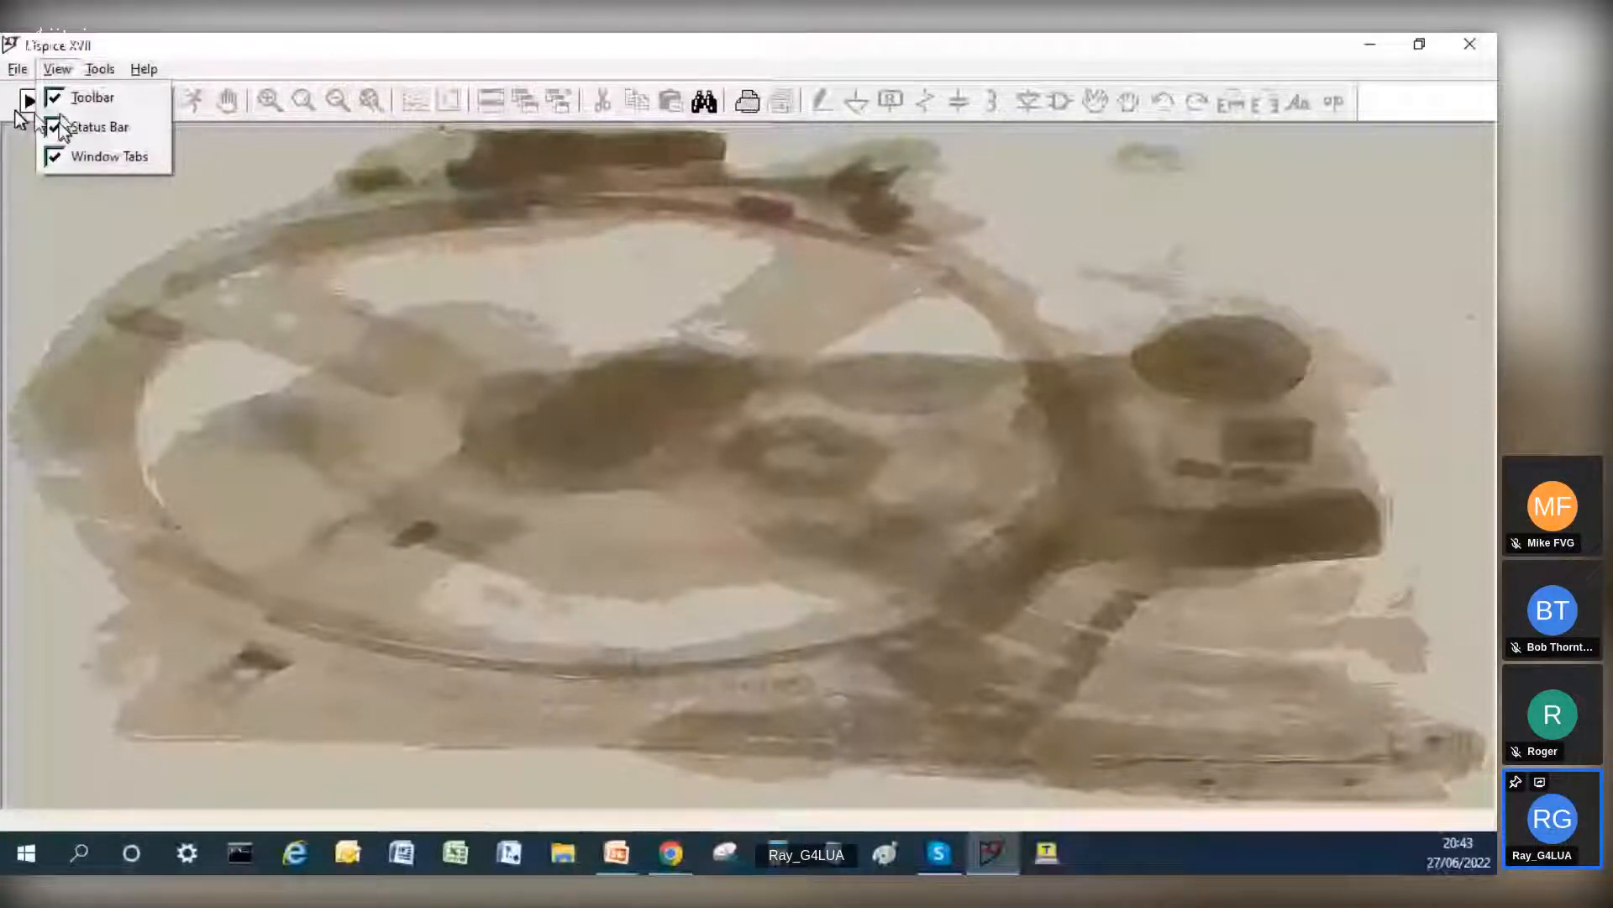
Step: Review the Control Panel's Operation, search path, Drafting Options and SPICE settings, then close it without changing anything
mouse_move(18, 69)
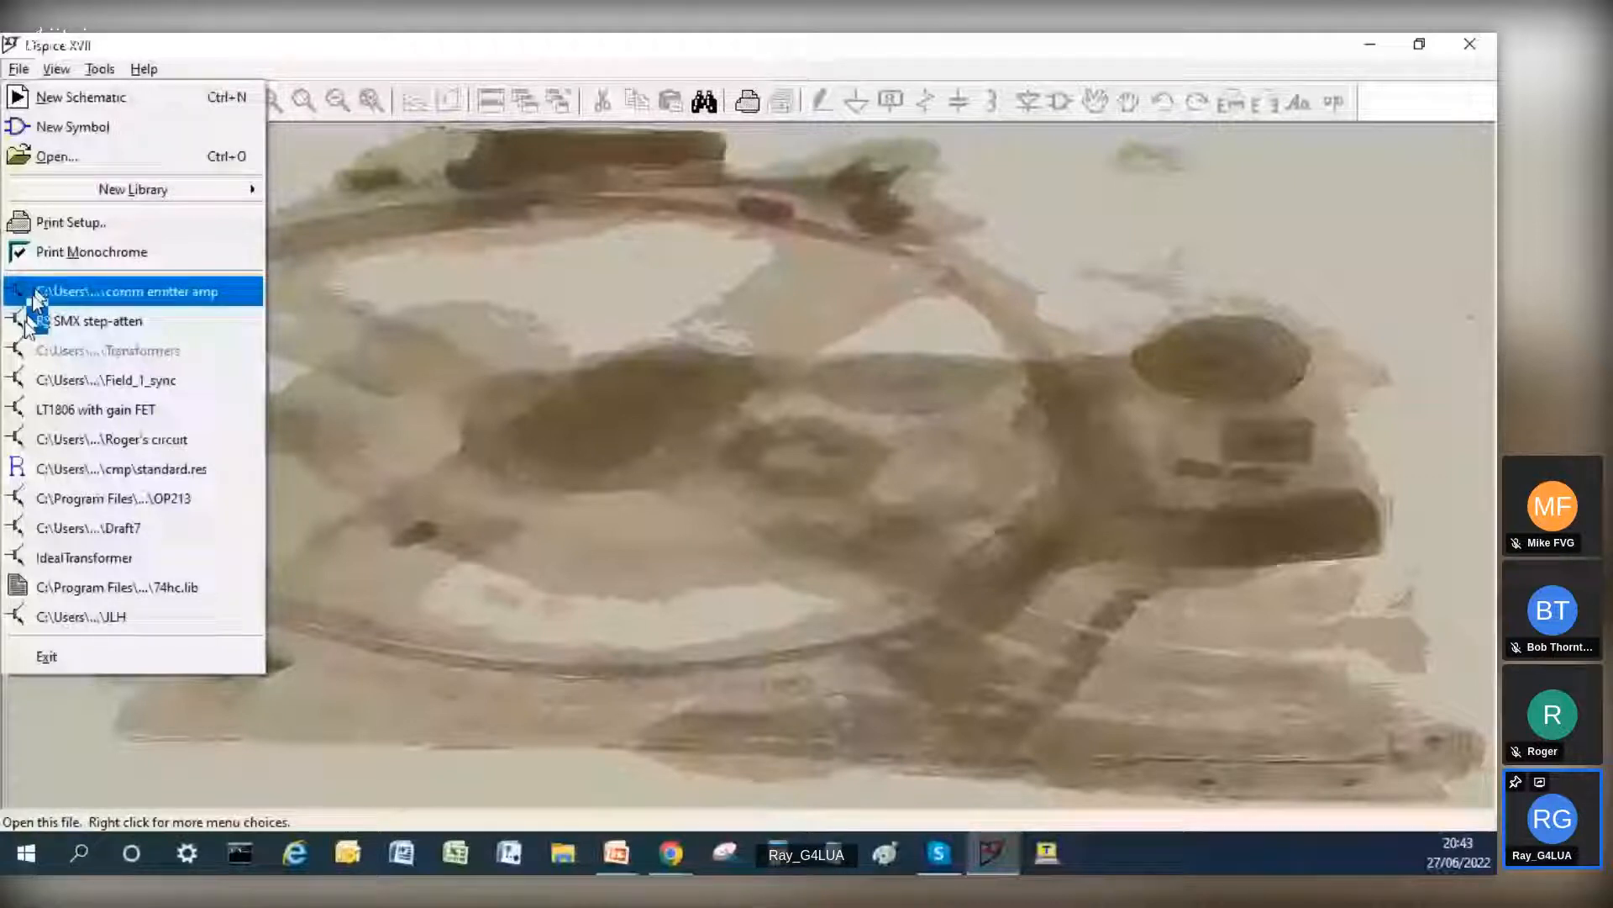
mouse_move(145, 68)
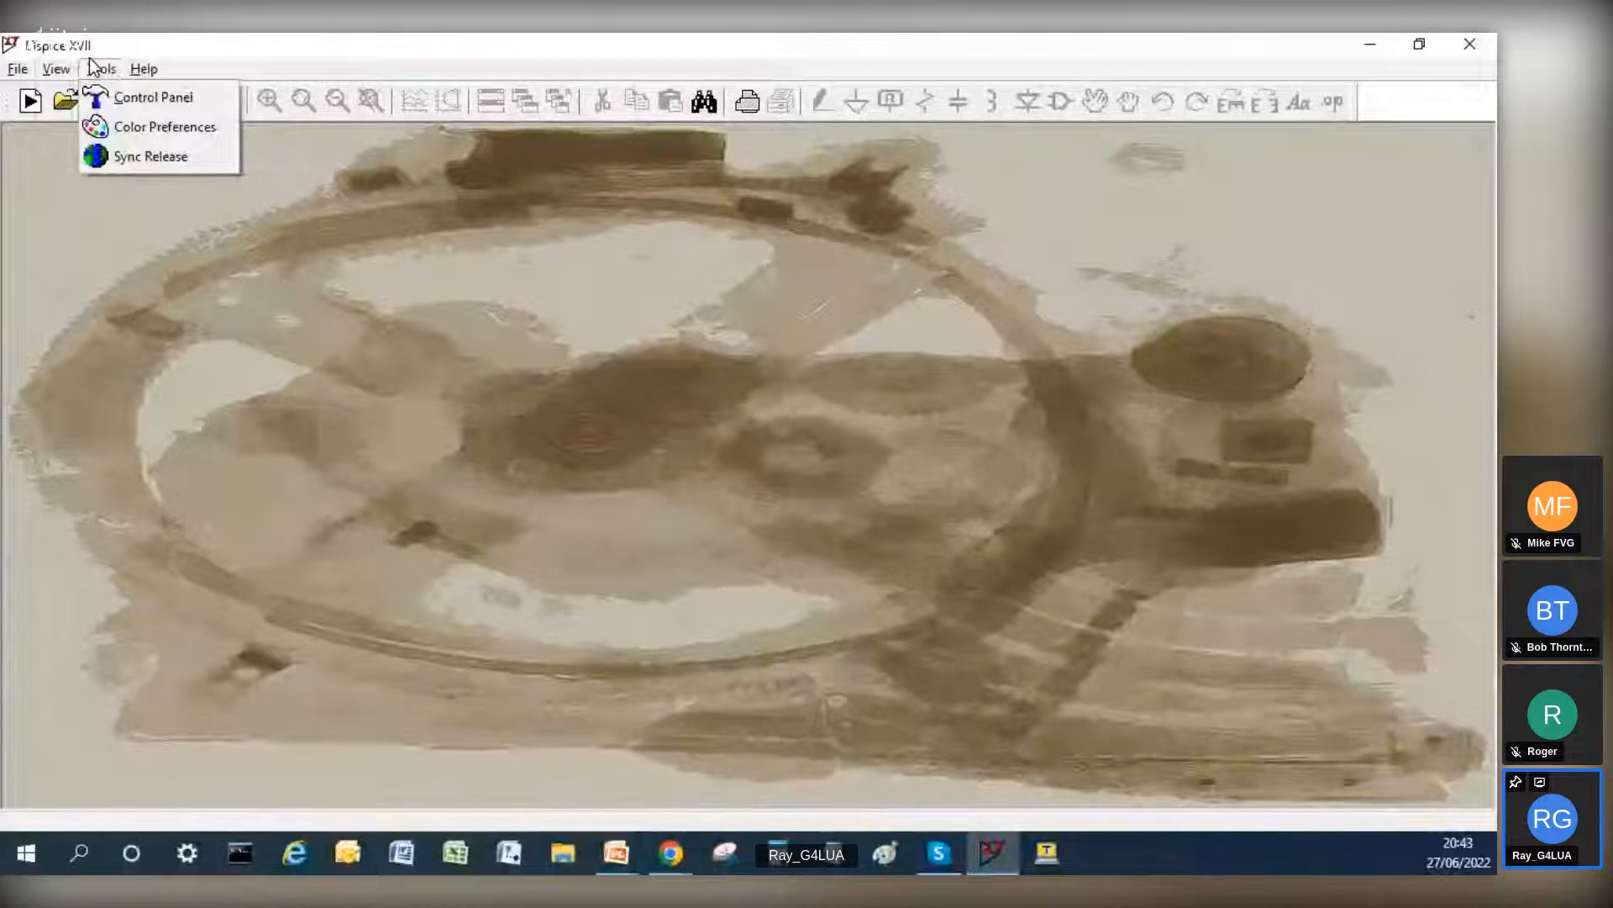
left_click(115, 98)
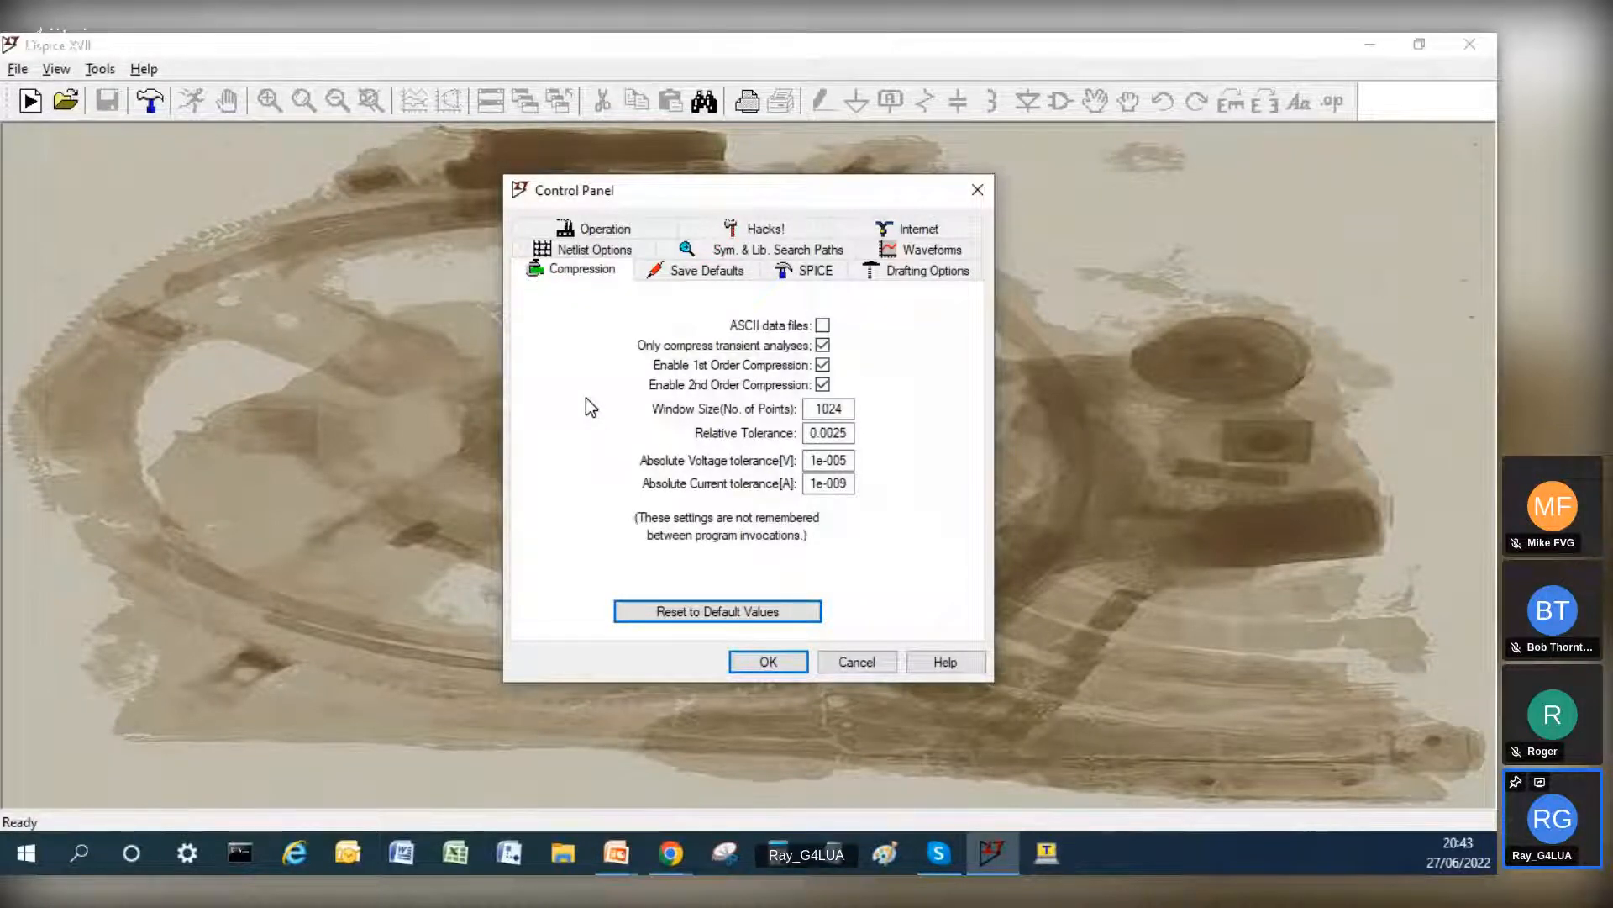
left_click(613, 230)
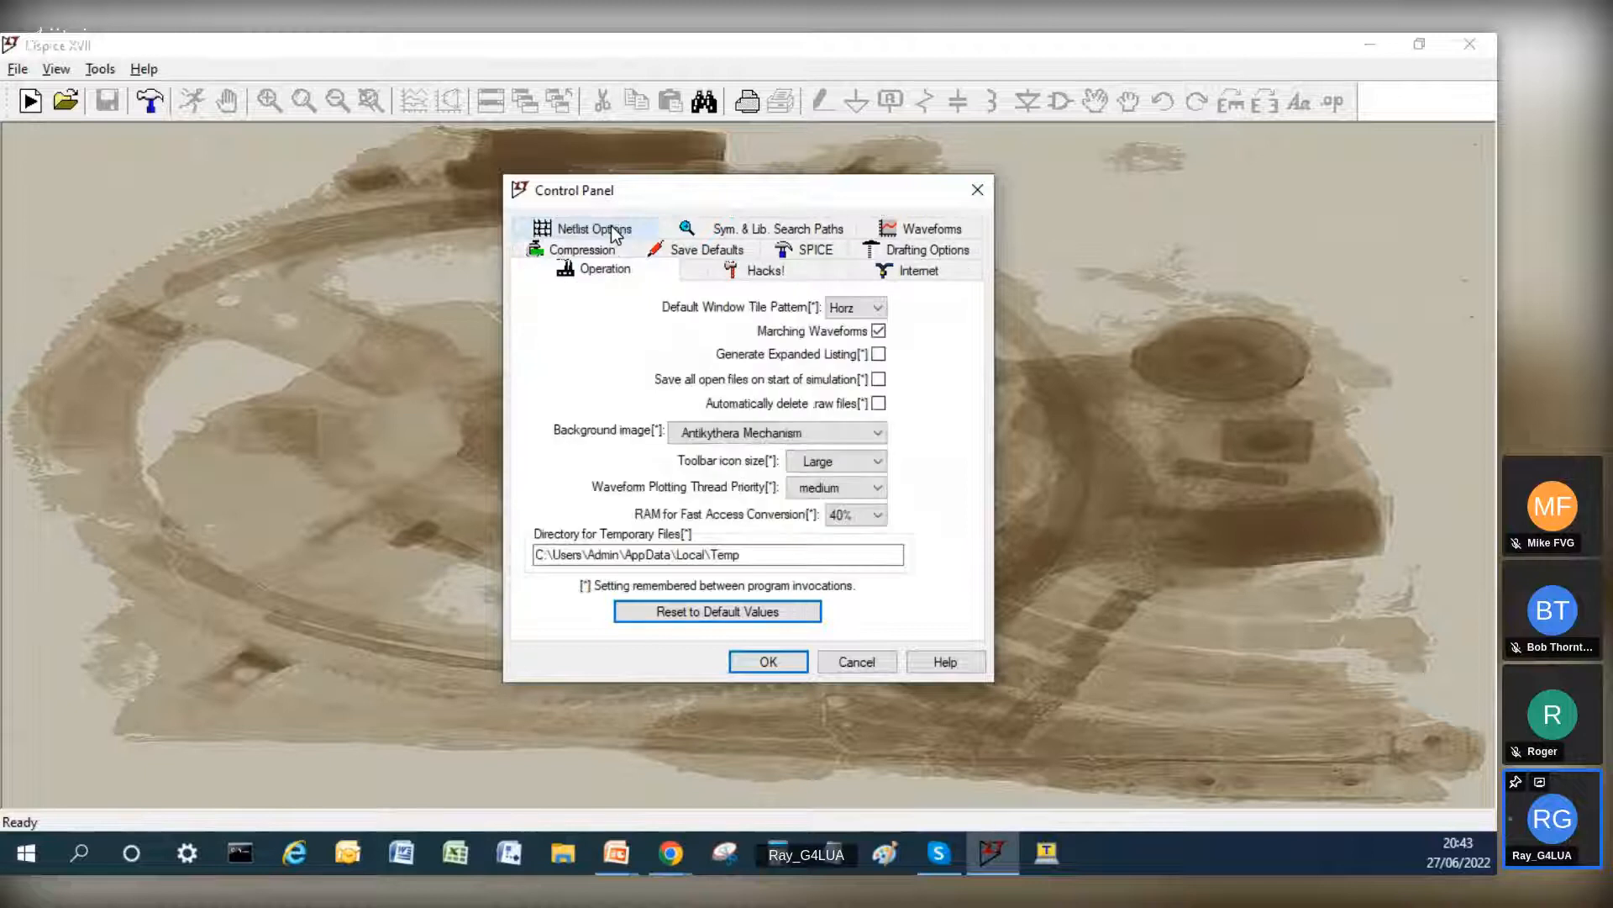
left_click(723, 232)
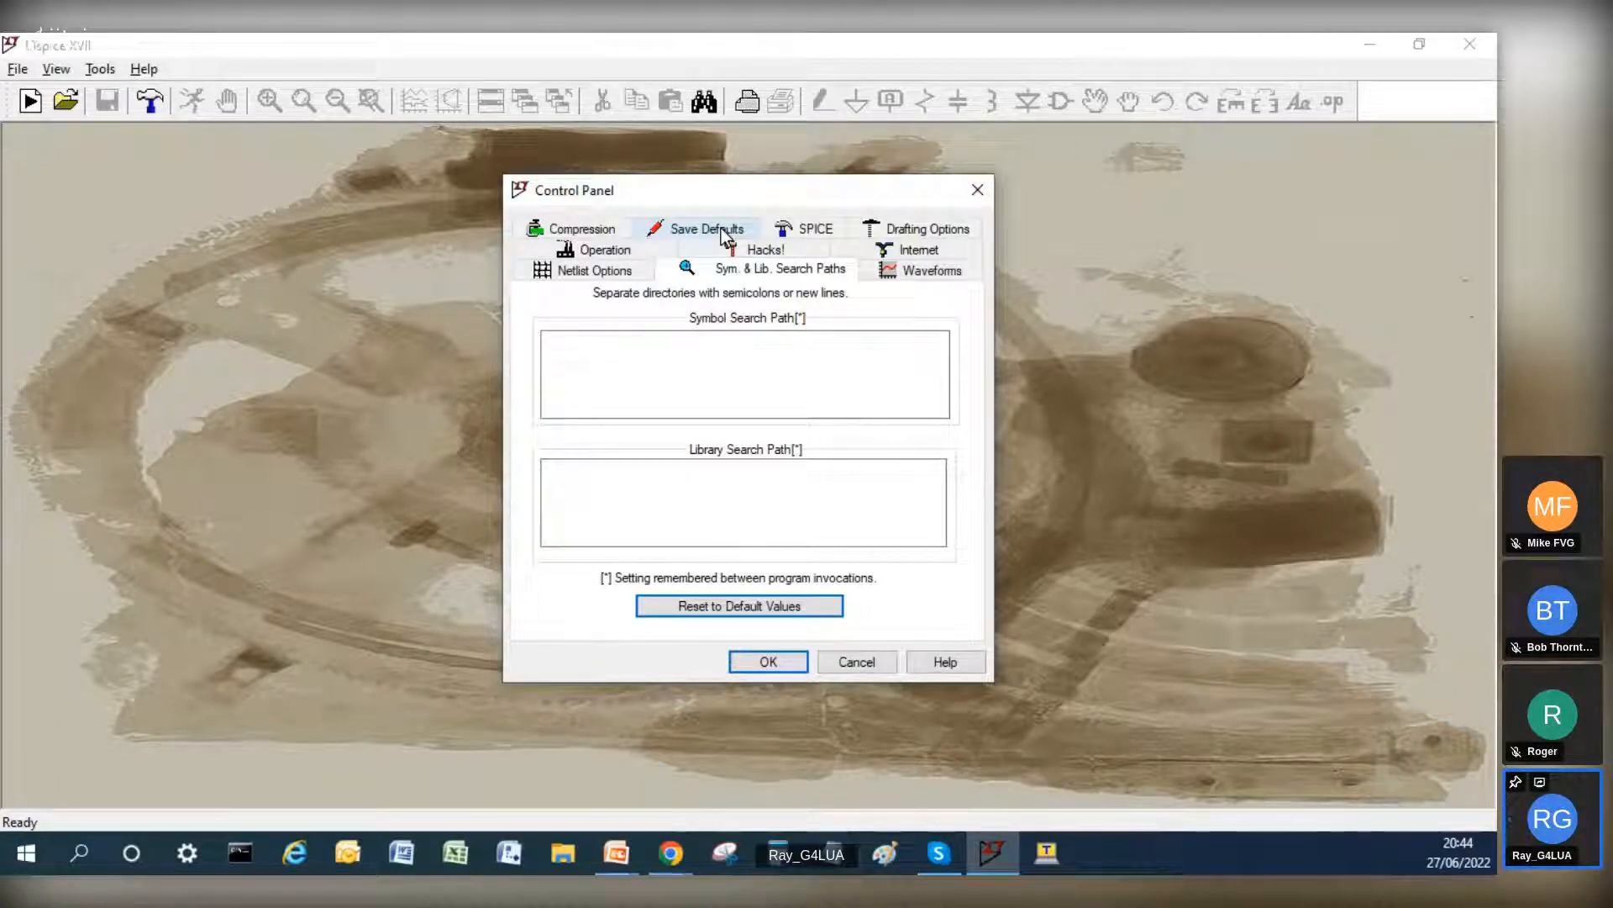
left_click(721, 234)
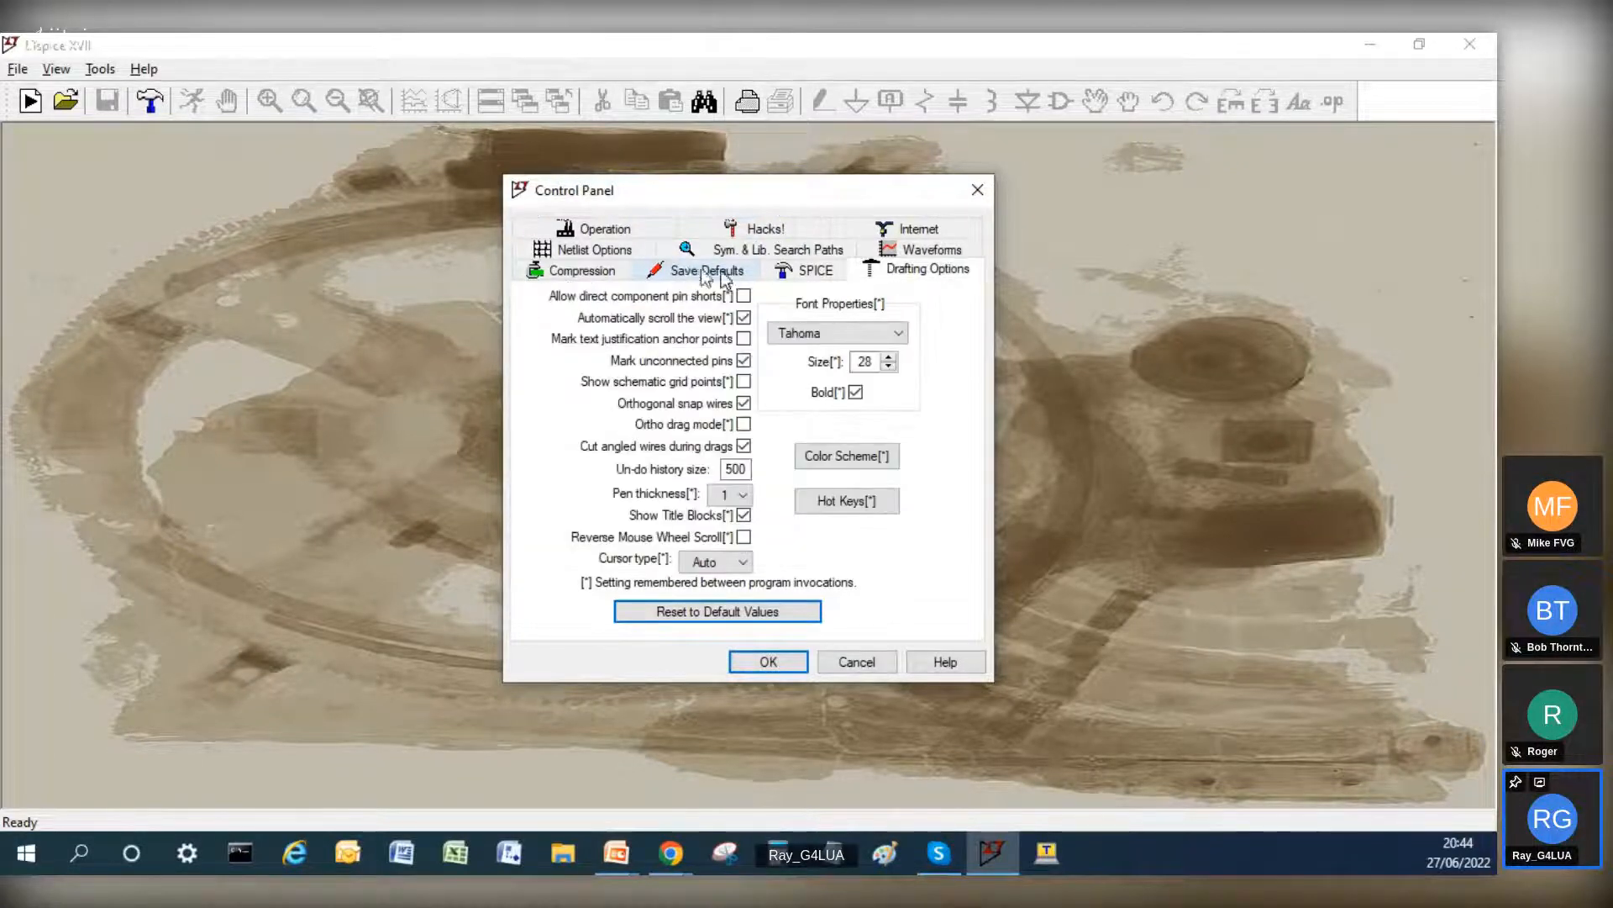
left_click(814, 272)
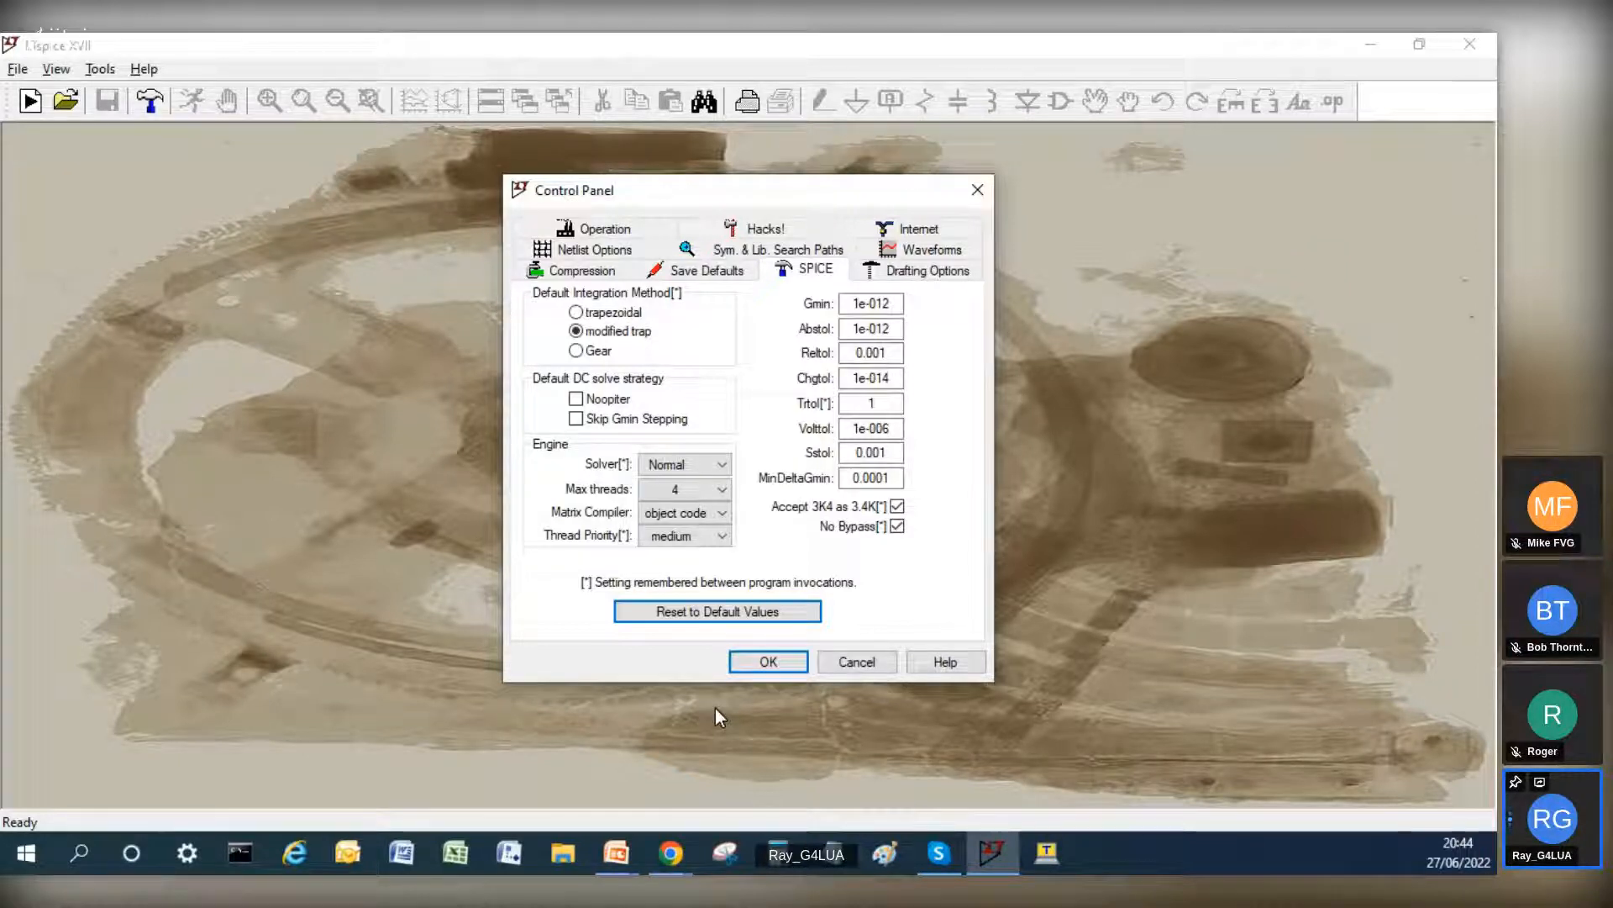
left_click(865, 668)
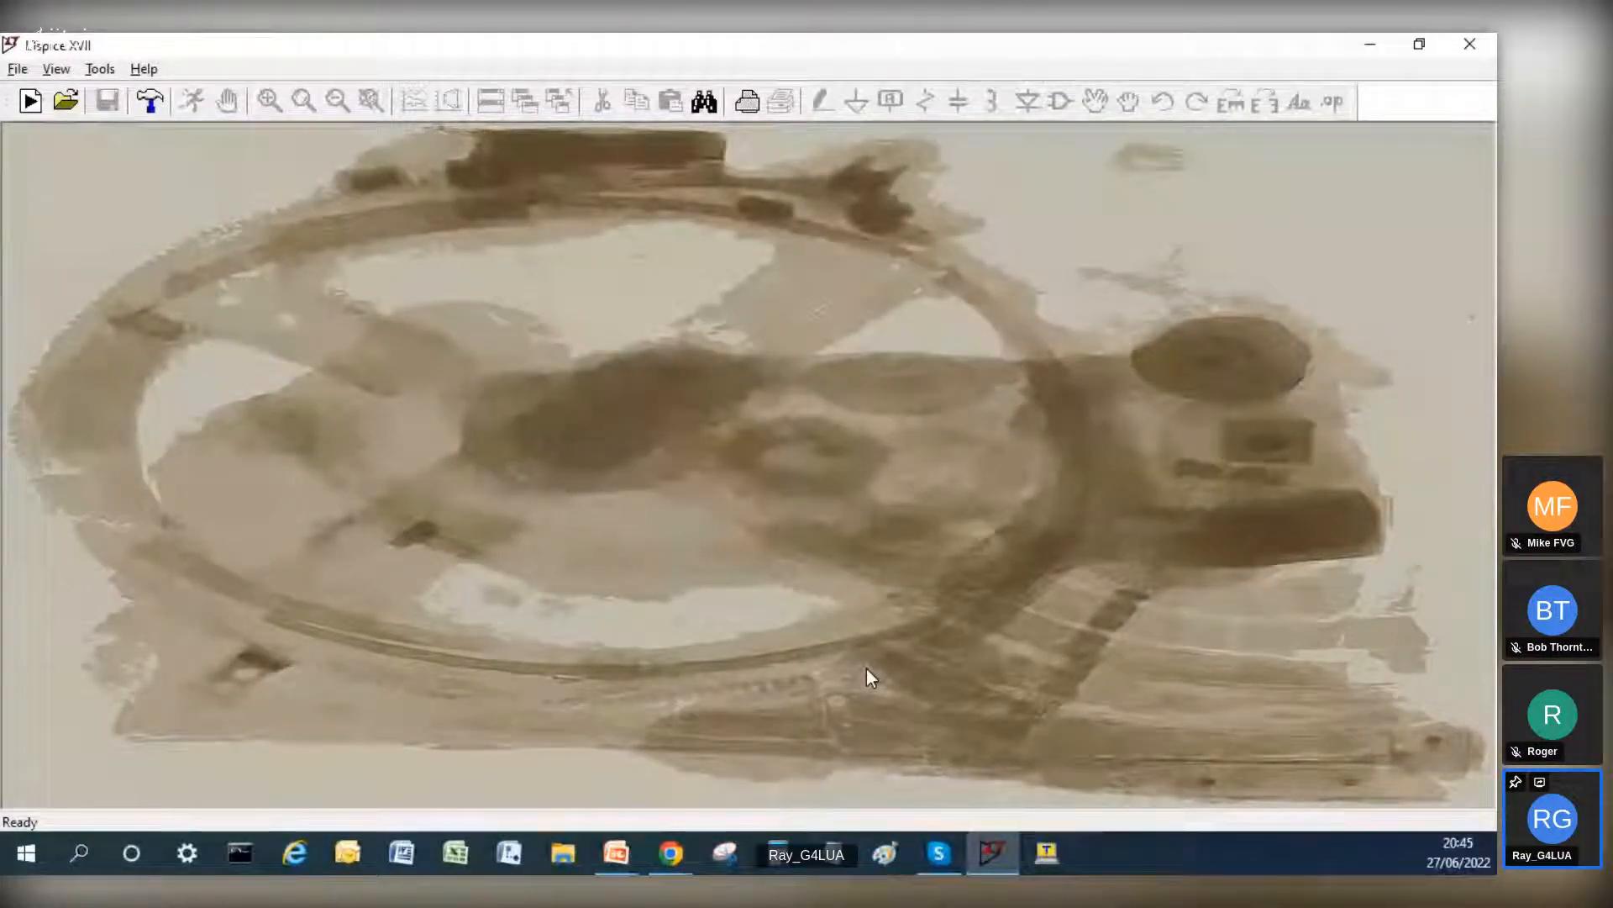
Step: Open the help from the Control Panel and read the .MEASURE topic's syntax and examples through its index
left_click(150, 100)
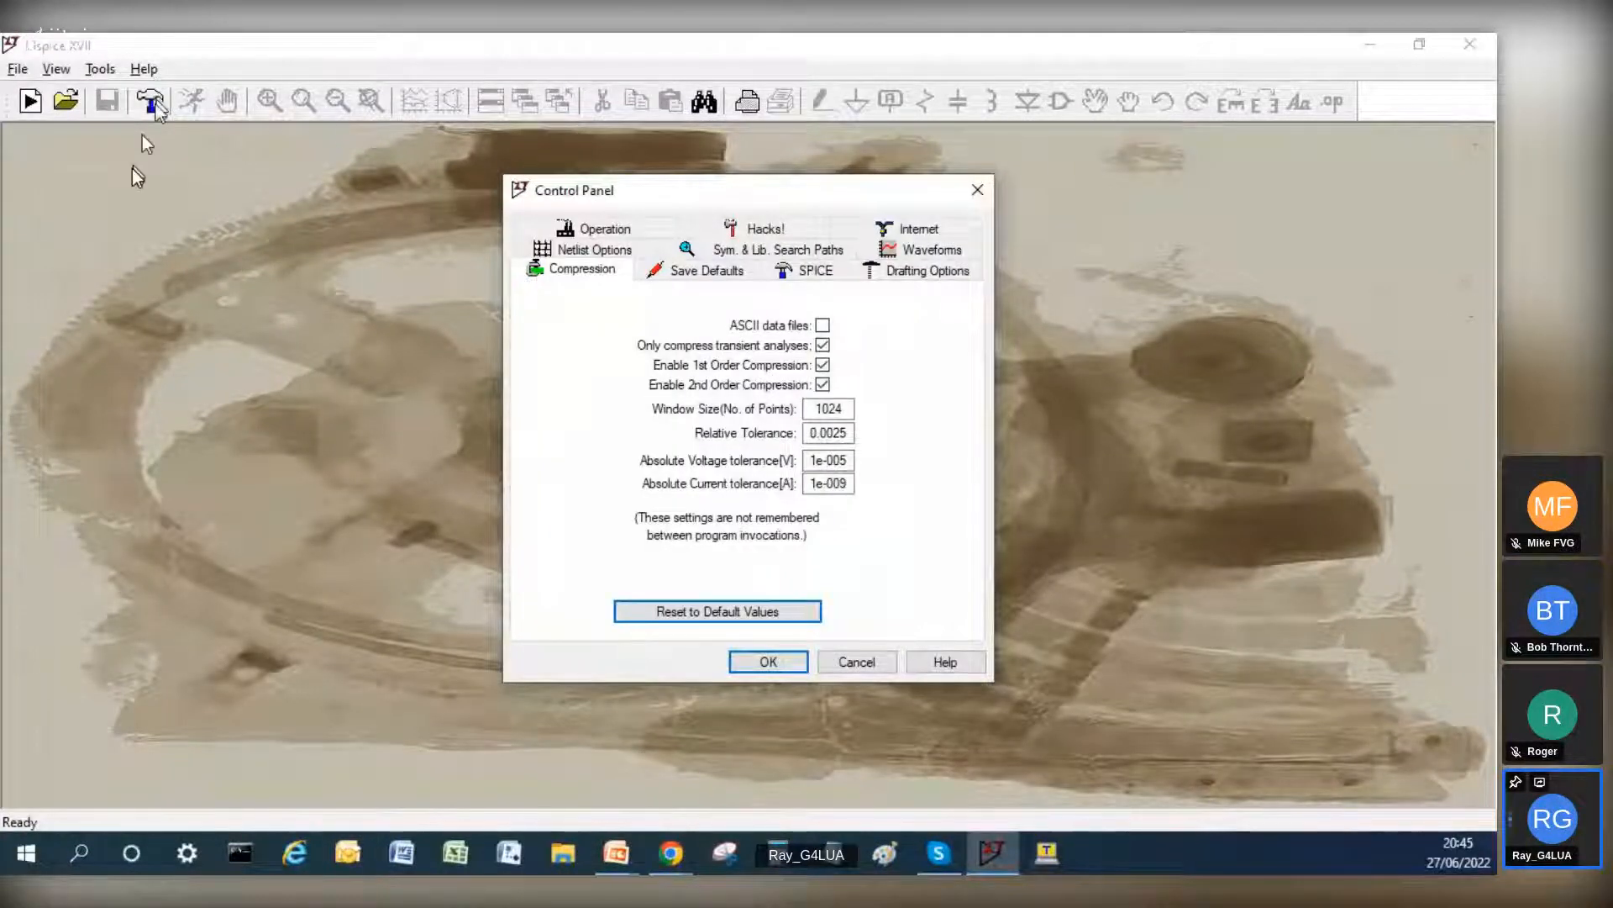
left_click(956, 663)
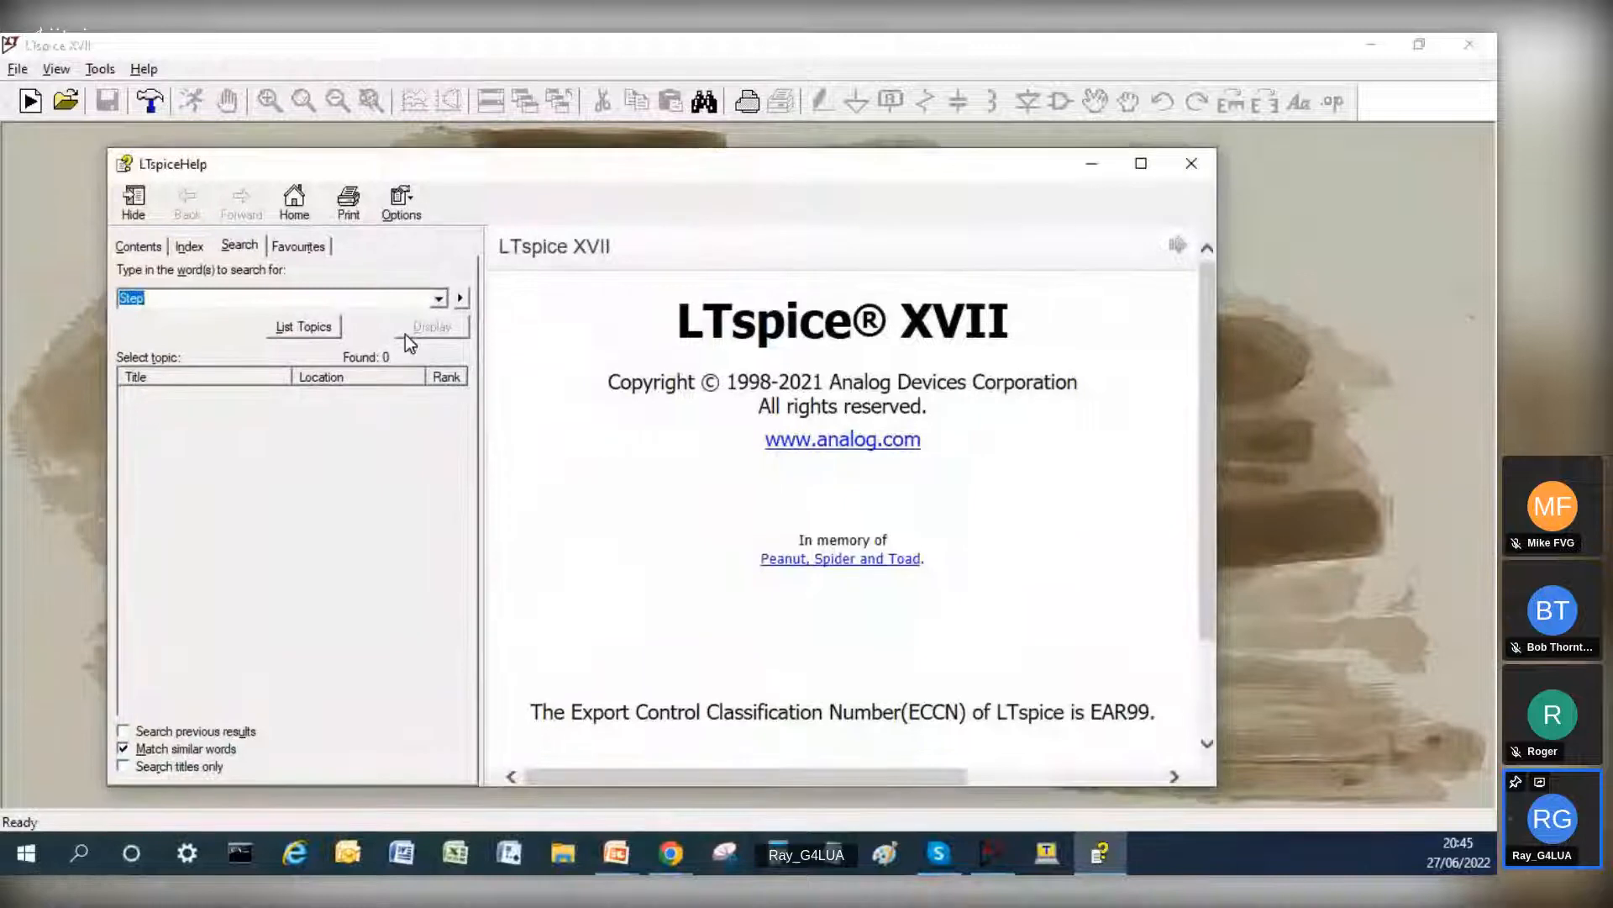
left_click(193, 247)
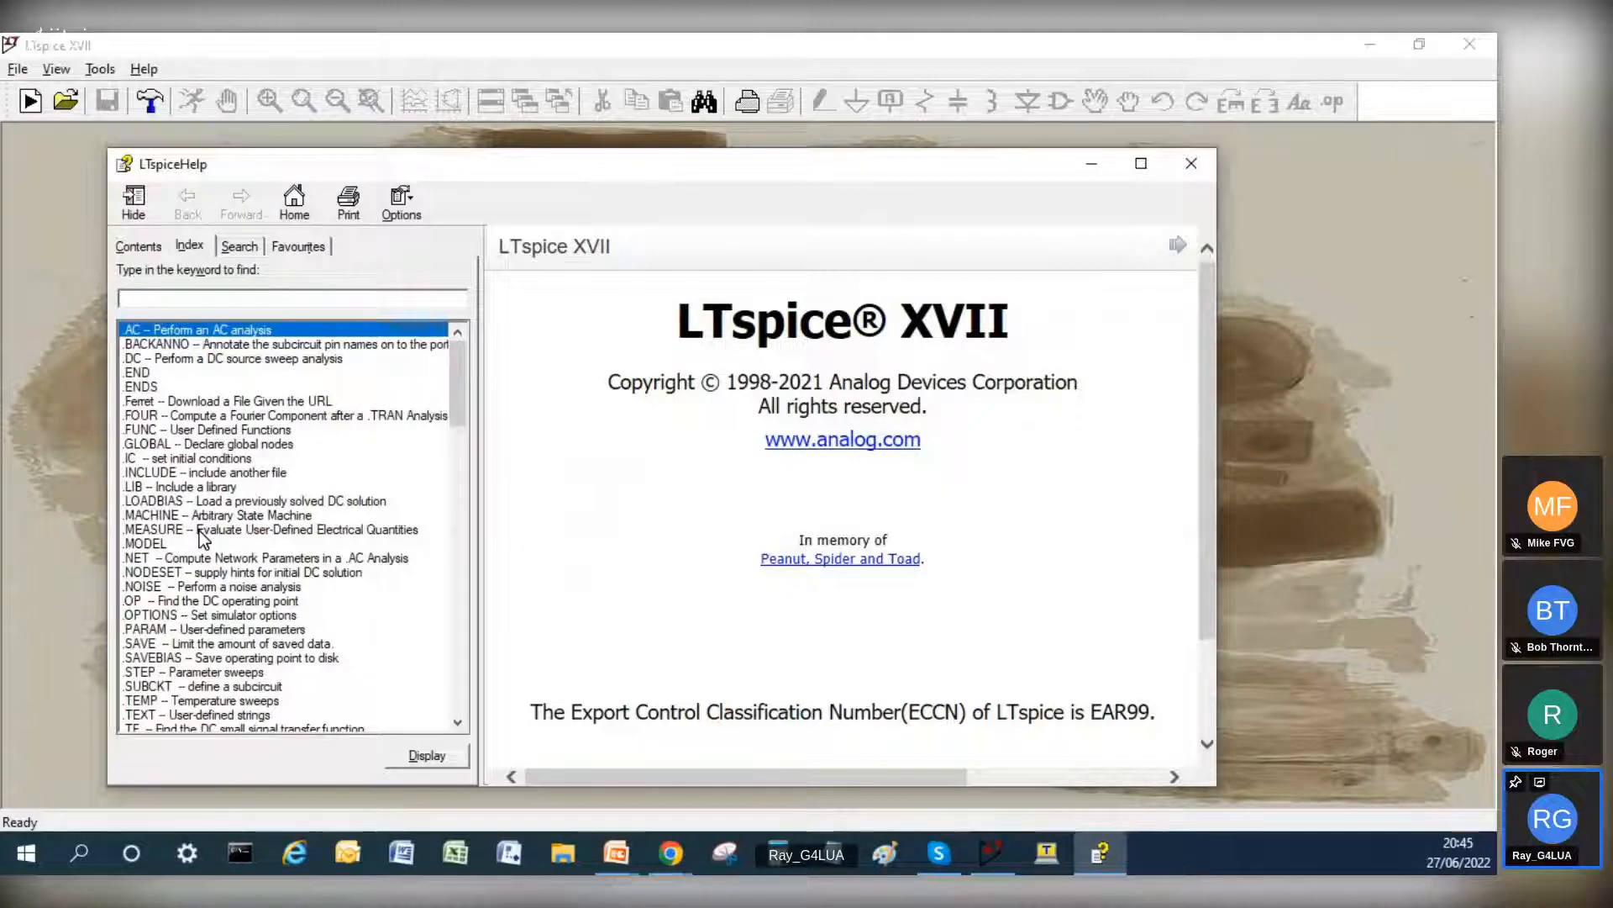
double_click(202, 531)
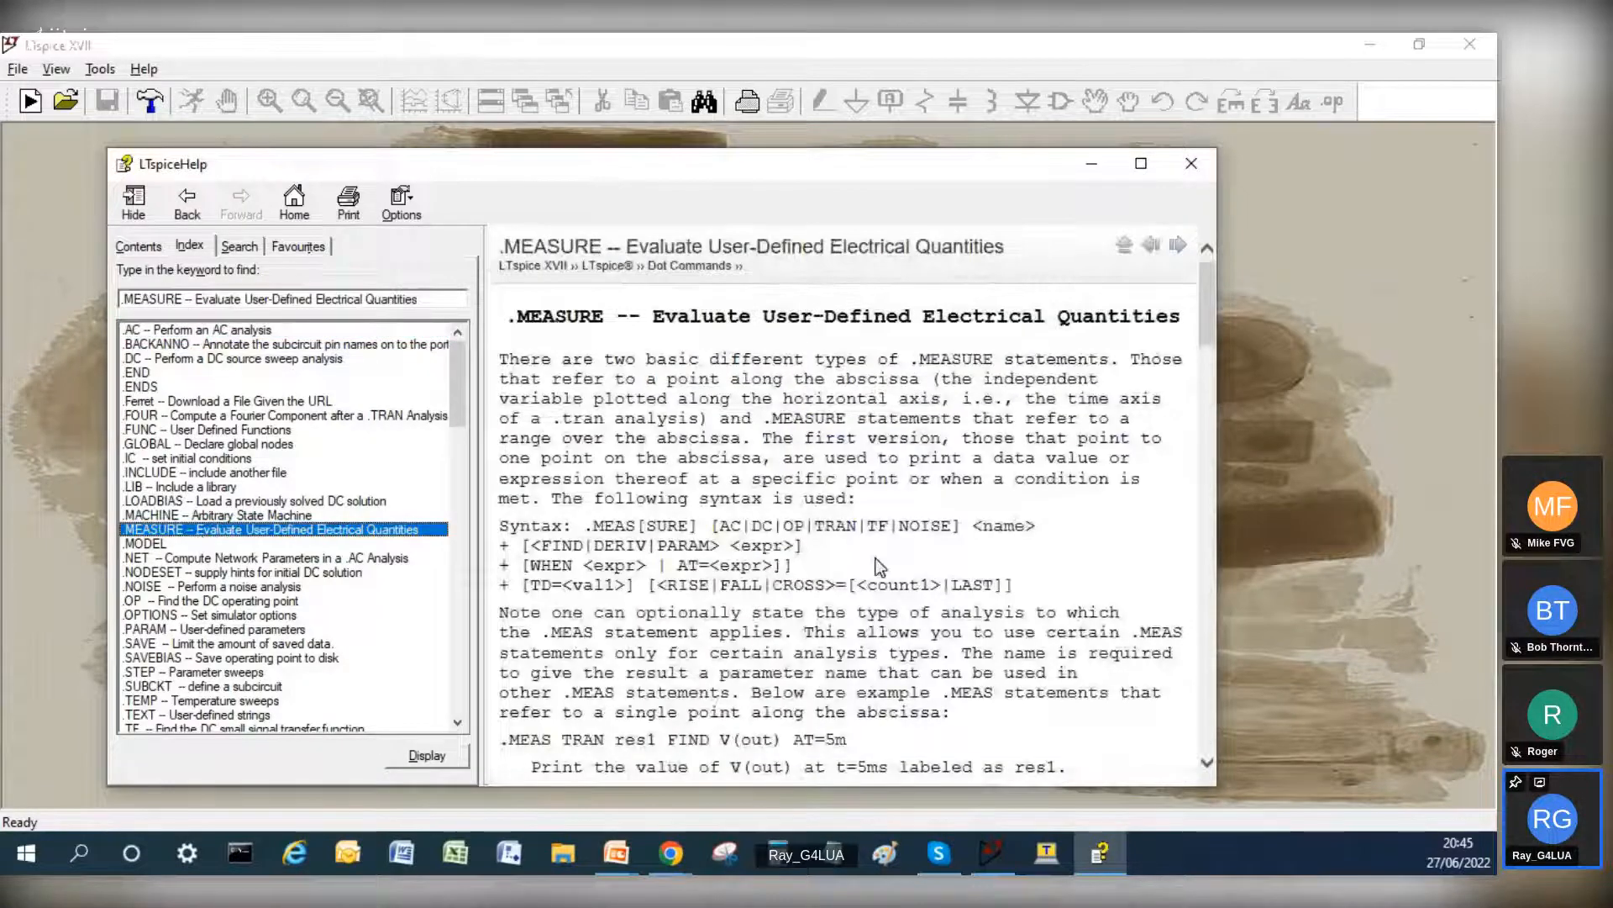
scroll(876, 558, "down", 3)
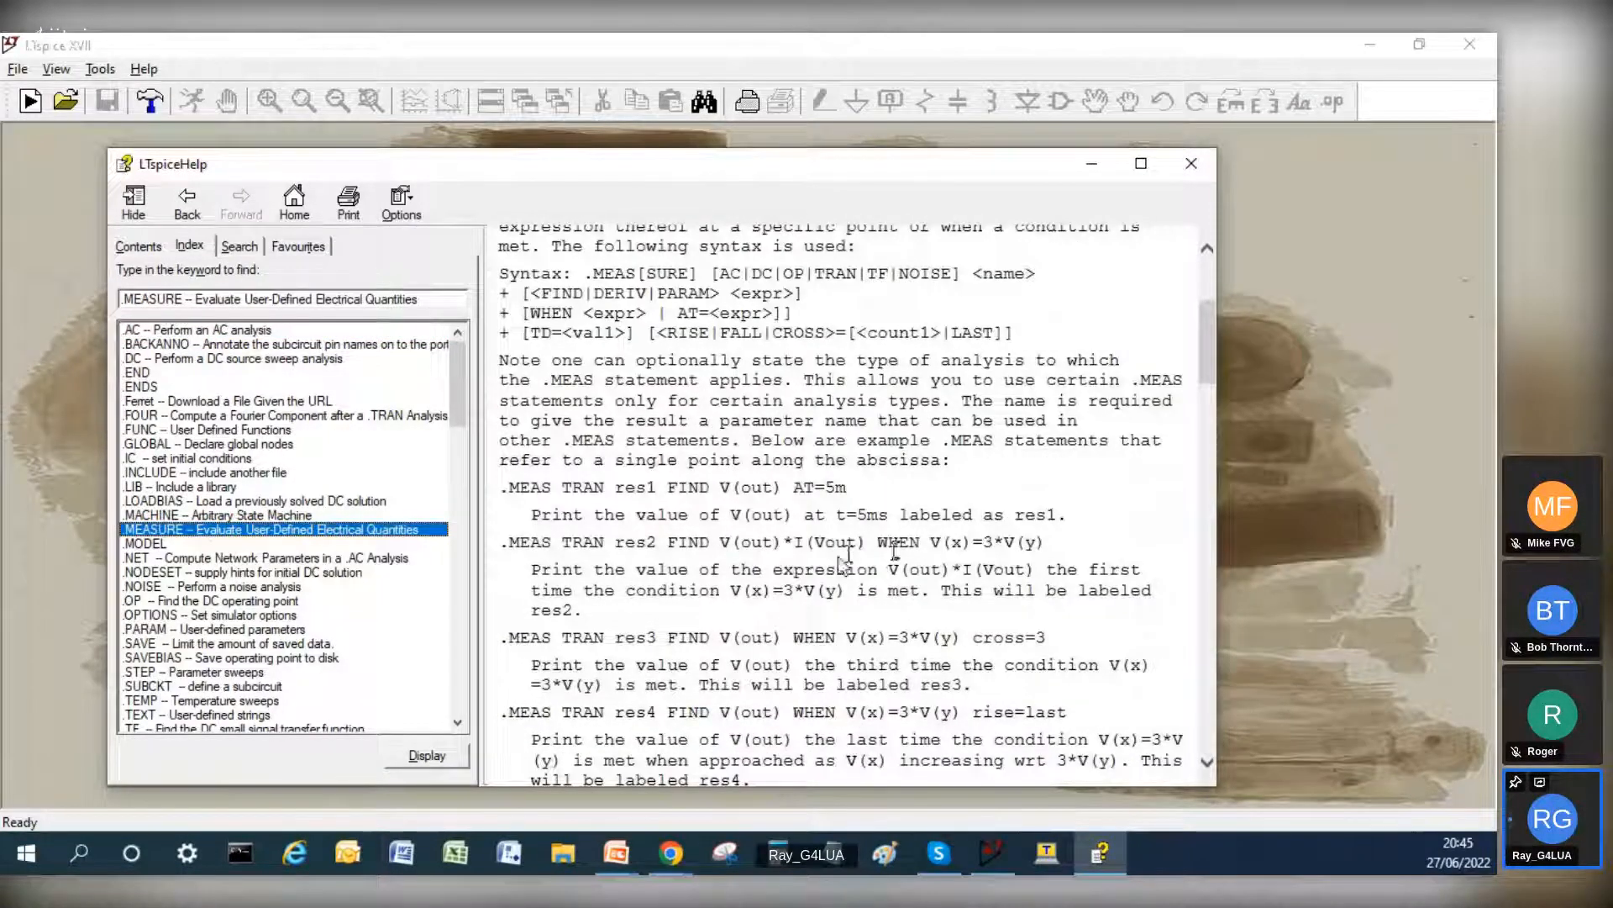
scroll(741, 618, "down", 3)
scroll(741, 617, "down", 3)
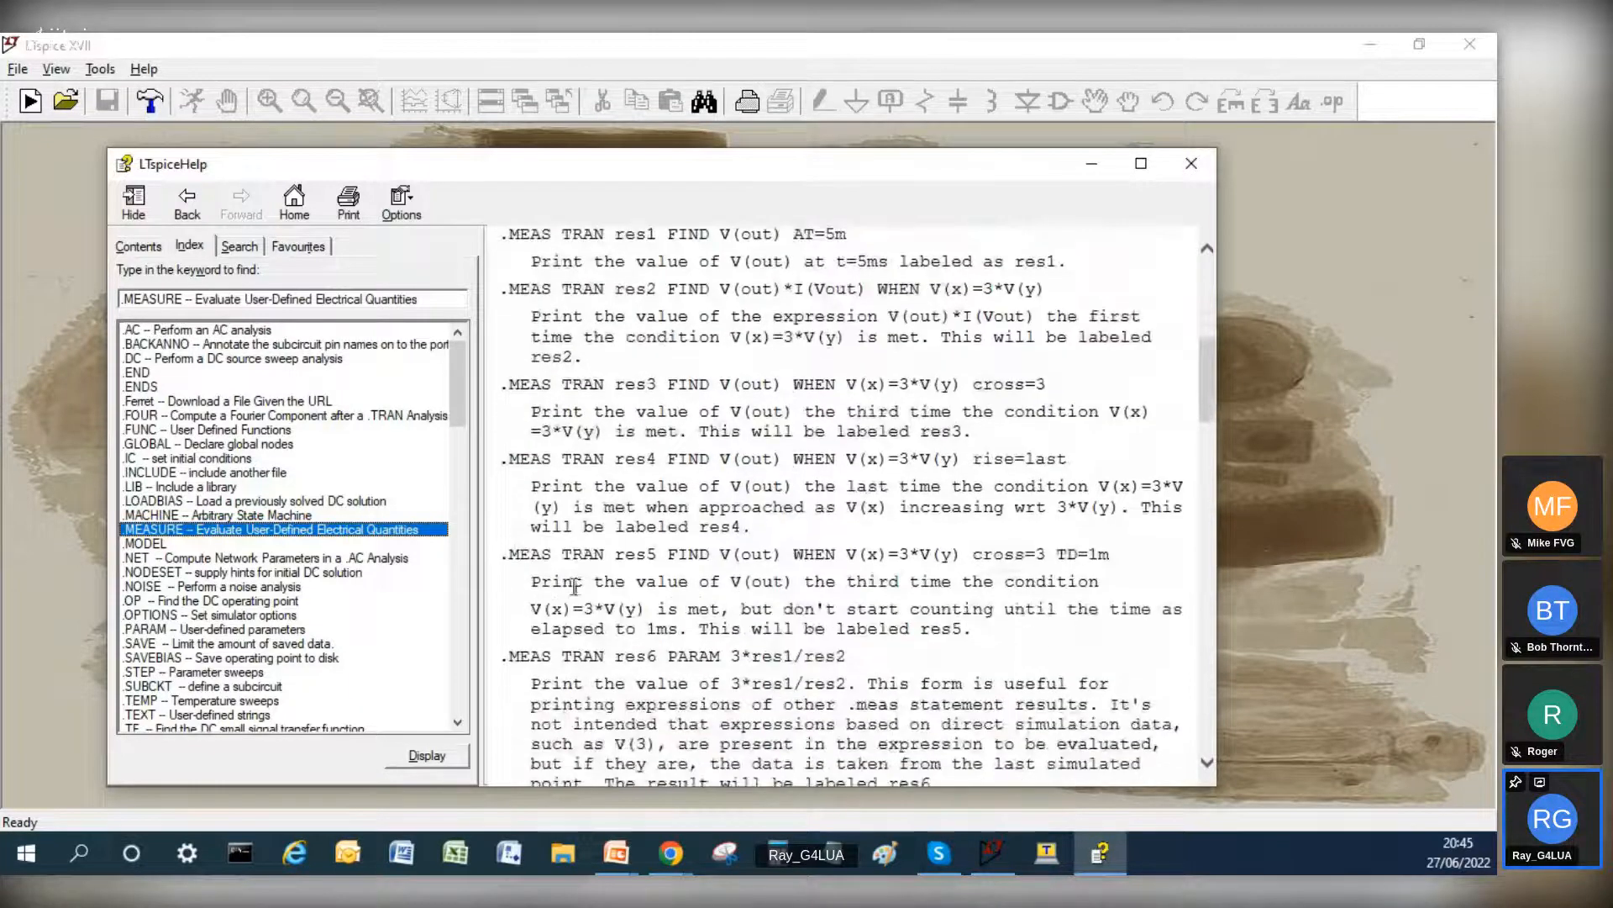
scroll(585, 577, "down", 4)
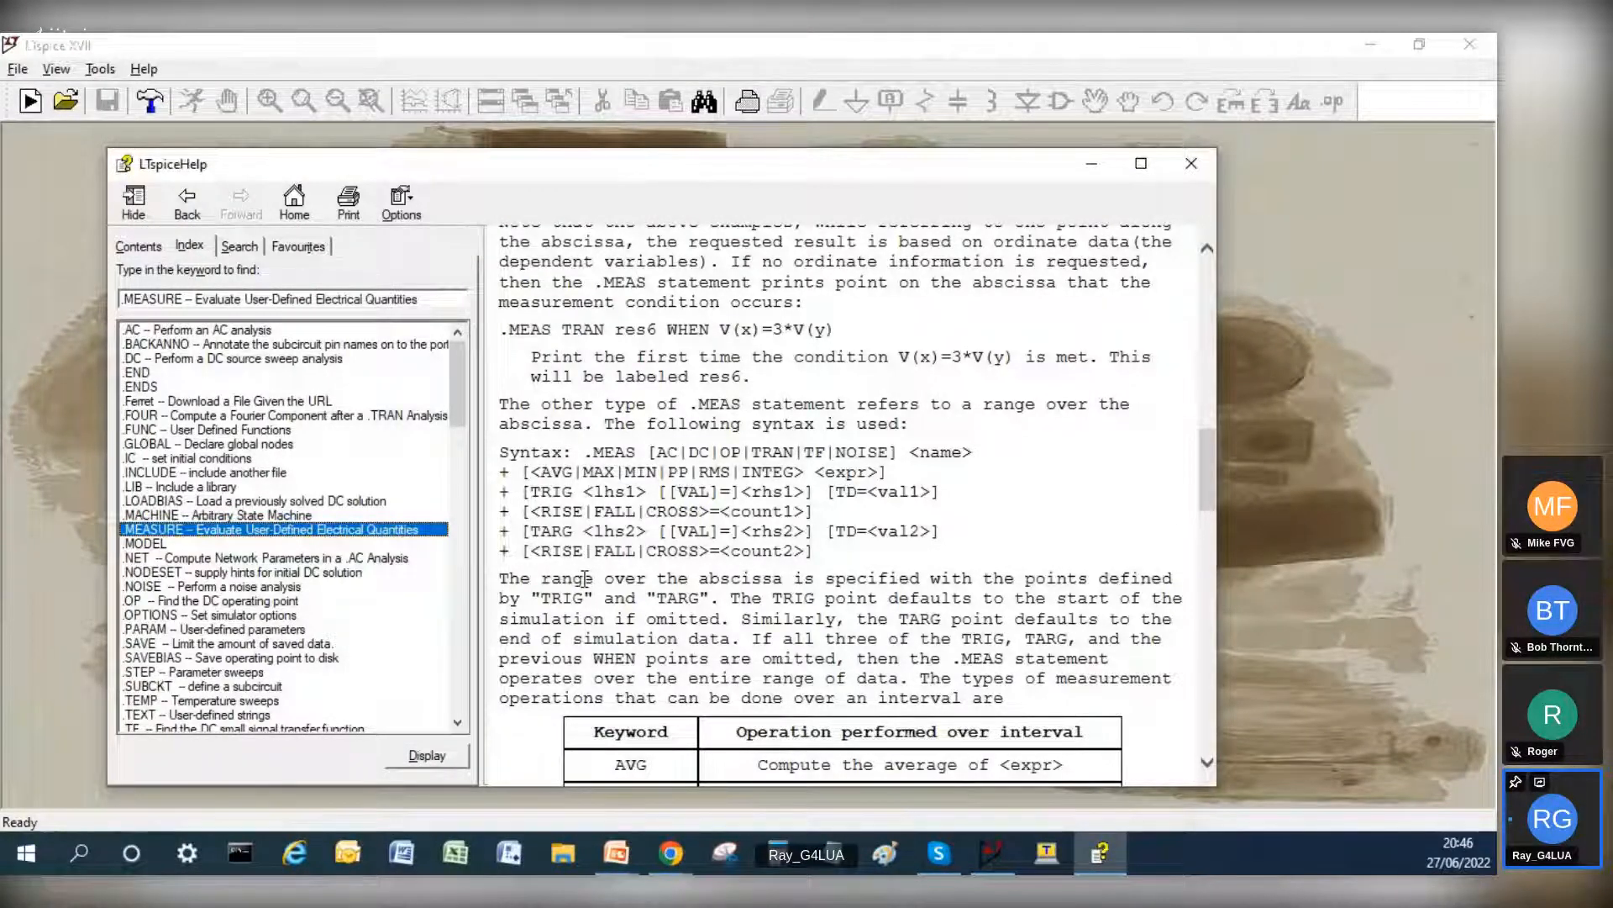
scroll(586, 578, "up", 1)
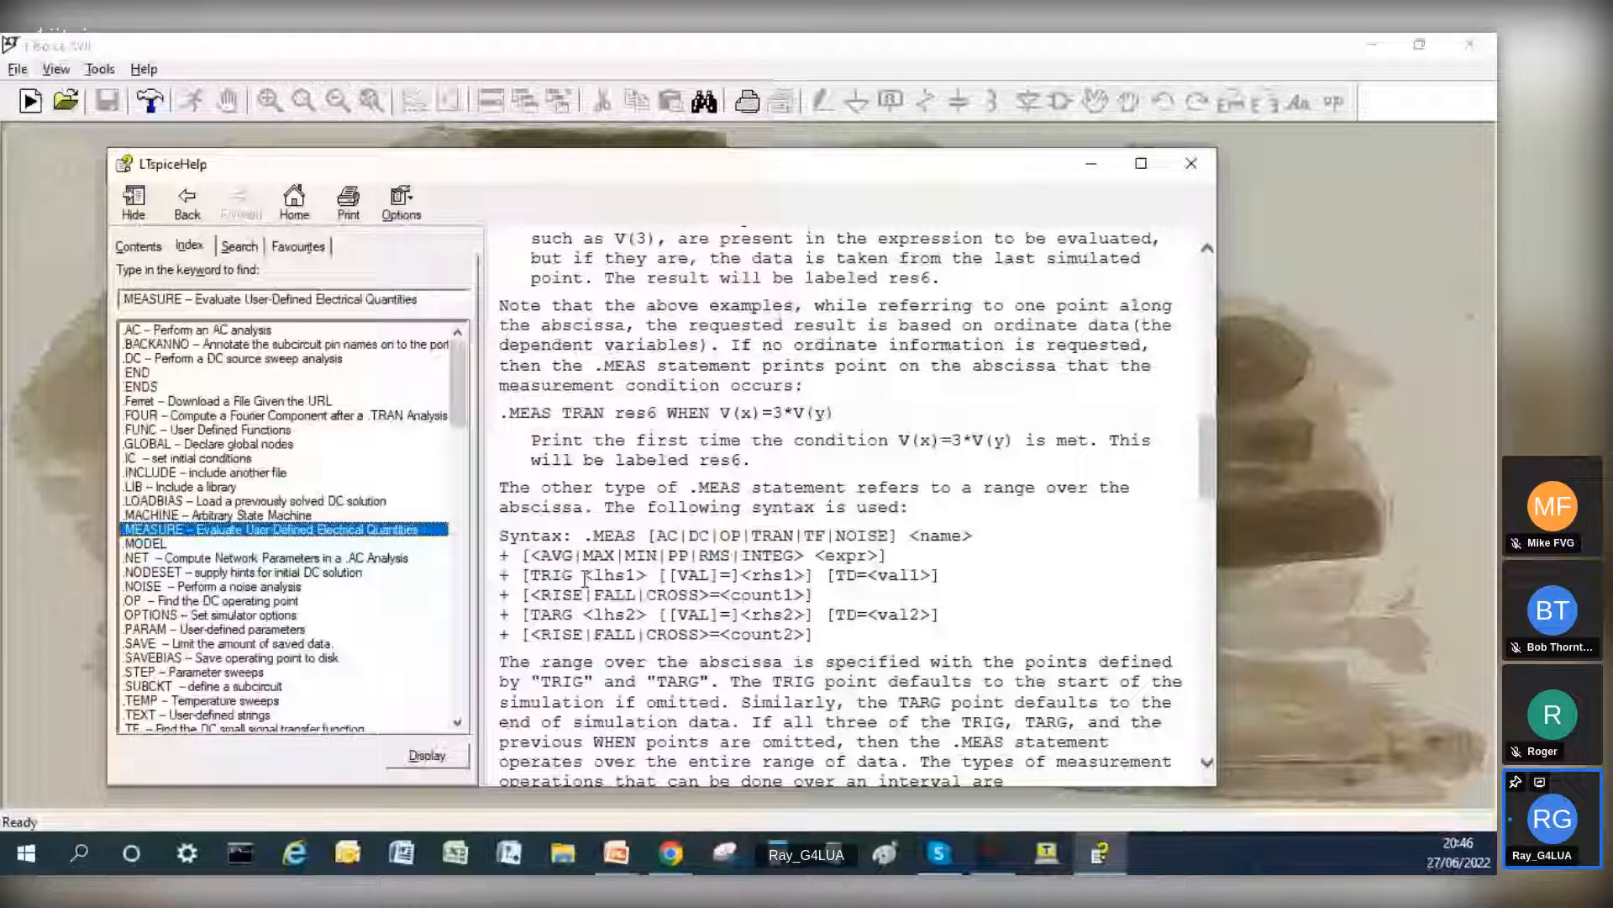
scroll(585, 578, "up", 1)
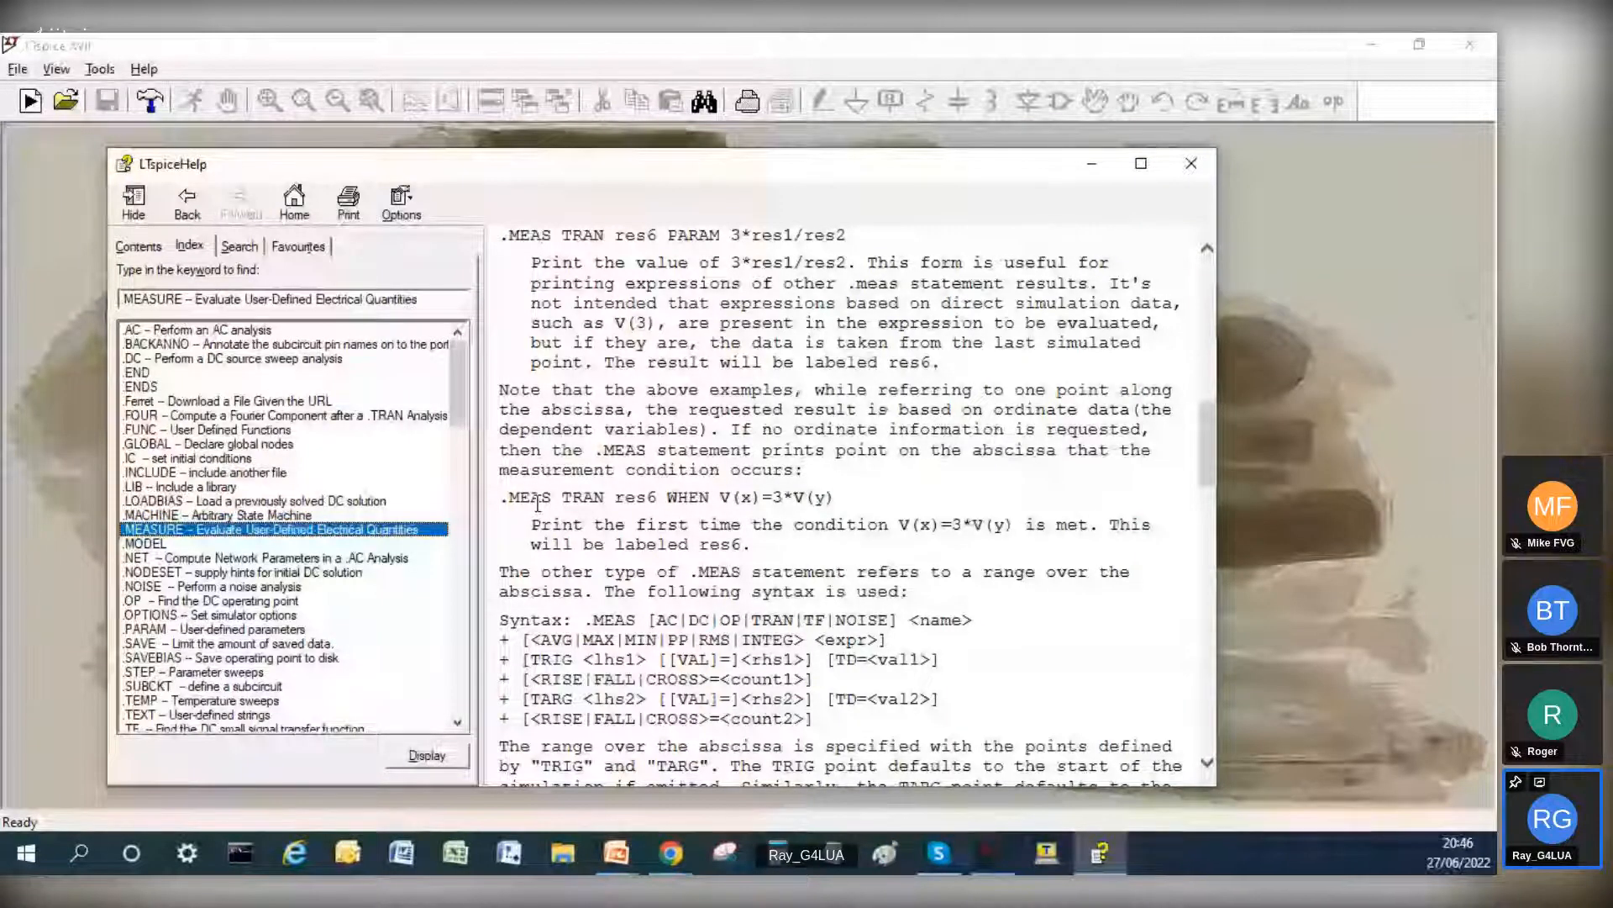
scroll(538, 505, "up", 1)
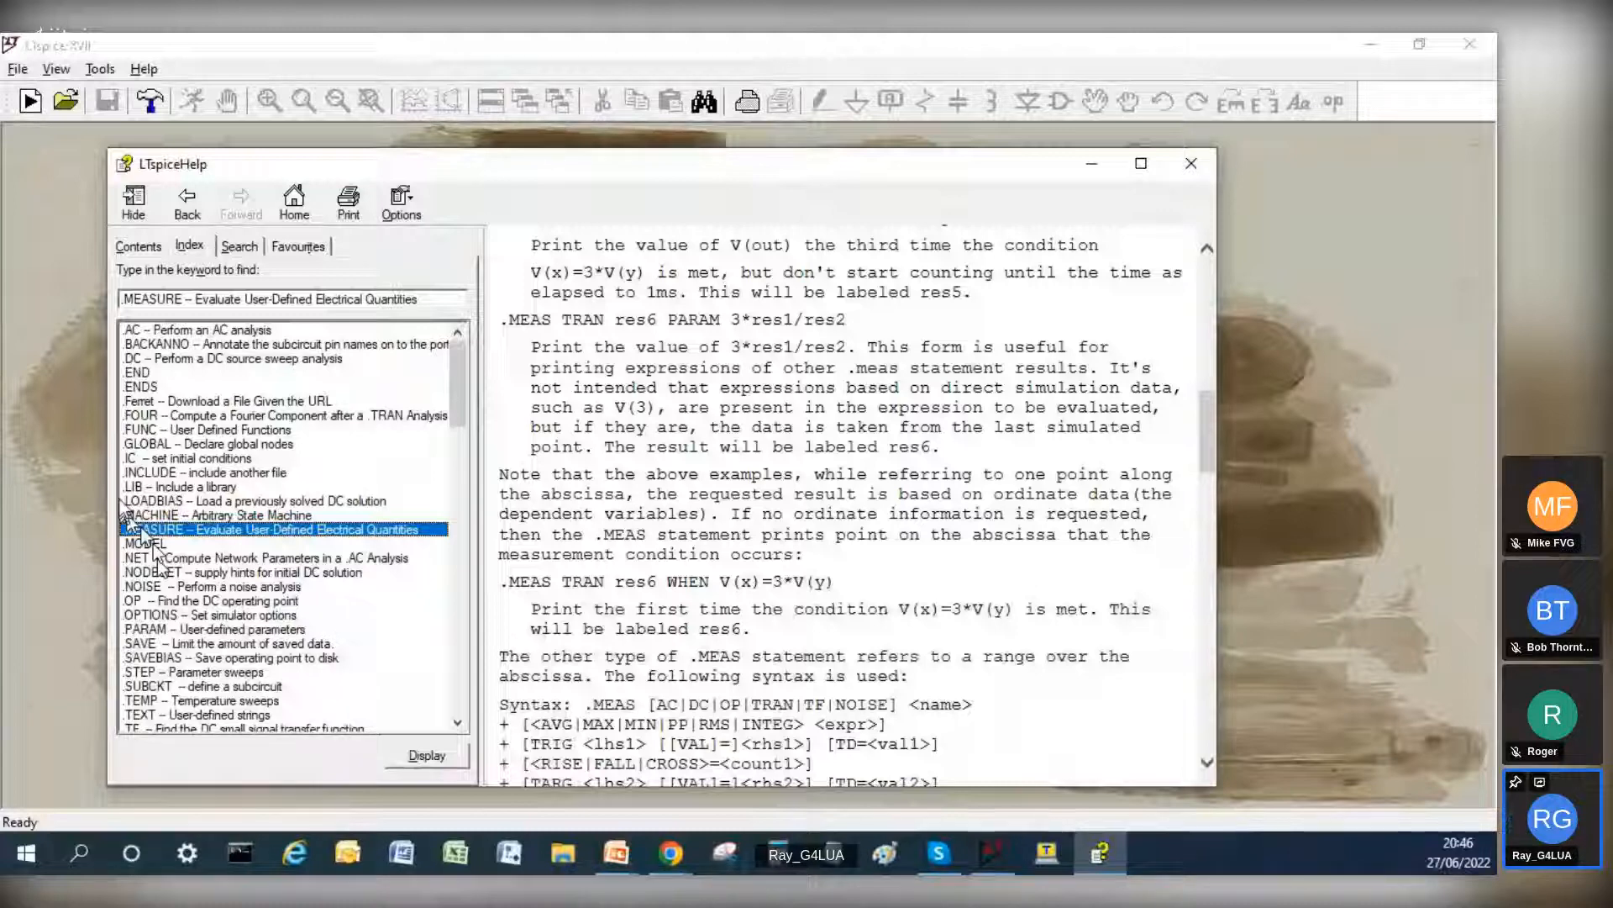
Step: Search the help for "jfet" and read the J. JFET topic's description and model parameter table
left_click(239, 246)
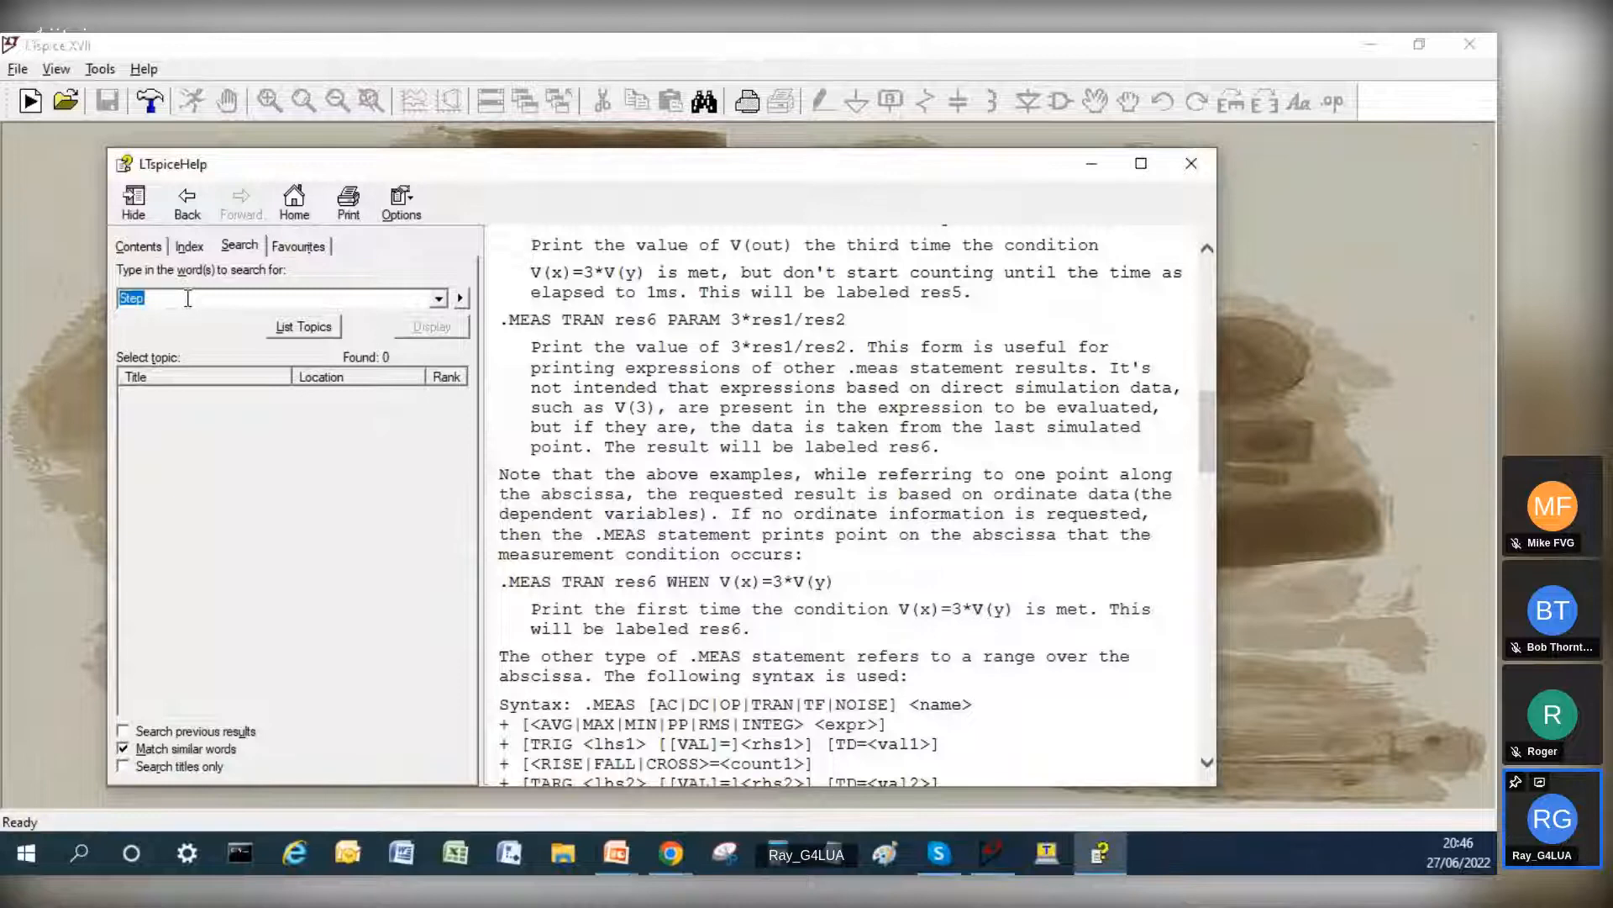
type("fet")
key("Return")
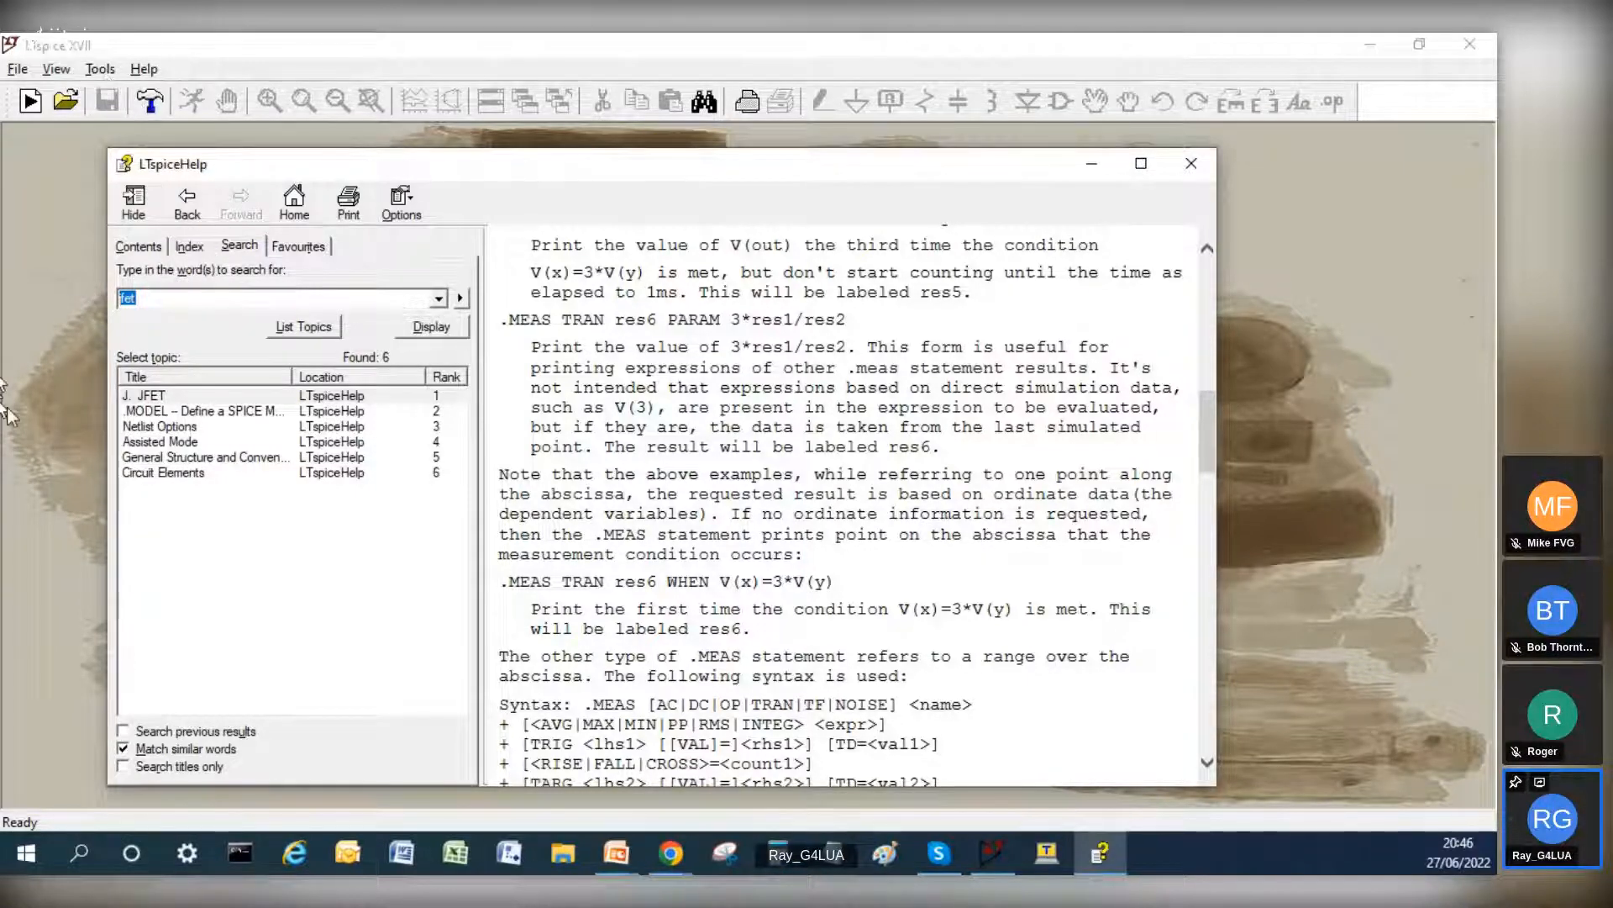
double_click(162, 396)
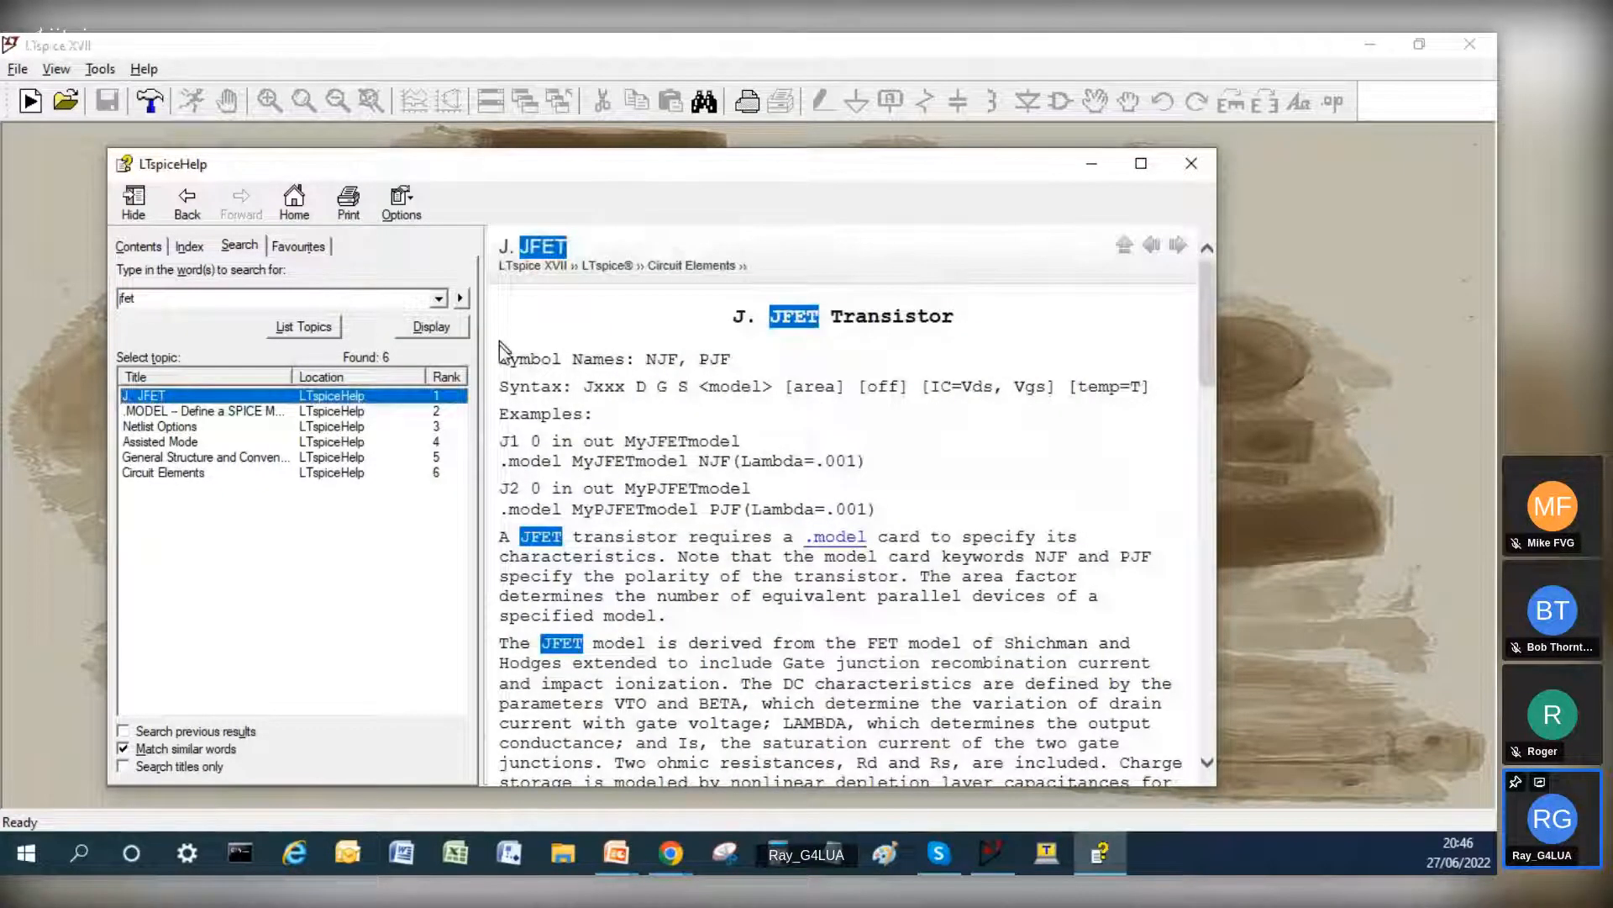
scroll(857, 395, "down", 5)
scroll(854, 395, "down", 9)
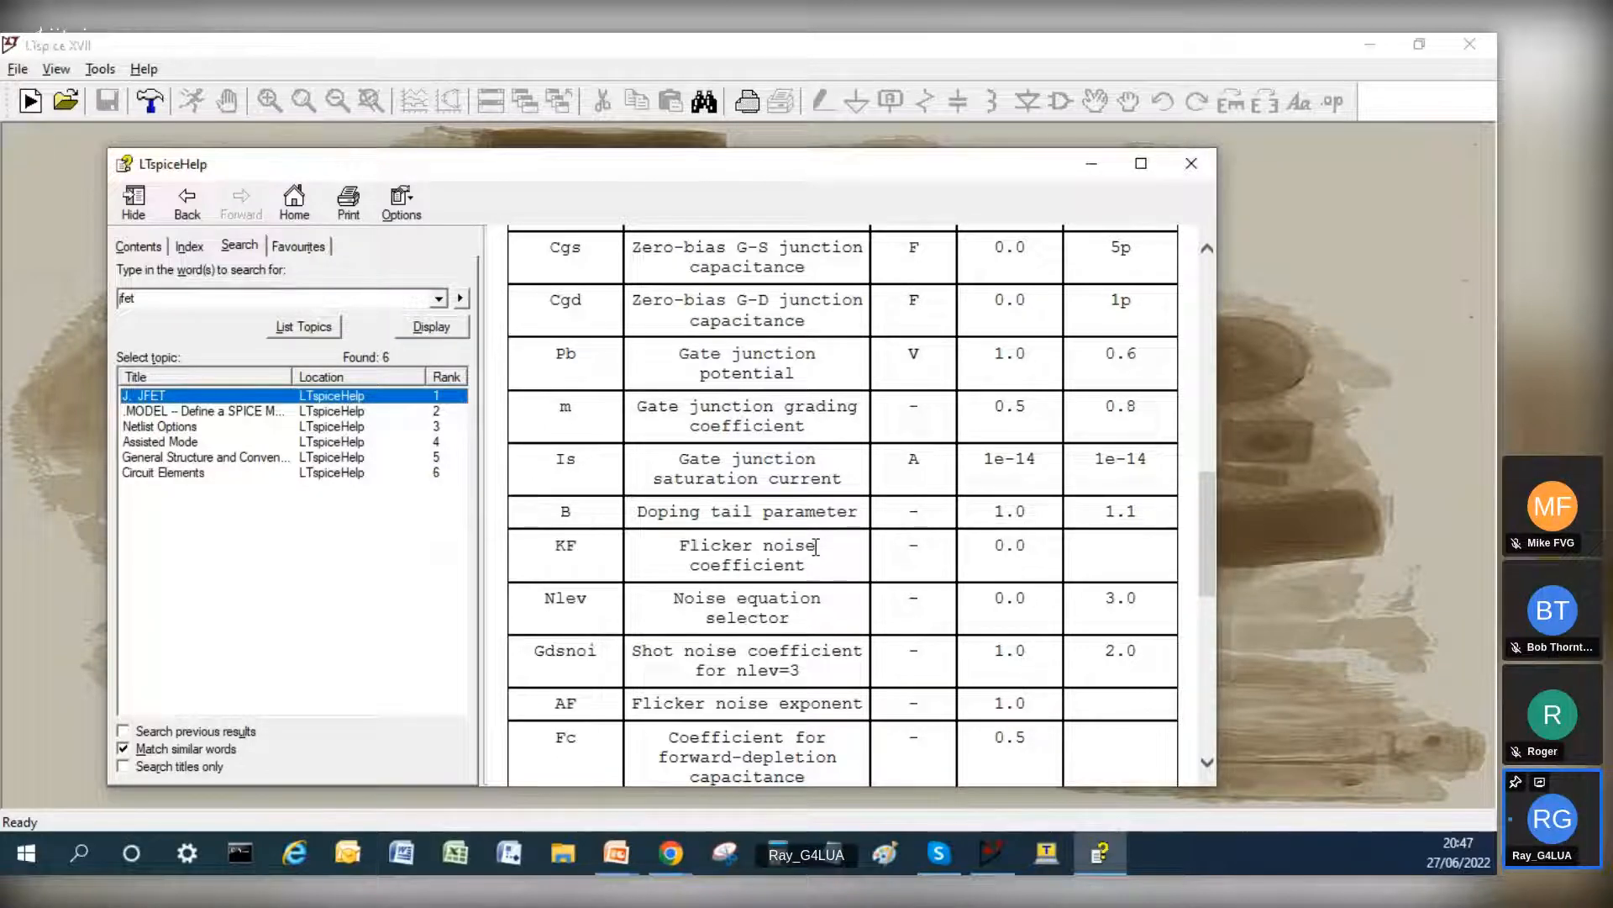
scroll(577, 644, "down", 10)
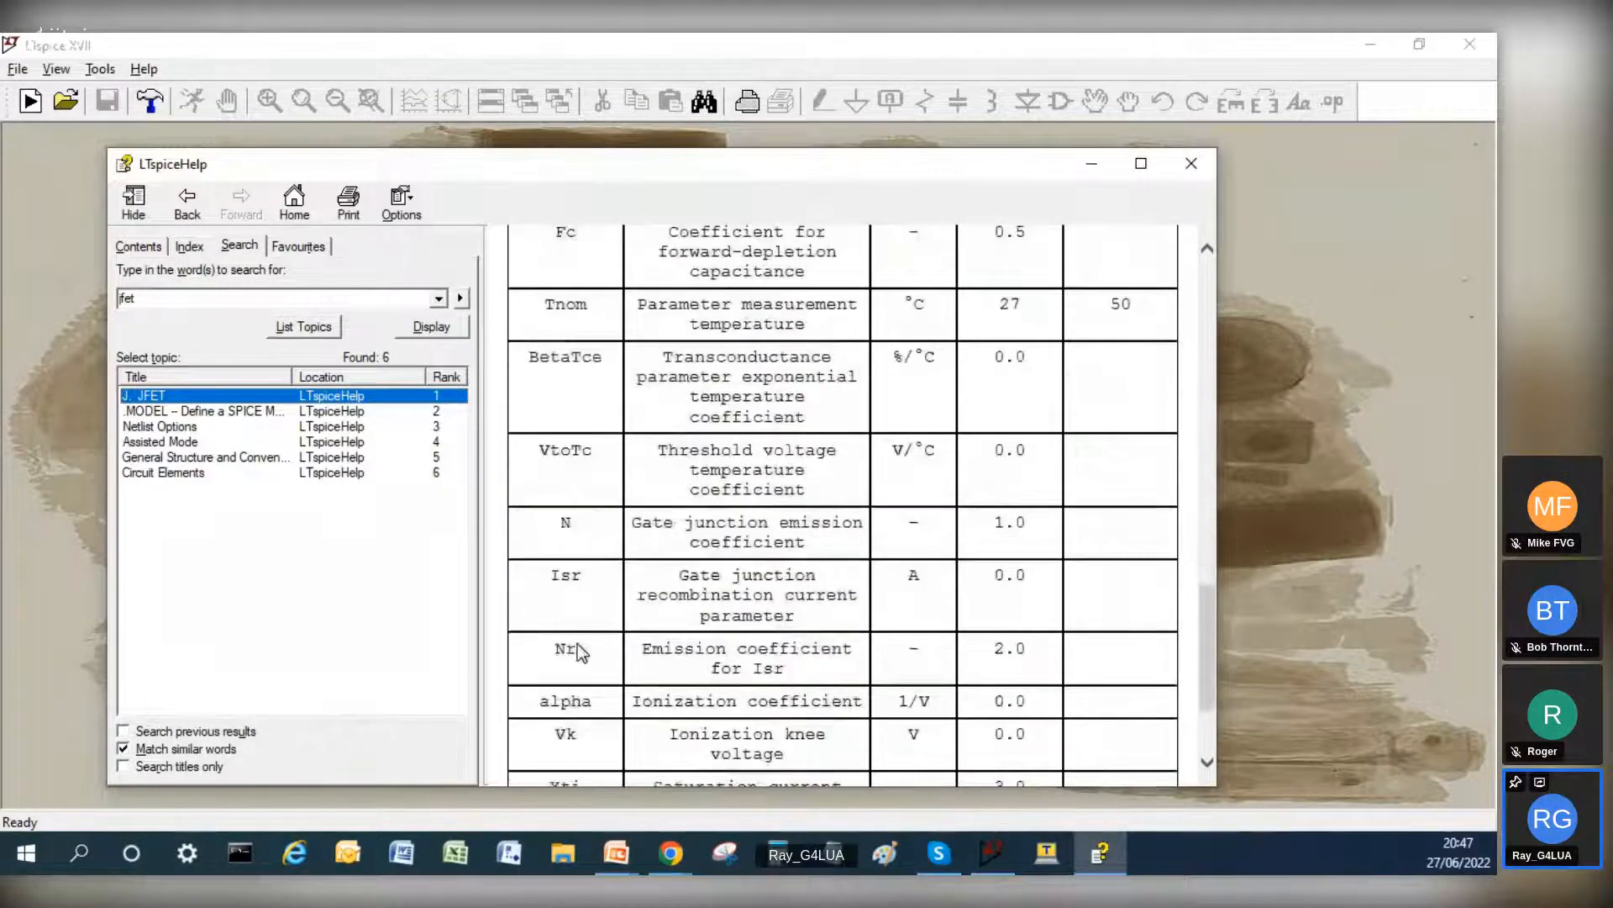
scroll(672, 660, "up", 10)
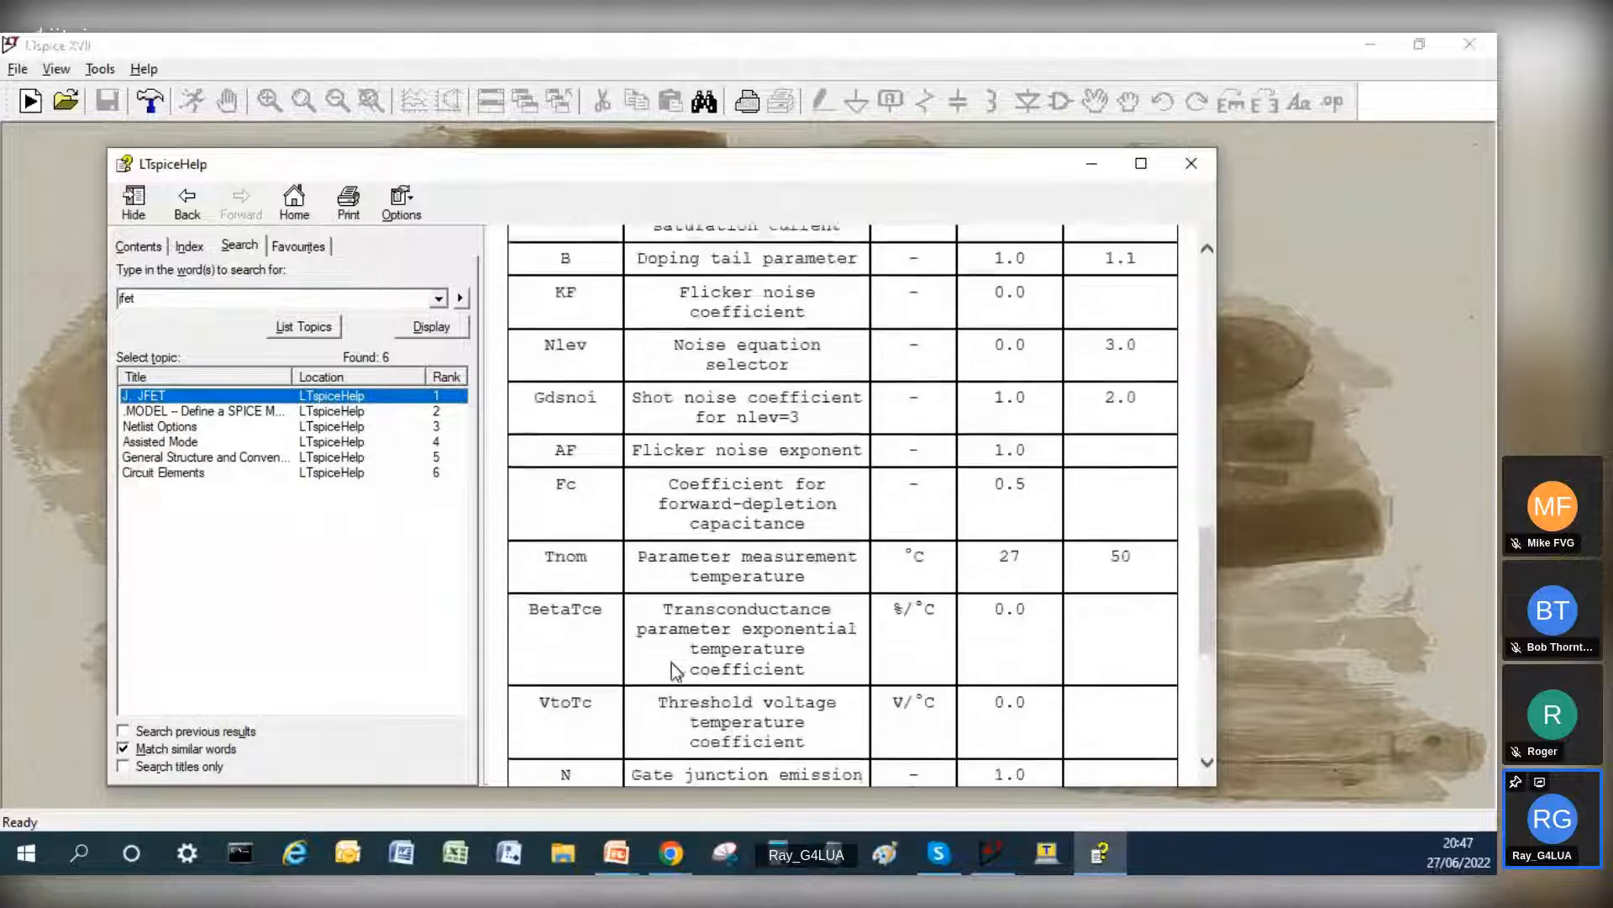
scroll(672, 669, "up", 8)
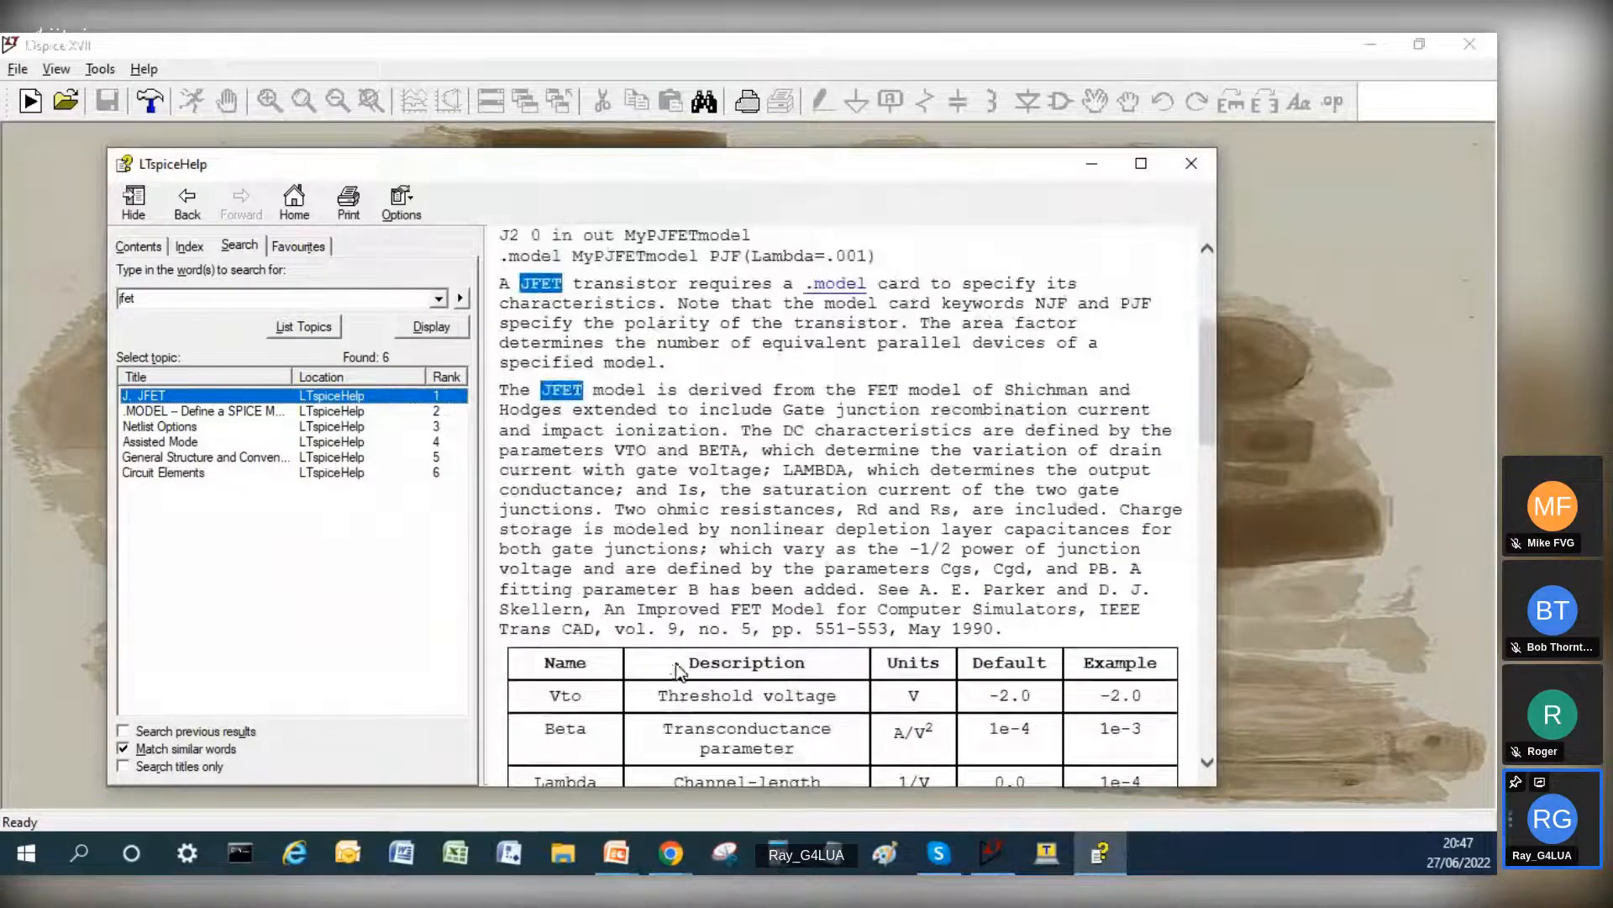
scroll(681, 670, "down", 2)
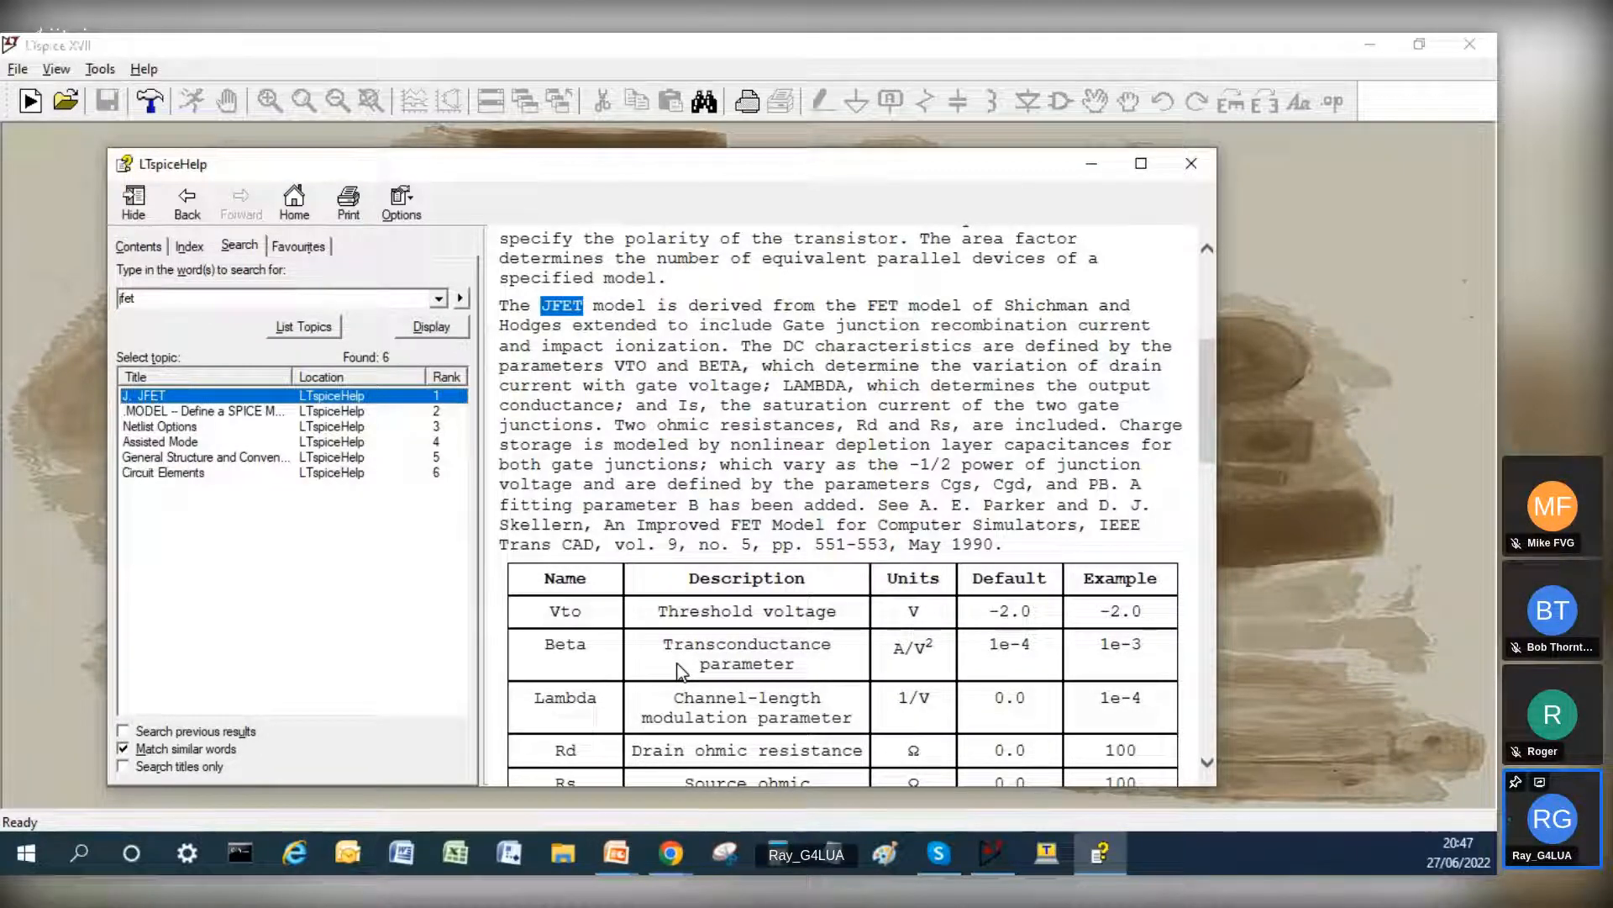
scroll(788, 701, "down", 3)
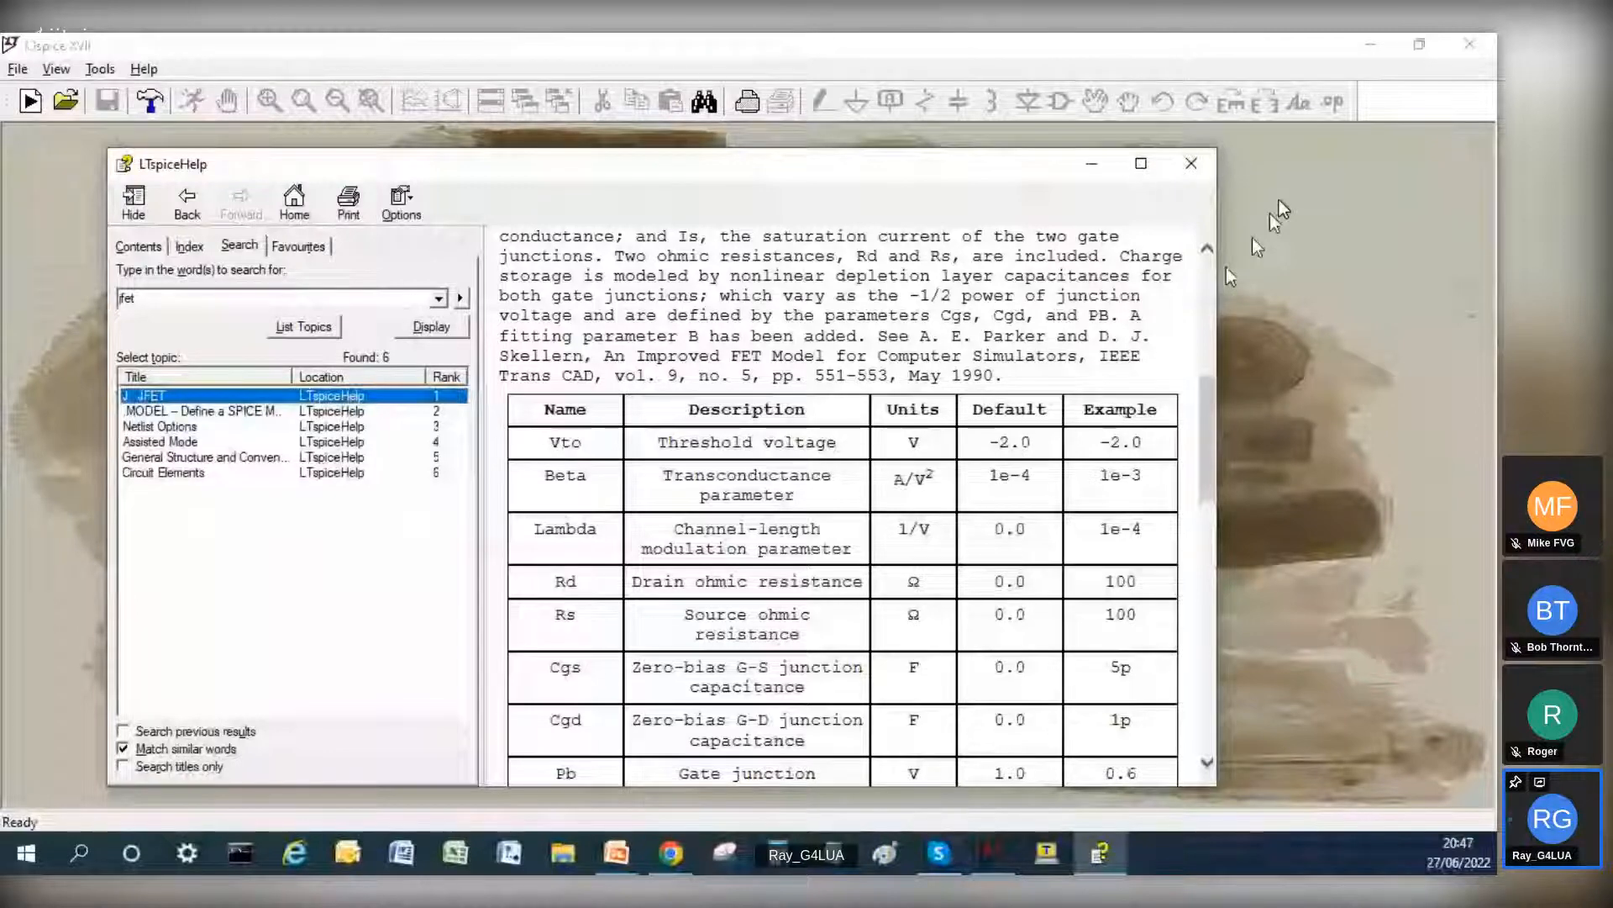
Step: Add the J. JFET topic to the help favourites and close both the help and the Control Panel
left_click(299, 247)
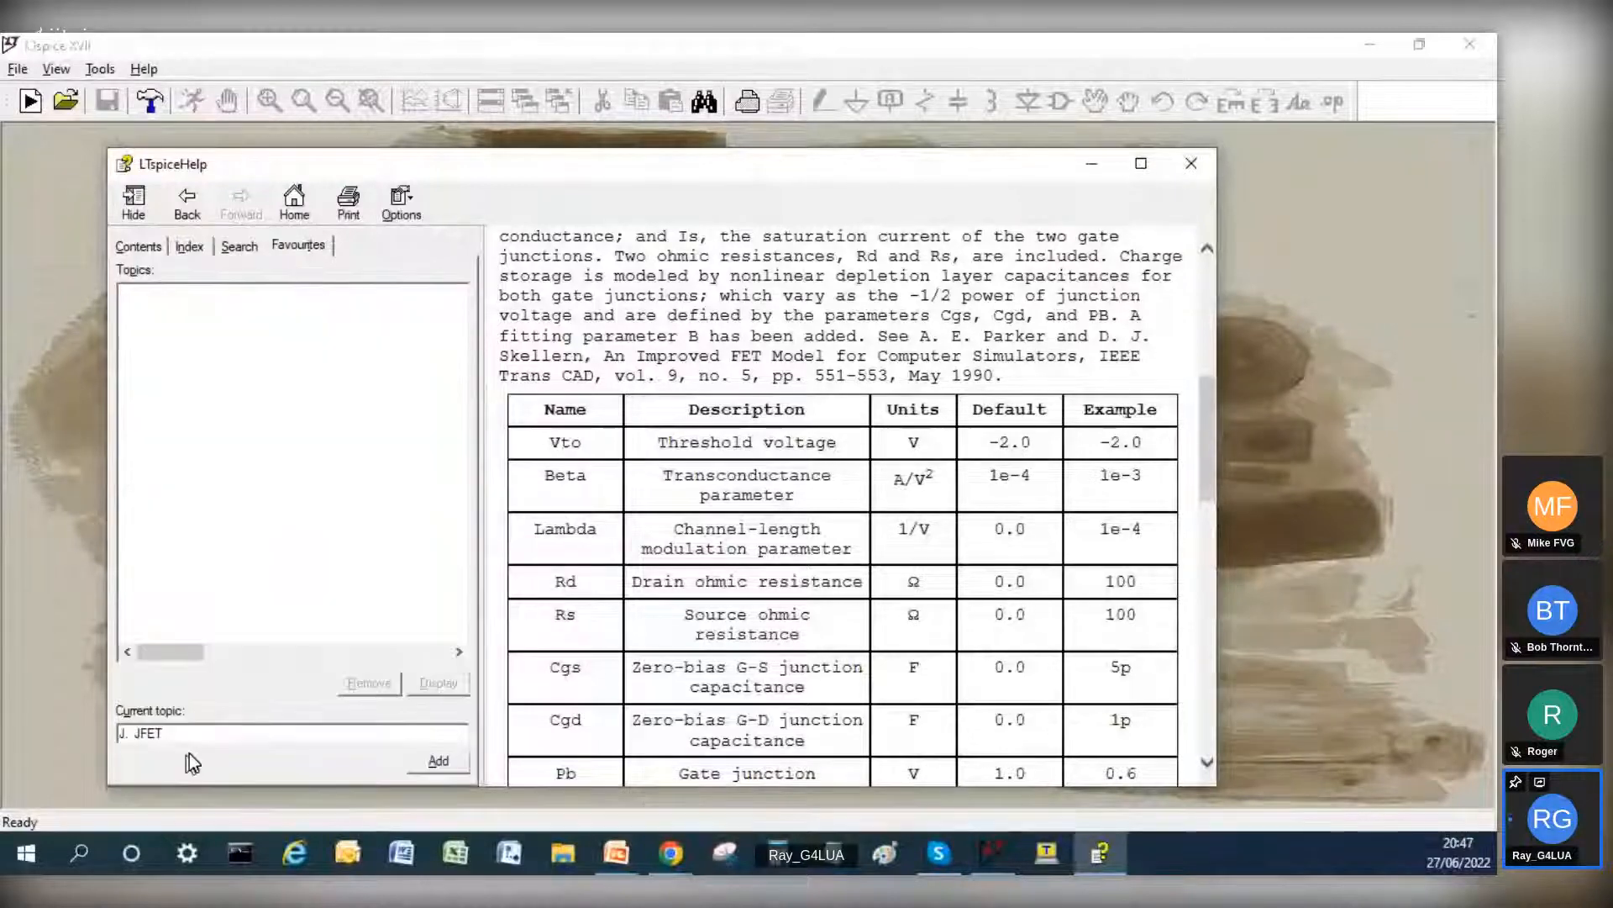
left_click(435, 761)
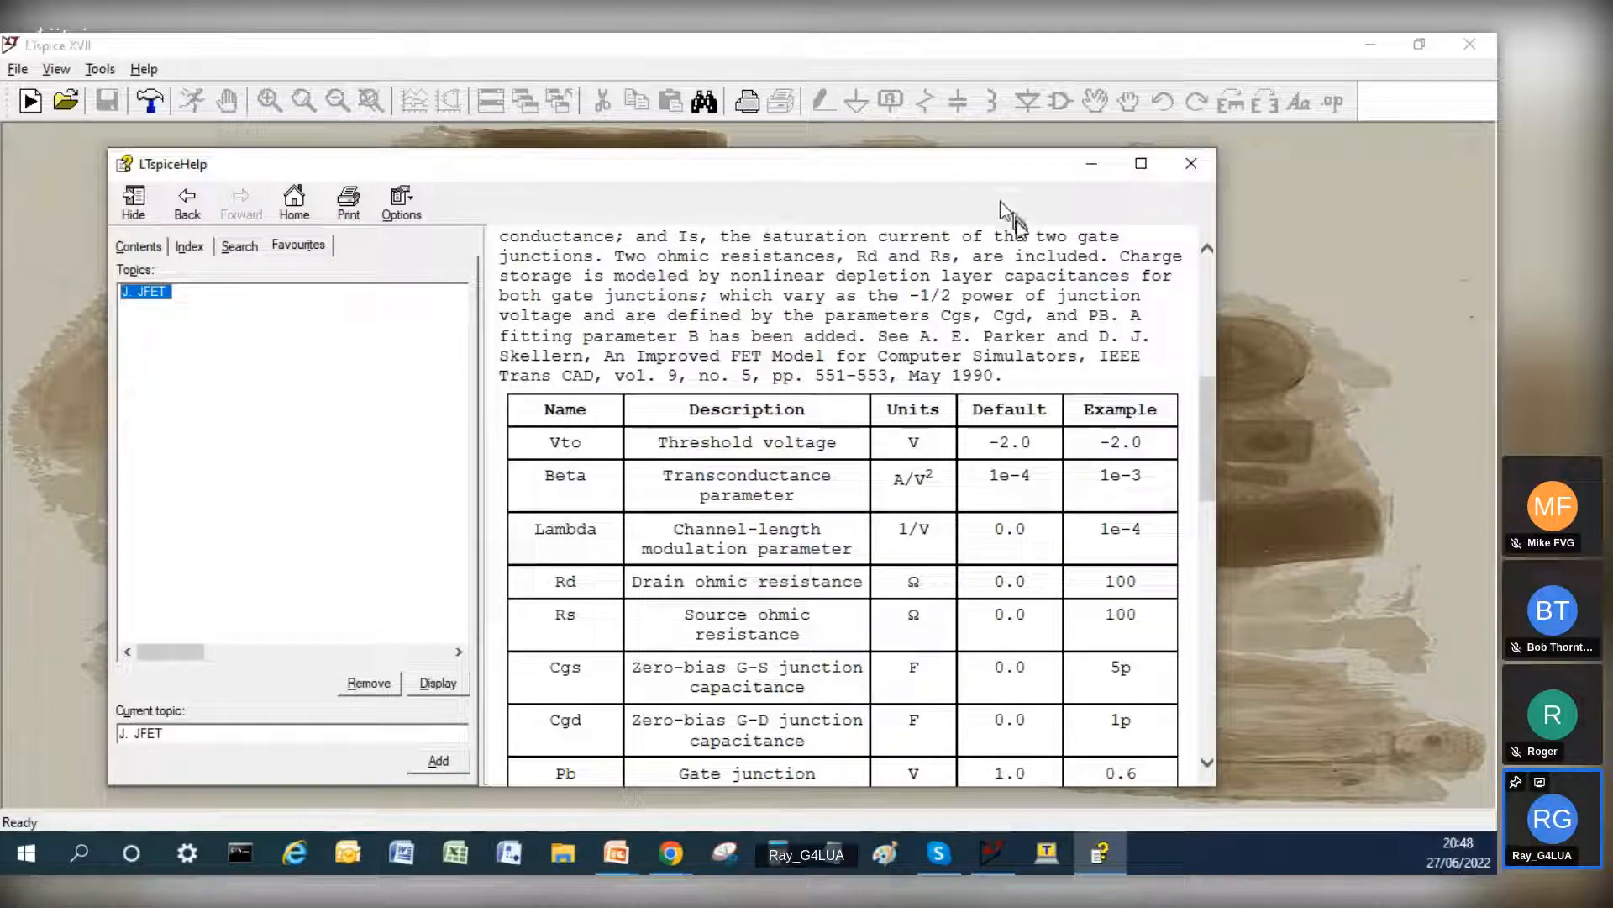
left_click(1187, 164)
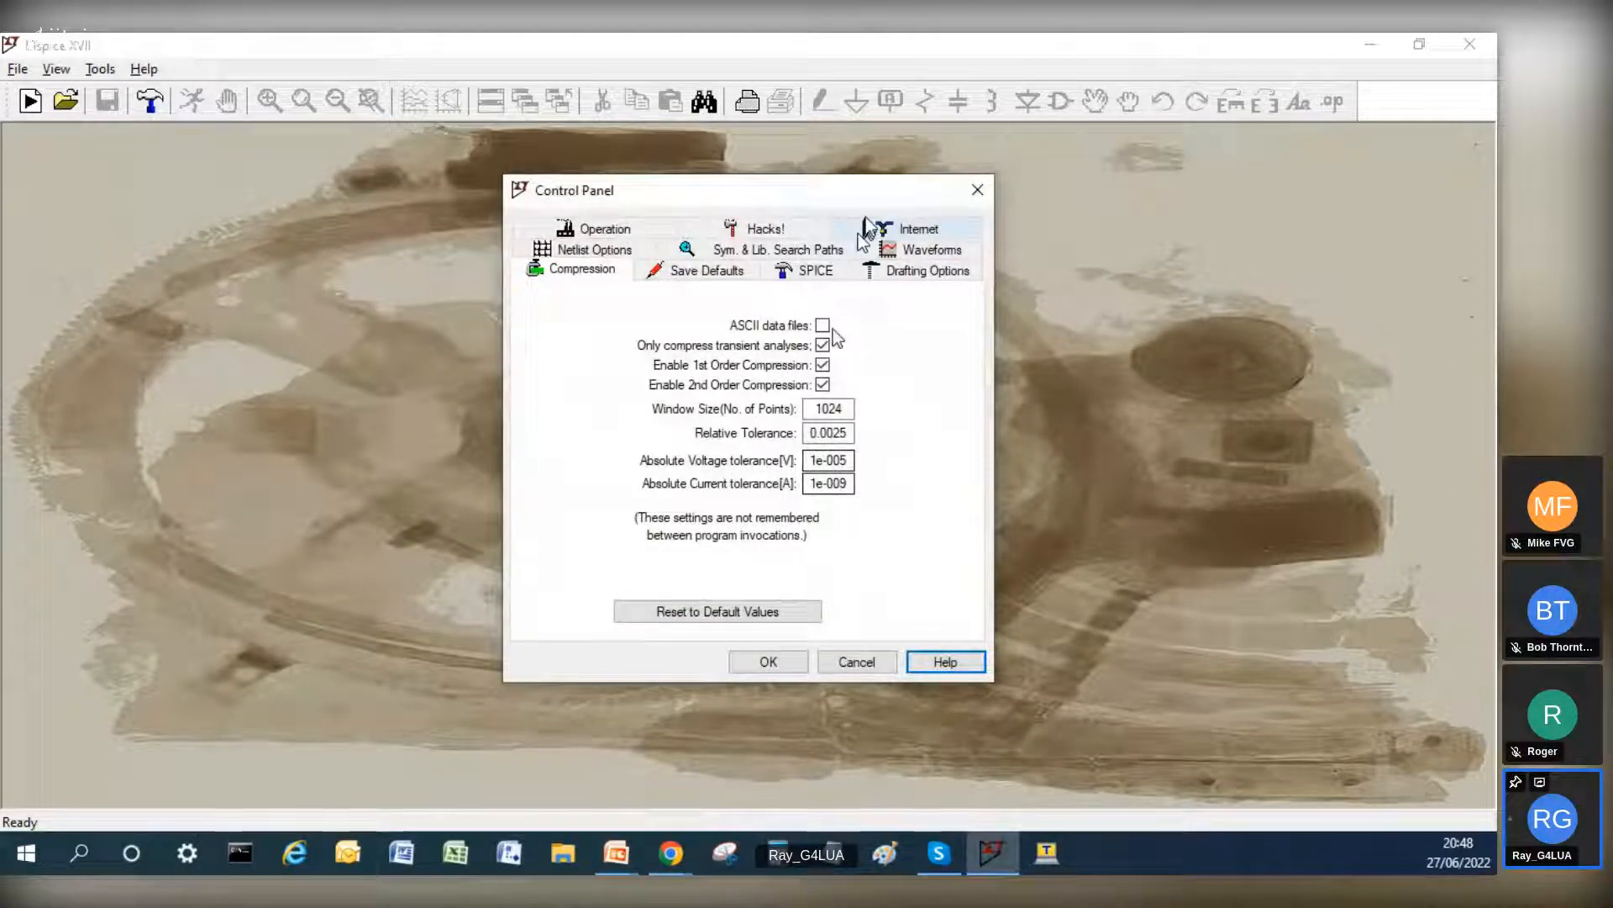
left_click(978, 190)
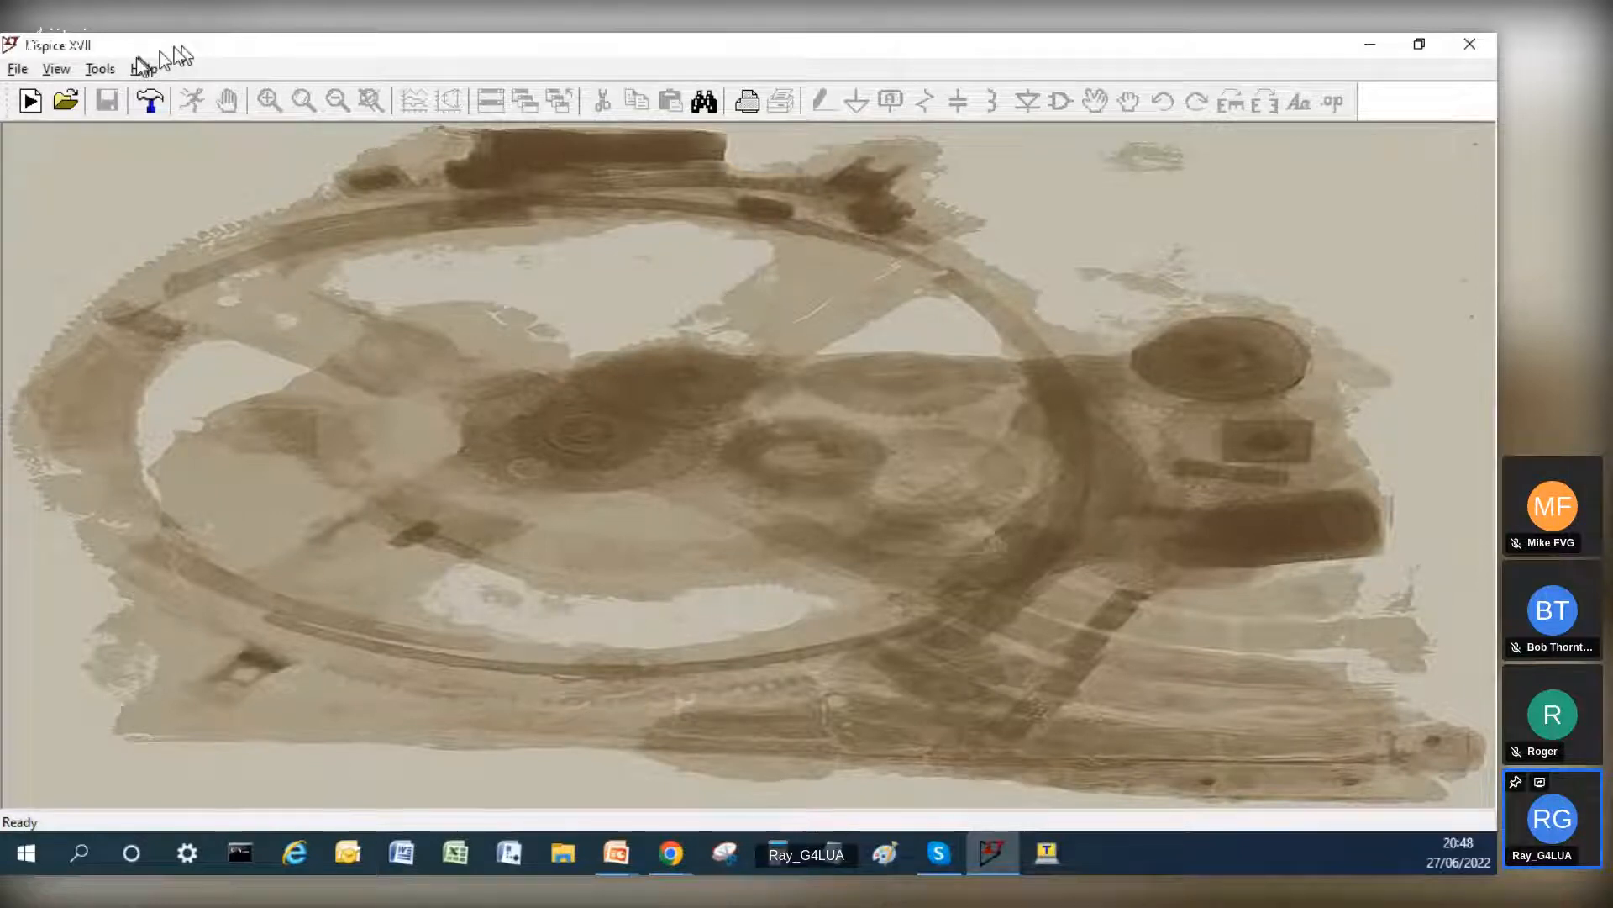
Step: Create a new blank schematic
key("ctrl+n")
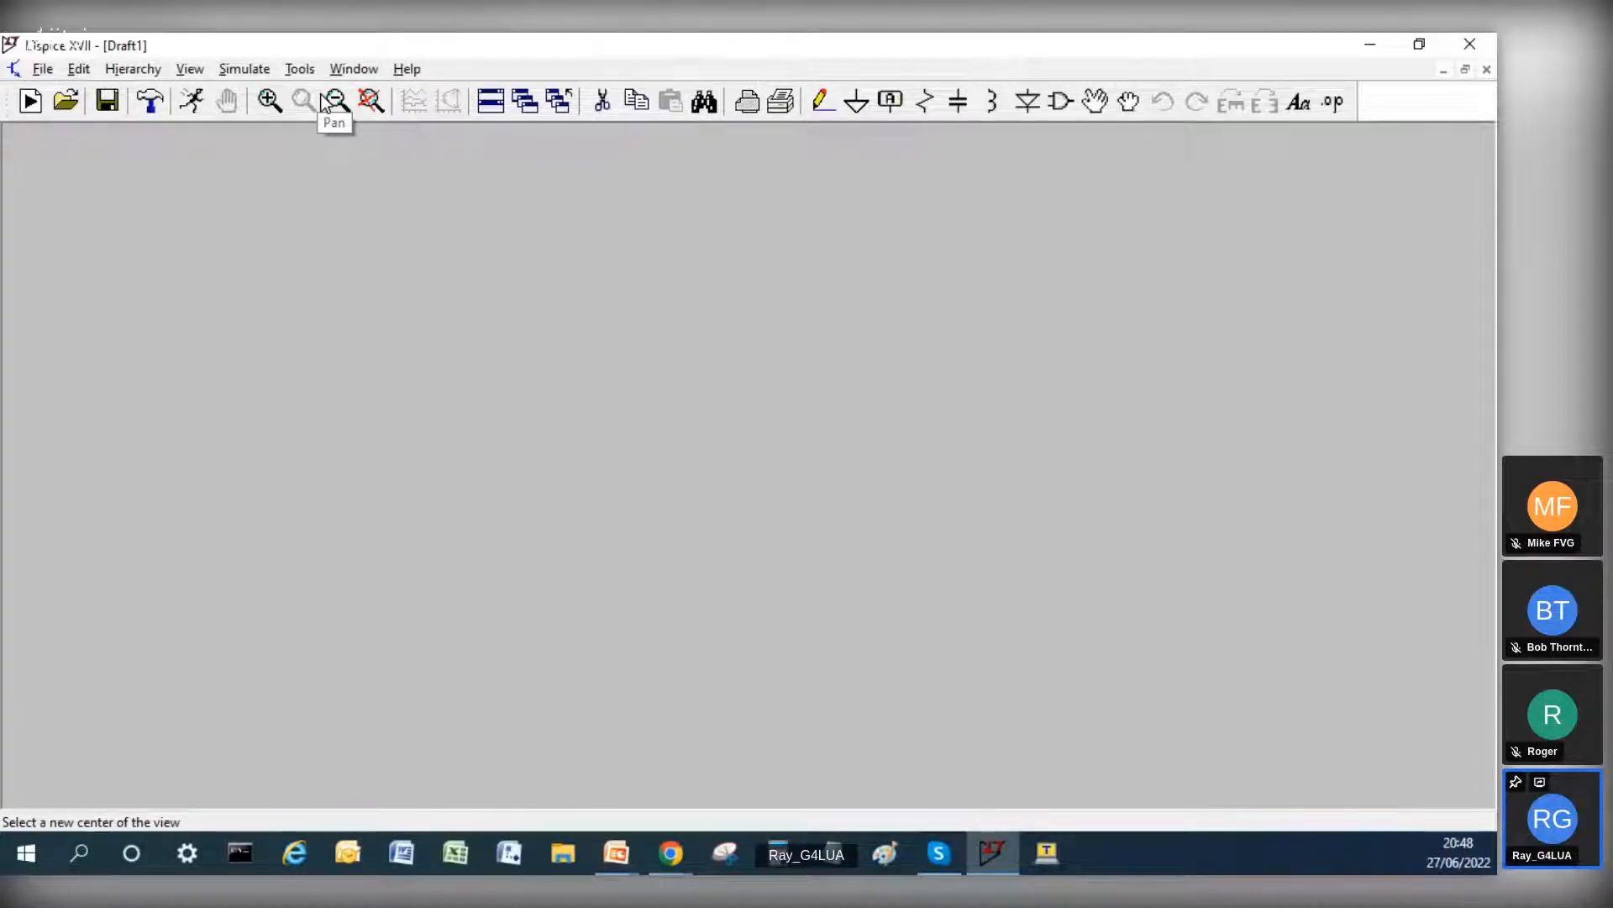
right_click(488, 101)
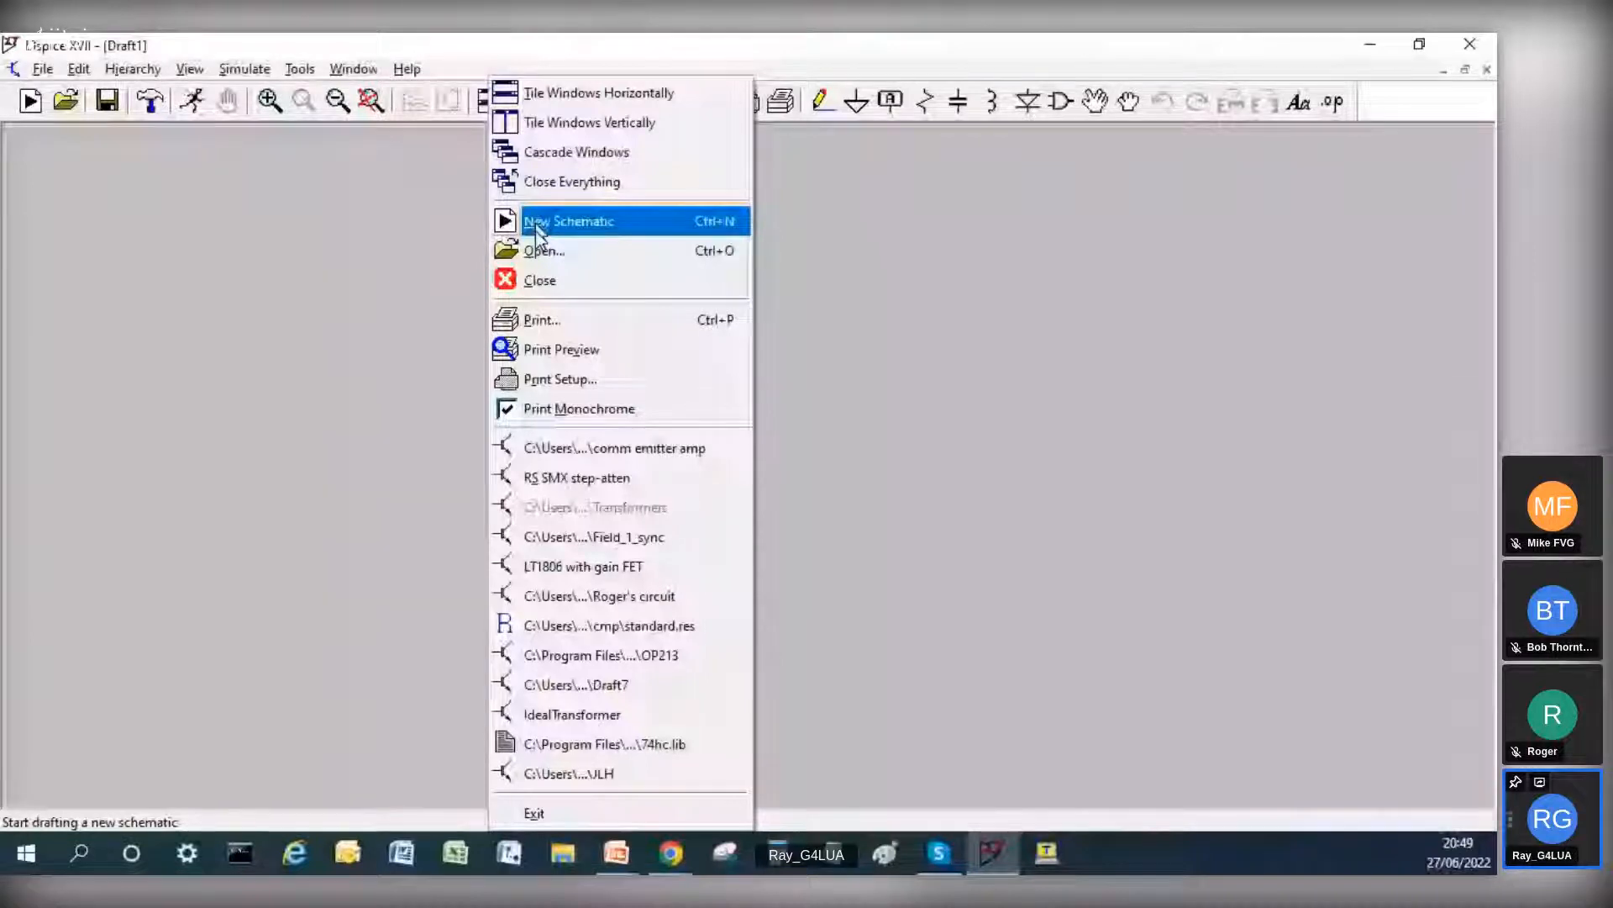
left_click(832, 247)
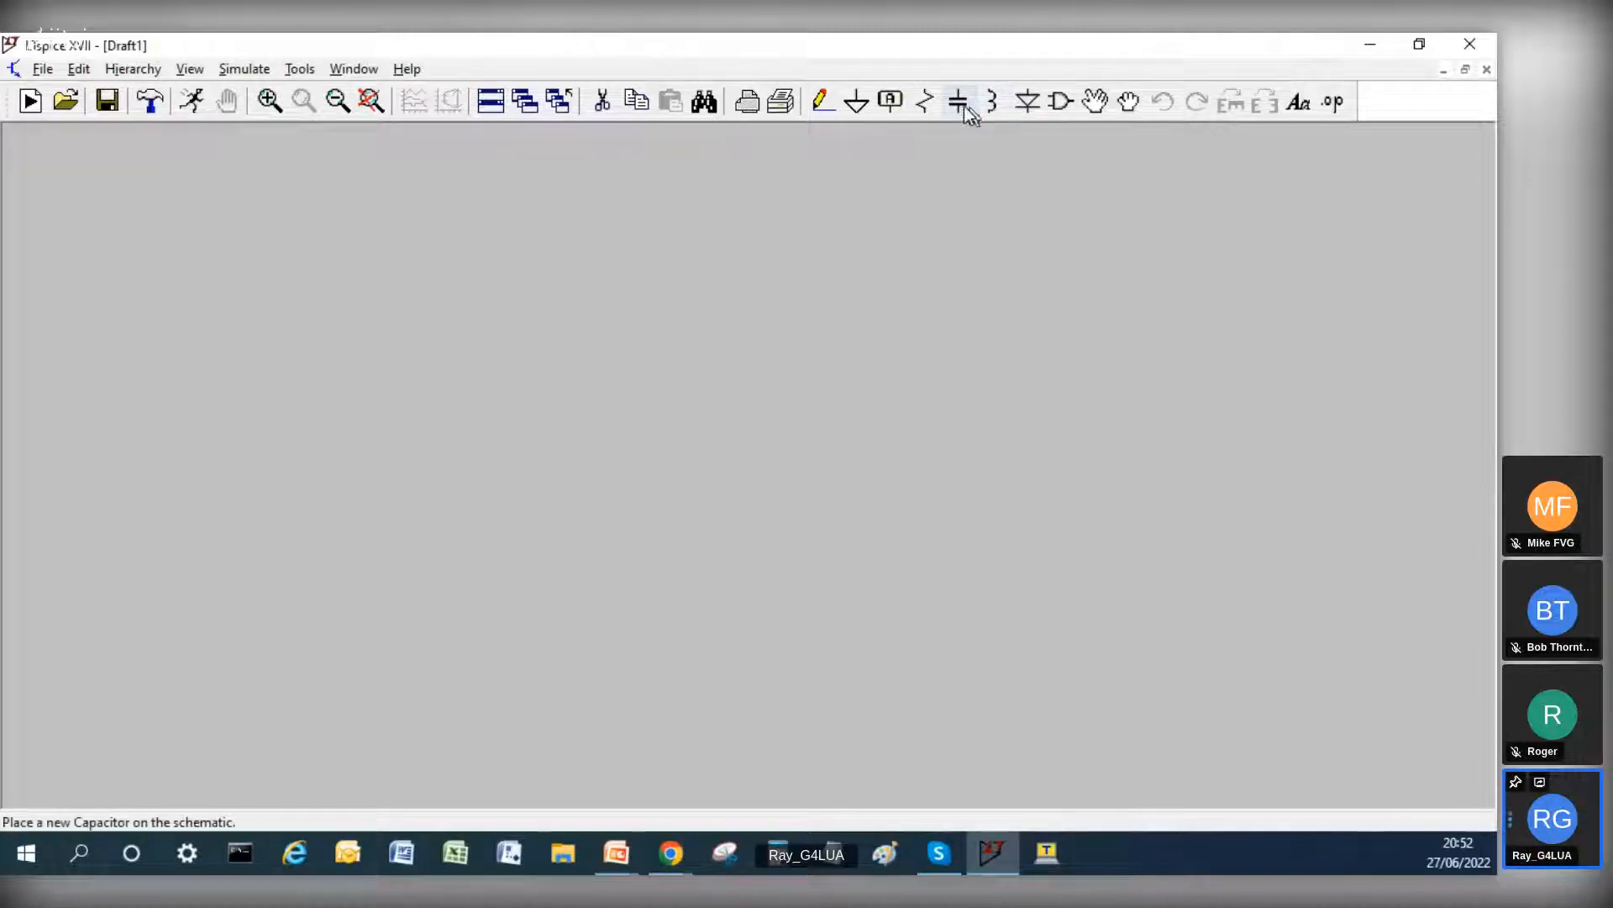
Step: Place three vertical resistors on the schematic: R1 and R2 side by side, and R3 below R1
left_click(928, 104)
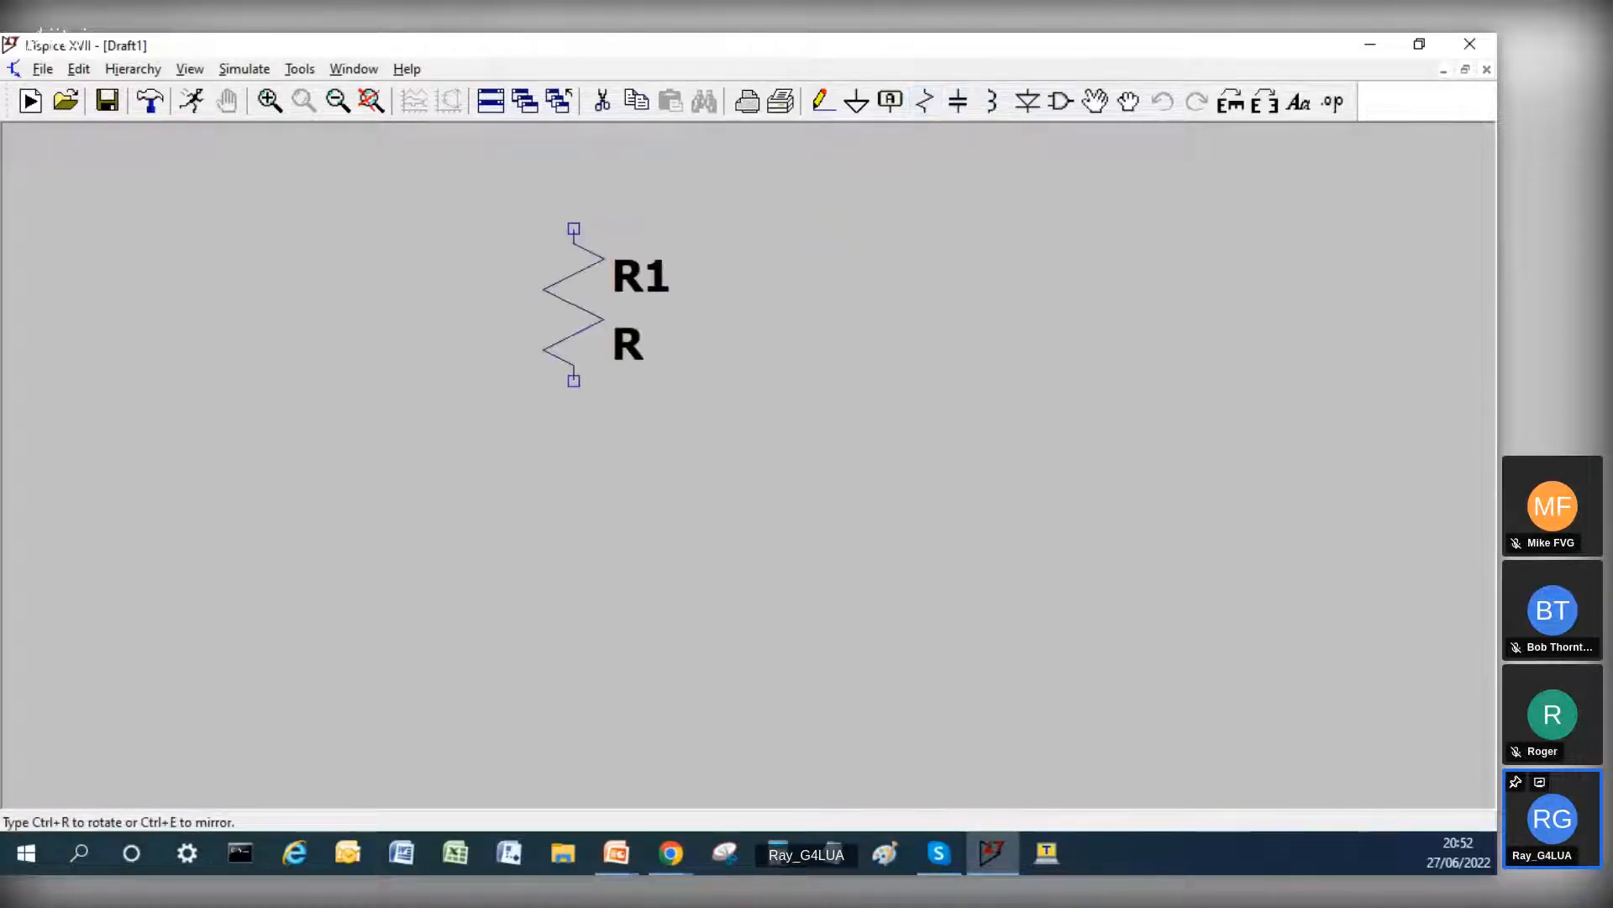
left_click(422, 260)
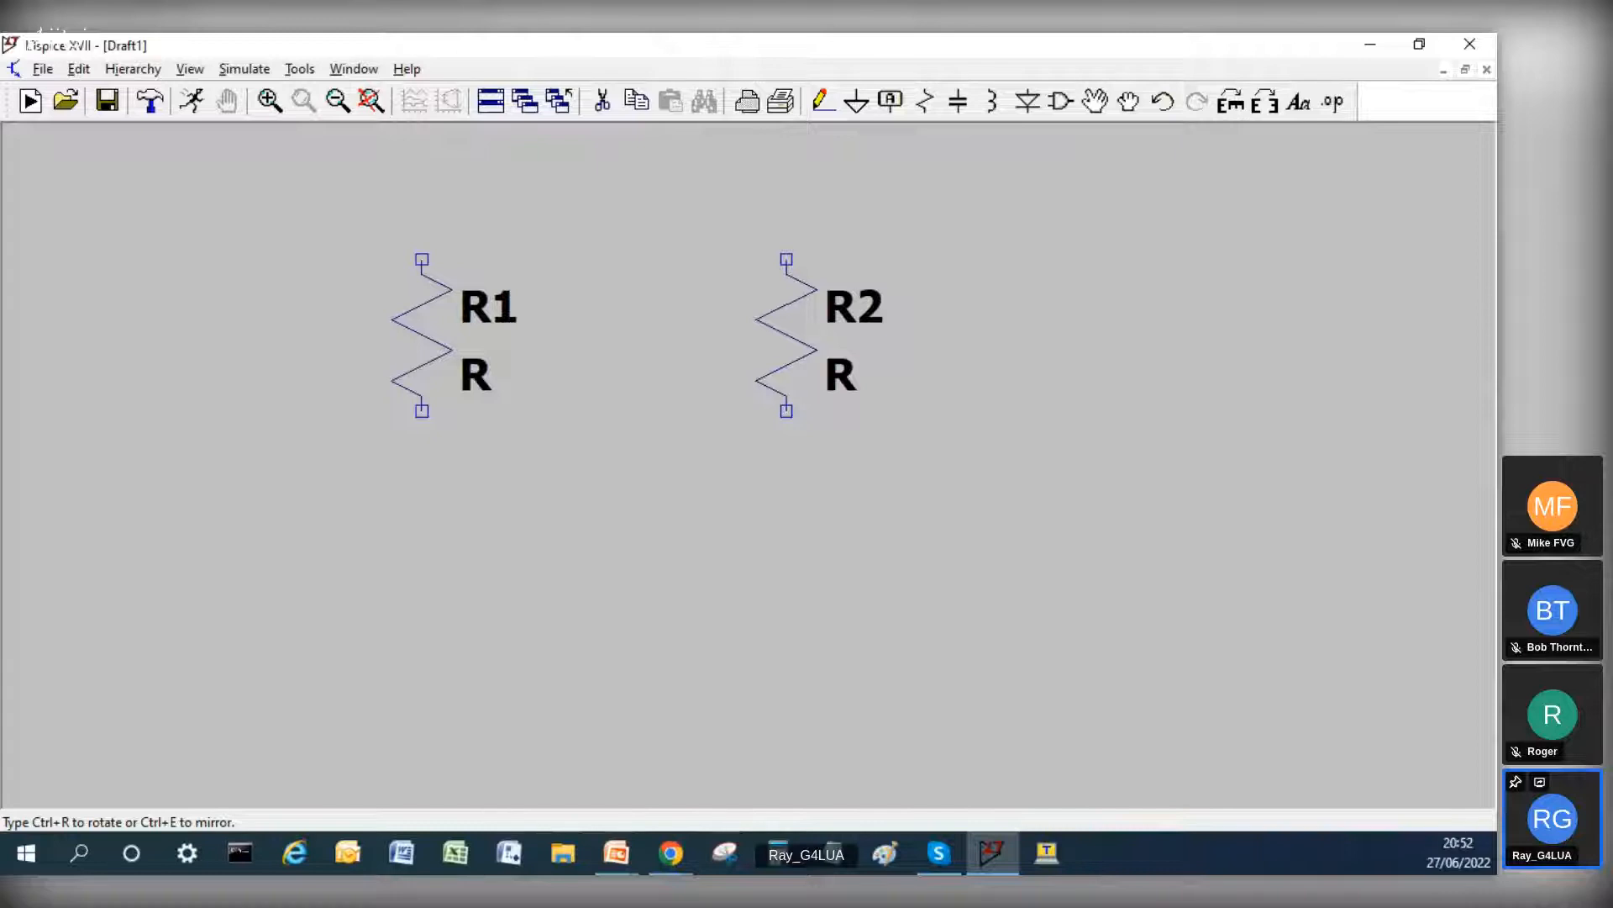
left_click(817, 259)
left_click(422, 532)
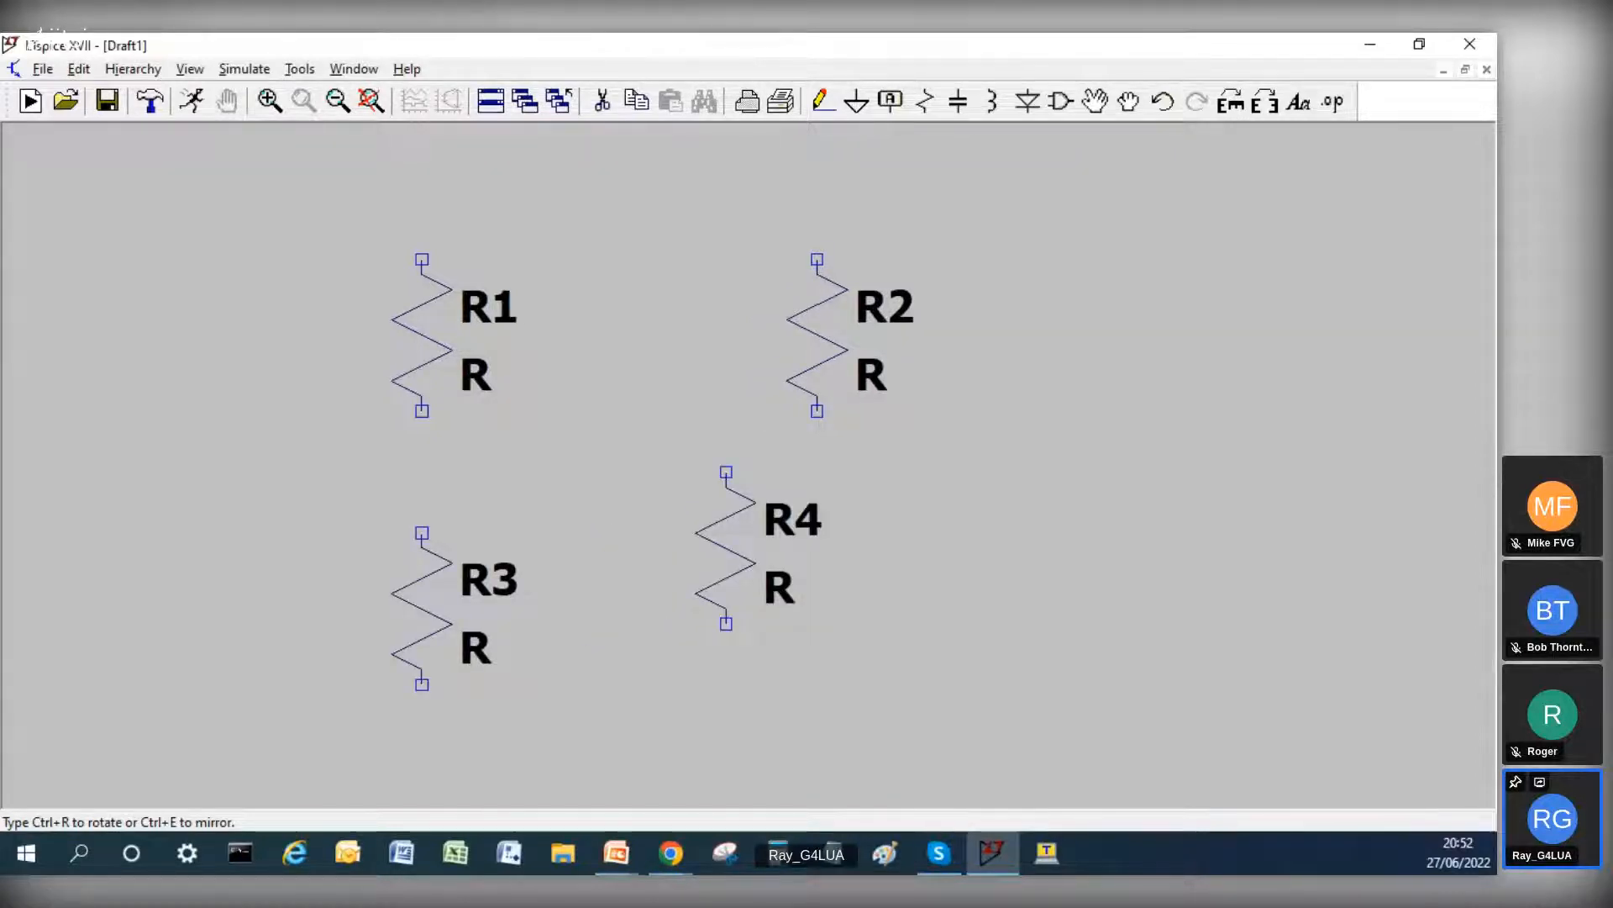
Step: Add two more resistors below R2: R4 rotated to horizontal, and R5 rotated once more to vertical beside it
key("ctrl+r")
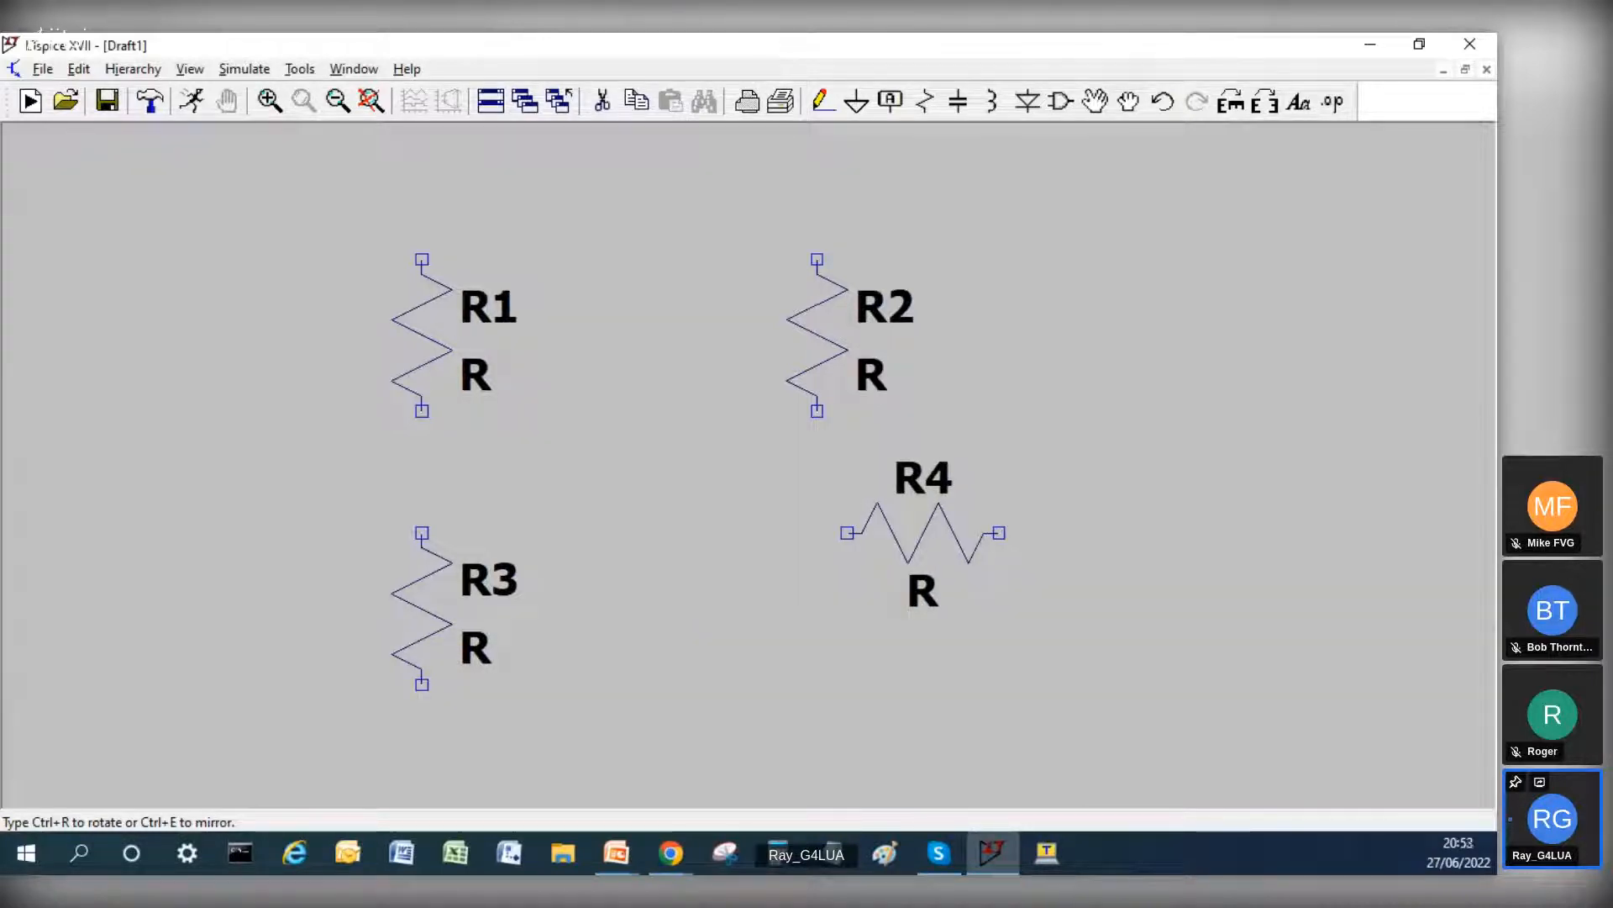
left_click(930, 450)
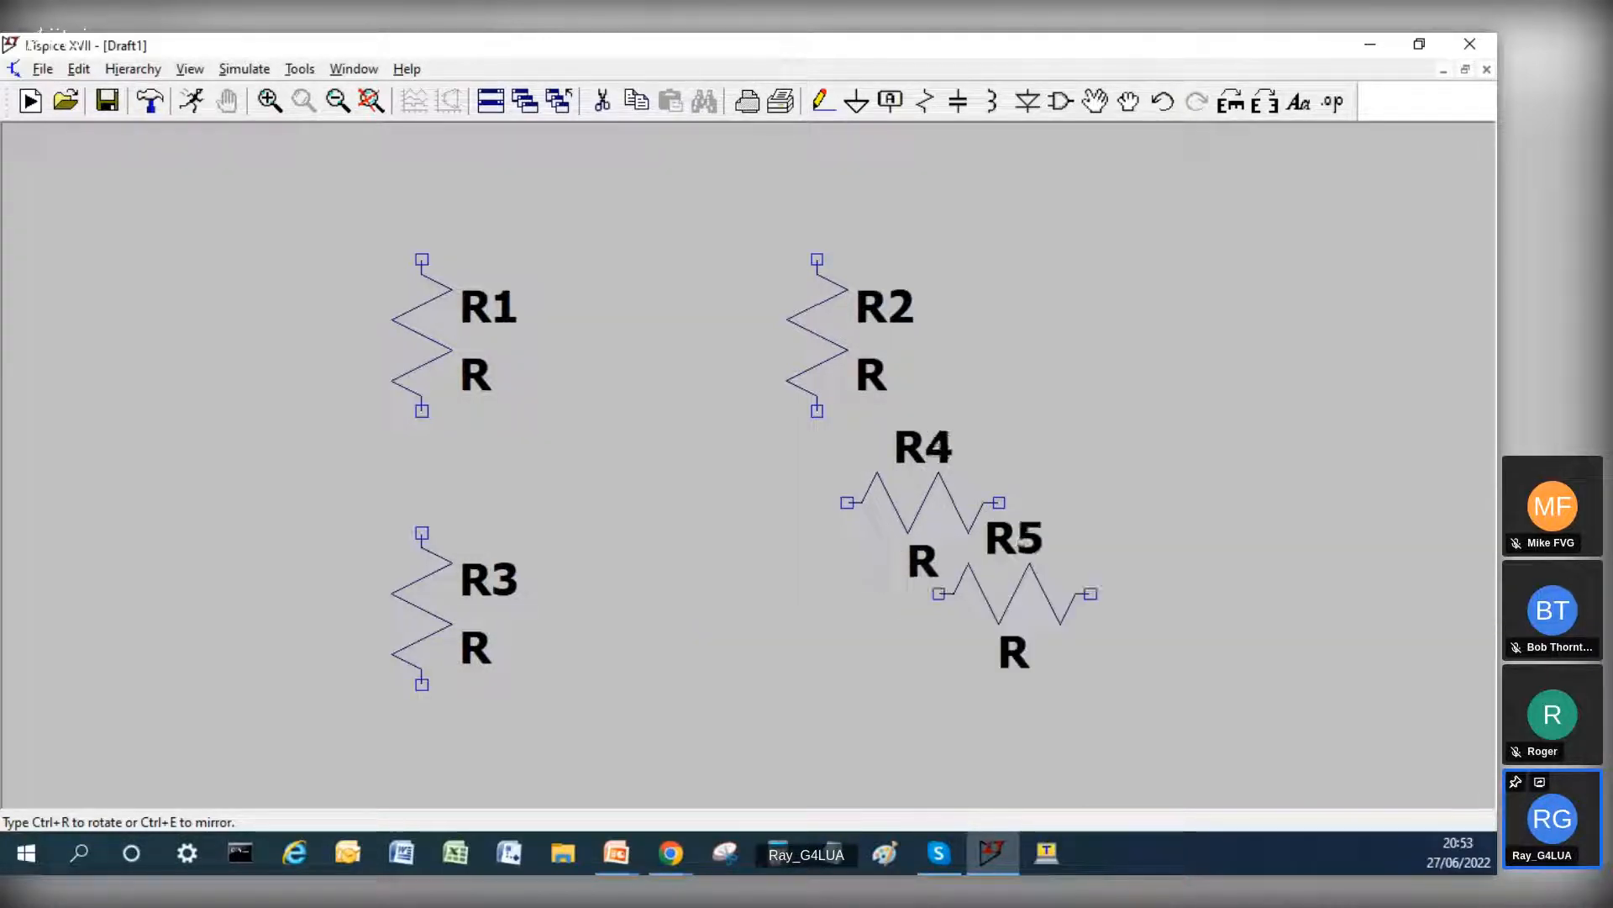
key("ctrl+r")
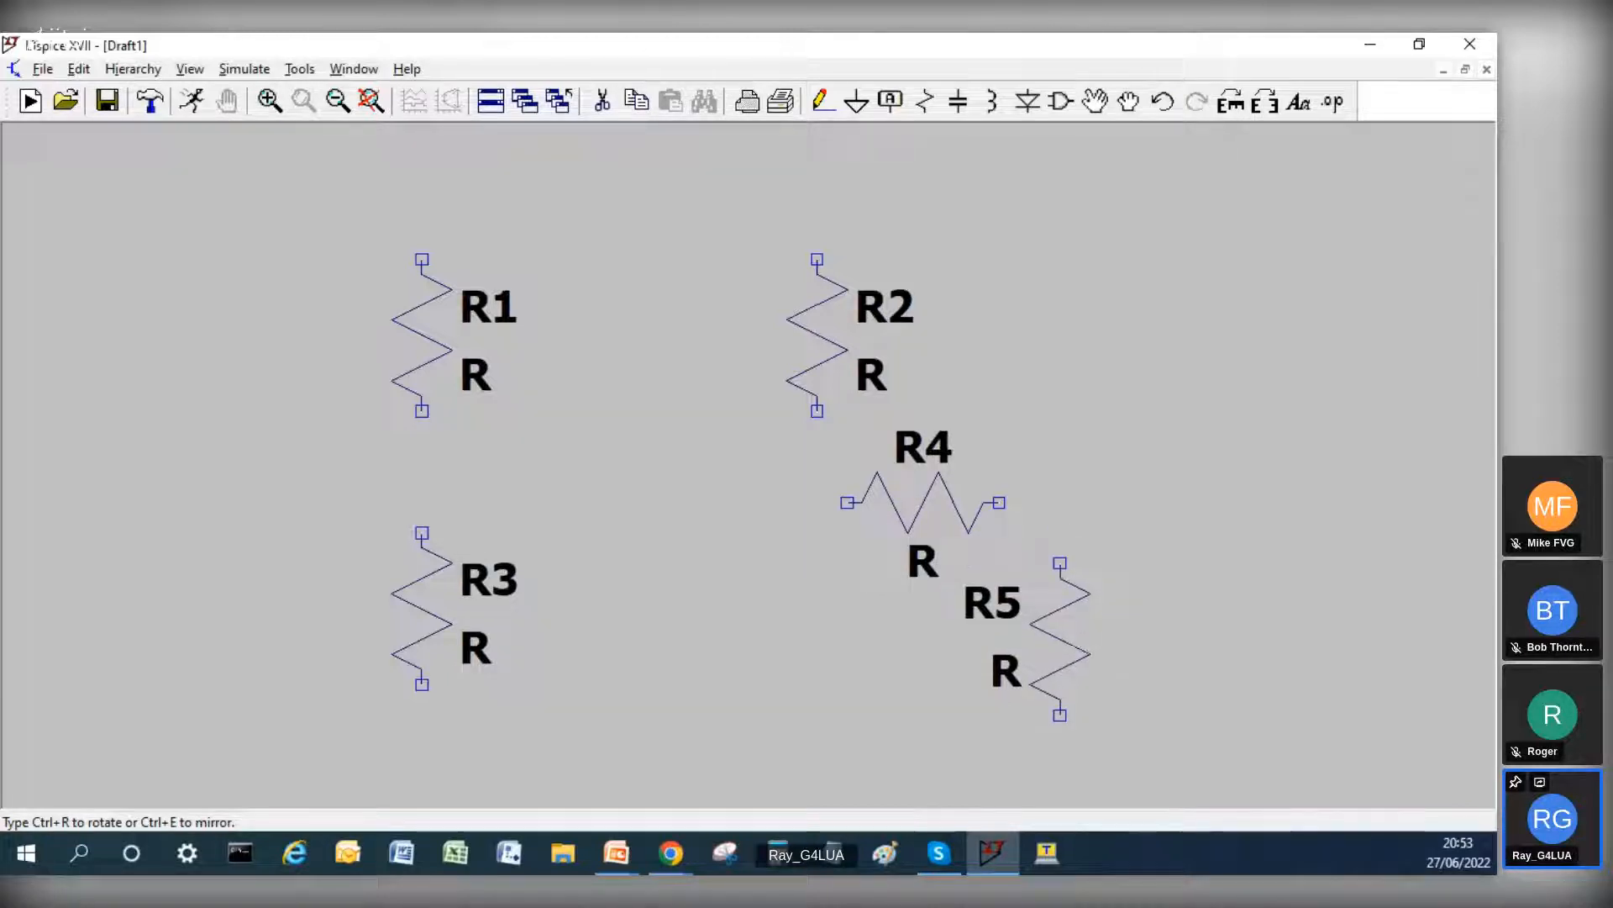
left_click(1059, 639)
key("Escape")
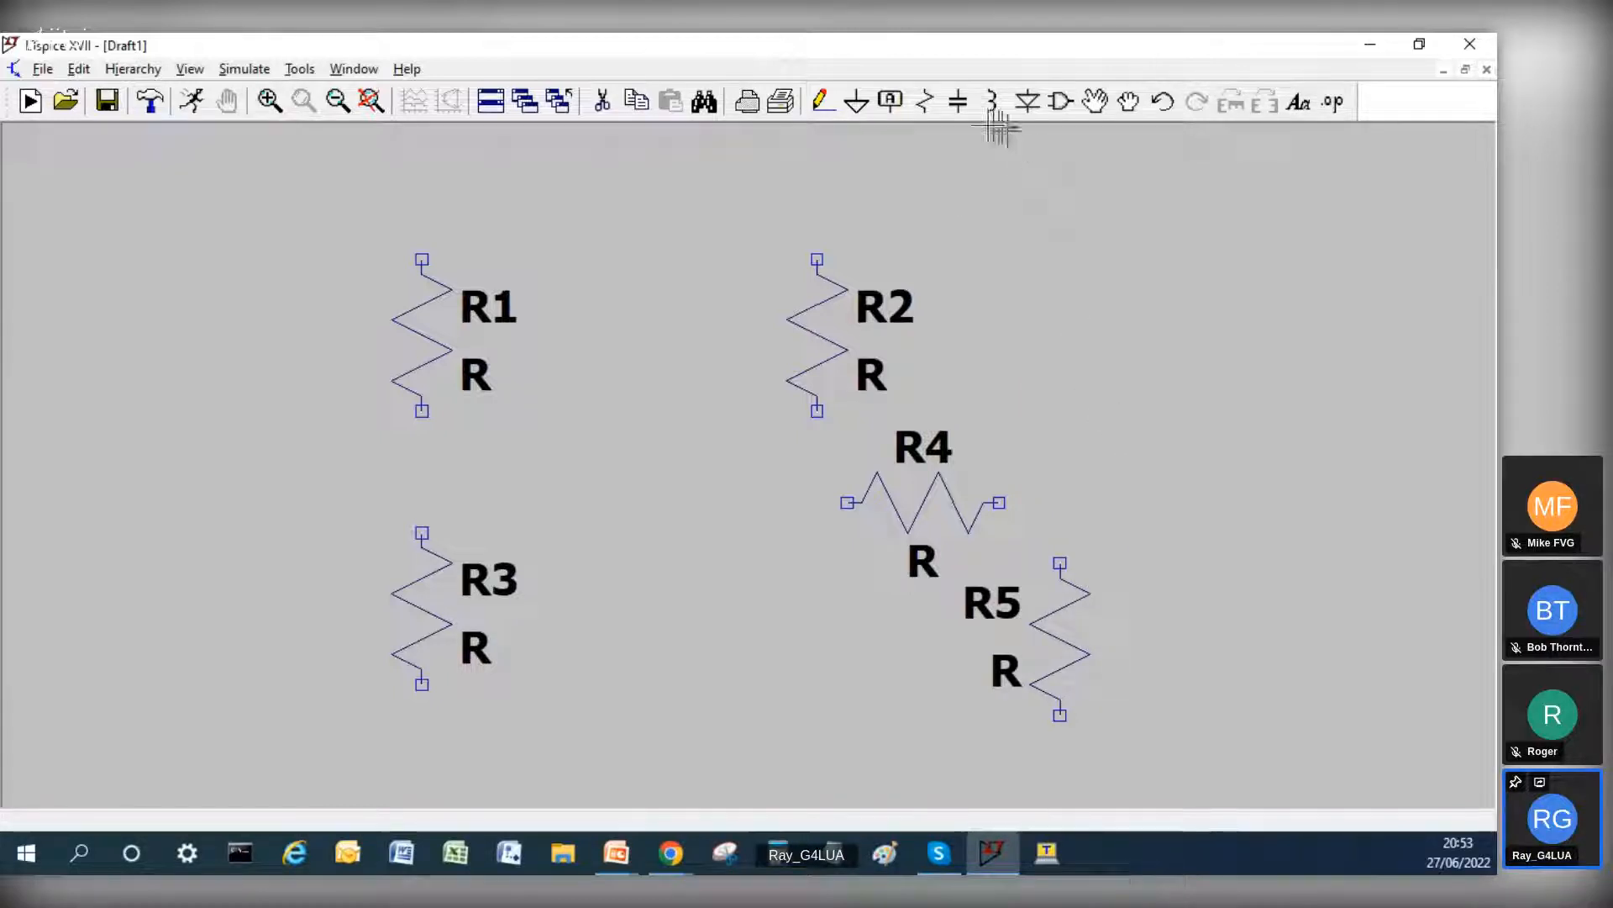
Step: Place one vertical capacitor beside R5, with no further capacitors
left_click(958, 101)
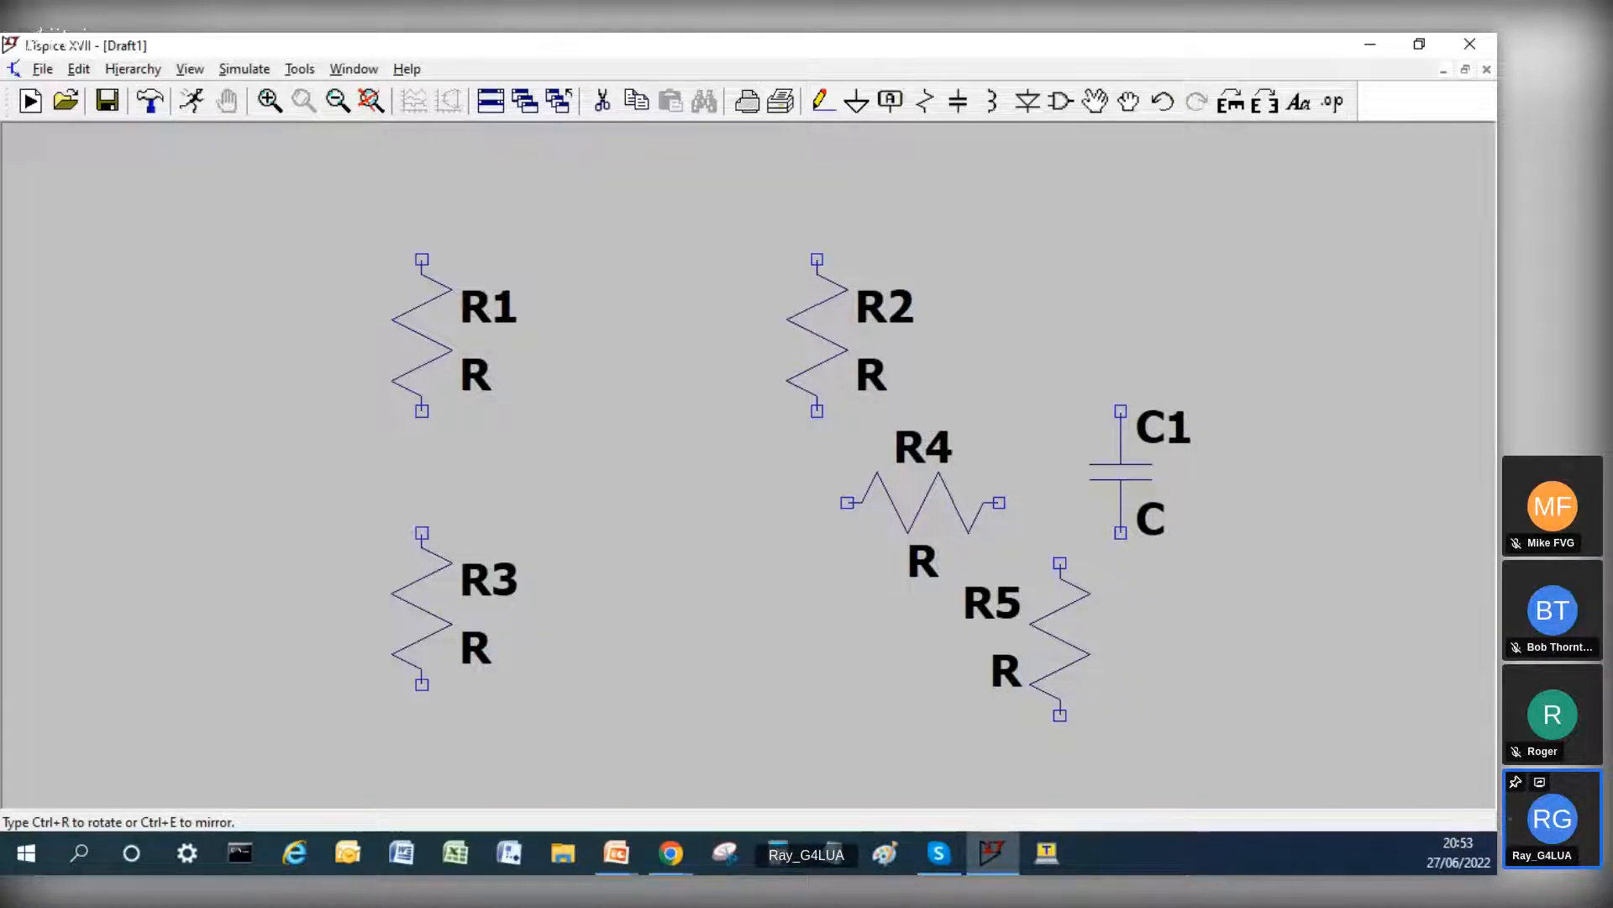
left_click(1215, 626)
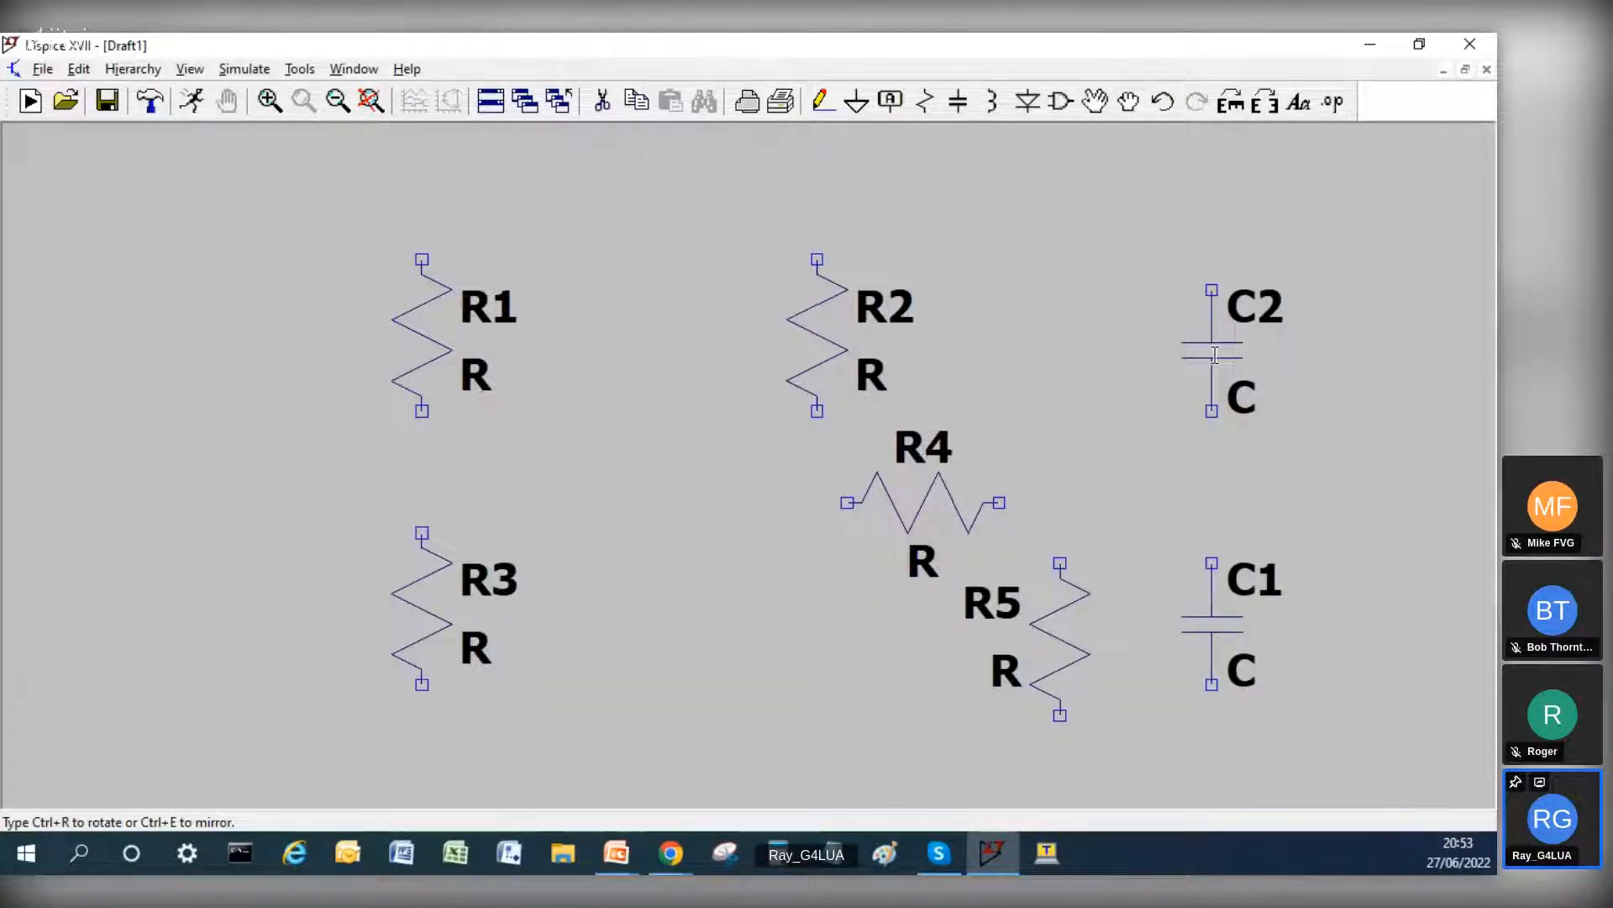
key("Escape")
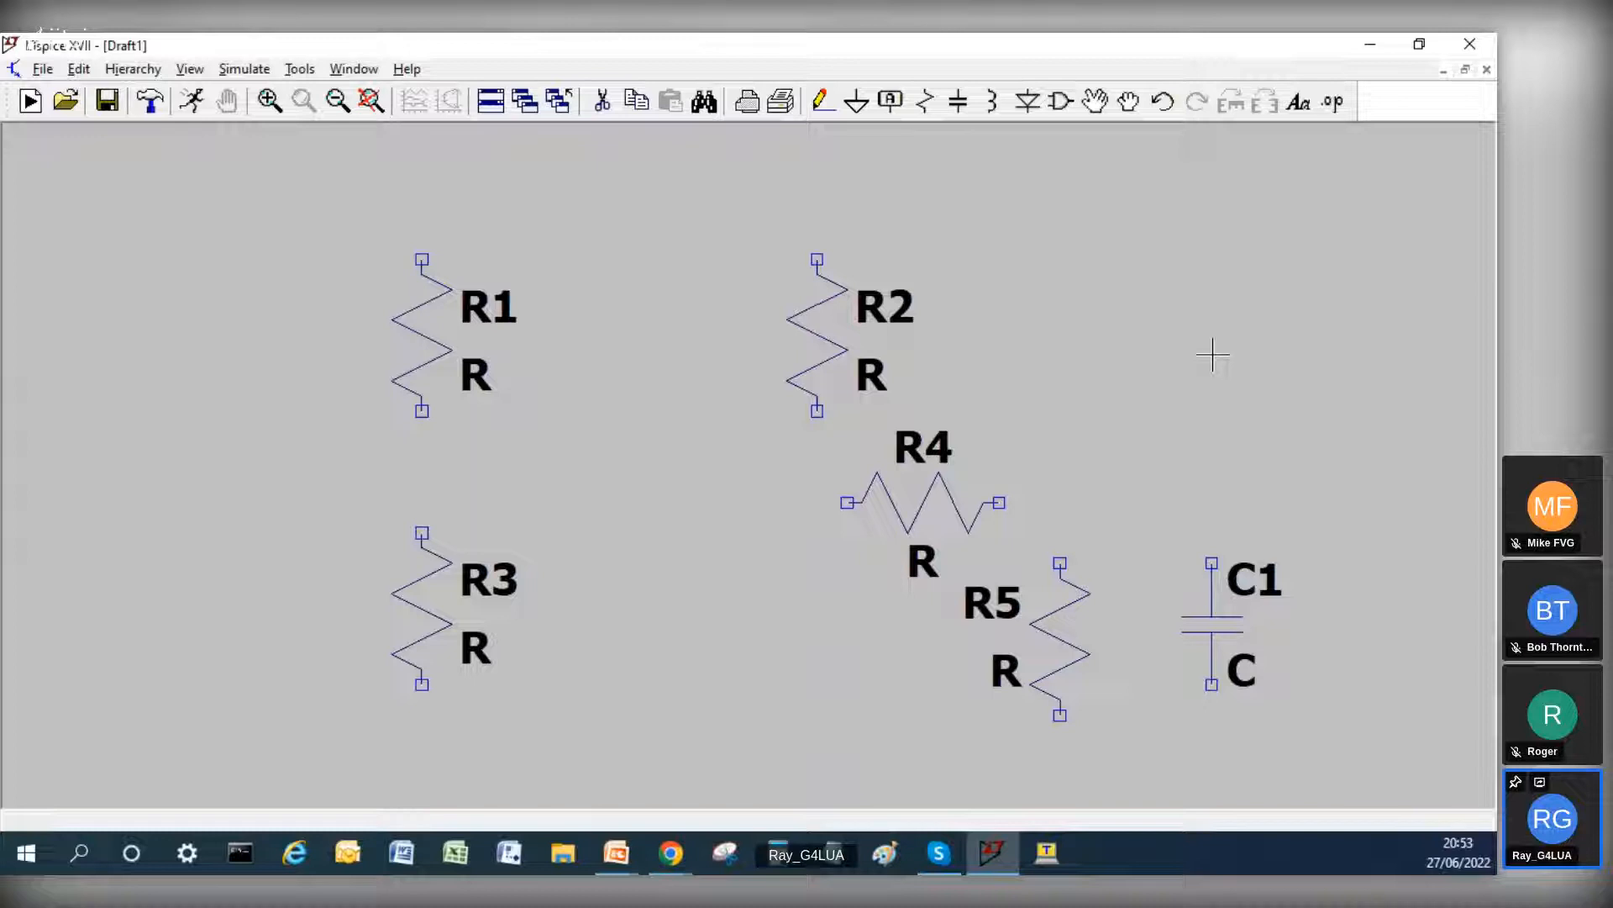
Step: Place one npn bipolar transistor from the component library between R1 and R2
key("F2")
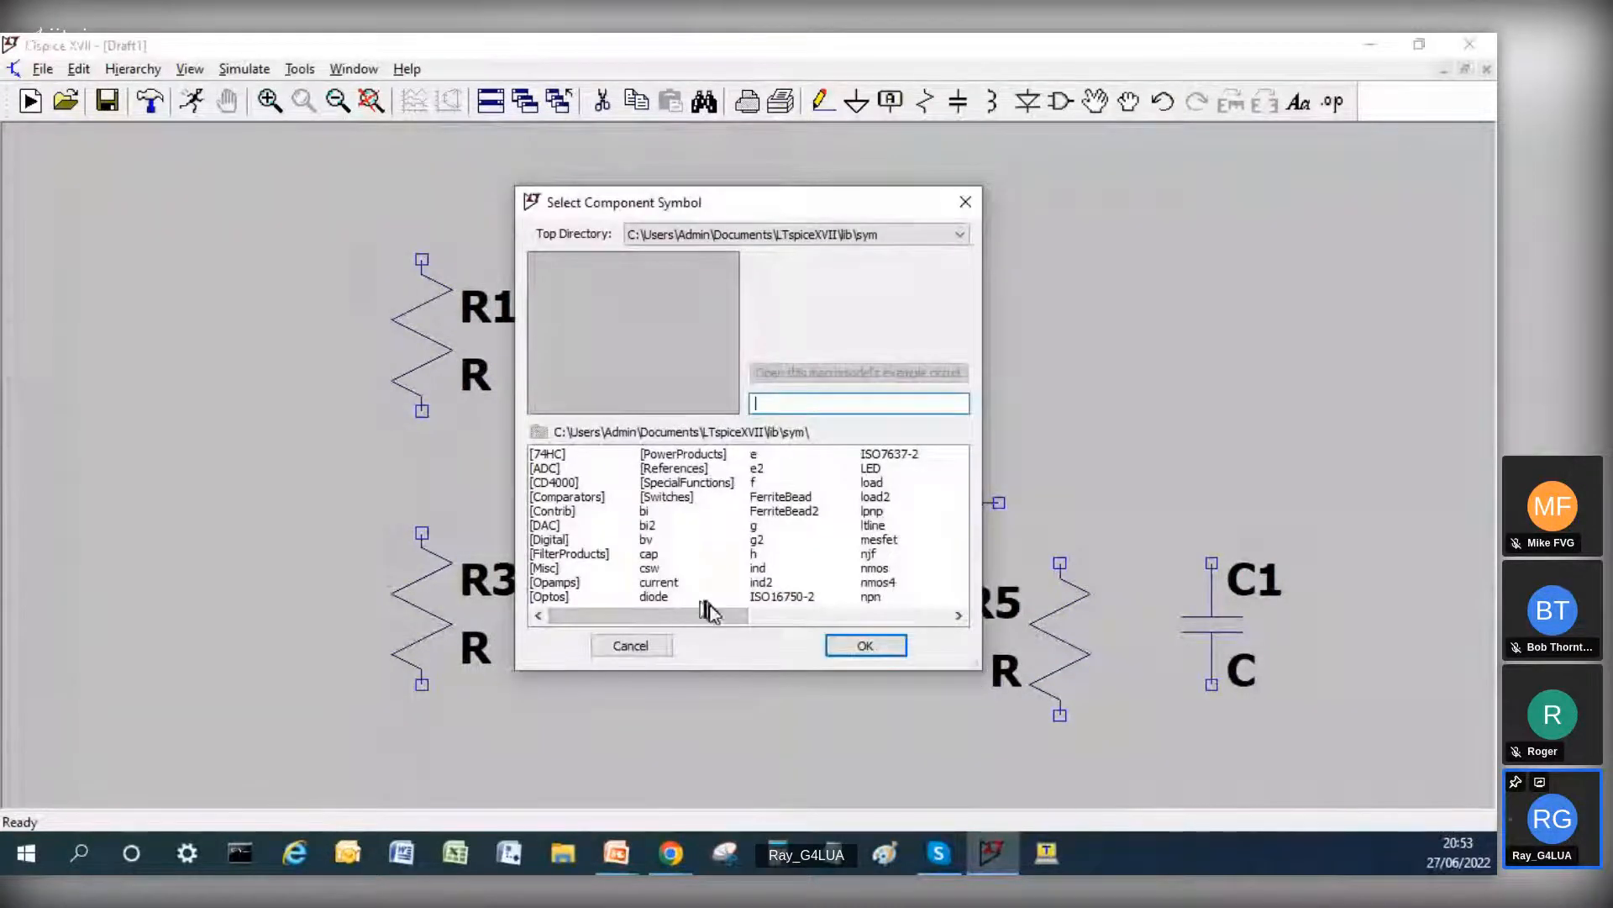
left_click_drag(686, 612, 765, 620)
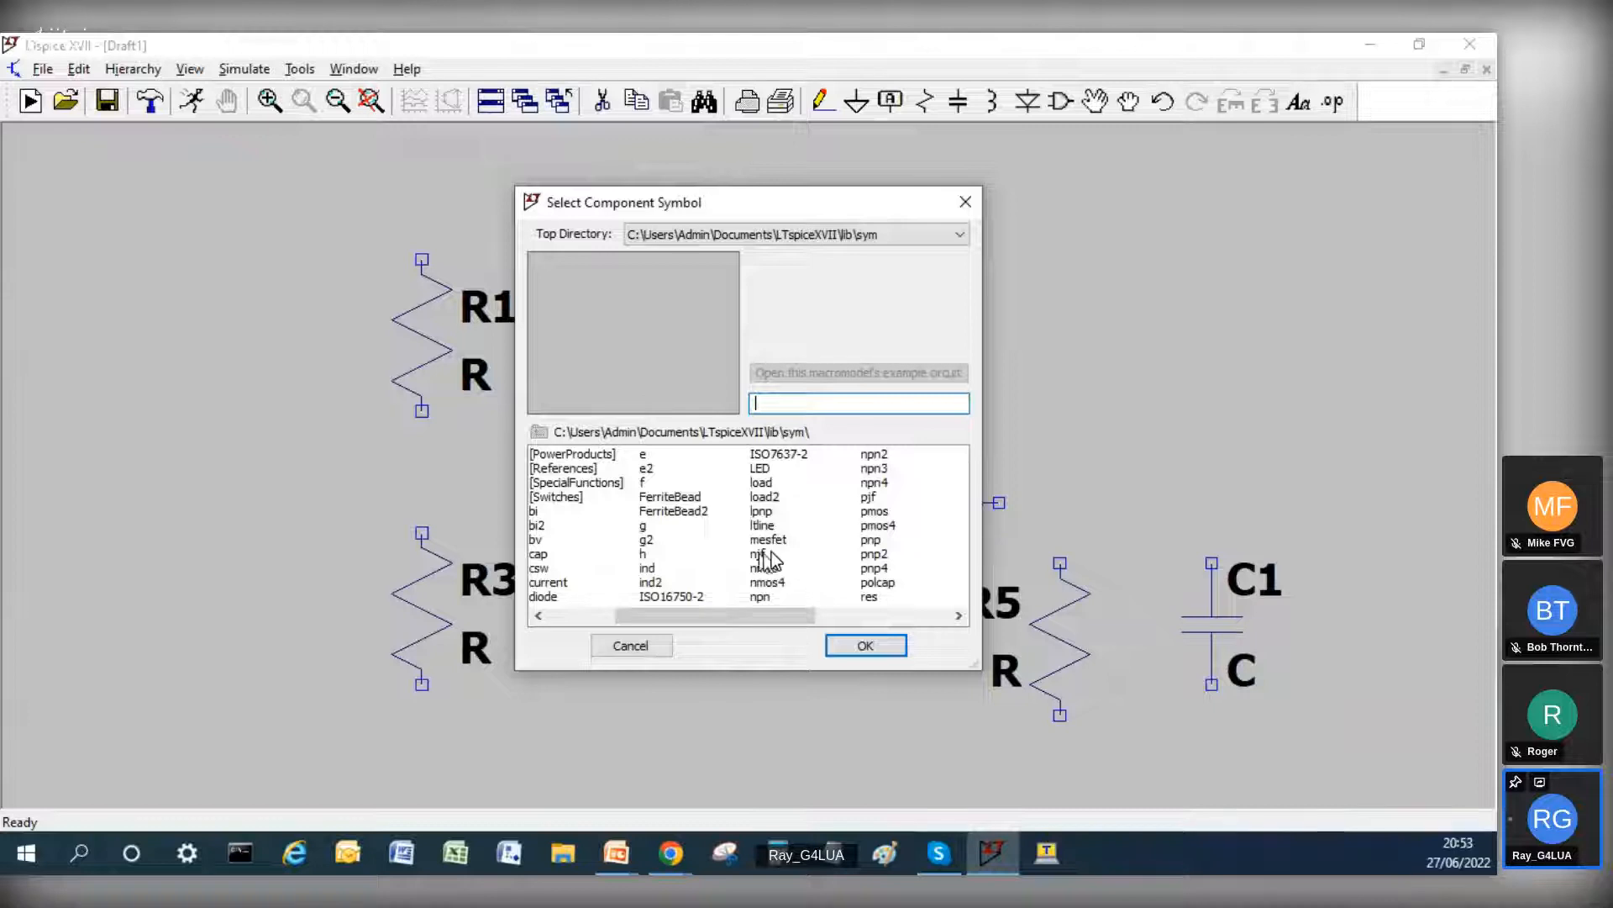
left_click(766, 593)
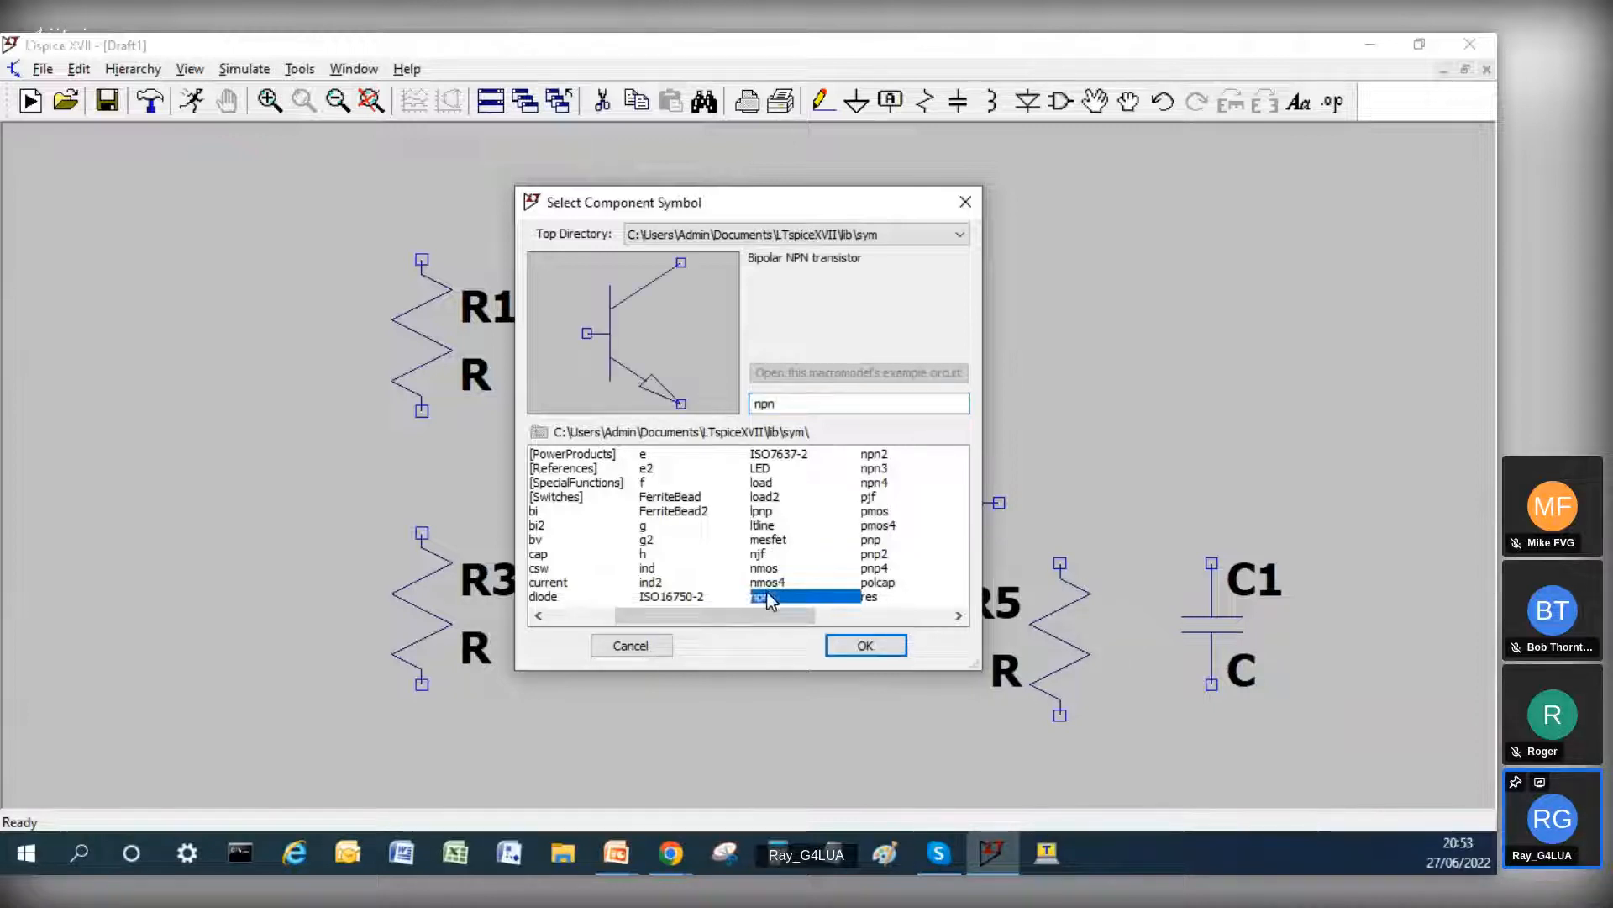
left_click(867, 646)
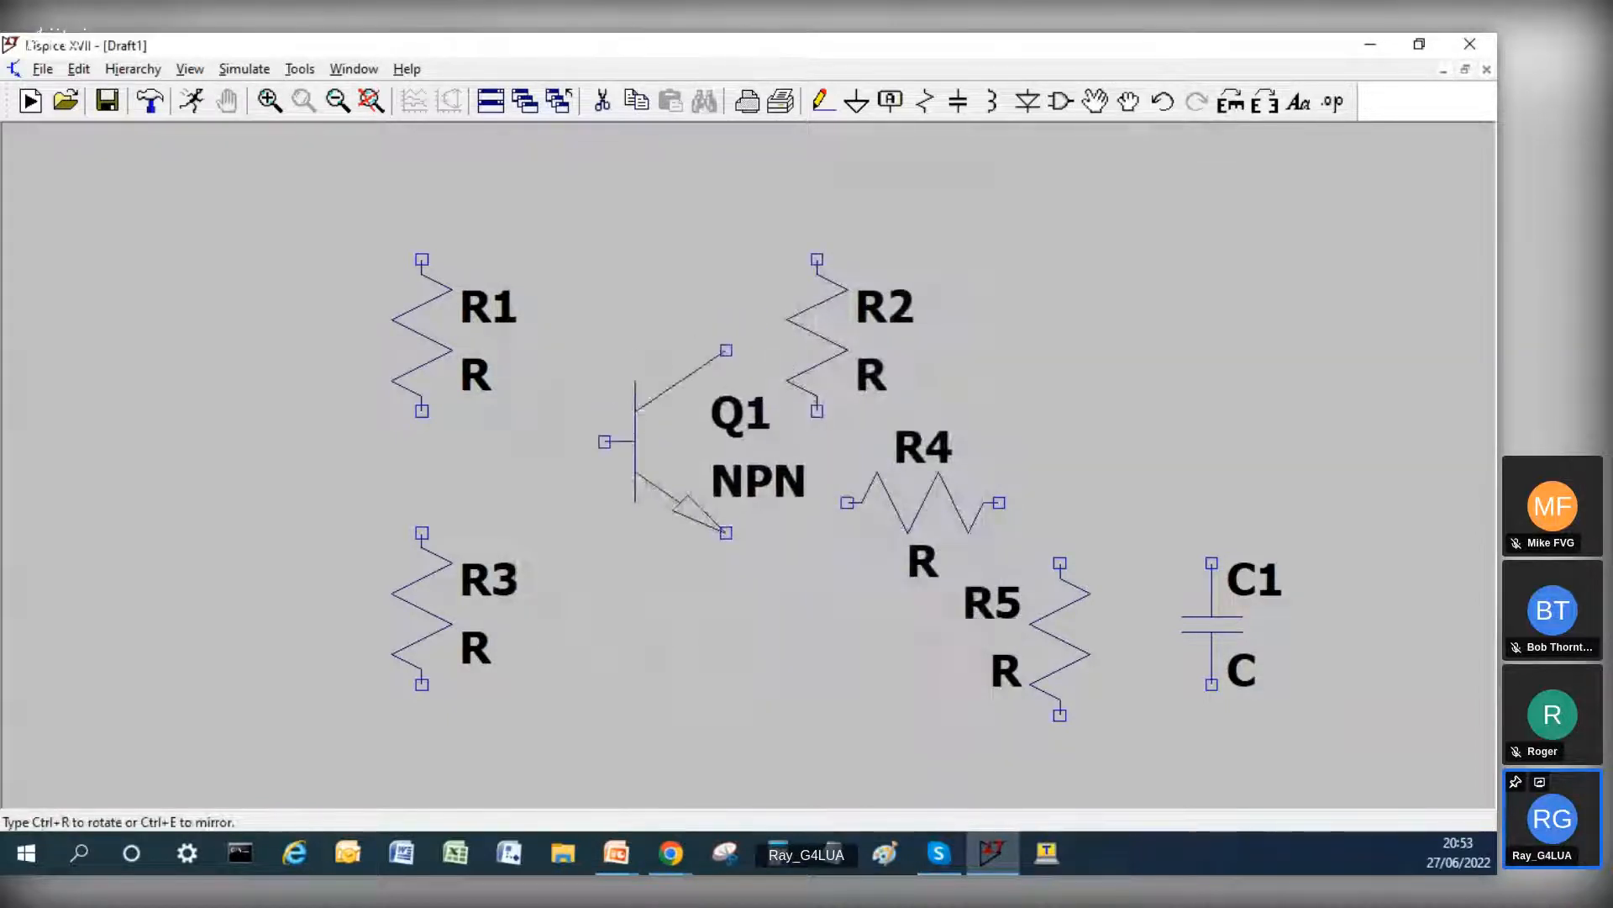
left_click(574, 350)
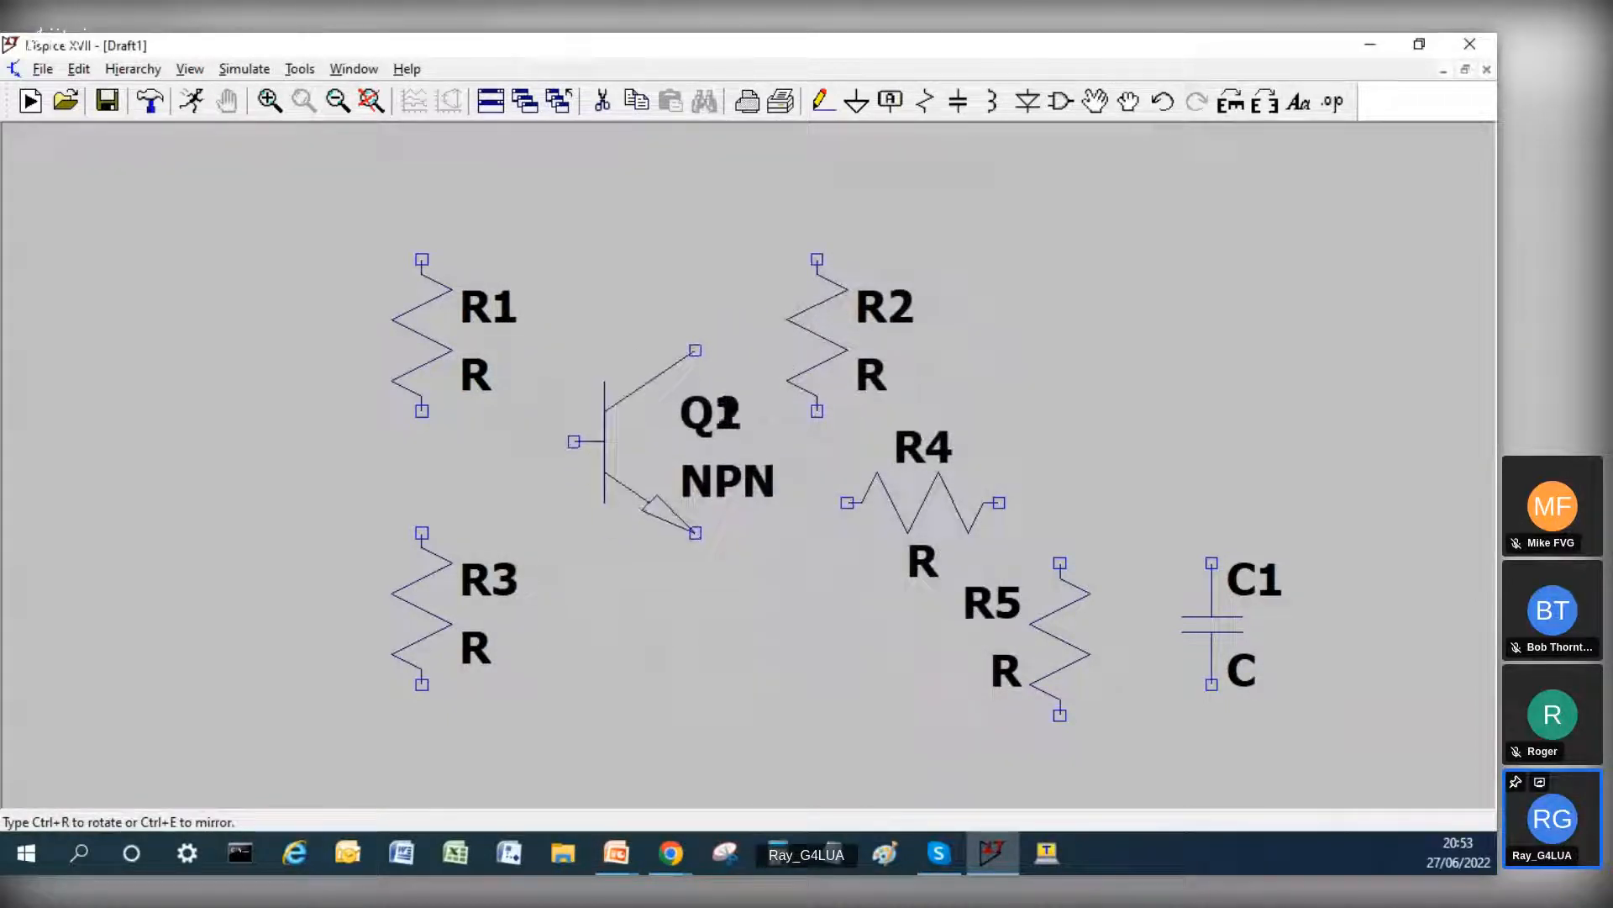
key("Escape")
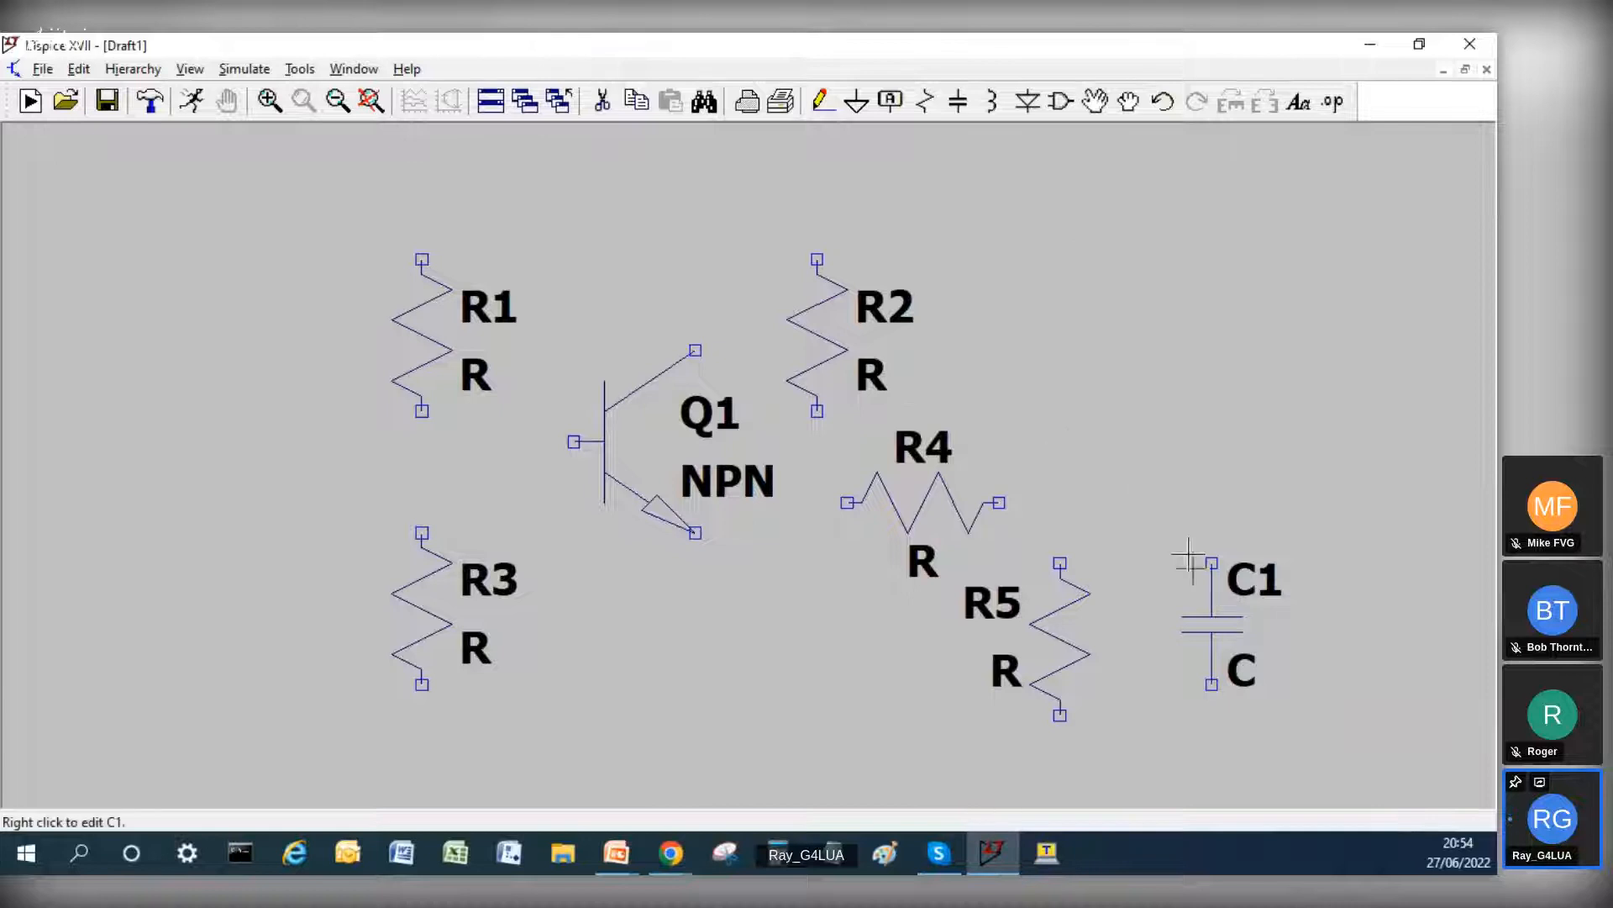
Step: Move R2 up and away from the transistor, and move R1 up level with it
left_click(1095, 101)
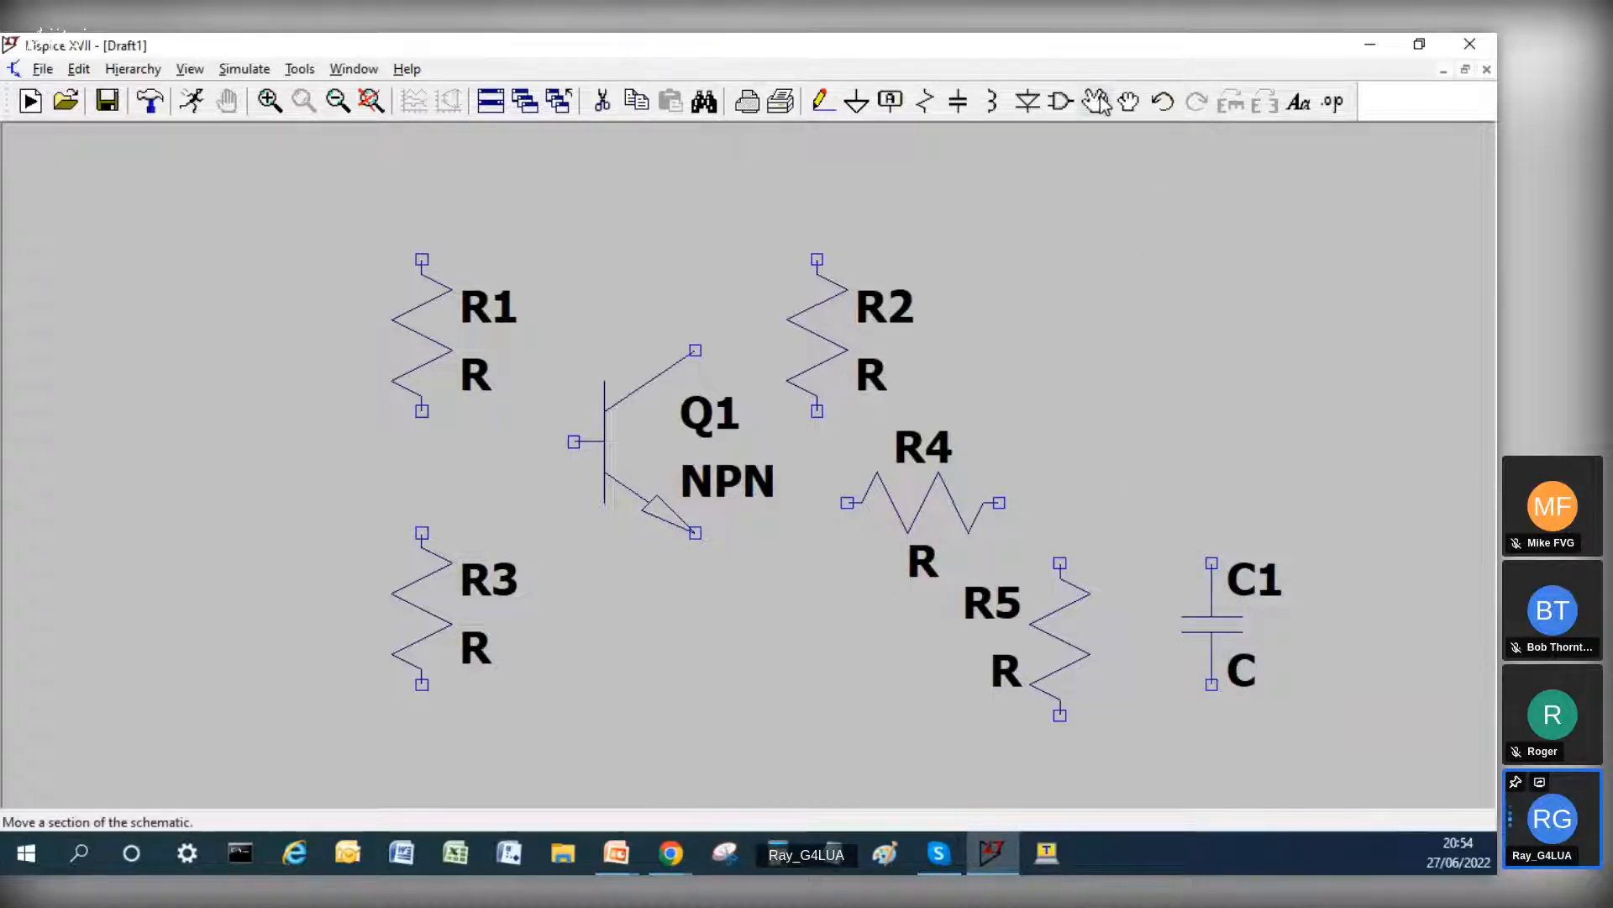
left_click(851, 332)
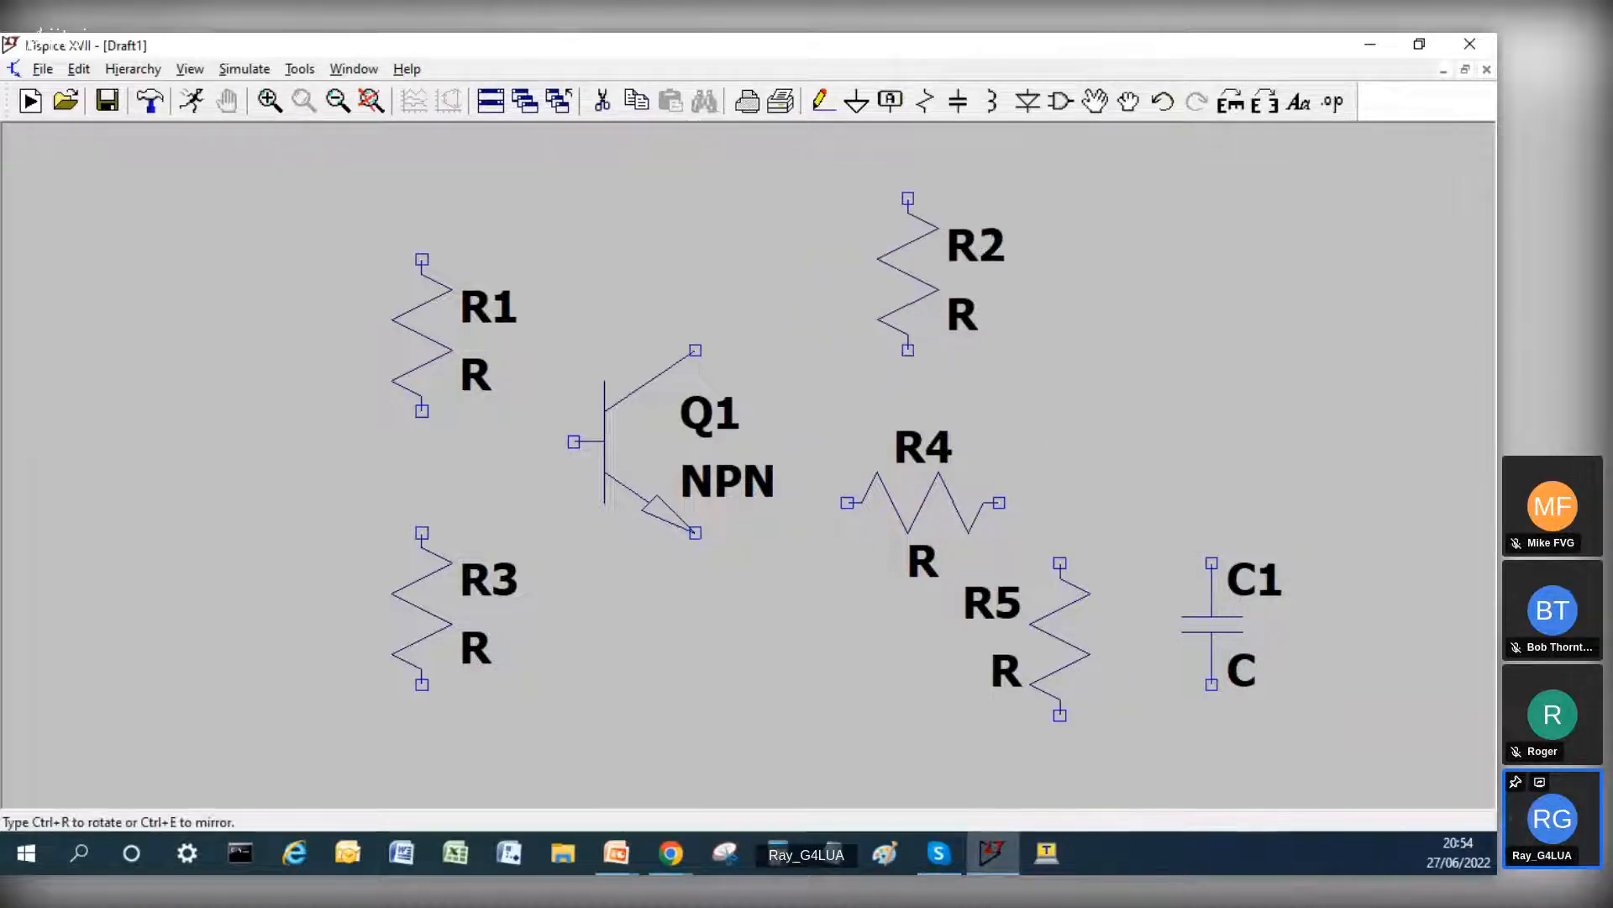
left_click(911, 274)
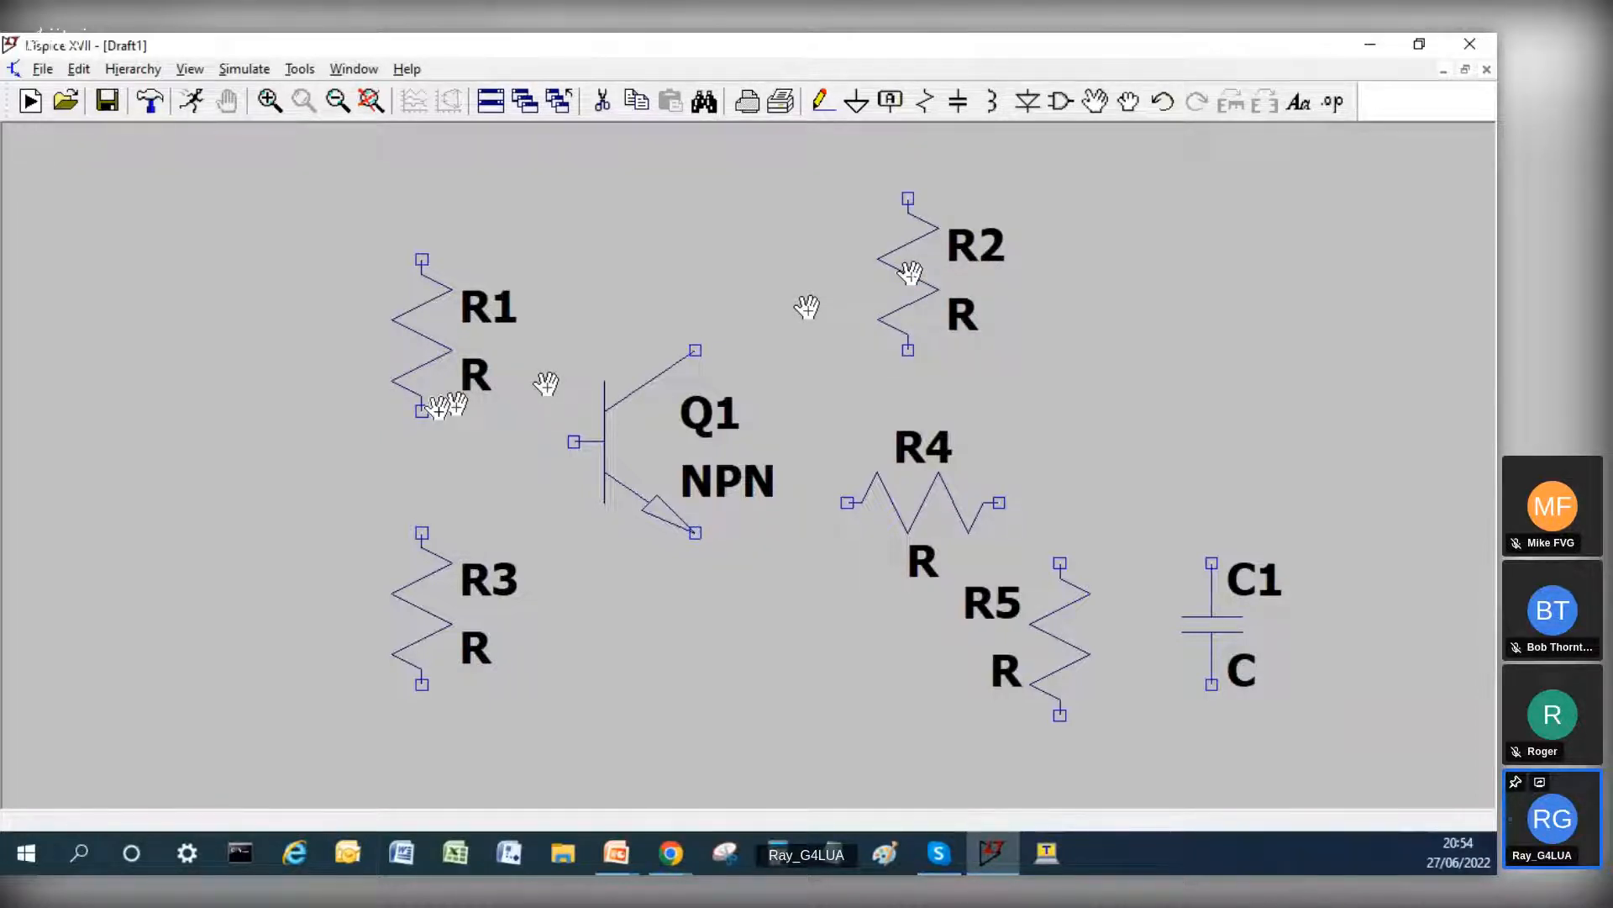
left_click(529, 332)
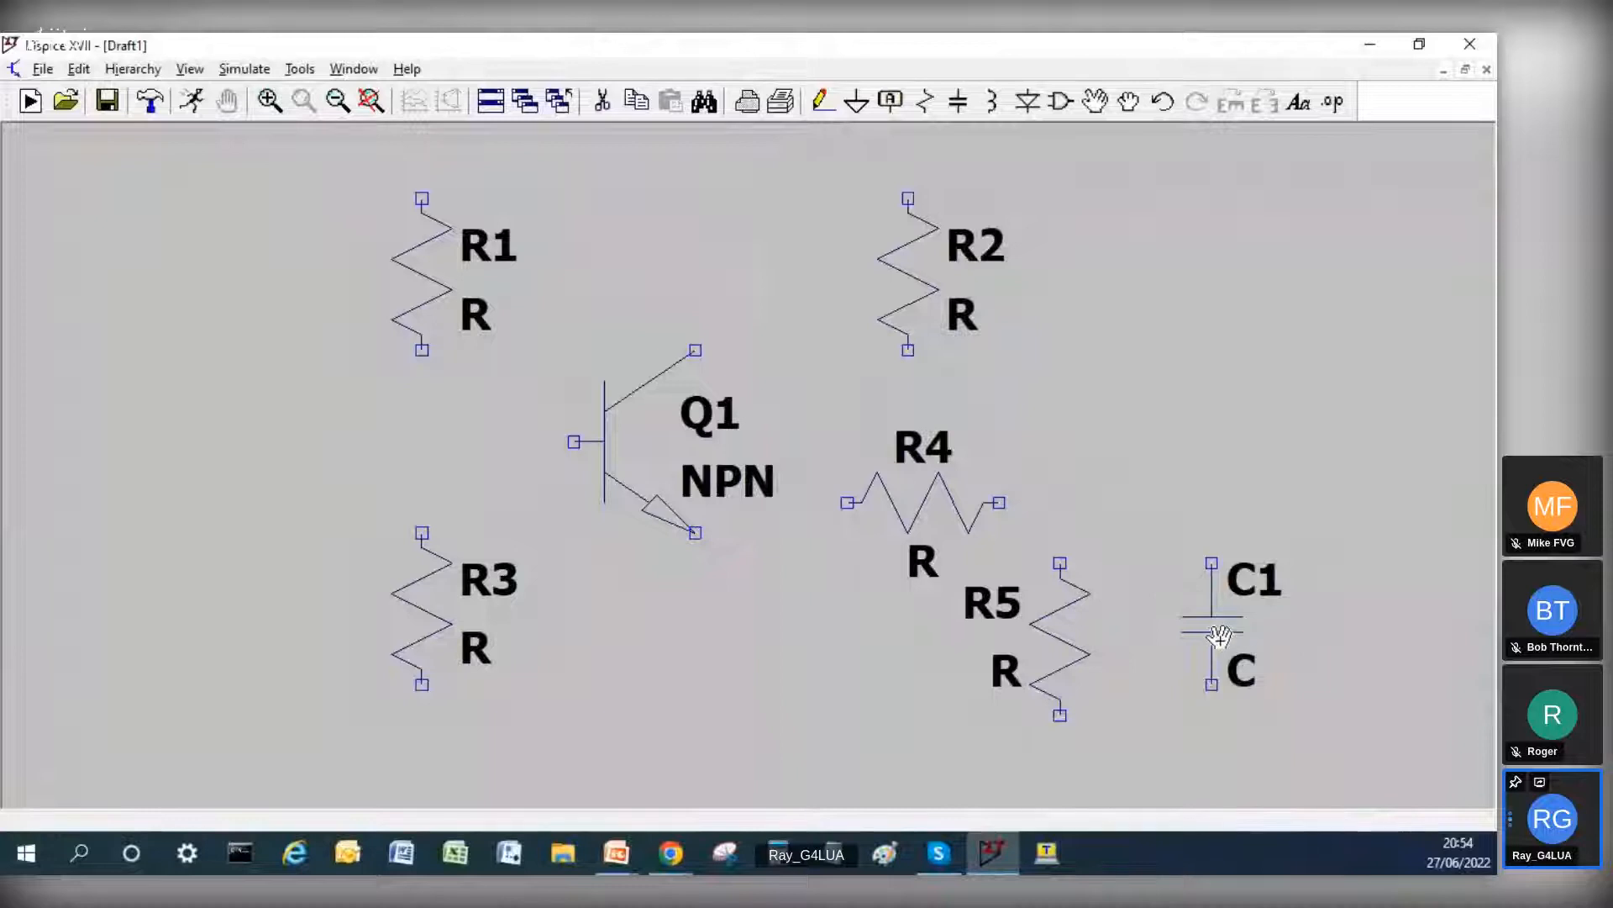
key("Escape")
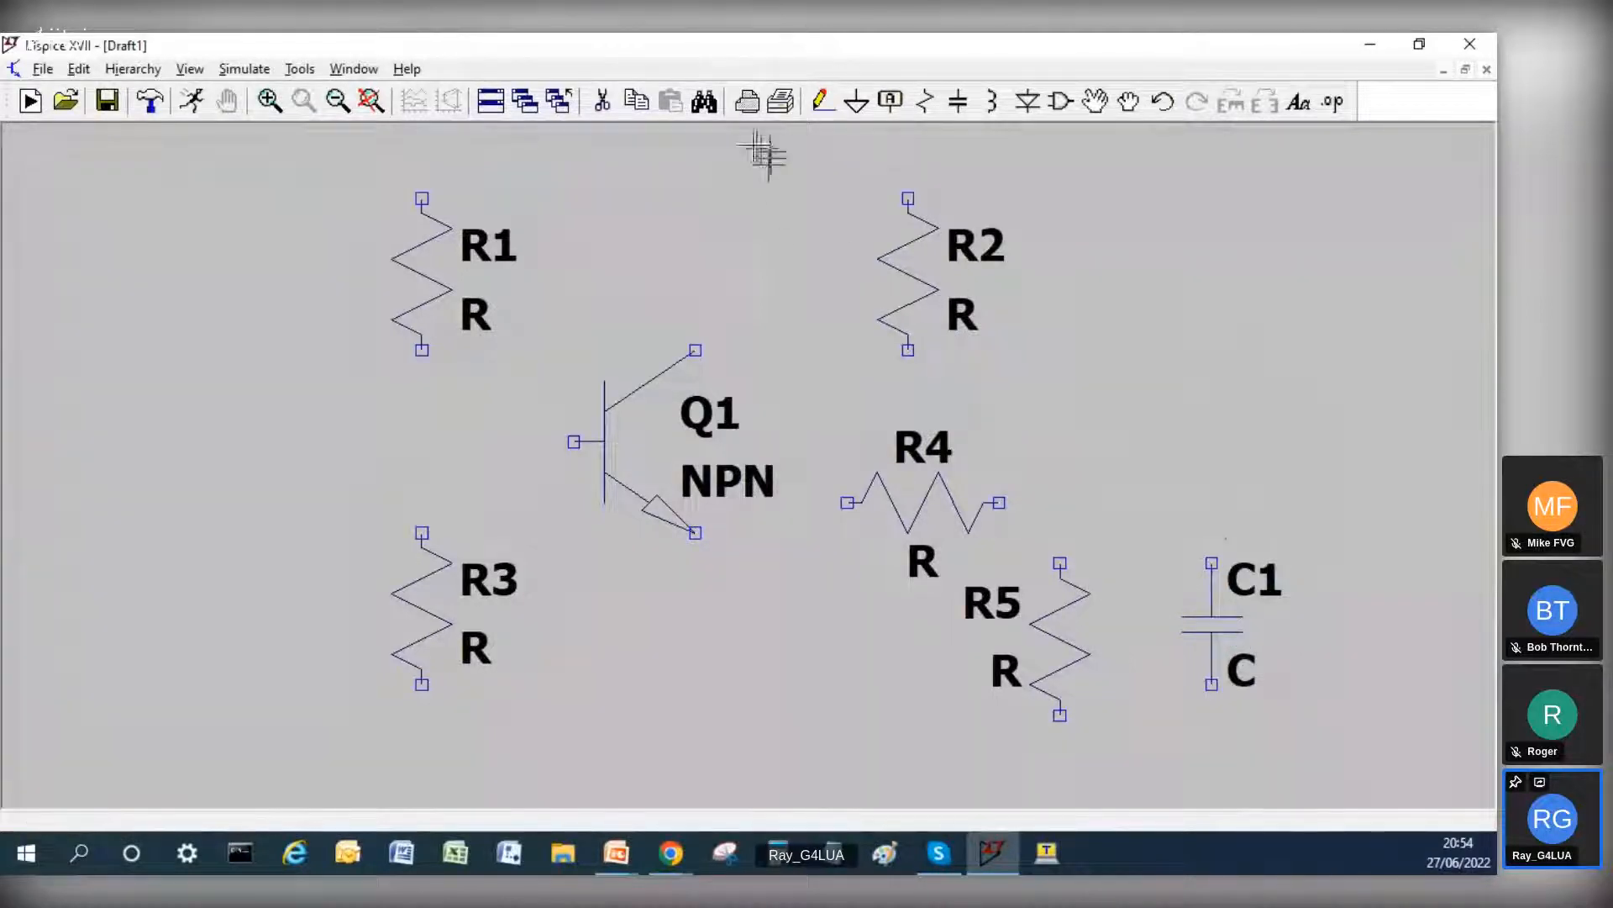
left_click(637, 101)
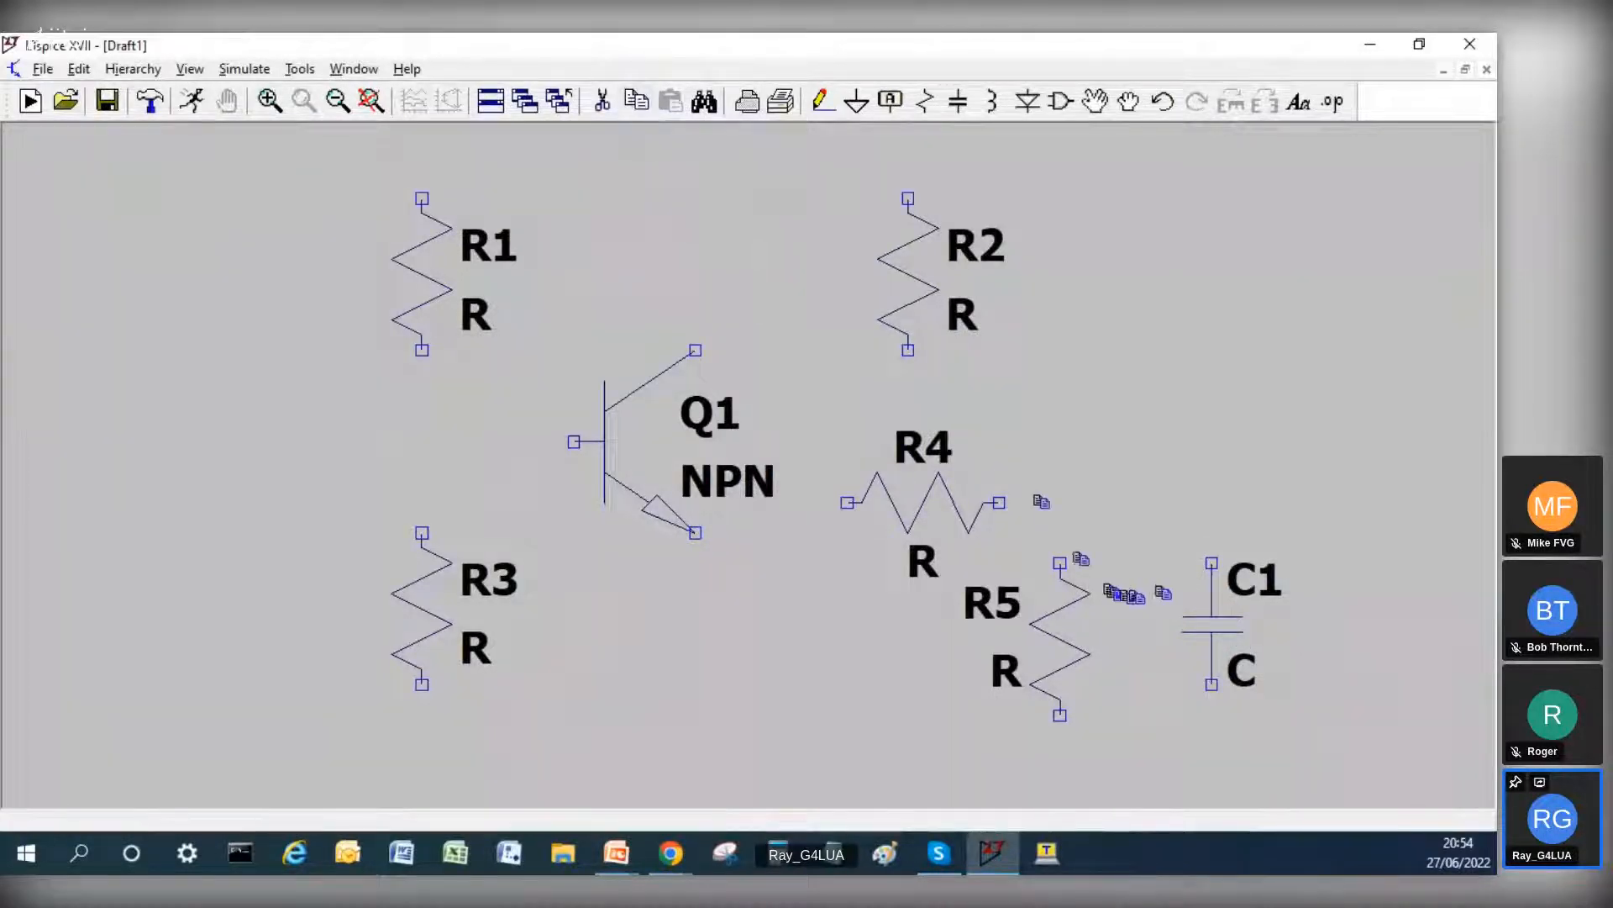
left_click(1212, 612)
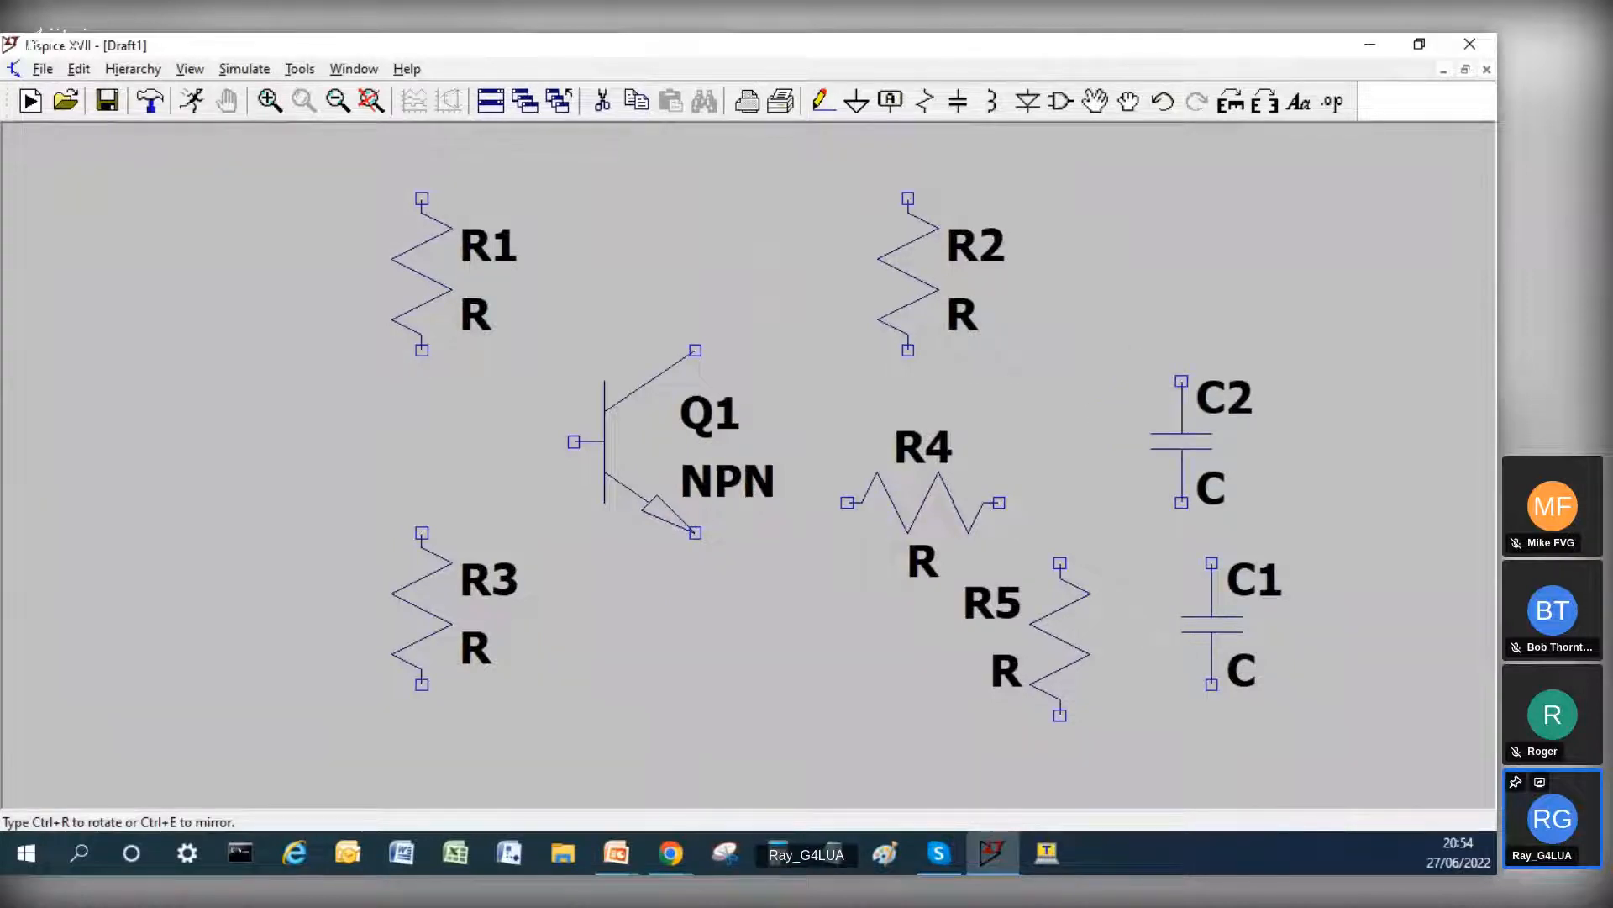
key("Escape")
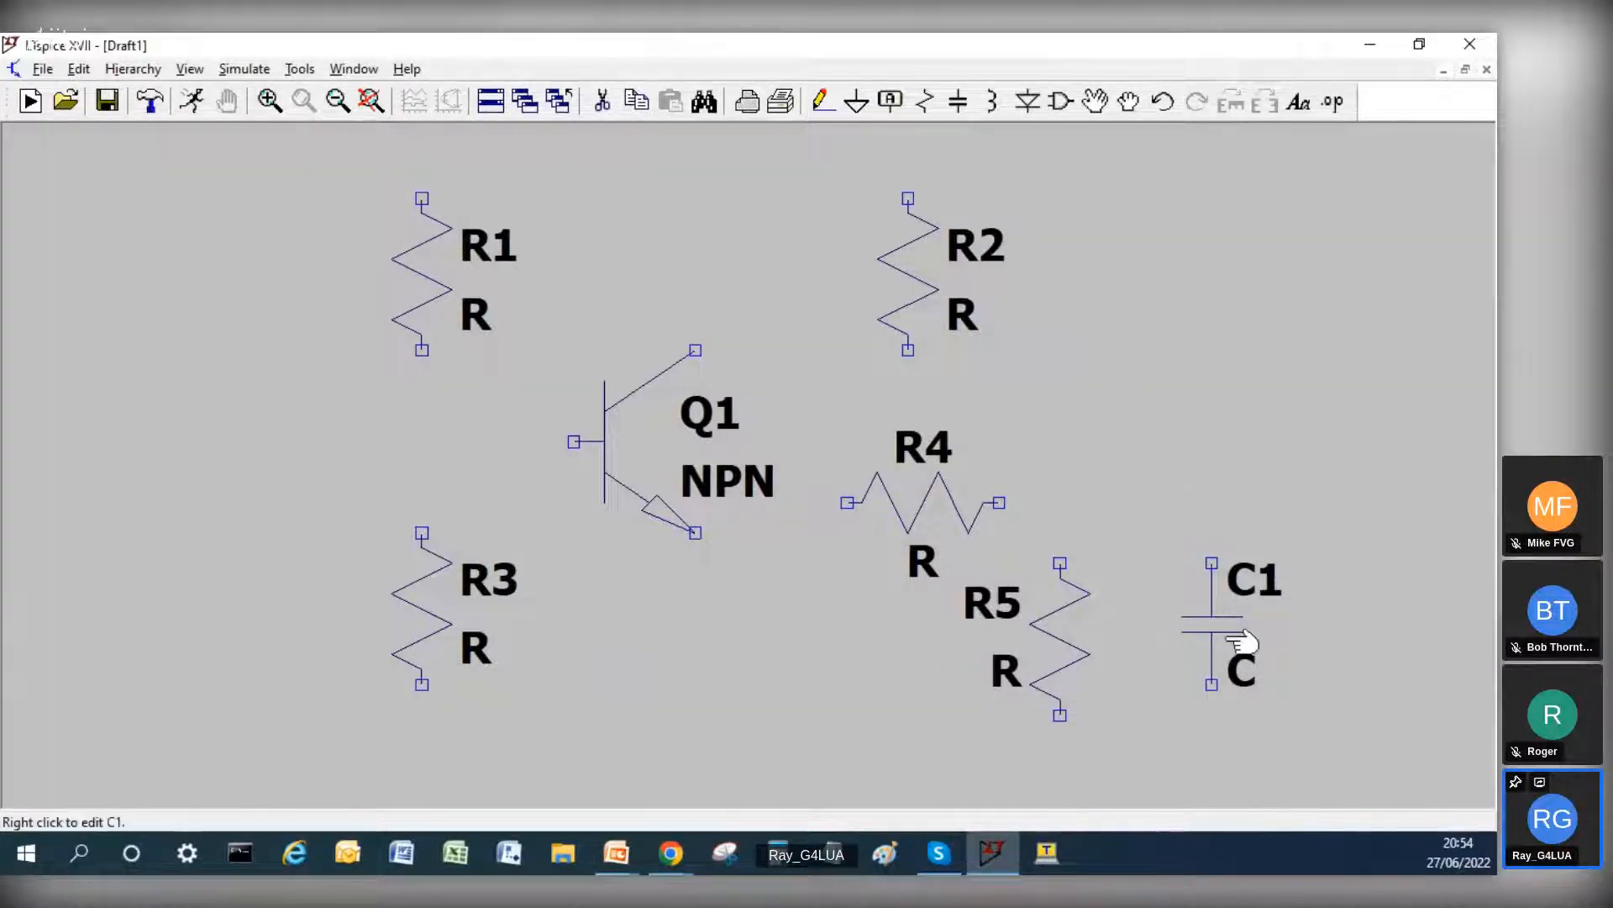
Step: Duplicate capacitor C1 and place the copy just above the original
left_click(637, 102)
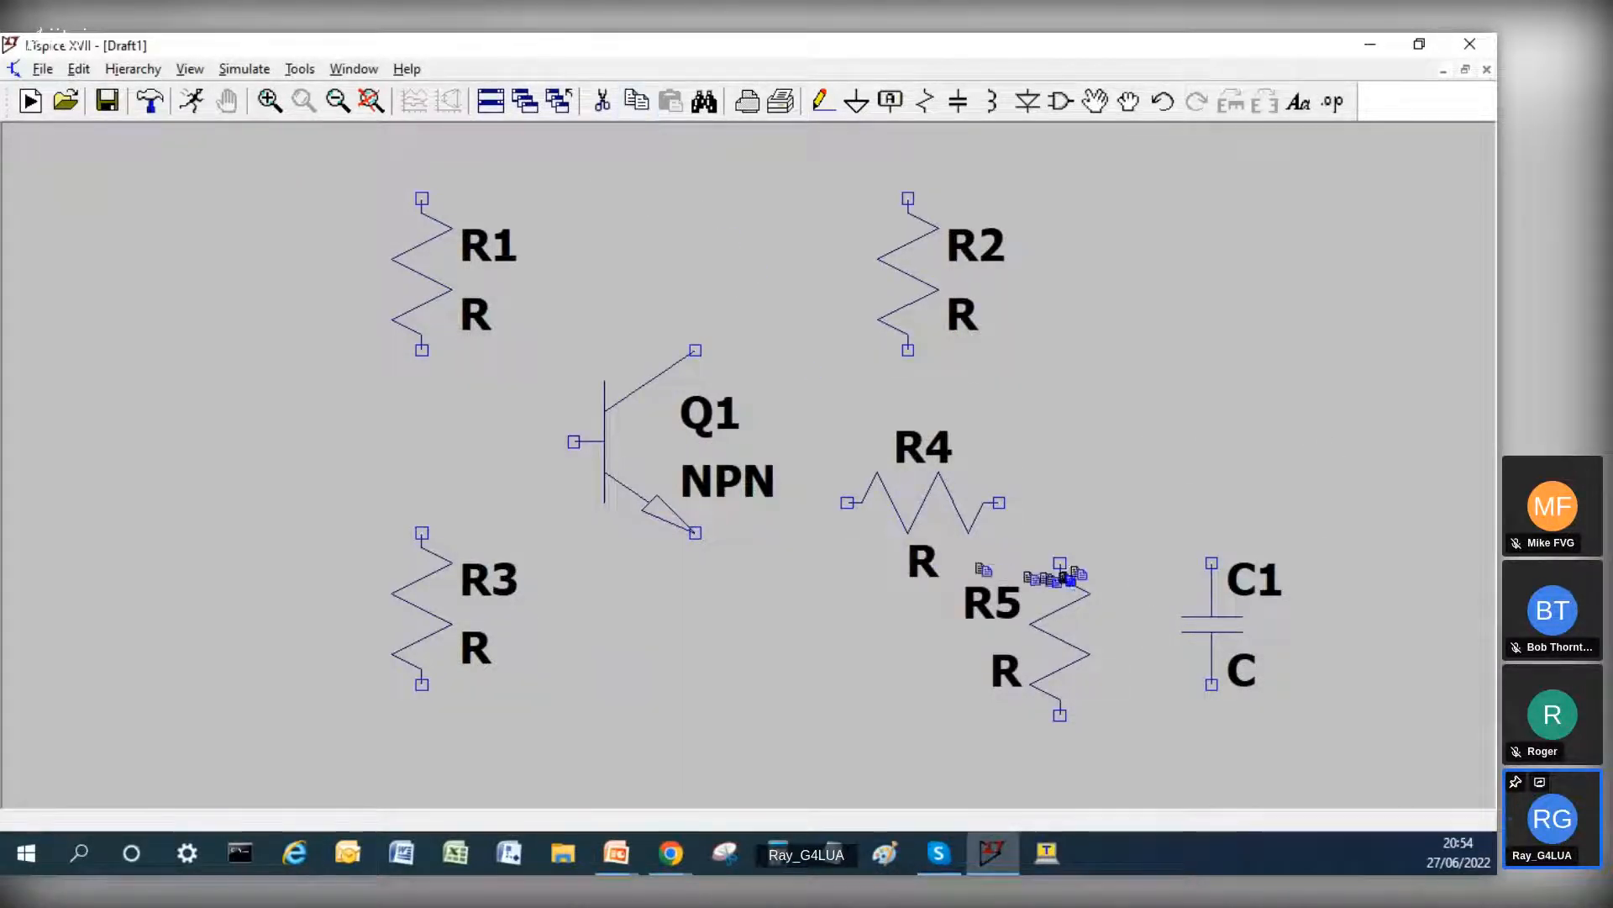
left_click(1202, 620)
left_click(1172, 400)
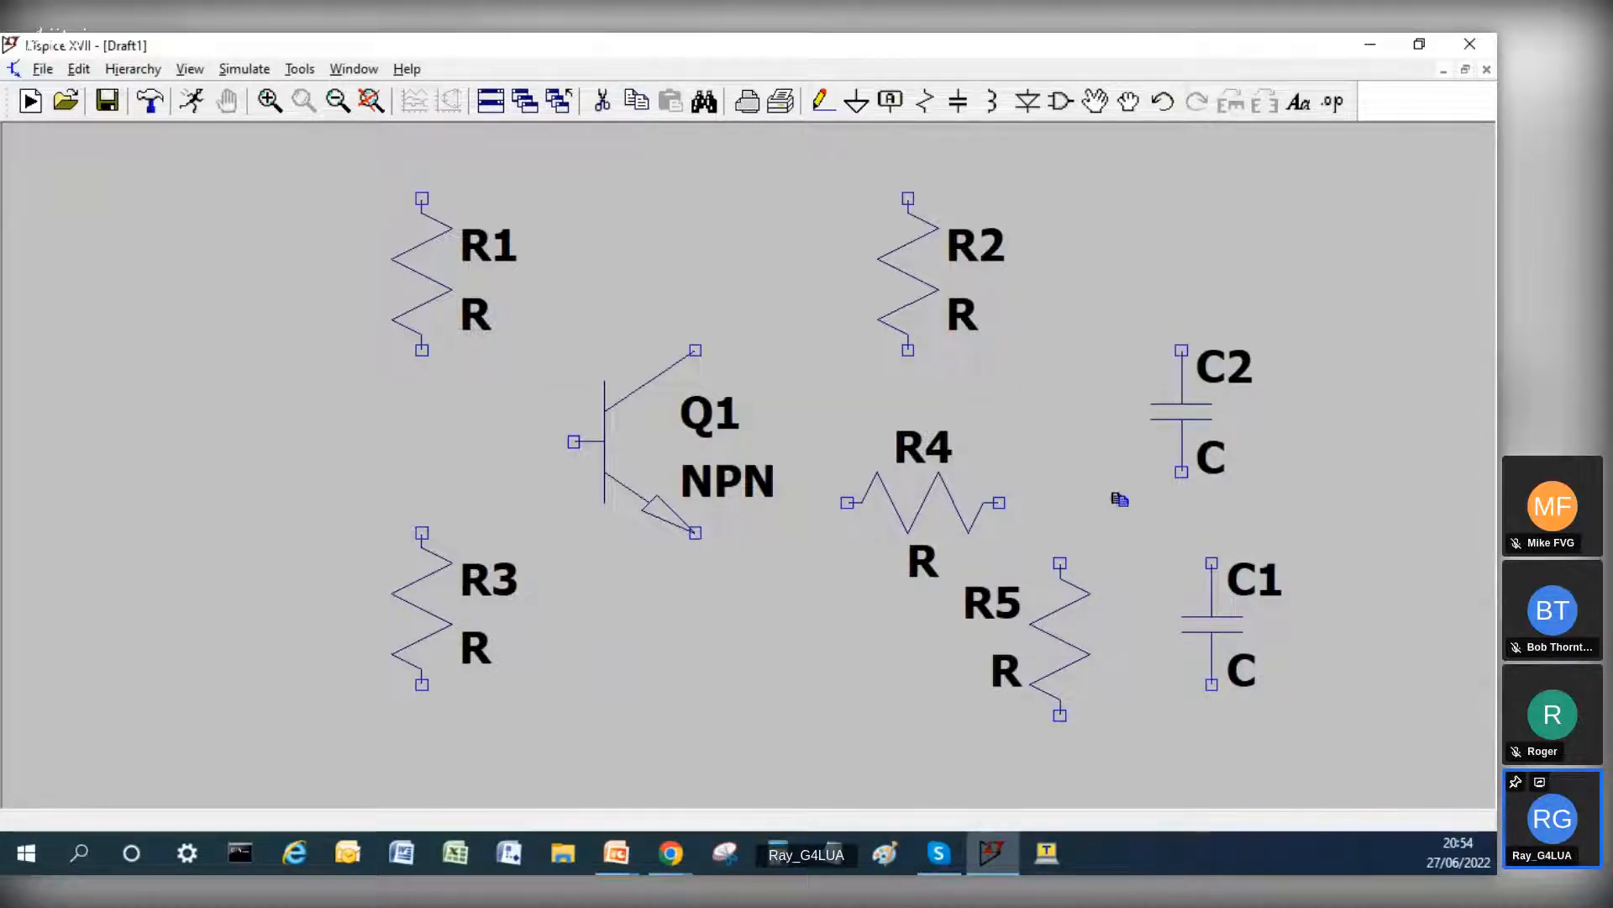
Step: Move capacitor C1 to the transistor's base side between R1 and R3, rotating it to horizontal
left_click(1126, 104)
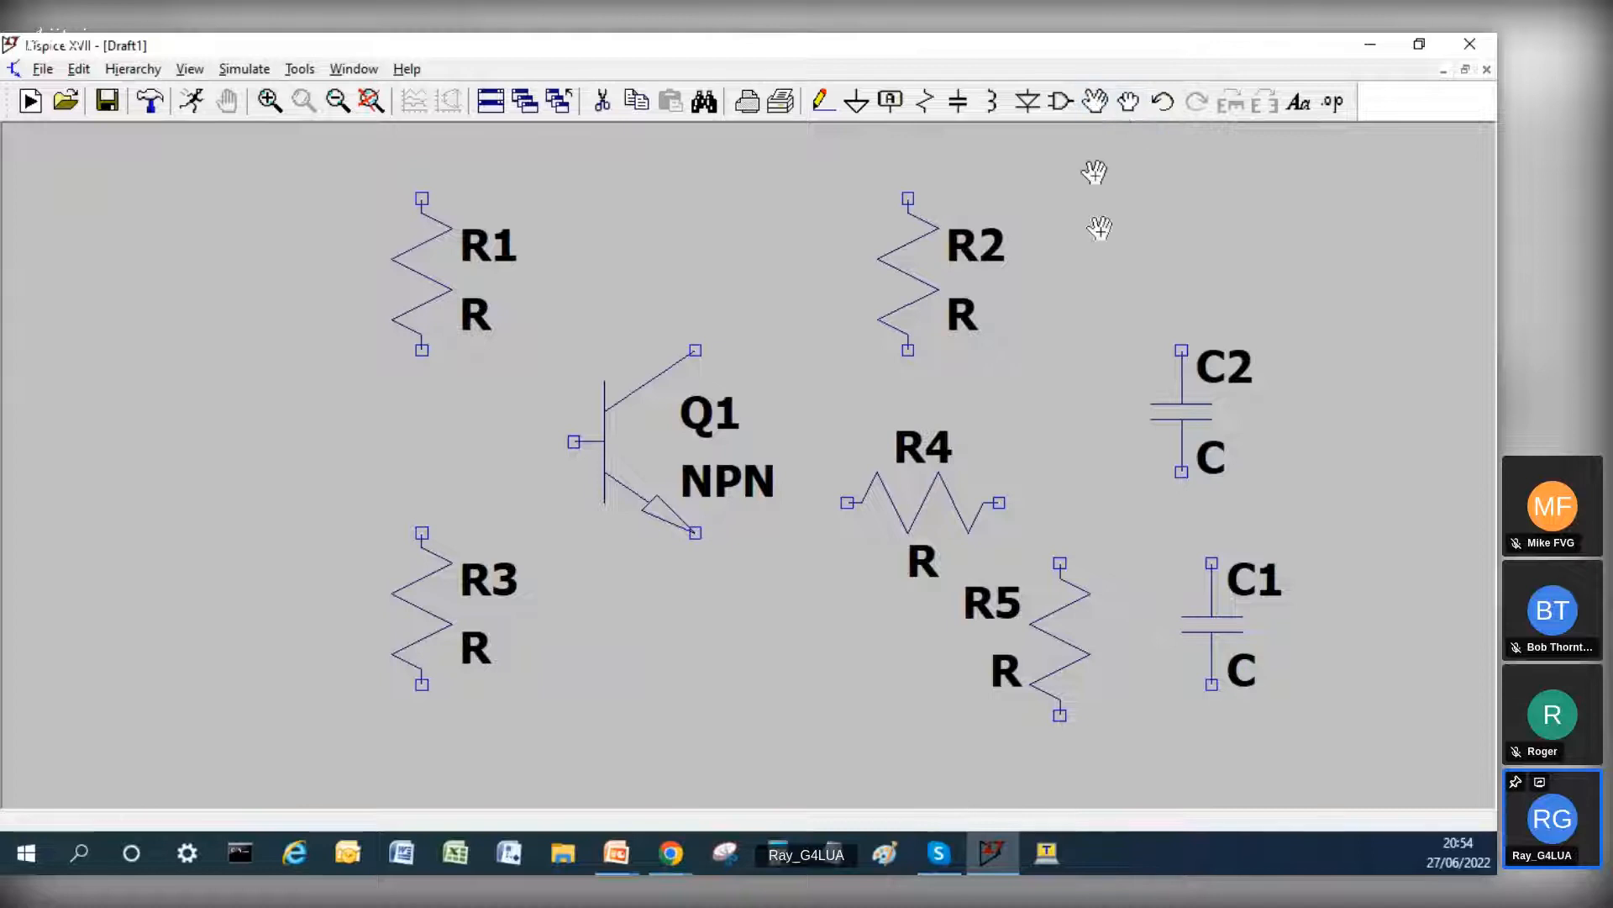
left_click(1210, 588)
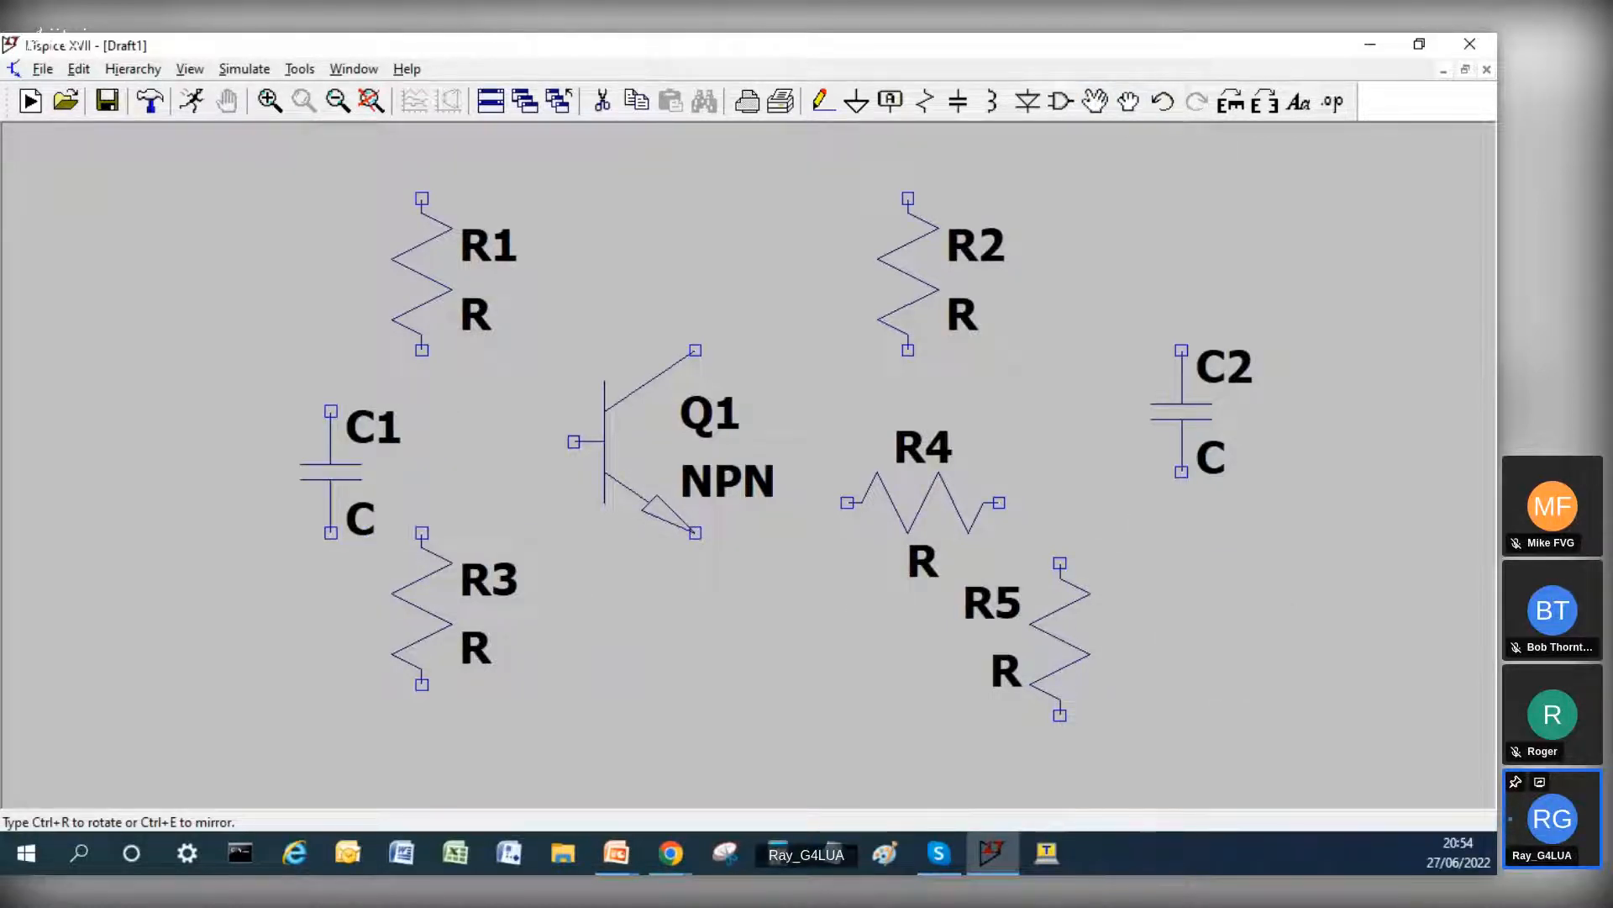
key("ctrl+r")
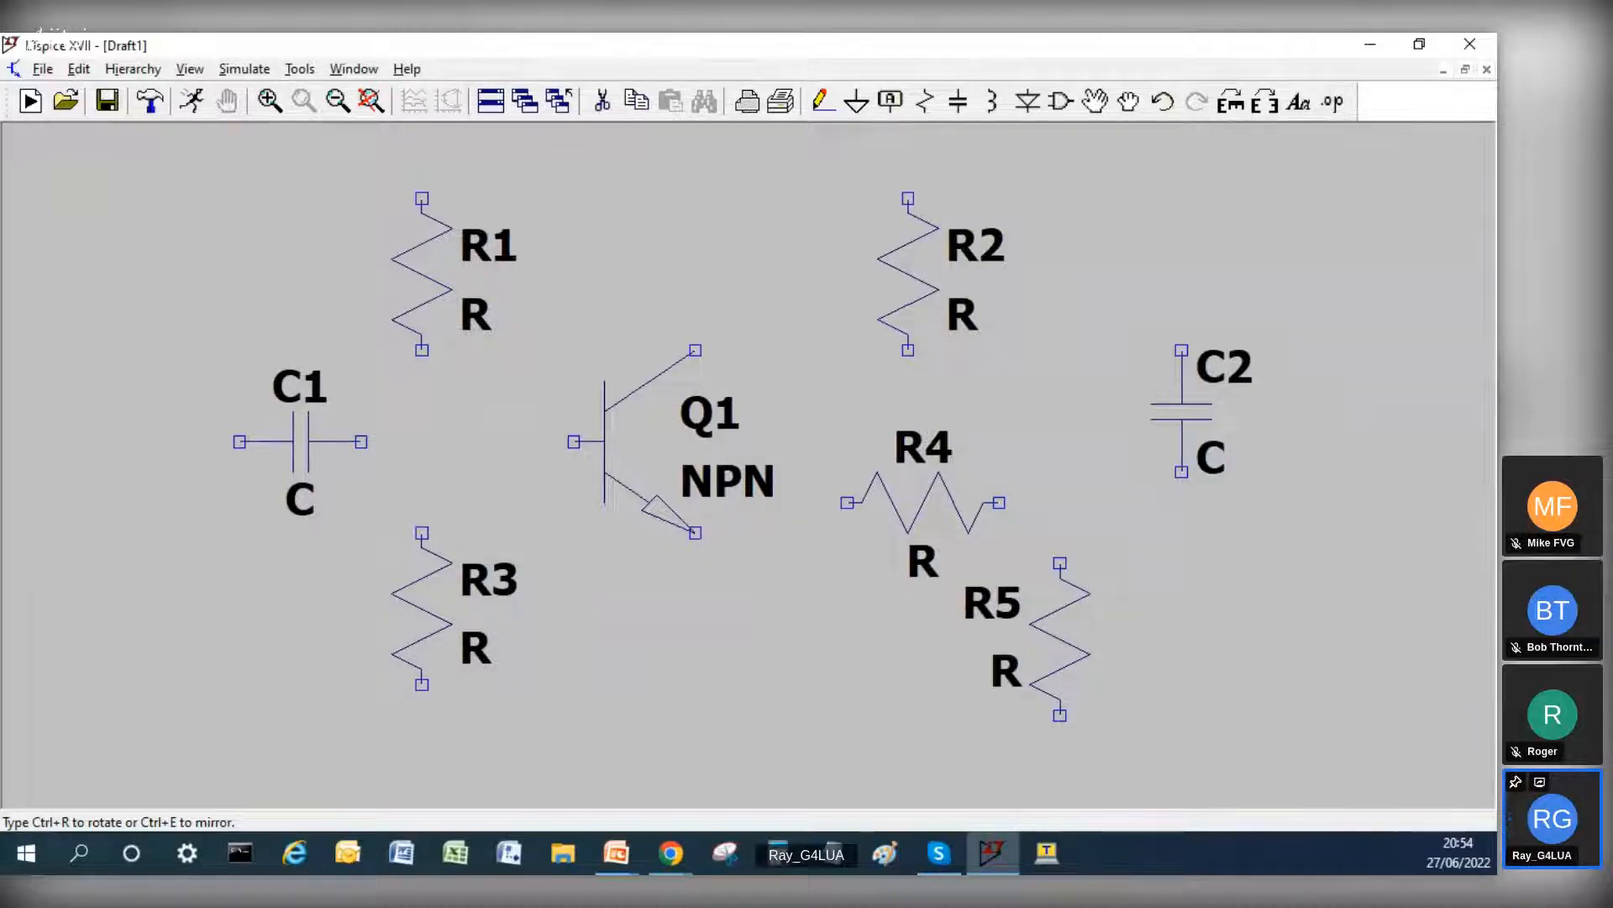
left_click(331, 437)
key("Escape")
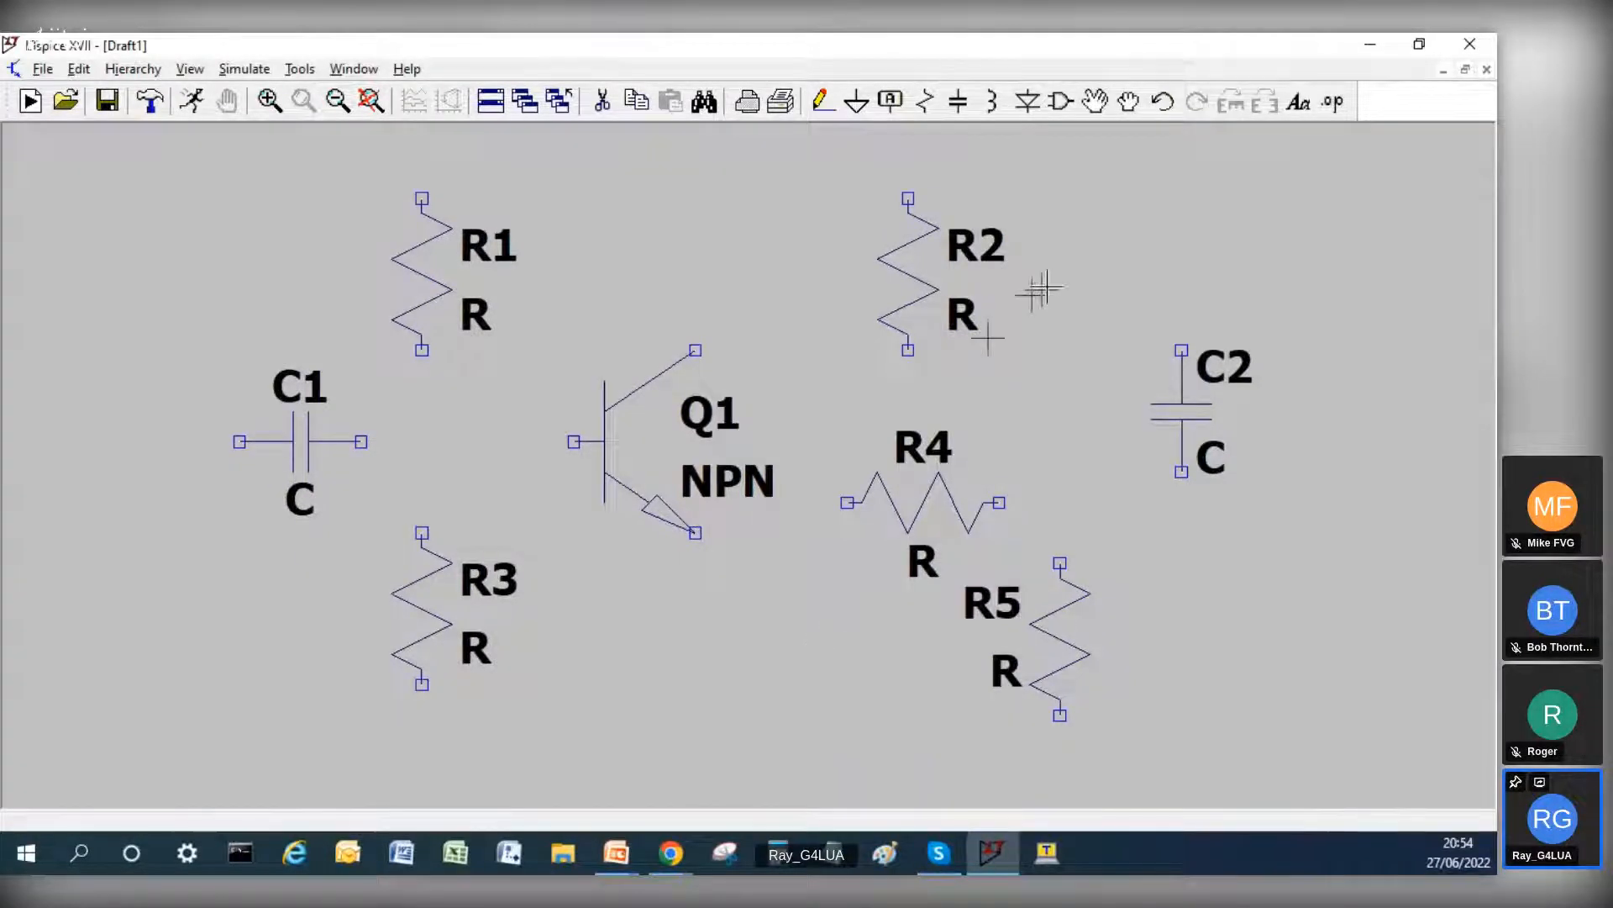
Step: Place a ground symbol centrally below the transistor and resistors
left_click(819, 104)
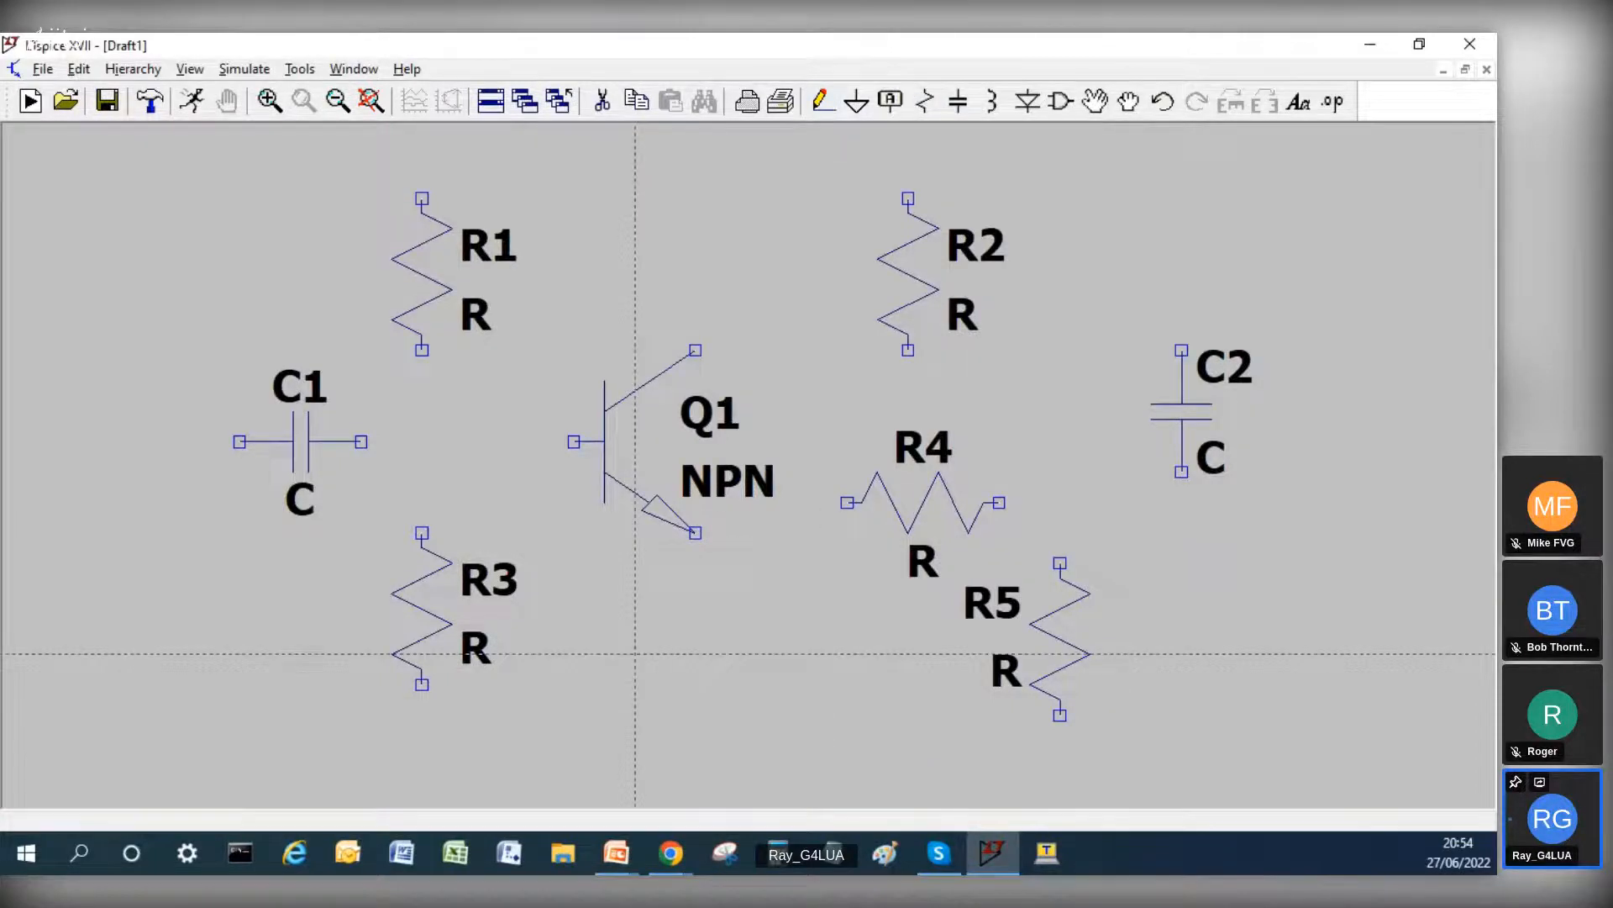
left_click(855, 107)
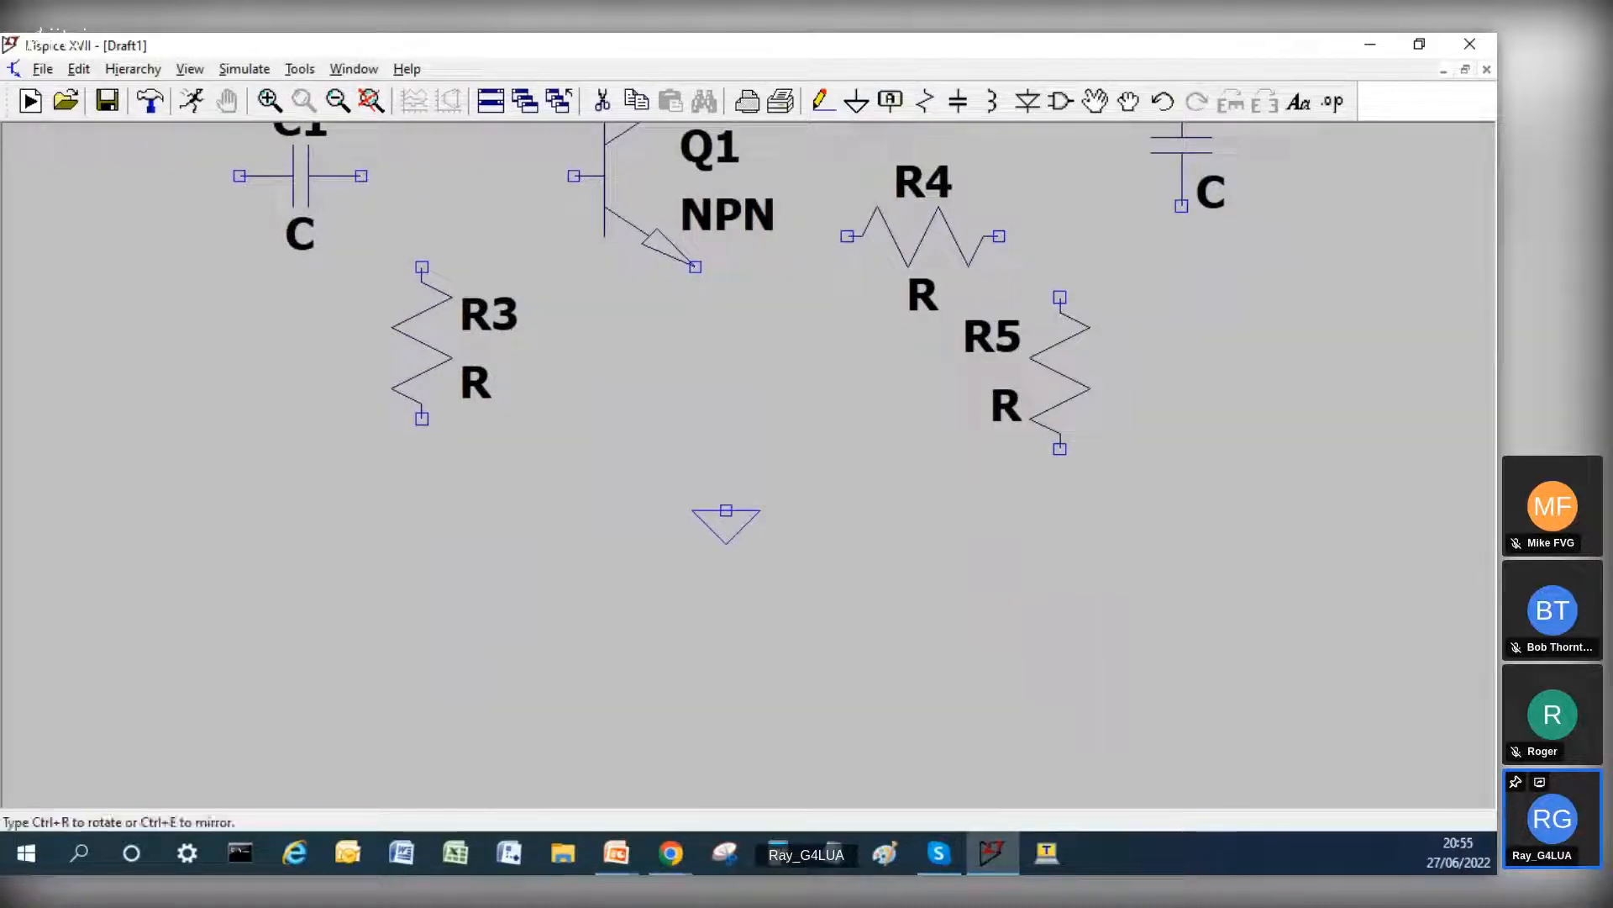
left_click(726, 511)
scroll(726, 429, "up", 1)
right_click(727, 416)
scroll(726, 399, "up", 1)
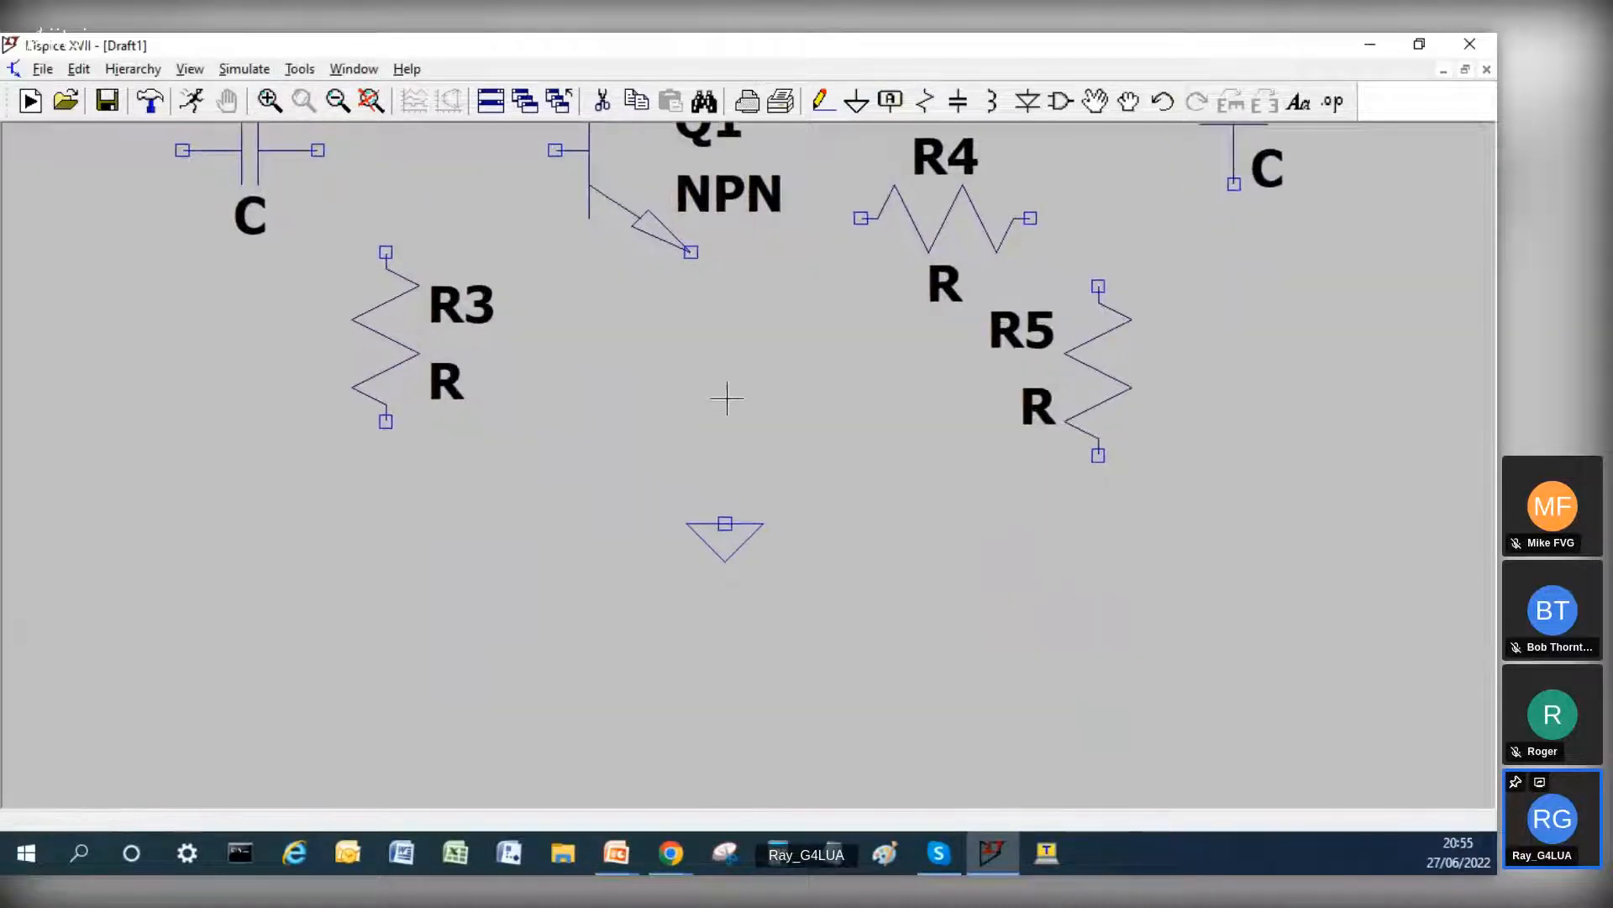
scroll(727, 399, "down", 1)
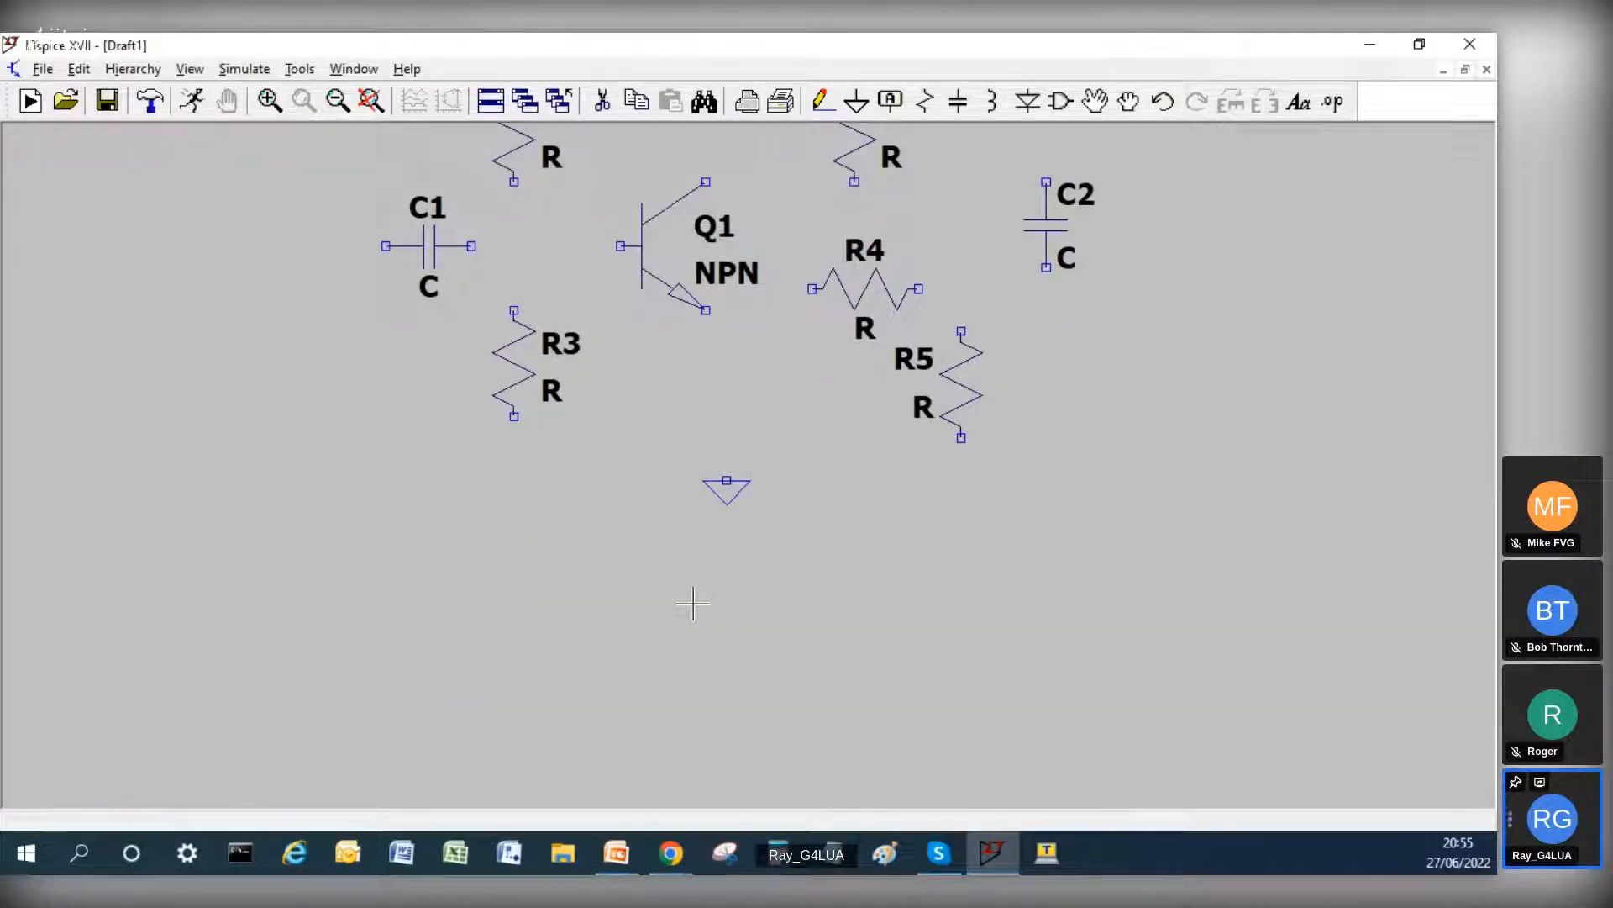
scroll(694, 603, "down", 1)
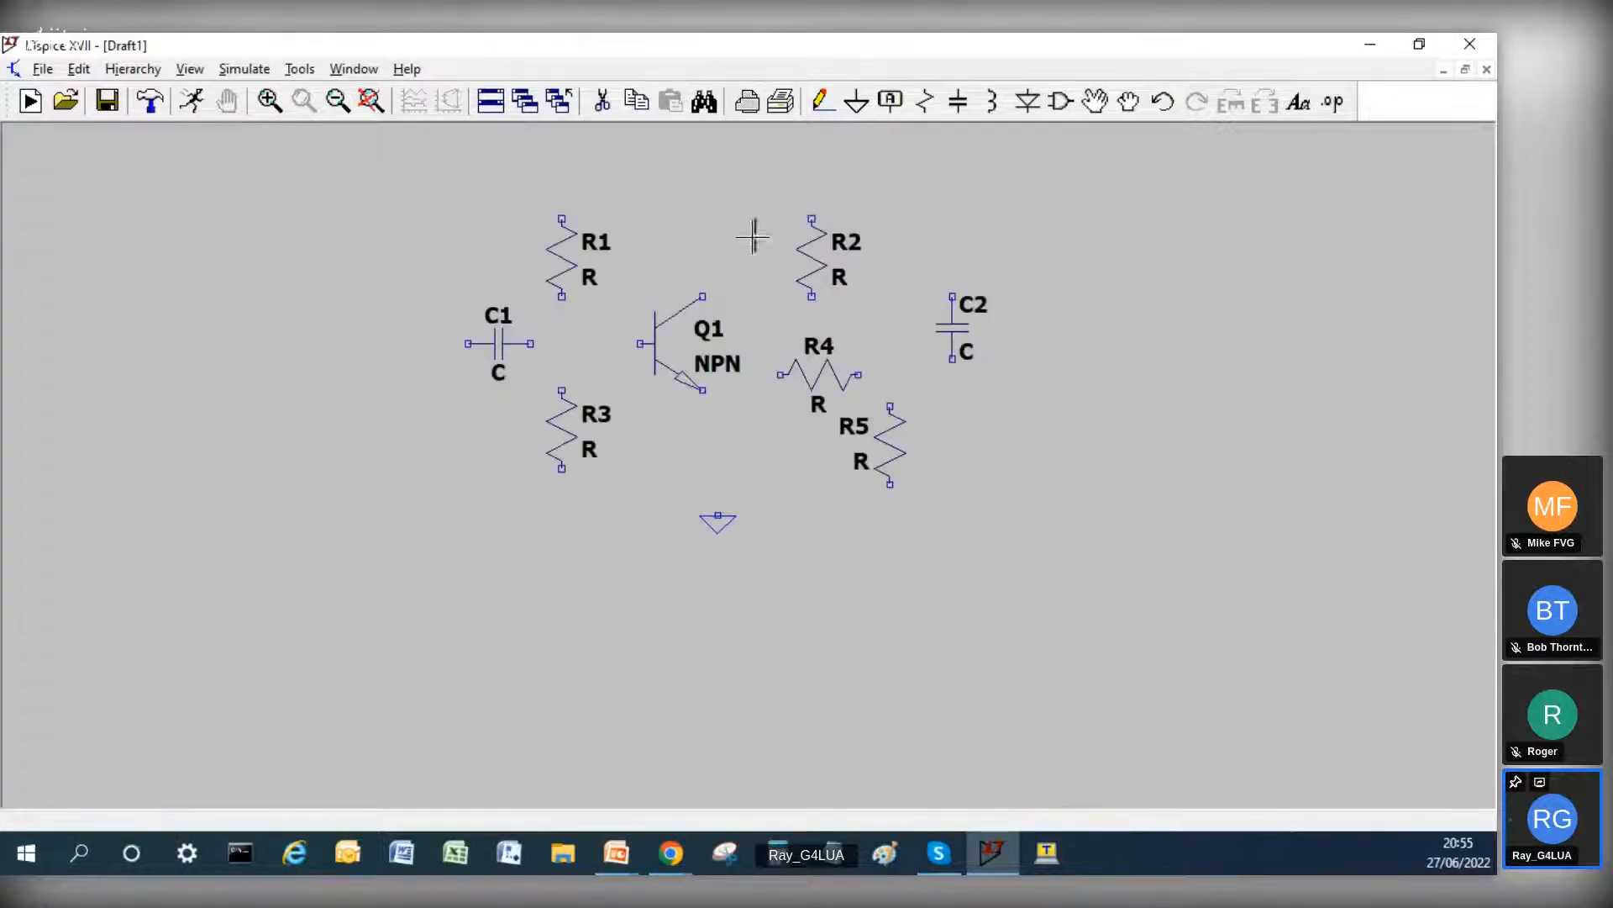
Step: Wire from above R1 down through R3 and across to R5's lower end, and wire R5's upper end to R4
scroll(747, 238, "up", 1)
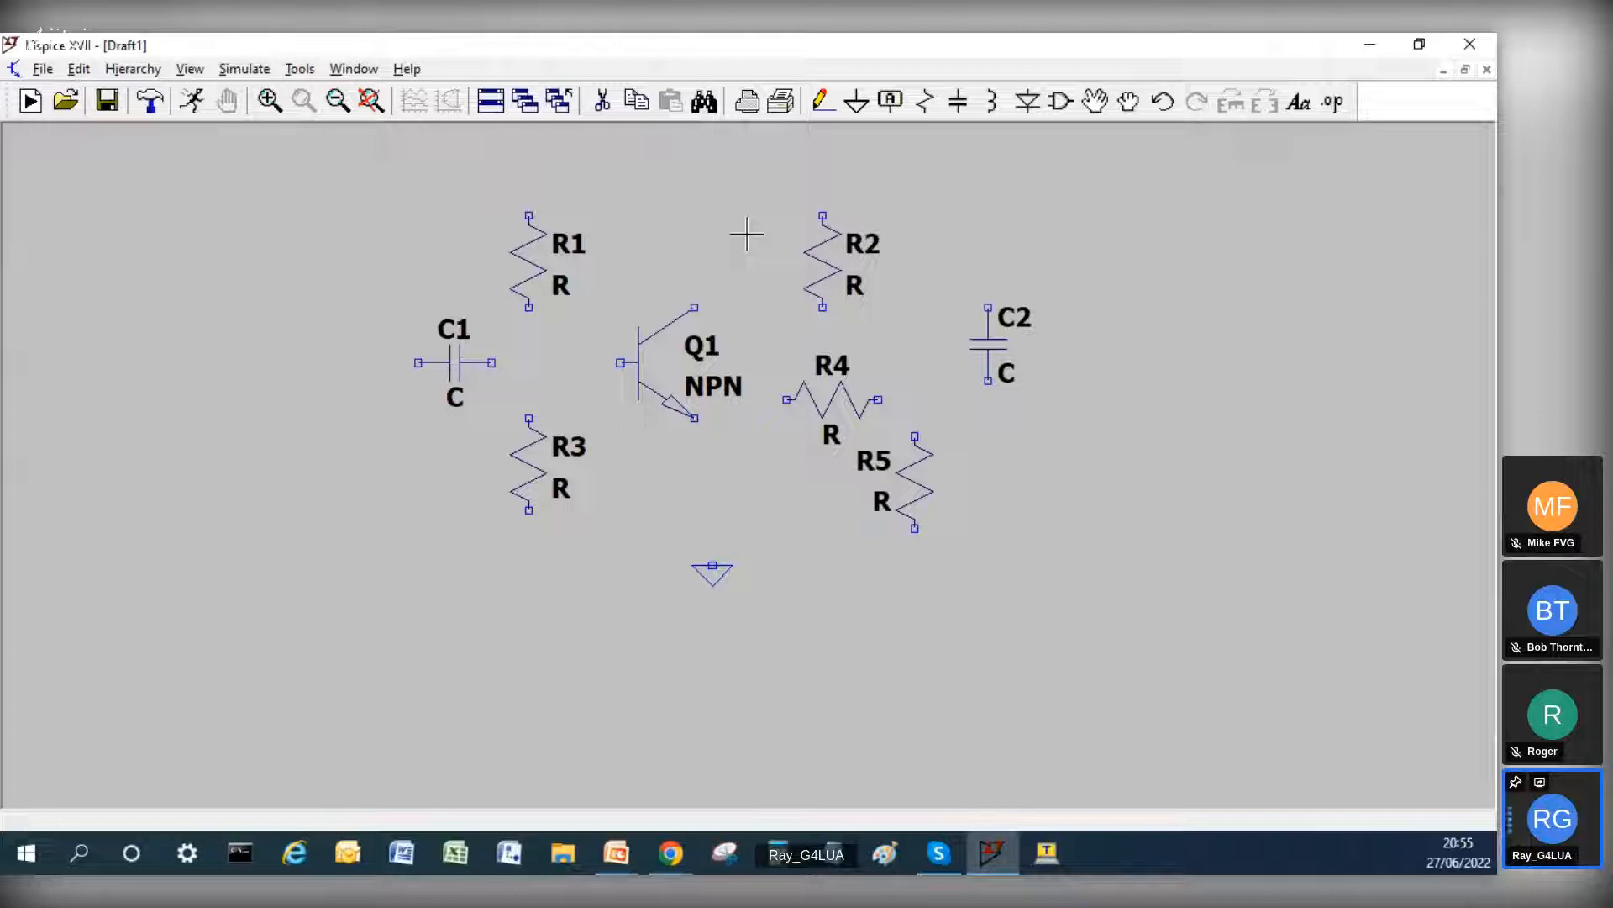
scroll(746, 234, "up", 1)
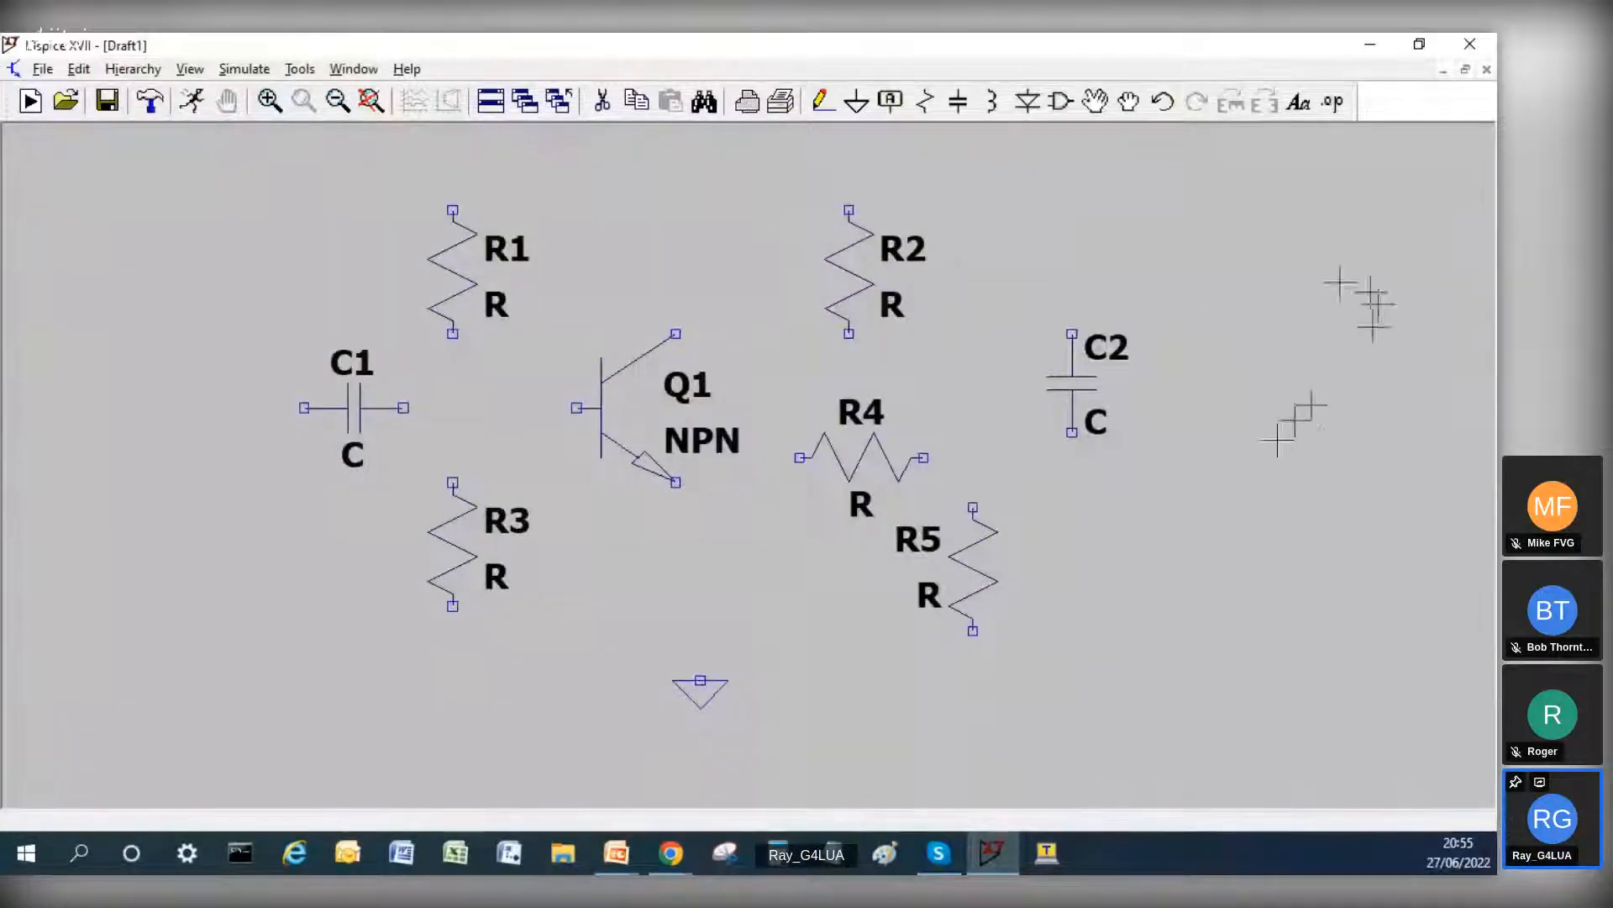
scroll(1244, 429, "up", 1)
scroll(1255, 435, "up", 1)
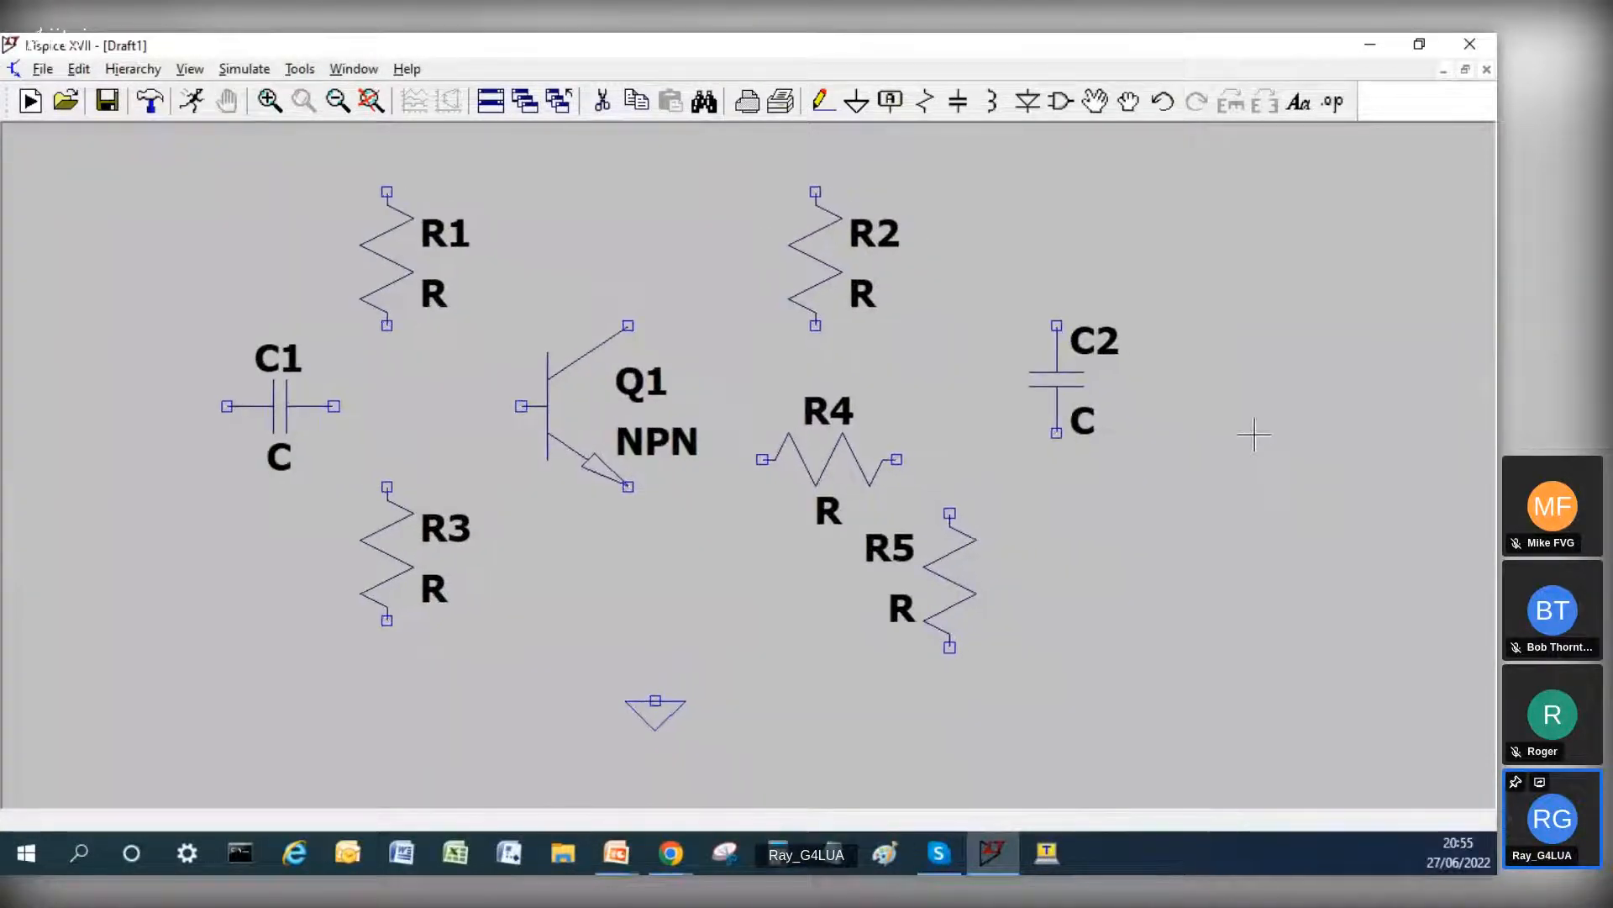
scroll(1254, 434, "up", 1)
scroll(1254, 434, "down", 2)
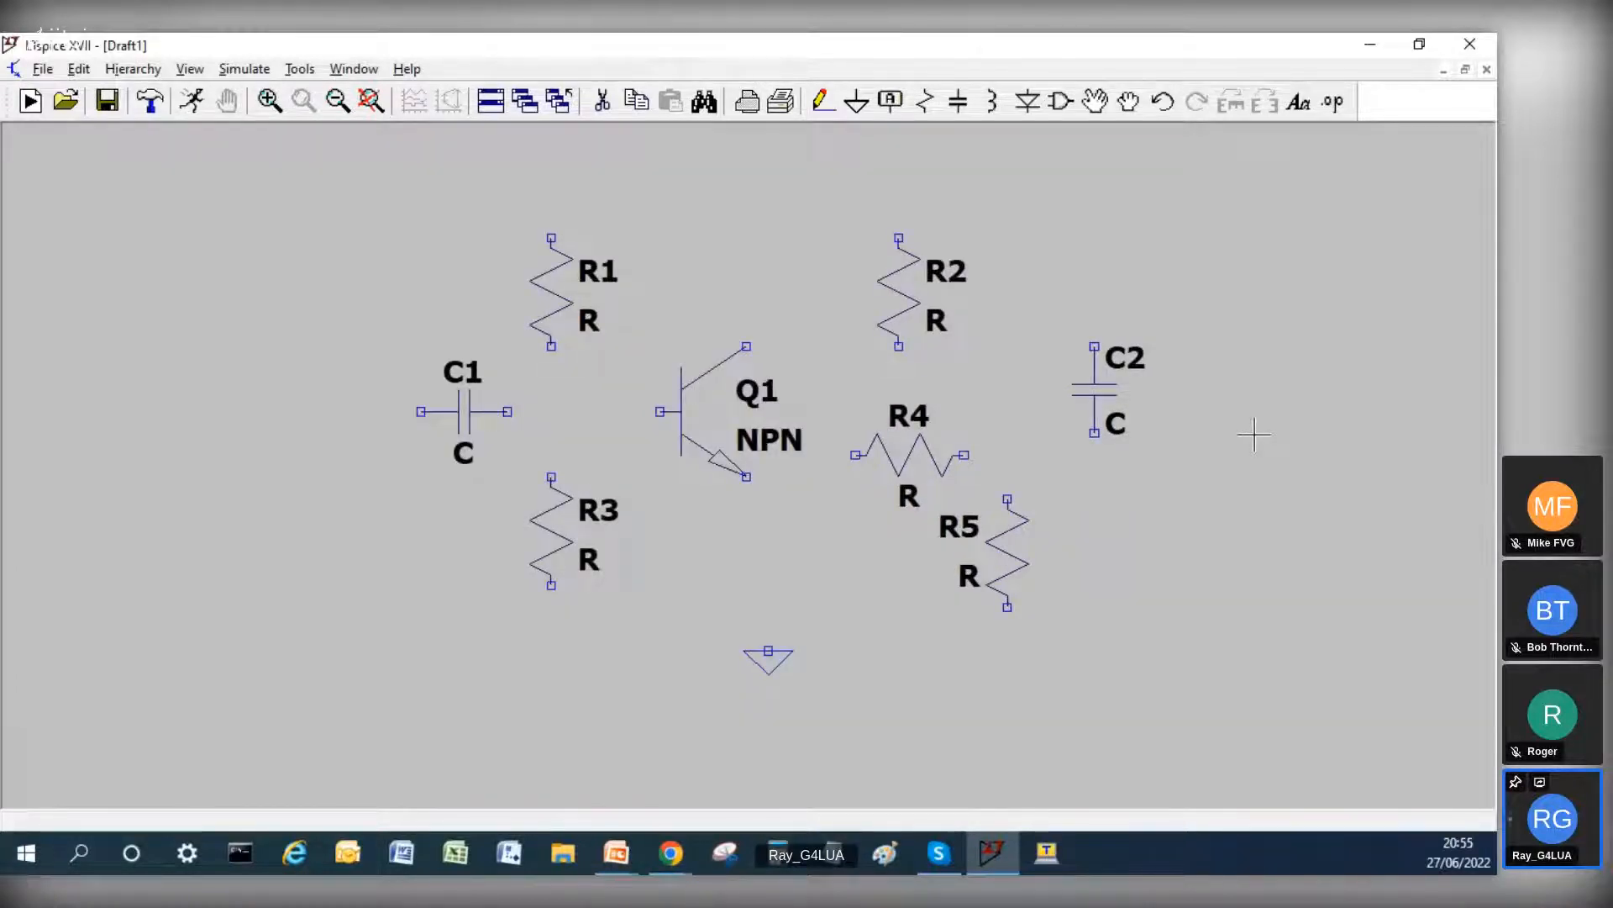
scroll(1254, 434, "up", 1)
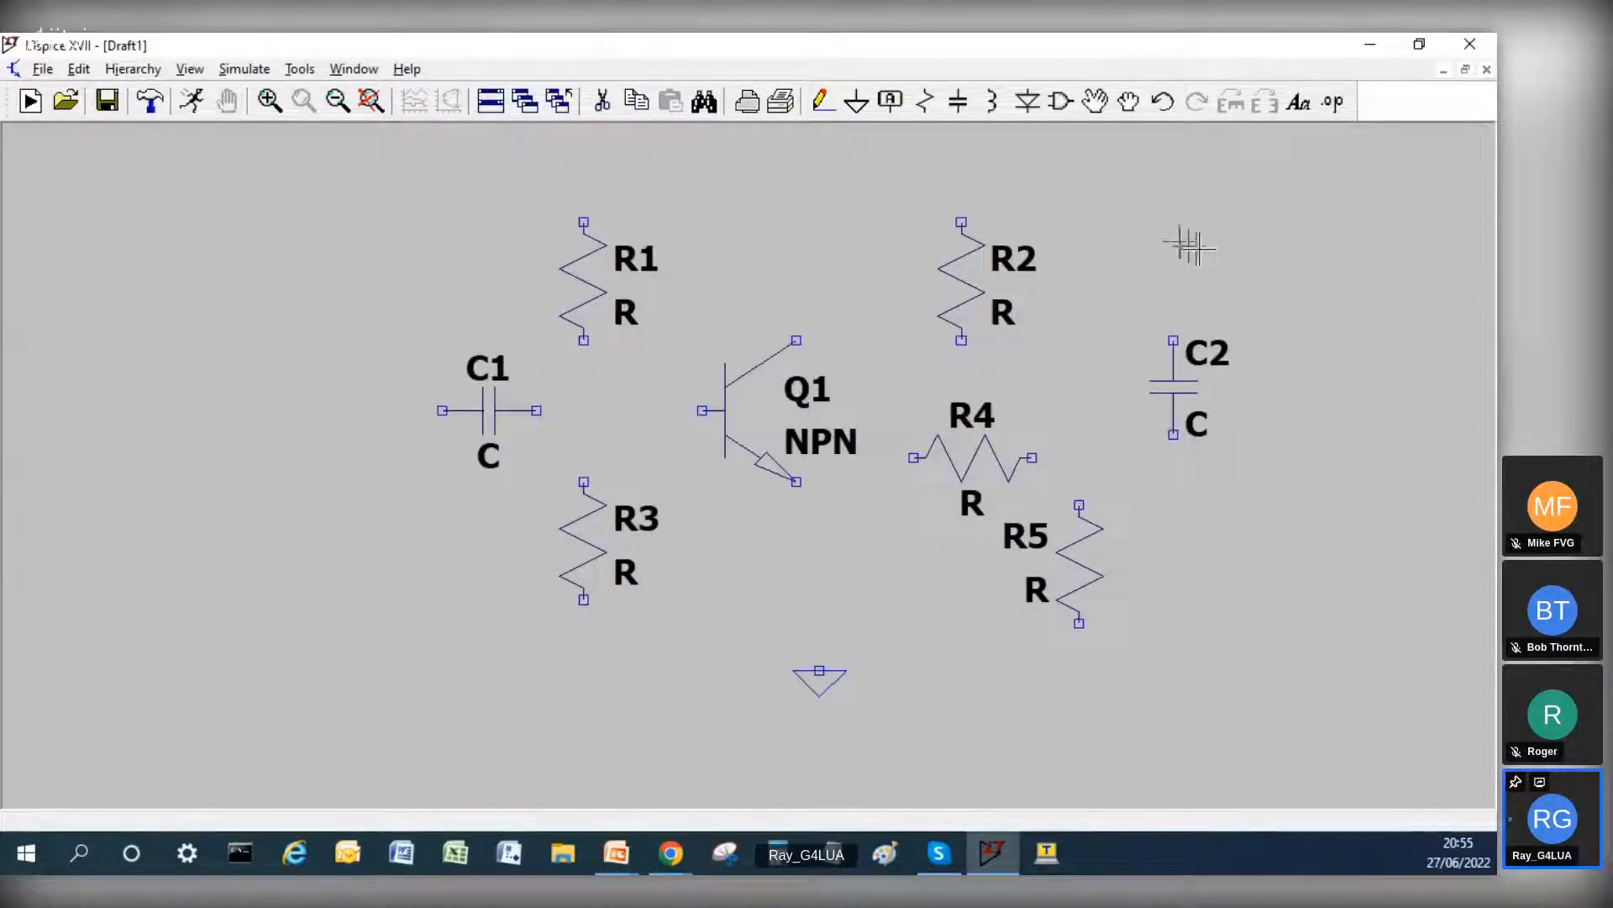
left_click_drag(889, 266, 779, 286)
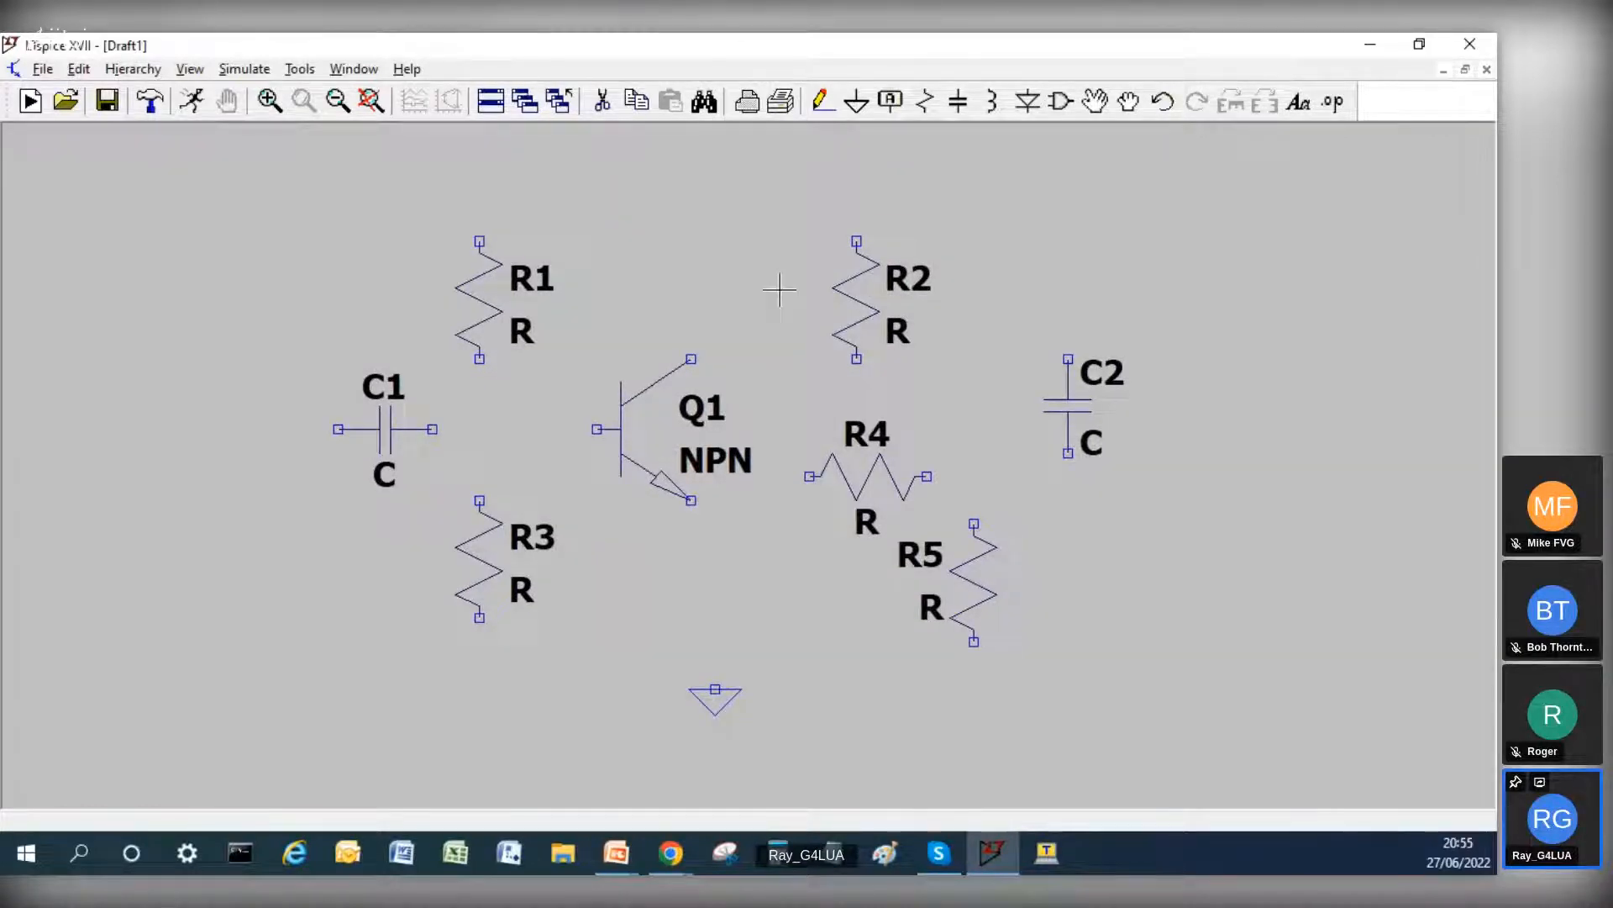
left_click(819, 101)
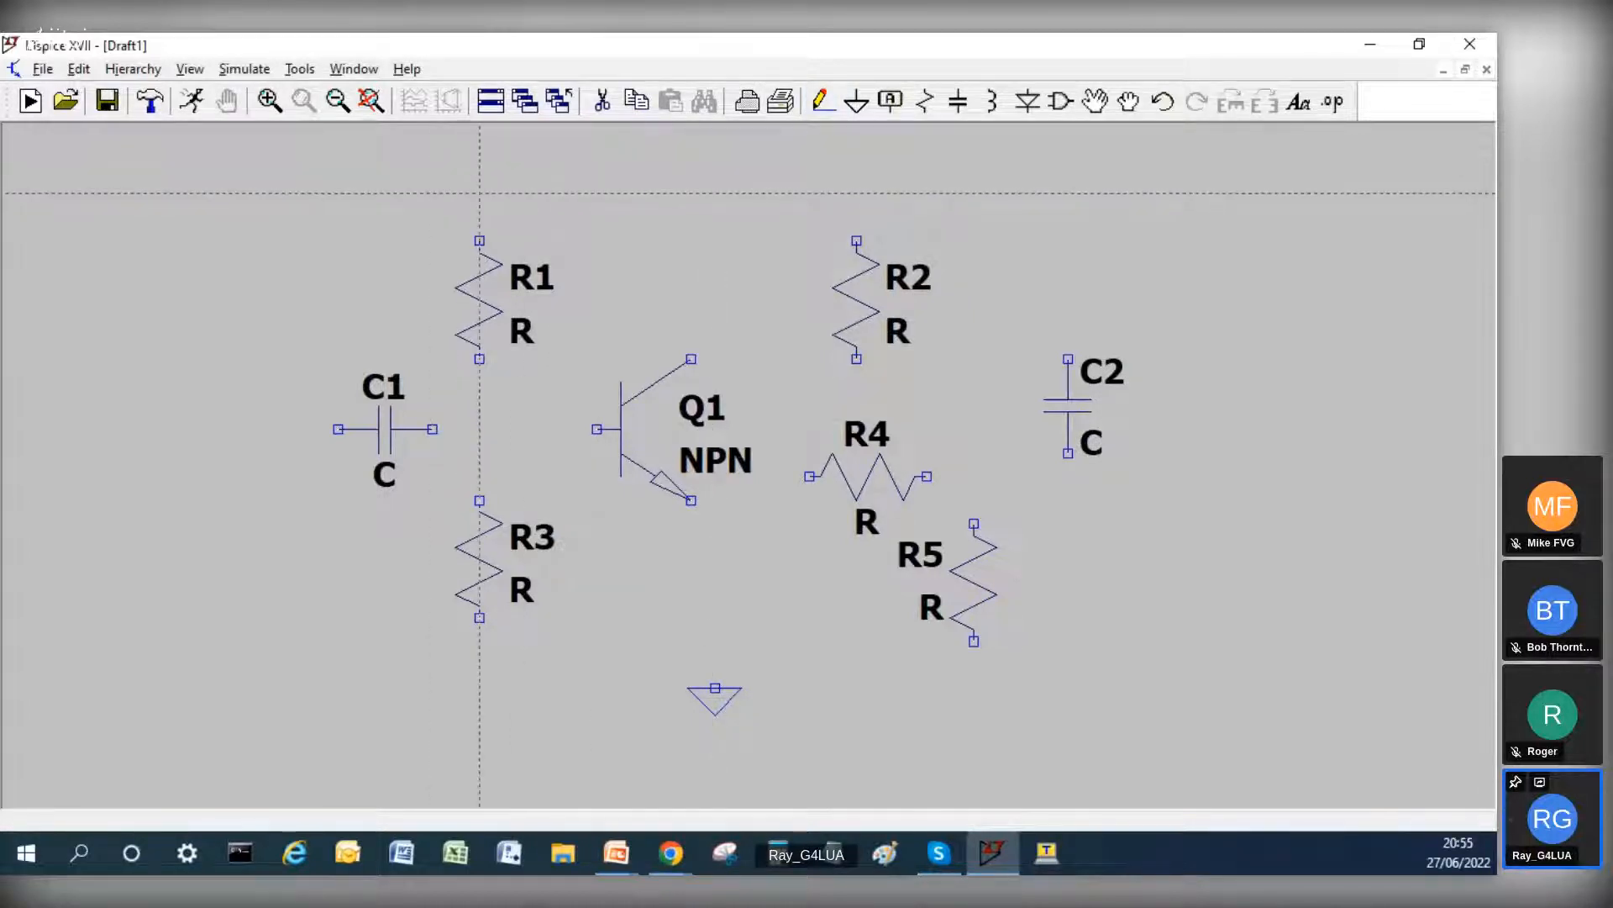
left_click(479, 170)
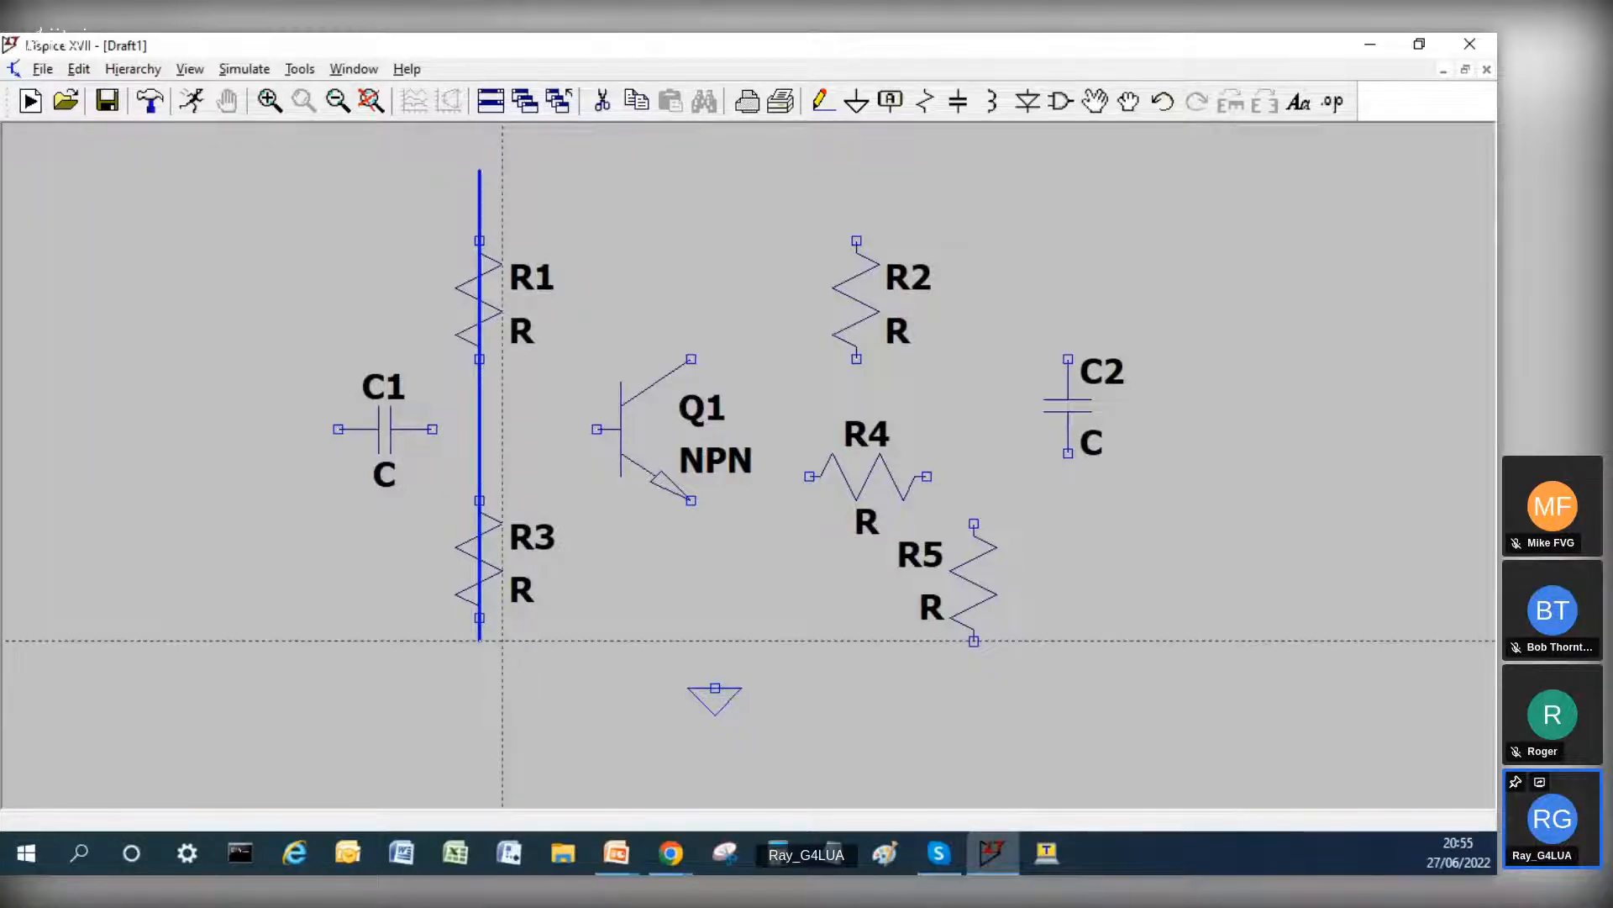
left_click(974, 664)
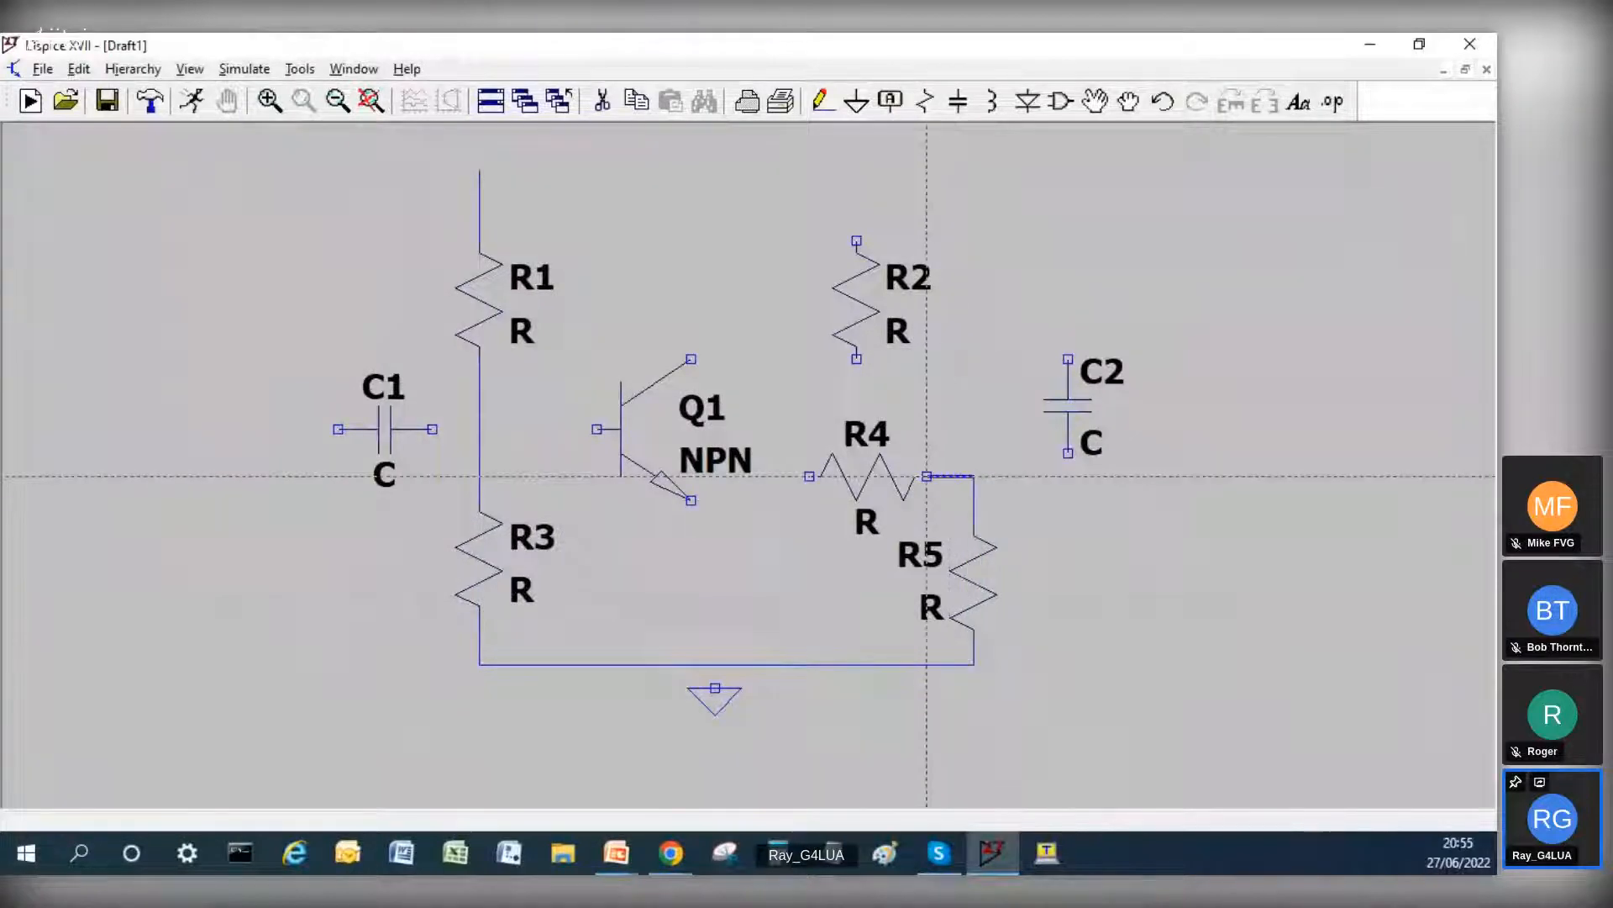
left_click(804, 474)
key("Escape")
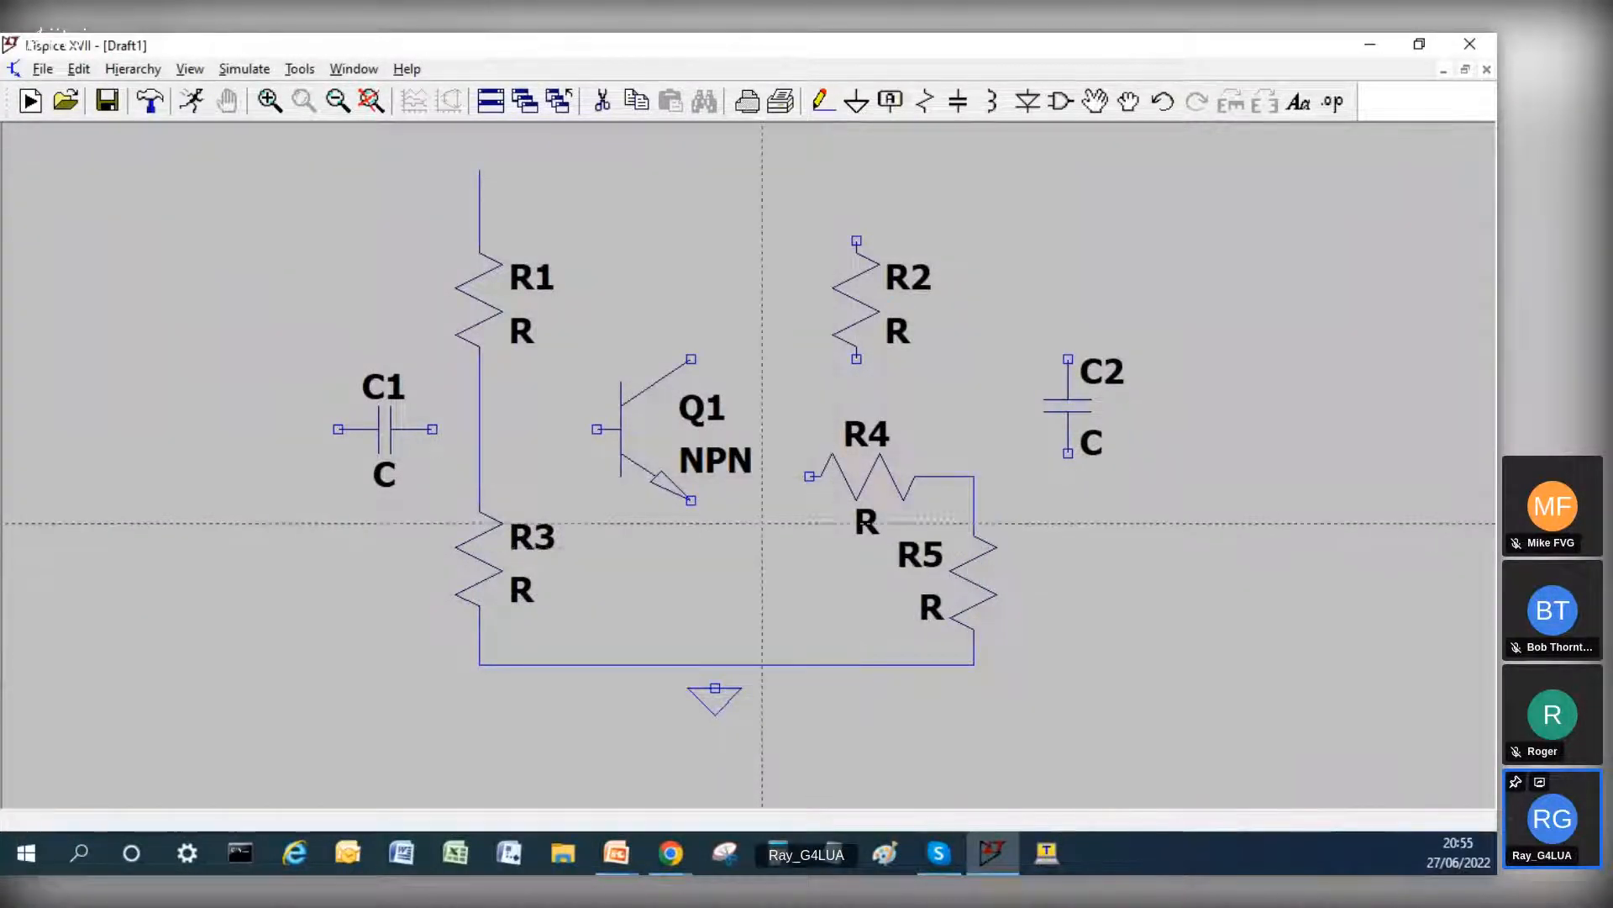
Step: Move R2 up and closer to the transistor, and shift transistor Q1 up slightly
left_click(1098, 104)
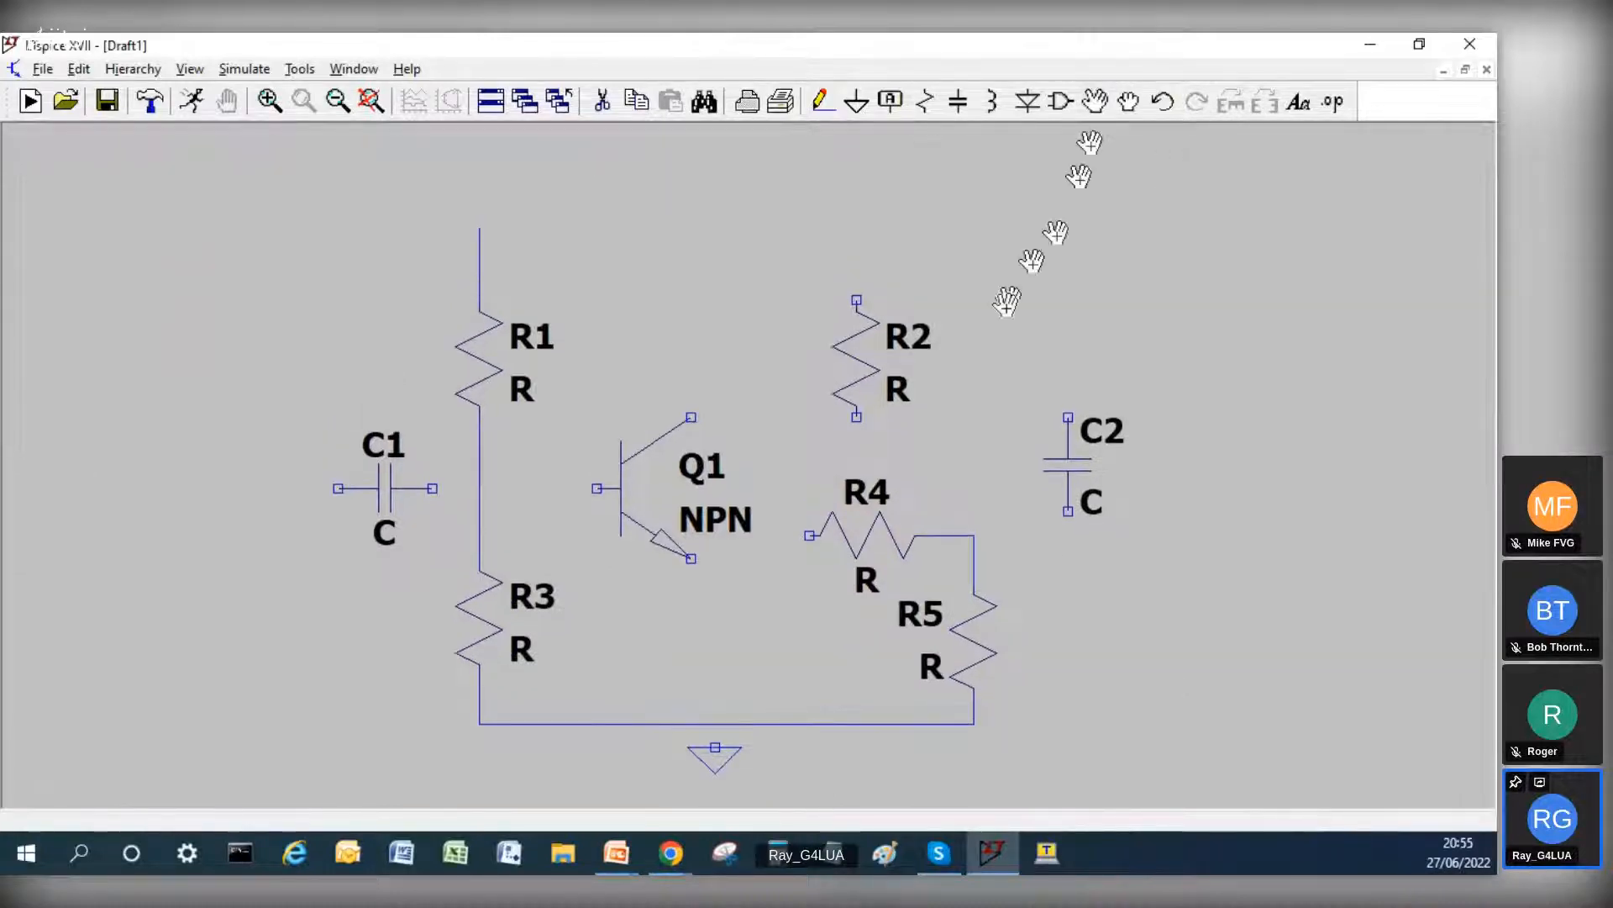
left_click(889, 355)
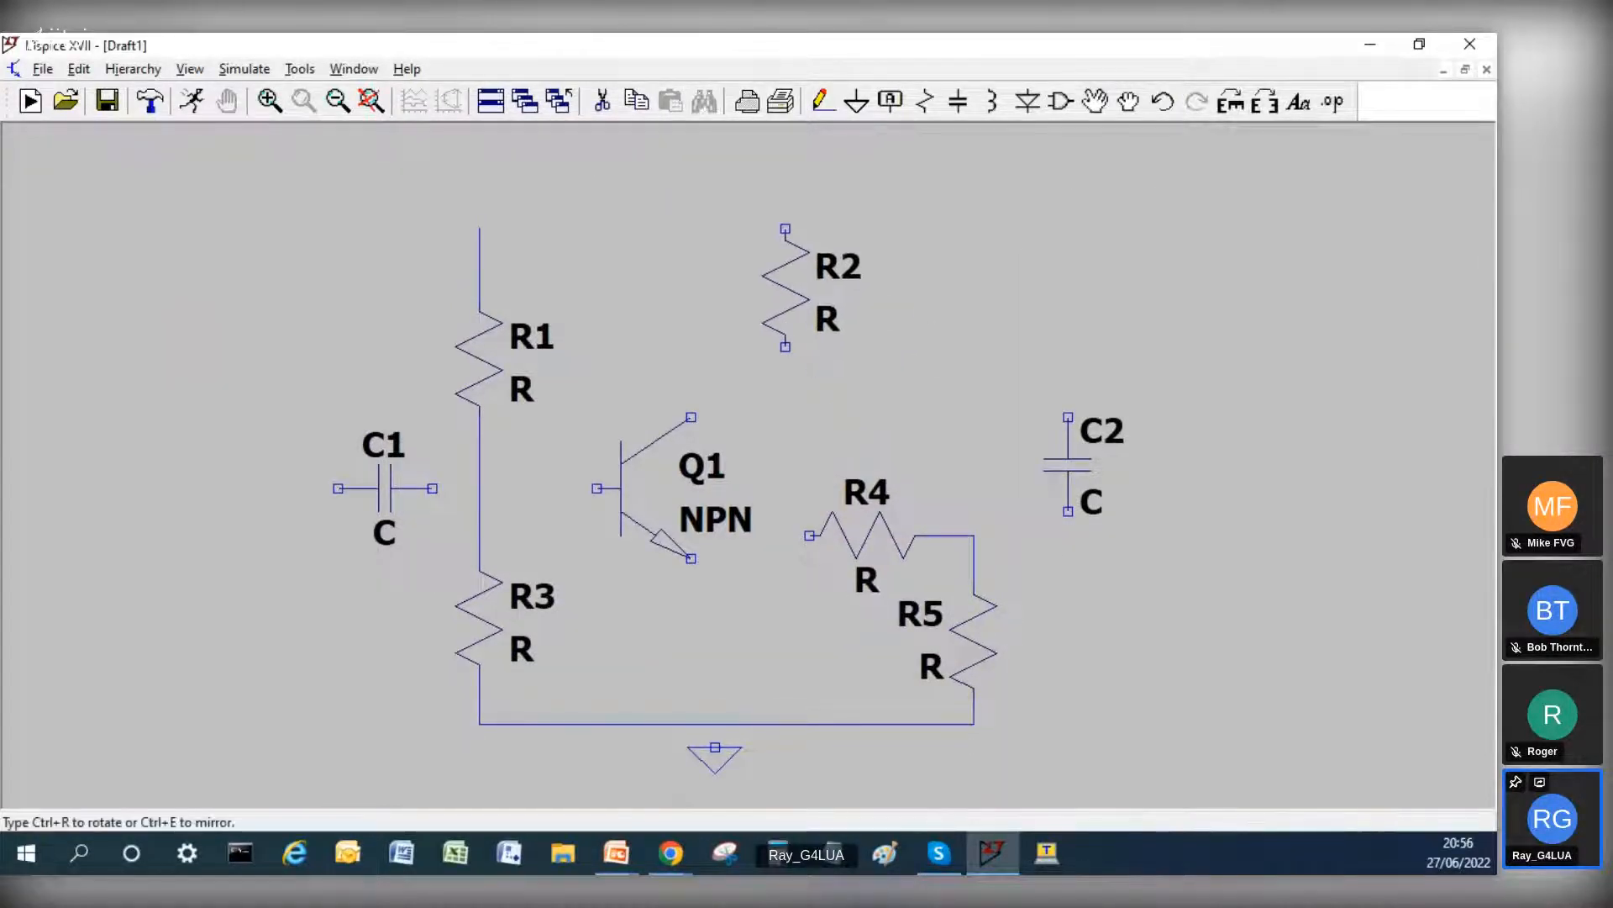
left_click(818, 299)
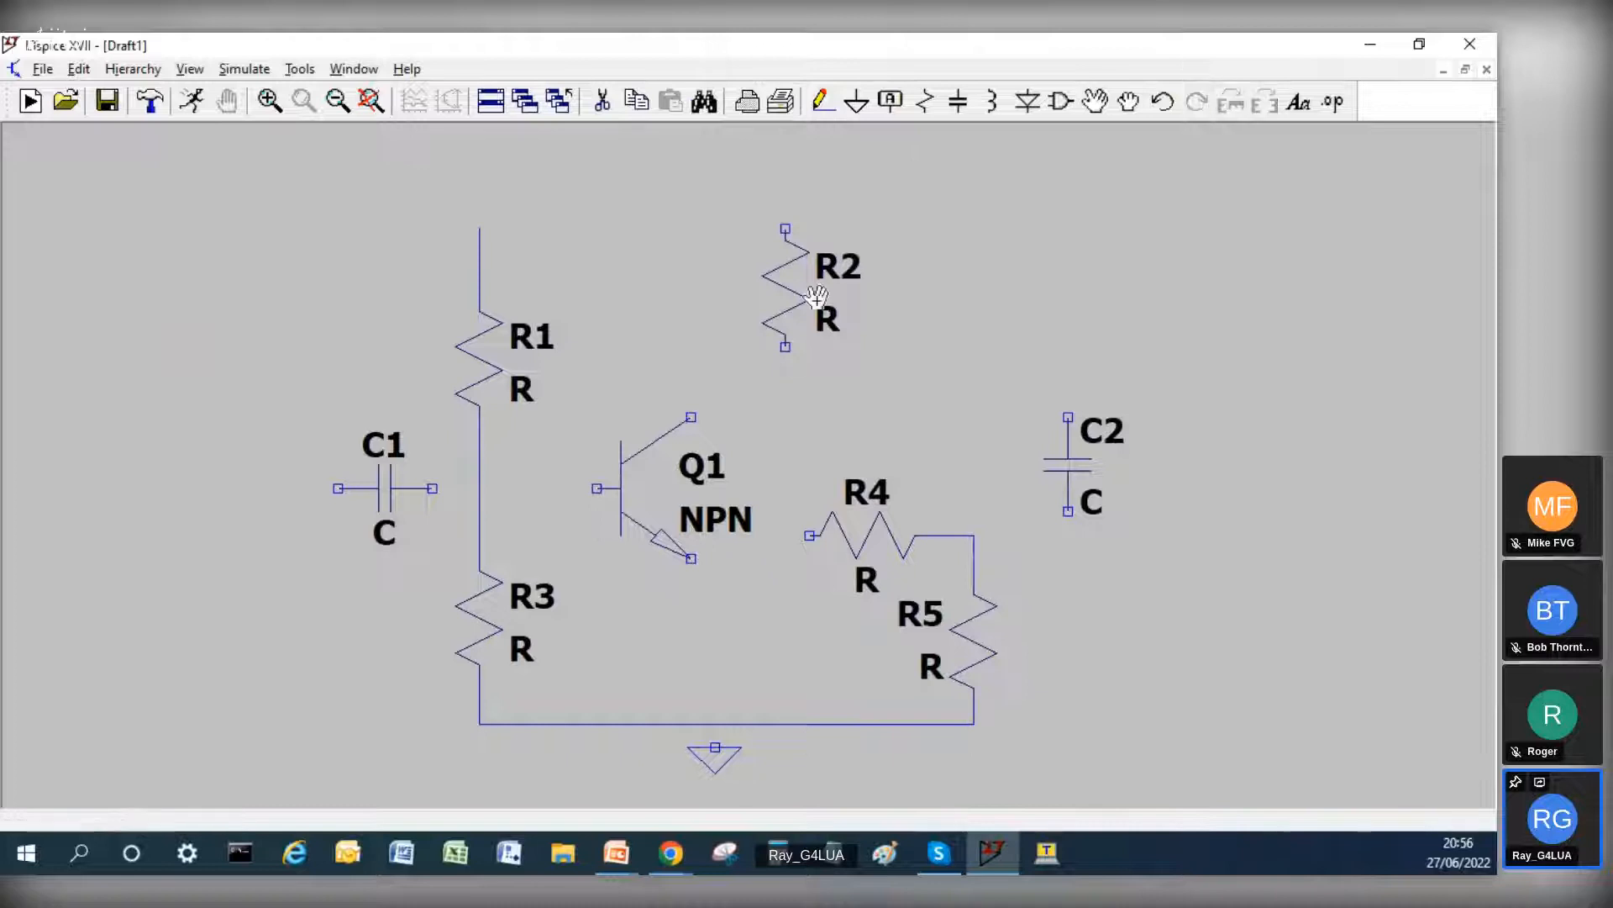
left_click(613, 509)
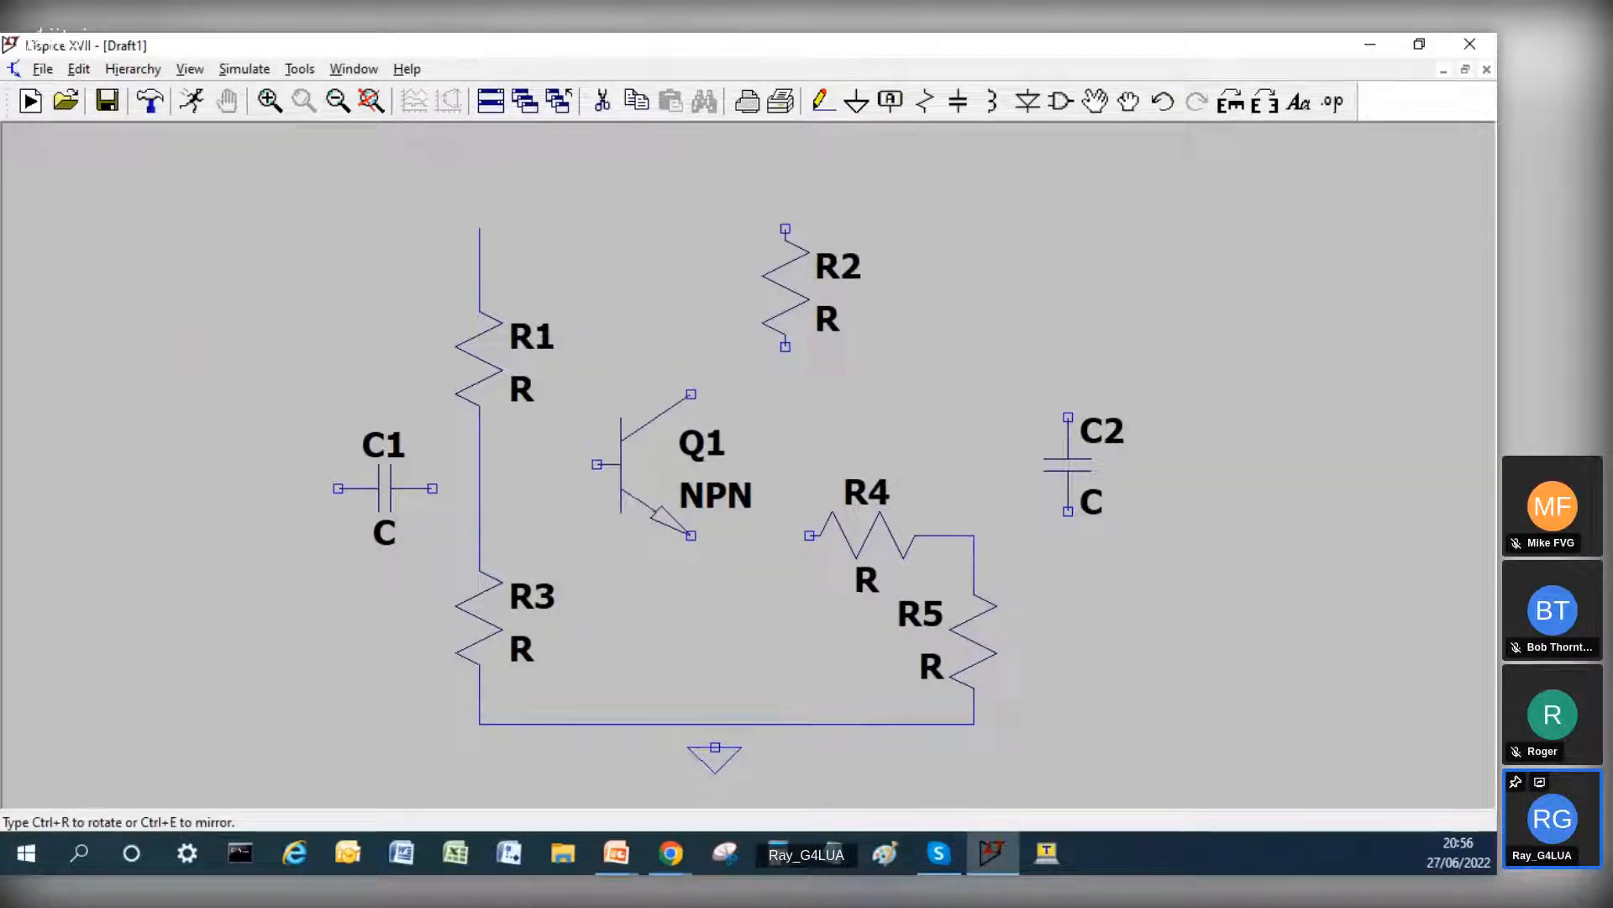
left_click(630, 476)
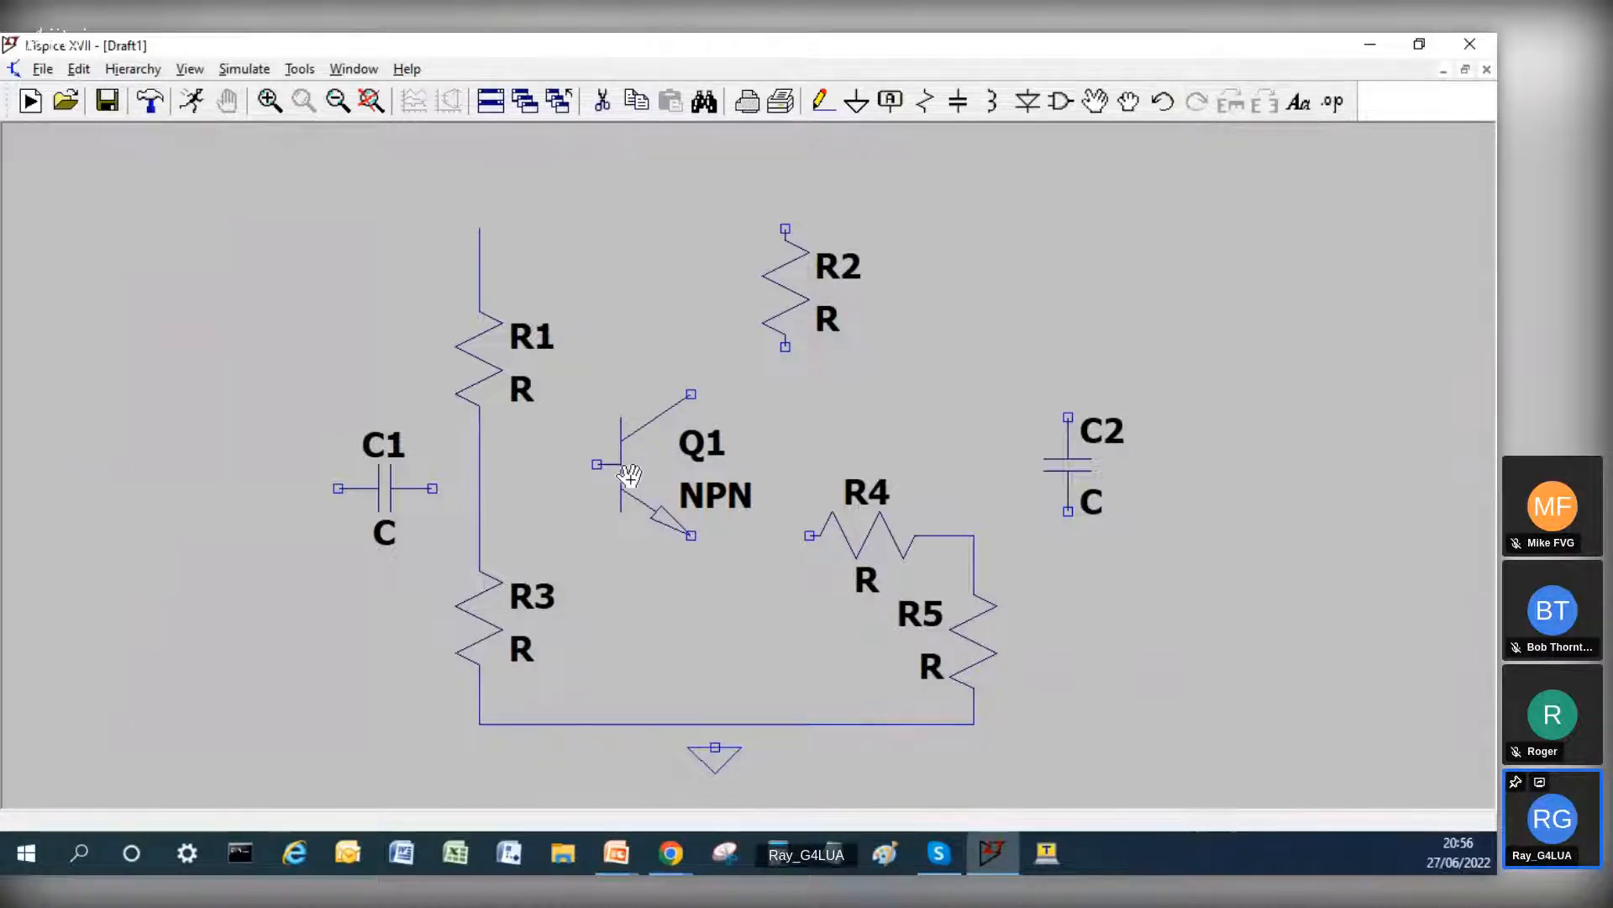
Step: Wire C1 and the transistor's base to the line between R1 and R3, and wire the emitter to R4
key("F3")
left_click(480, 487)
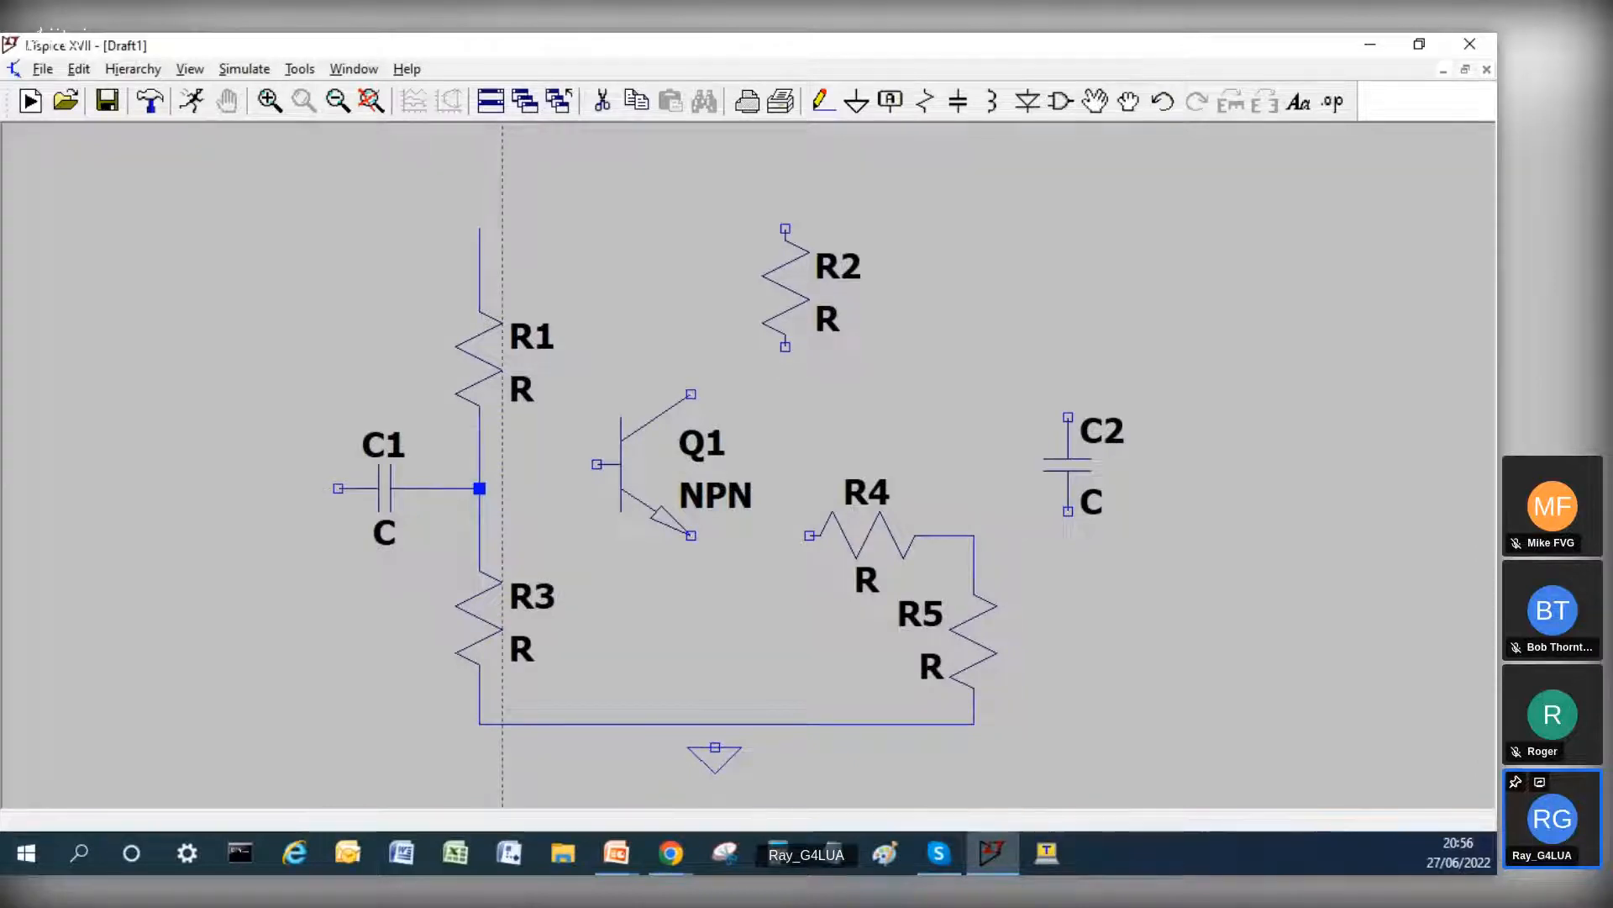
left_click(480, 464)
left_click(596, 464)
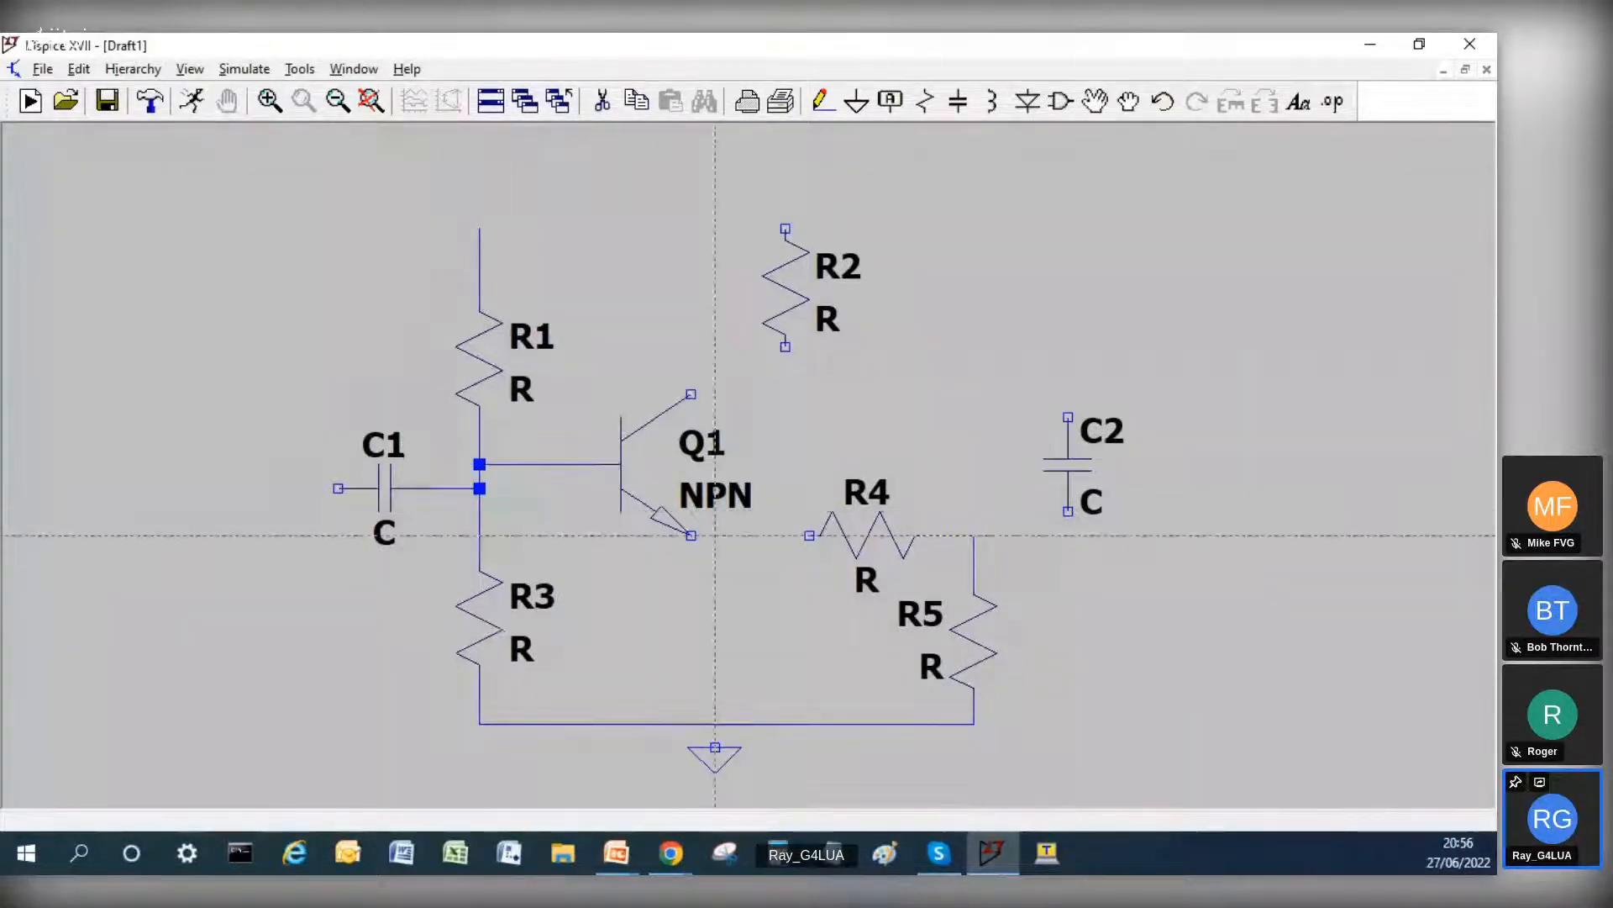
left_click(690, 535)
left_click(809, 535)
Step: Wire the transistor's collector to R2's lower end and join the upper ends of R1 and R2
left_click(691, 393)
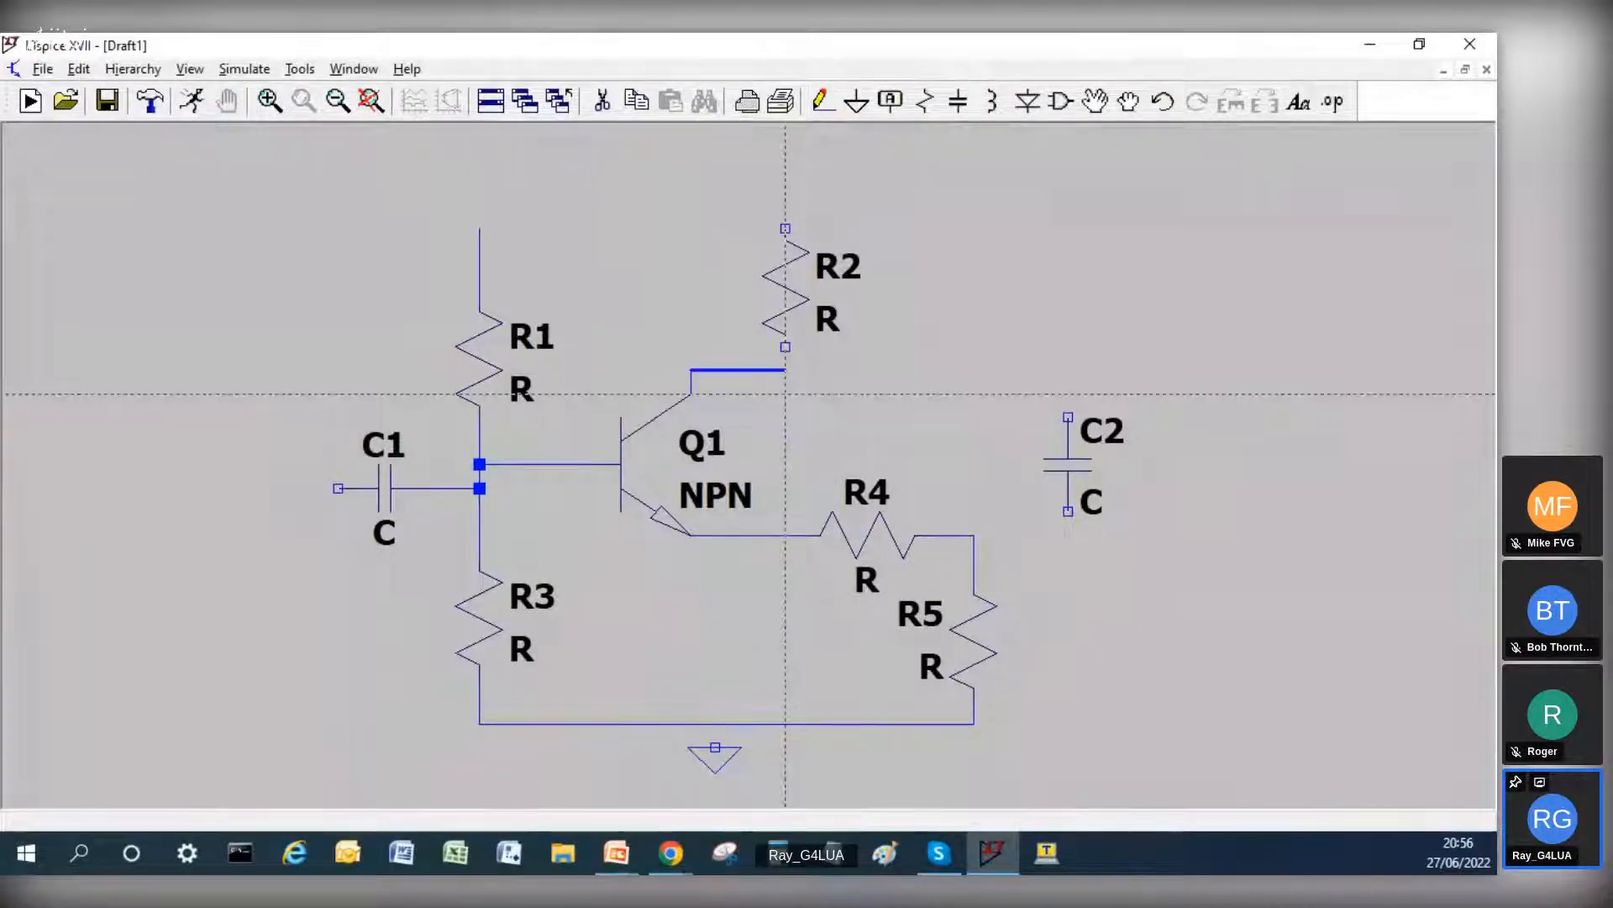
left_click(785, 370)
left_click(479, 226)
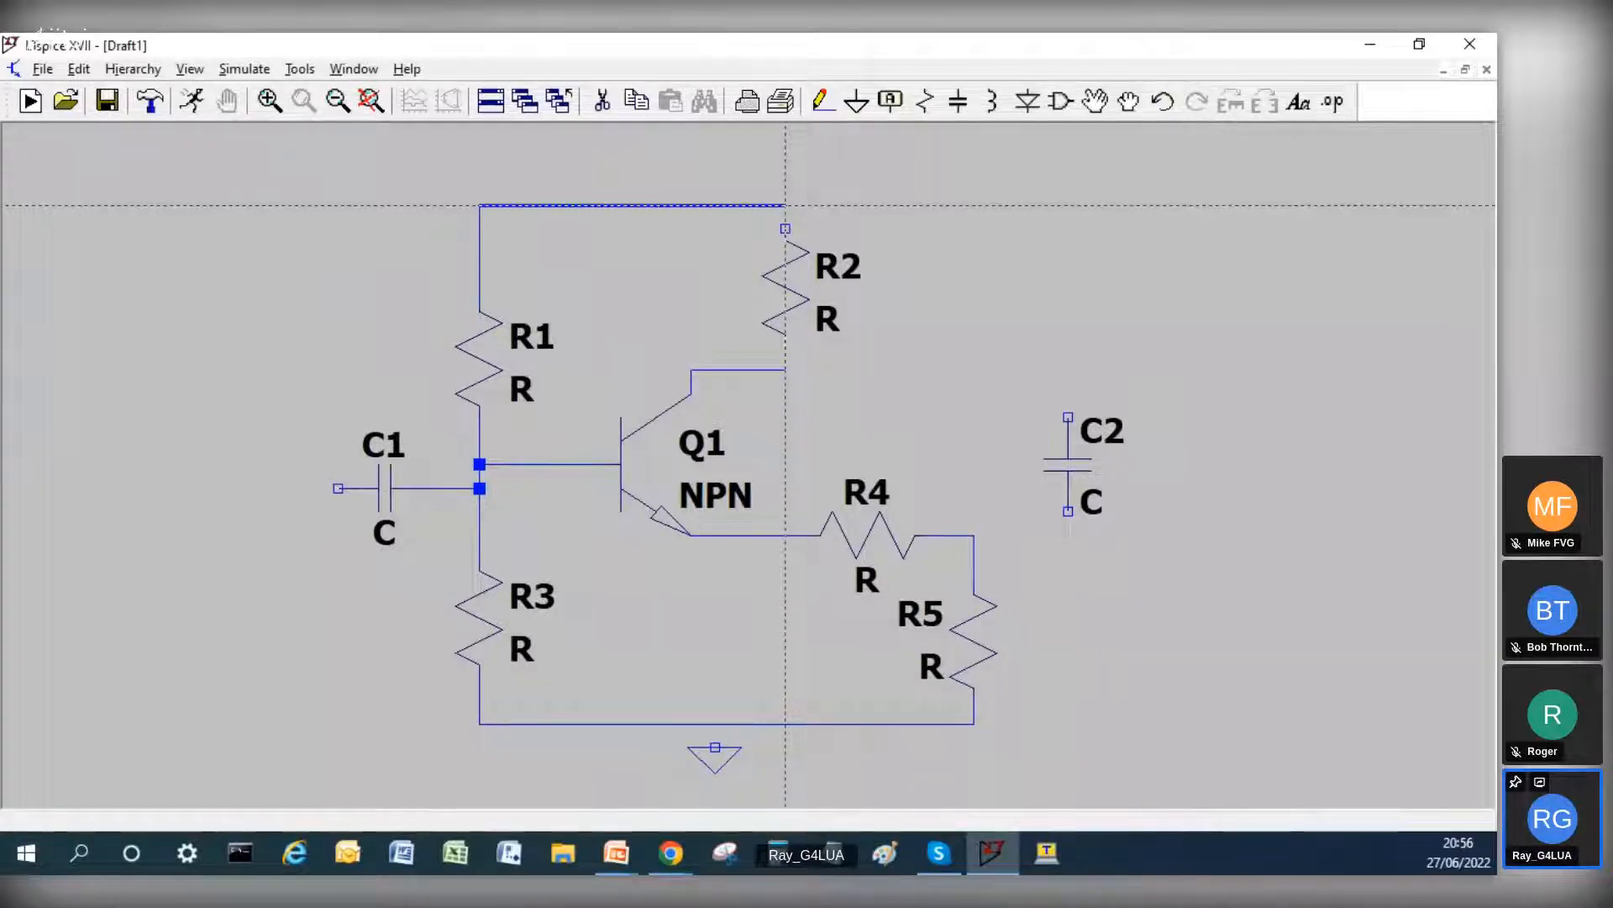
left_click(785, 204)
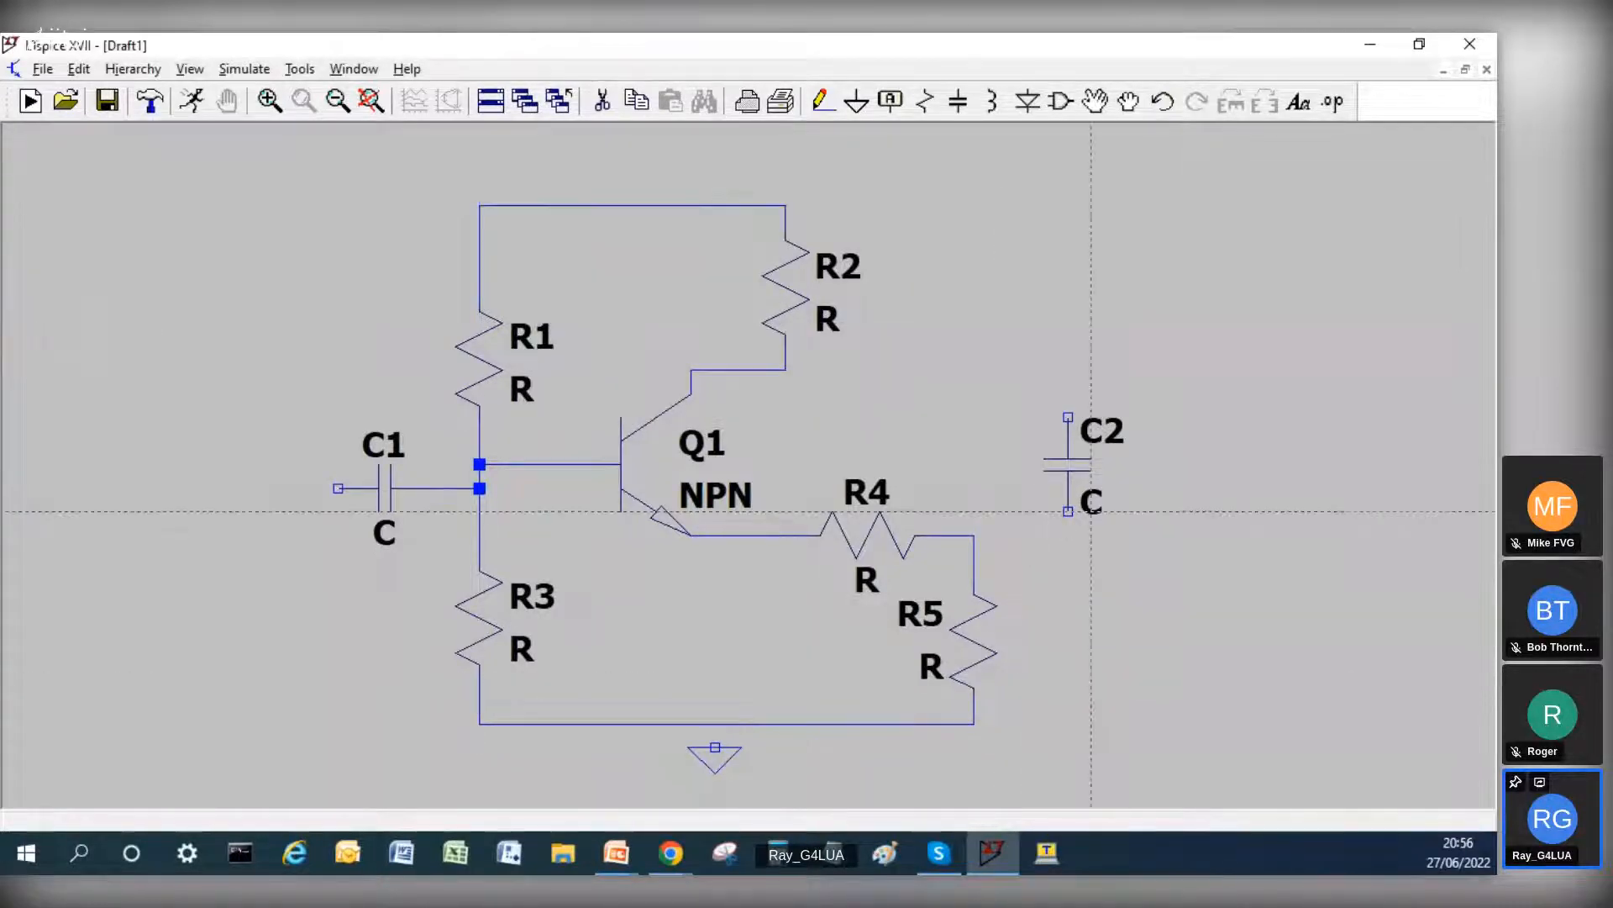
key("c")
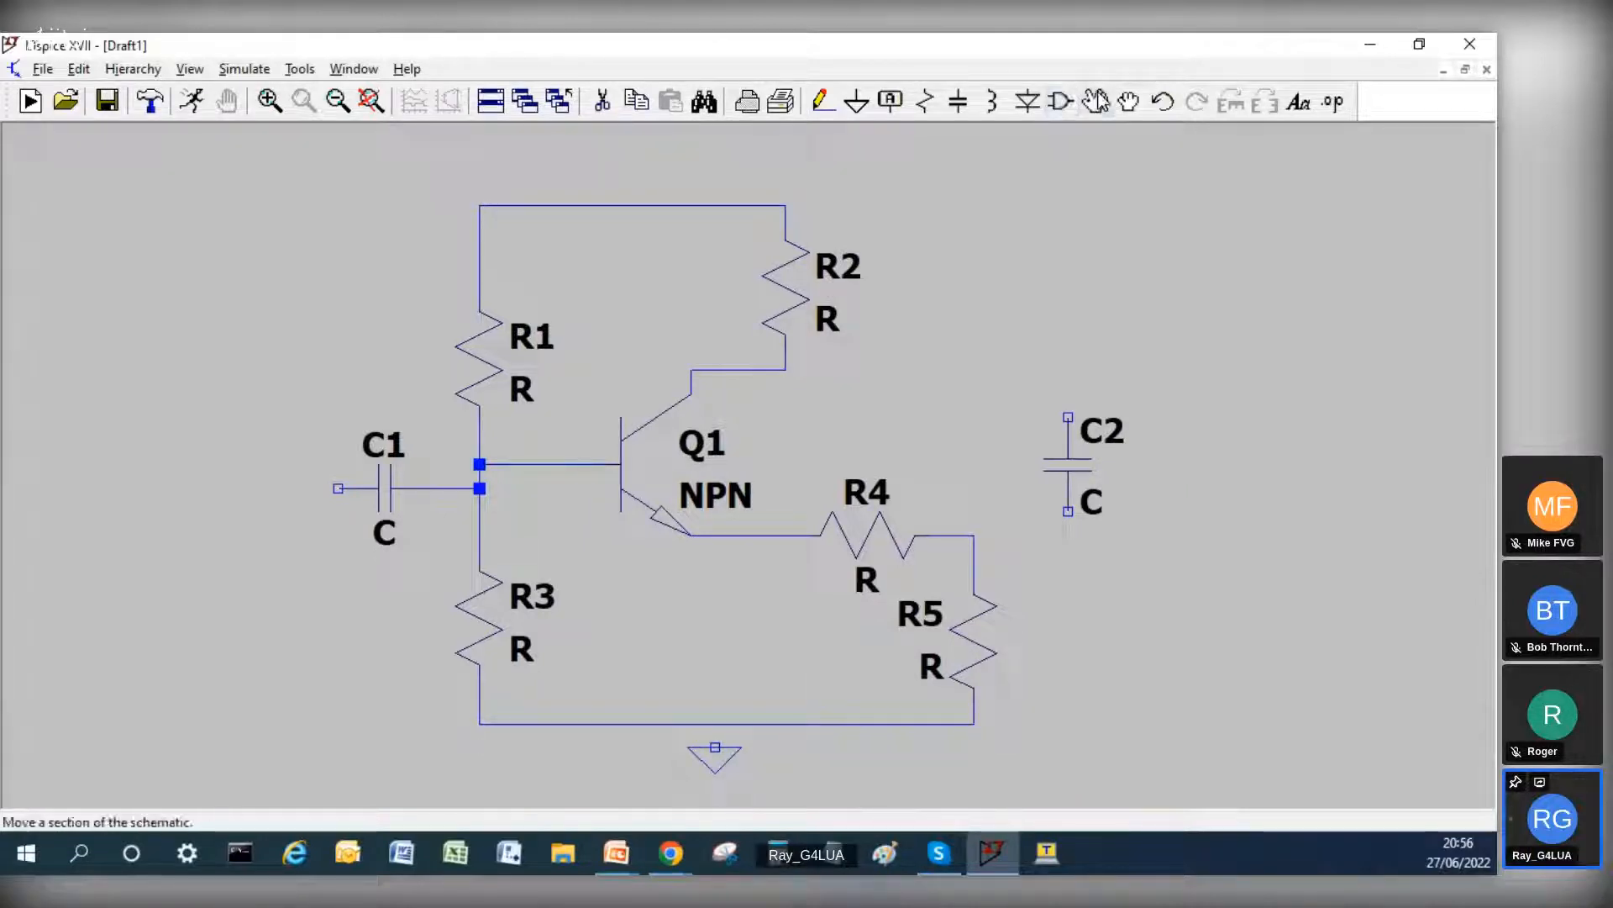
Step: Move capacitor C2 down beside R5
left_click(822, 101)
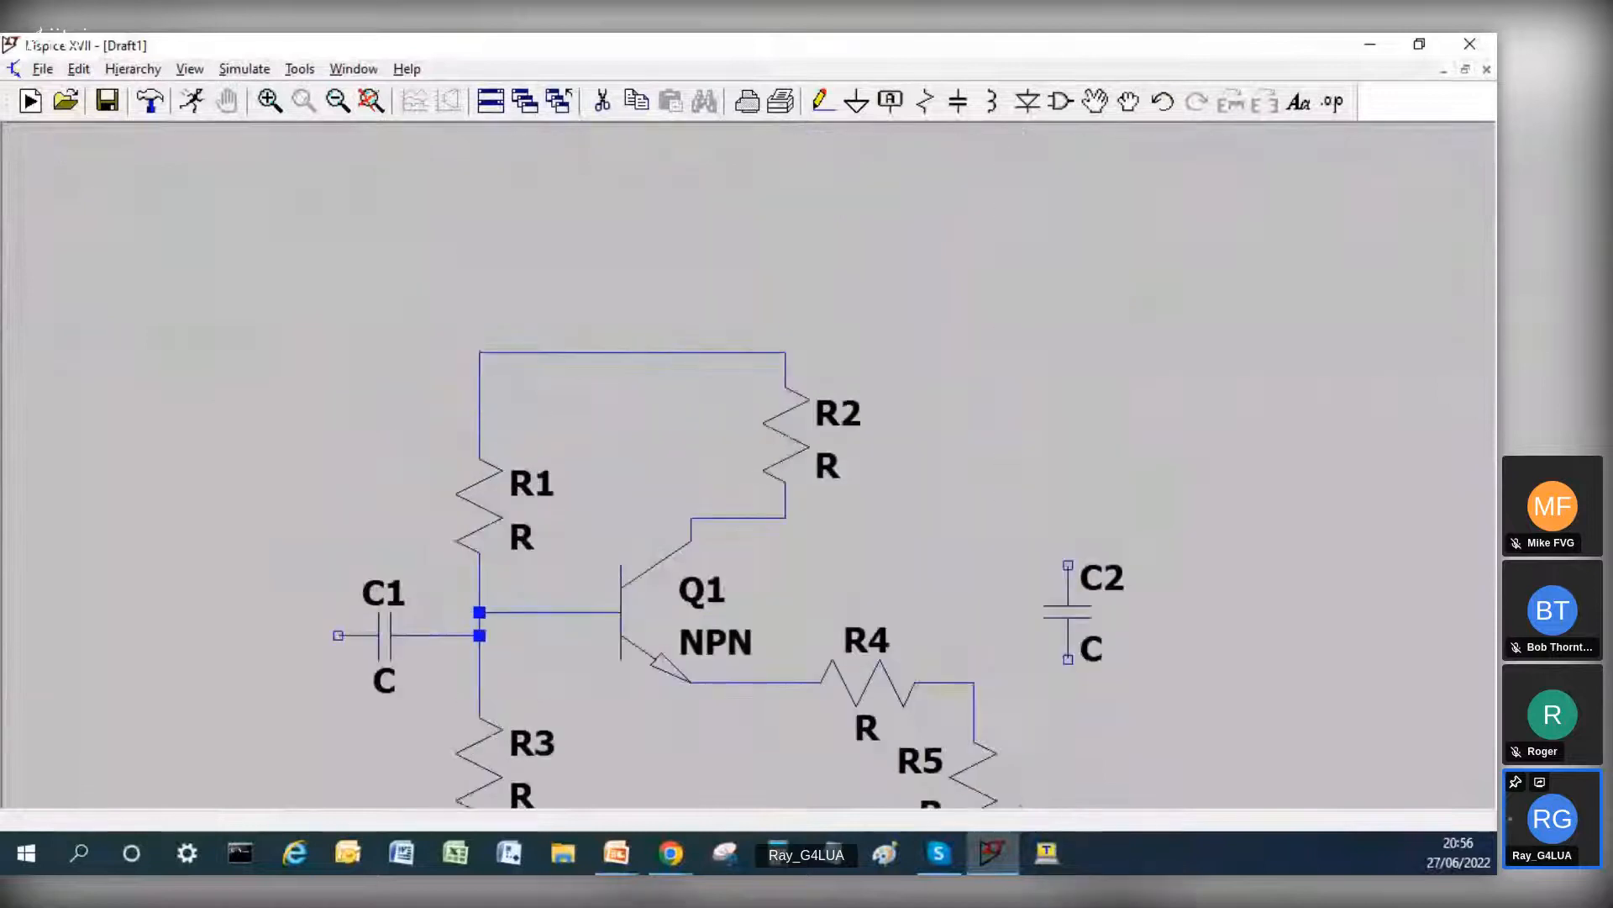
key("Escape")
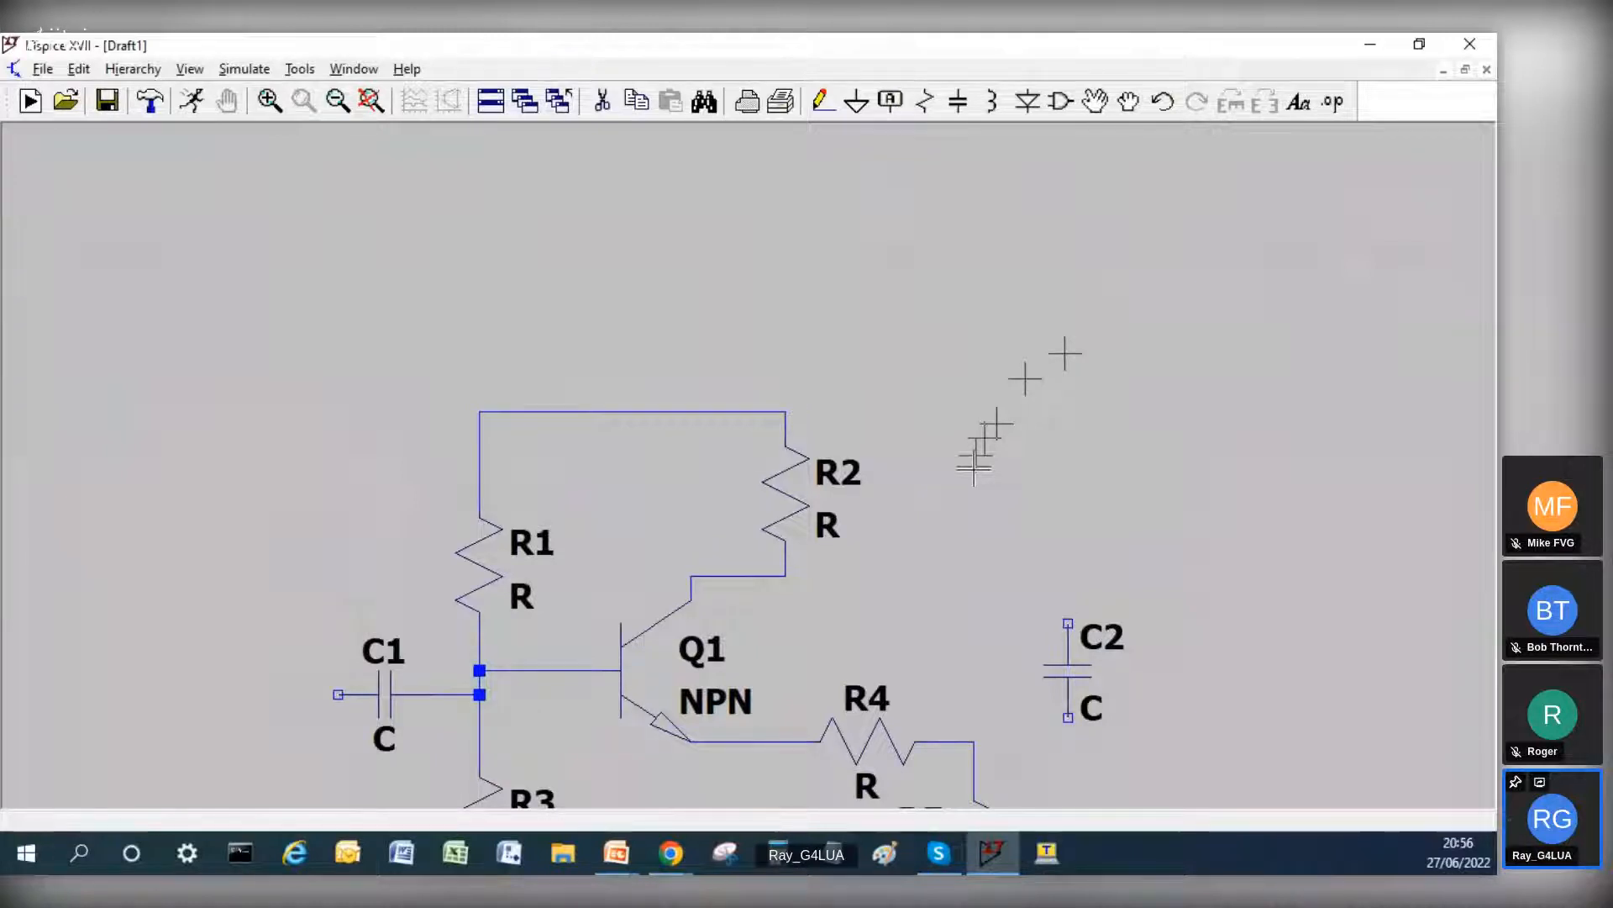
left_click_drag(973, 469, 968, 268)
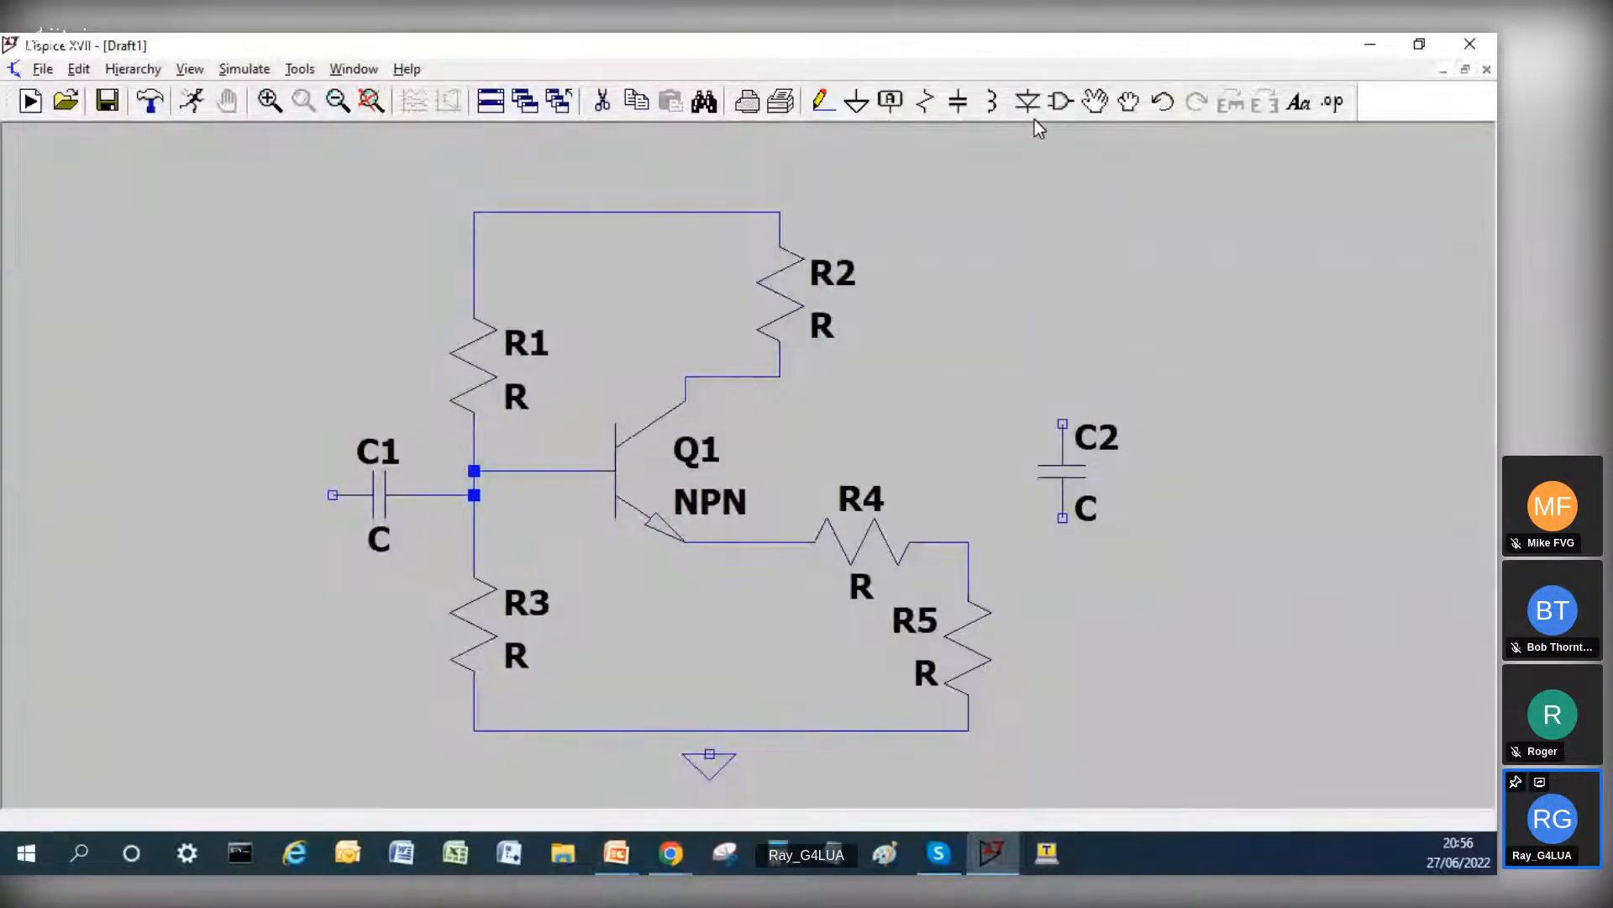
left_click(1094, 102)
left_click(1084, 454)
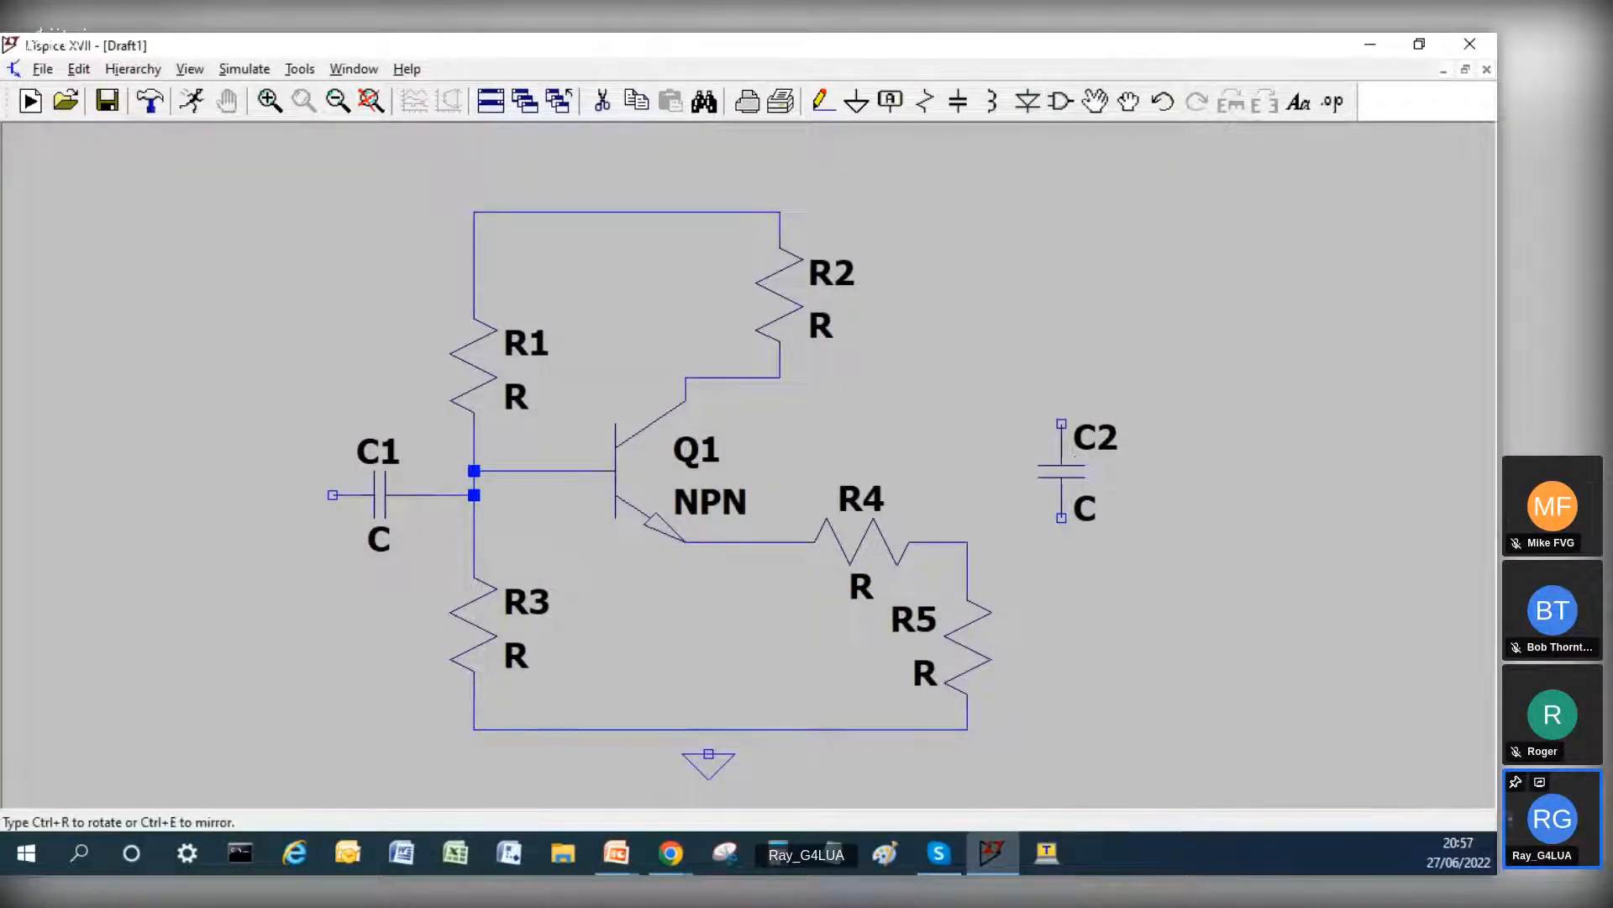
left_click(1130, 588)
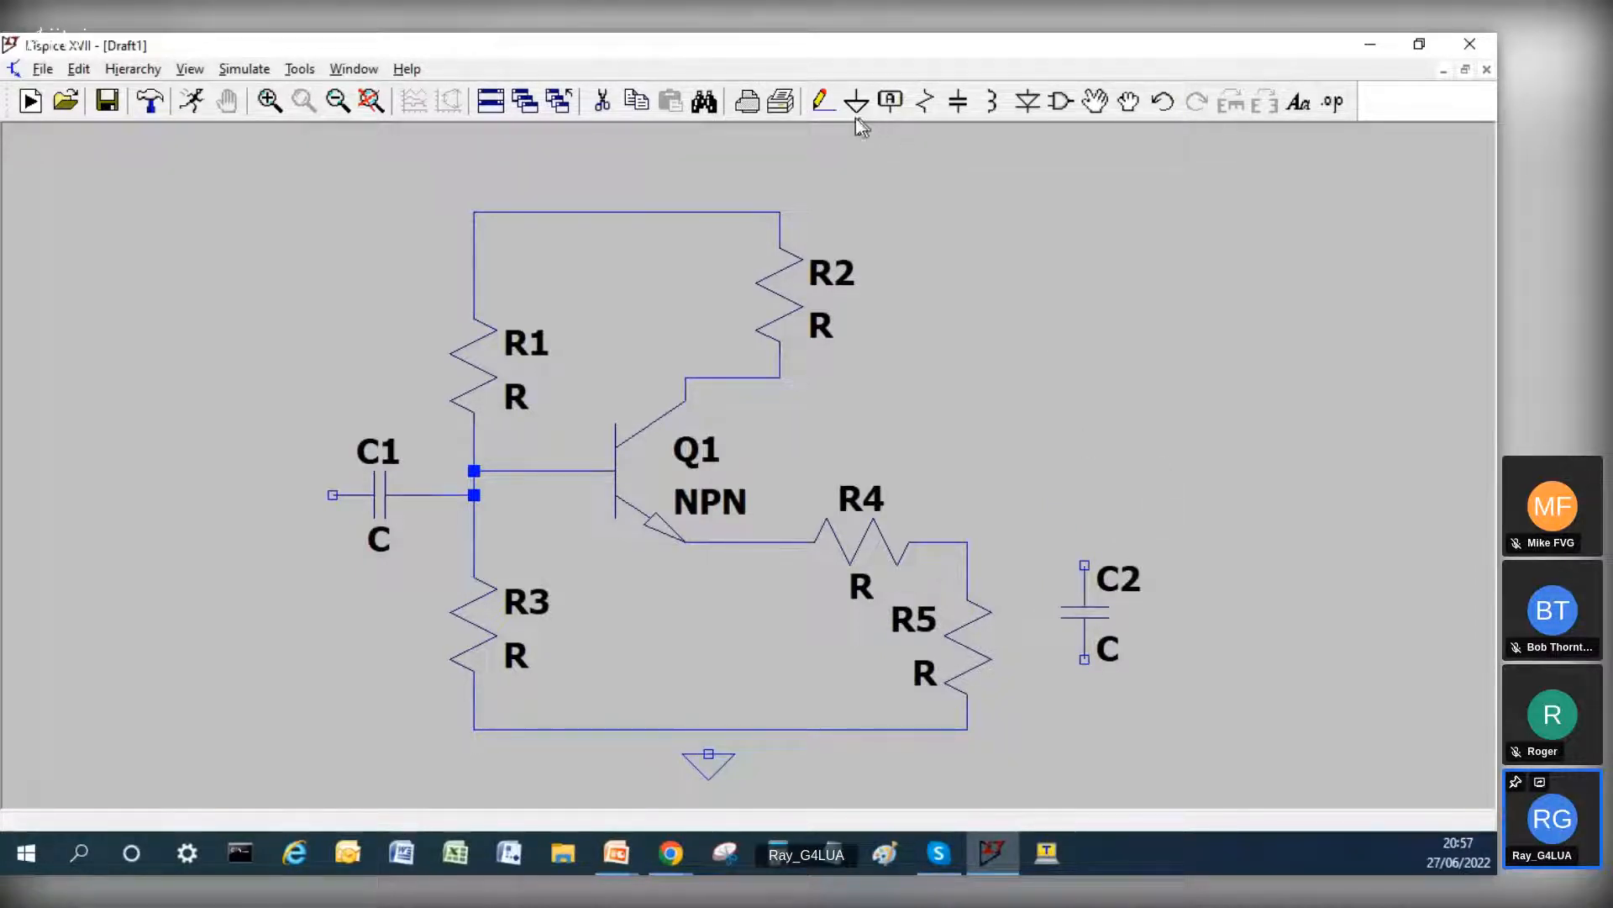
Step: Wire from the ground line's level up through C2 and over R4 to the emitter wire
left_click(823, 102)
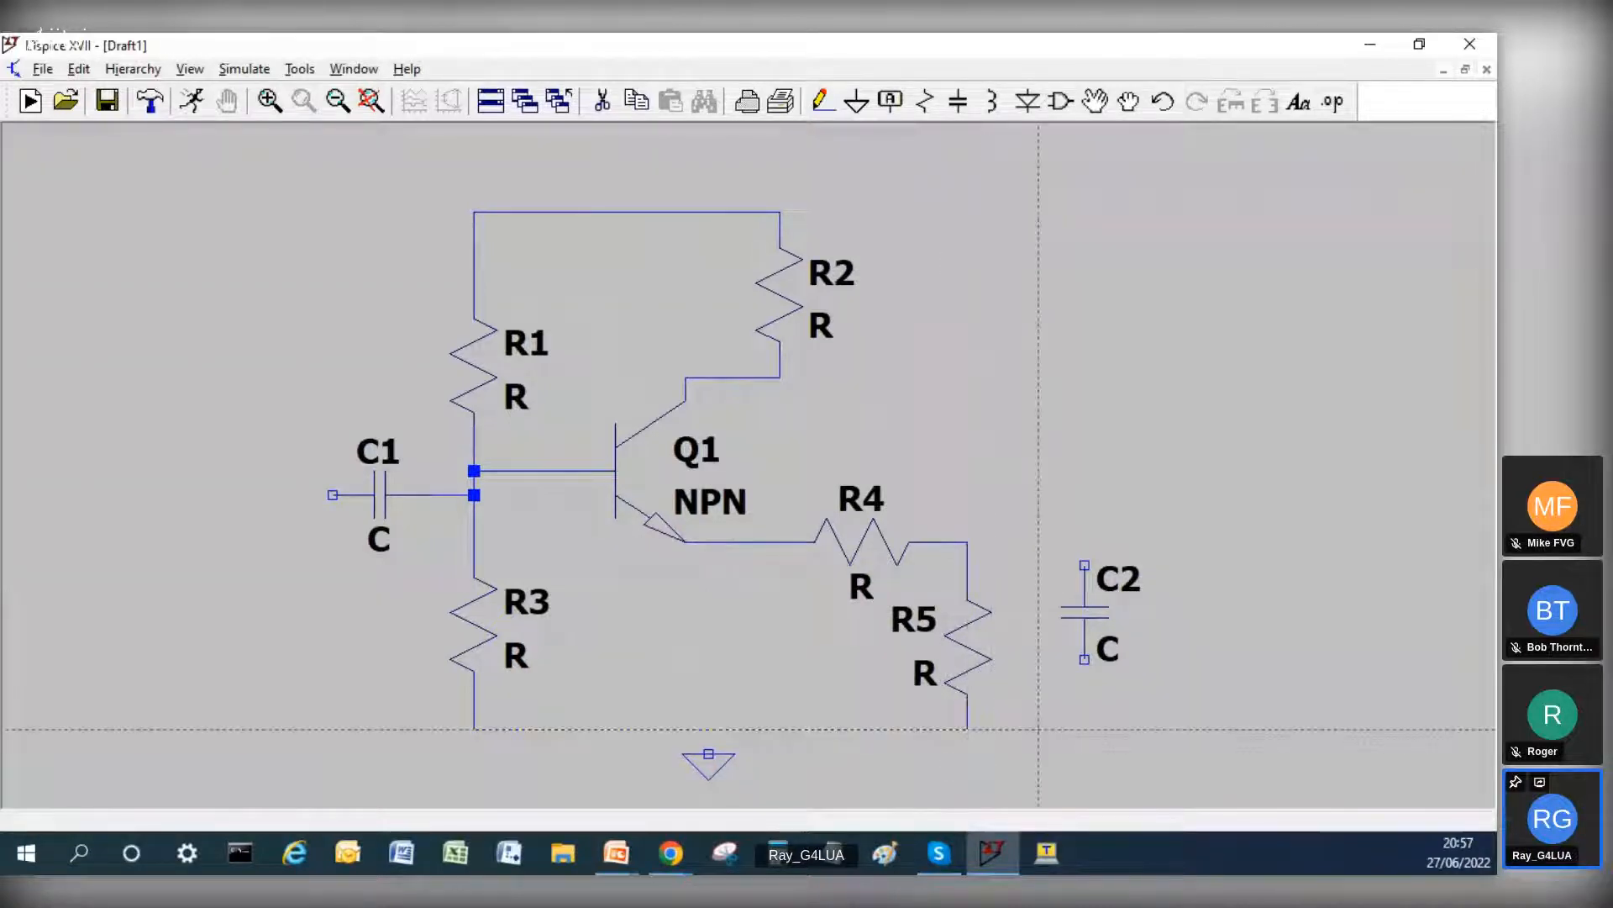
left_click(1084, 729)
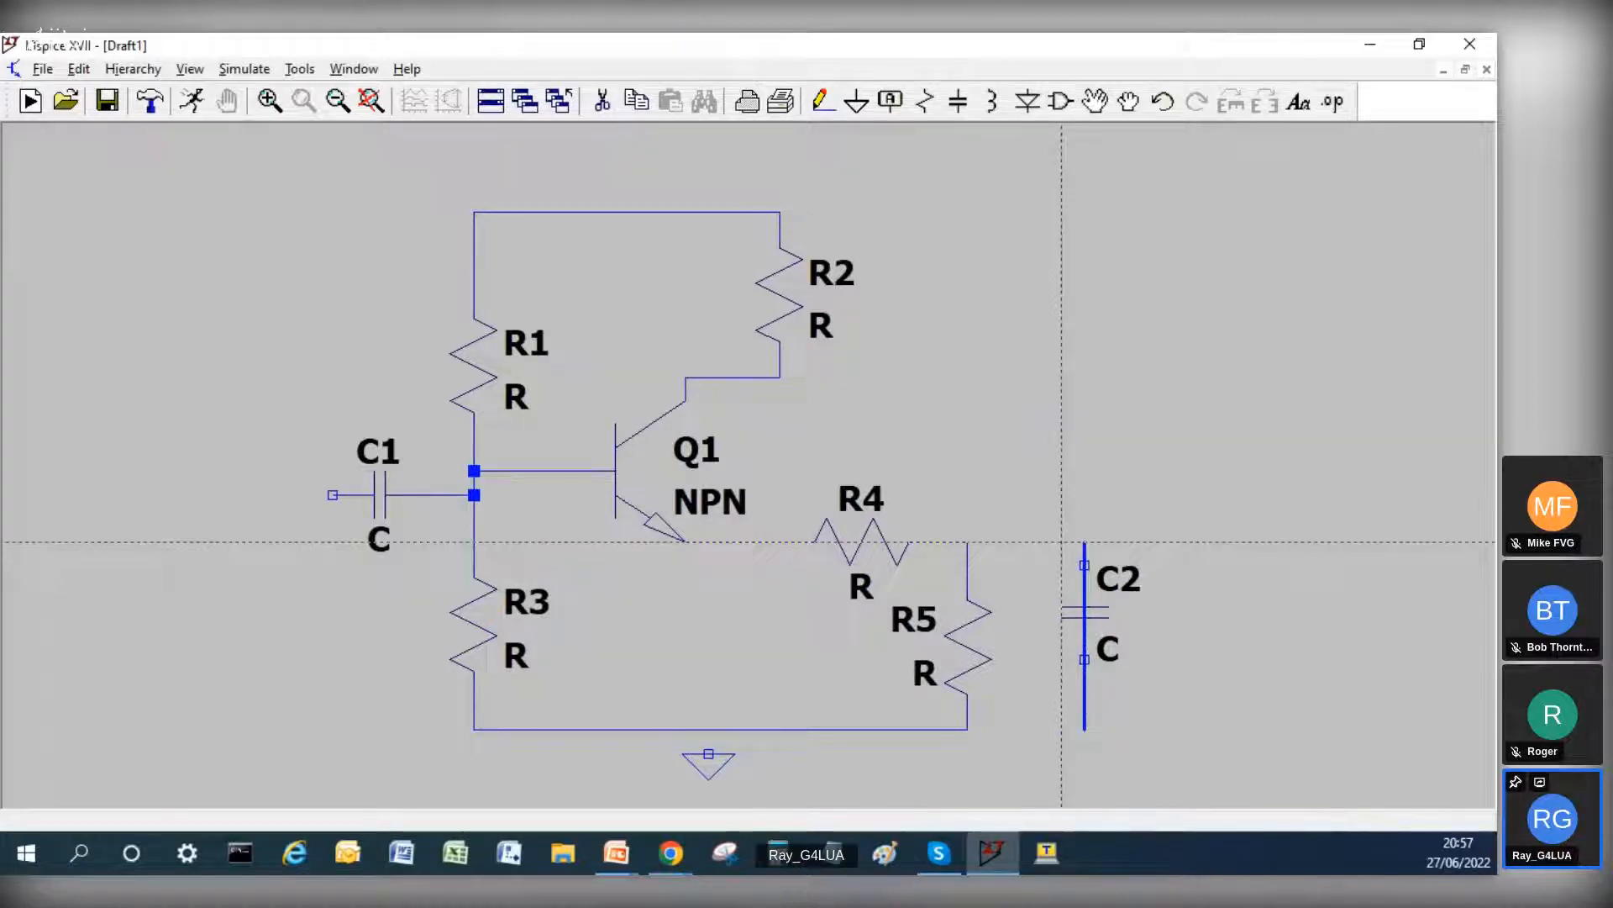
right_click(1084, 470)
left_click(1084, 471)
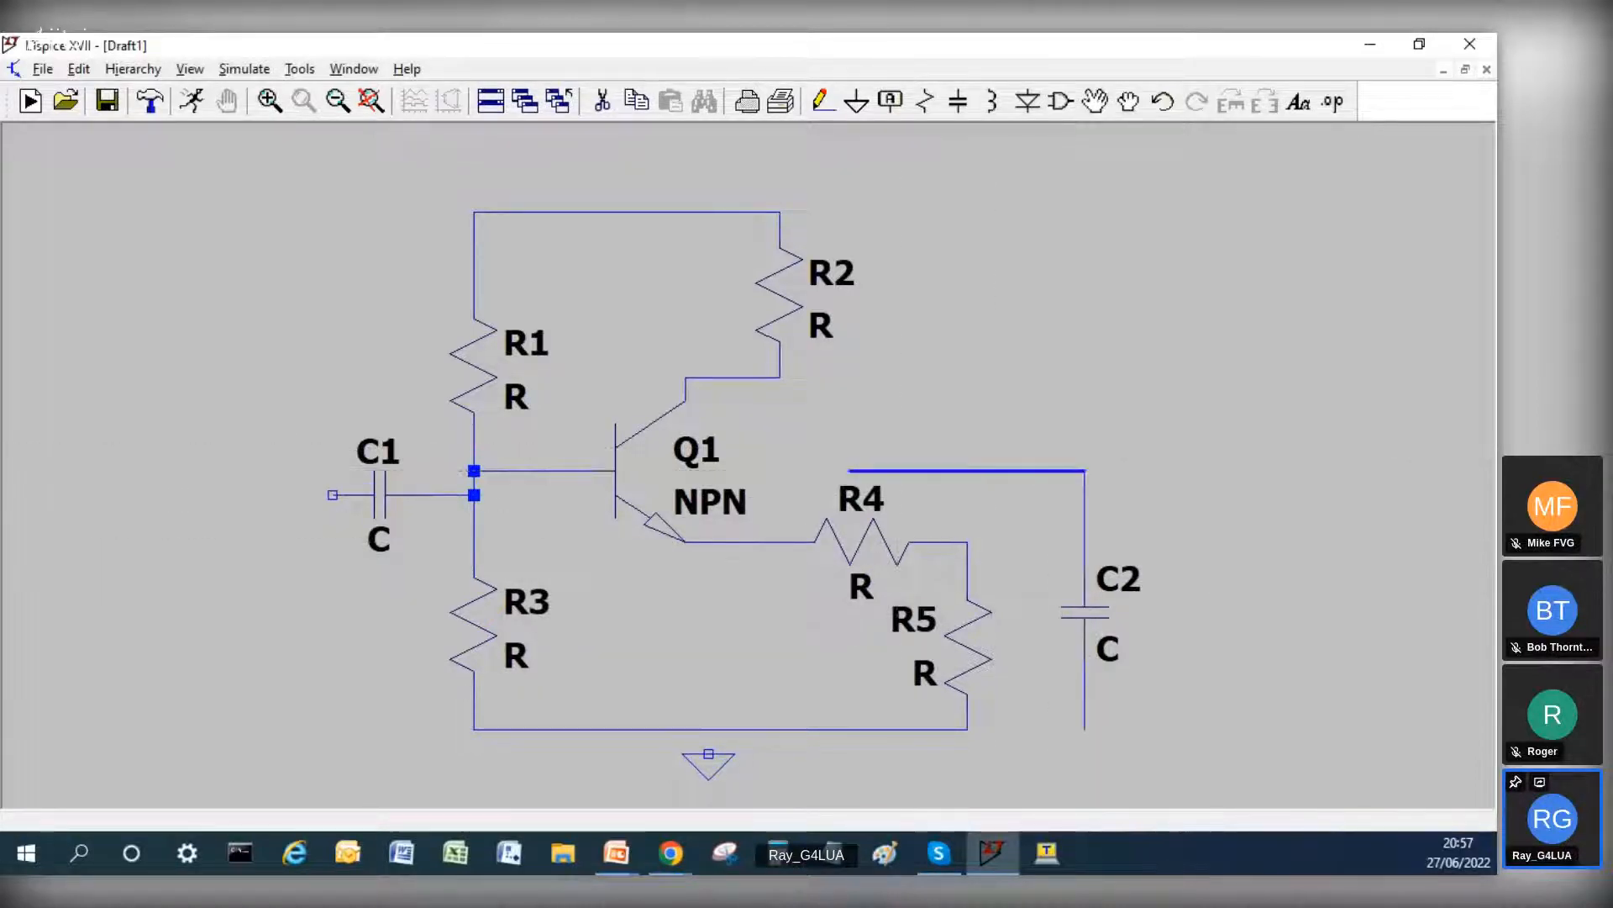
left_click(780, 542)
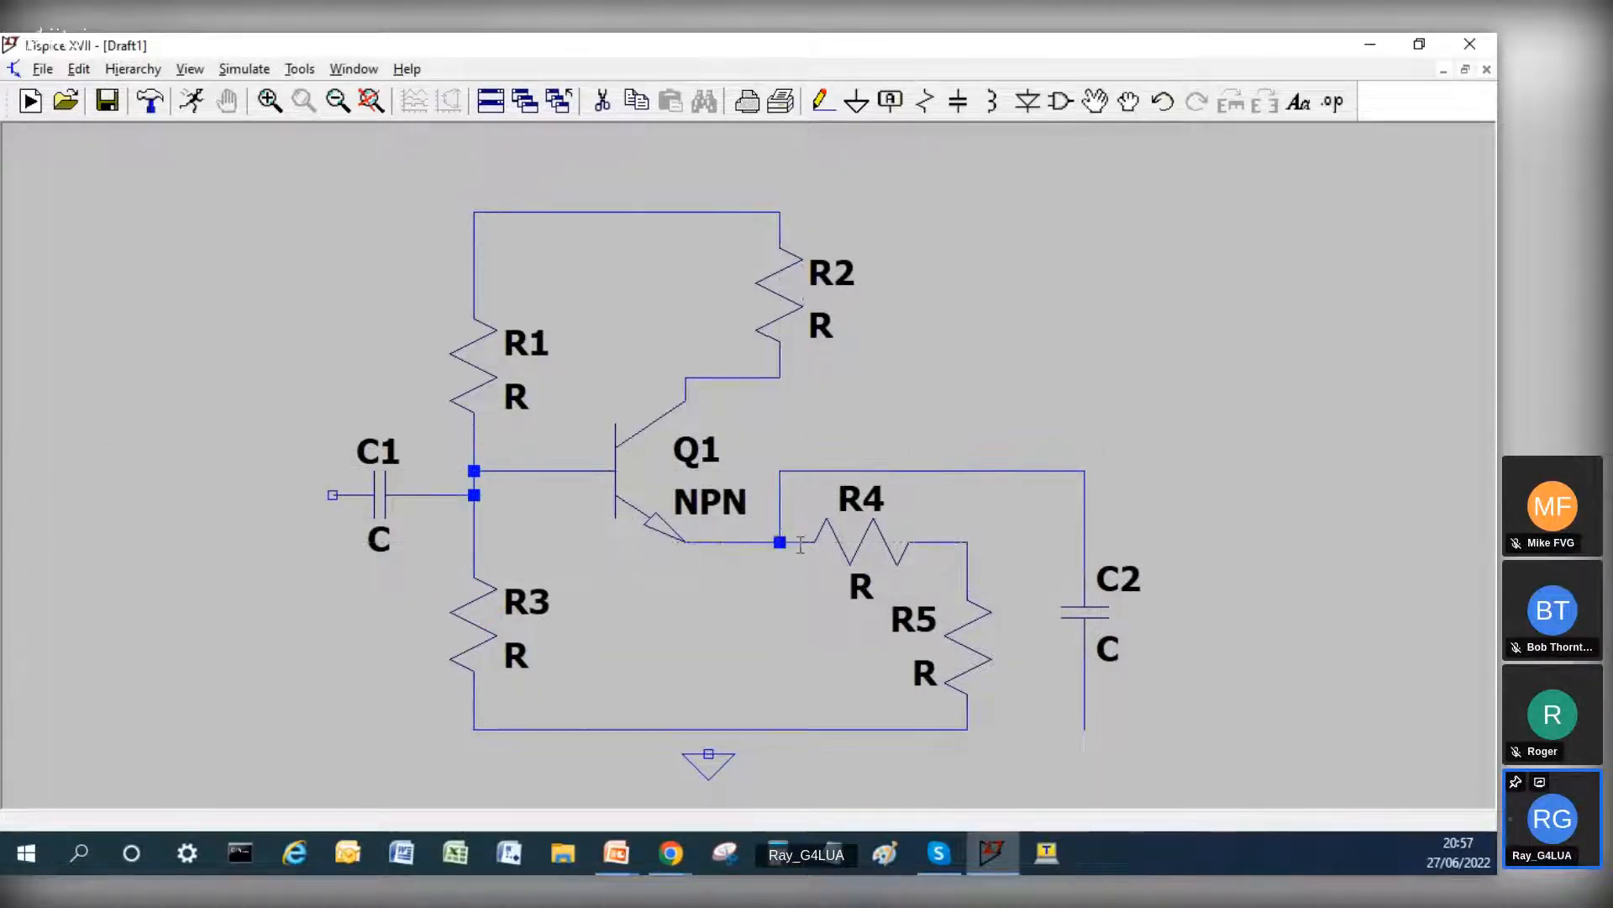
Step: Extend the ground line from R5 to the wire below C2 and connect the ground symbol to it
left_click(967, 729)
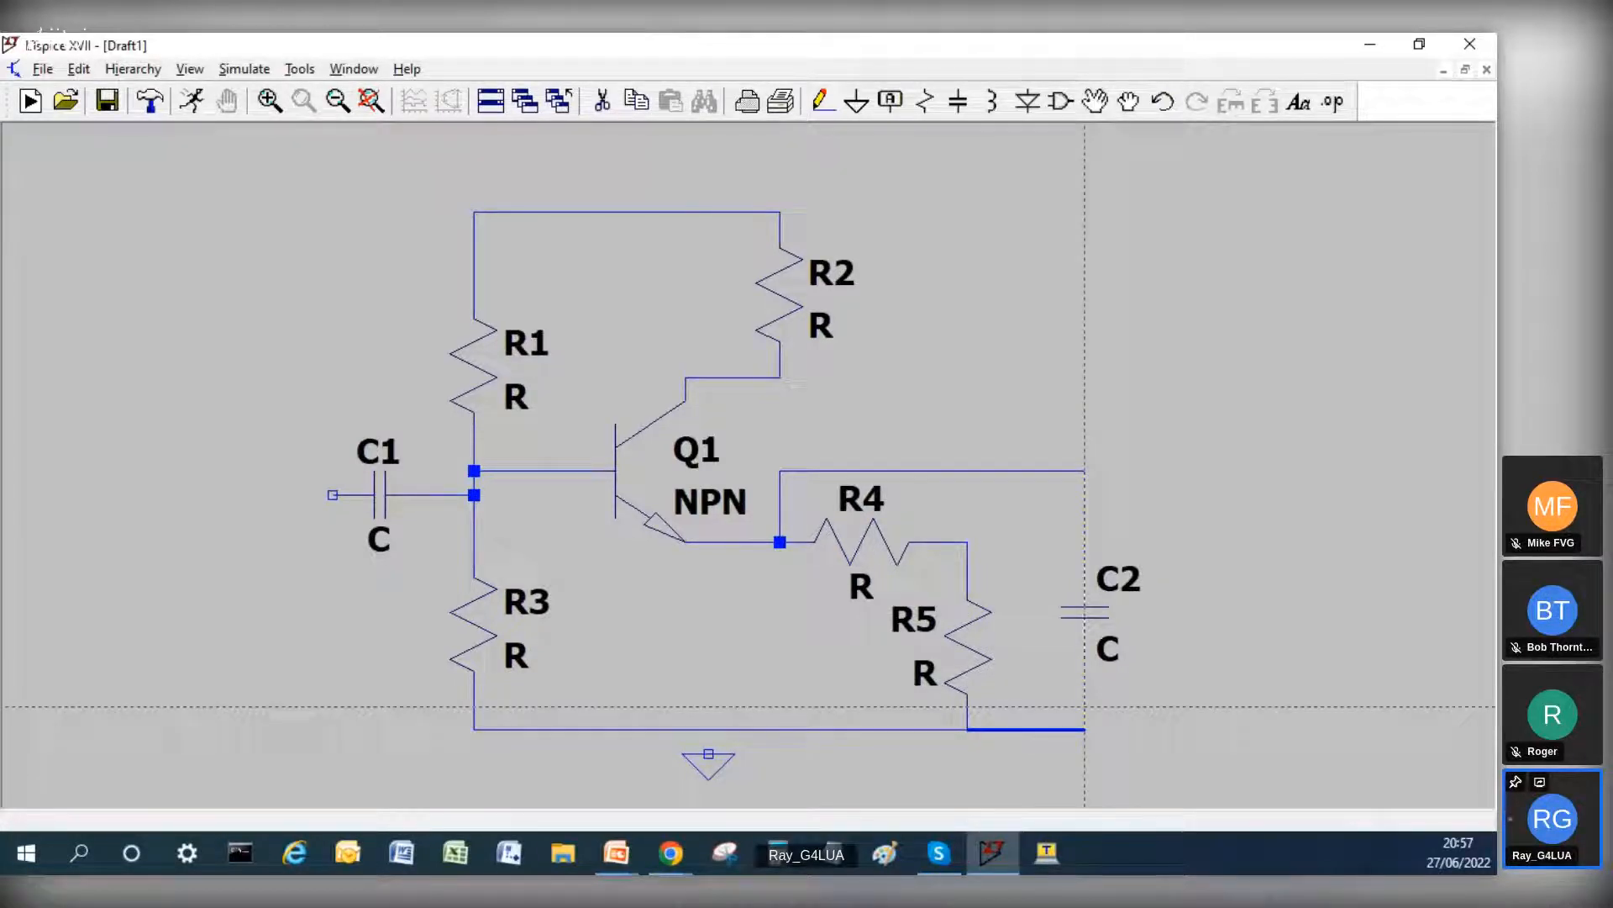
left_click(1084, 706)
left_click(708, 754)
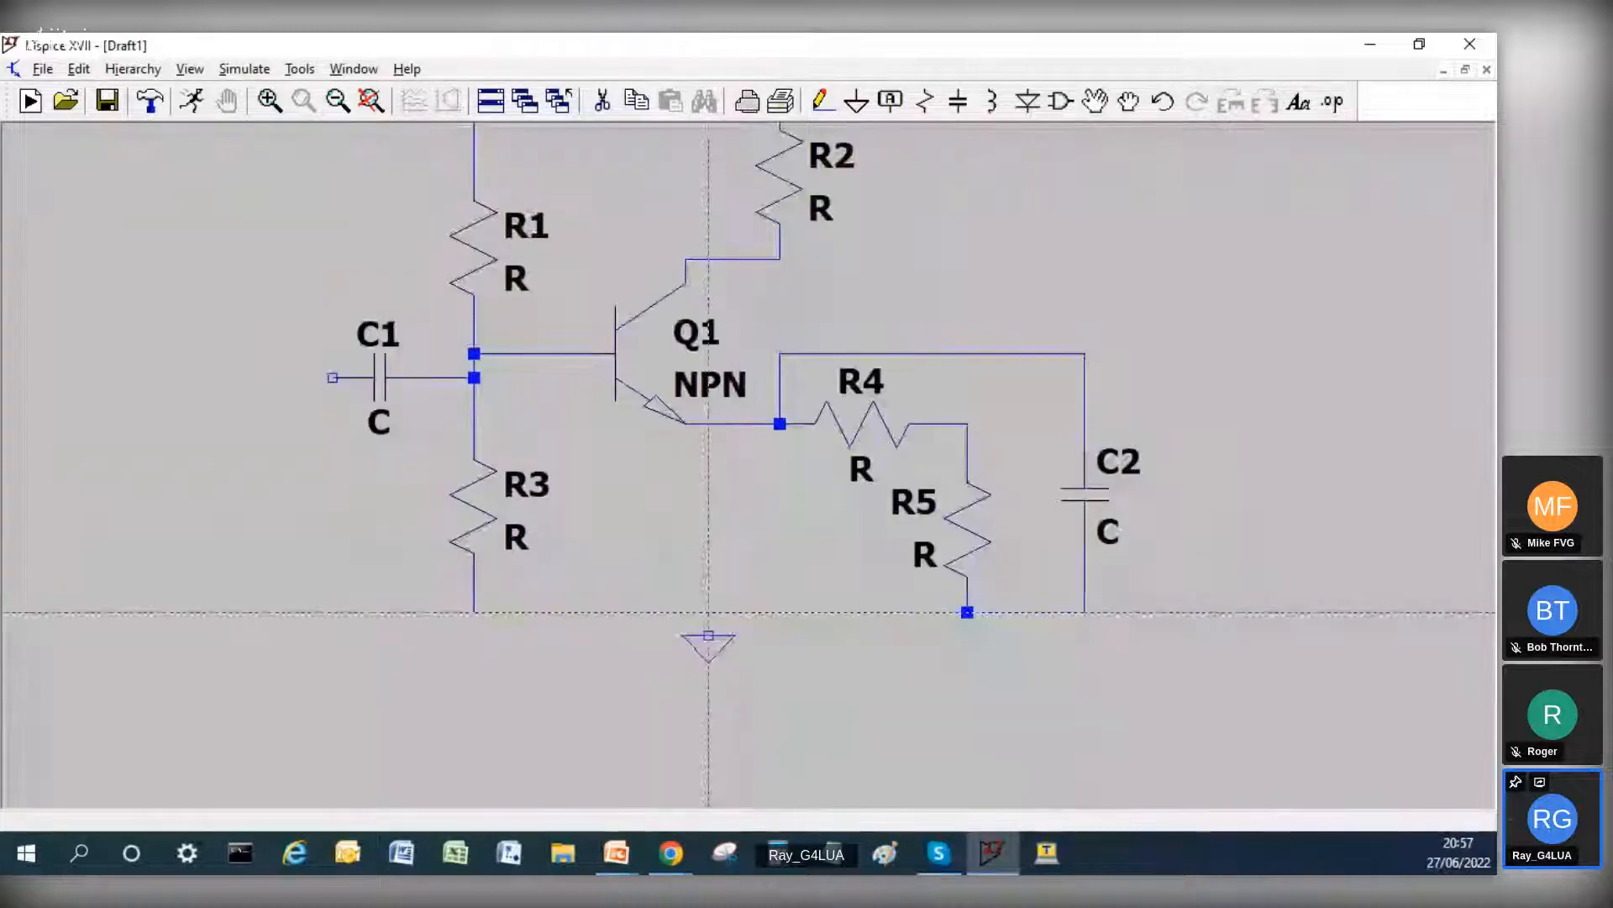
left_click(709, 612)
key("Escape")
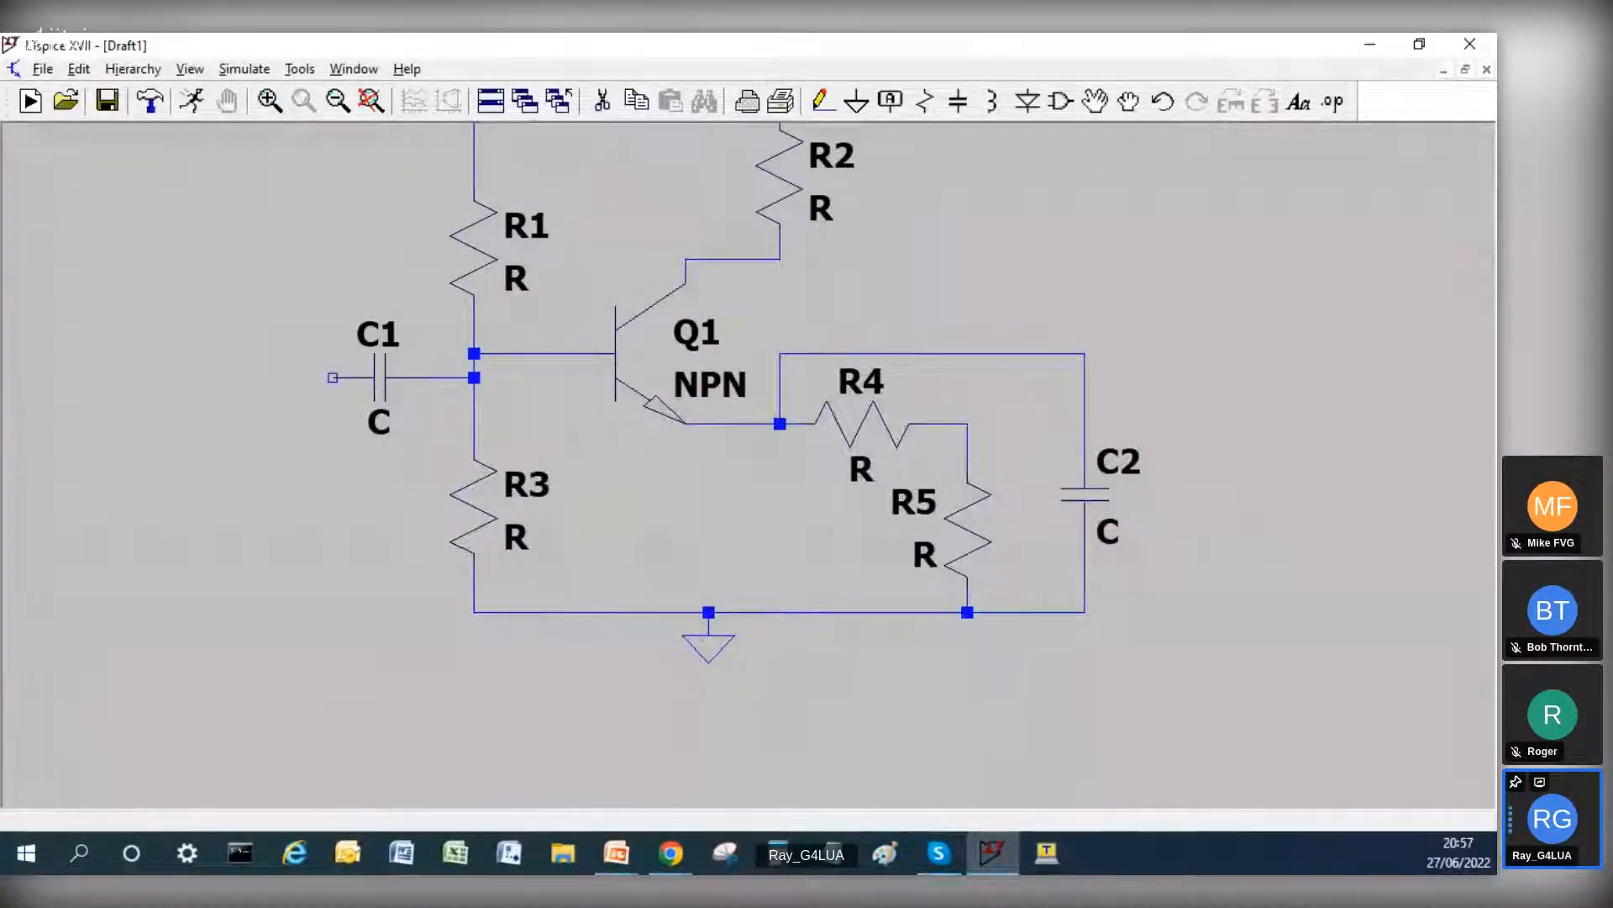
key("F3")
left_click(1084, 353)
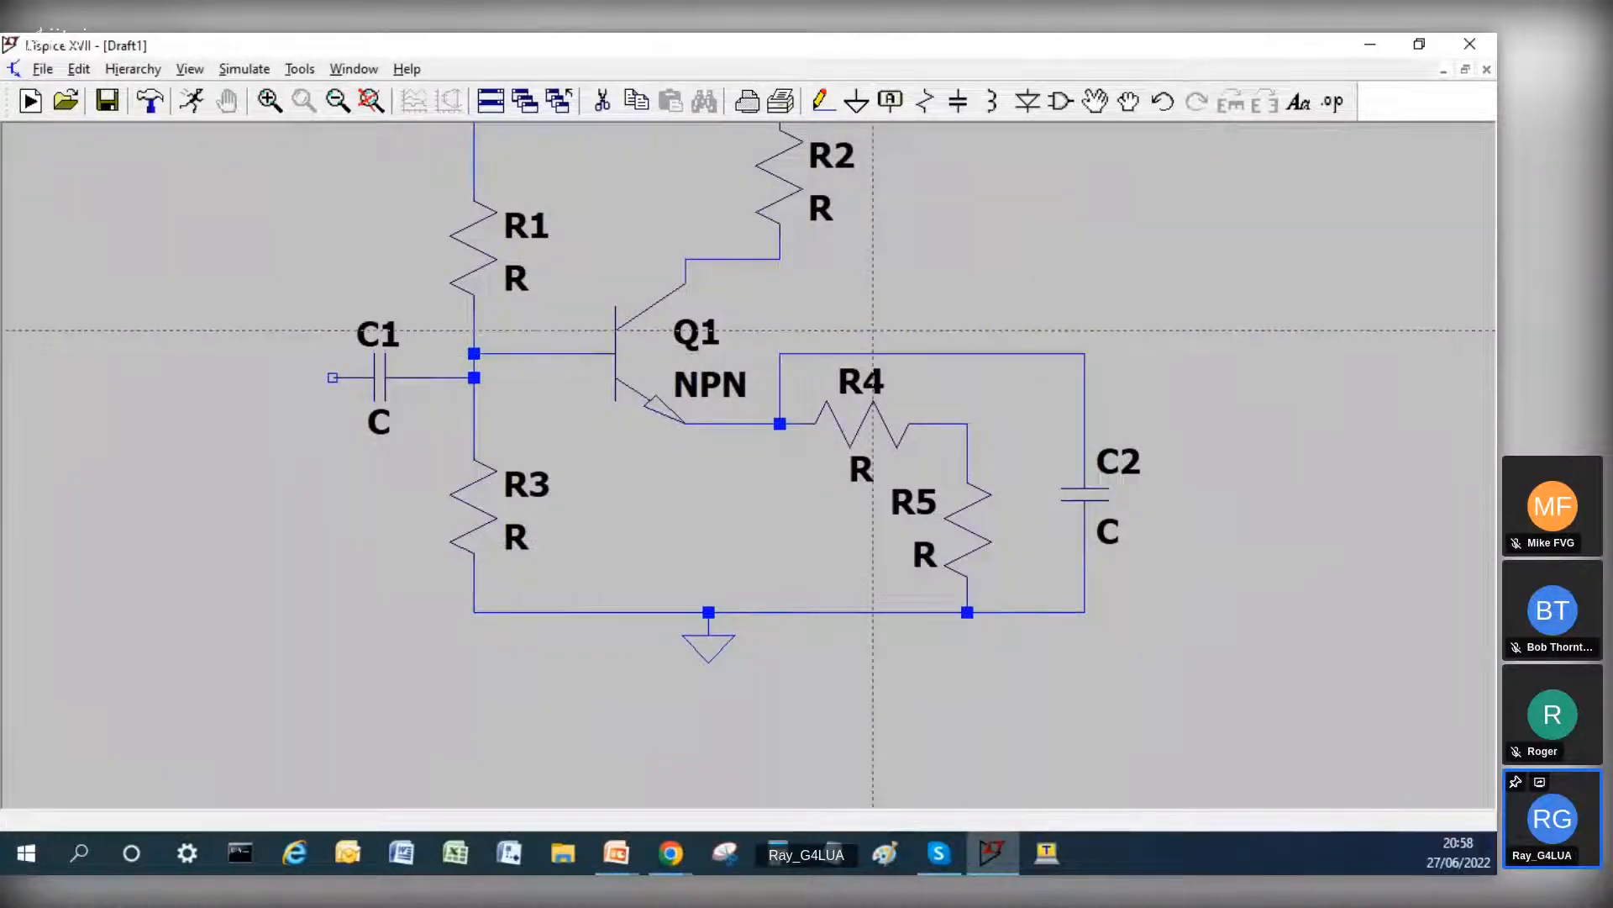
Step: Place two voltage sources, one below and left of capacitor C1 and the other to the right of R2
key("Escape")
left_click_drag(886, 260, 871, 357)
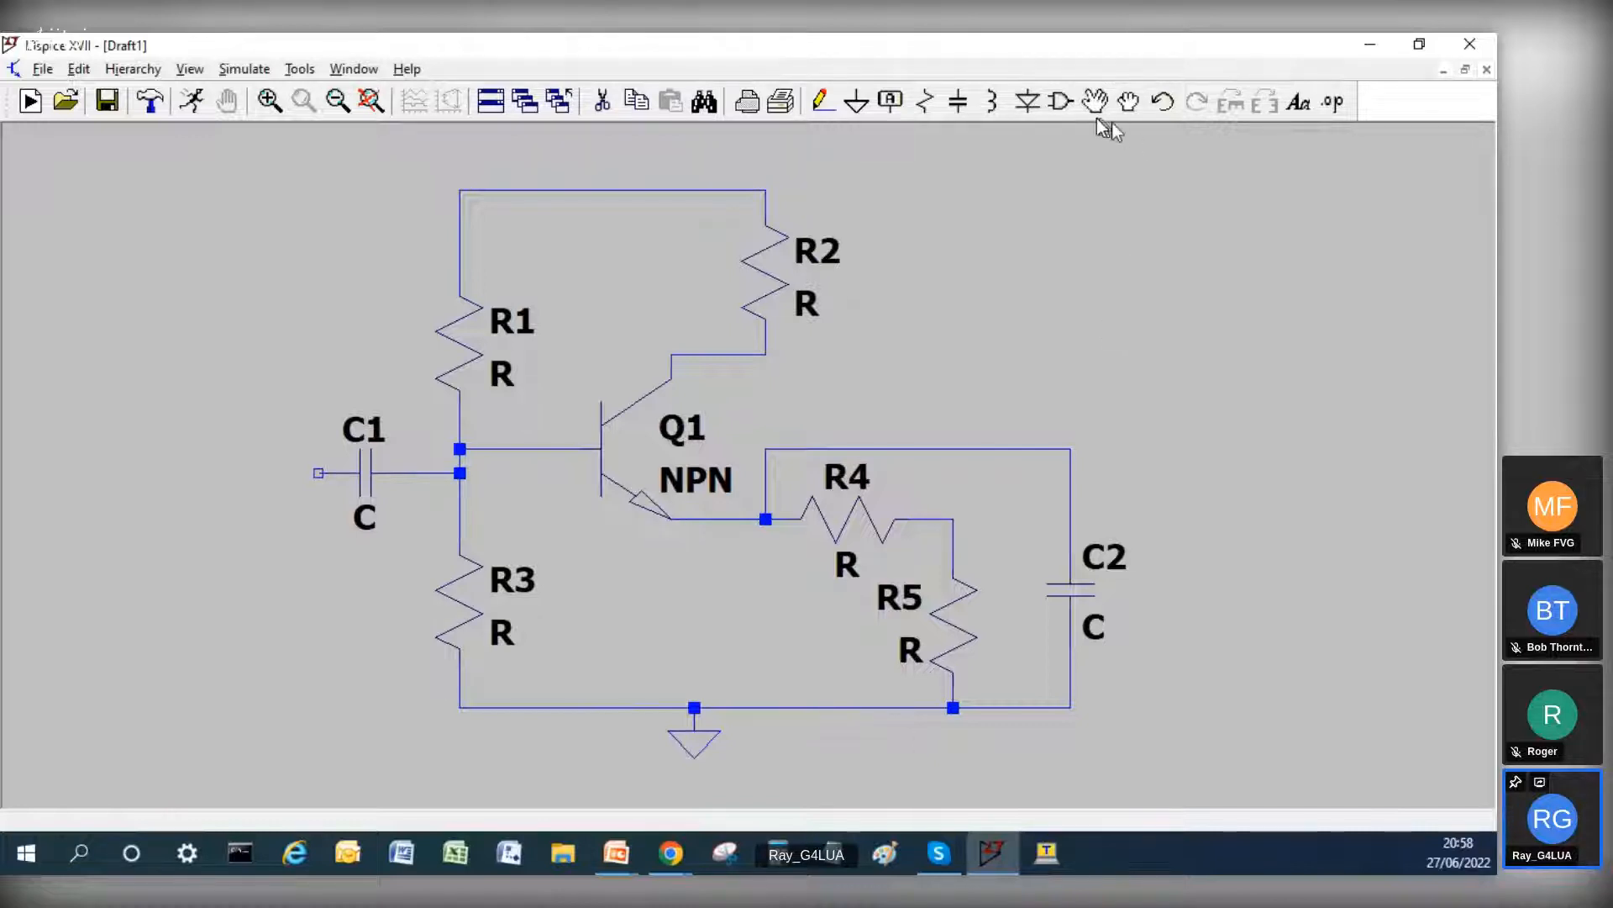
left_click(1067, 104)
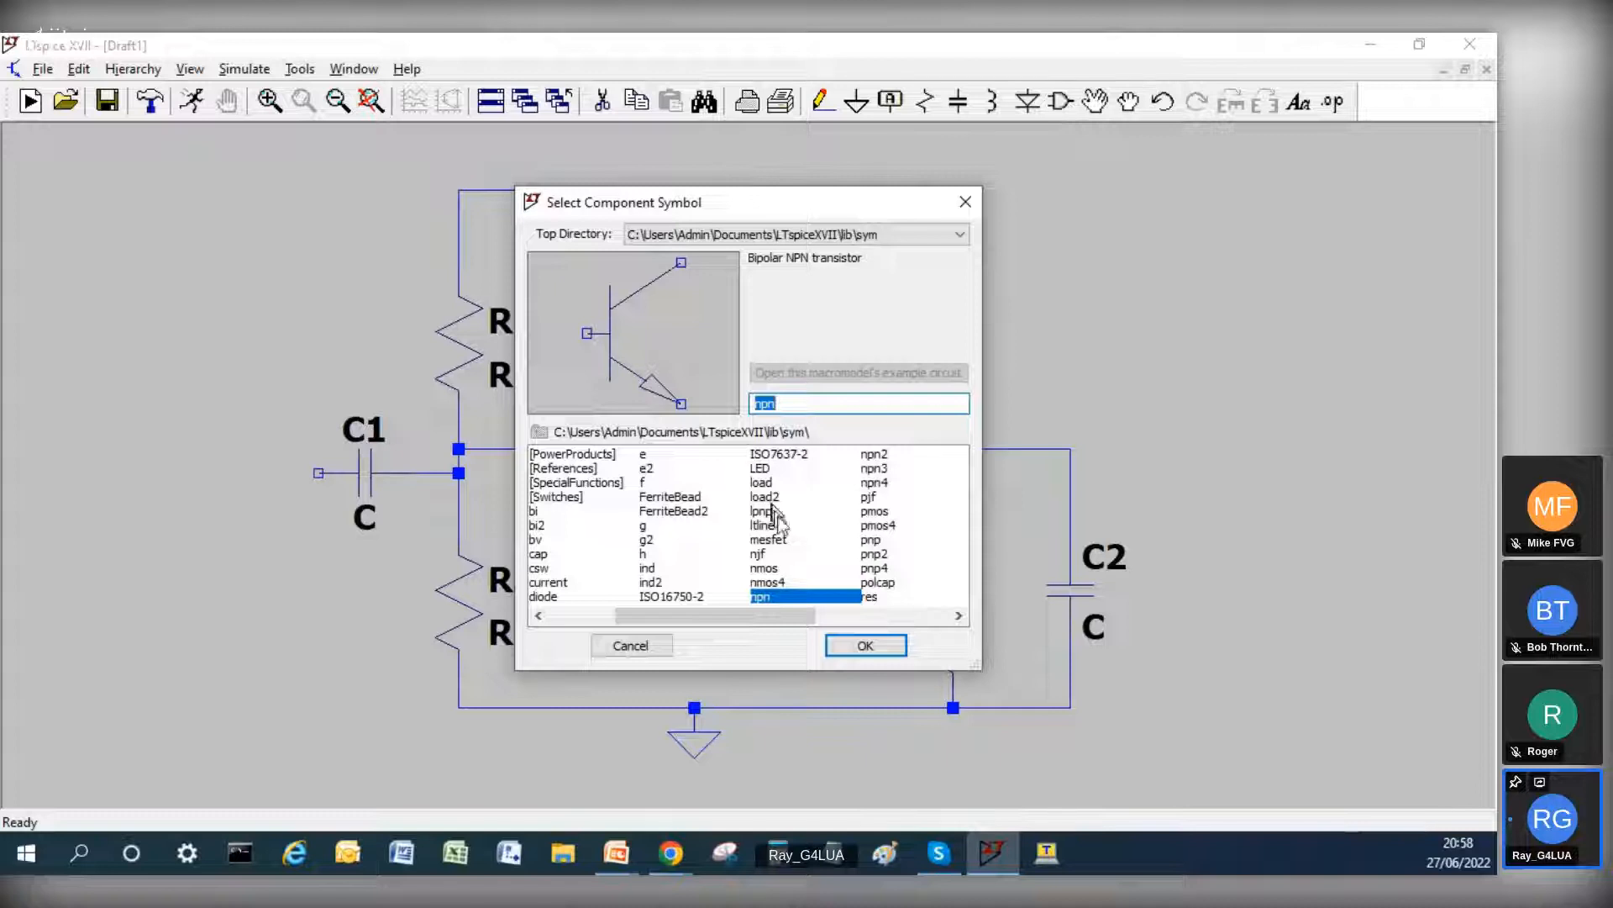
left_click_drag(769, 614, 813, 613)
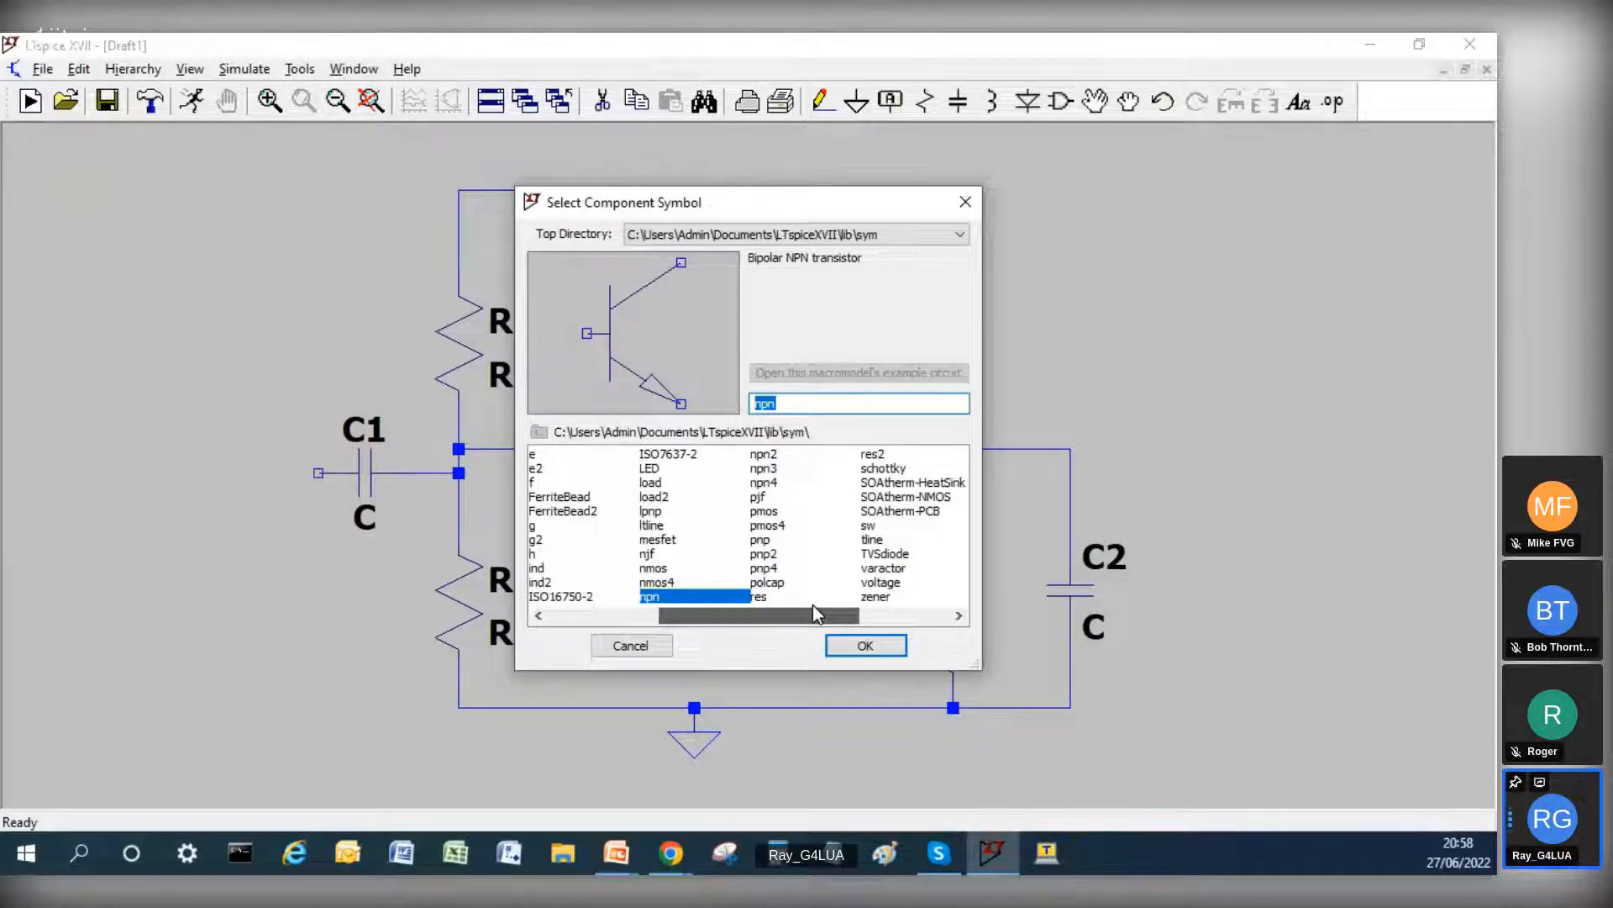
left_click_drag(814, 605, 814, 605)
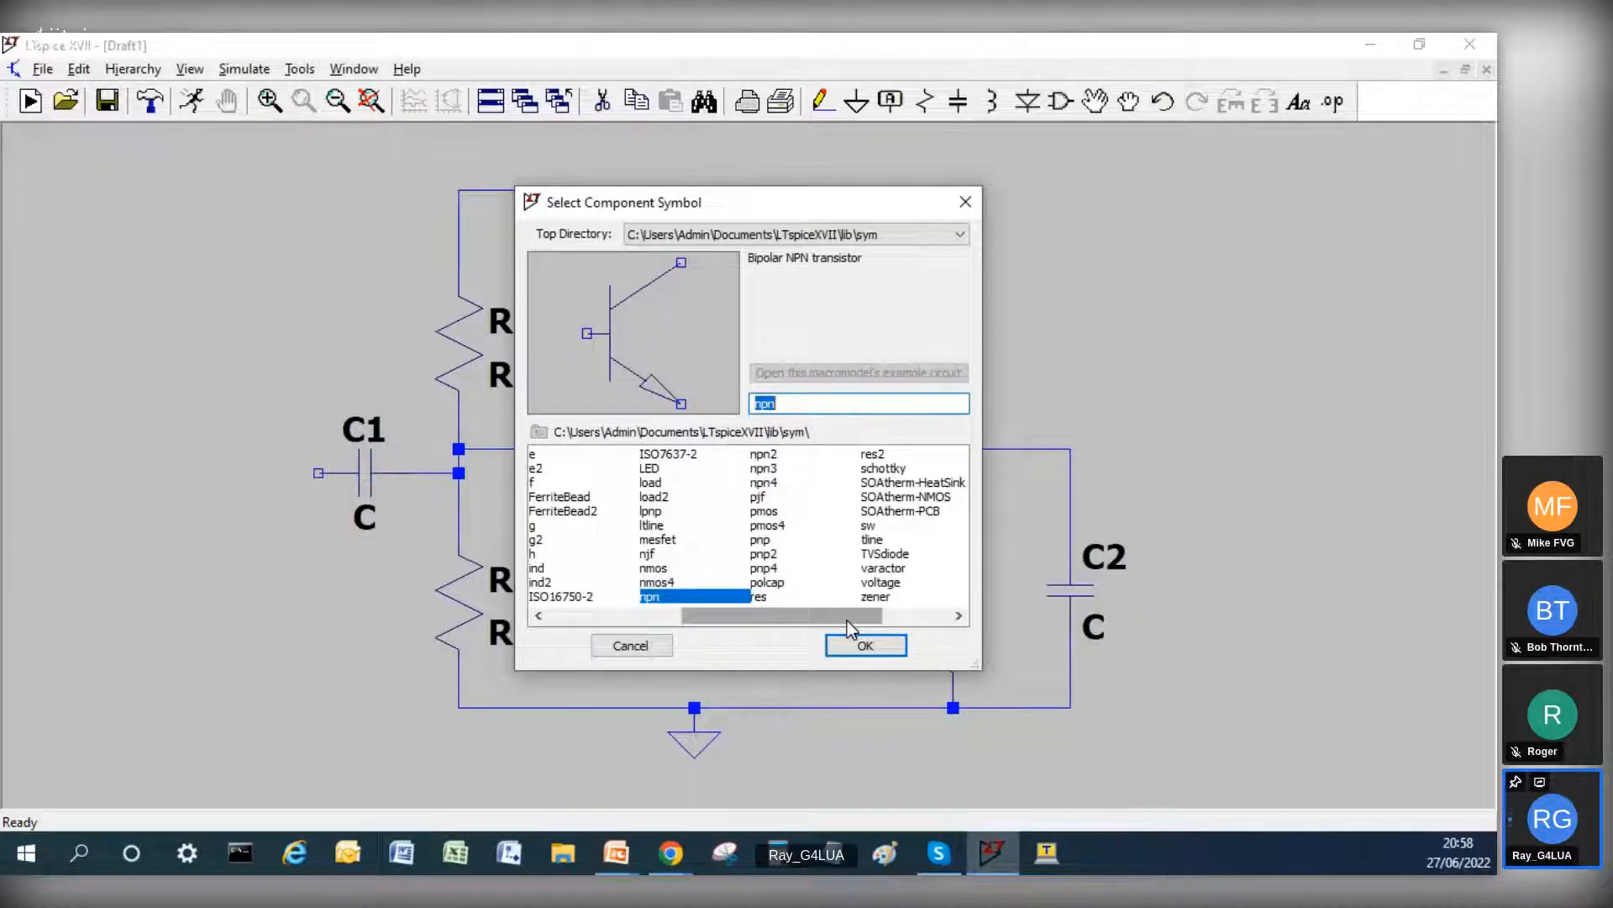
left_click(877, 582)
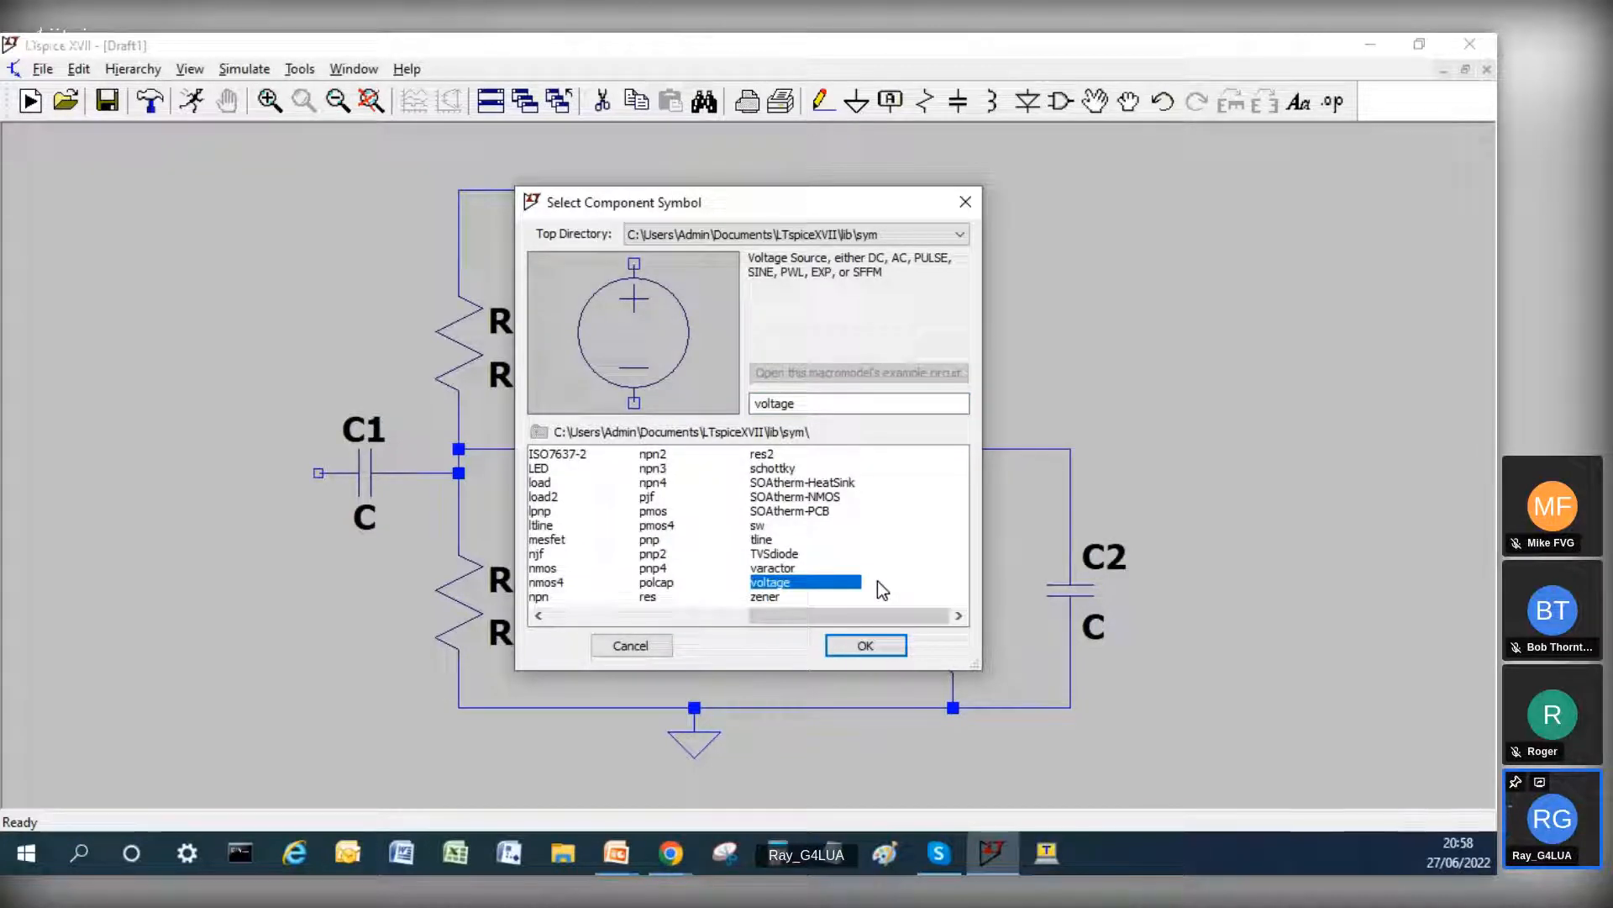
left_click(866, 646)
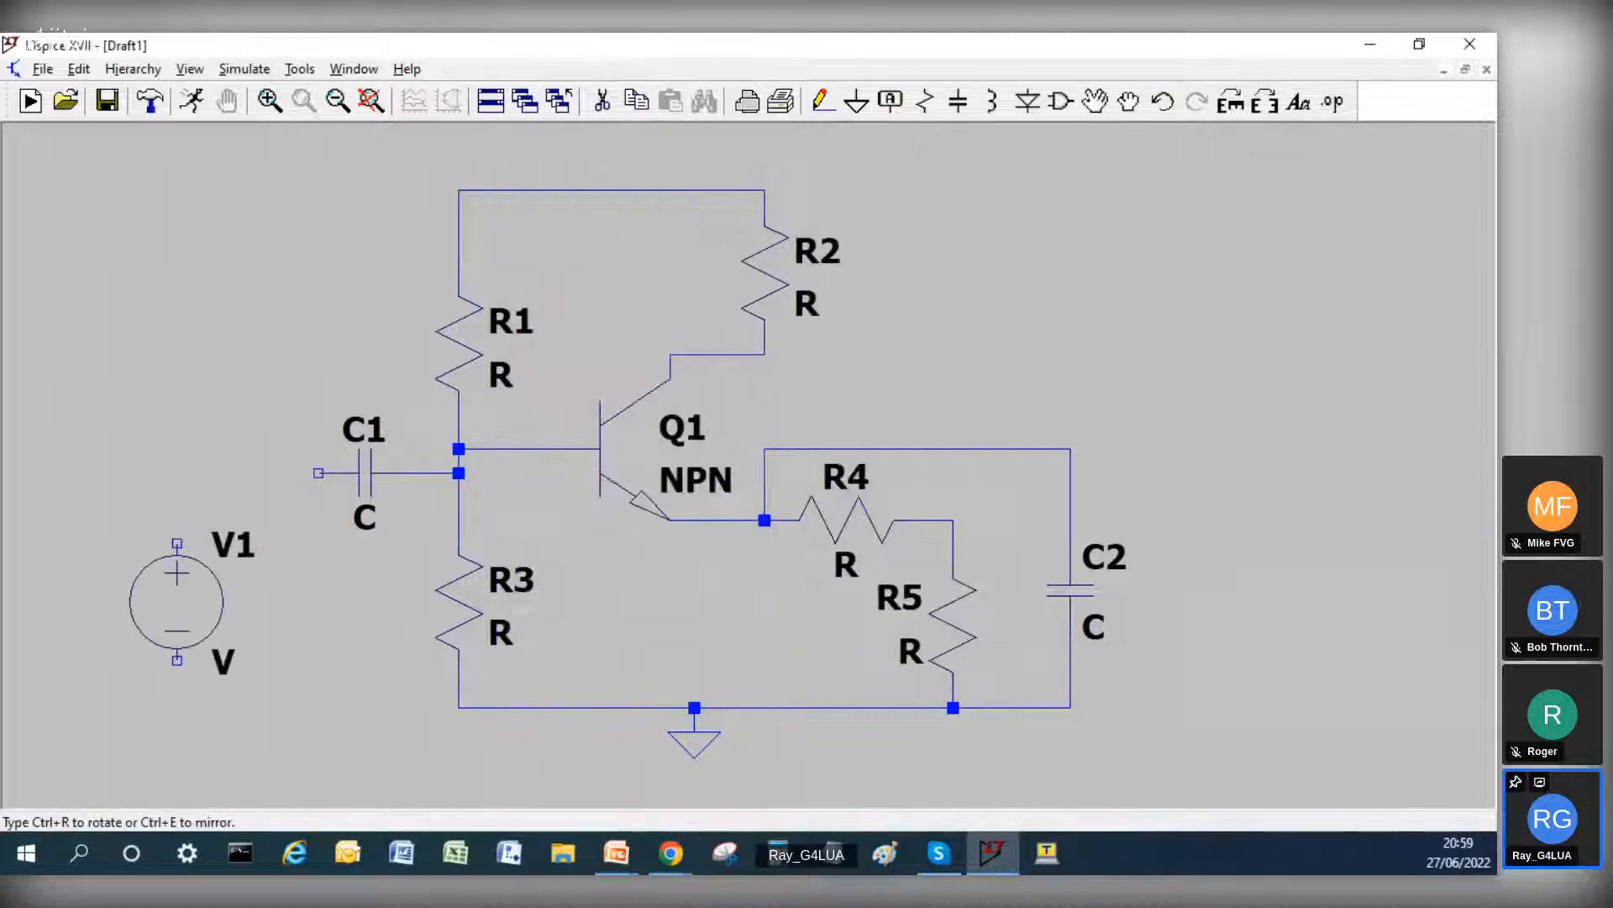
left_click(176, 602)
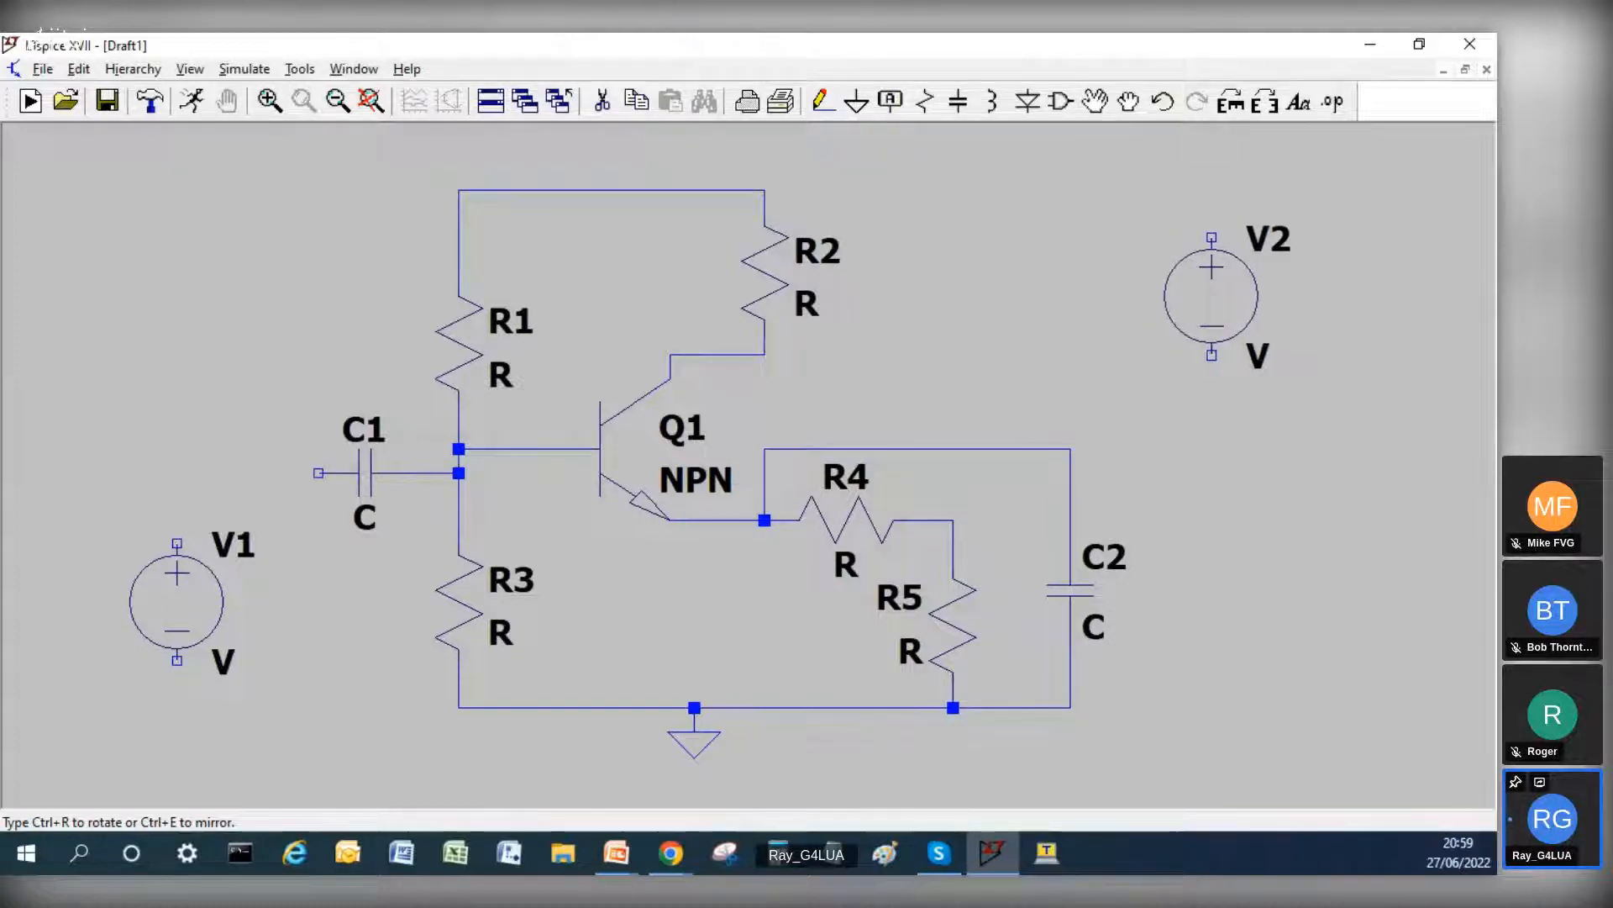
left_click(1210, 272)
key("Escape")
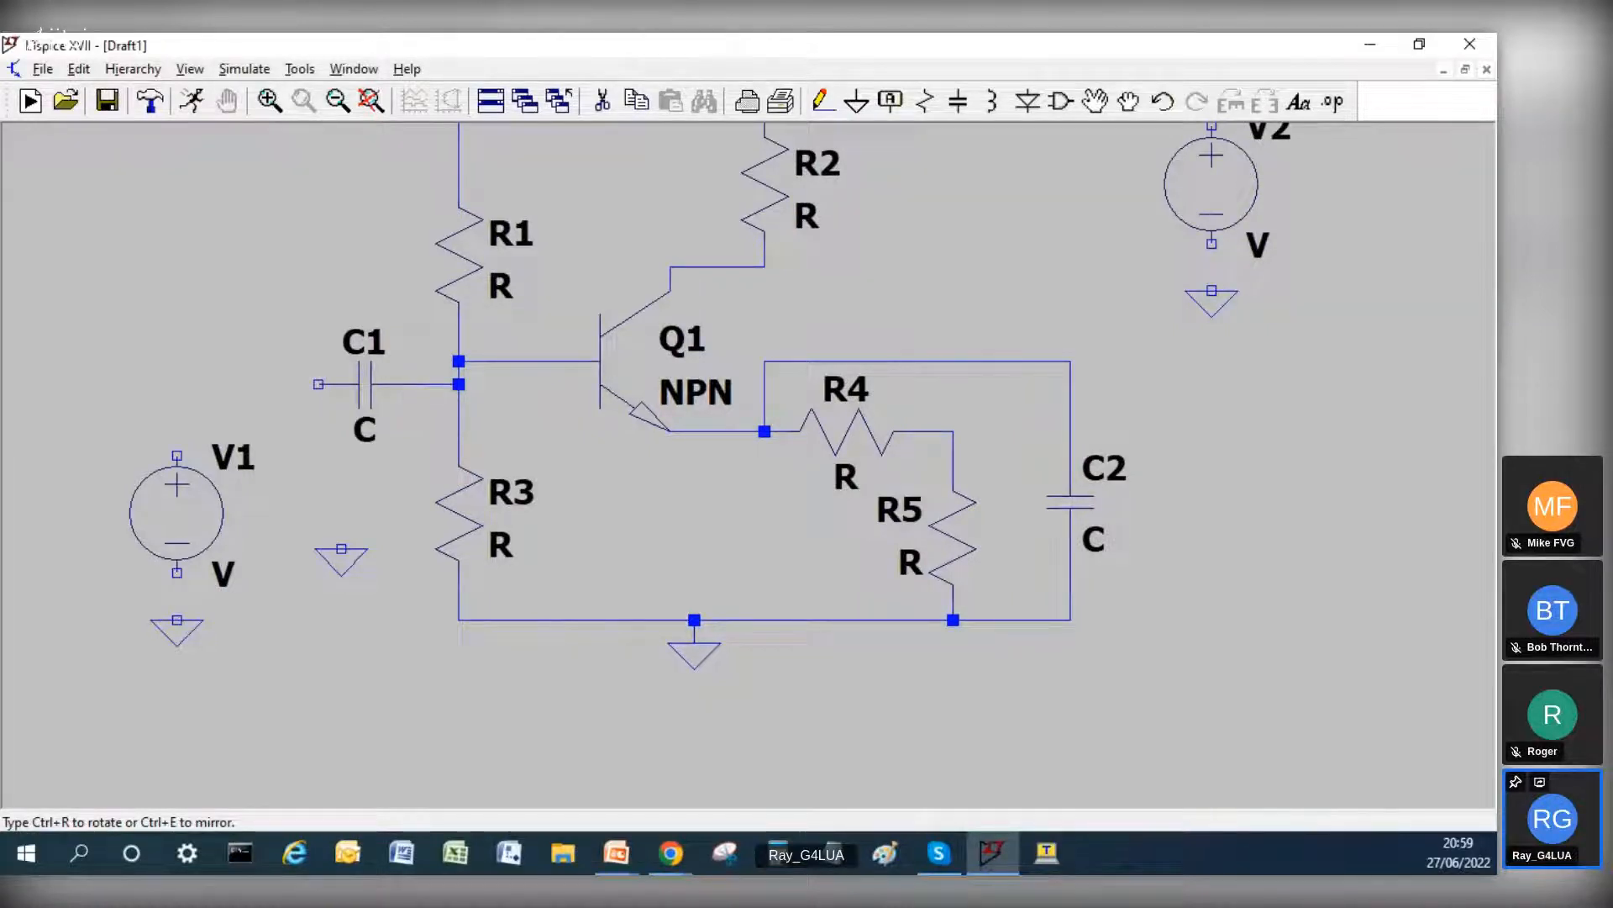
Step: Wire vertically through V2, from a short stub above its positive terminal down to the ground symbol beneath it
scroll(651, 255, "down", 2)
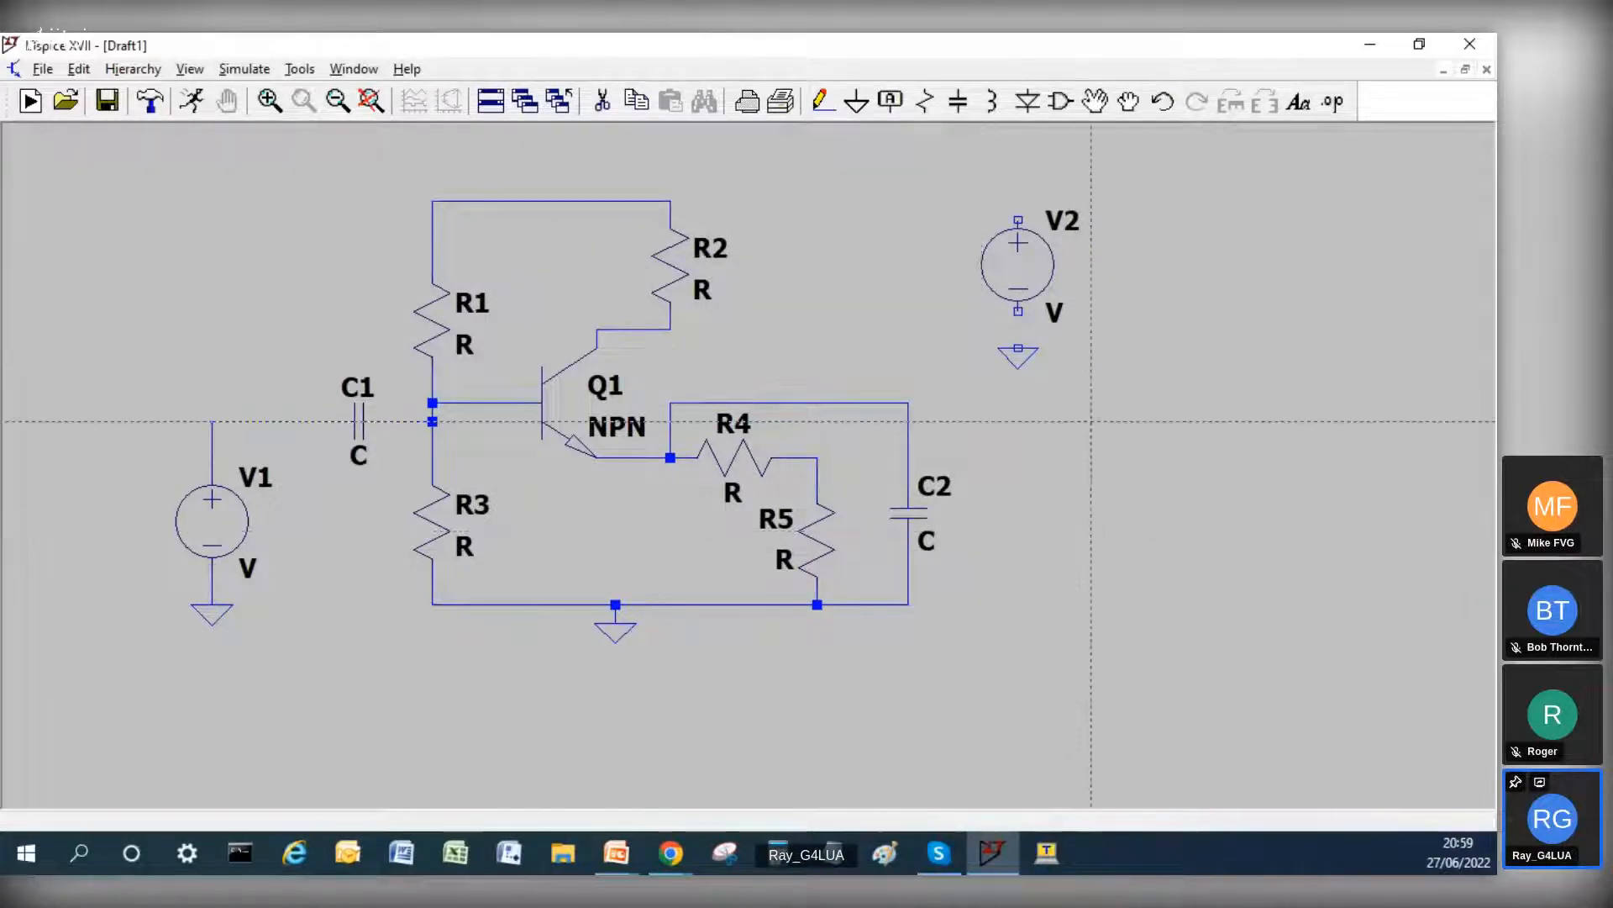
left_click(1018, 182)
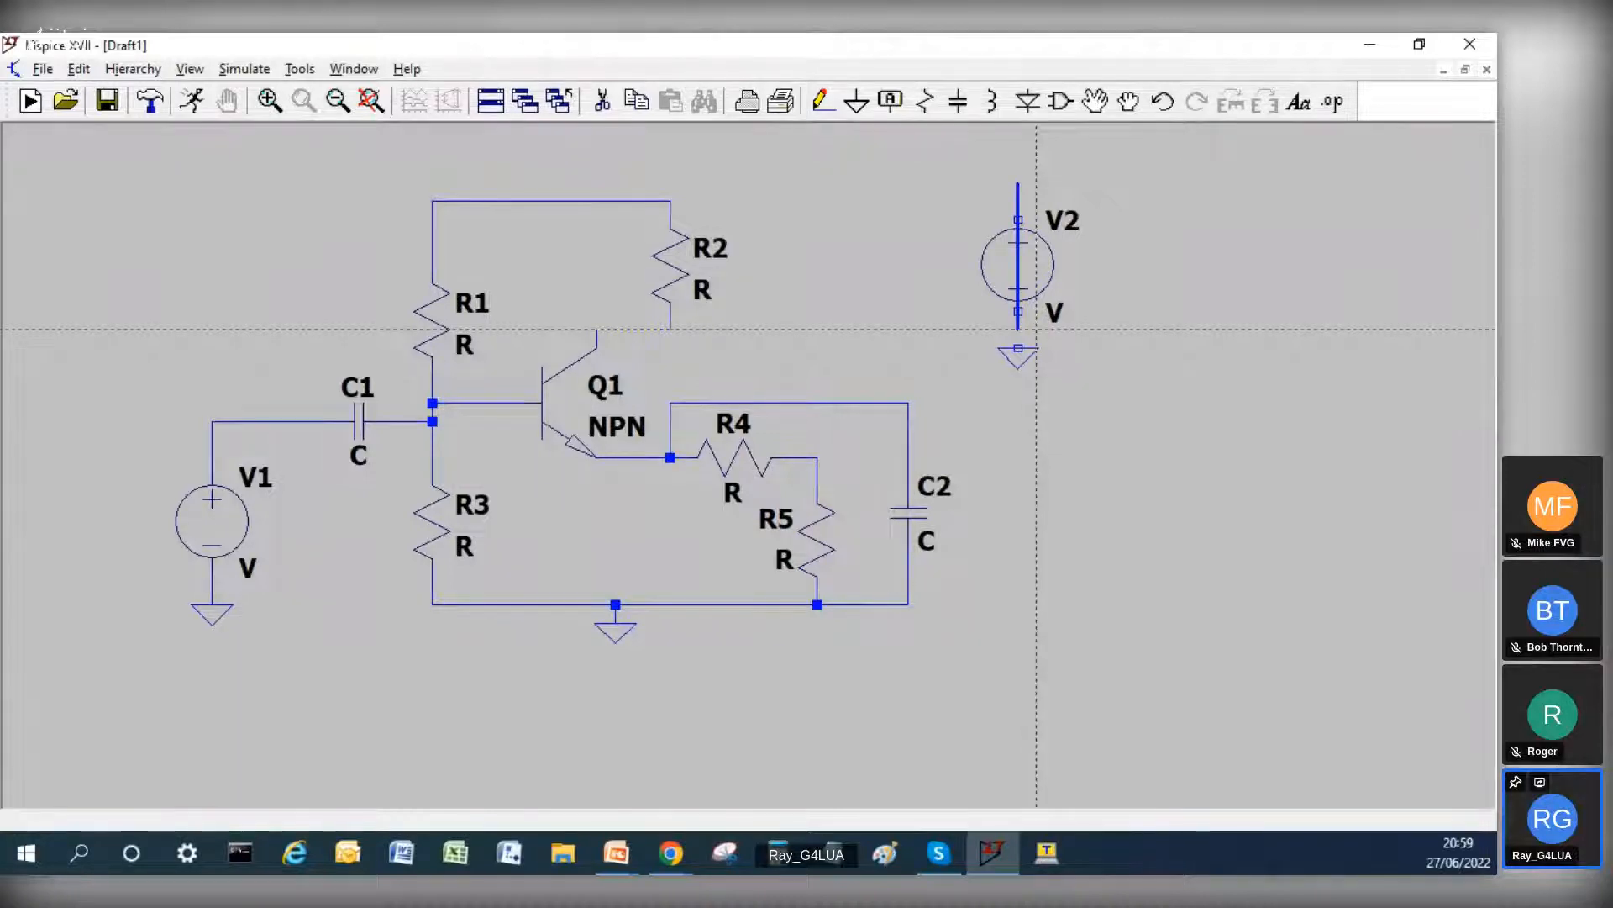
key("Escape")
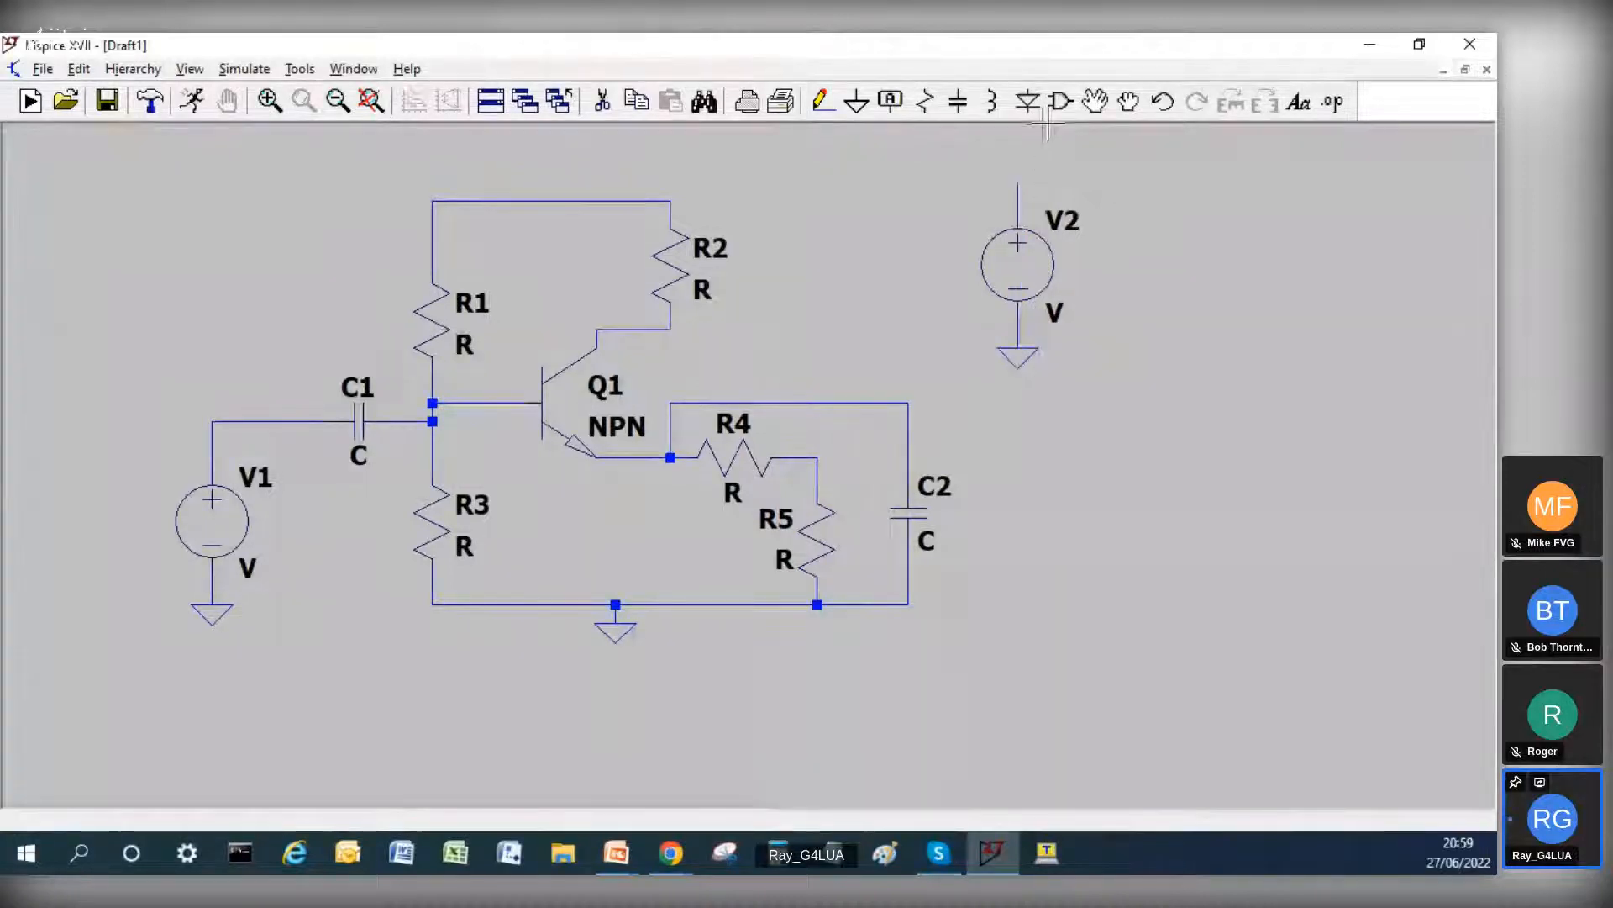
Step: Label the supply rail beside R2 and the wire above V2 with the net name +6V
left_click(888, 102)
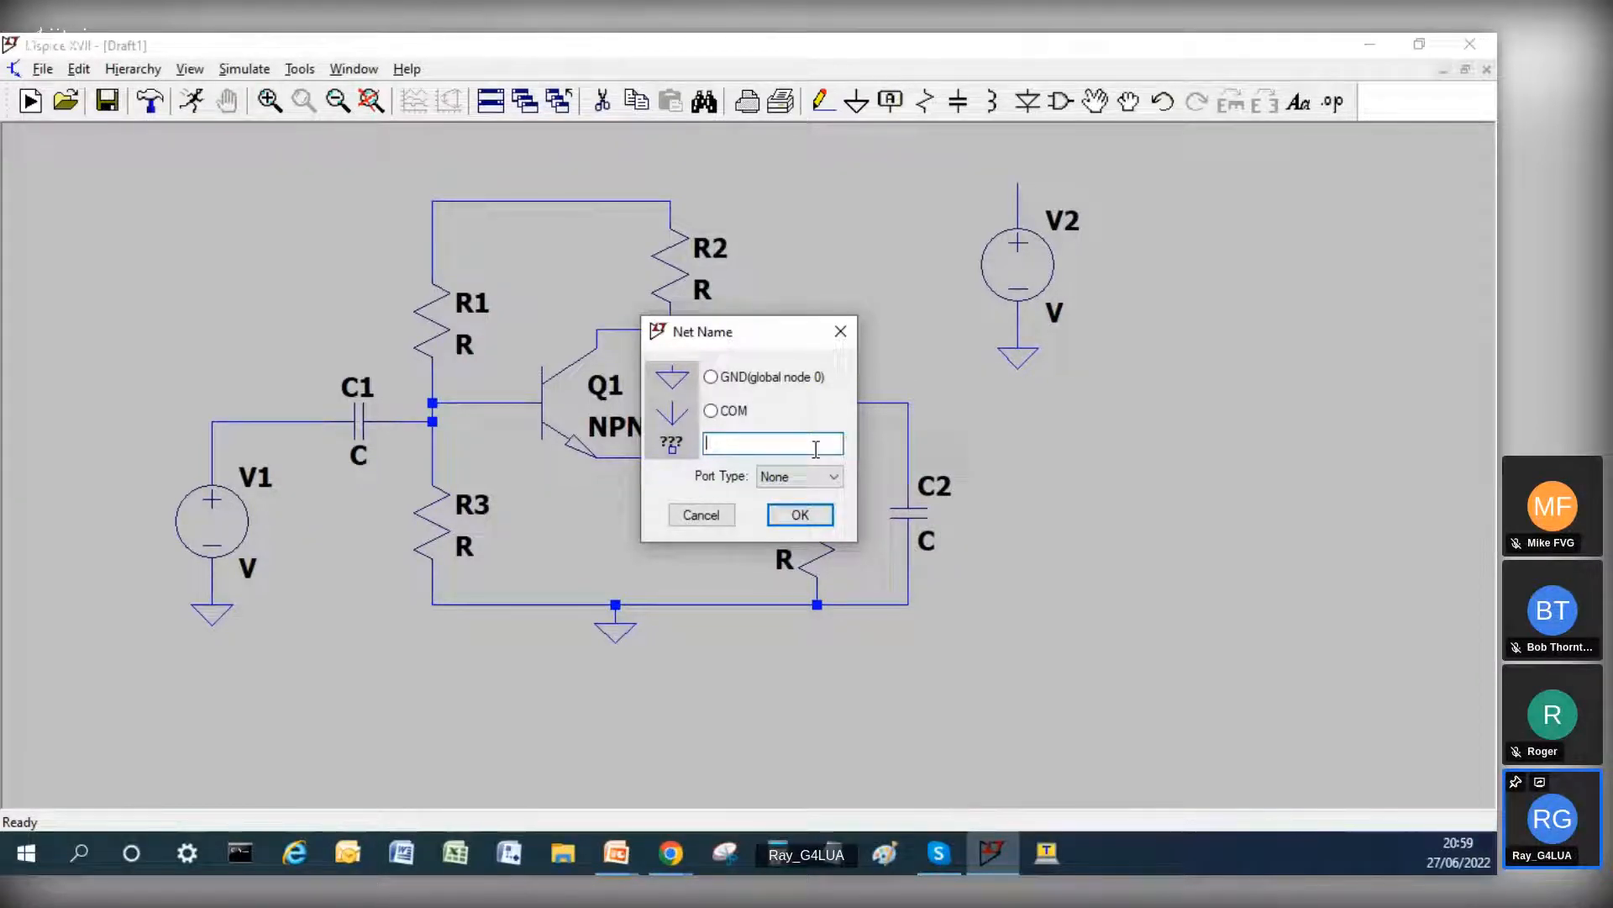
type("+6V")
key("Return")
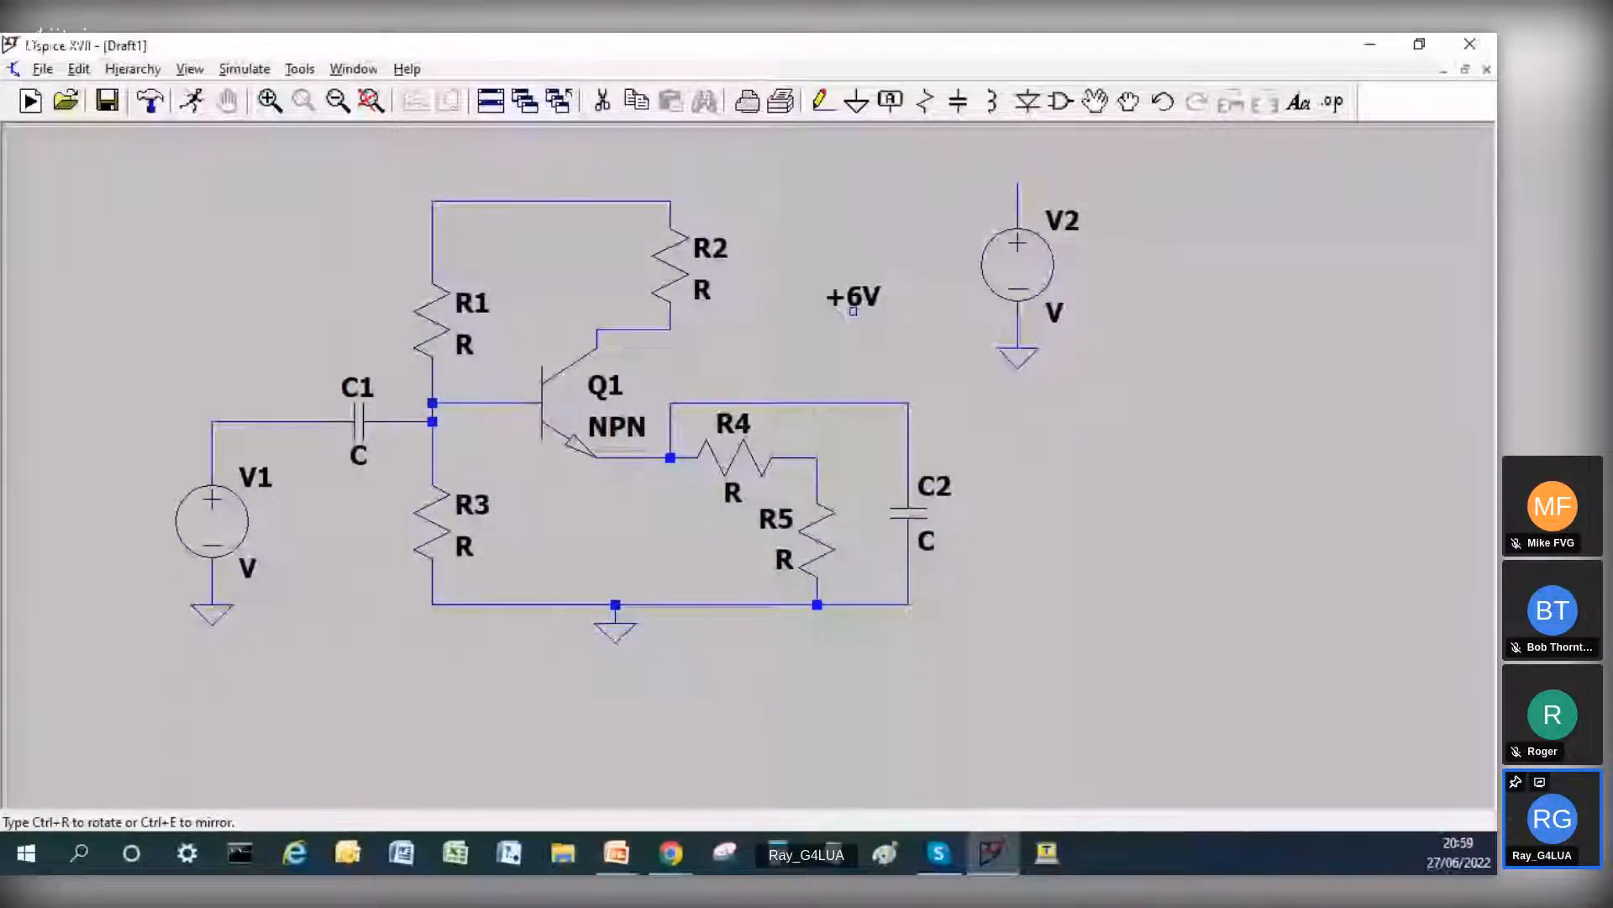
left_click(652, 200)
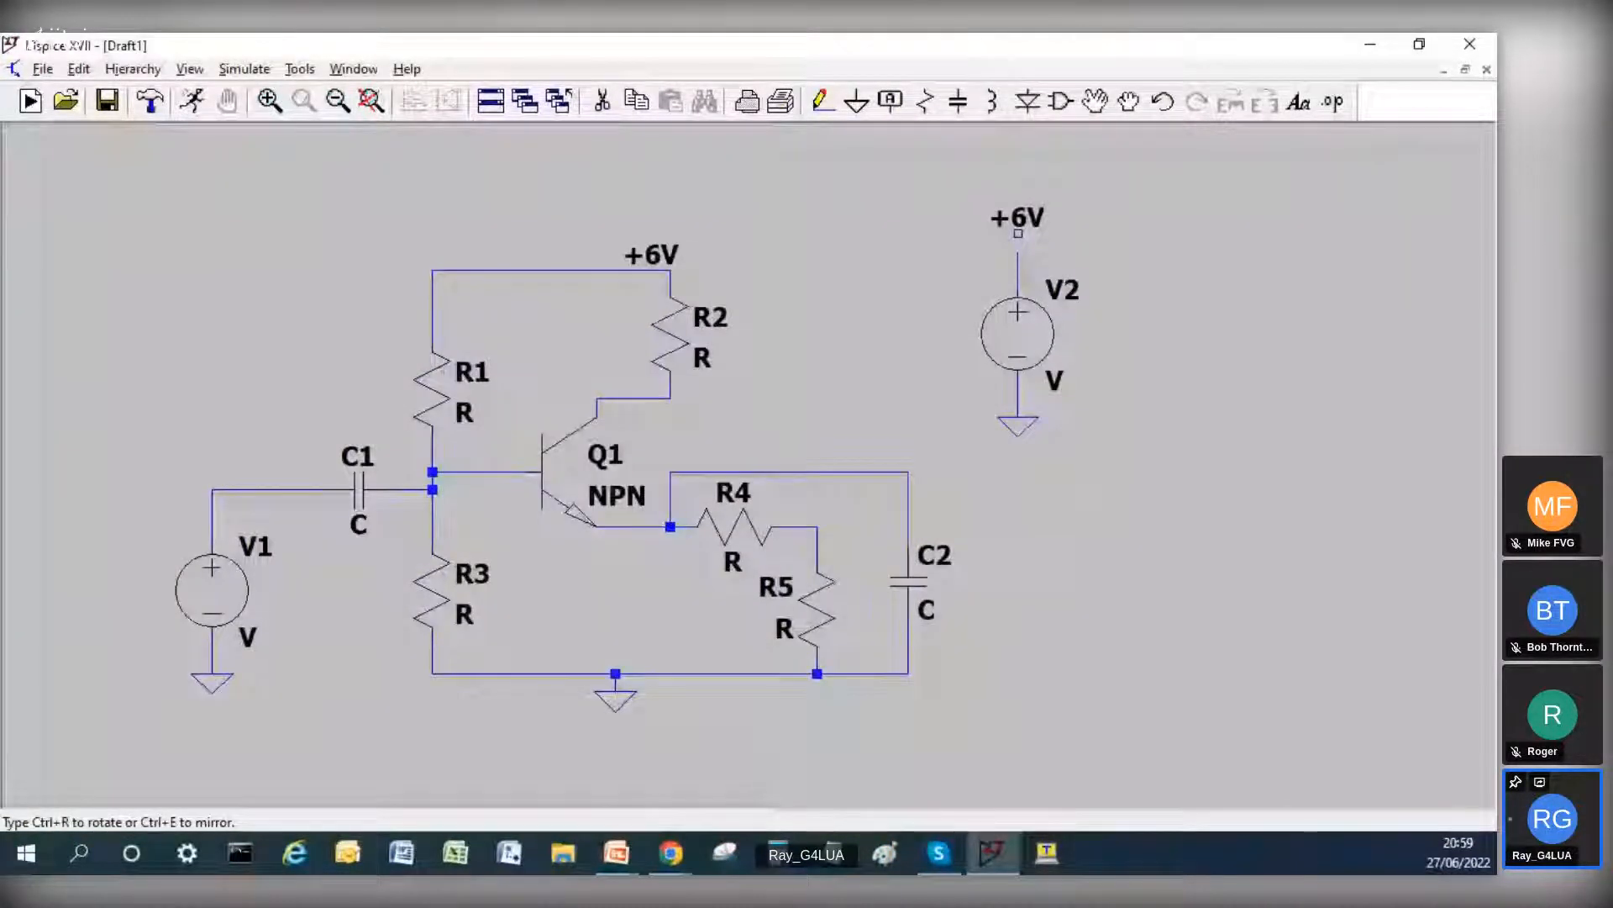
left_click(1017, 243)
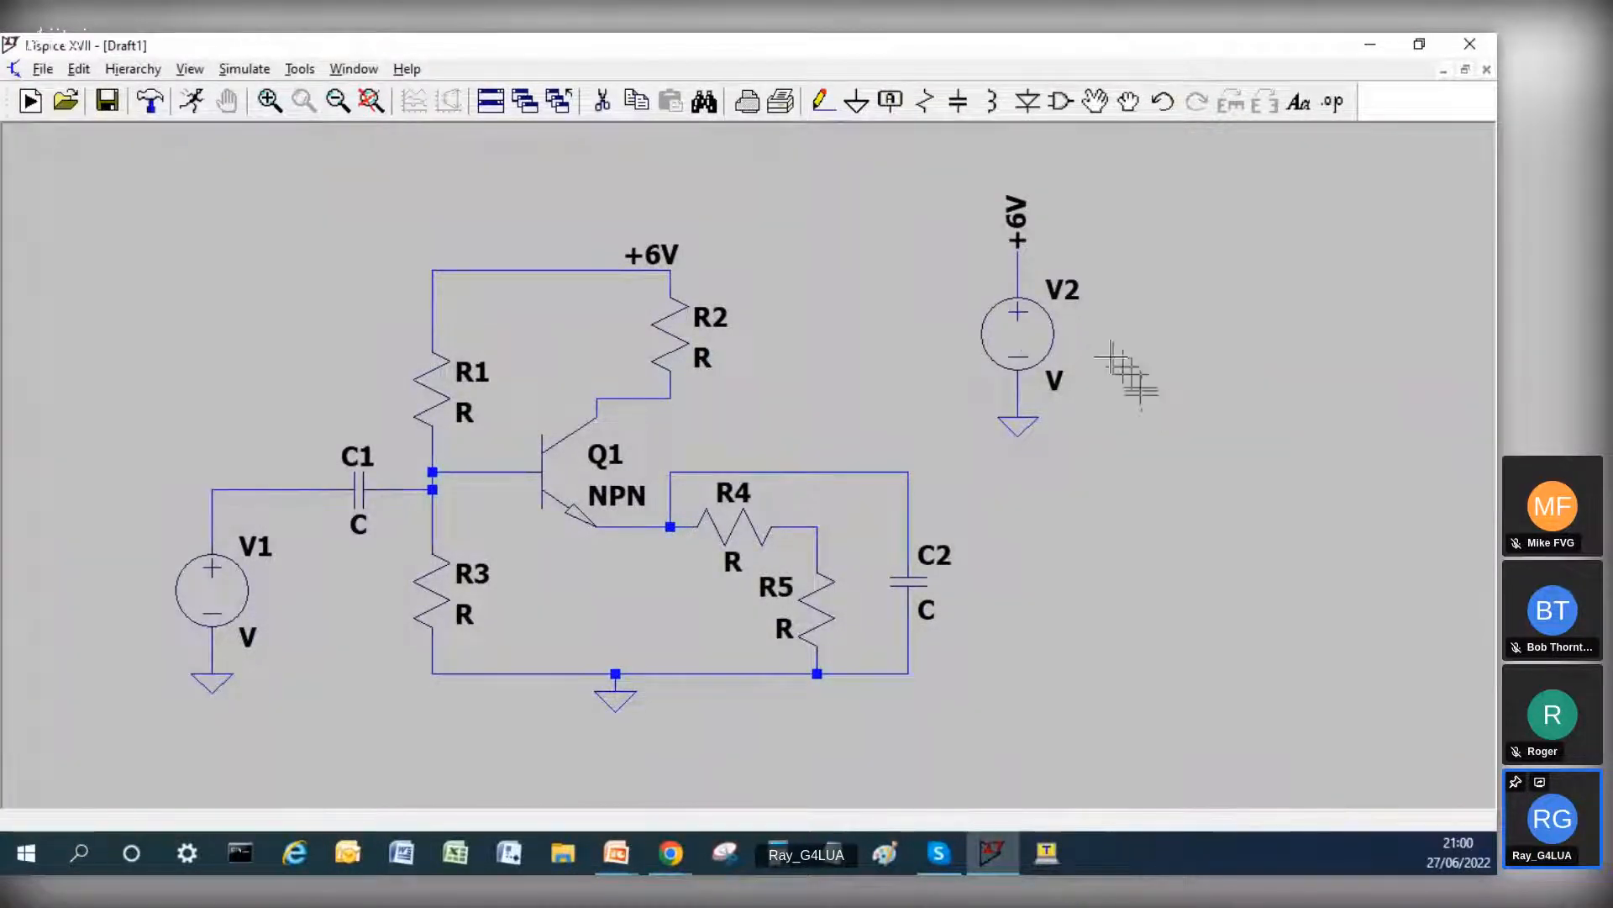
Step: Set the DC value of voltage source V2 to 6
right_click(1040, 341)
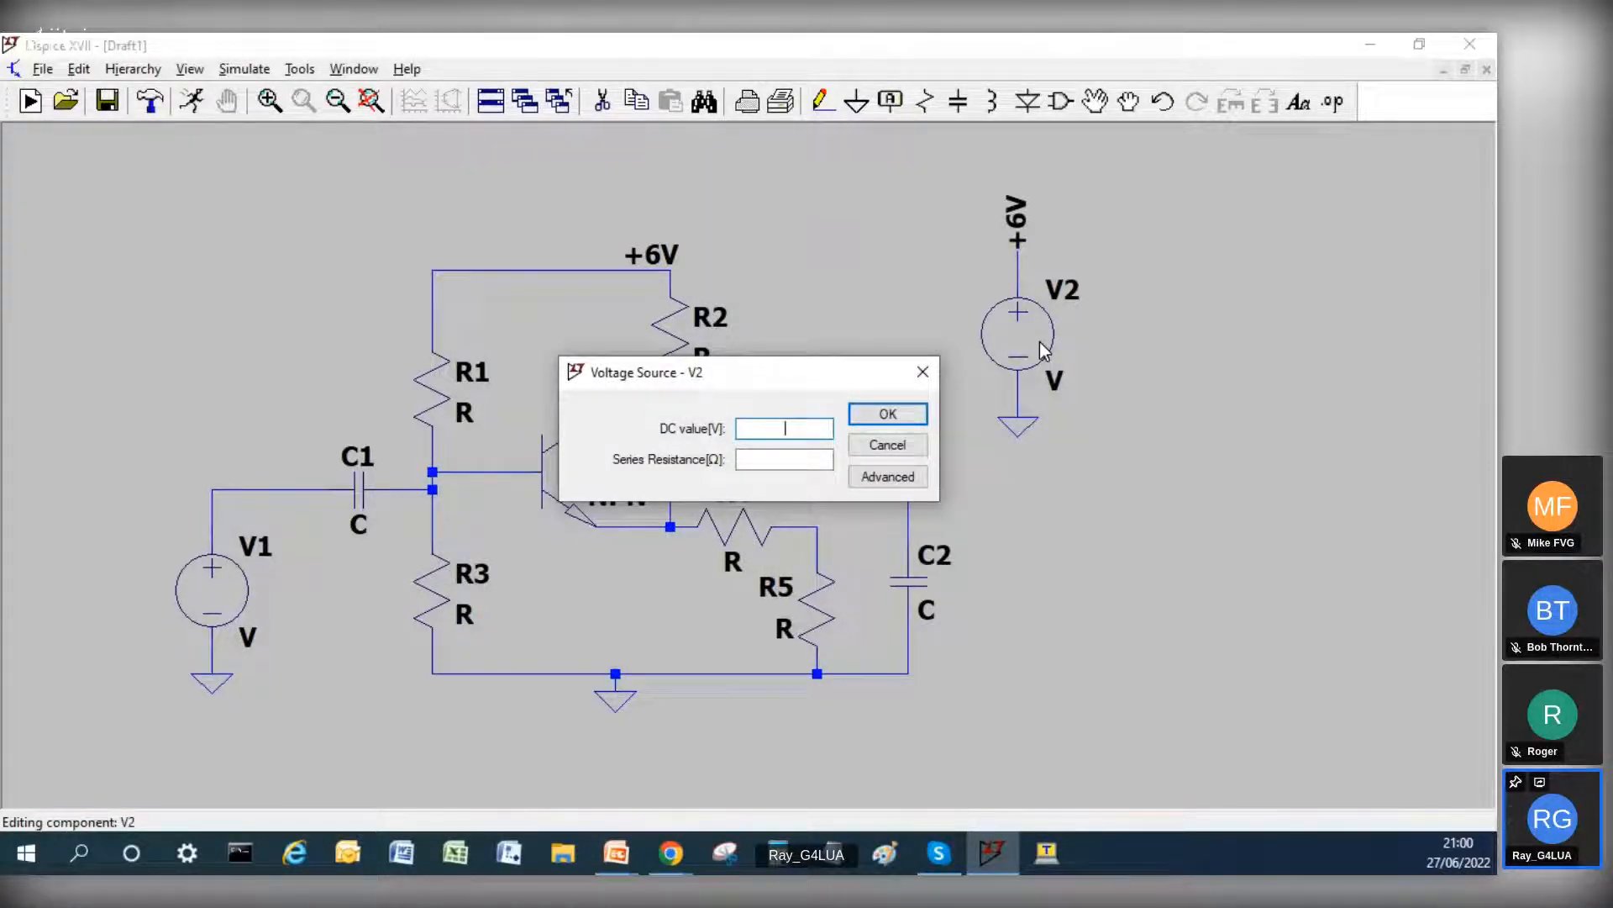
type("8")
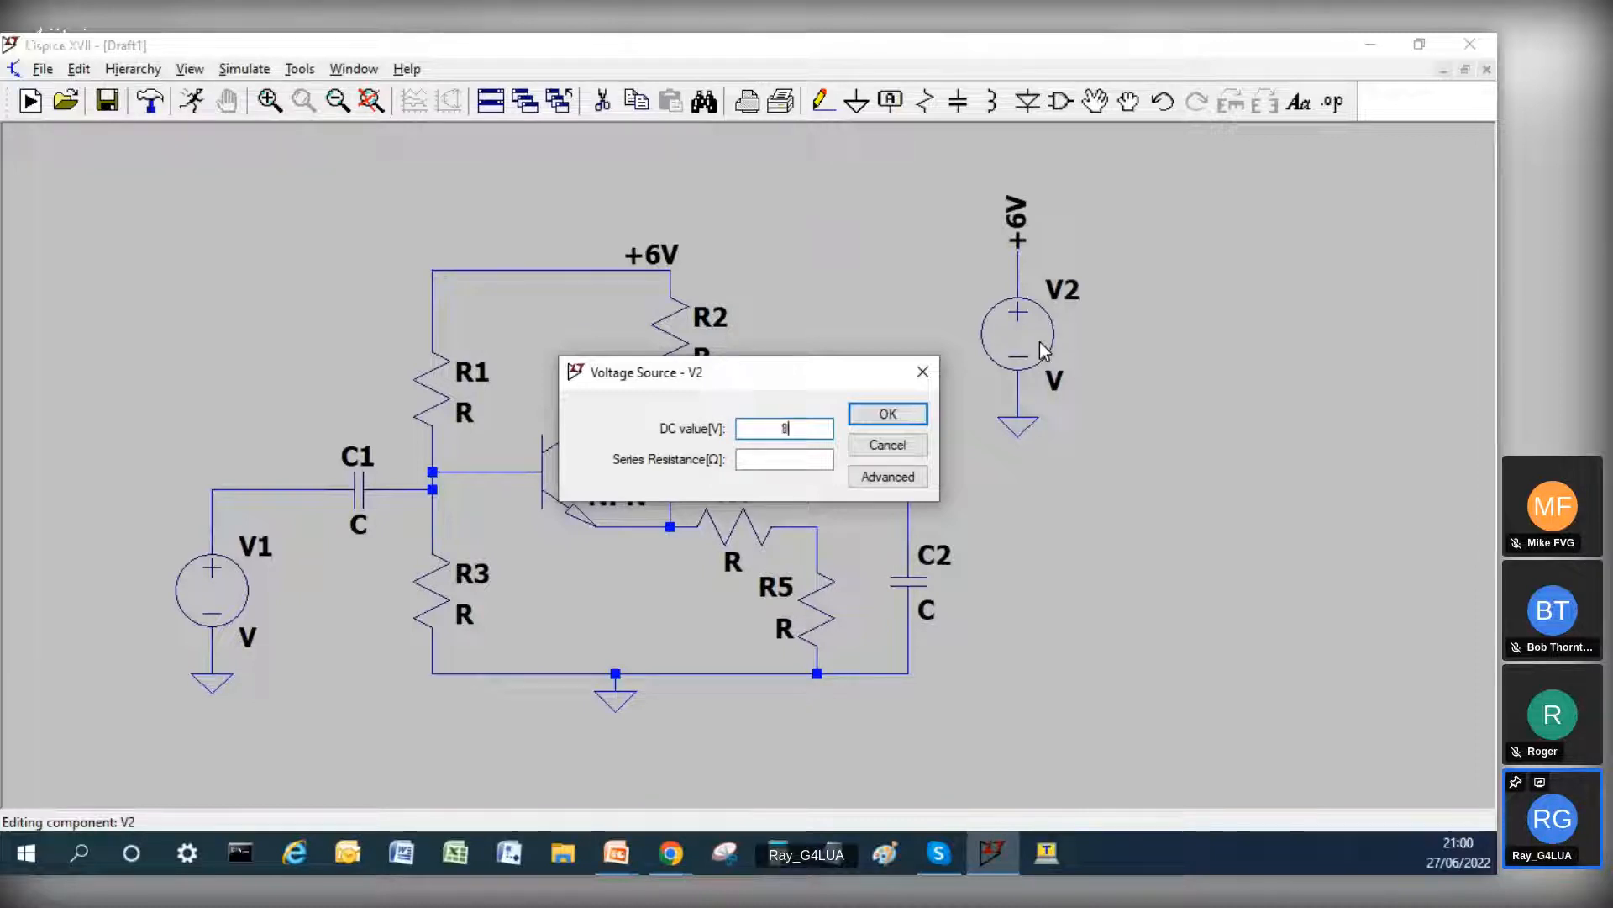
type("6")
key("Return")
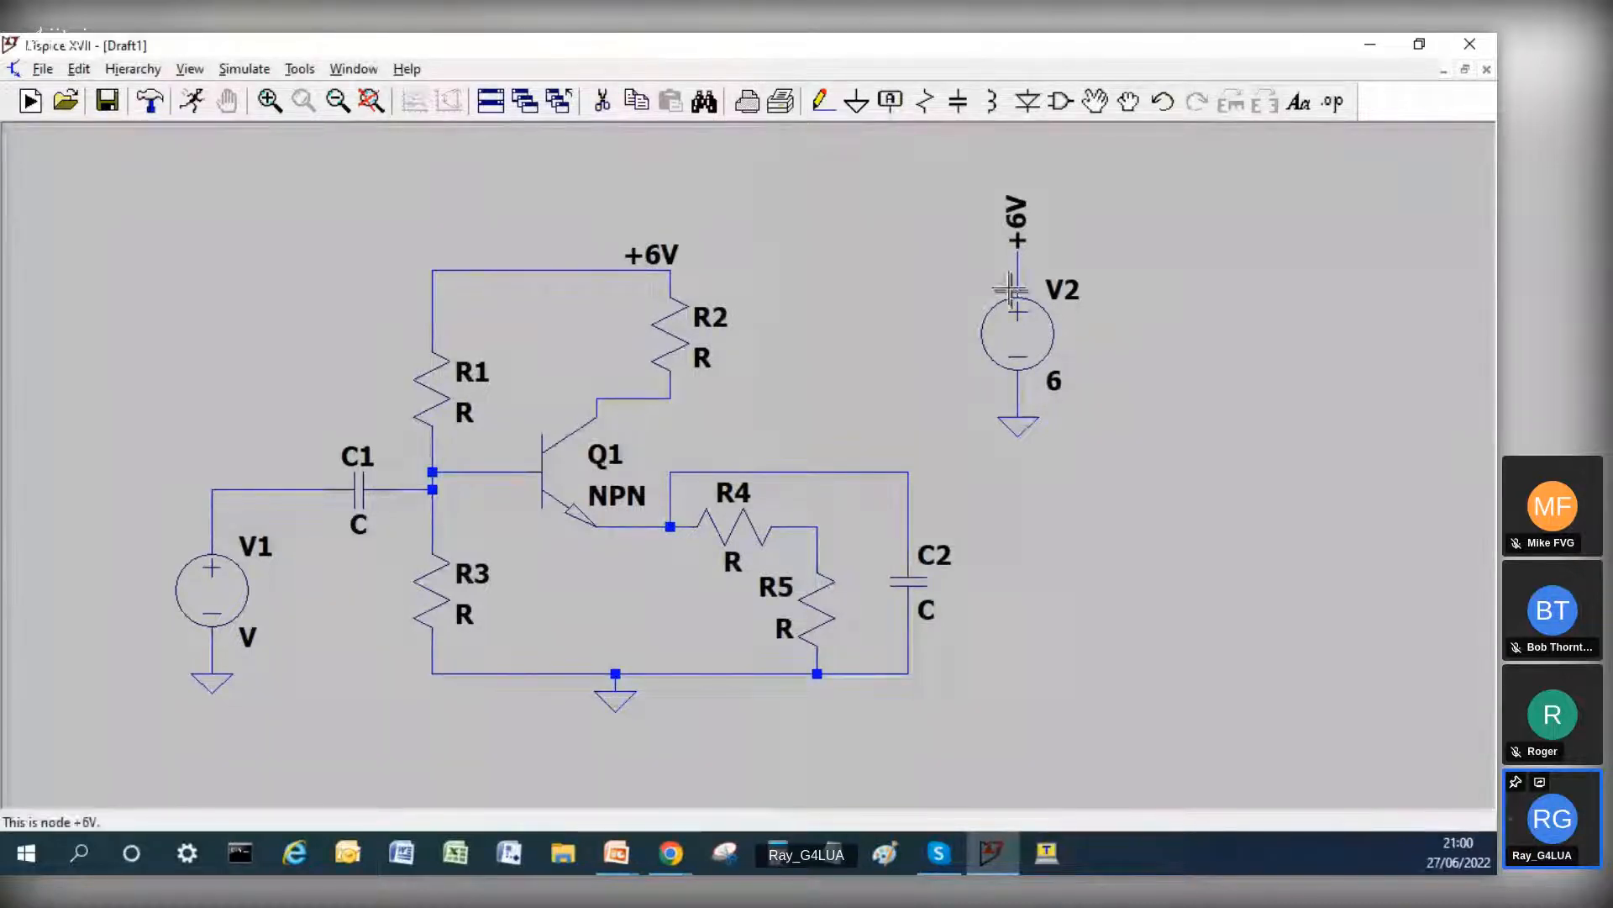
Step: Configure V1 as a SINE source with an amplitude of 50m and a frequency of 1k
right_click(195, 596)
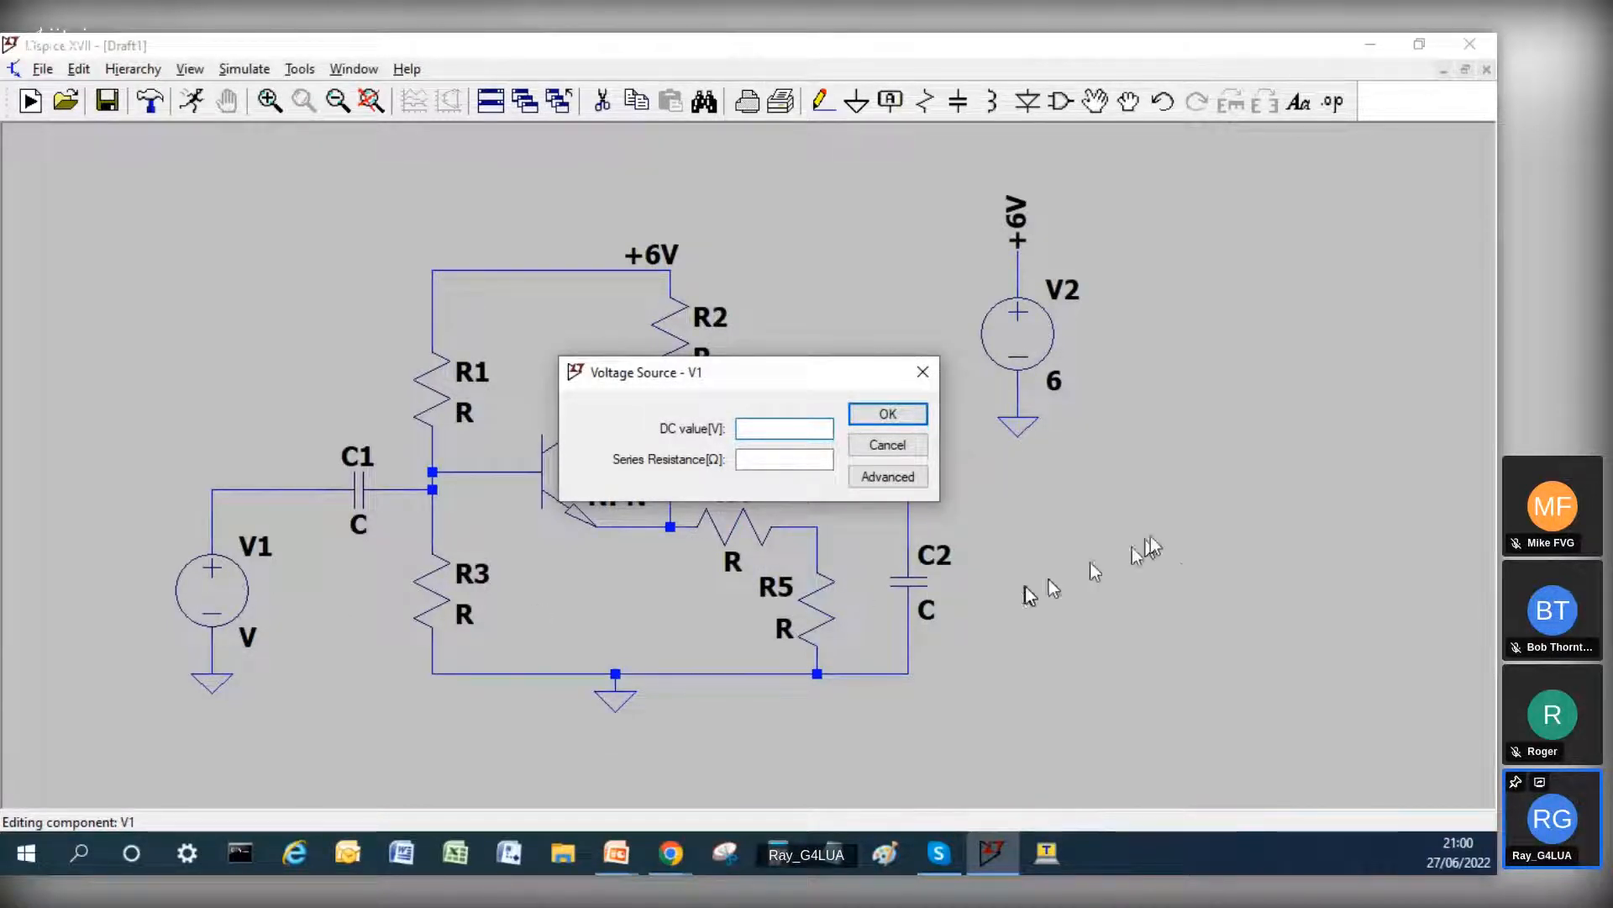
left_click(898, 478)
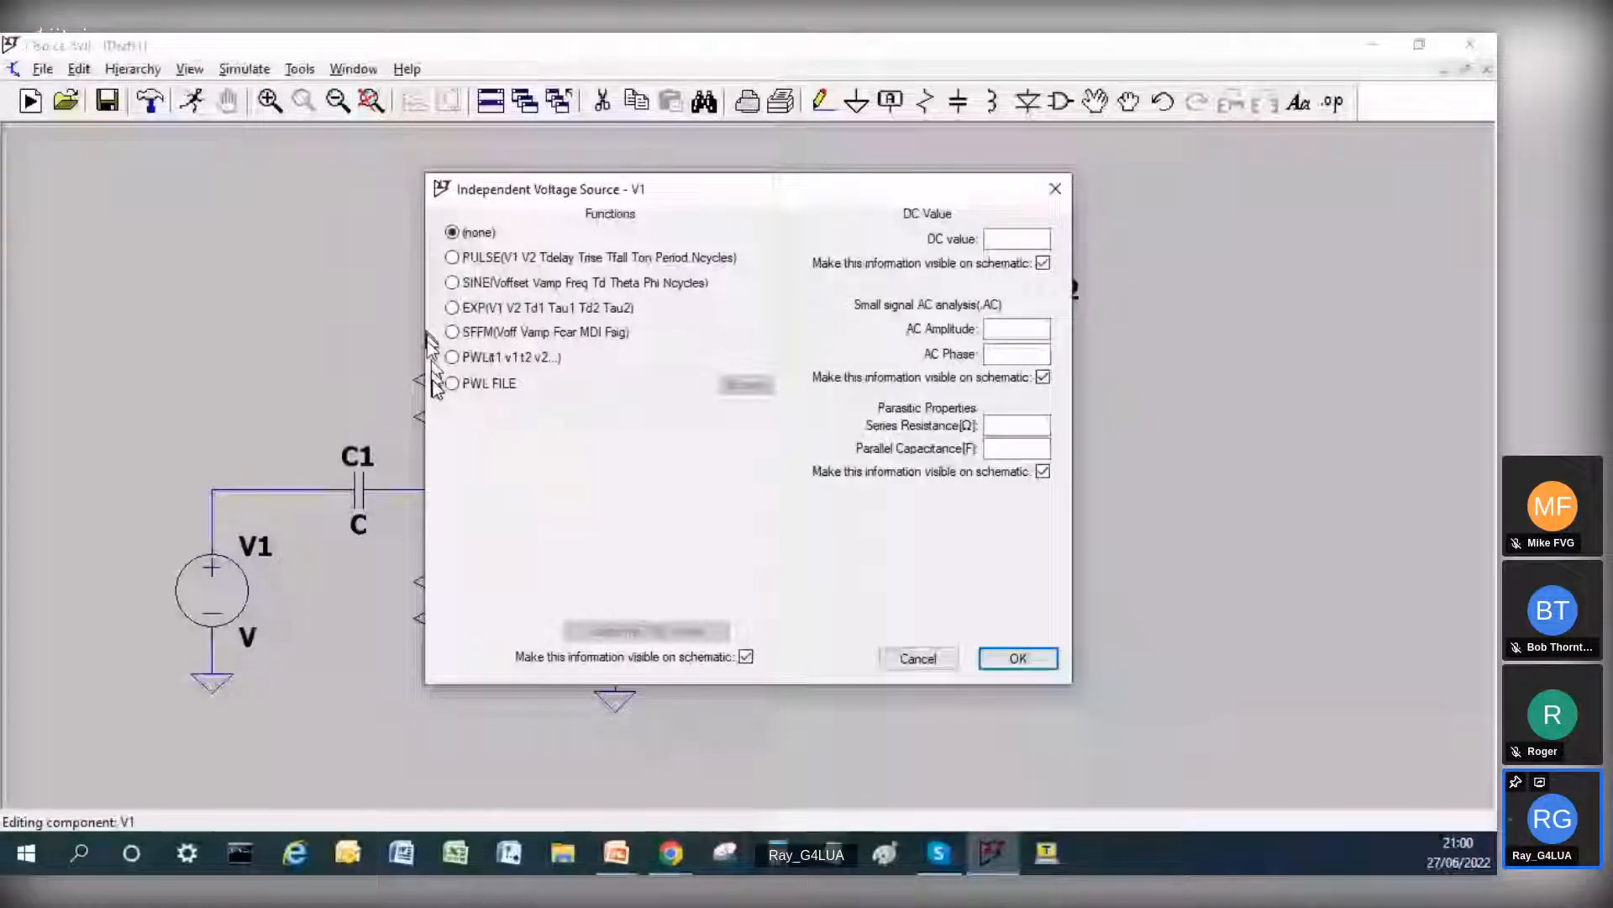
left_click(453, 283)
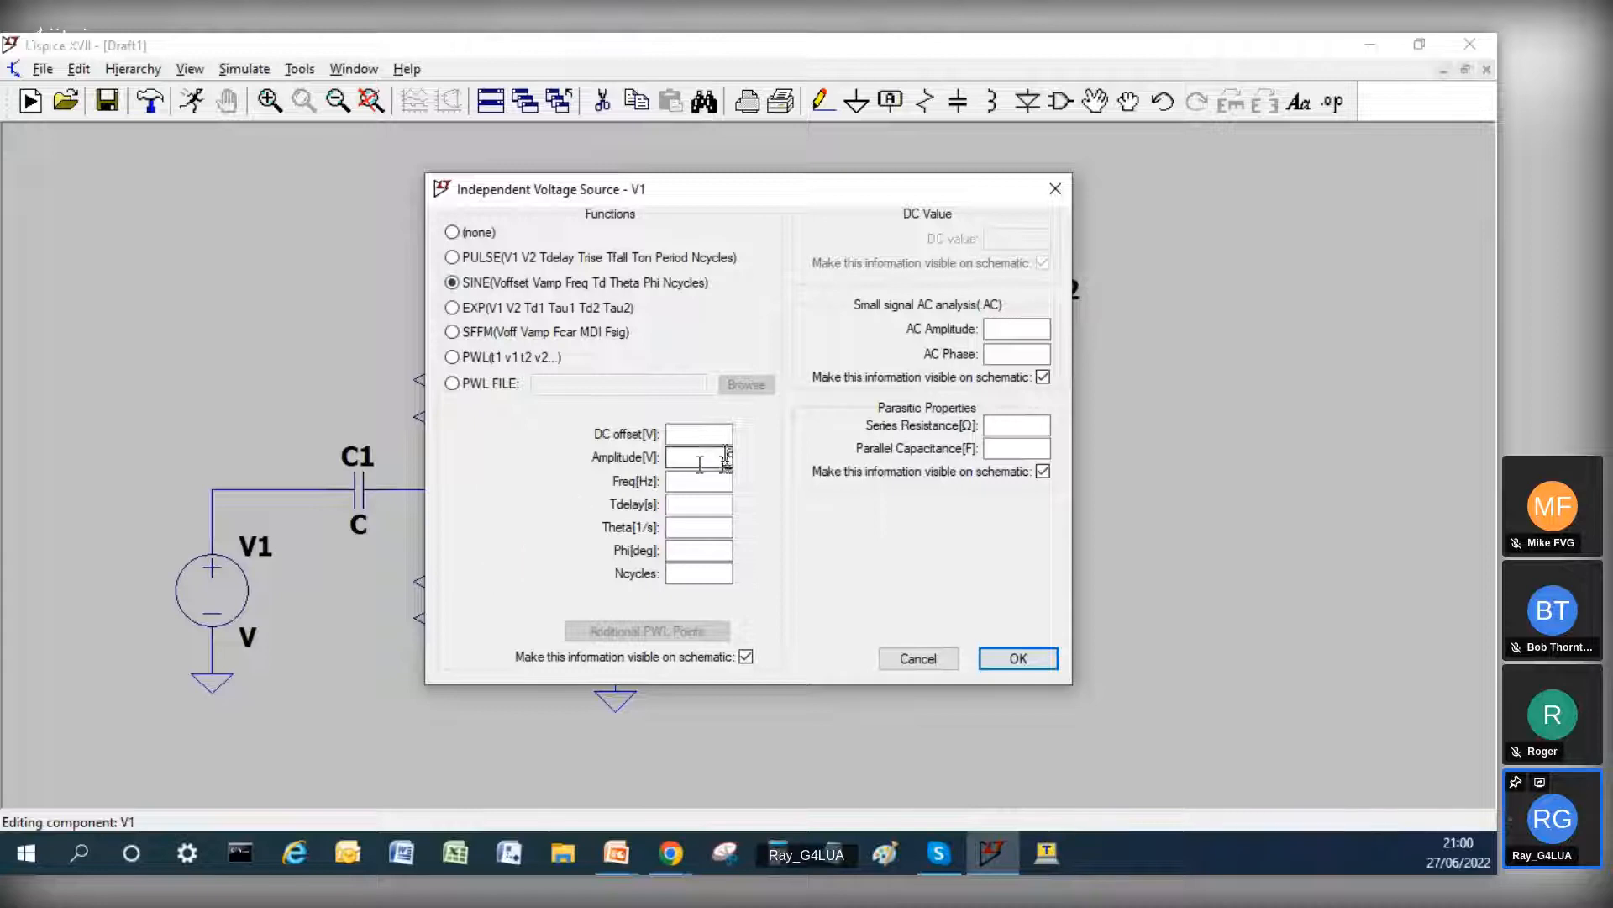
left_click(713, 433)
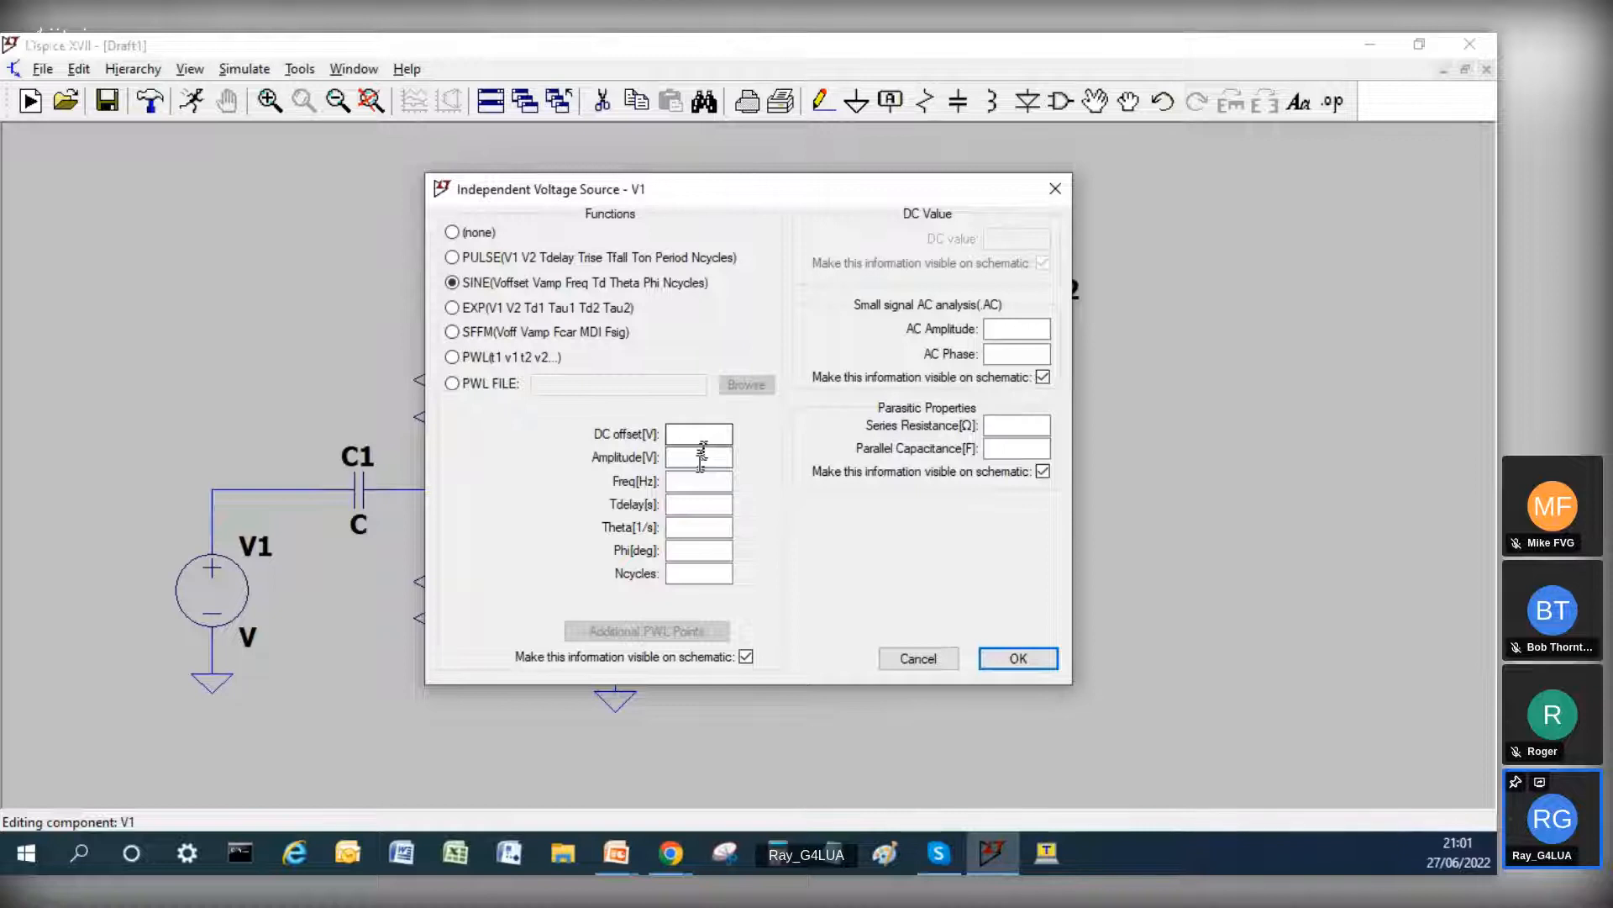
left_click(701, 457)
type("5")
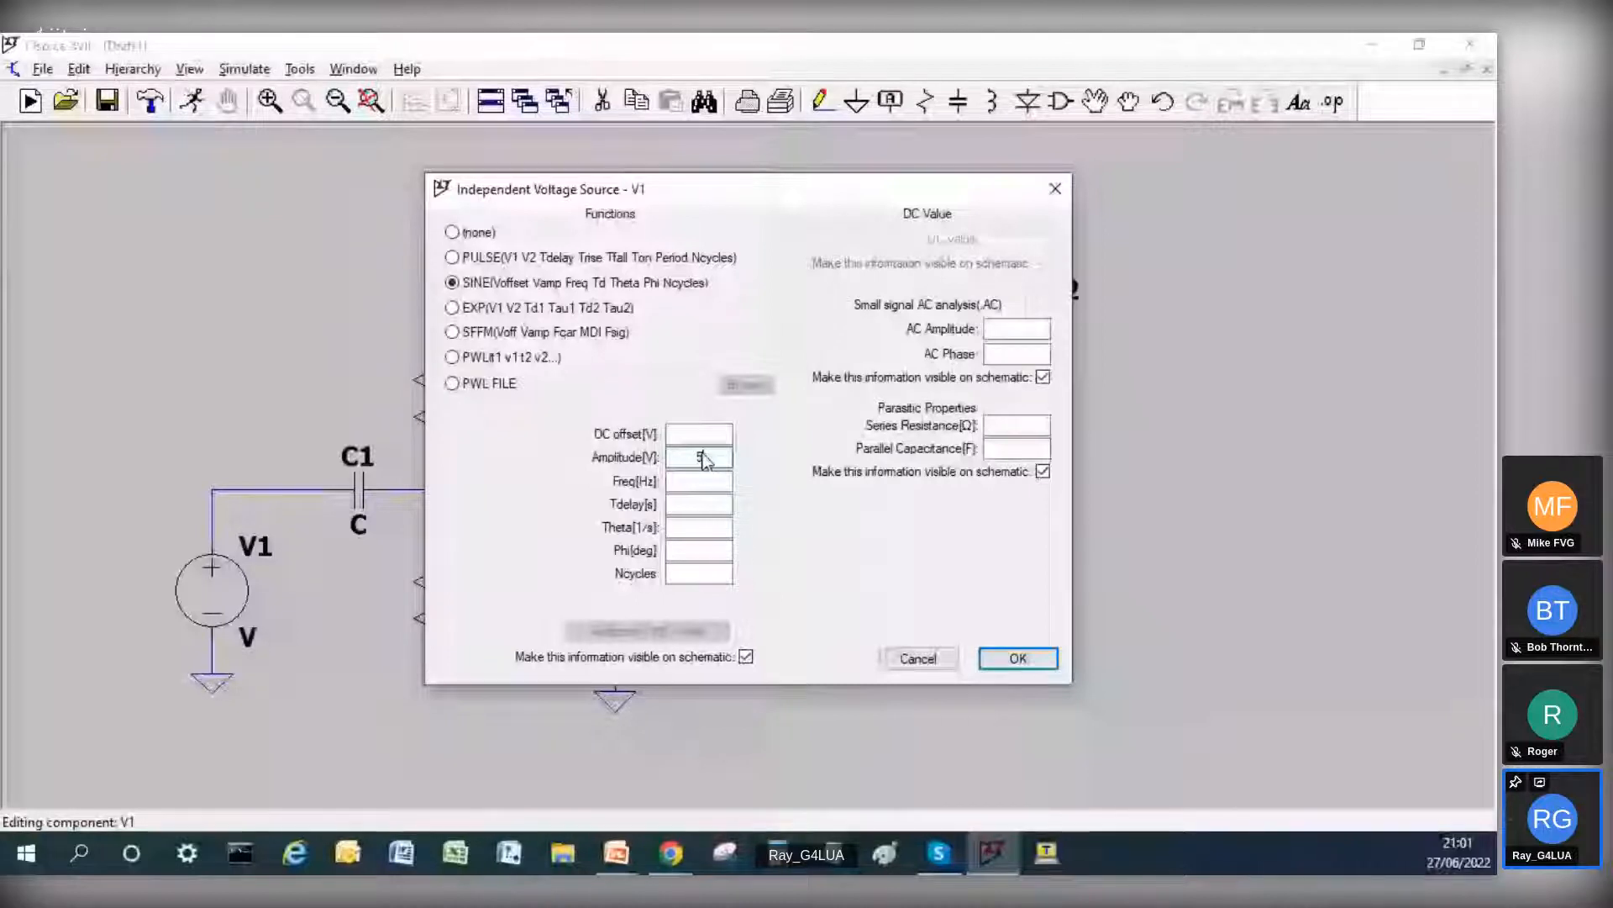
type("0")
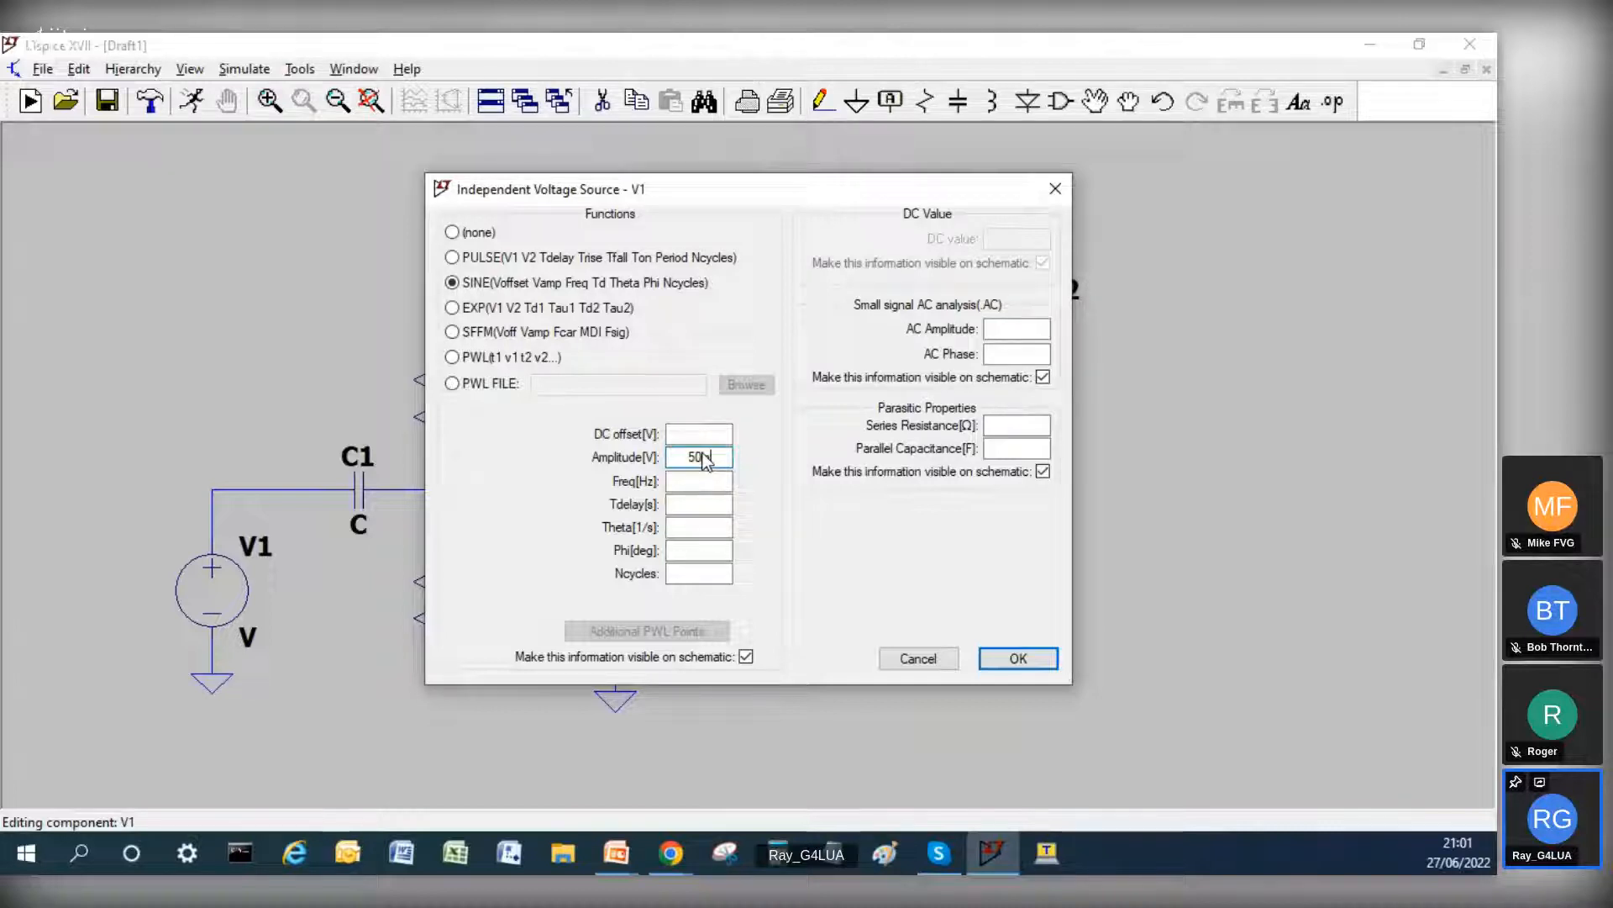
type("m")
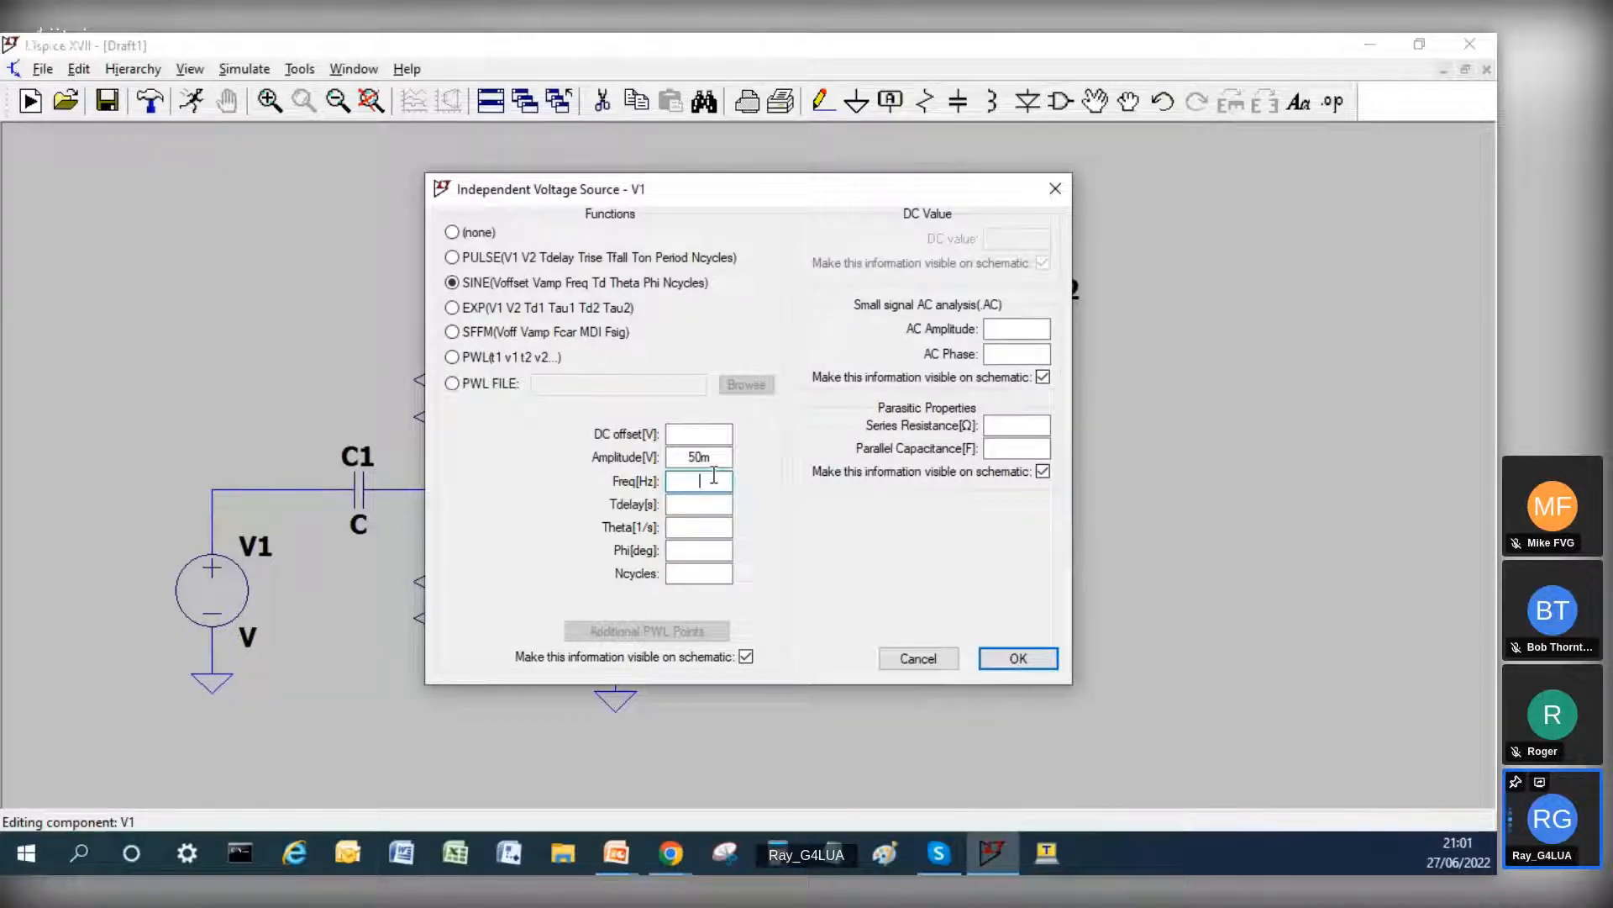
type("1k")
Step: Set V1's small-signal AC amplitude to 1 and apply the source settings
left_click(1040, 331)
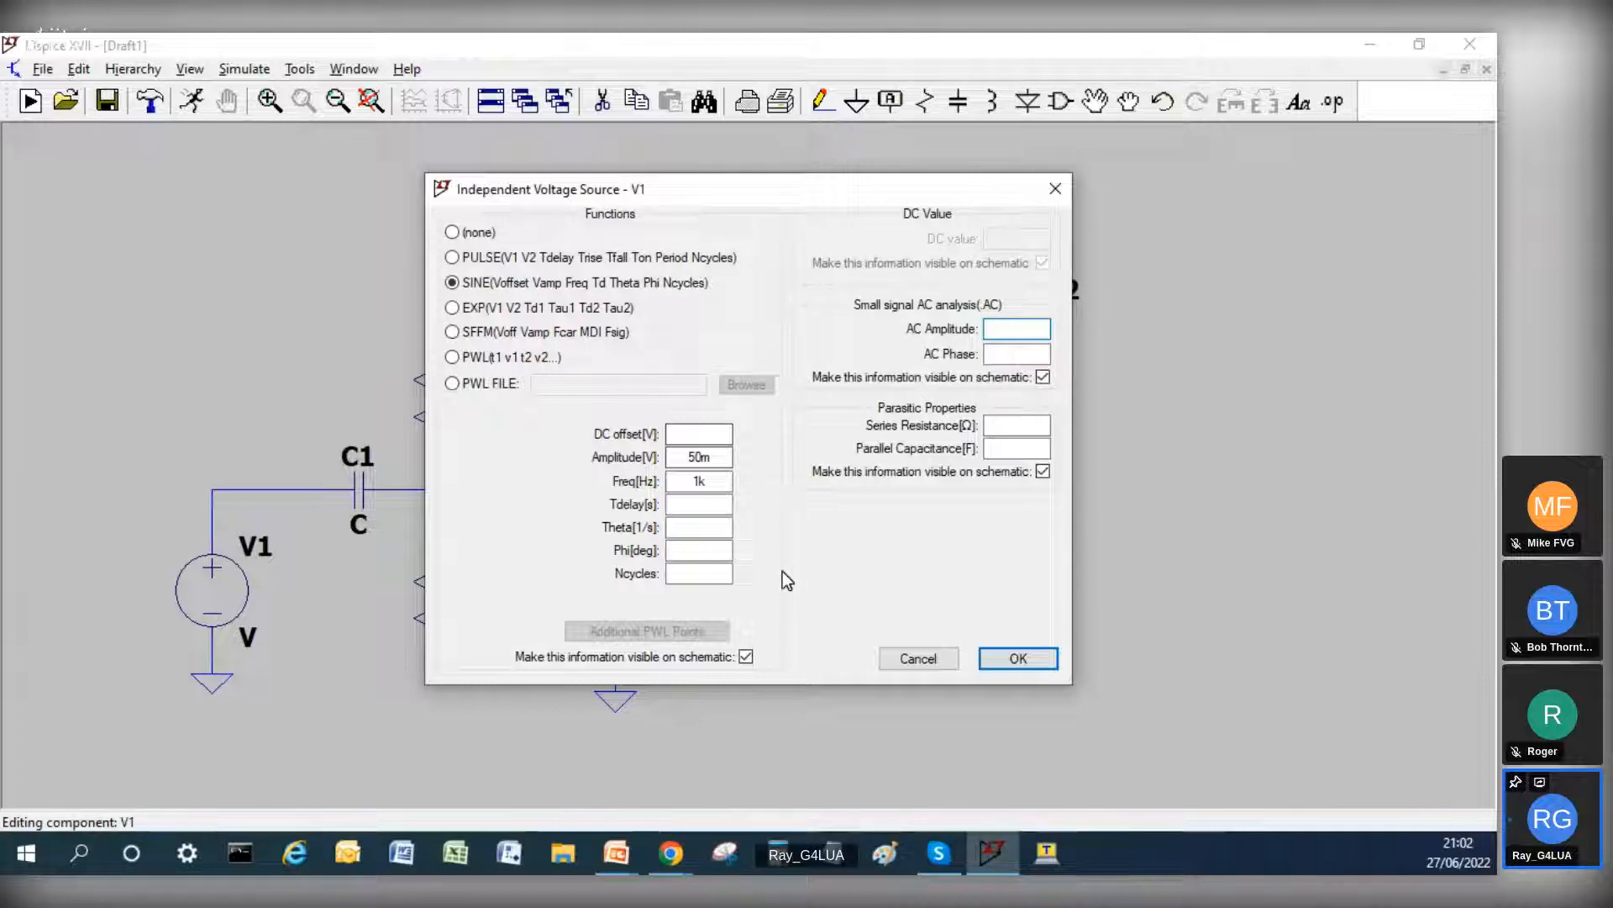
type("1")
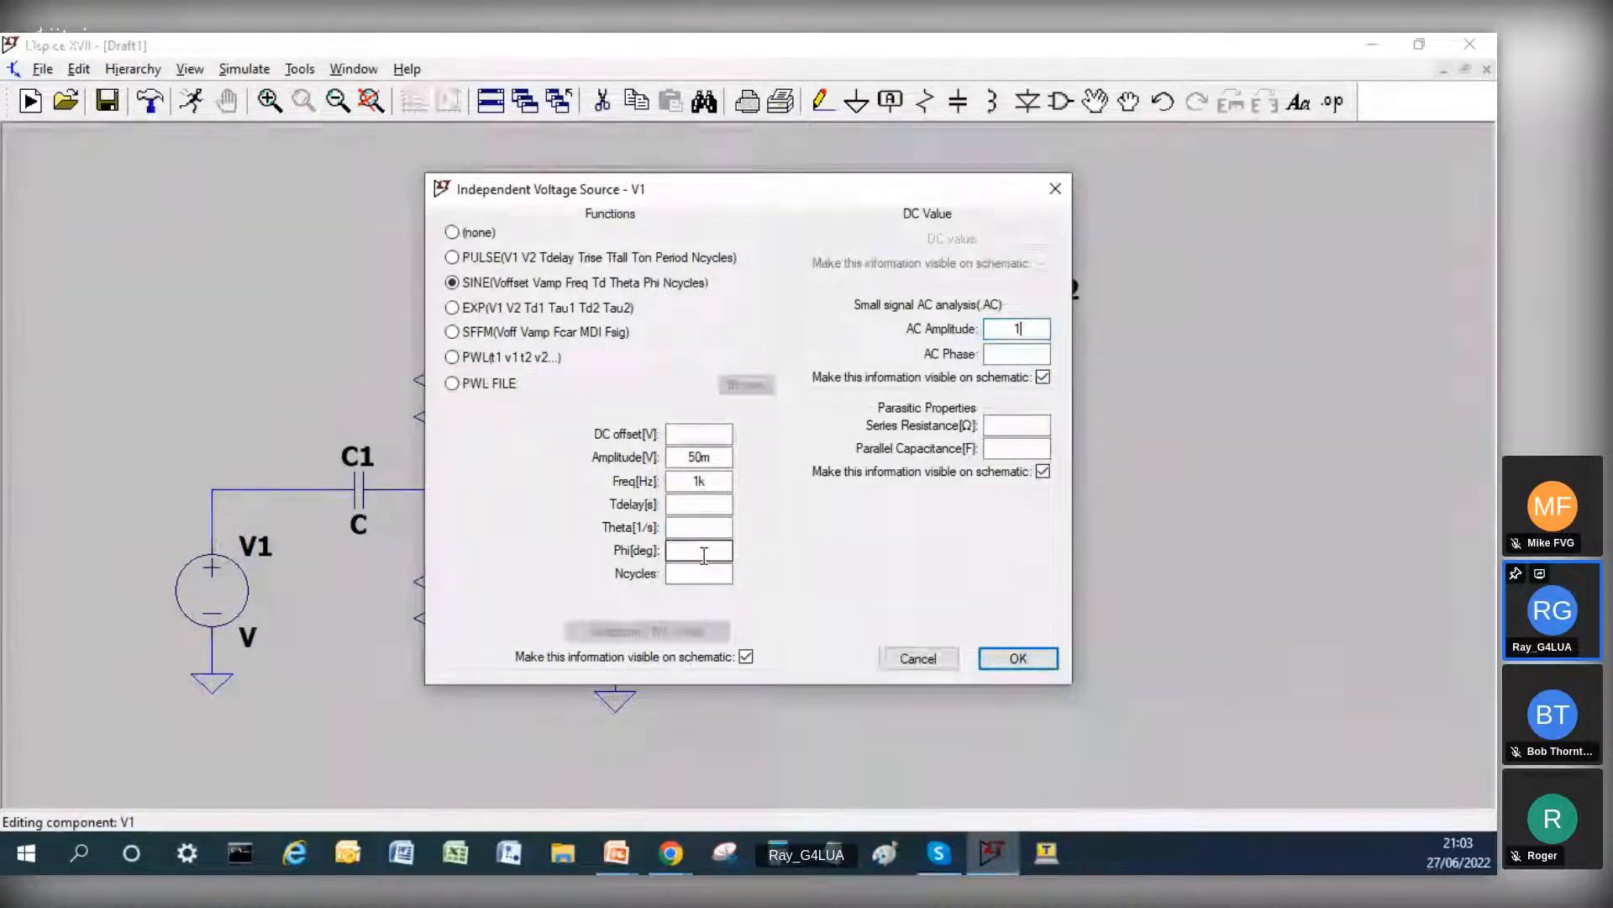
left_click(1014, 661)
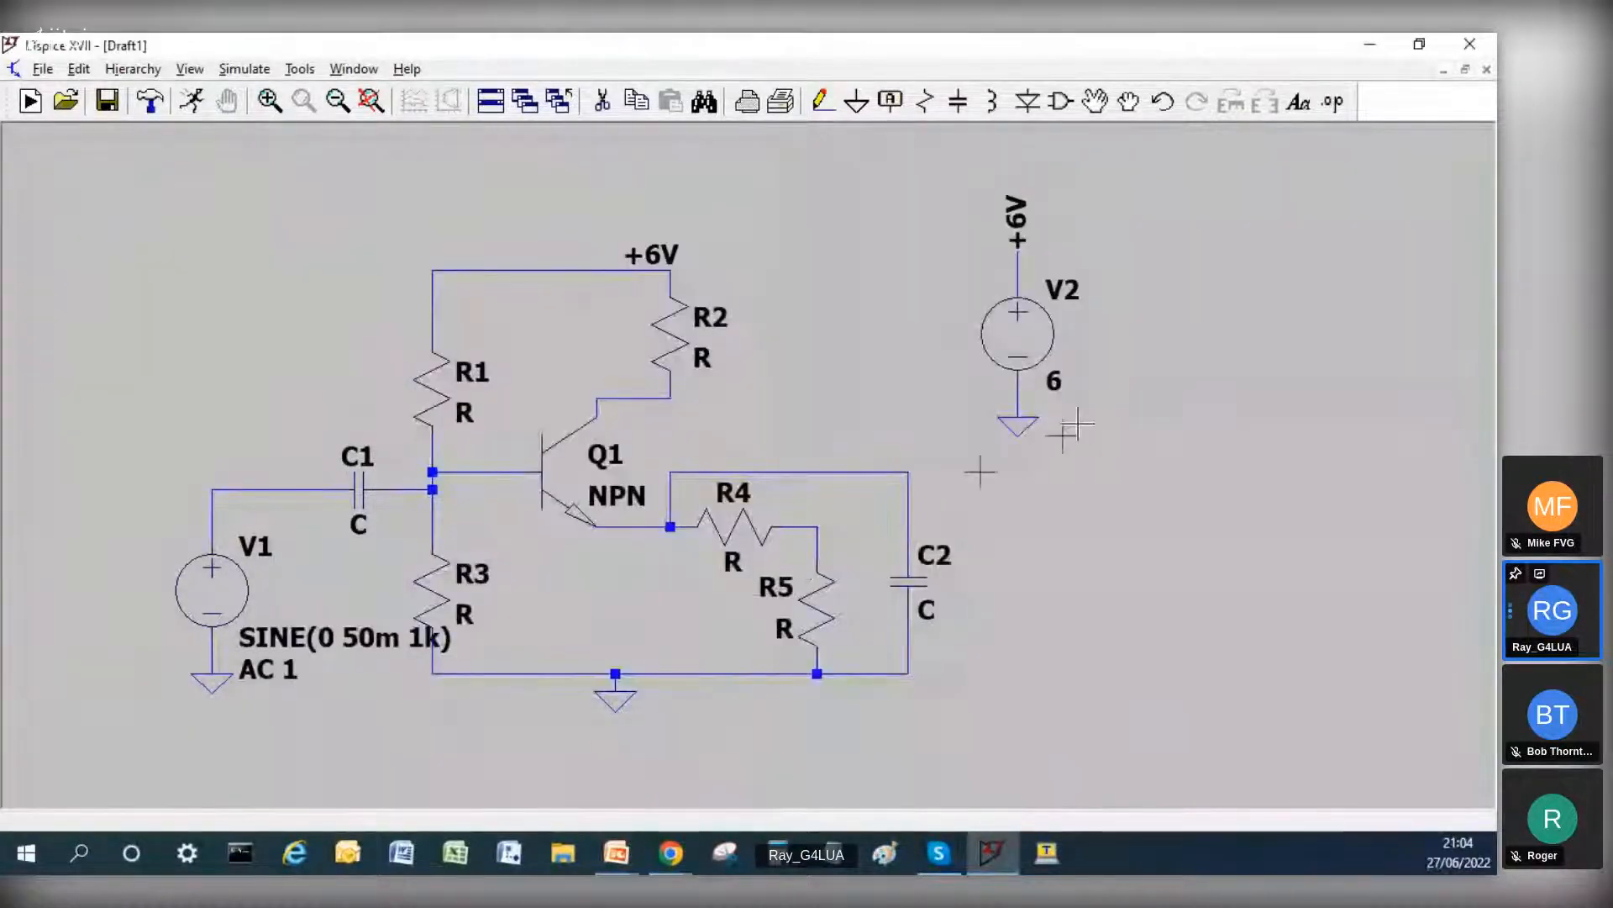
Step: Move V1's AC 1 text to the upper left of the source and its SINE text below the source's ground symbol
left_click(1096, 101)
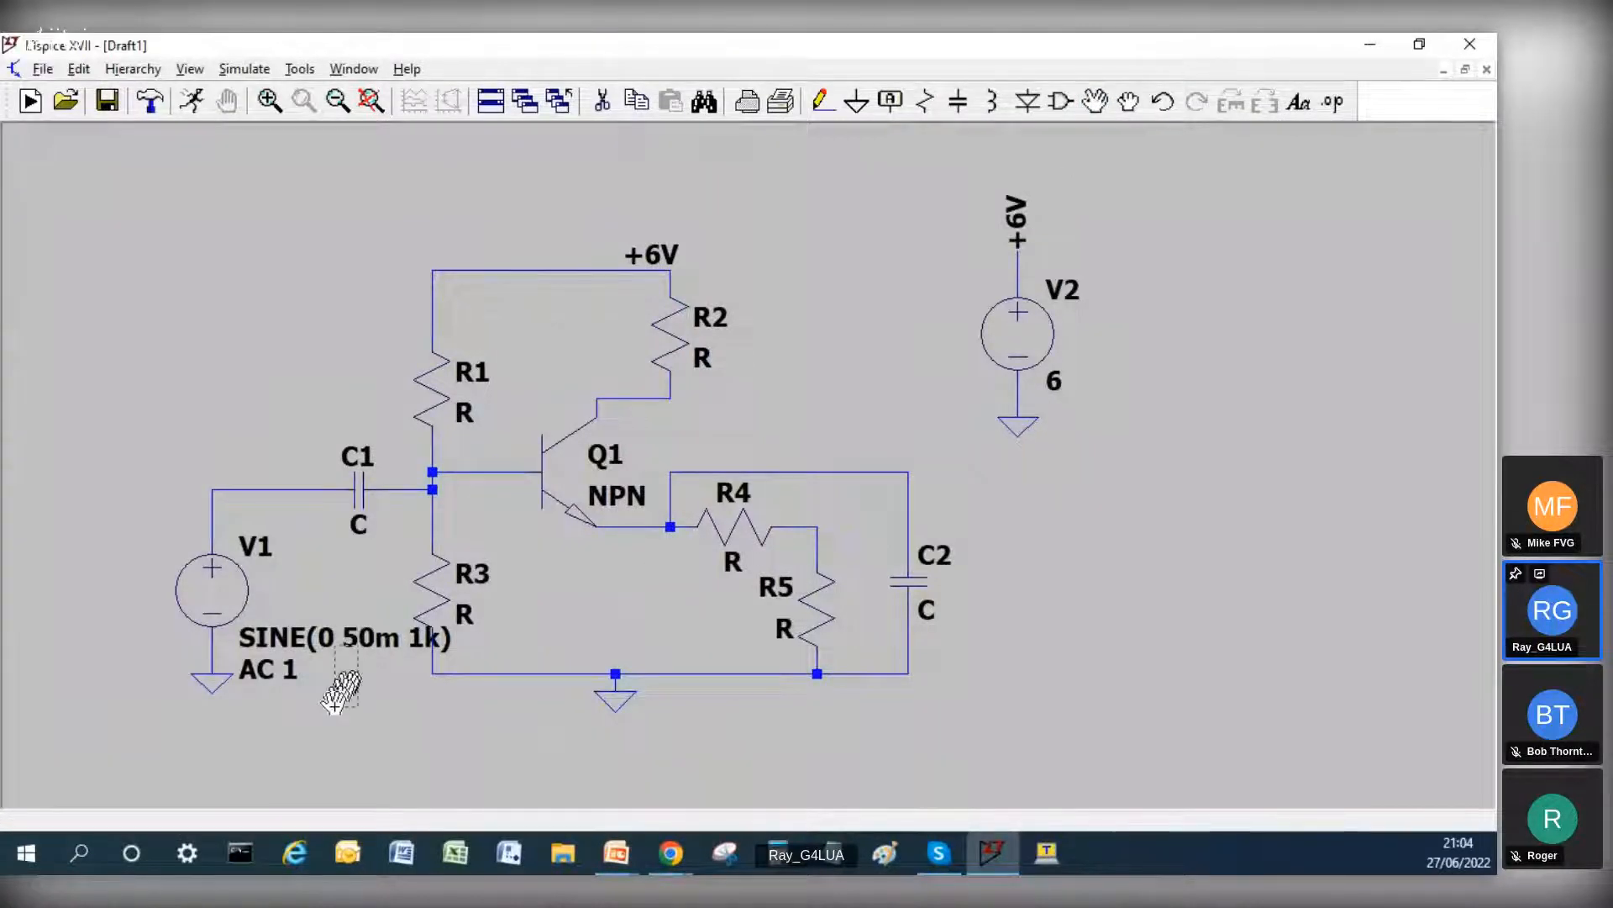
left_click_drag(288, 669, 323, 653)
left_click(305, 653)
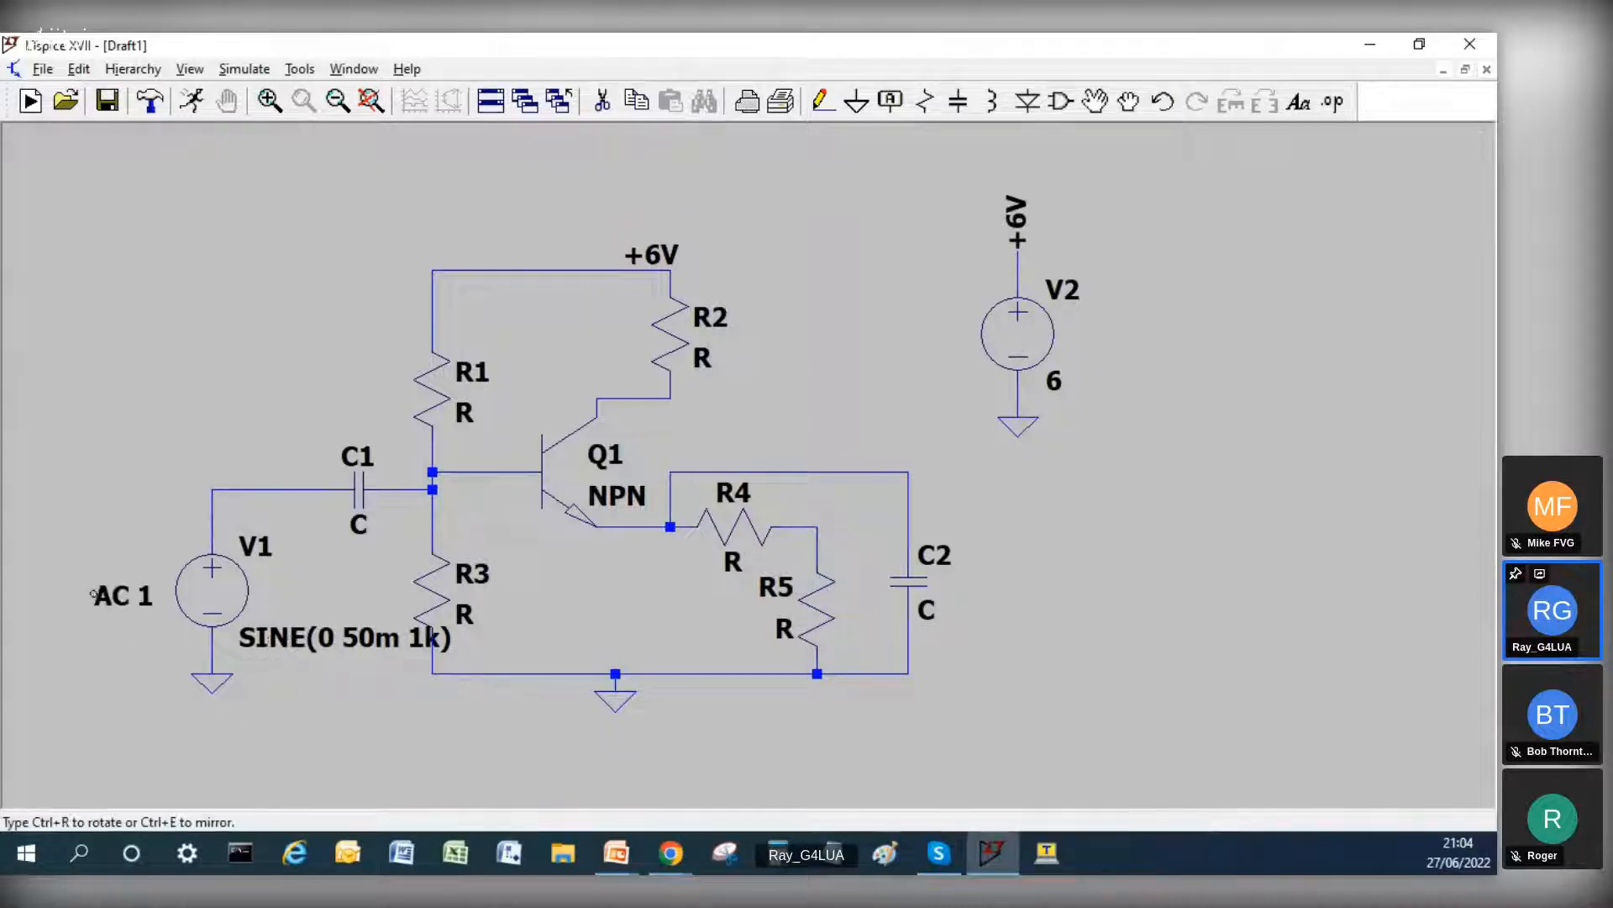
left_click(113, 540)
left_click(267, 637)
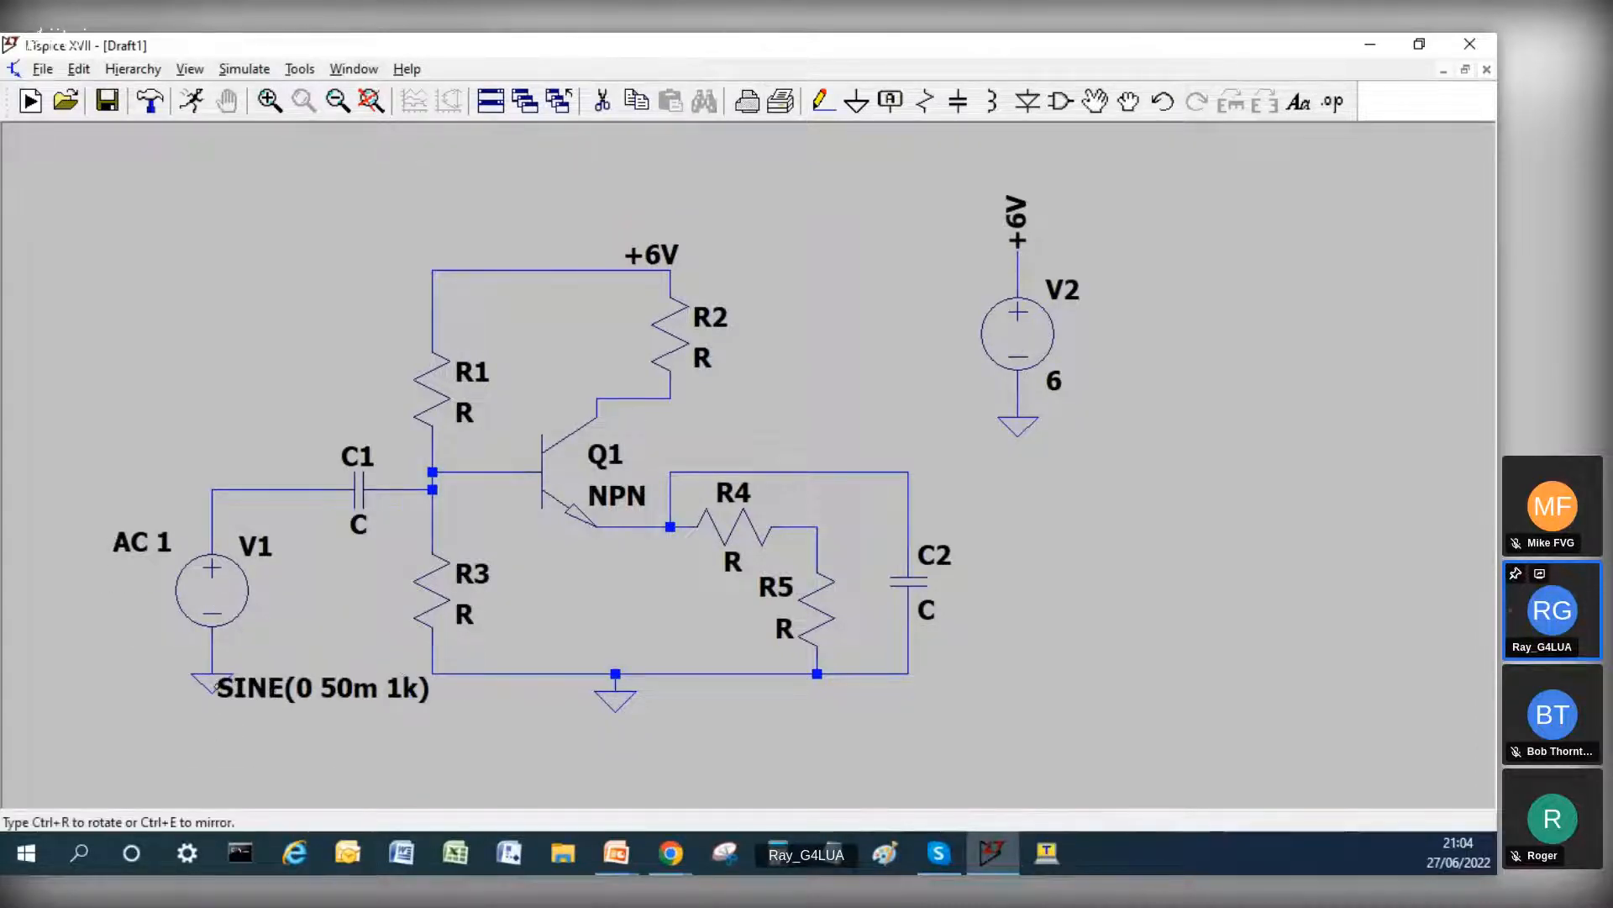
left_click(97, 723)
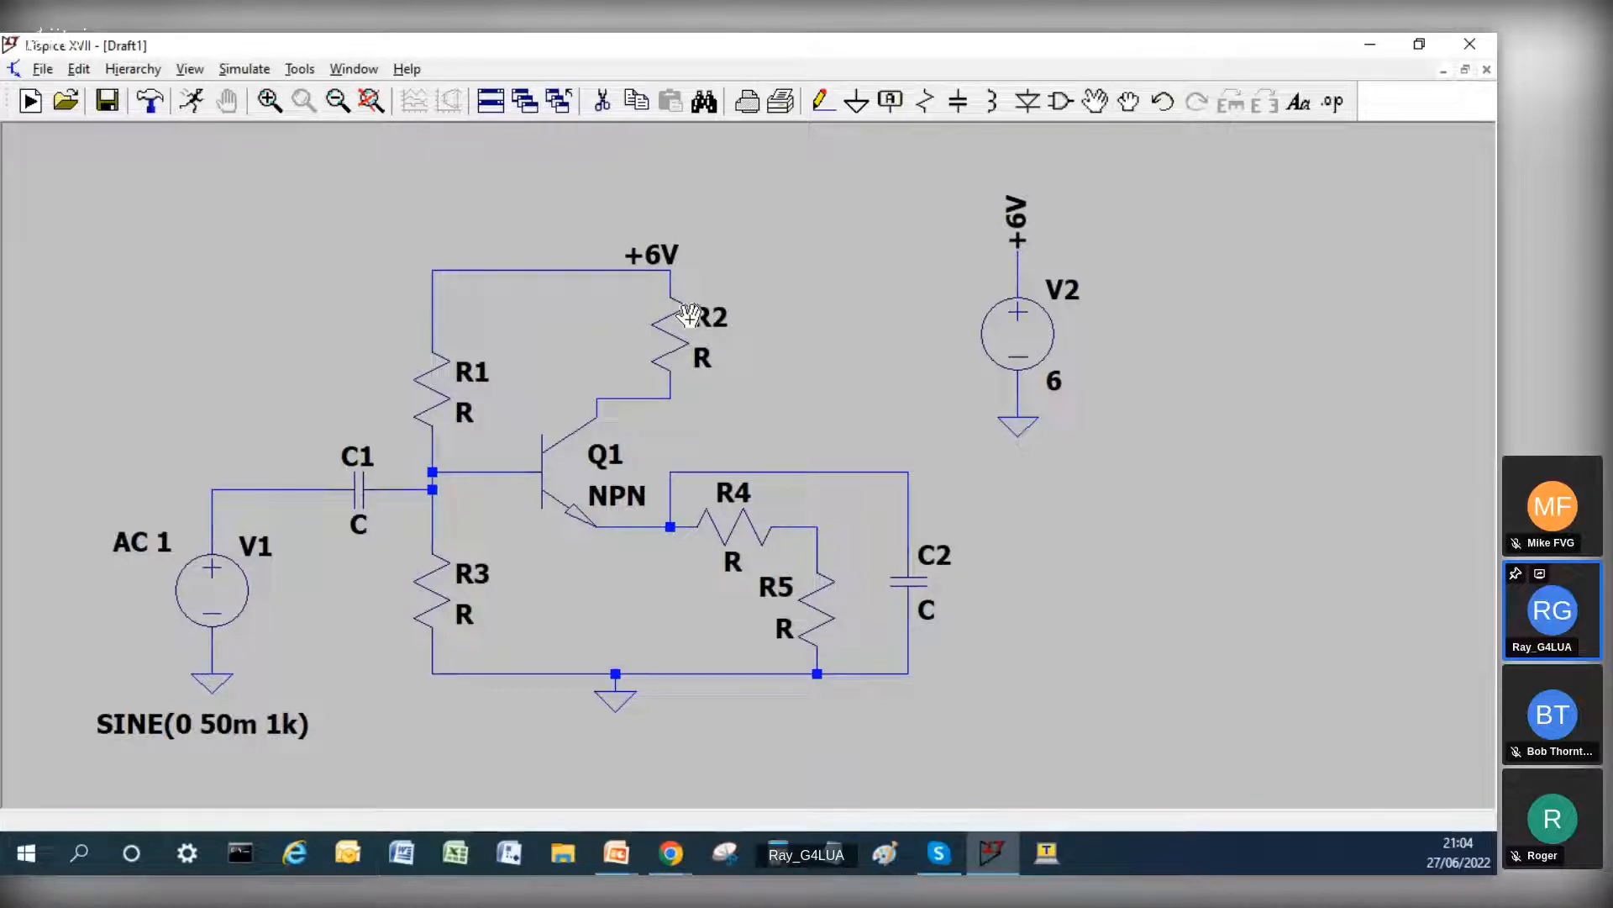
Step: Set the value of collector resistor R2 to 1k
right_click(695, 356)
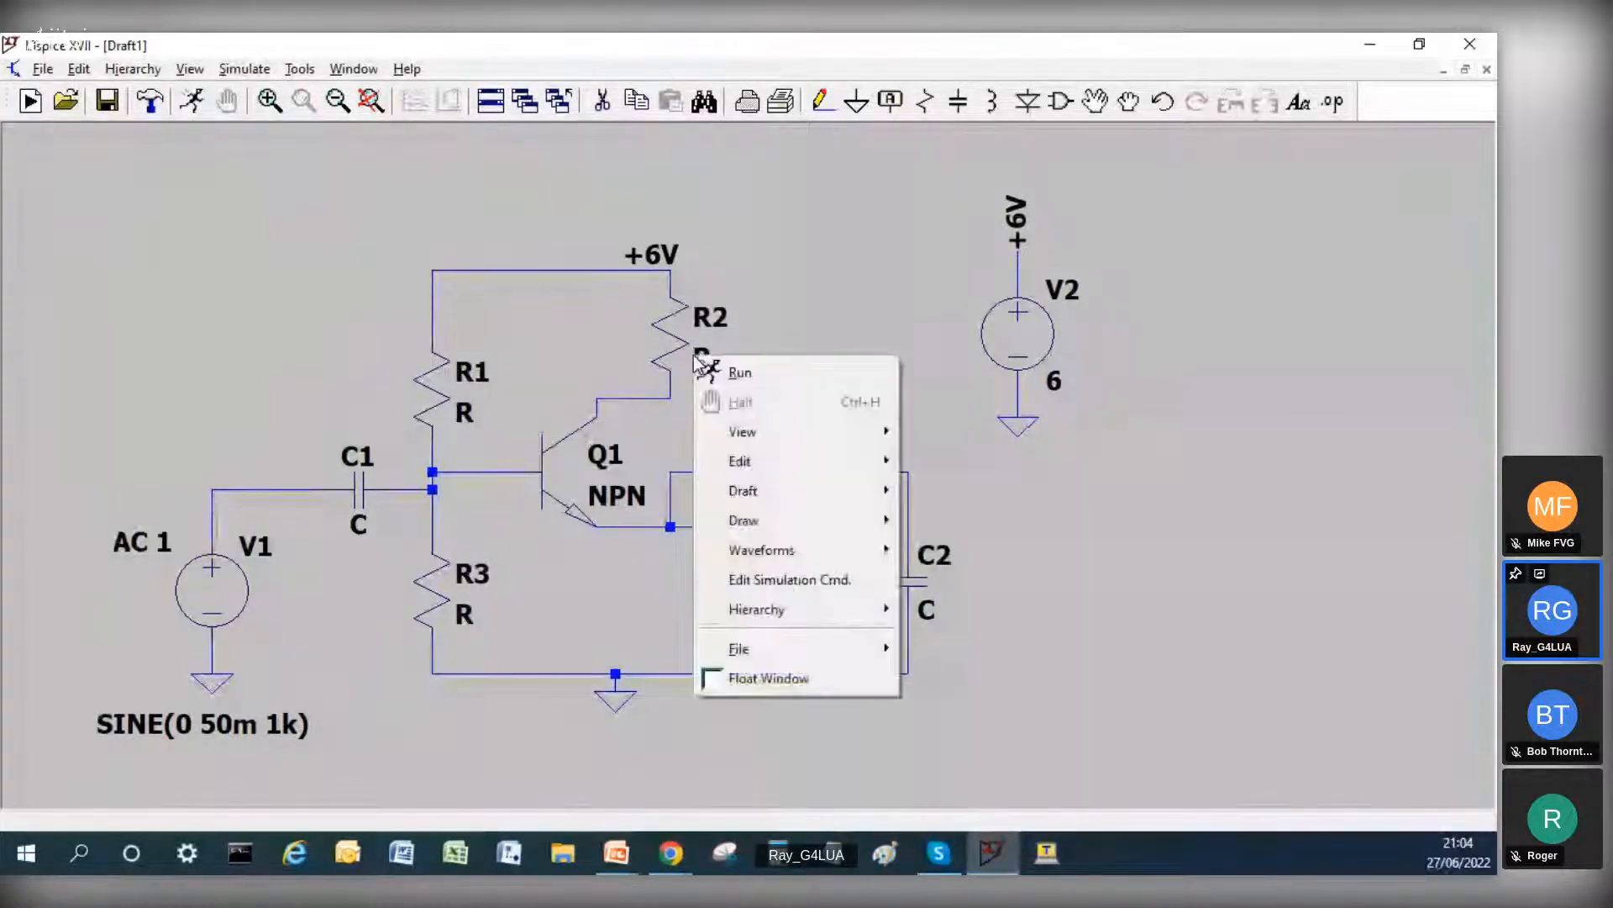
left_click(765, 321)
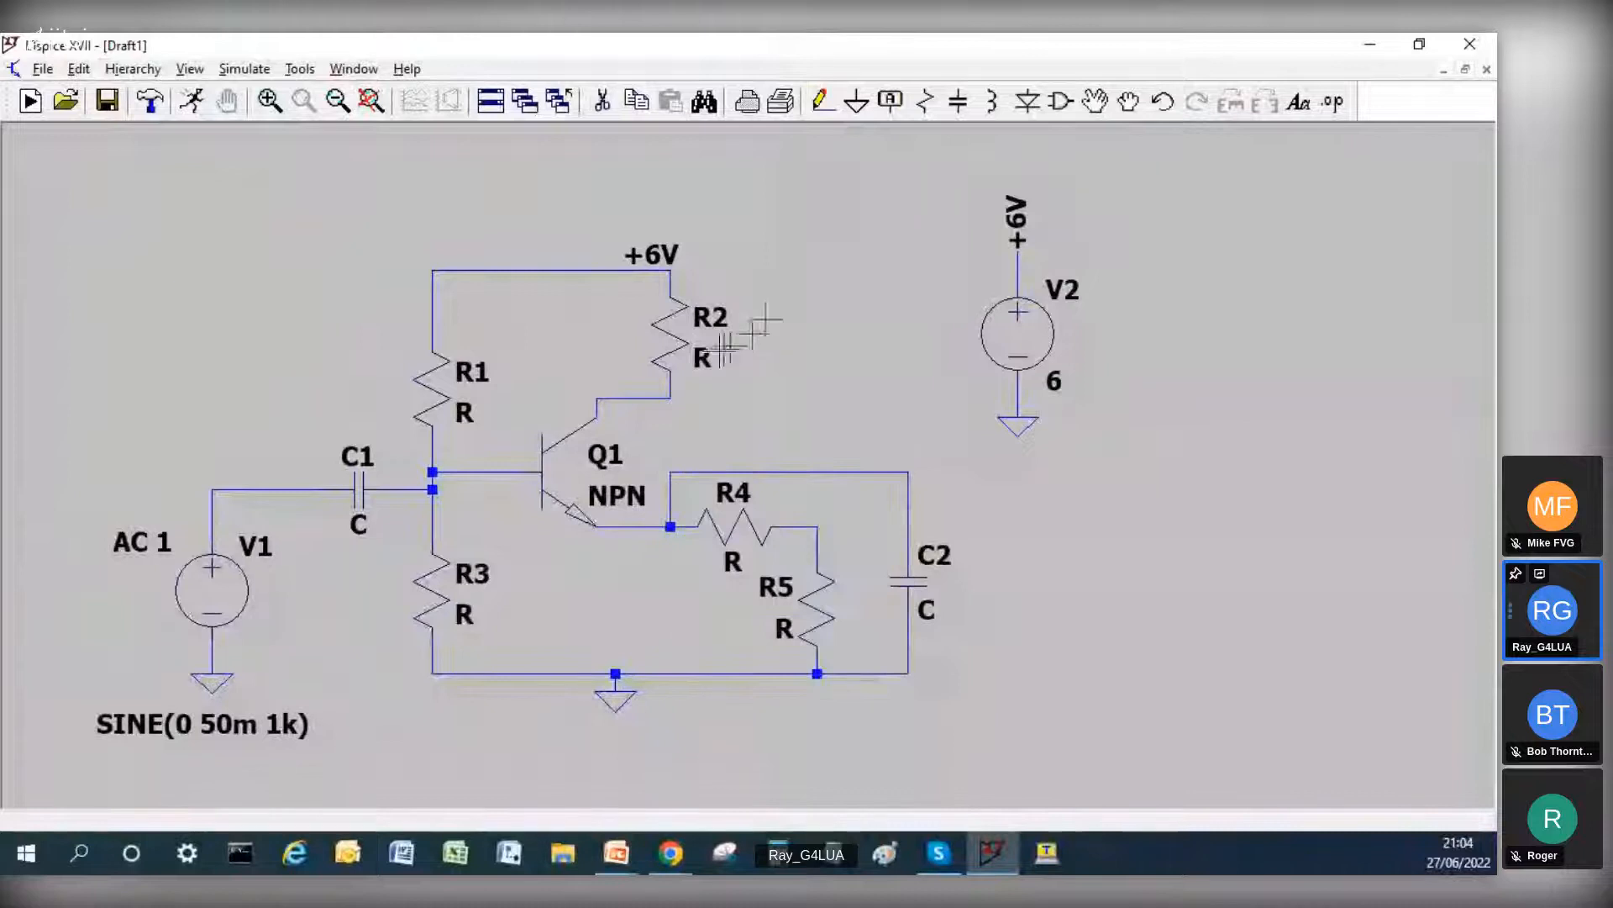
right_click(710, 354)
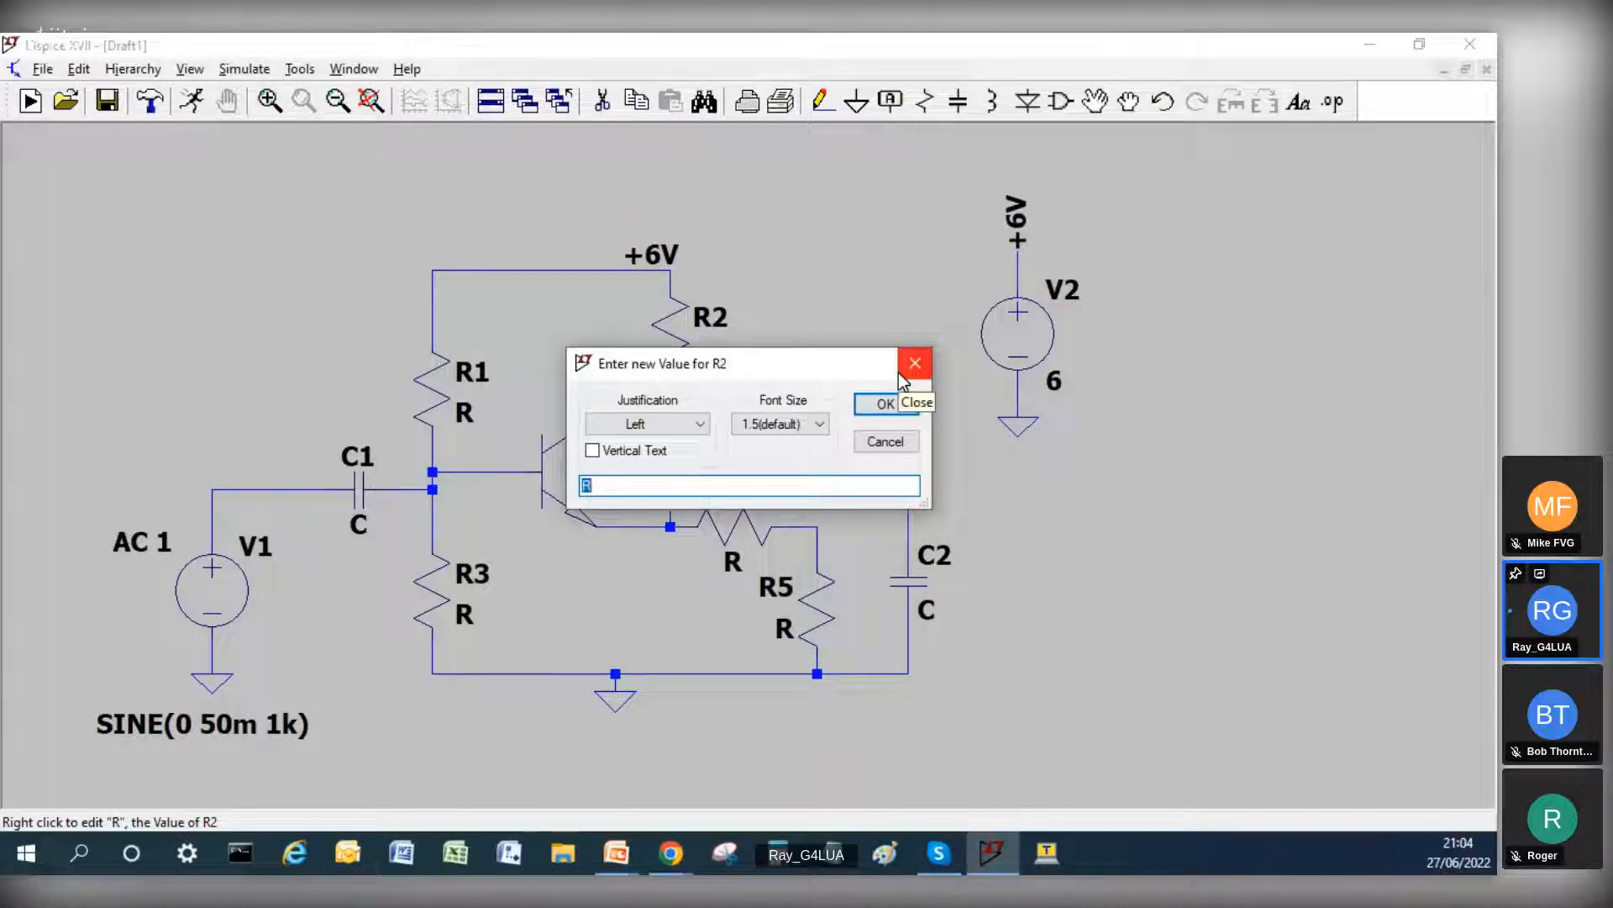
type("1k")
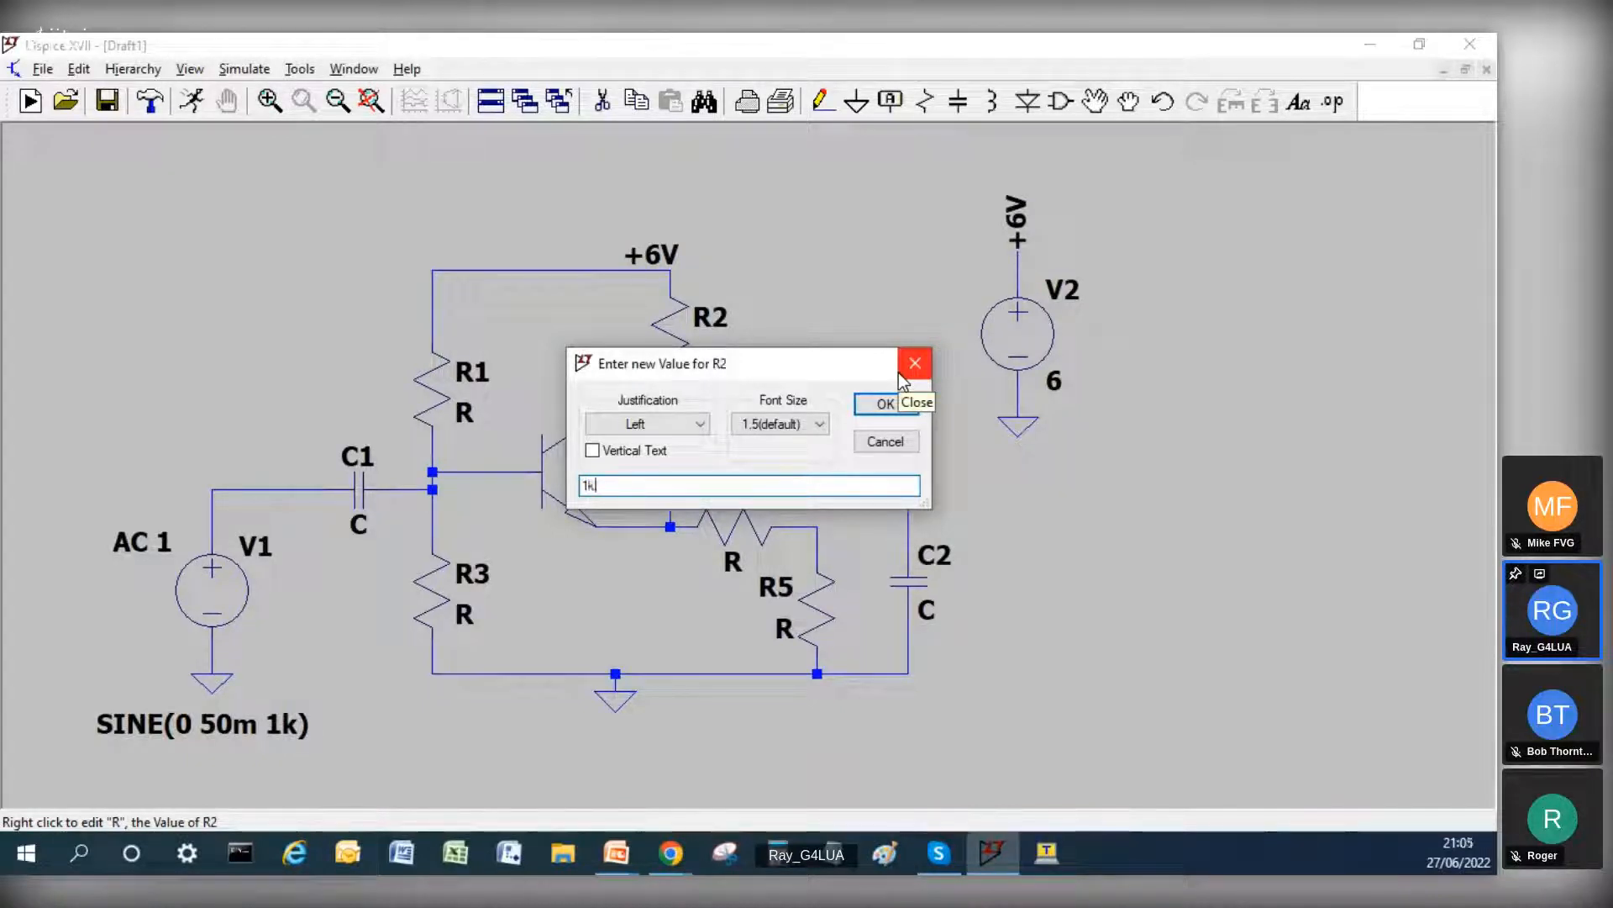
left_click(884, 404)
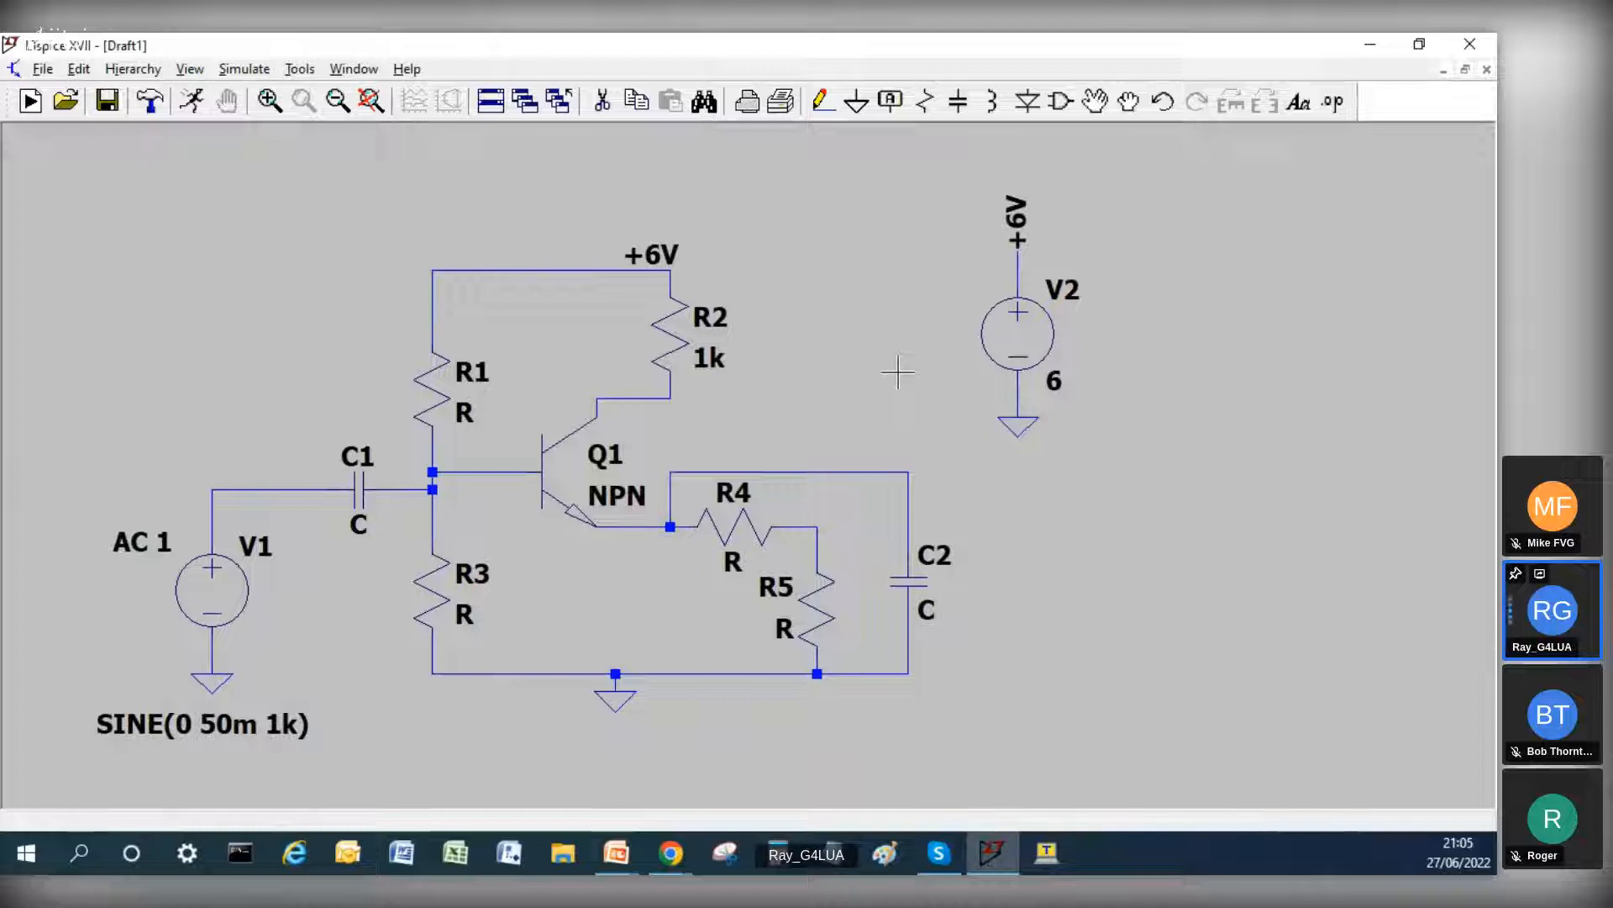
Step: Set the resistance of R1 to 10k and of R3 to 1k5
right_click(432, 375)
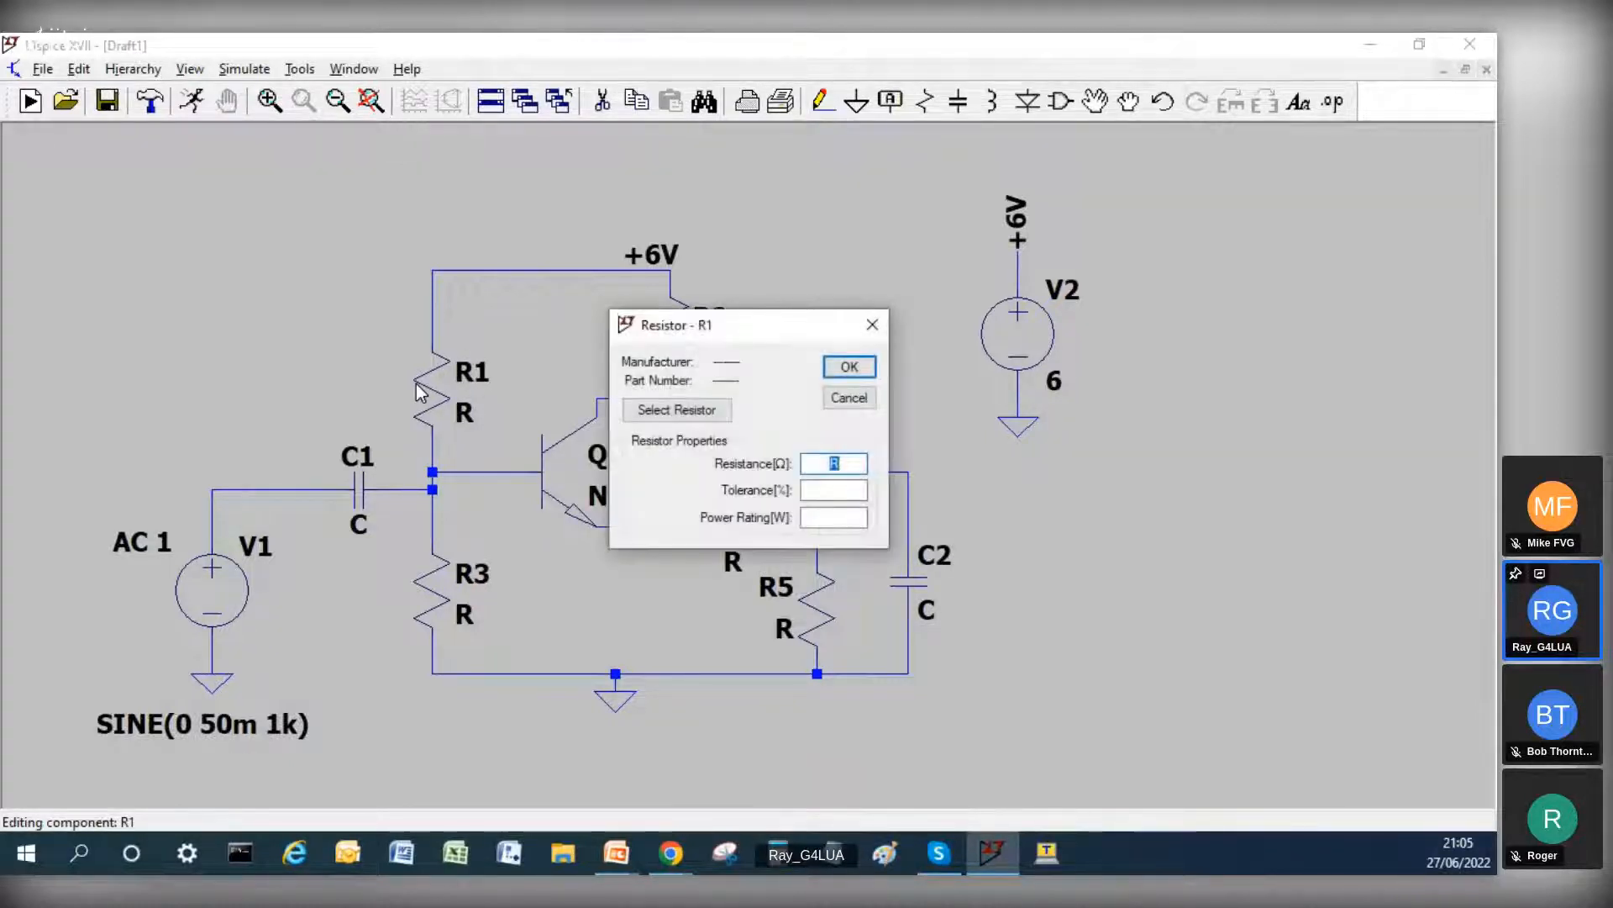
type("10k")
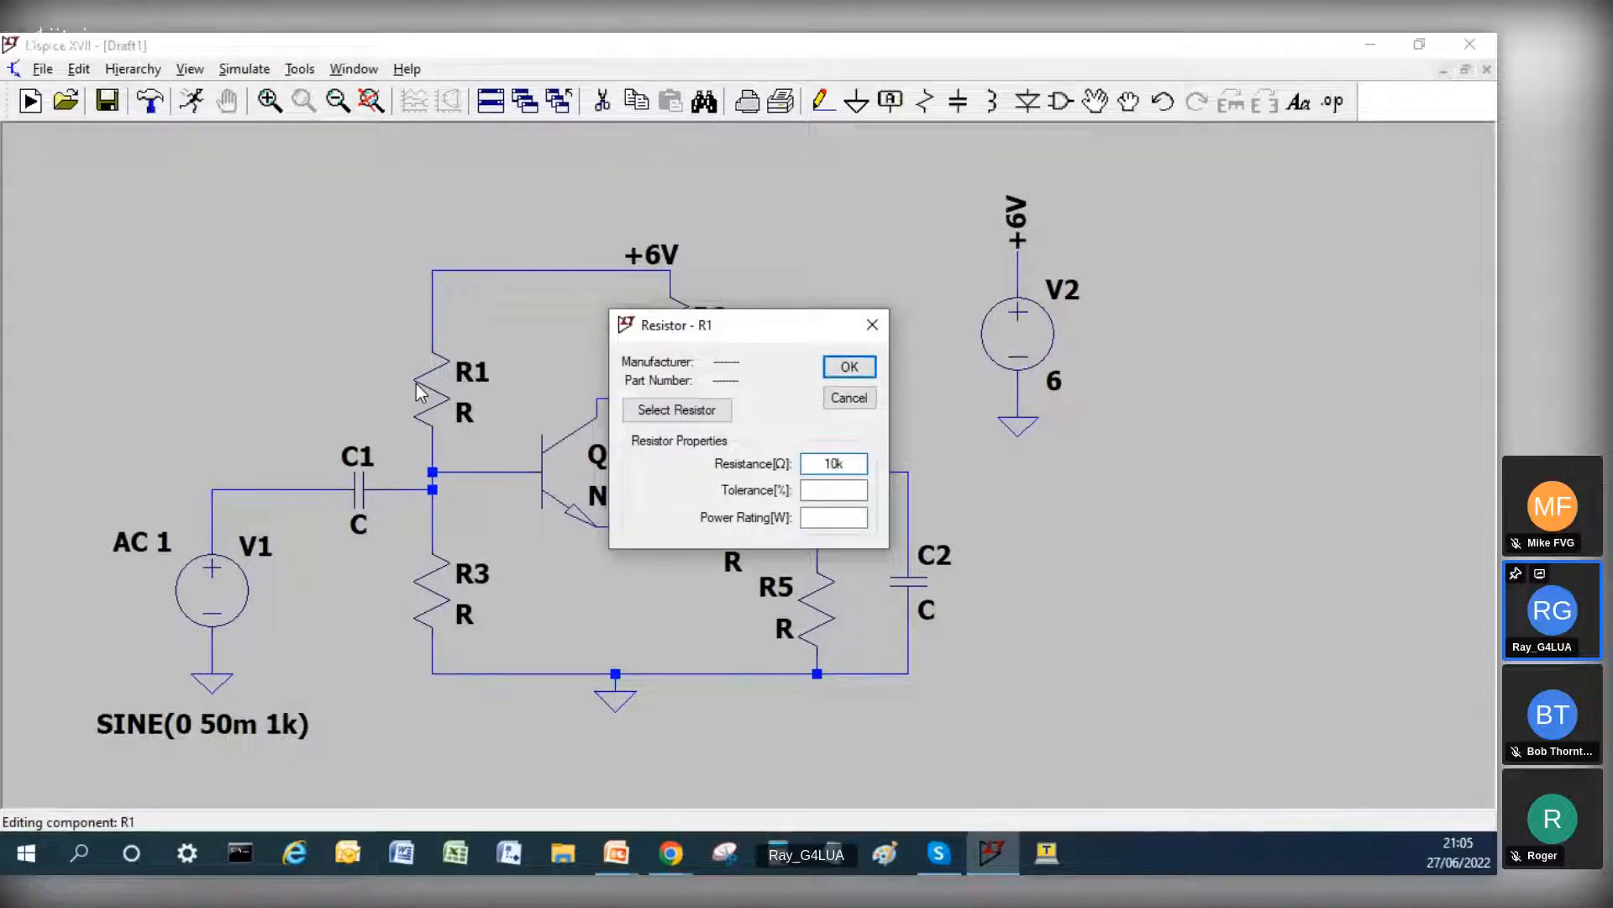
left_click(849, 367)
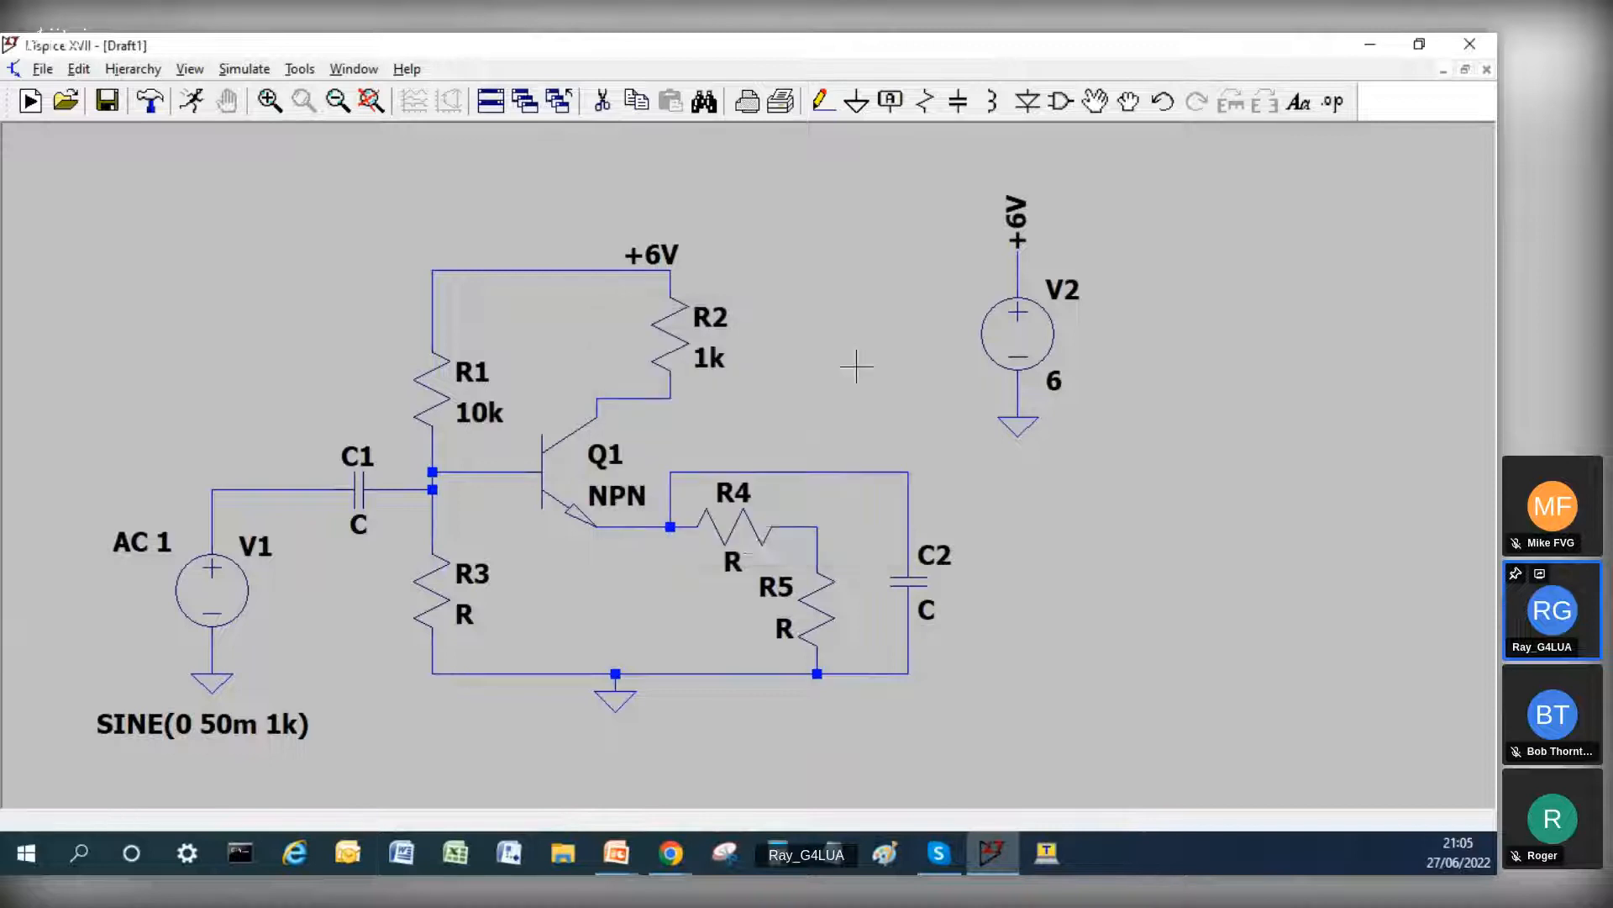
right_click(425, 587)
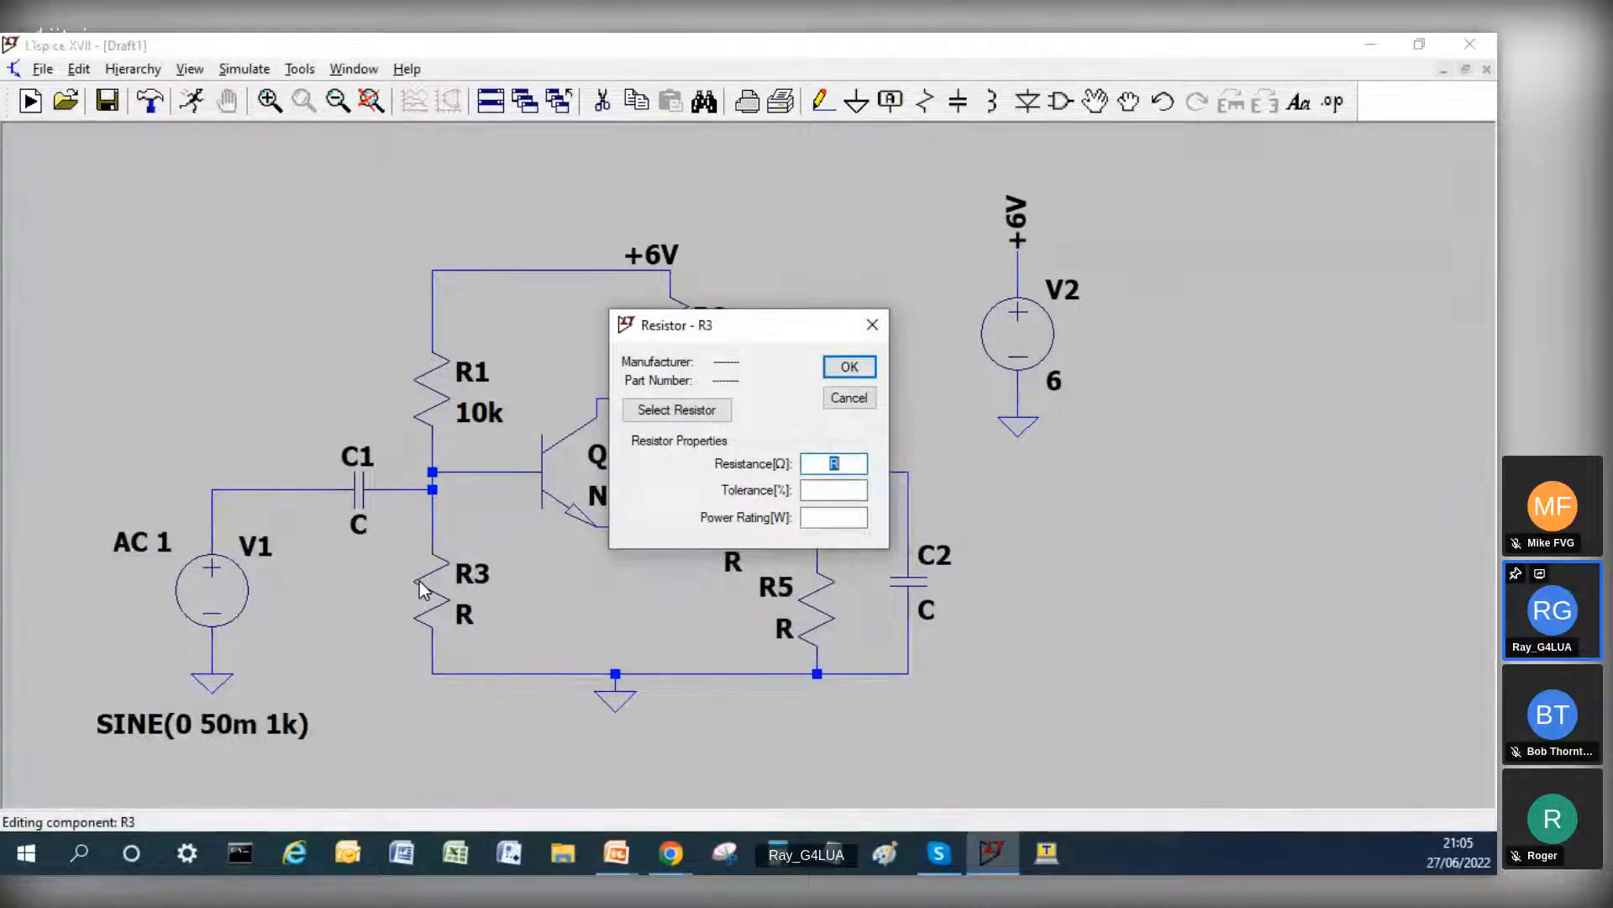
type("1")
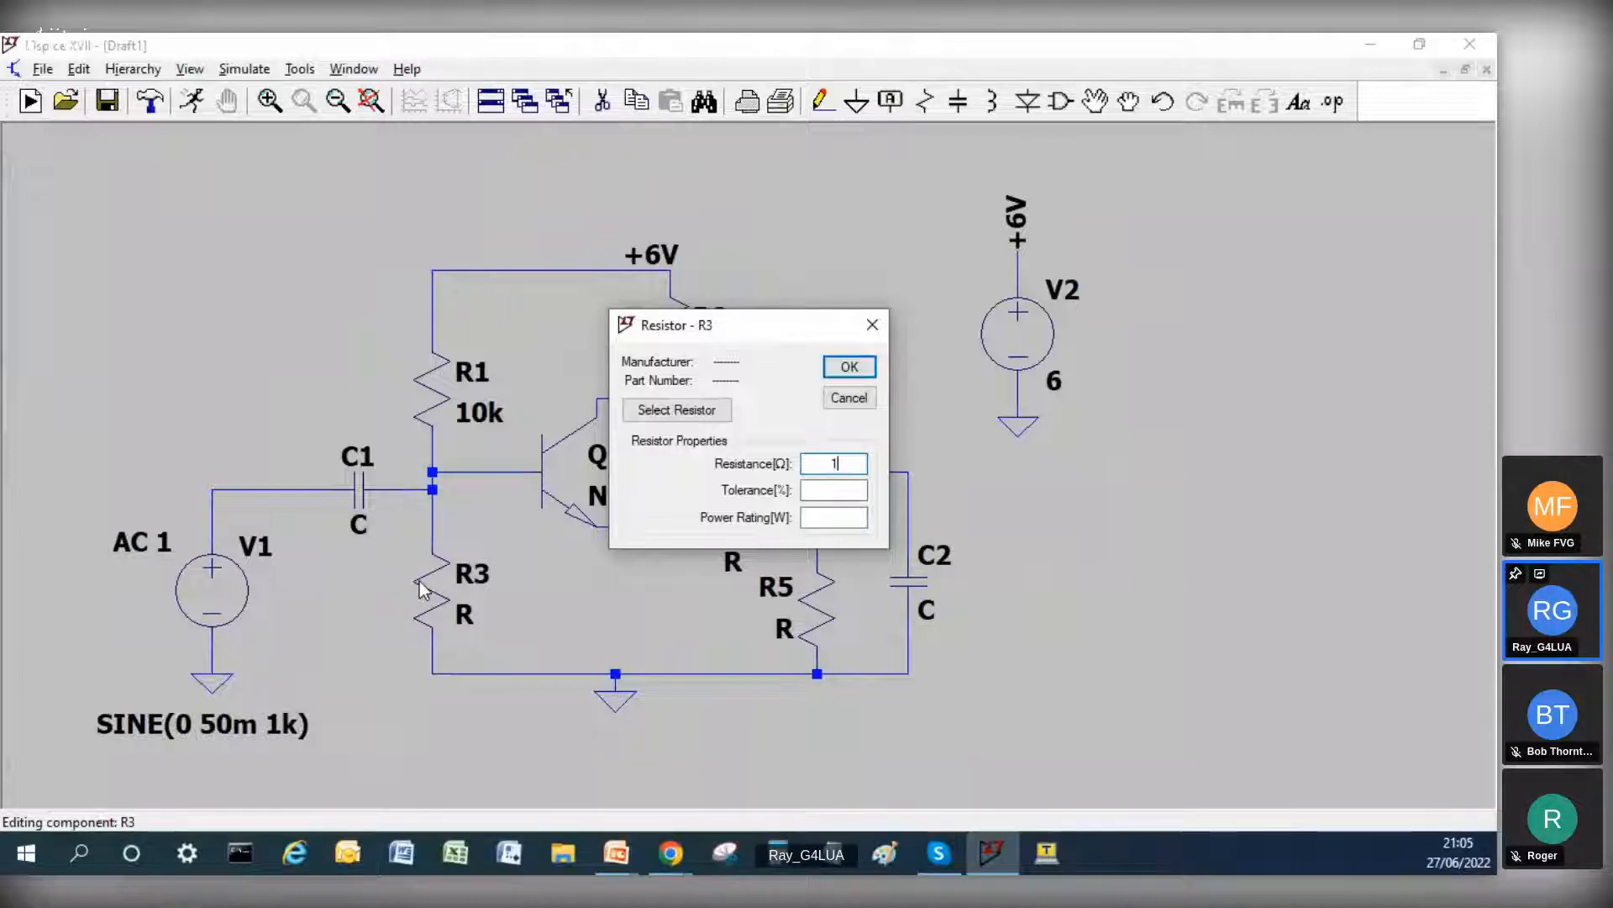
type("k5")
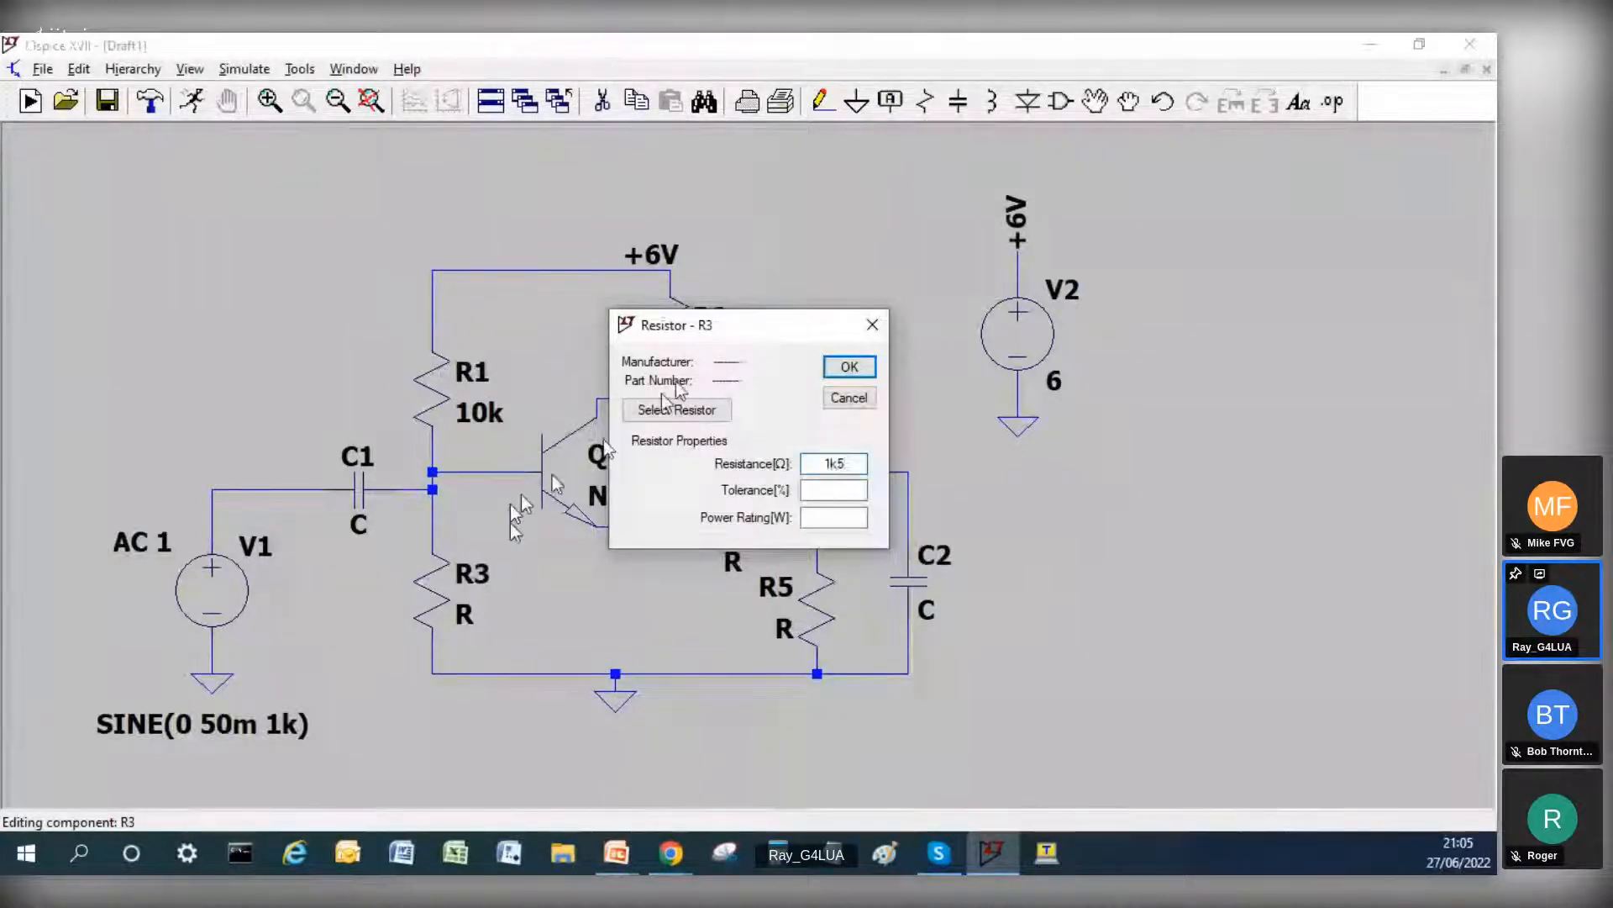
left_click(849, 368)
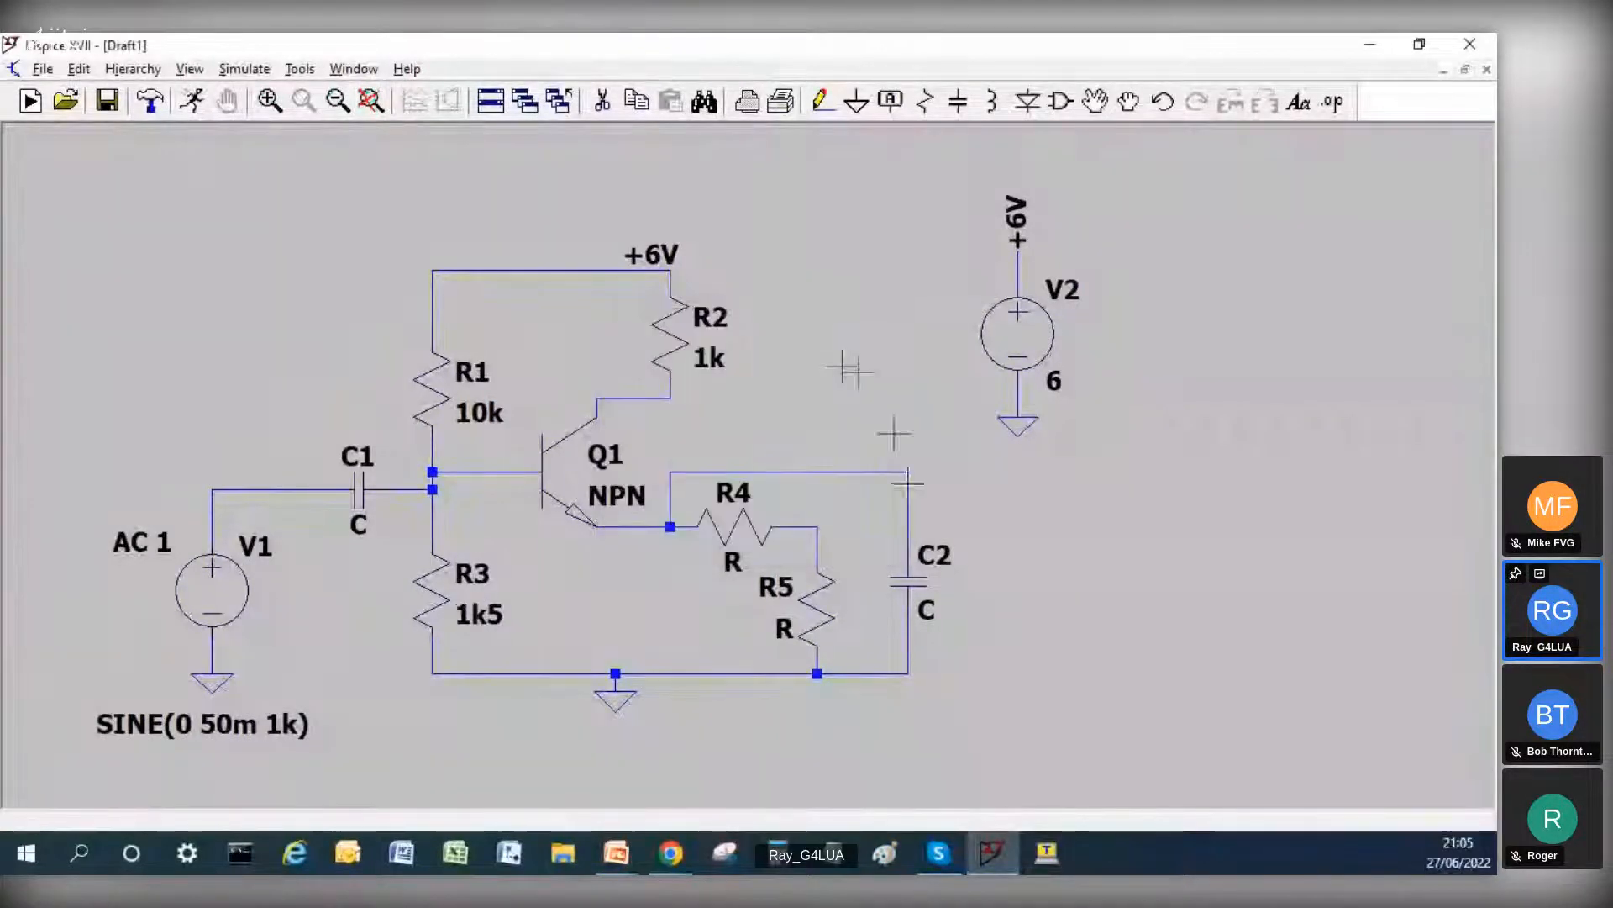
Step: Set the resistance of emitter resistors R4 to 1 and R5 to 100
right_click(798, 542)
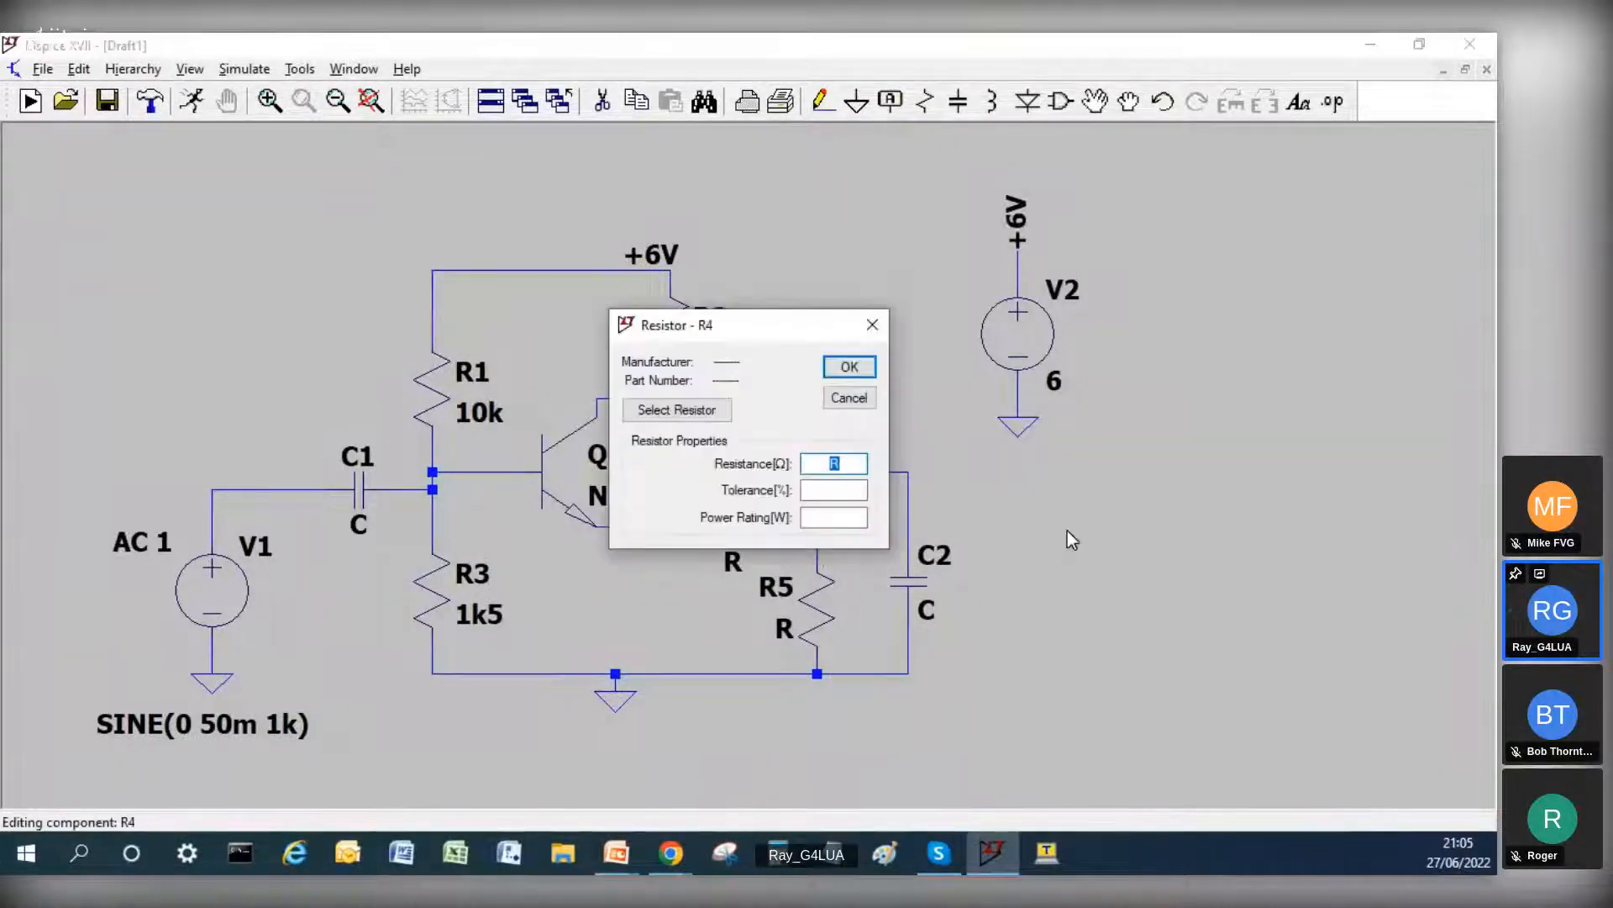
type("1")
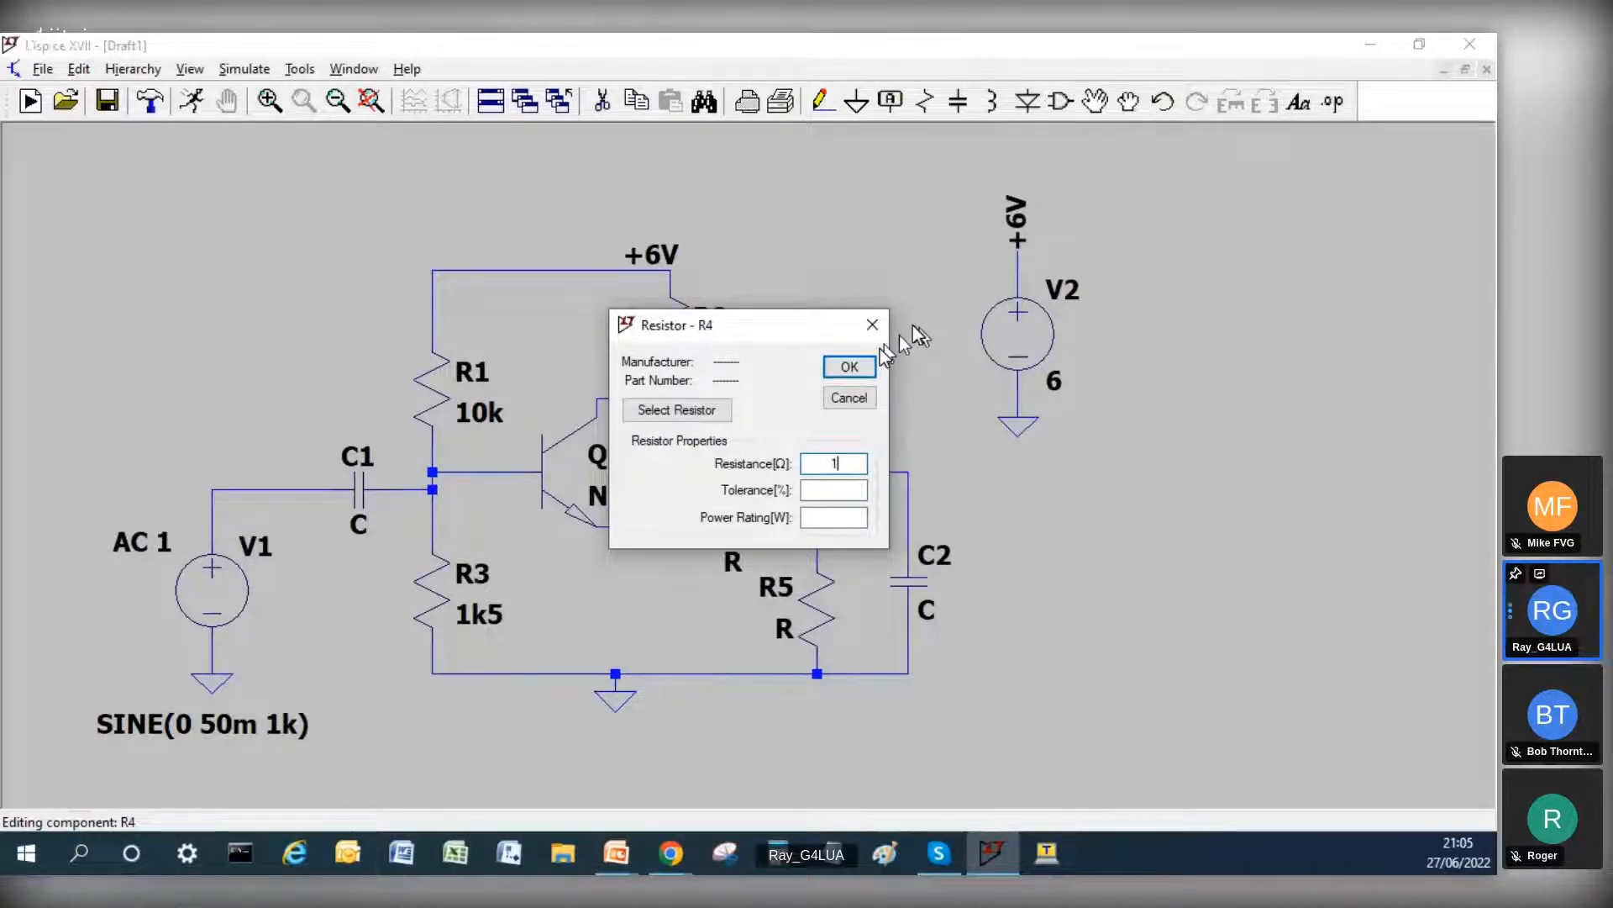
left_click(855, 366)
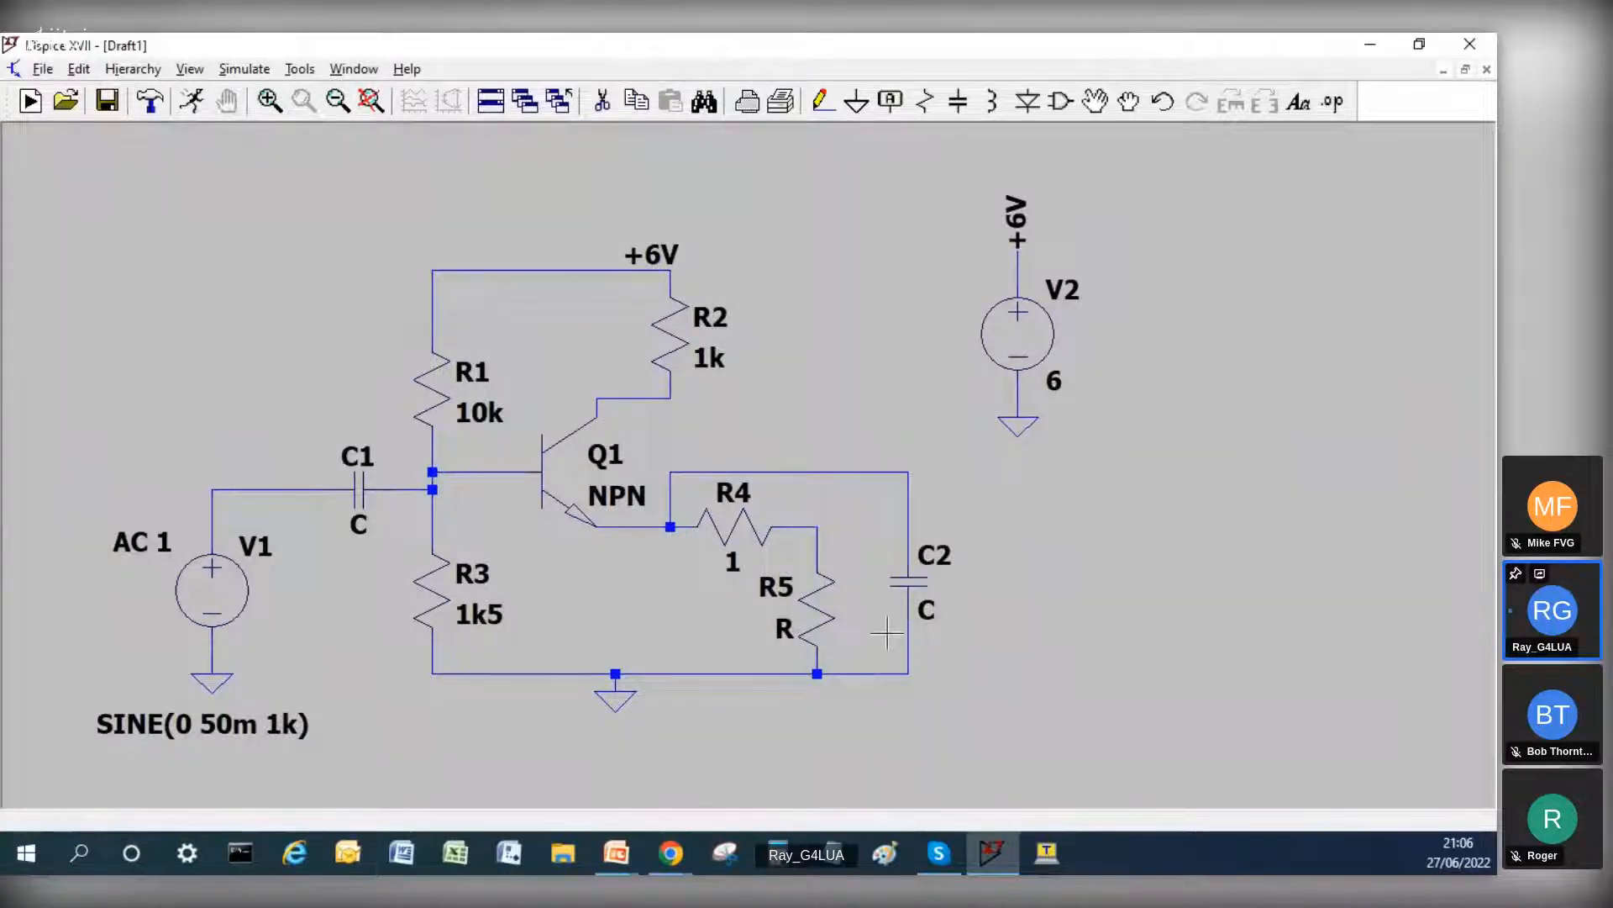
right_click(831, 613)
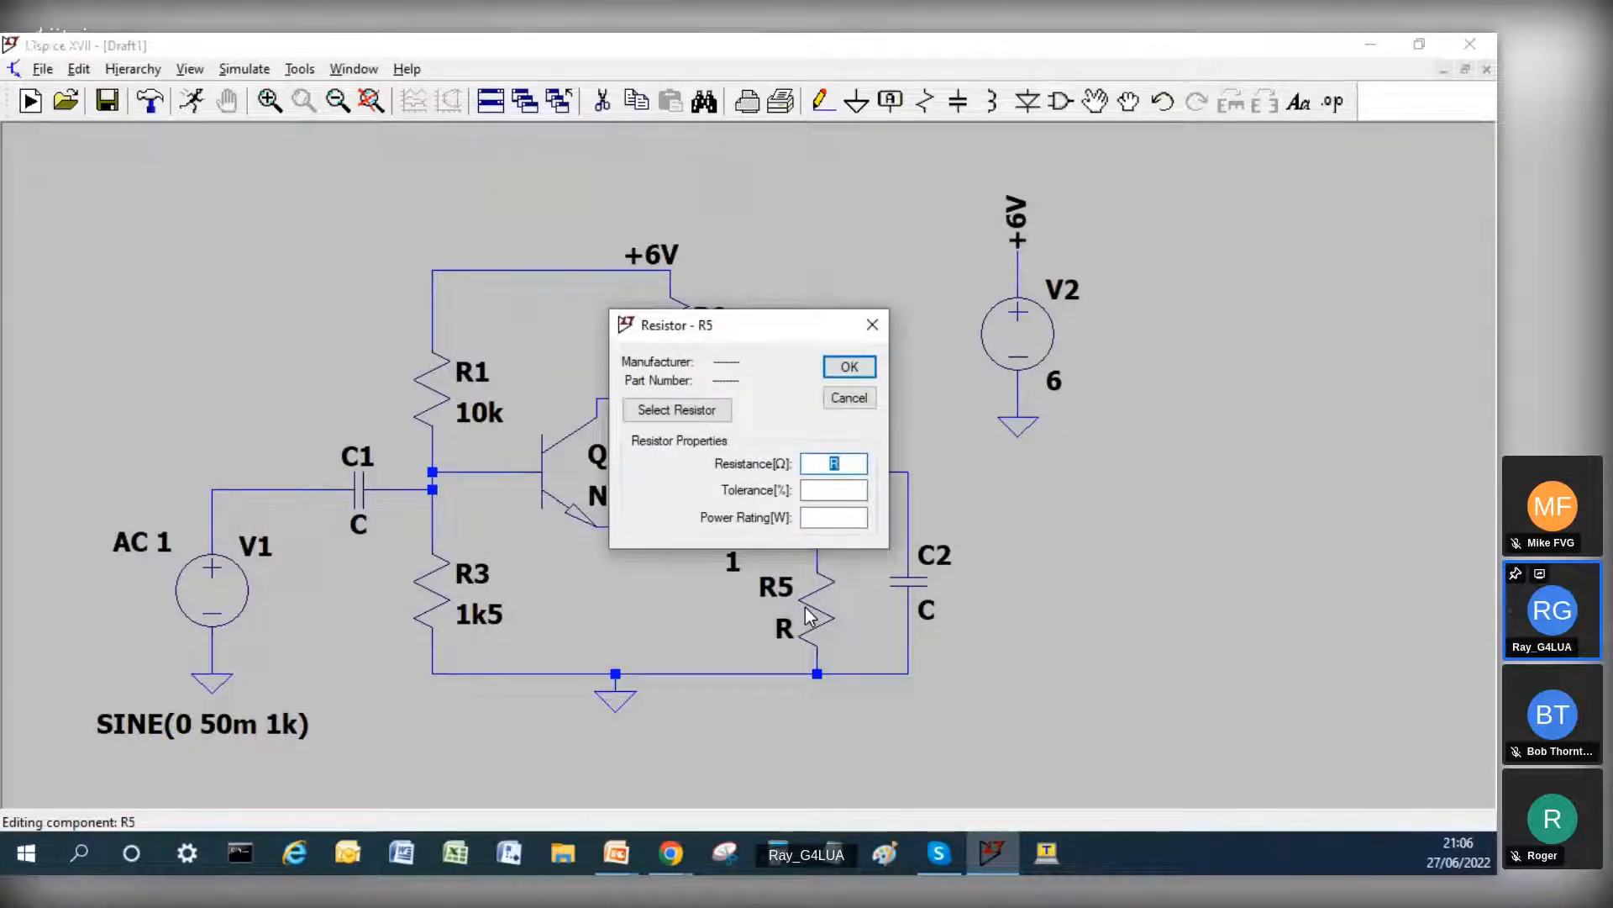
type("100")
key("Return")
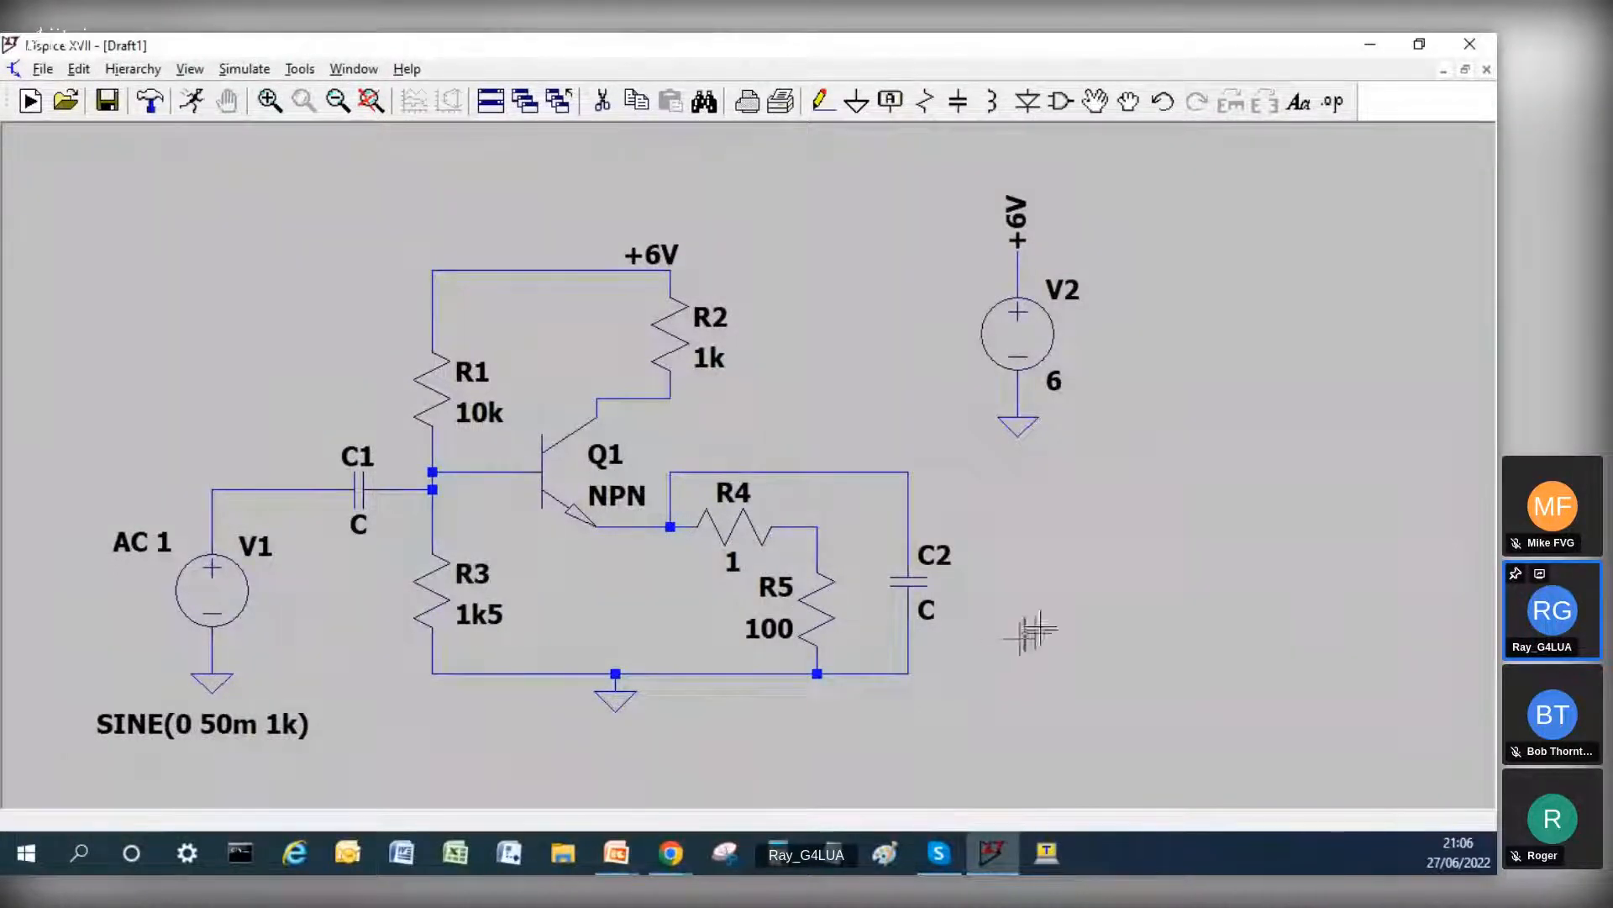
Step: Set the capacitance of C2 to 100u and of C1 to 1000p
right_click(933, 583)
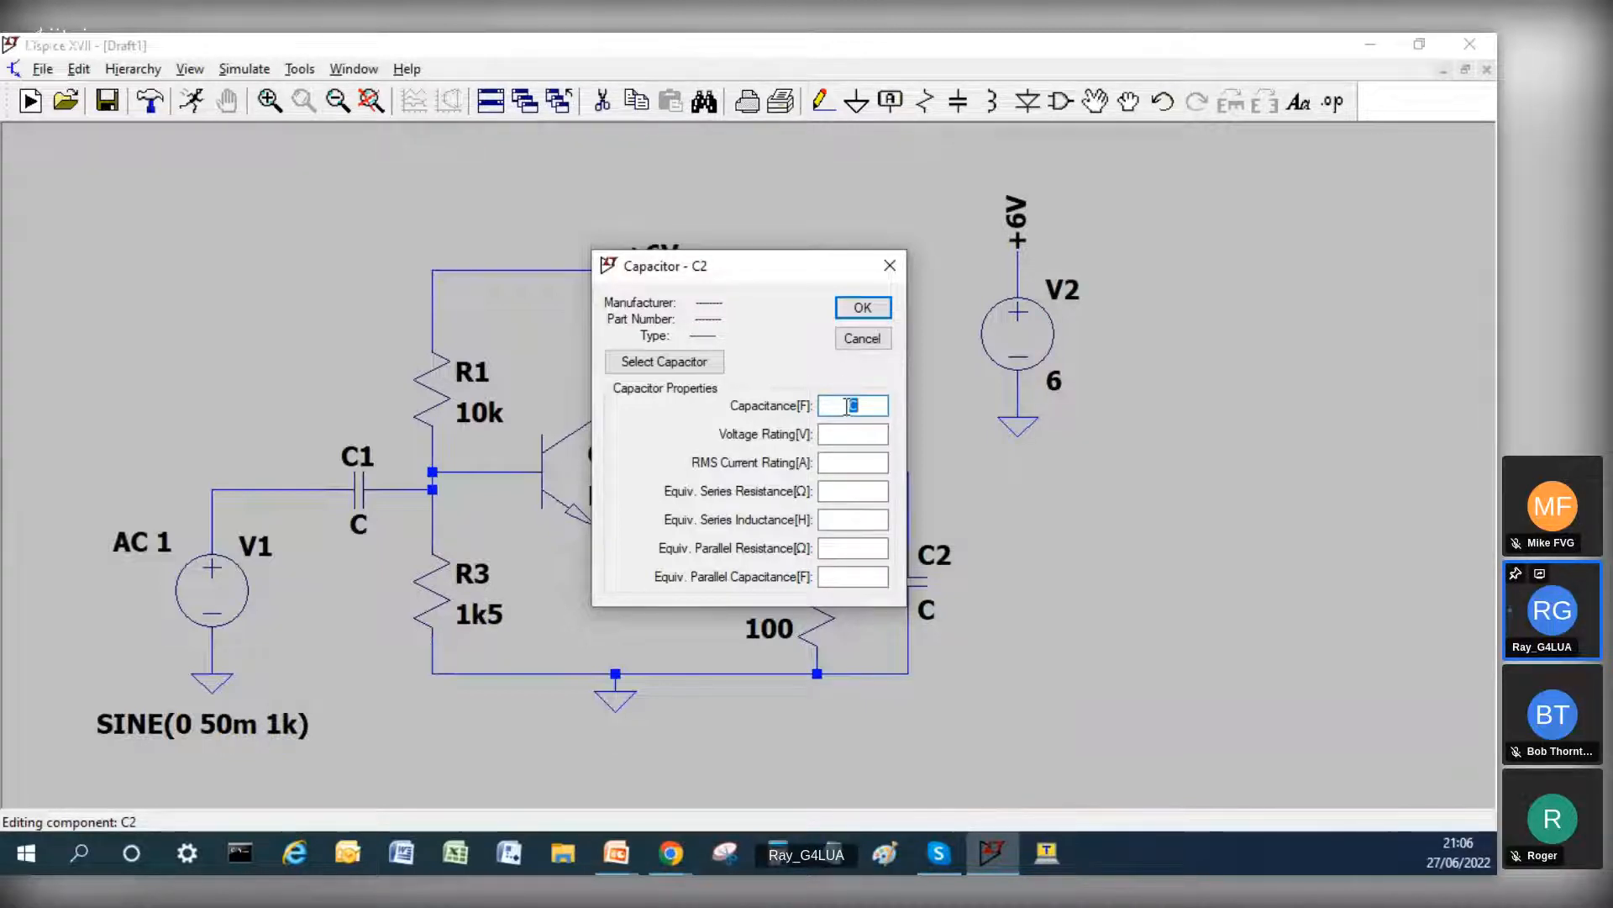
type("100u")
key("Return")
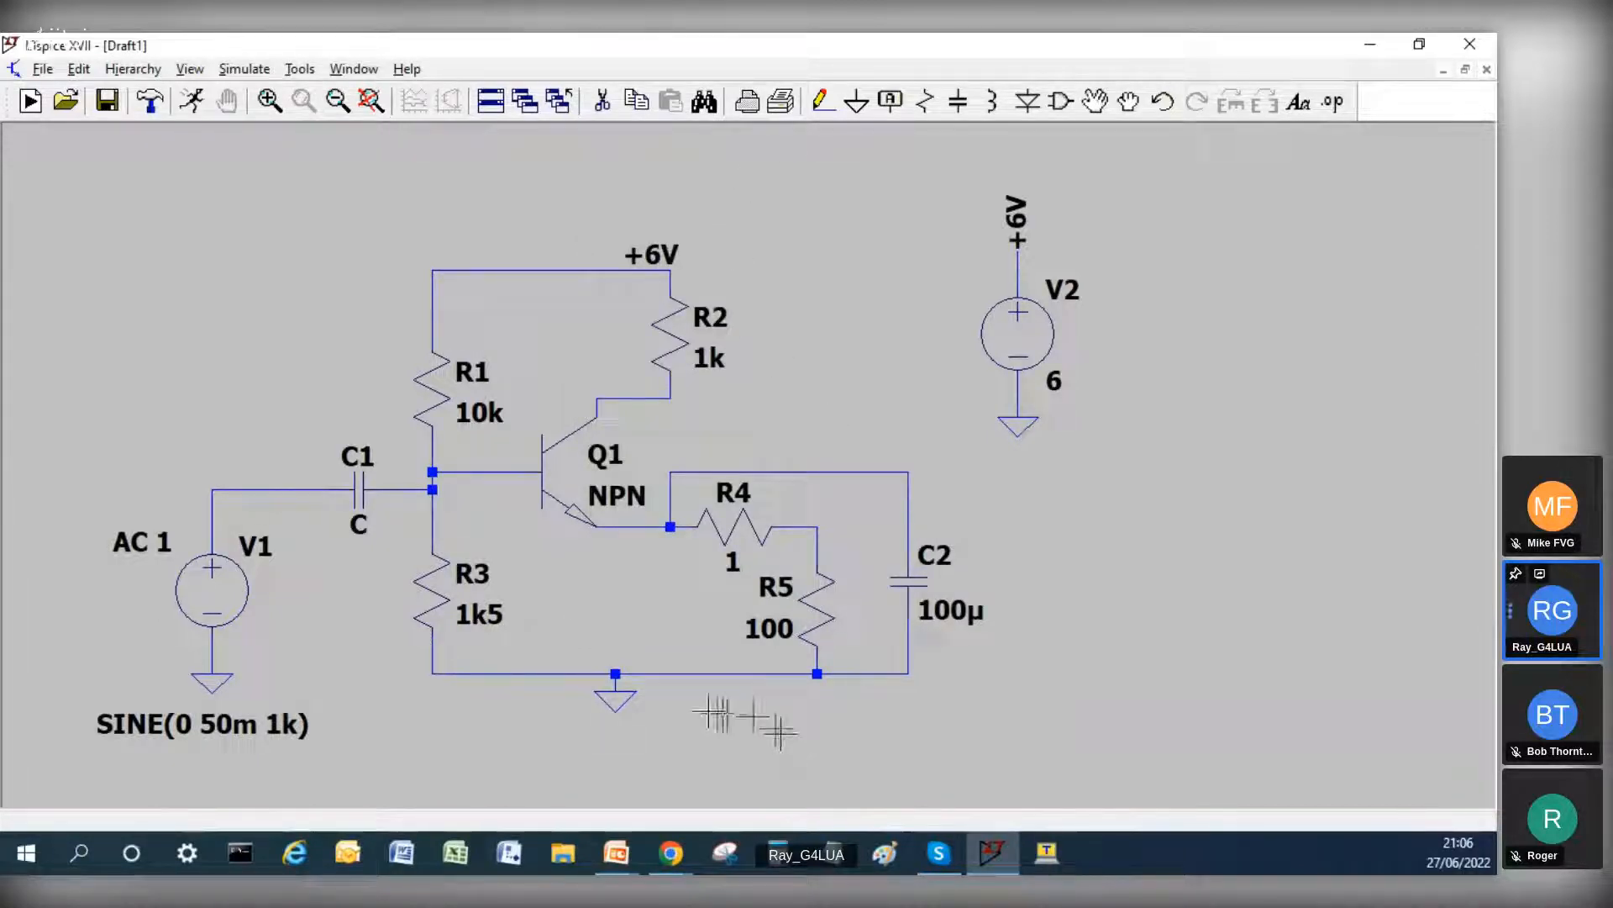
right_click(359, 503)
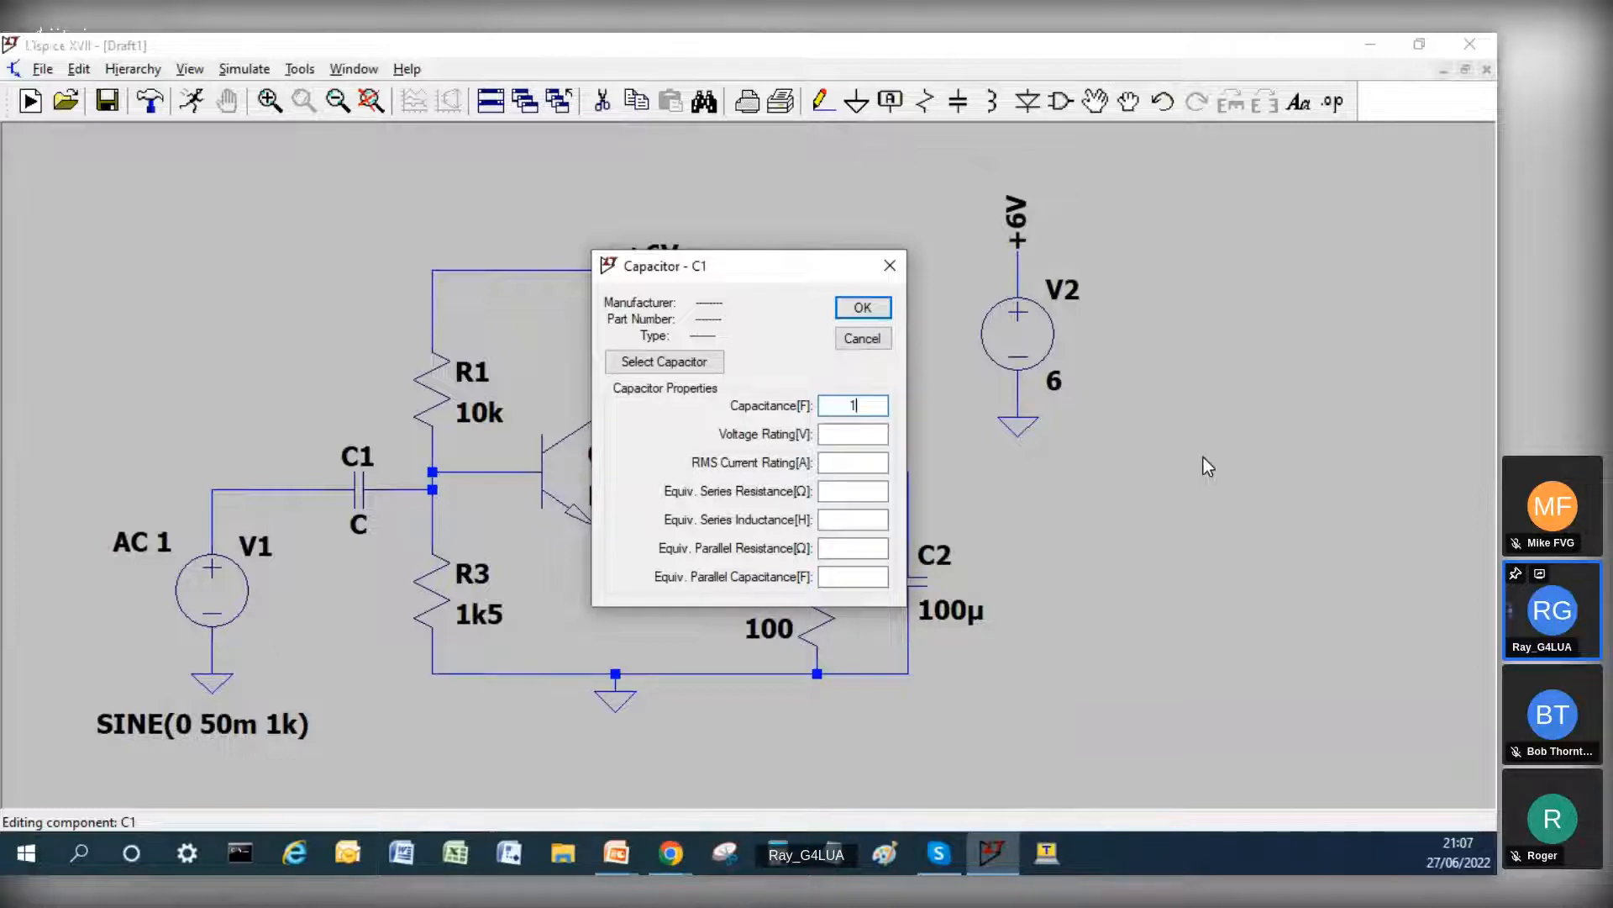
type("000p")
key("Return")
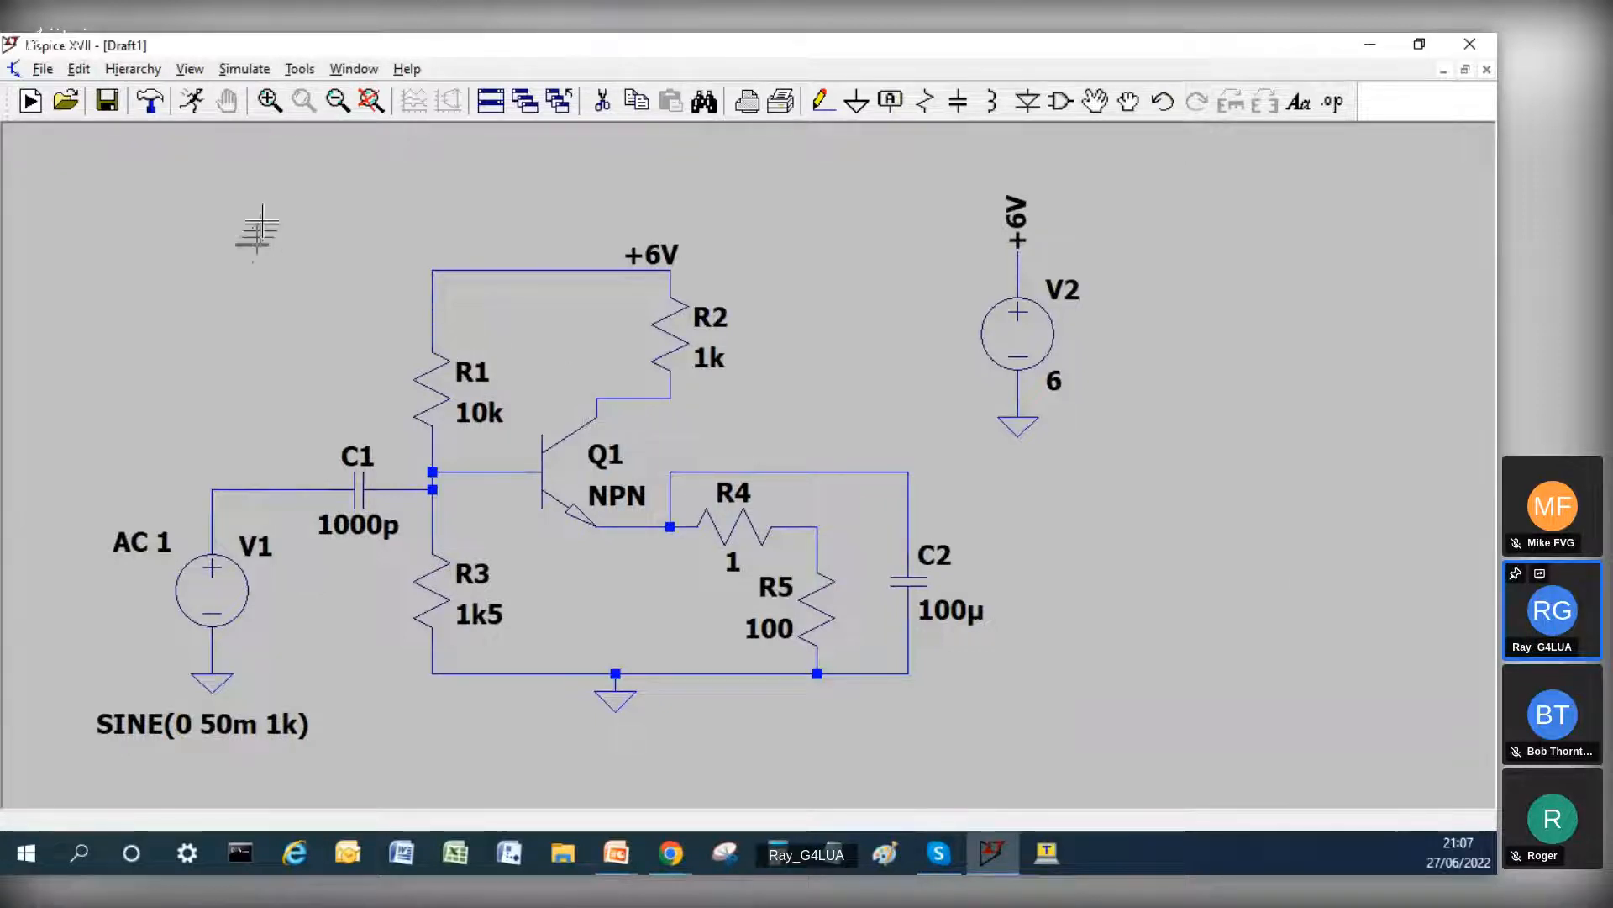
Step: Run a transient simulation with a stop time of 20m and plot the voltages at the V1–C1 wire and the emitter wire to C2
left_click(193, 102)
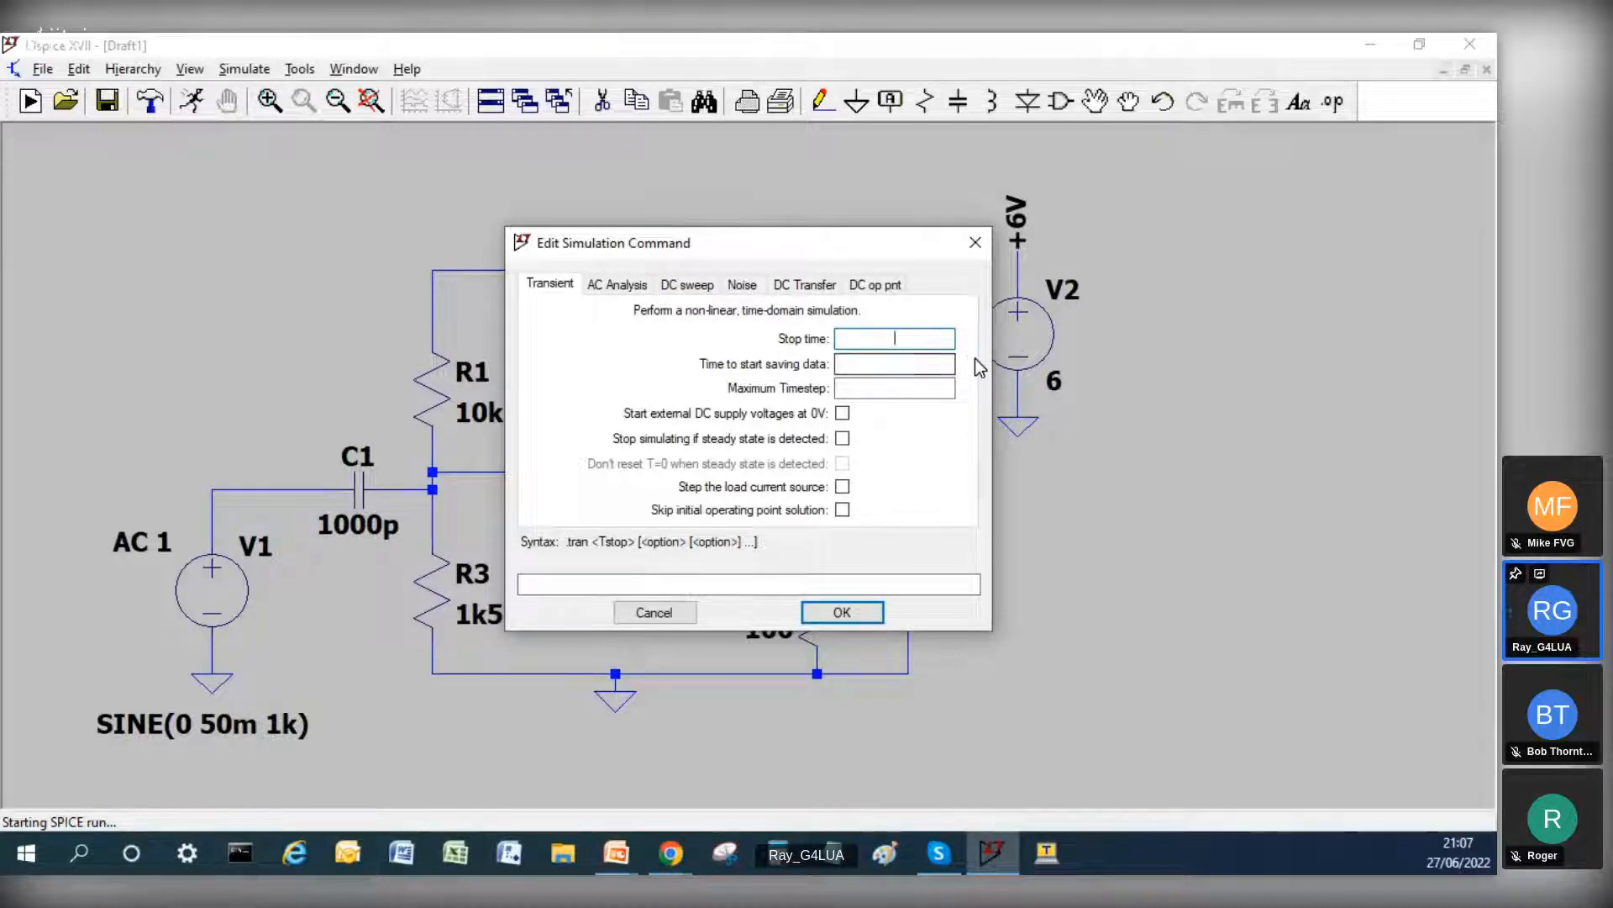
type("2")
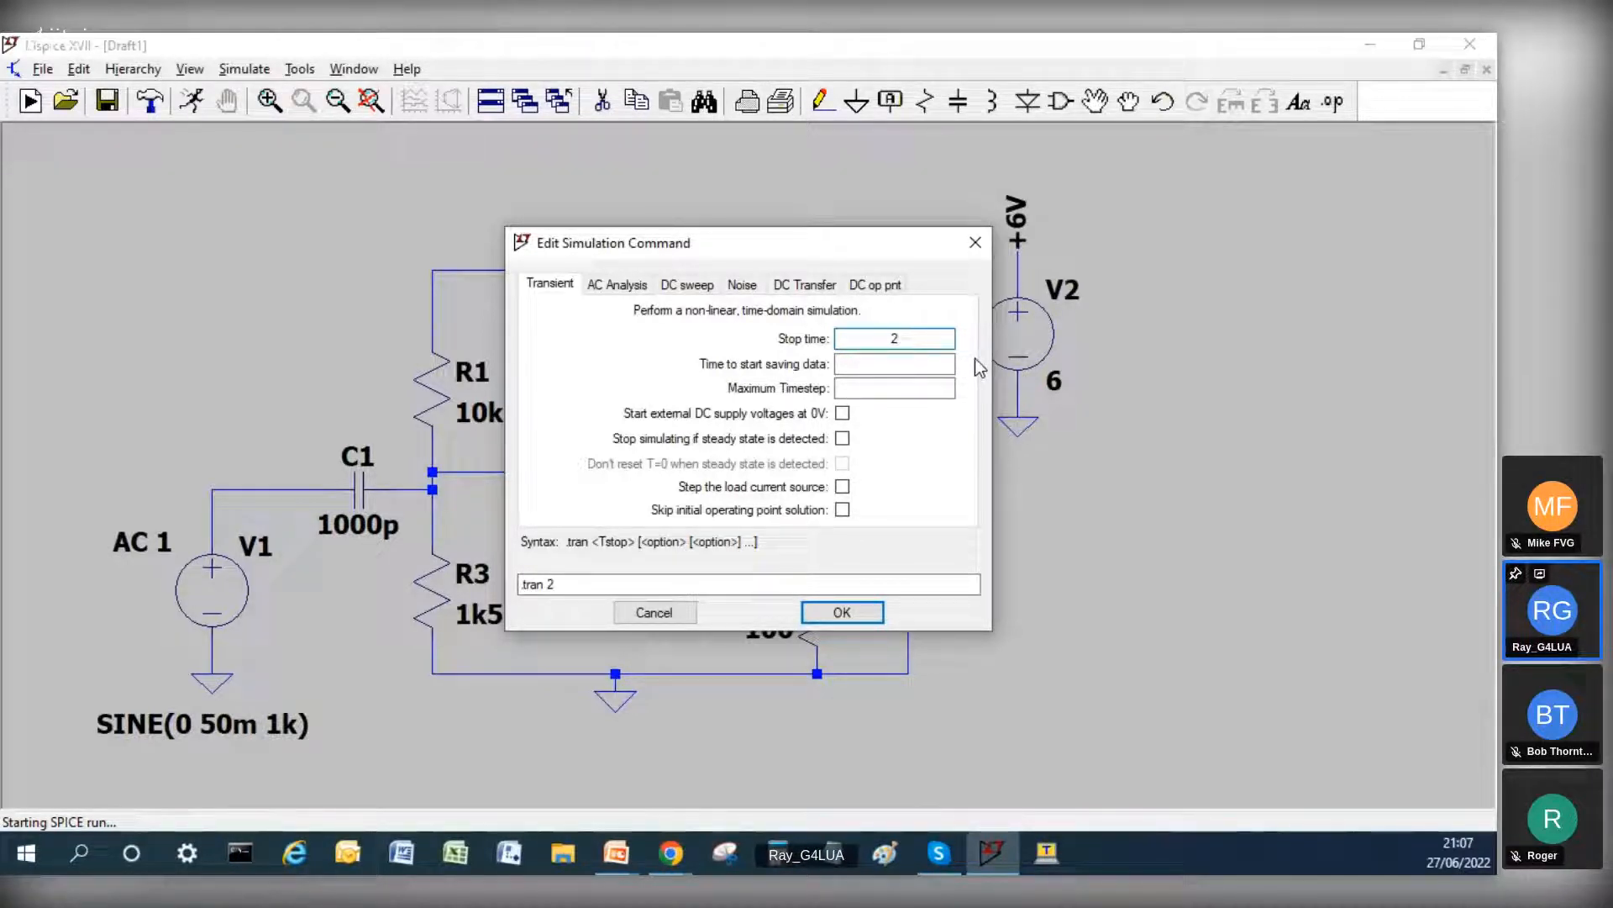
type("0m")
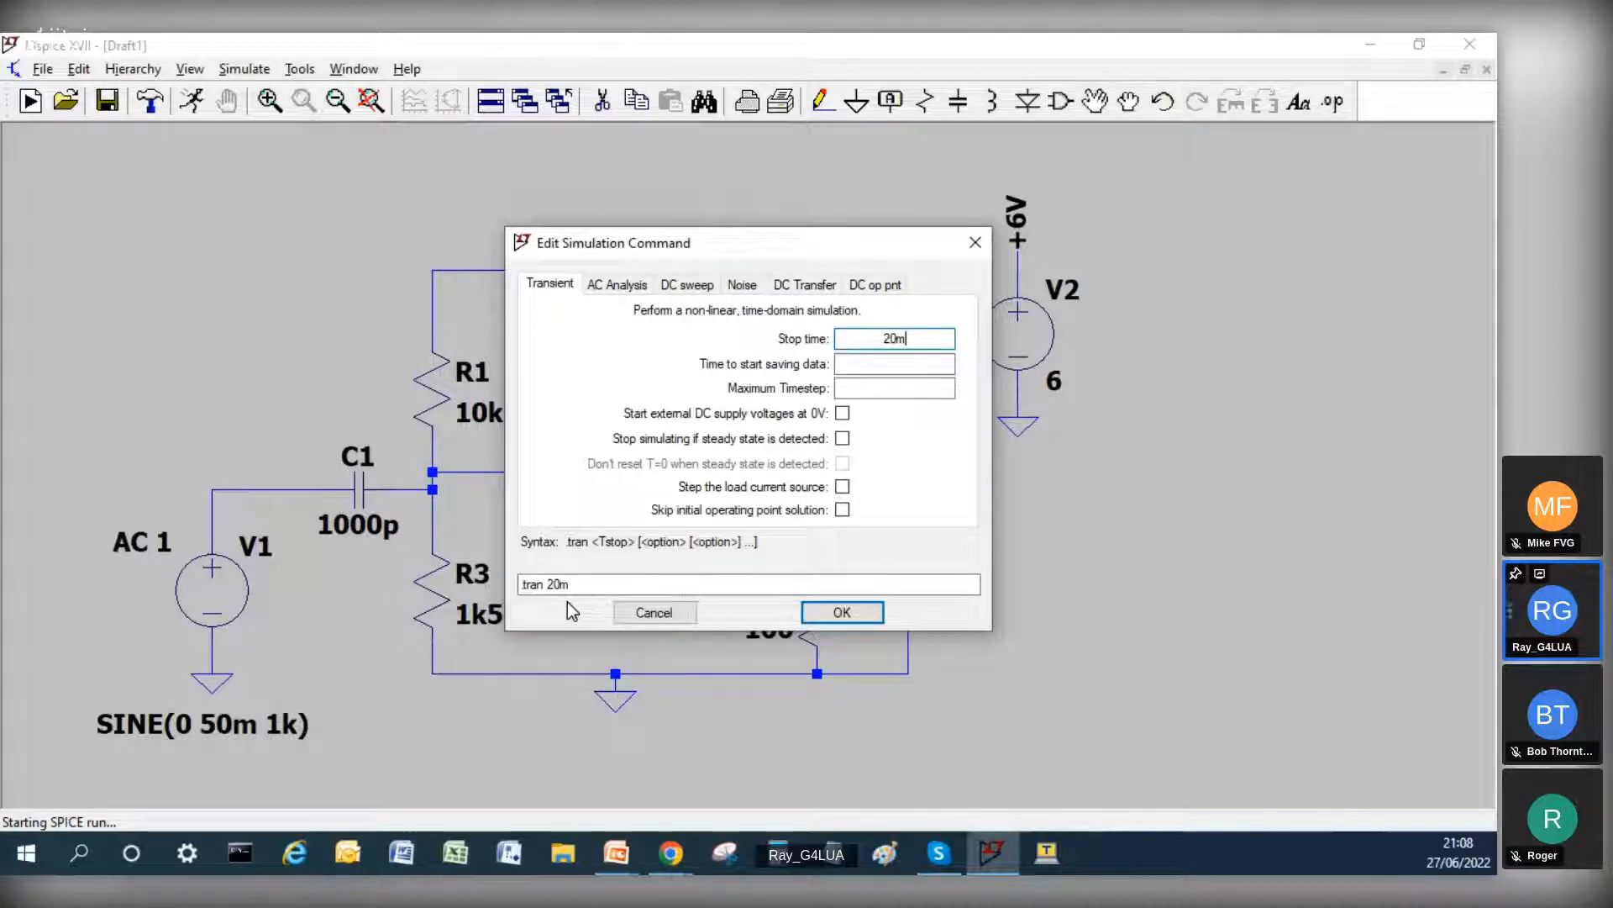
left_click(833, 613)
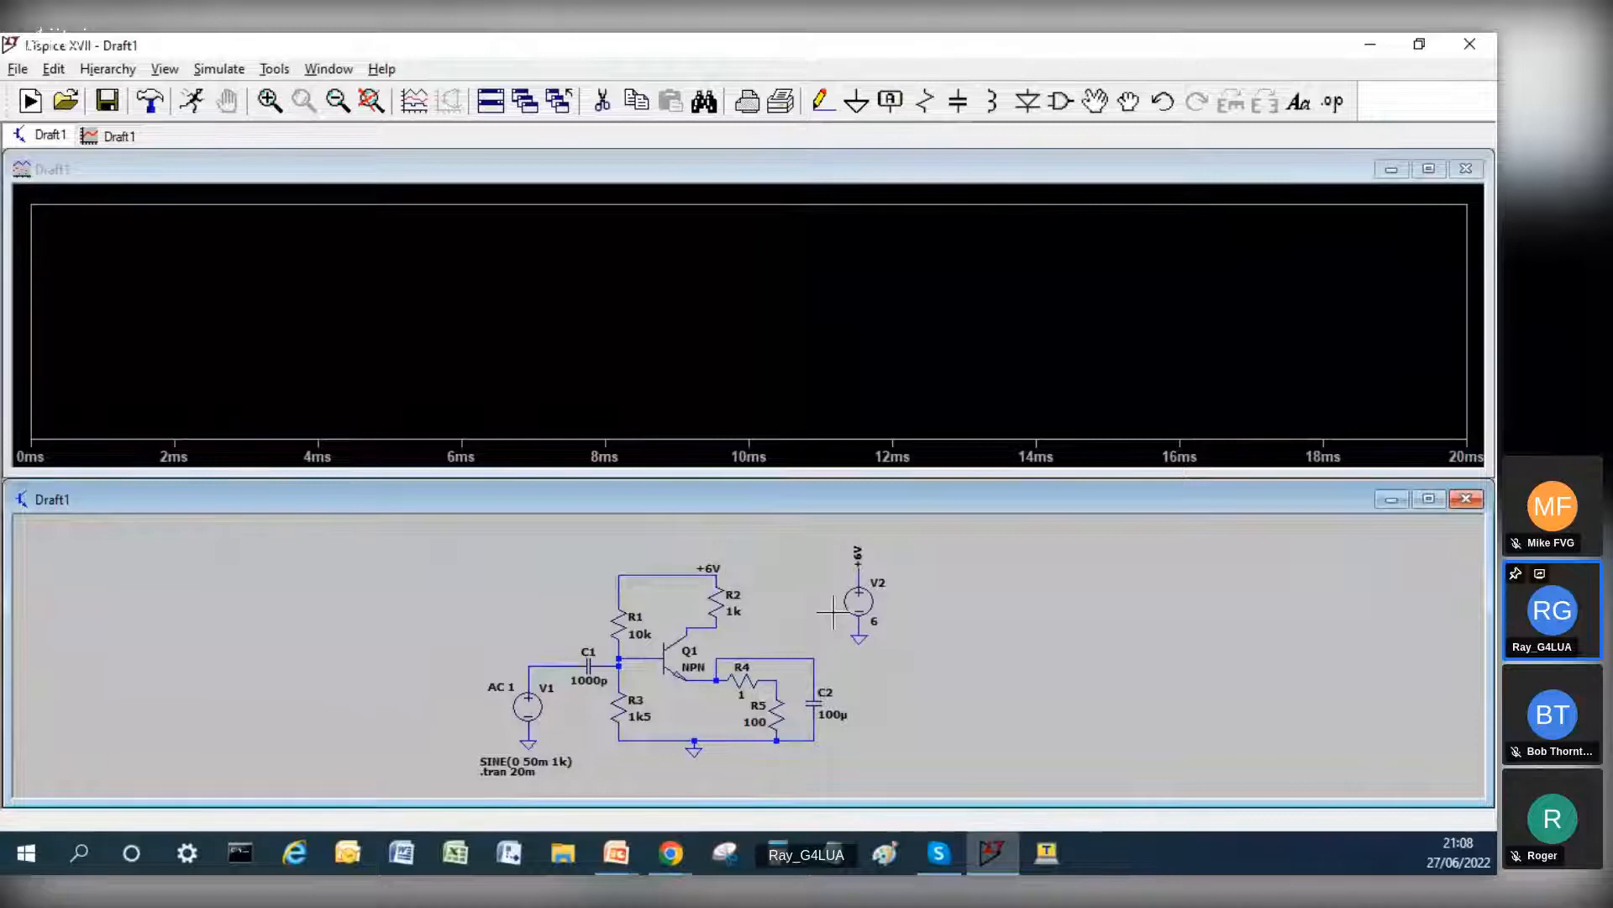
left_click(562, 663)
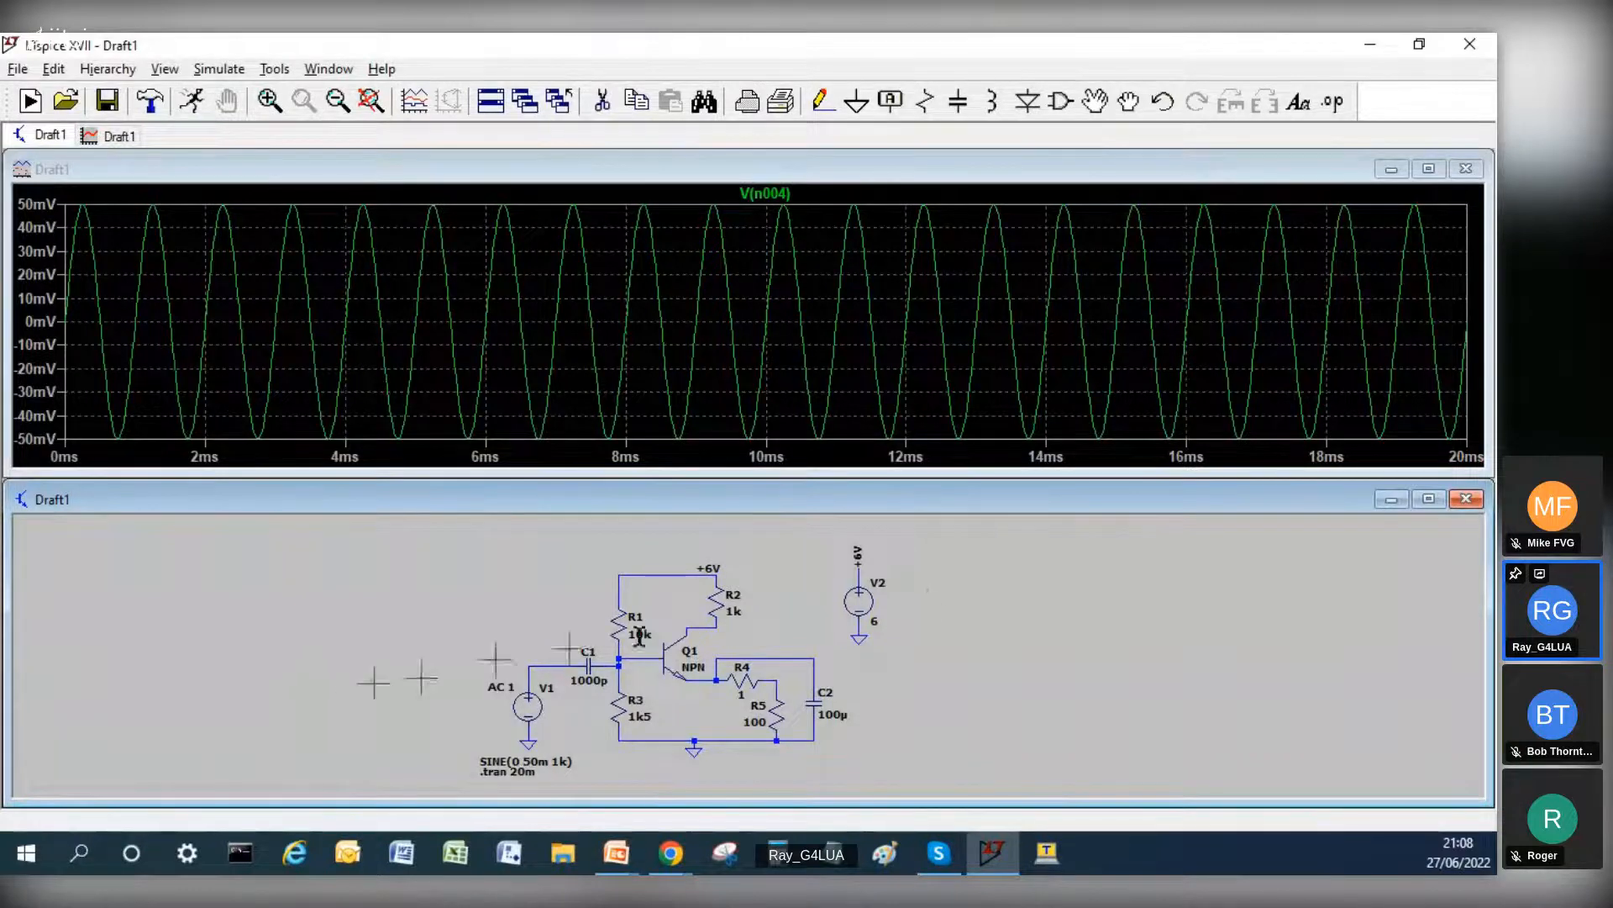
left_click(798, 657)
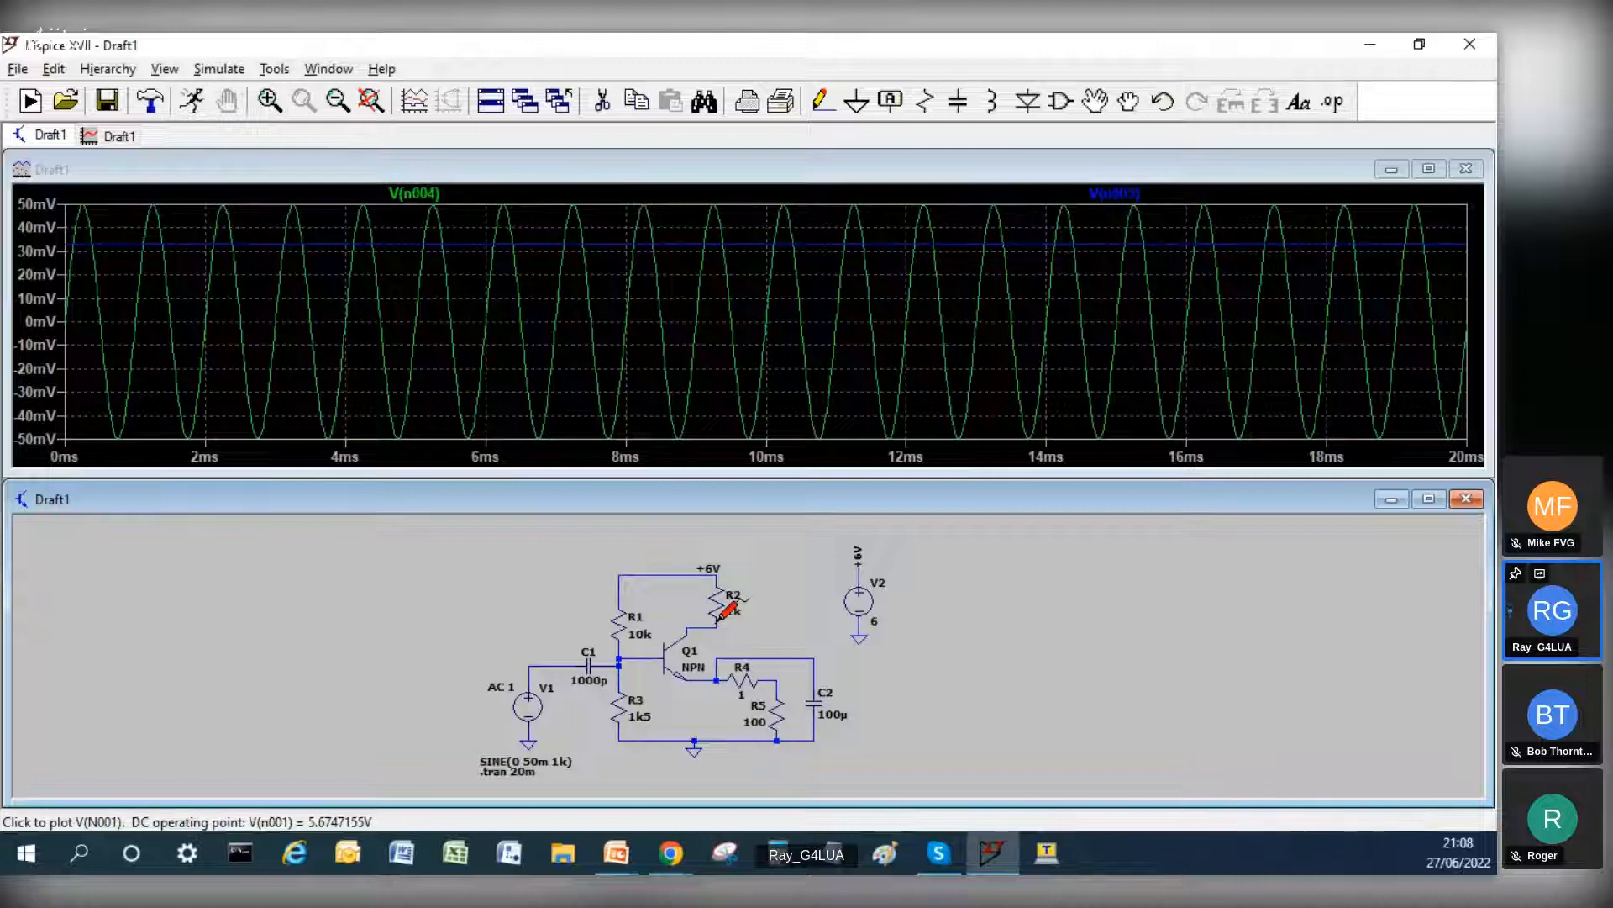
Step: Place a net label named o/p in the empty area to the right of C2, below V2's level
left_click(892, 102)
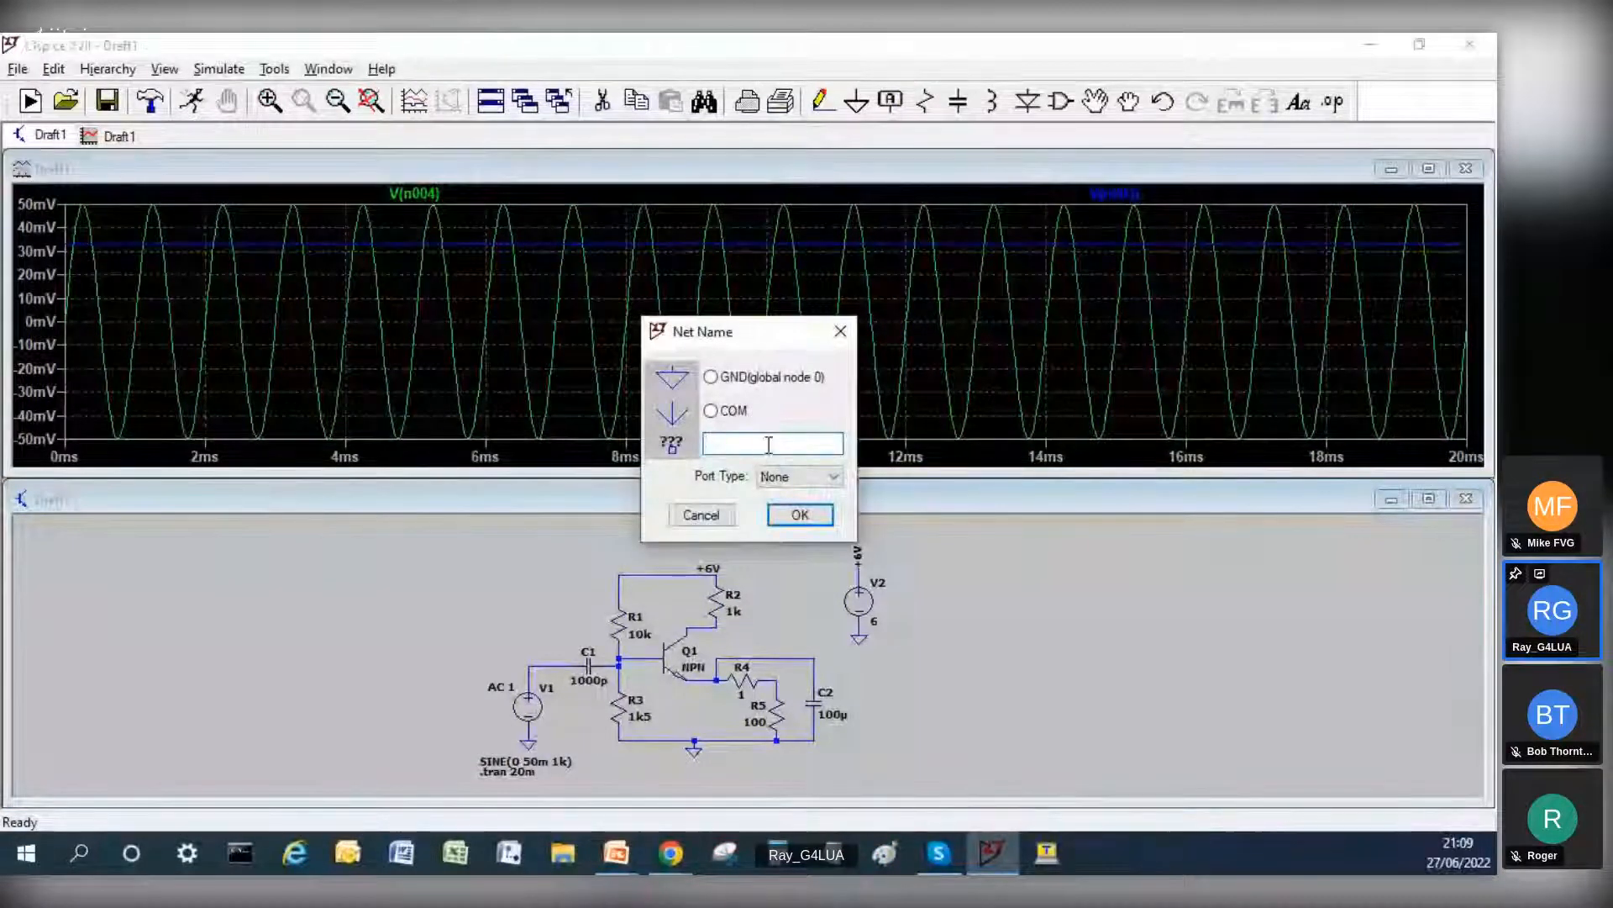
type("o/p")
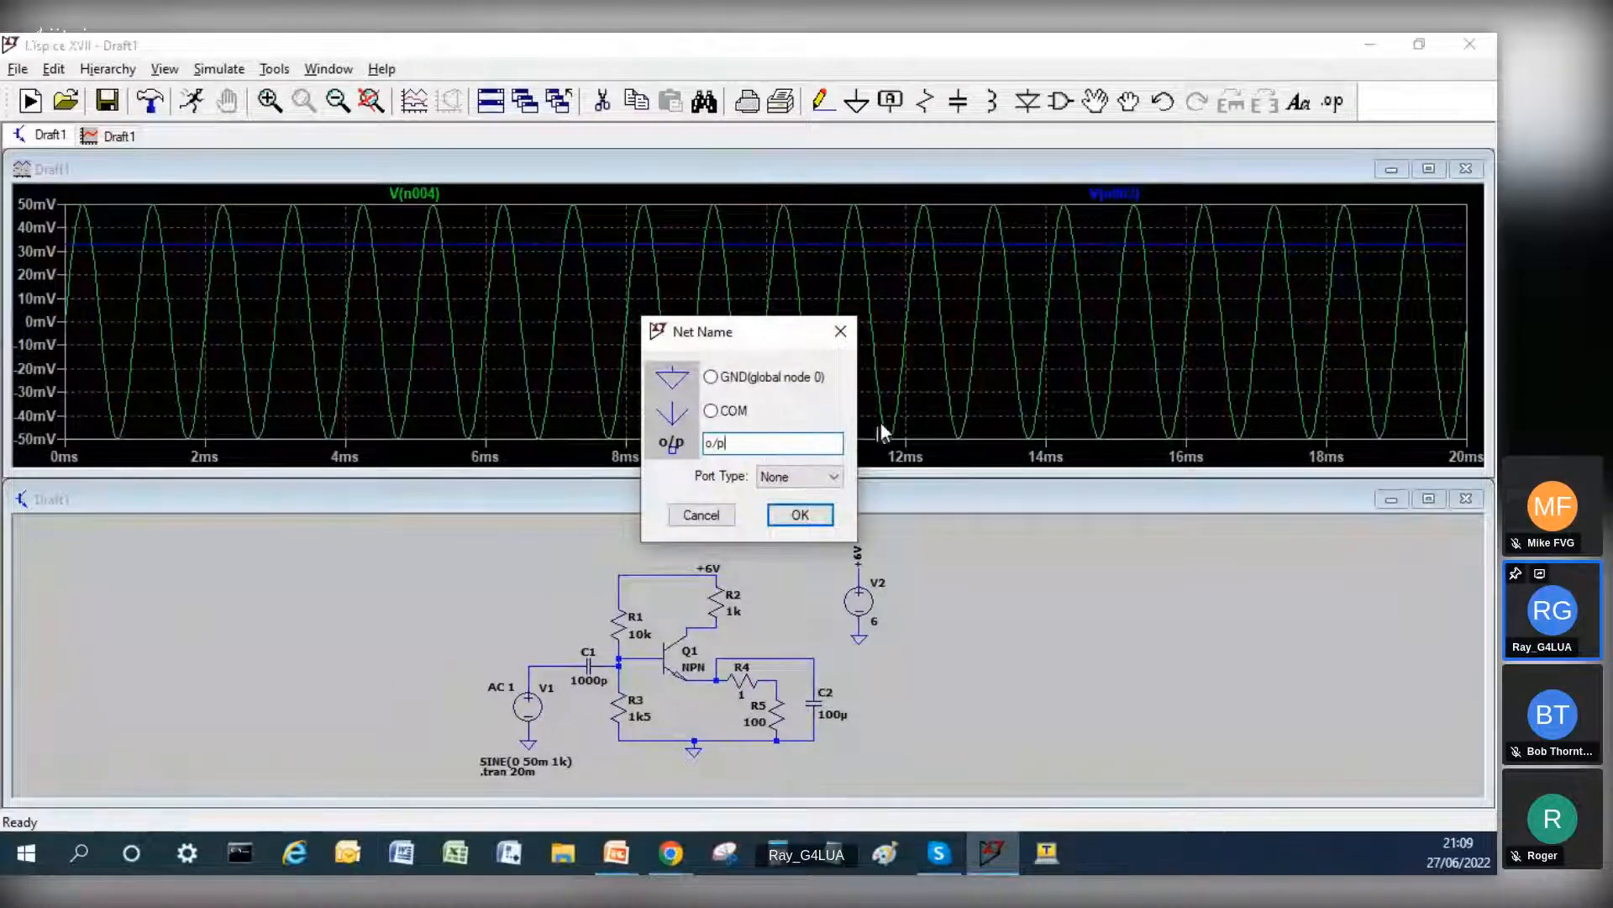
key("Return")
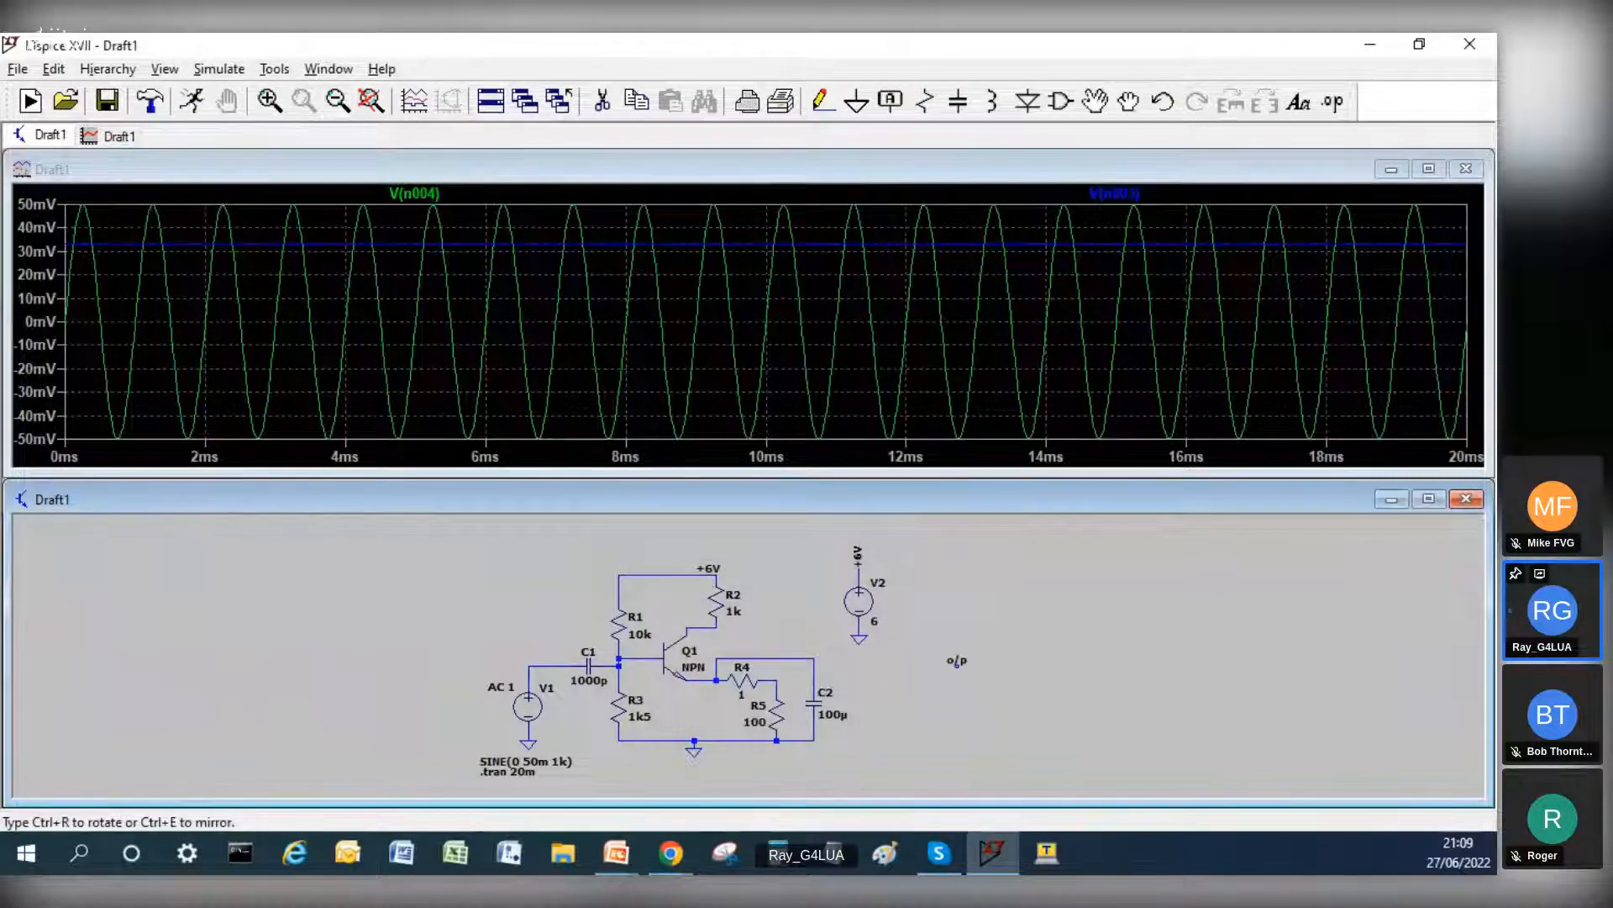
left_click(955, 654)
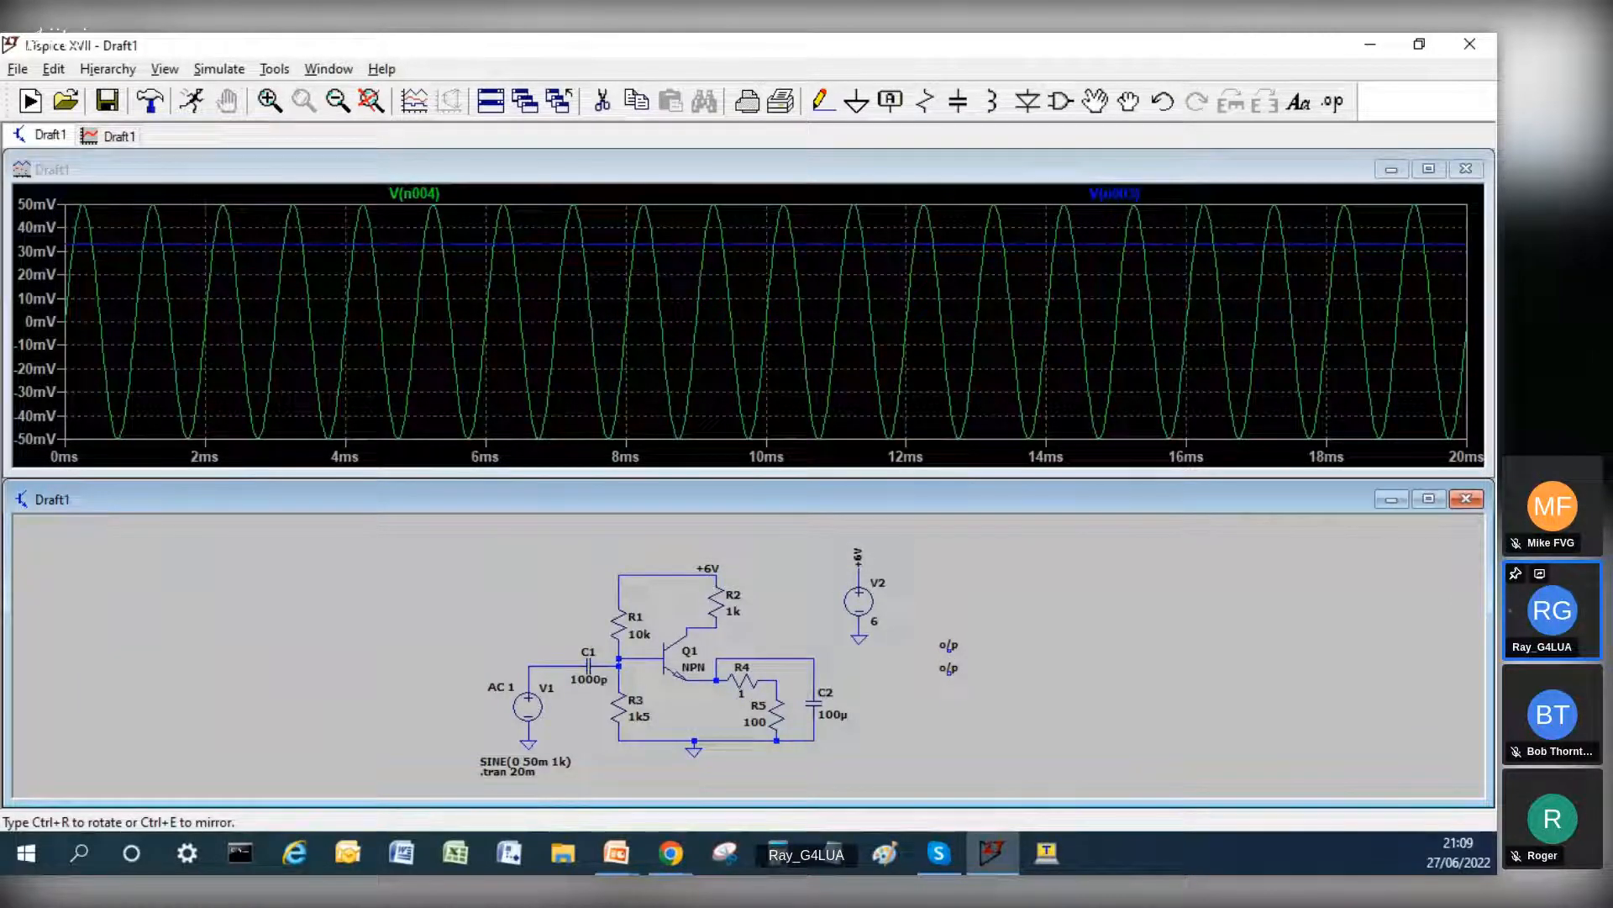
Step: Wire the upper end of C2 horizontally to the o/p label
left_click(822, 101)
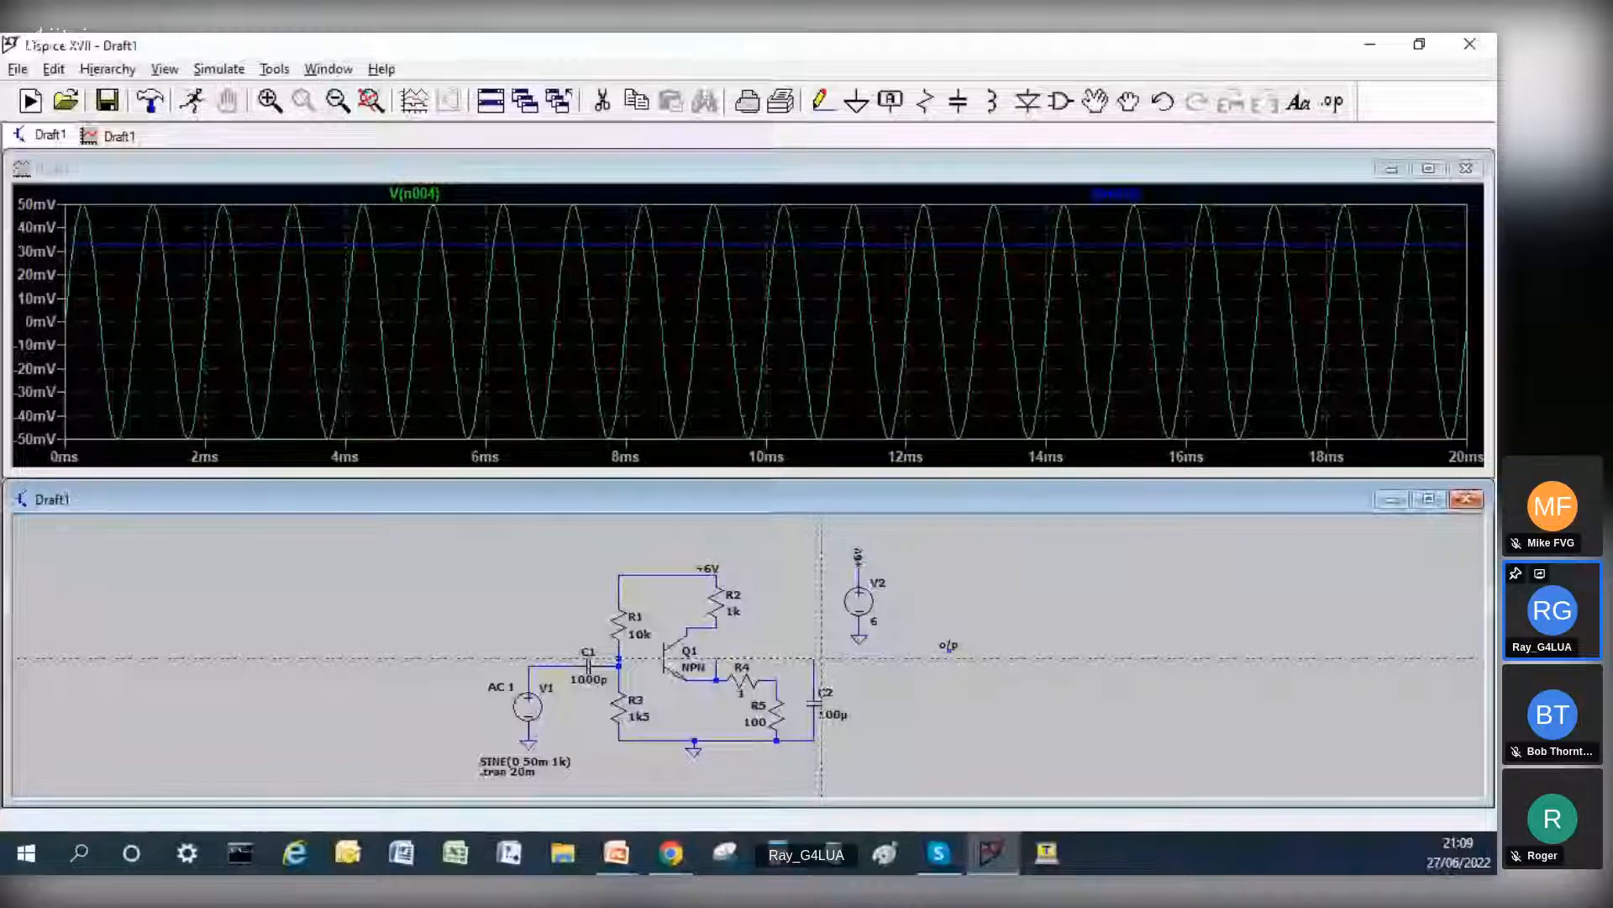
left_click(814, 658)
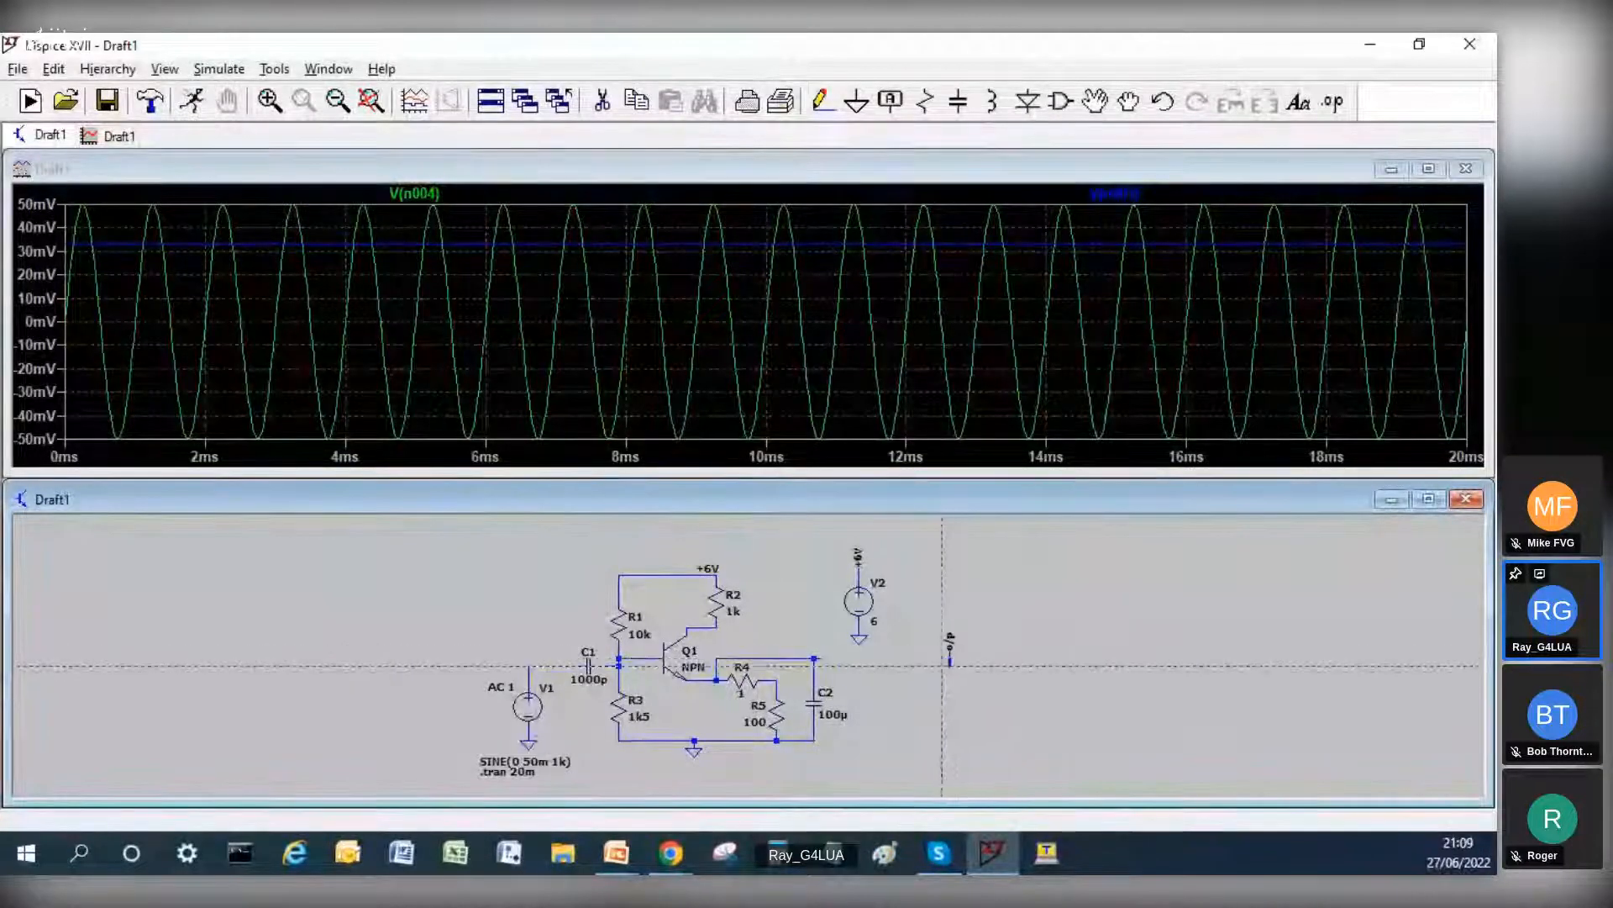
left_click(950, 658)
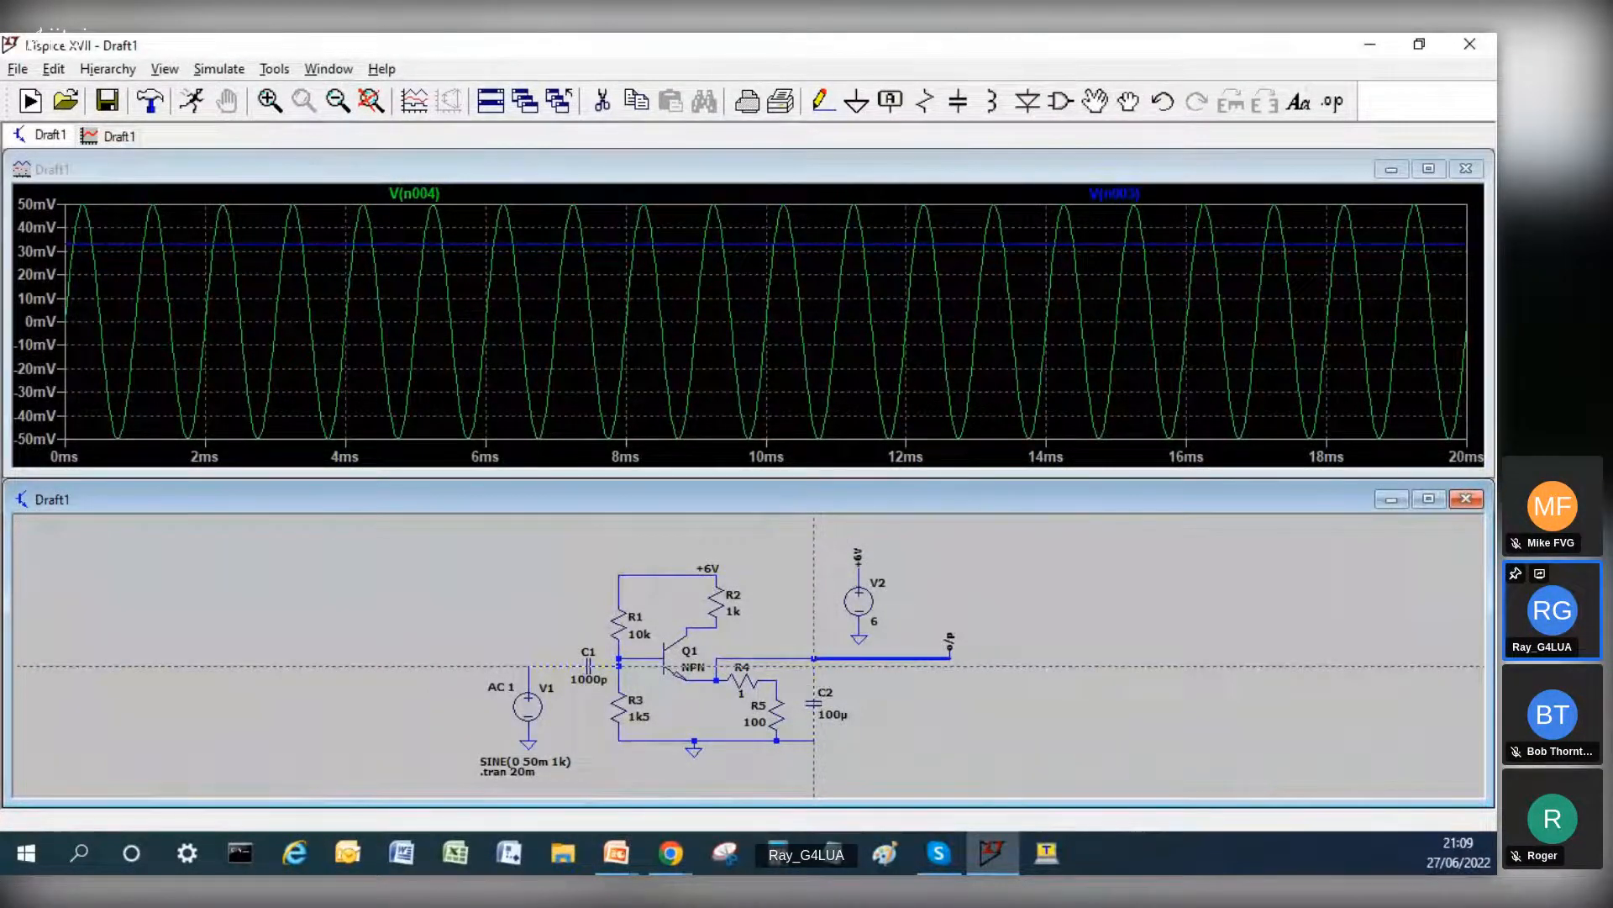
key("Escape")
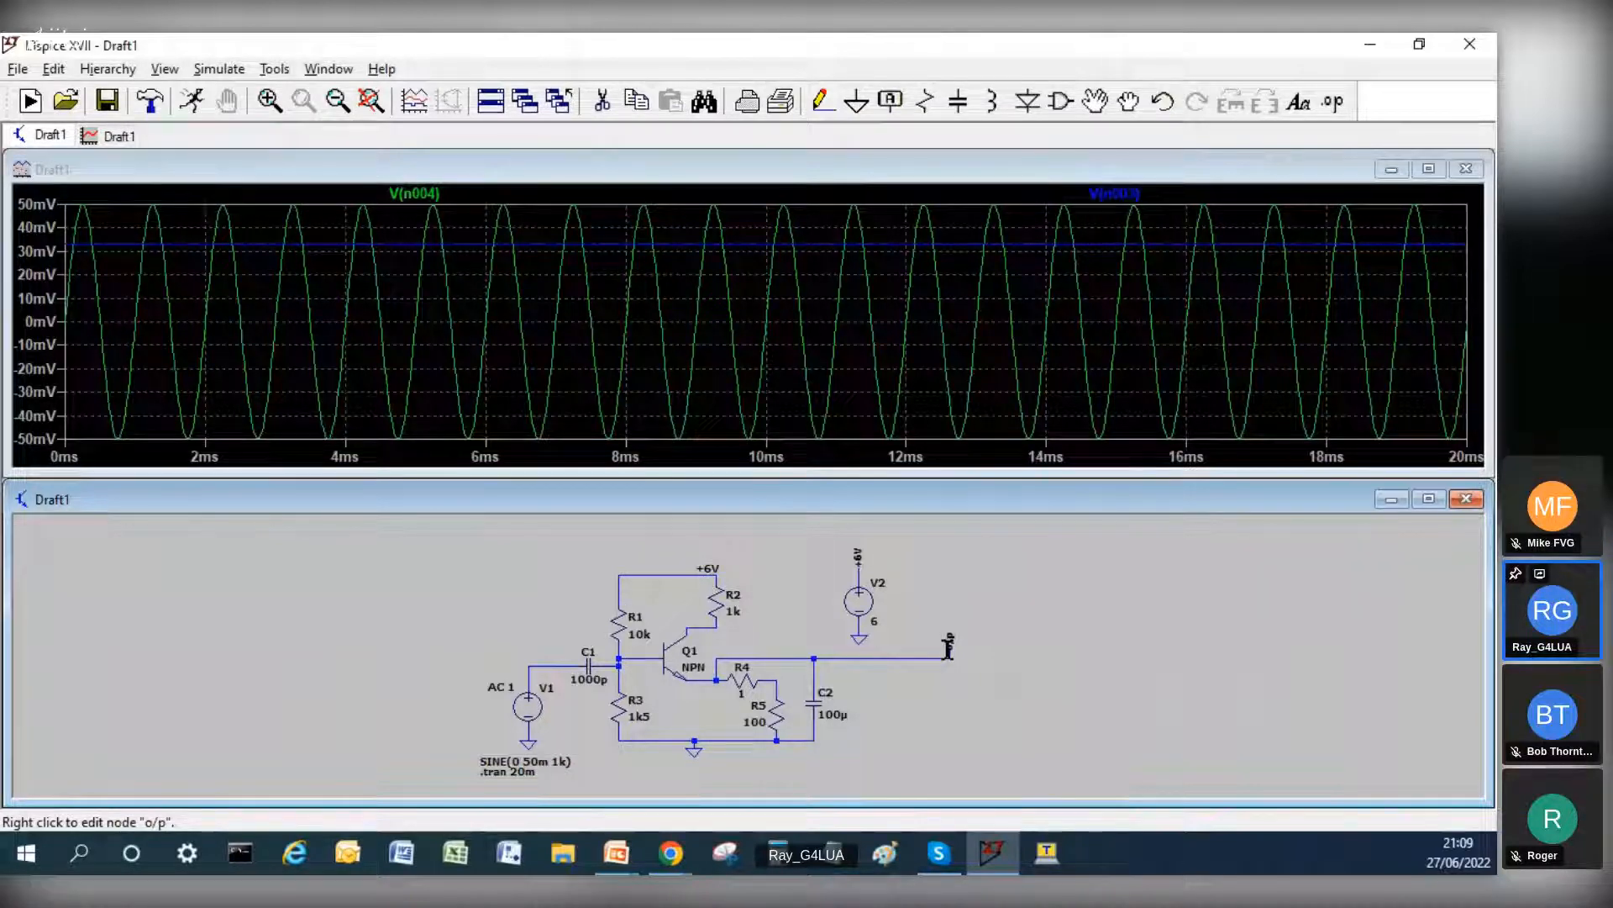
Step: Move the o/p label onto the end of its wire and realign R4 horizontally between Q1's emitter and R5
left_click_drag(948, 647, 956, 656)
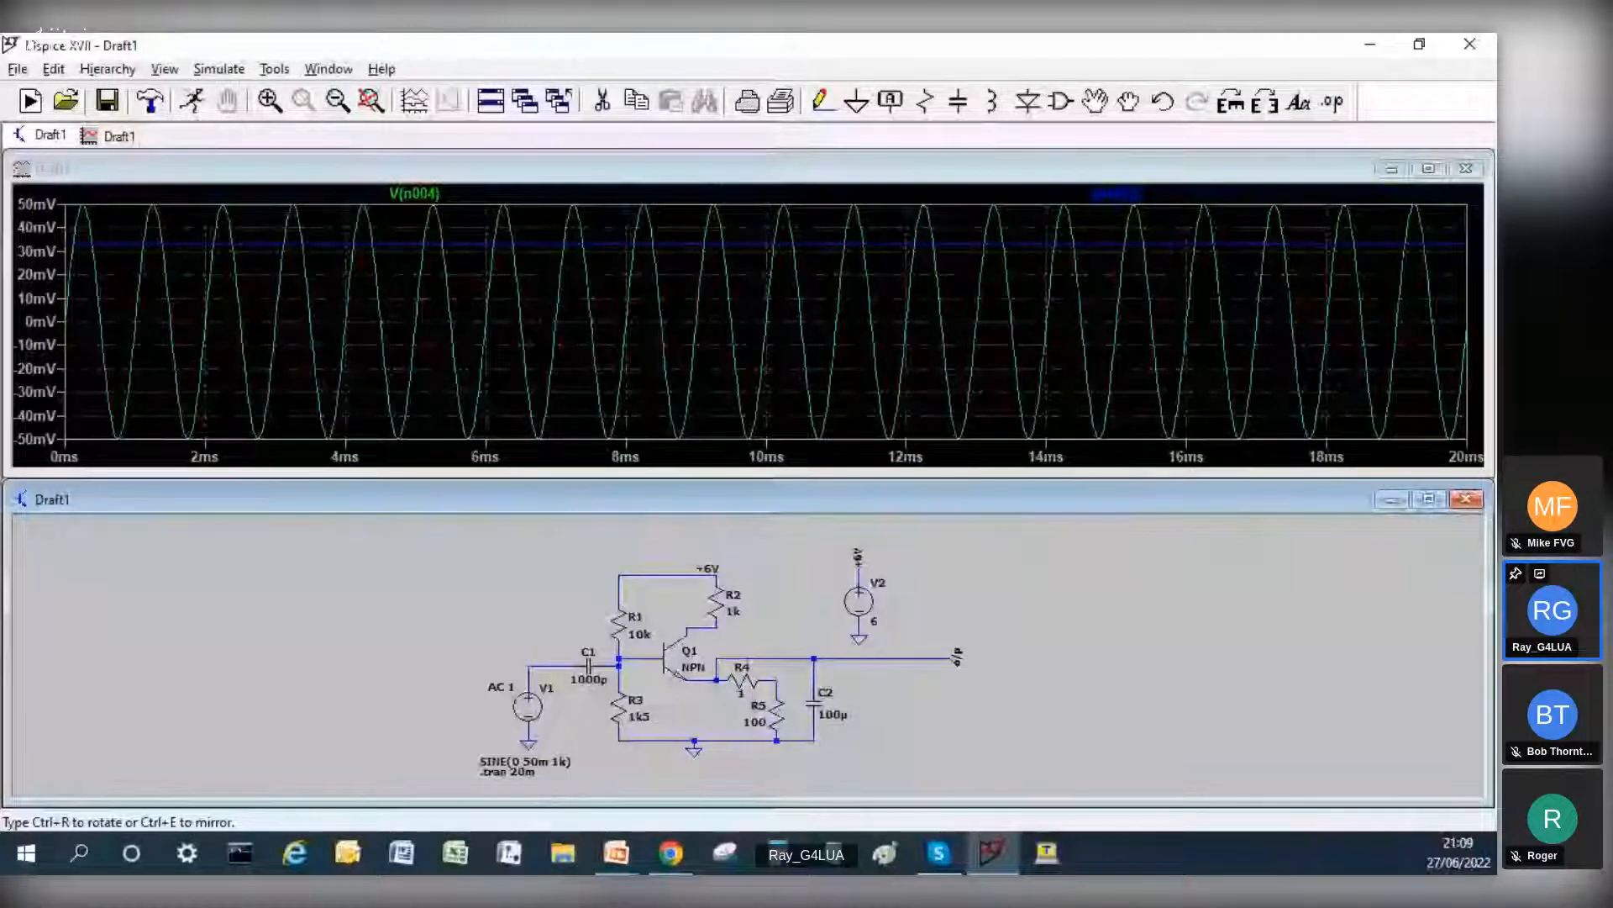
left_click(1428, 500)
left_click(734, 407)
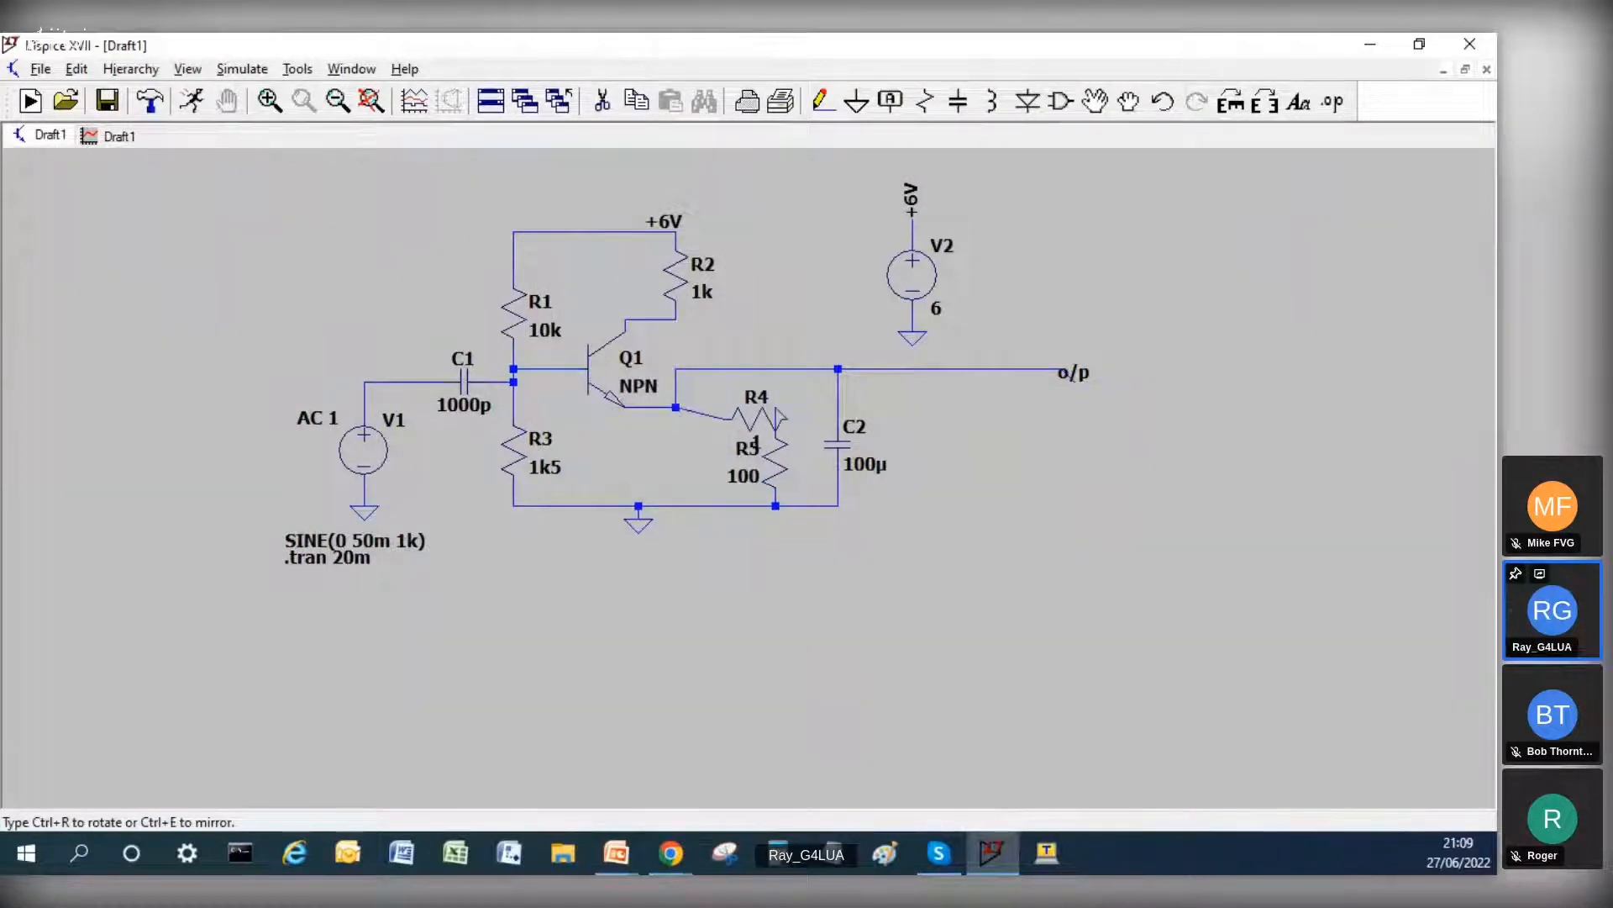
left_click(756, 407)
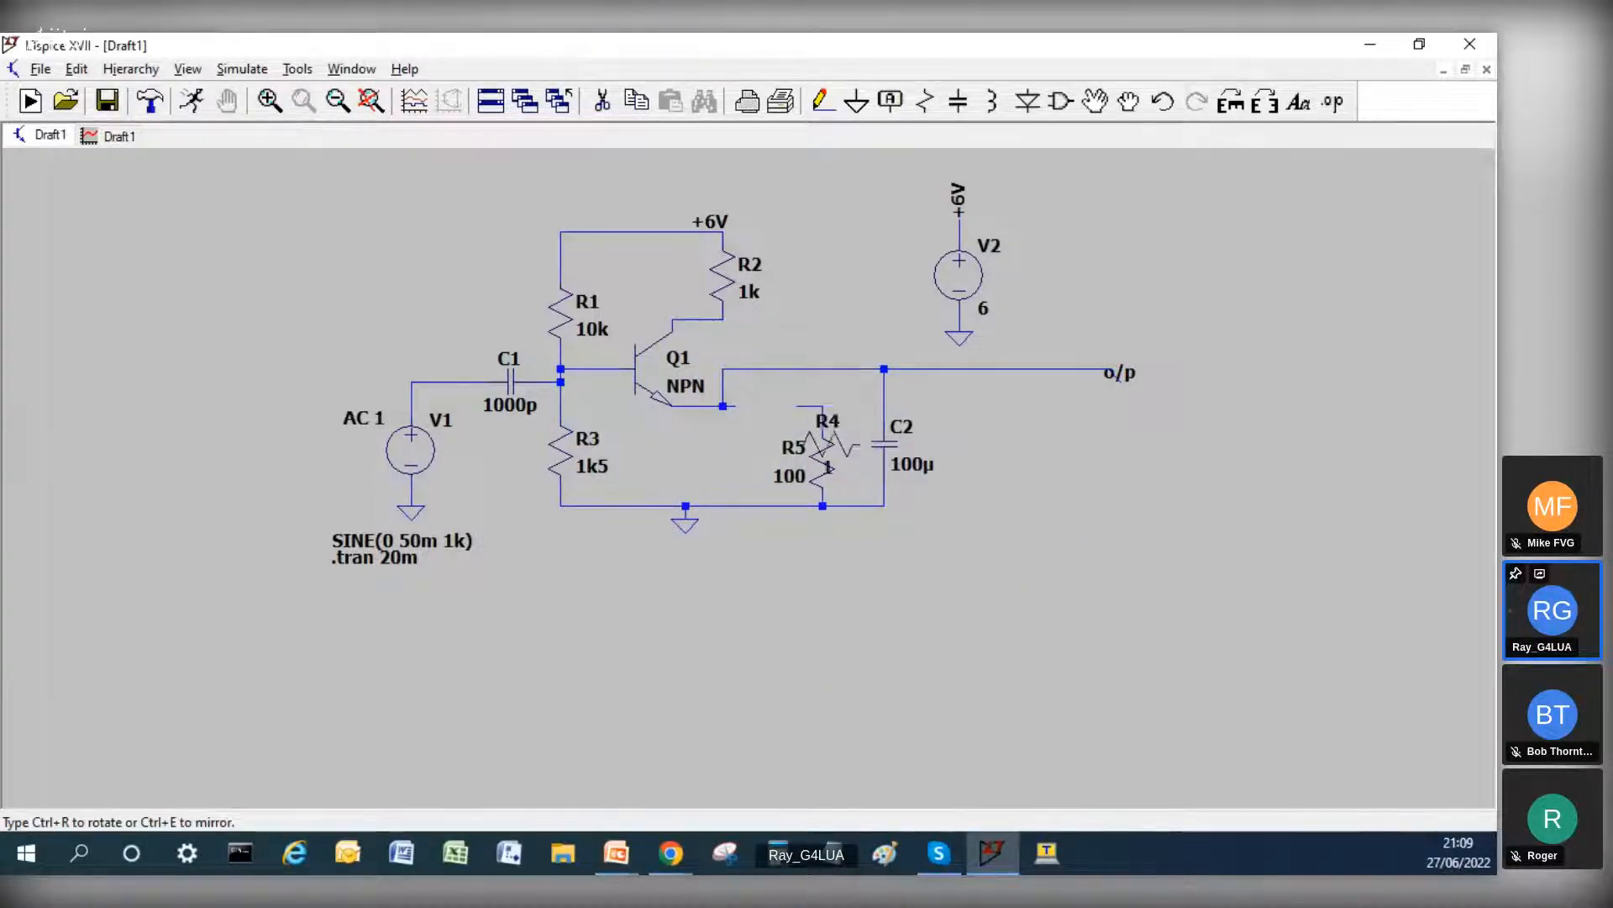
left_click(766, 407)
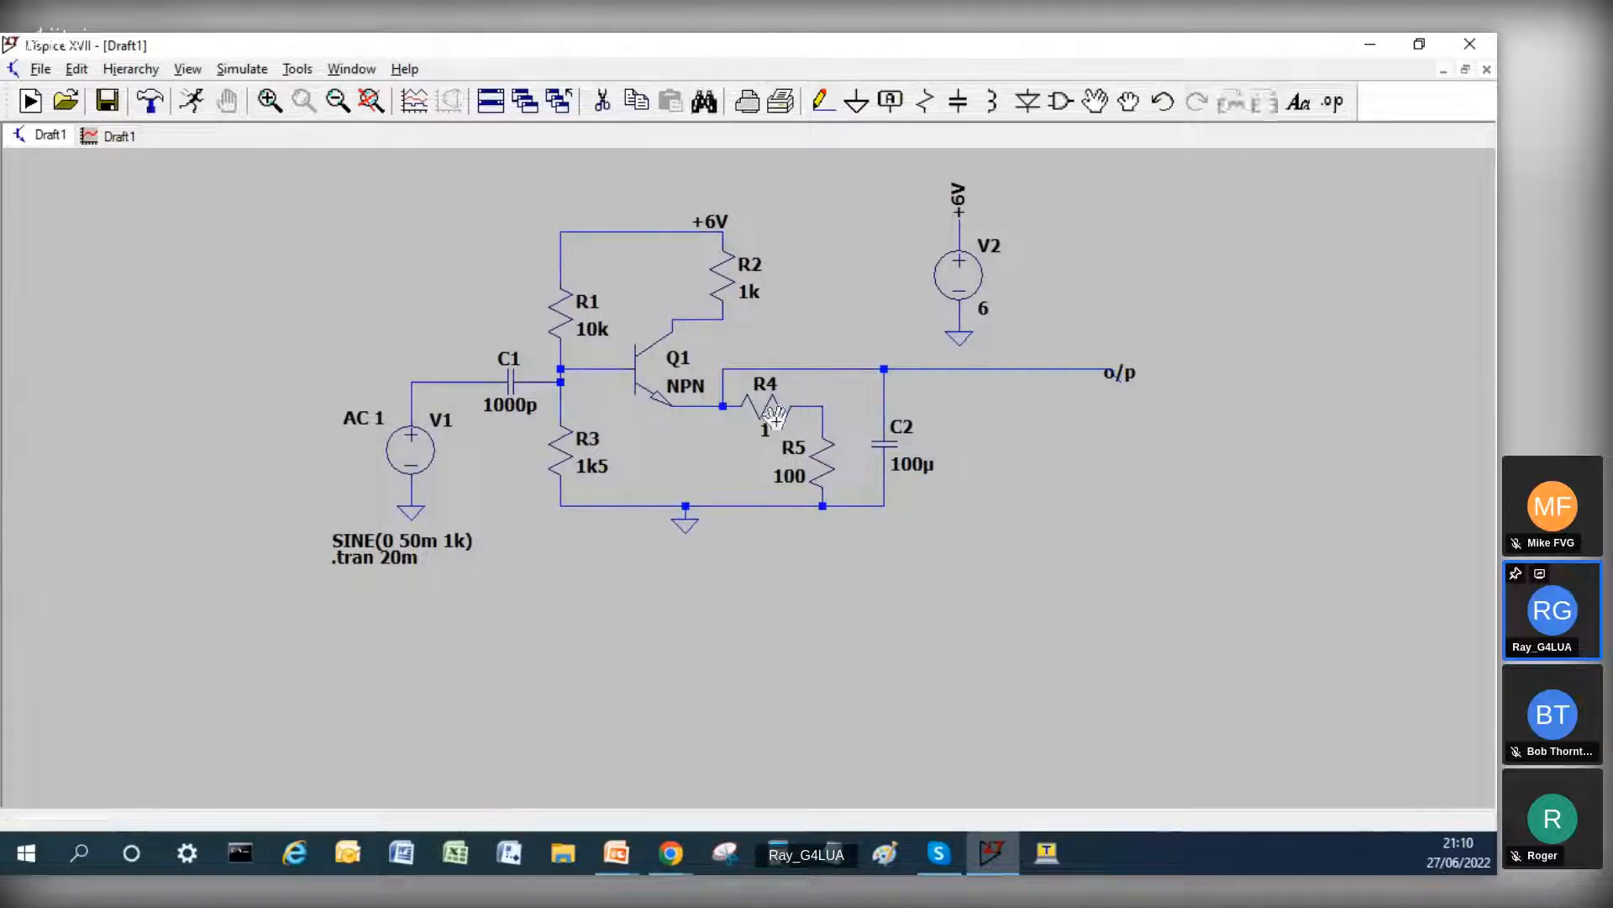
Step: Move the o/p label clear of its wire and delete the wire running from C2's upper end towards it
left_click(1126, 375)
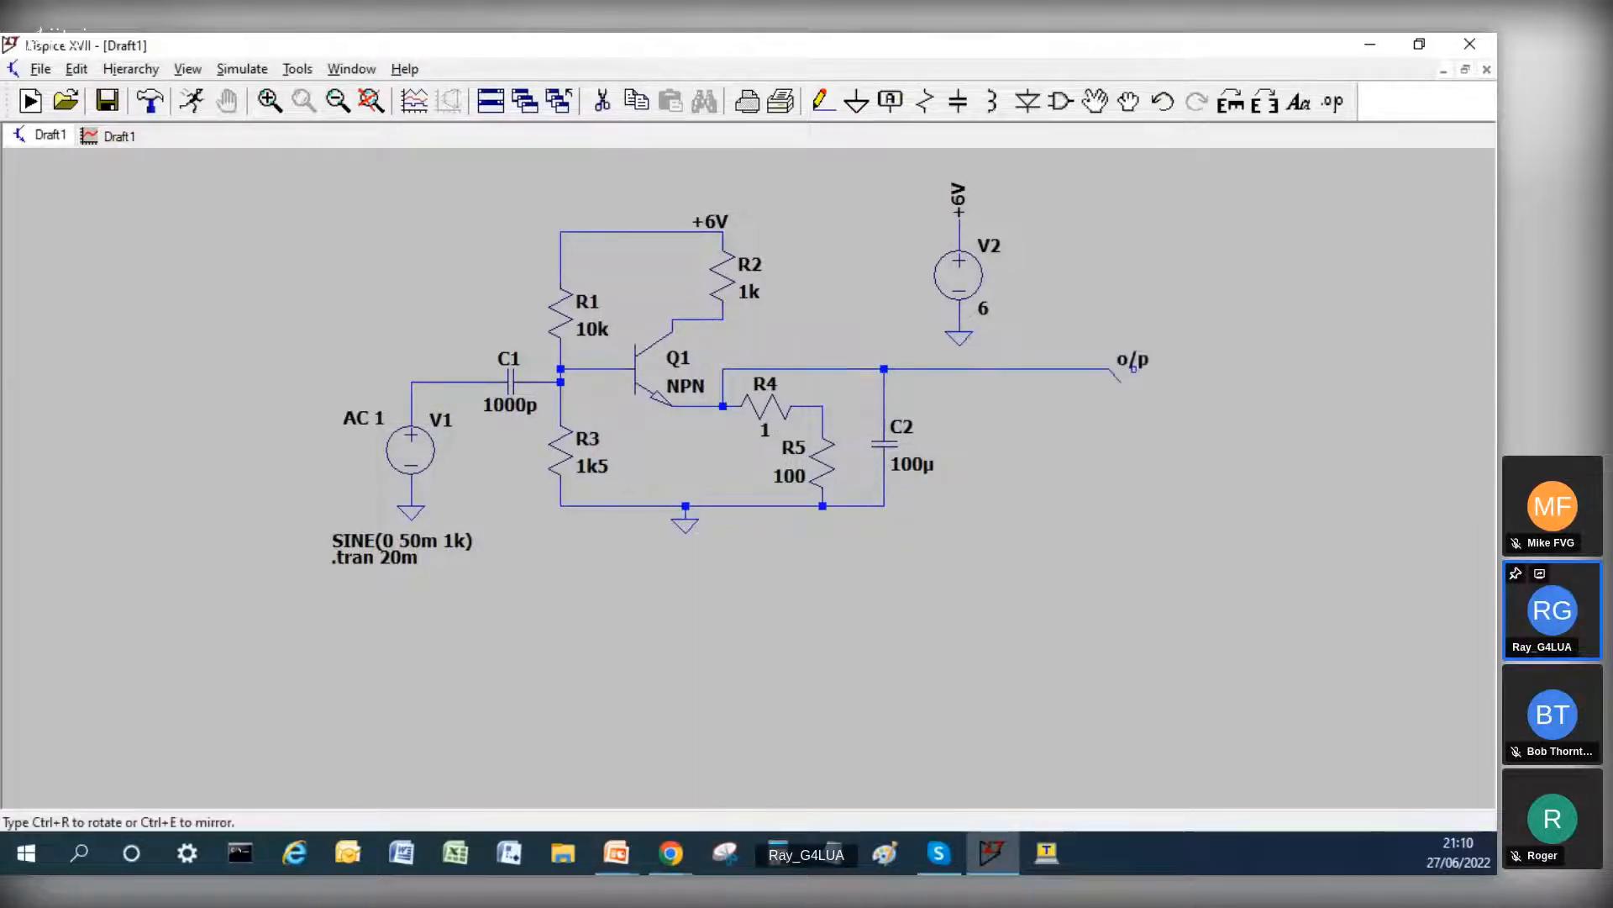
left_click(1136, 376)
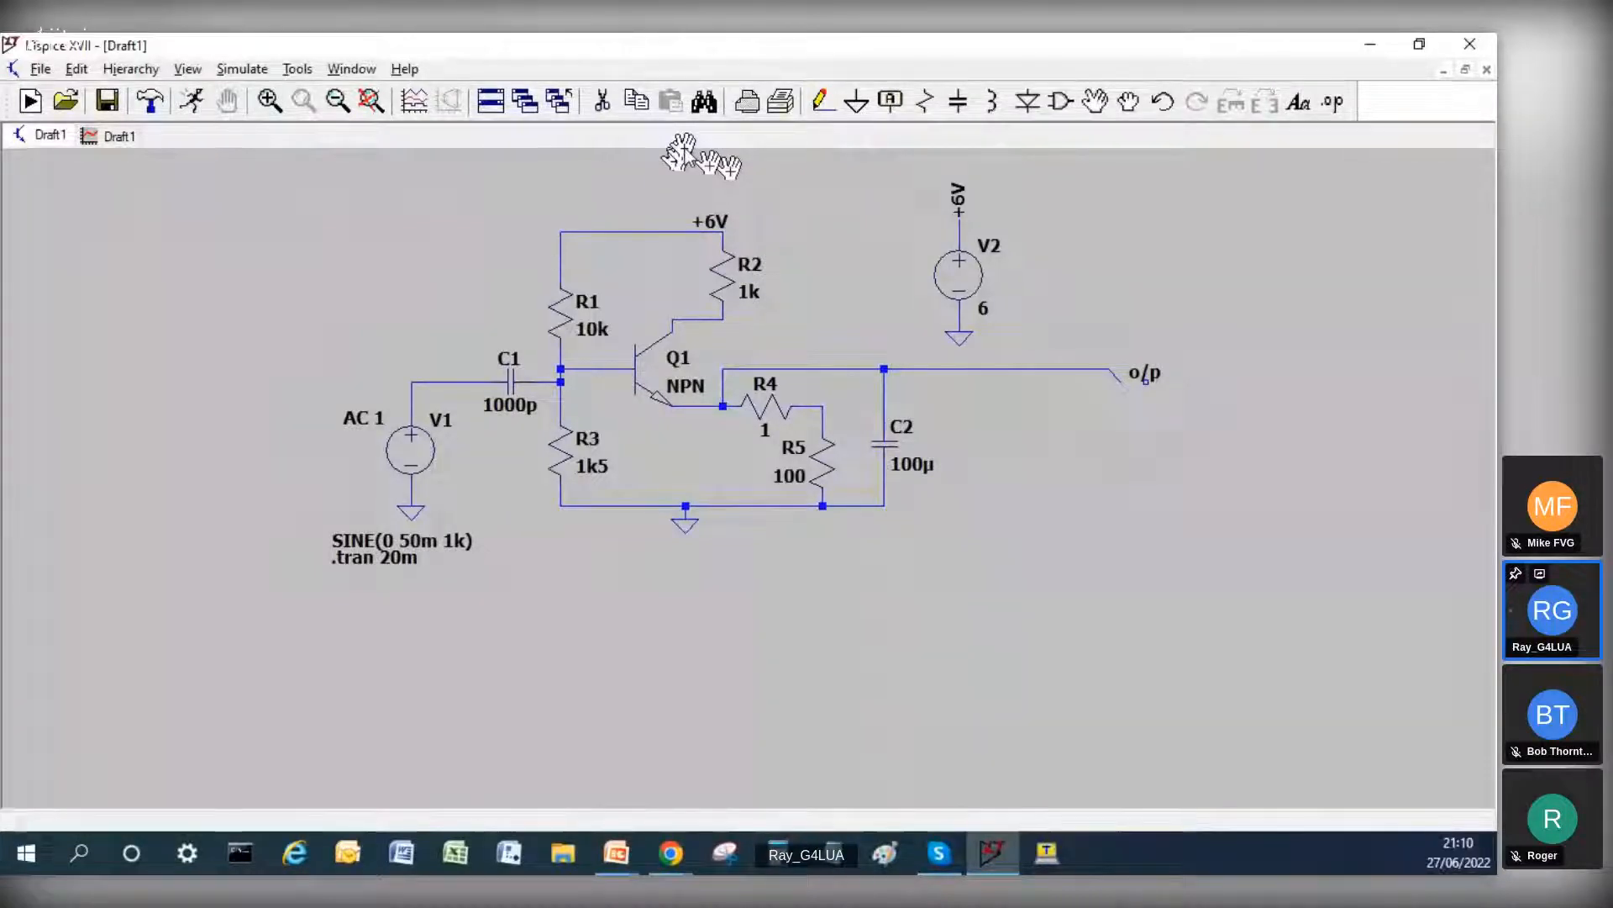
left_click(602, 100)
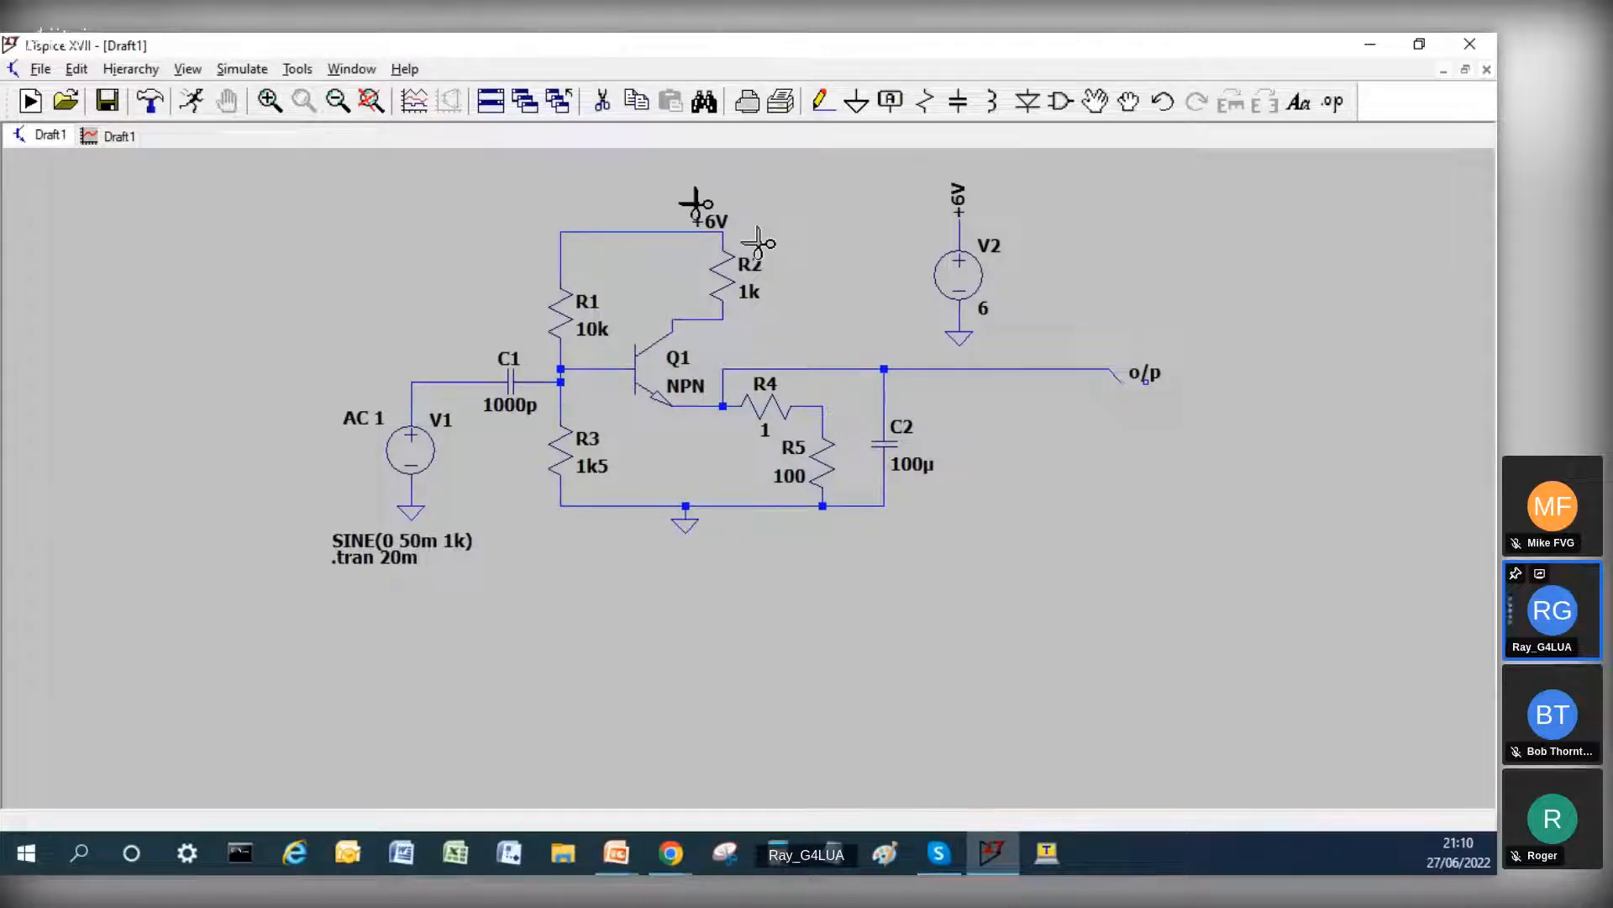
left_click(1107, 369)
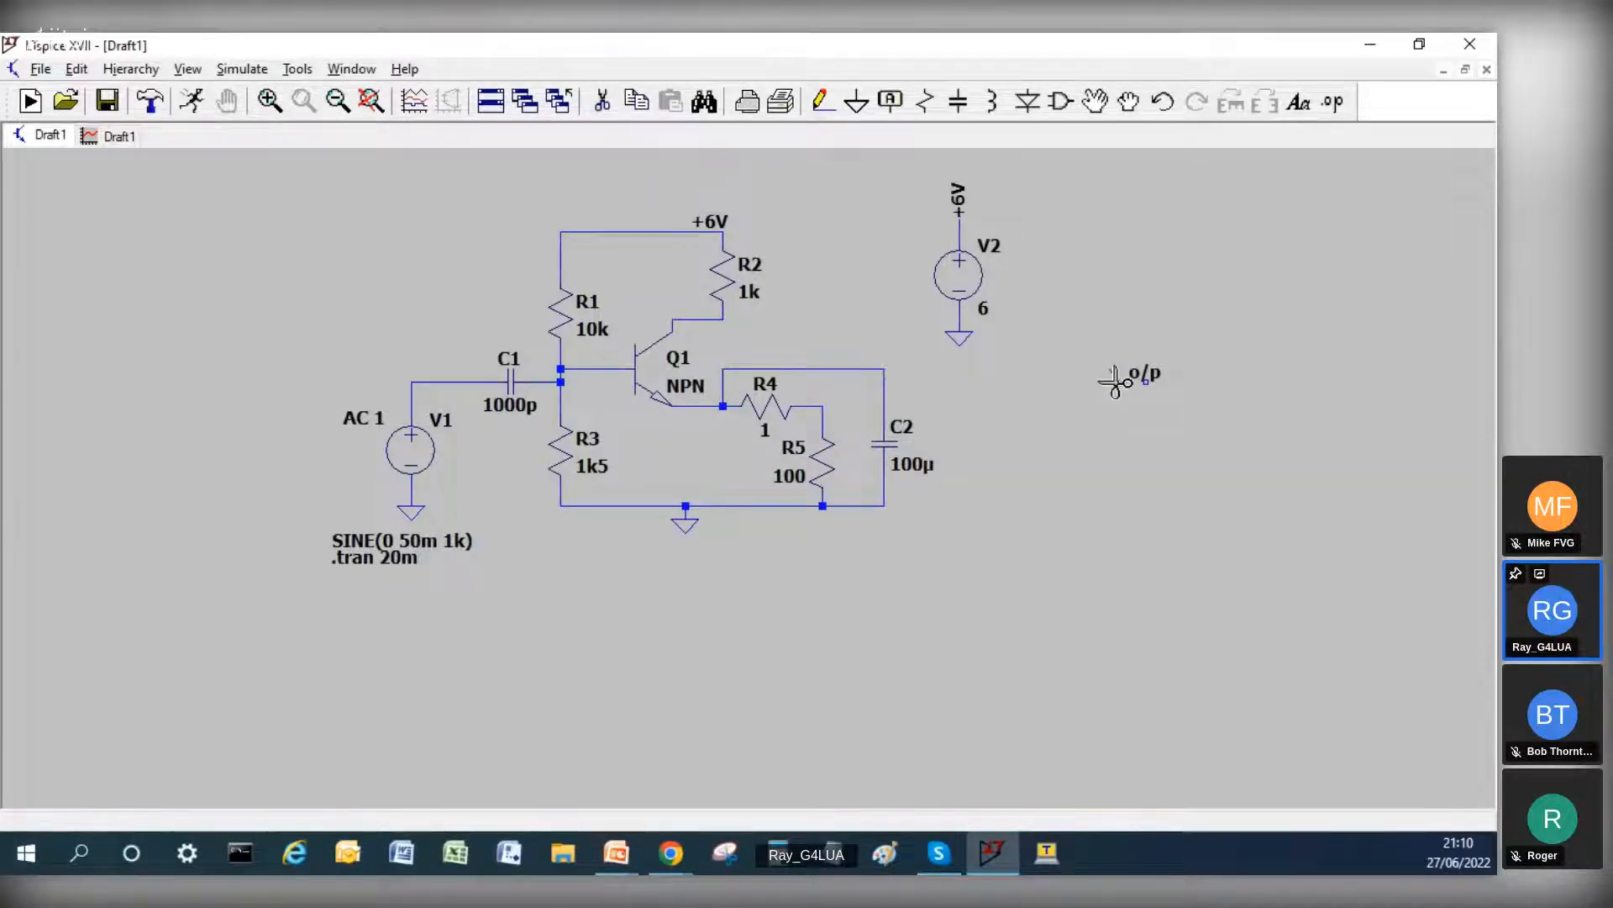
Step: Draw a stepped wire from the R2–collector junction towards the o/p label and attach the label to its end
left_click(821, 103)
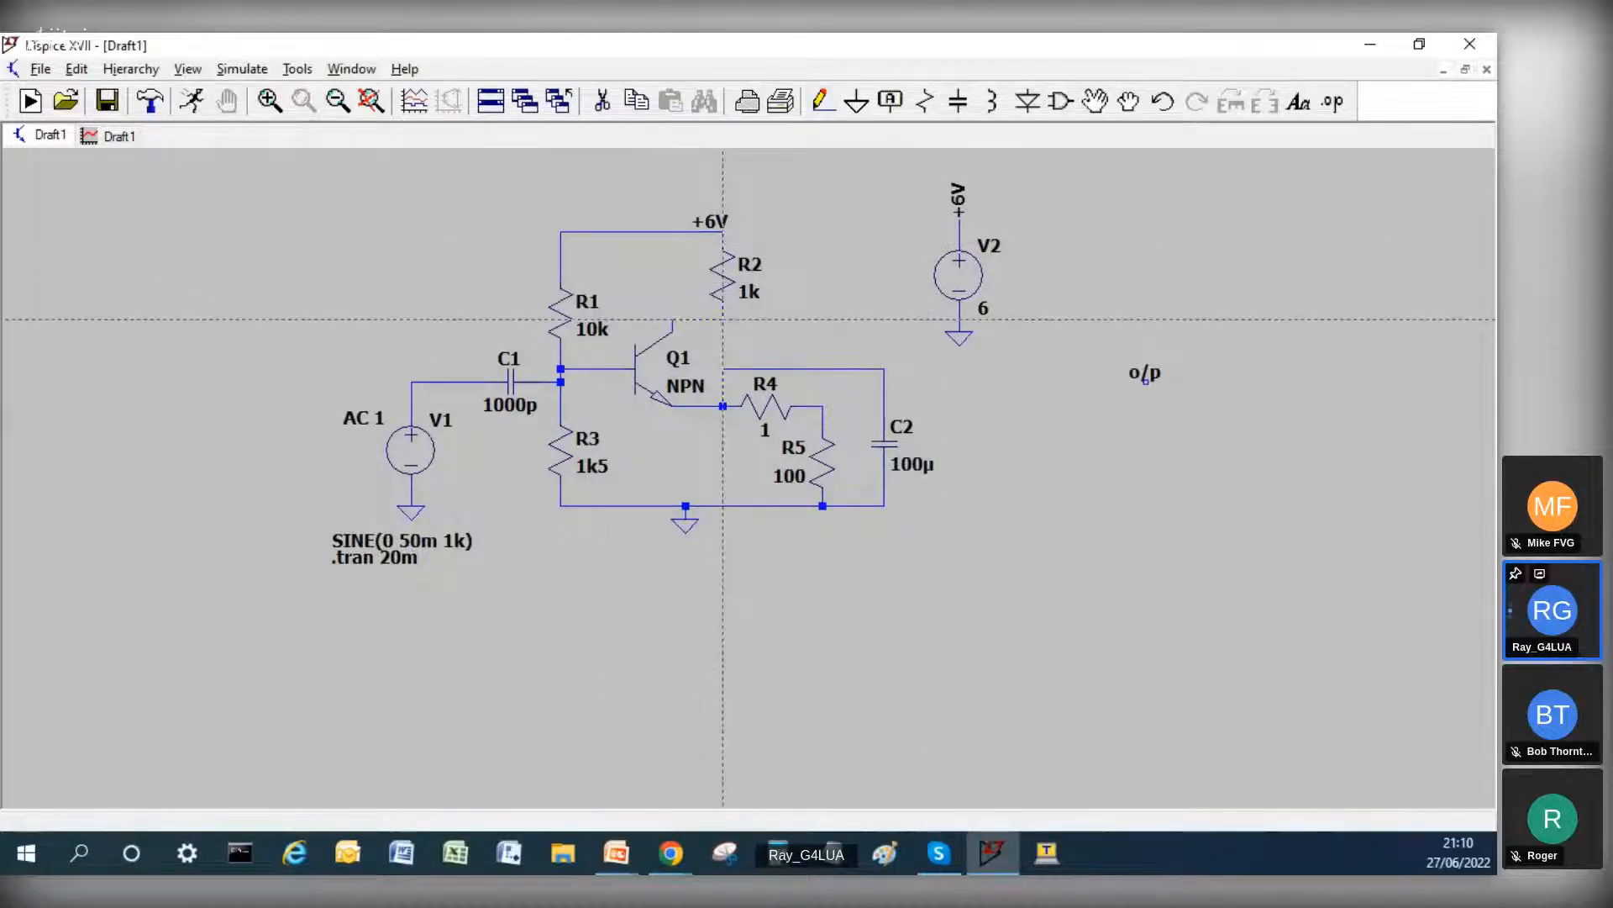
left_click(723, 319)
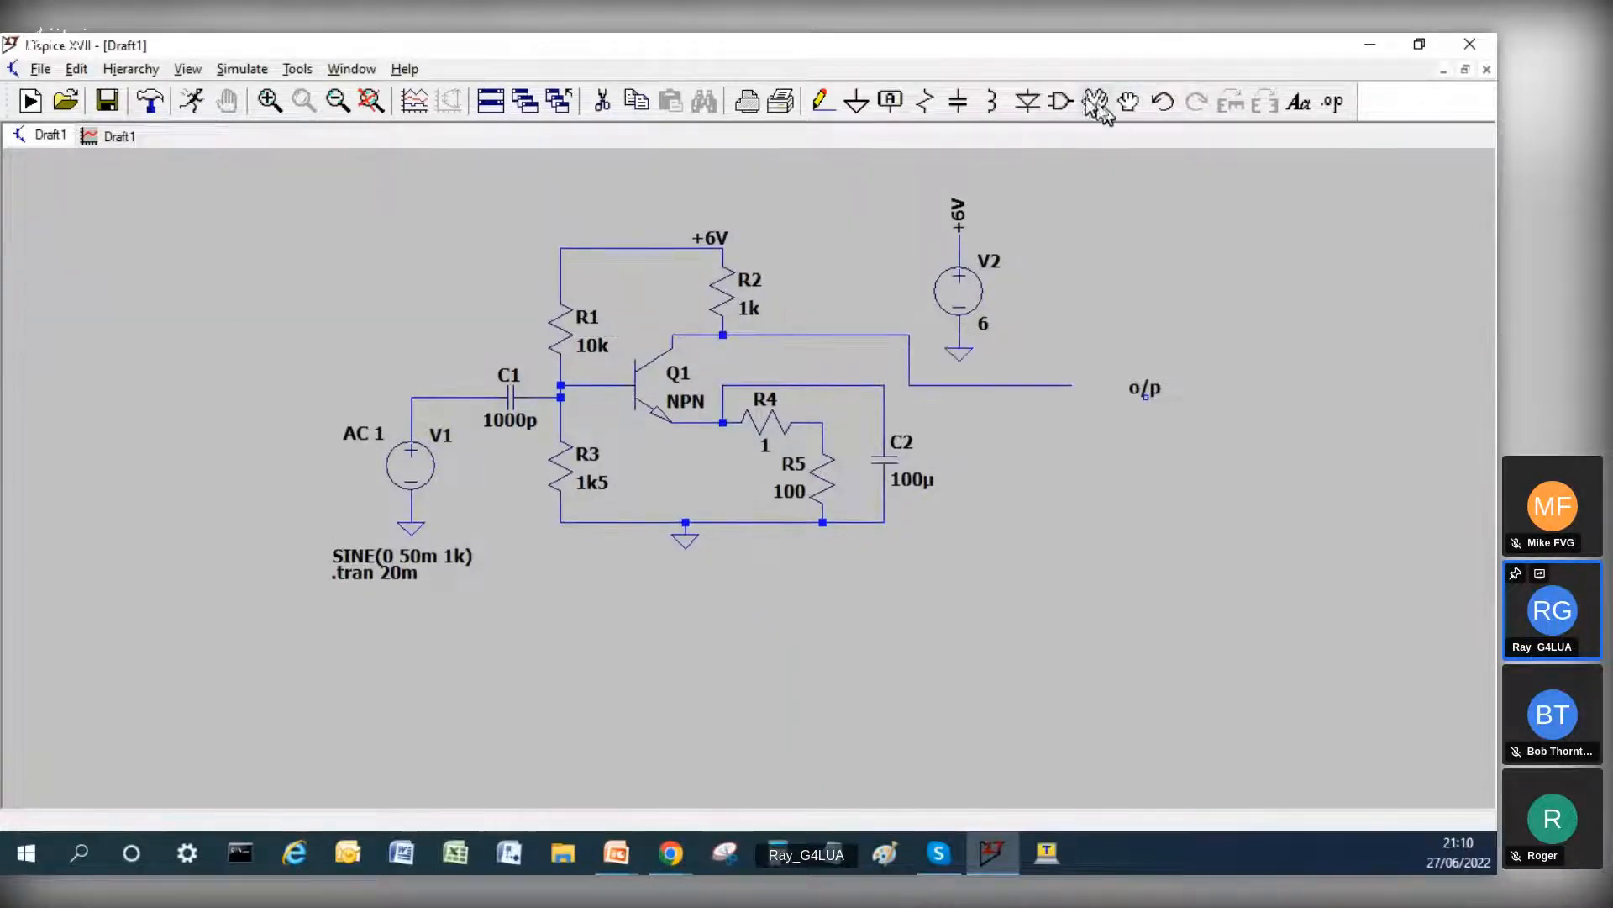
left_click(1095, 100)
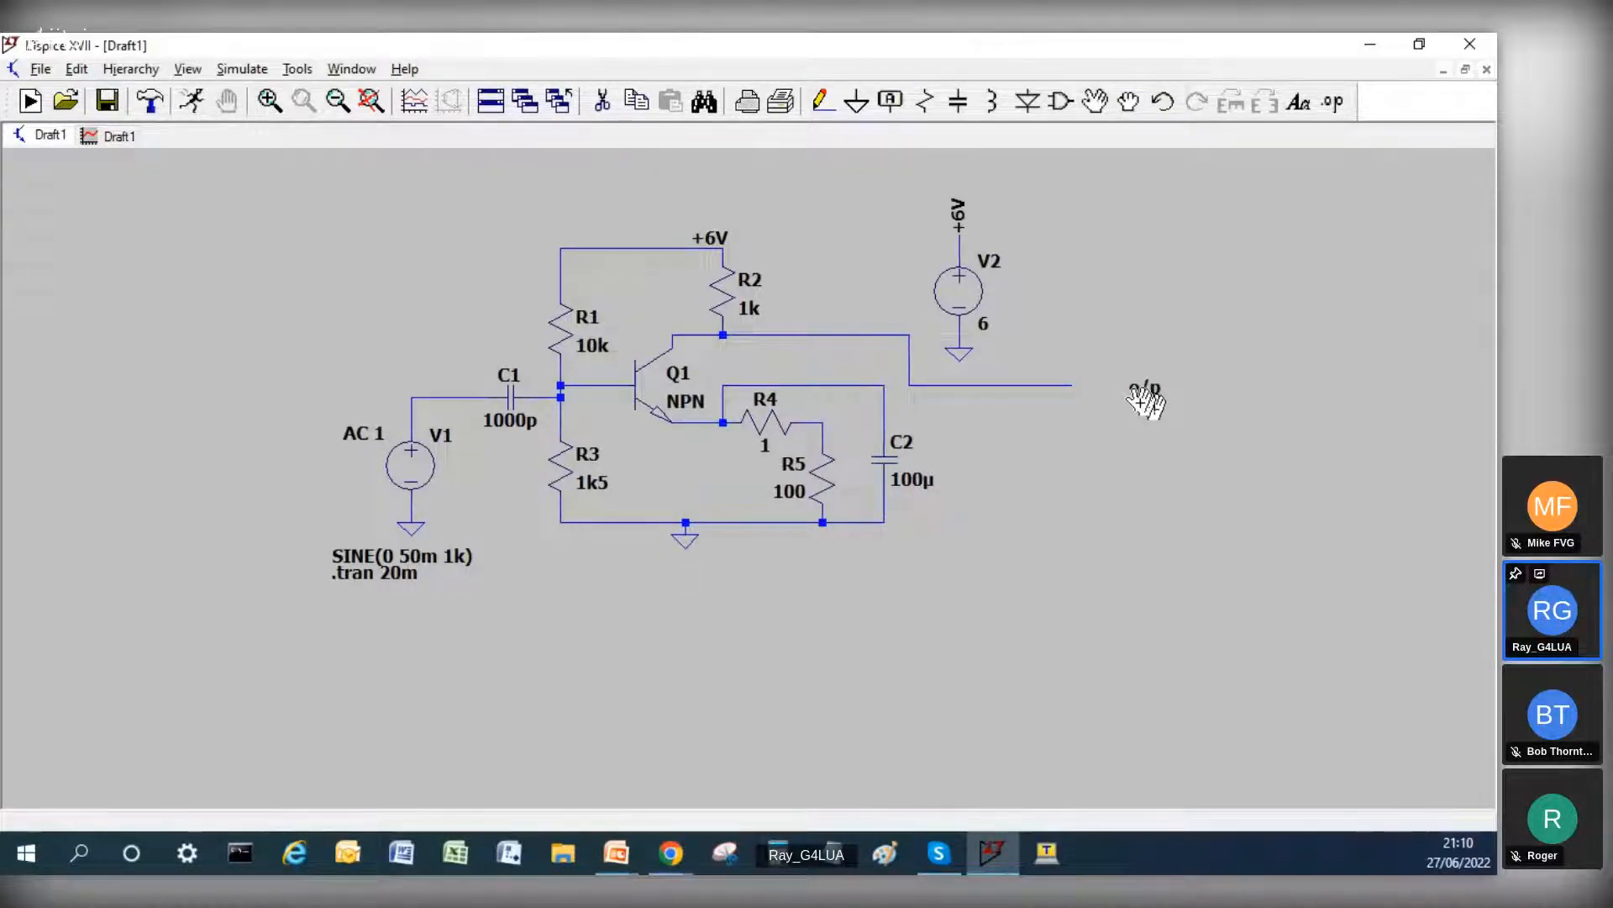
left_click(1086, 392)
Step: Rerun the transient simulation and plot the voltage on the o/p wire
left_click(186, 107)
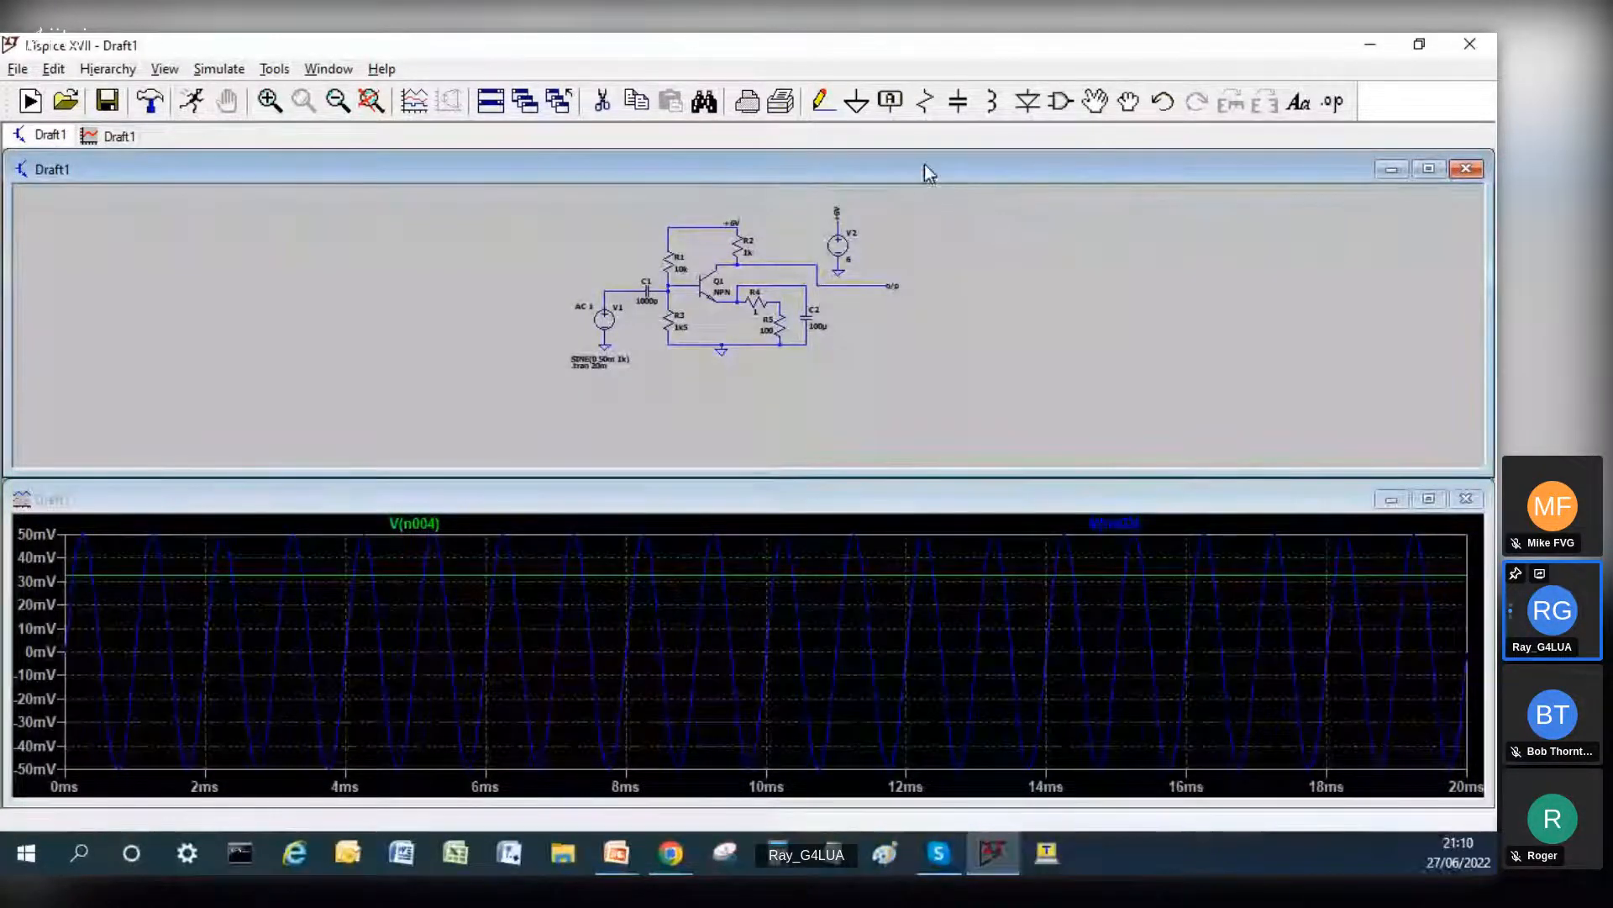
left_click(866, 286)
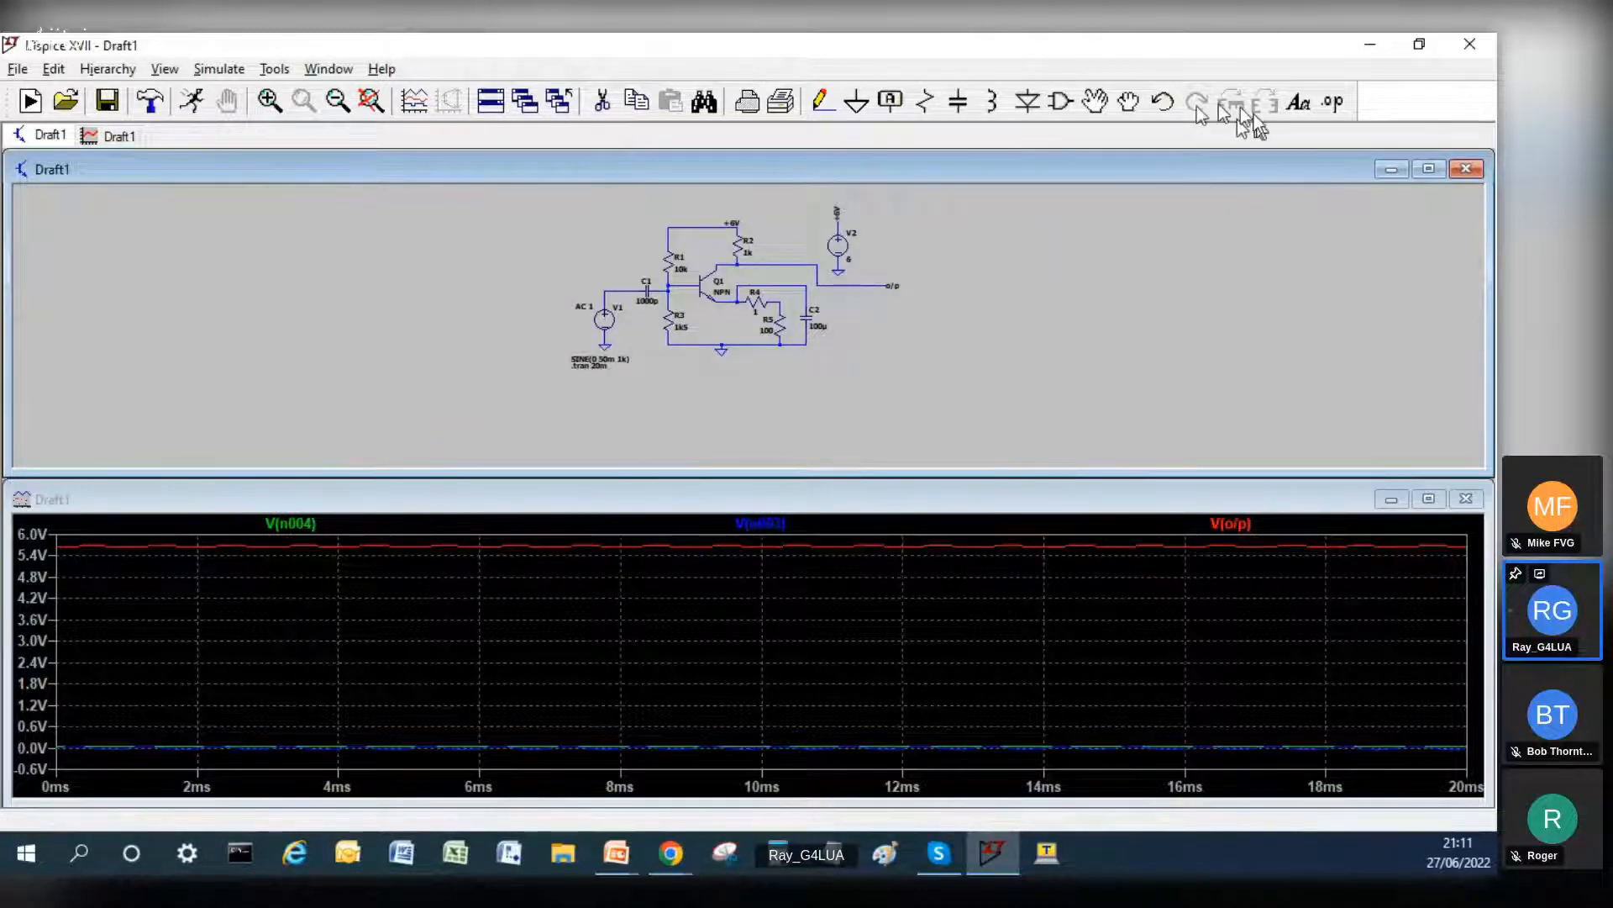
Step: Tile the schematic and waveform windows vertically and delete the V(n004), V(n003) and V(o/p) traces
right_click(494, 103)
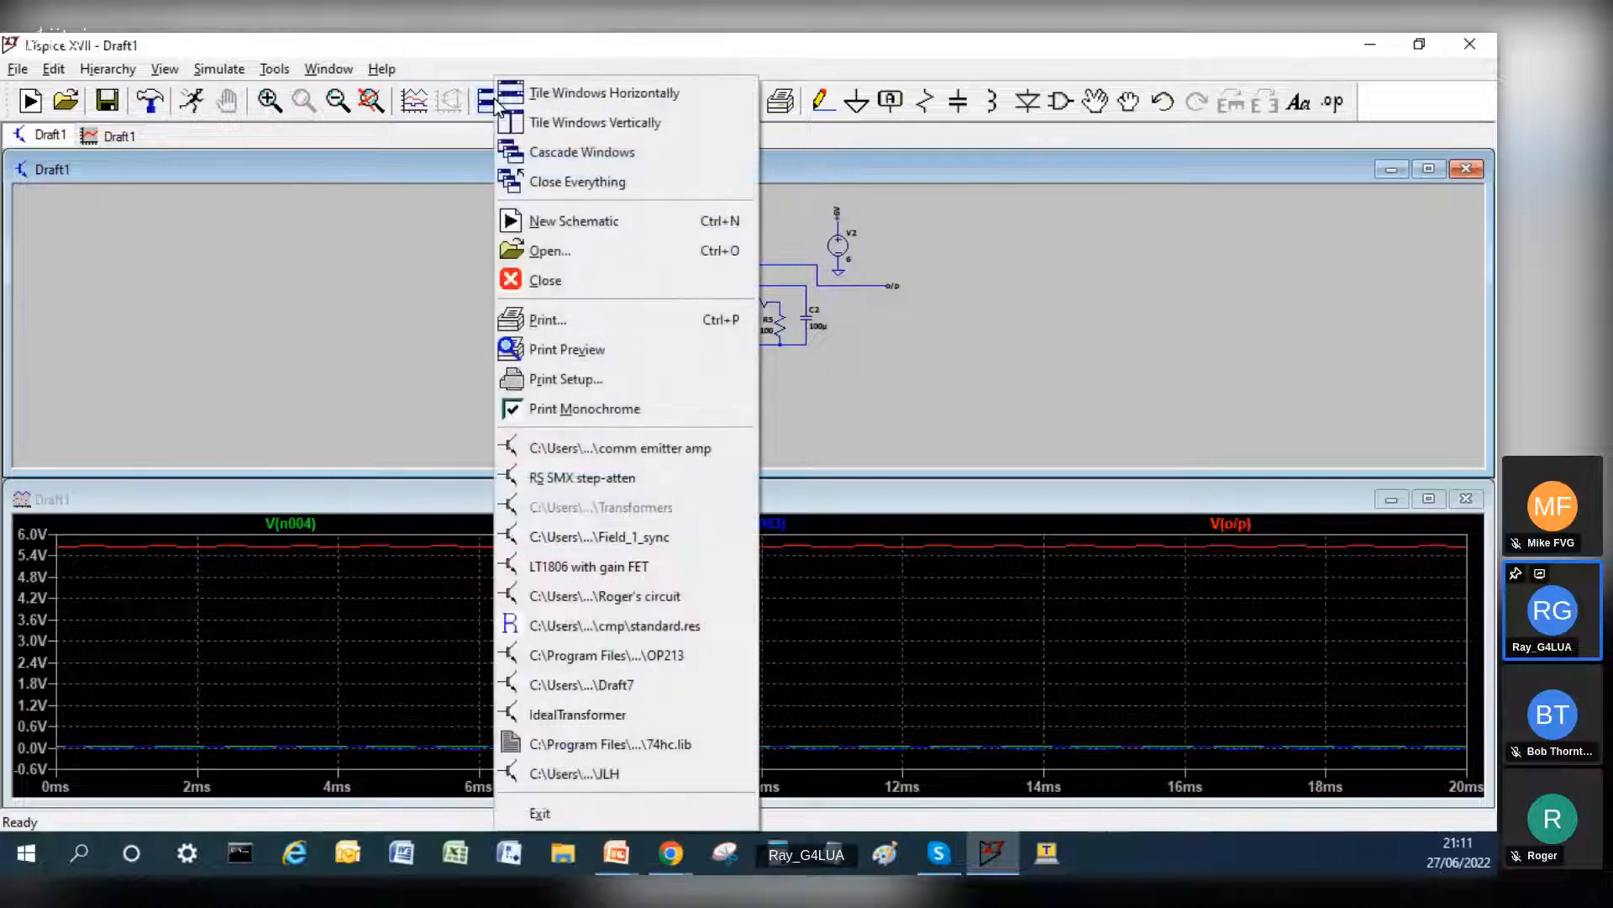
left_click(561, 124)
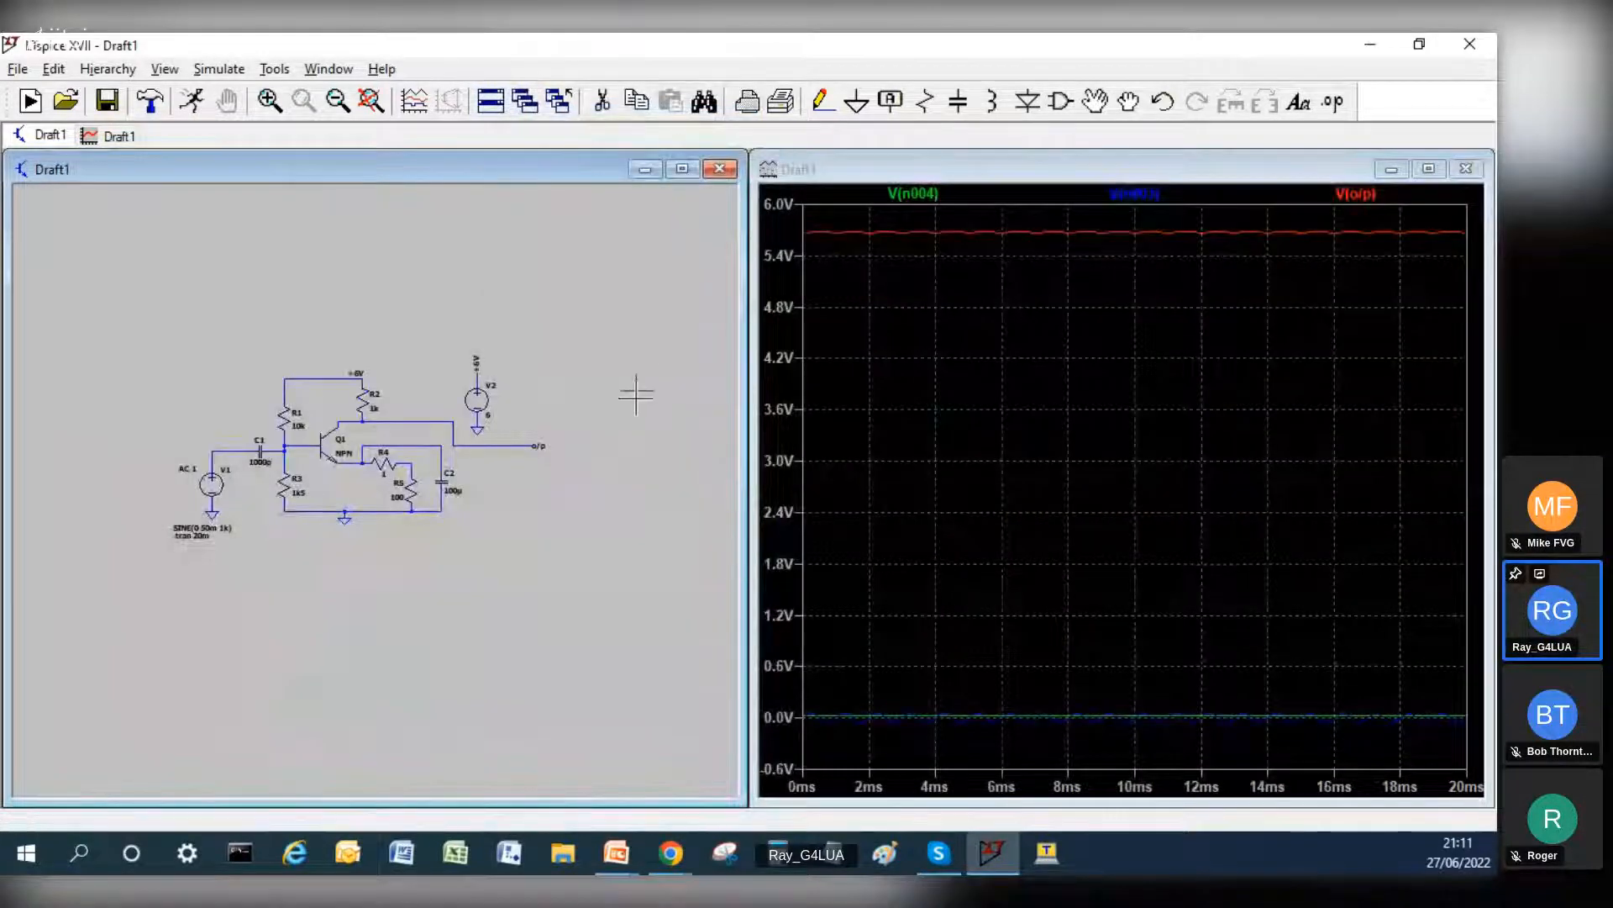
right_click(909, 195)
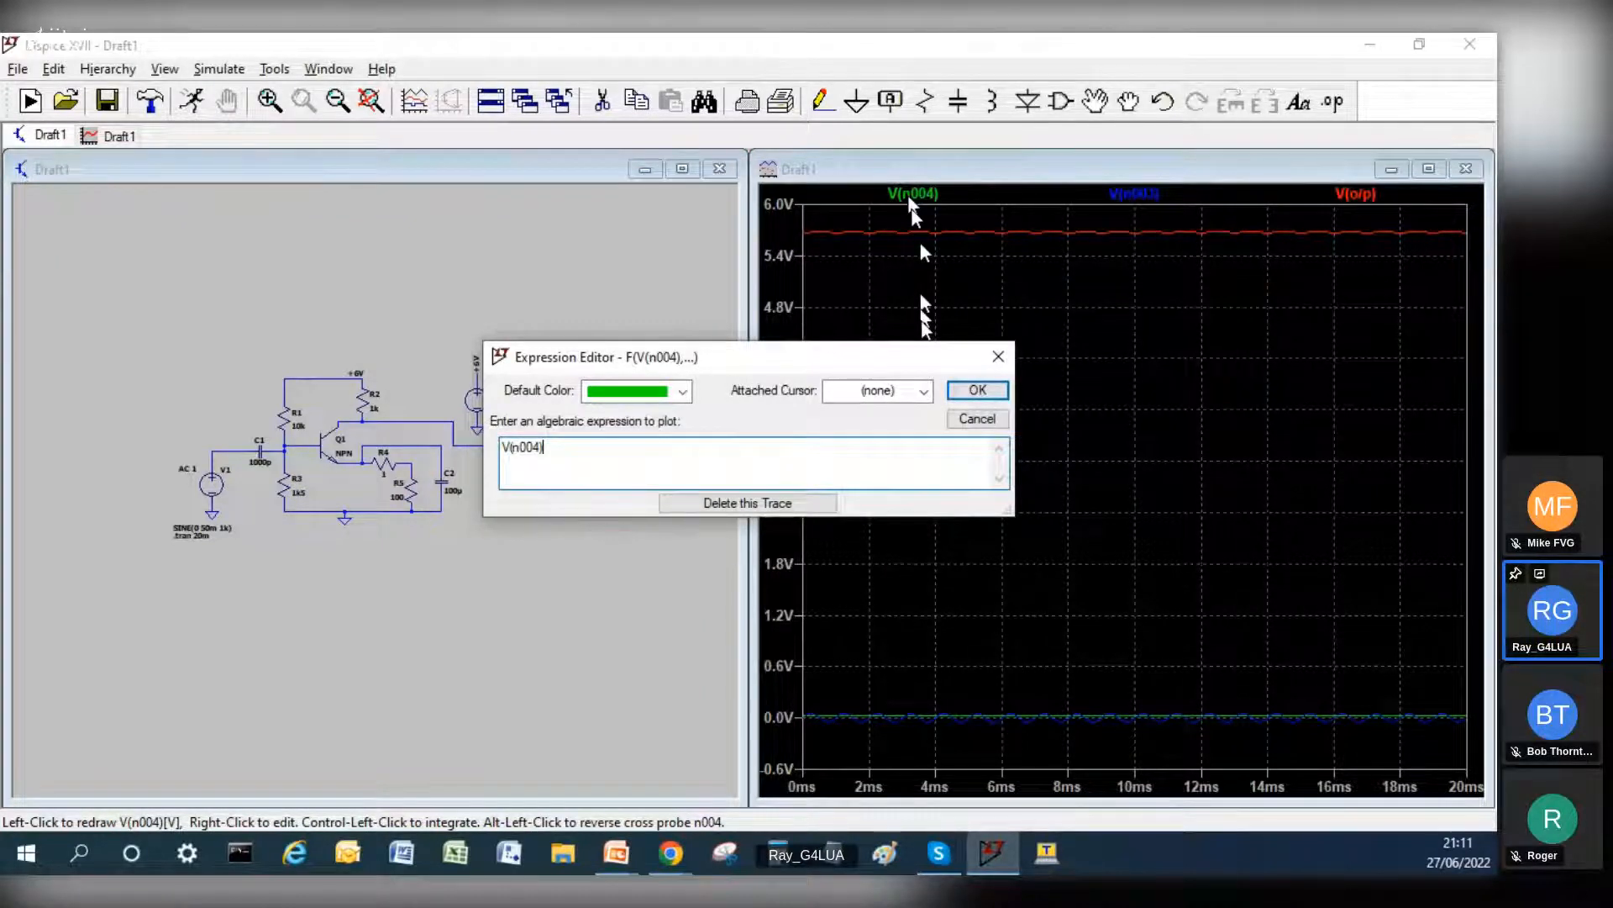
left_click(780, 504)
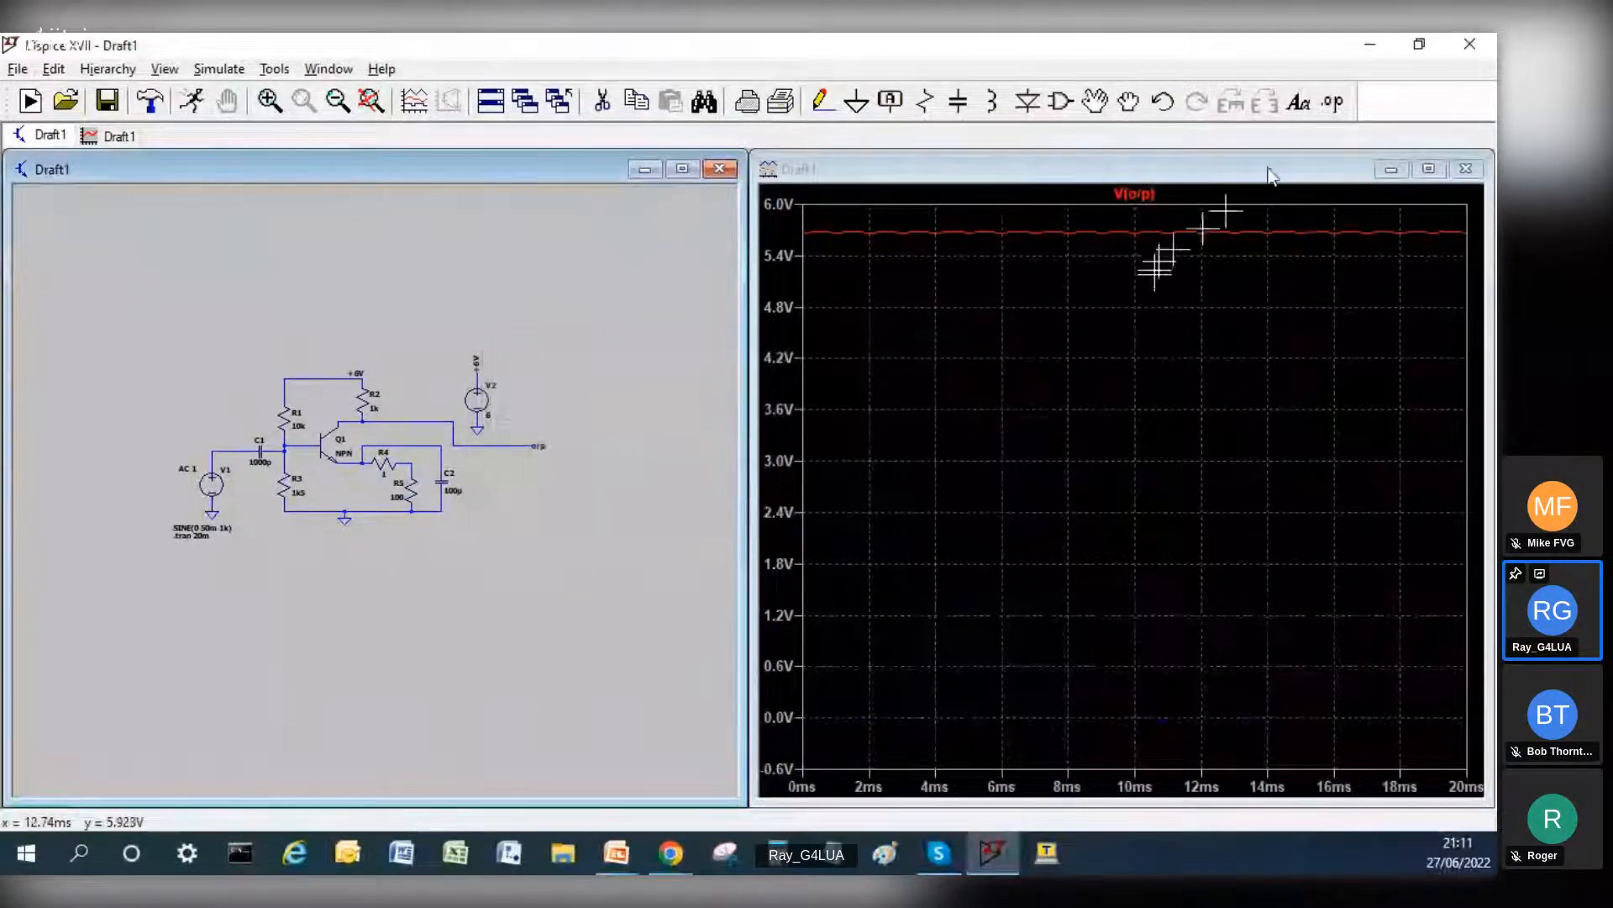
right_click(1142, 194)
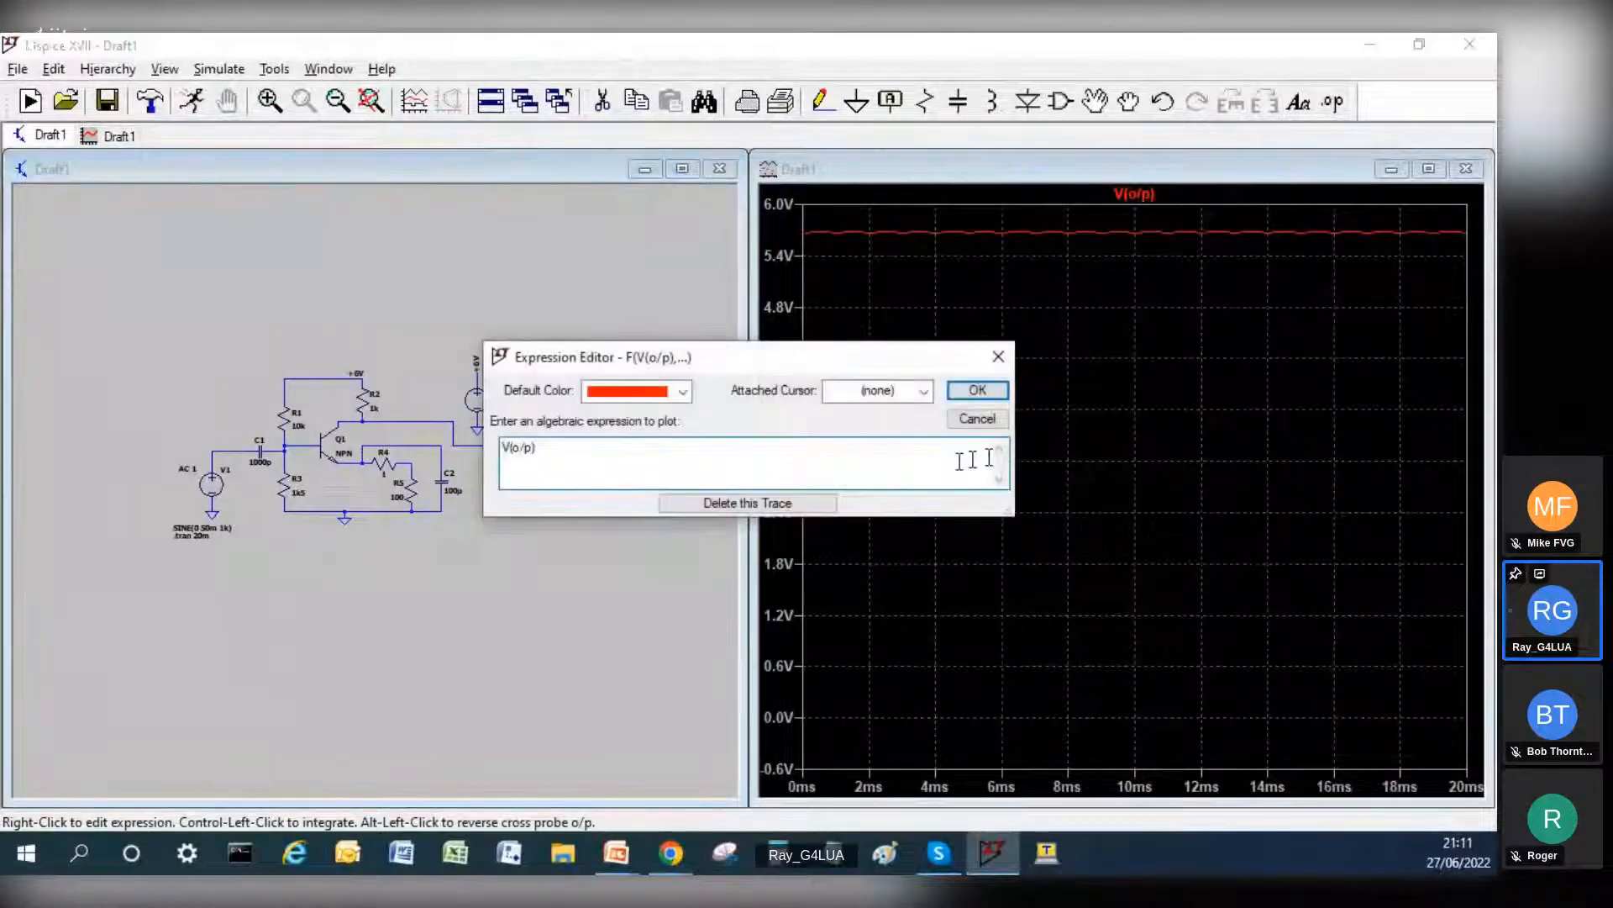
left_click(751, 508)
Step: Add three plot panes to the waveform window so that it has four stacked panes
right_click(951, 348)
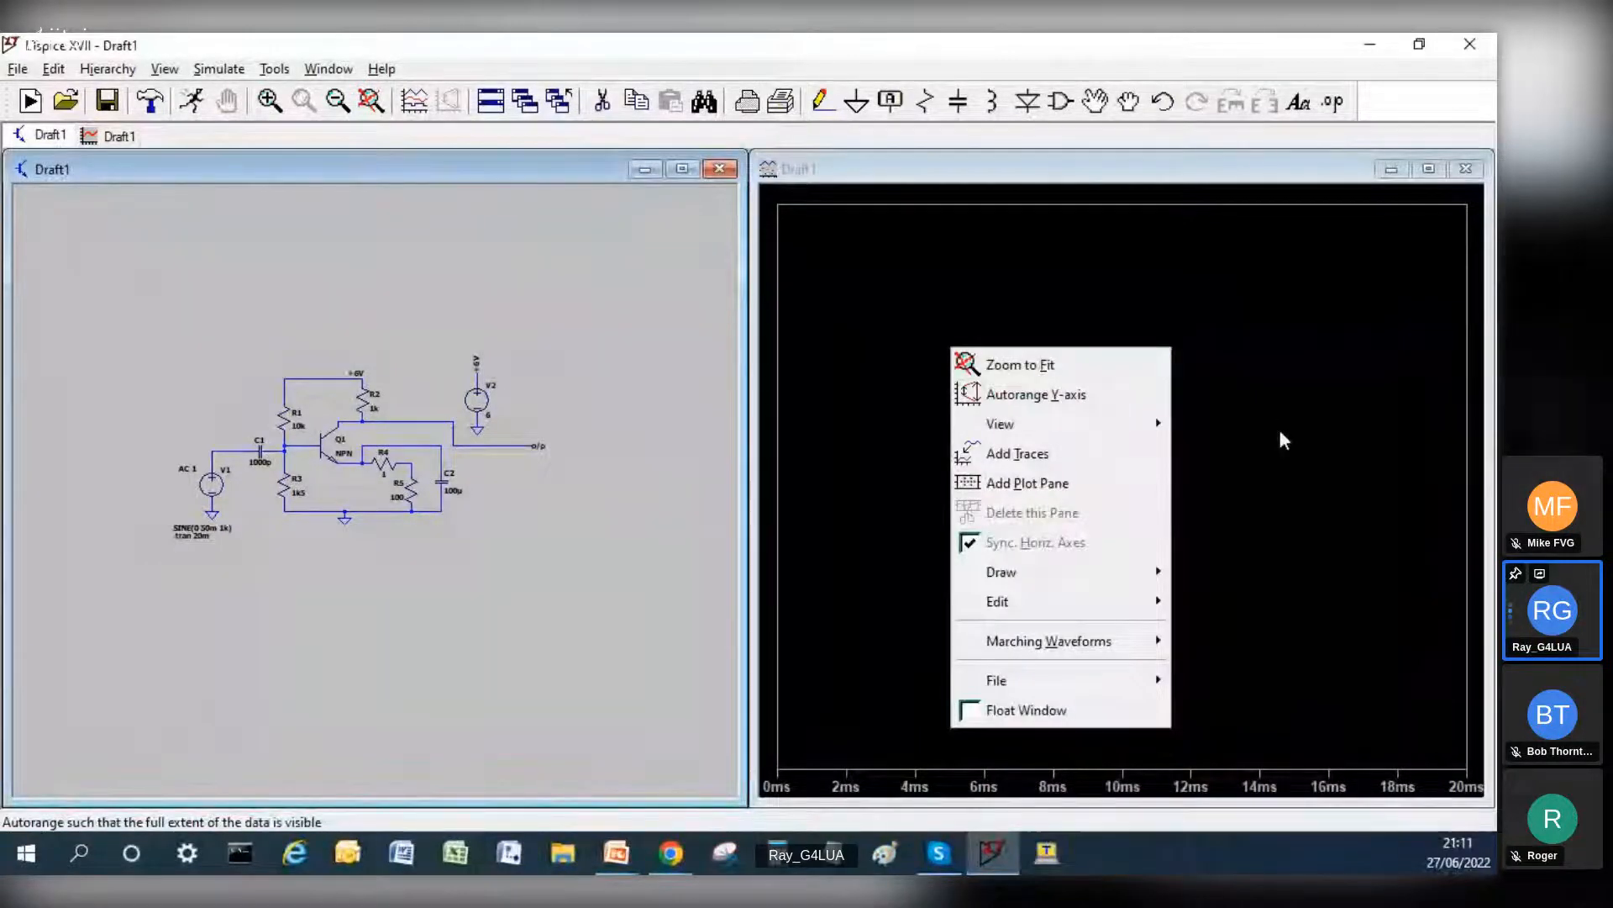
left_click(1042, 484)
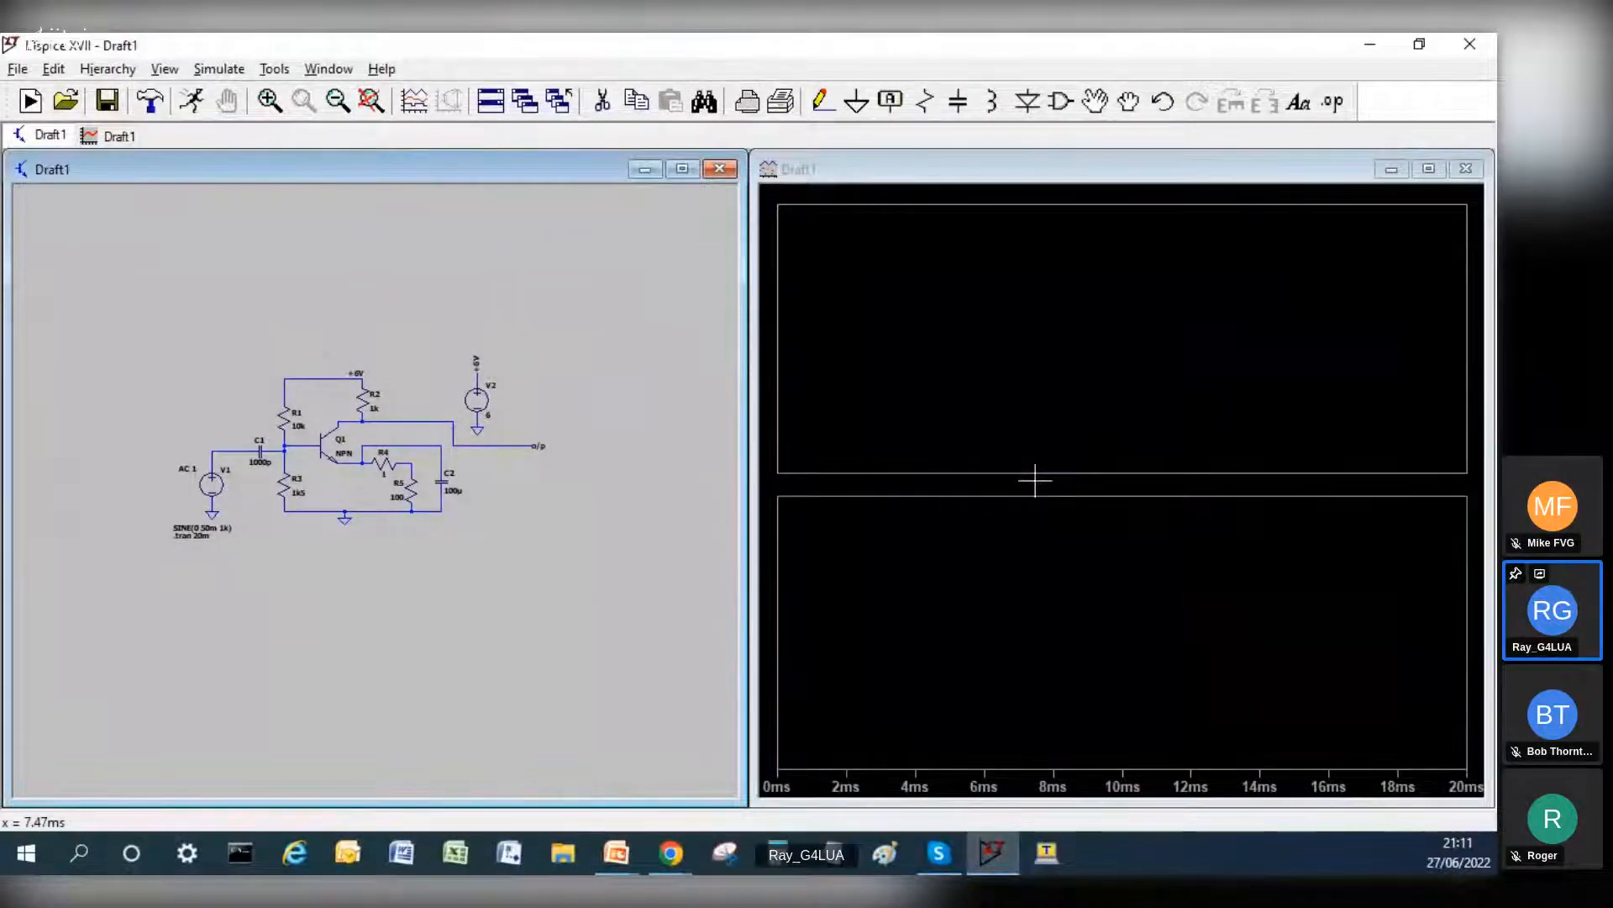
right_click(991, 348)
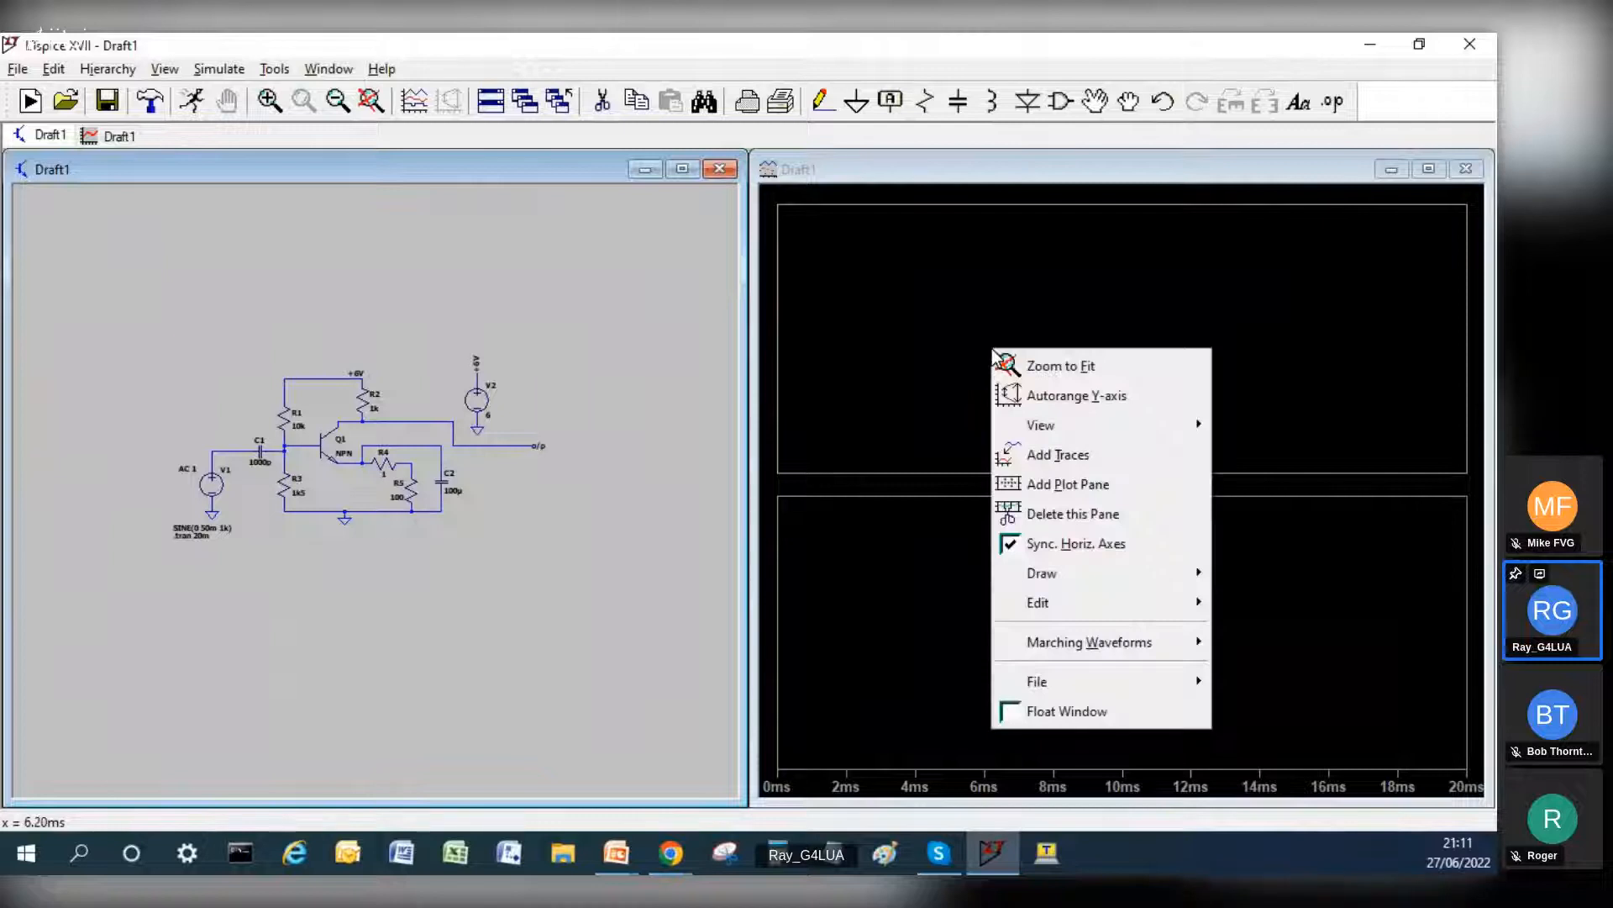
left_click(1042, 486)
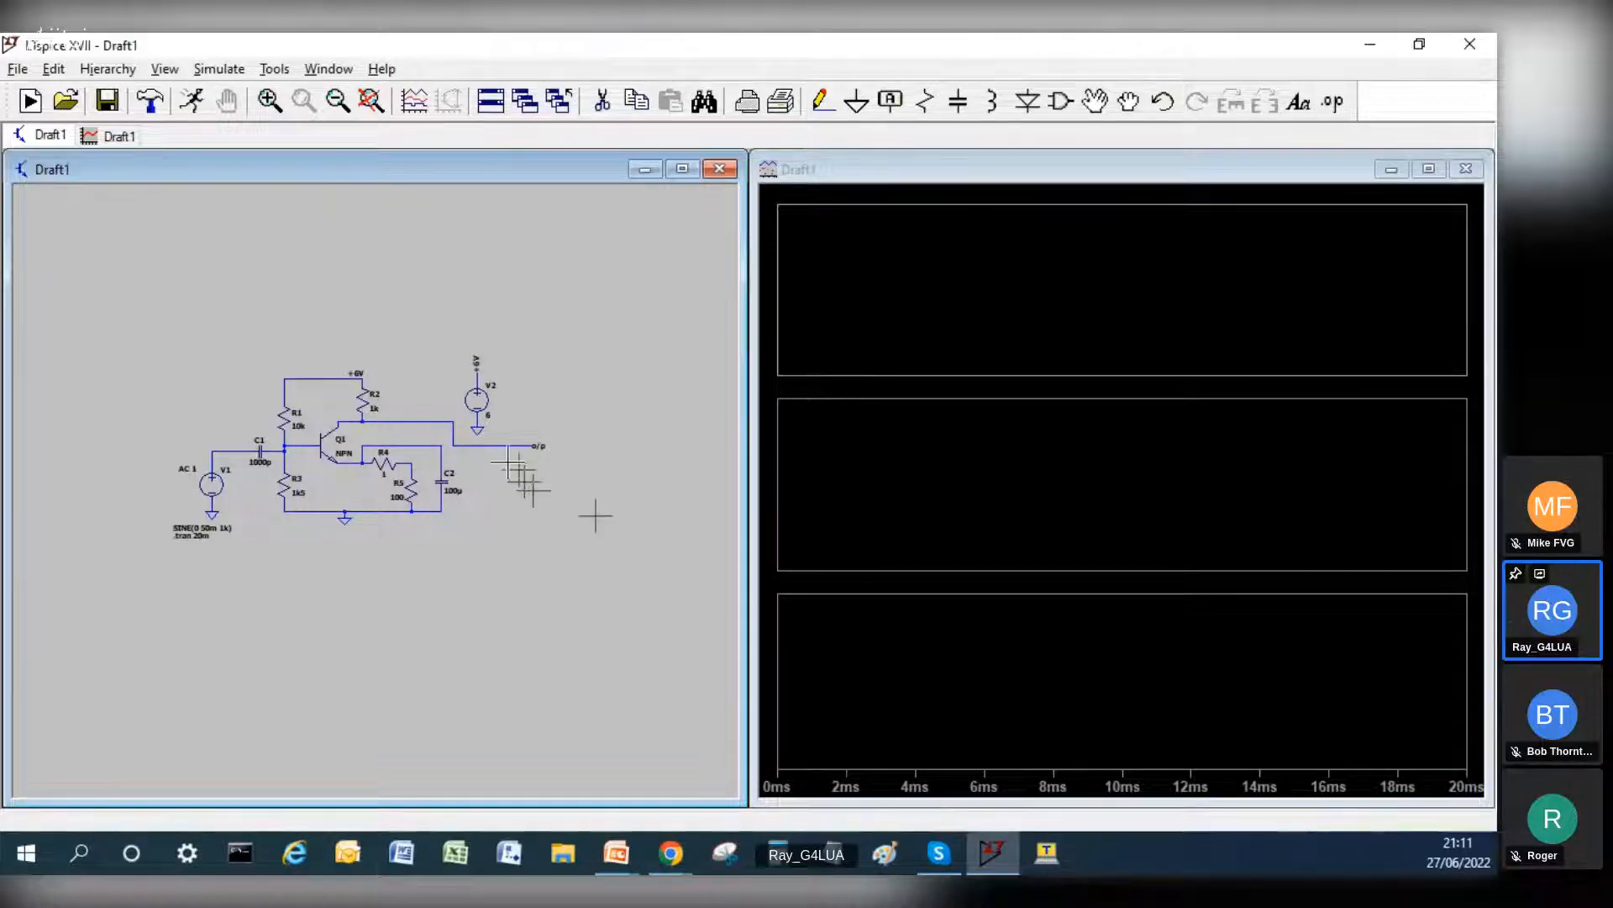
right_click(975, 466)
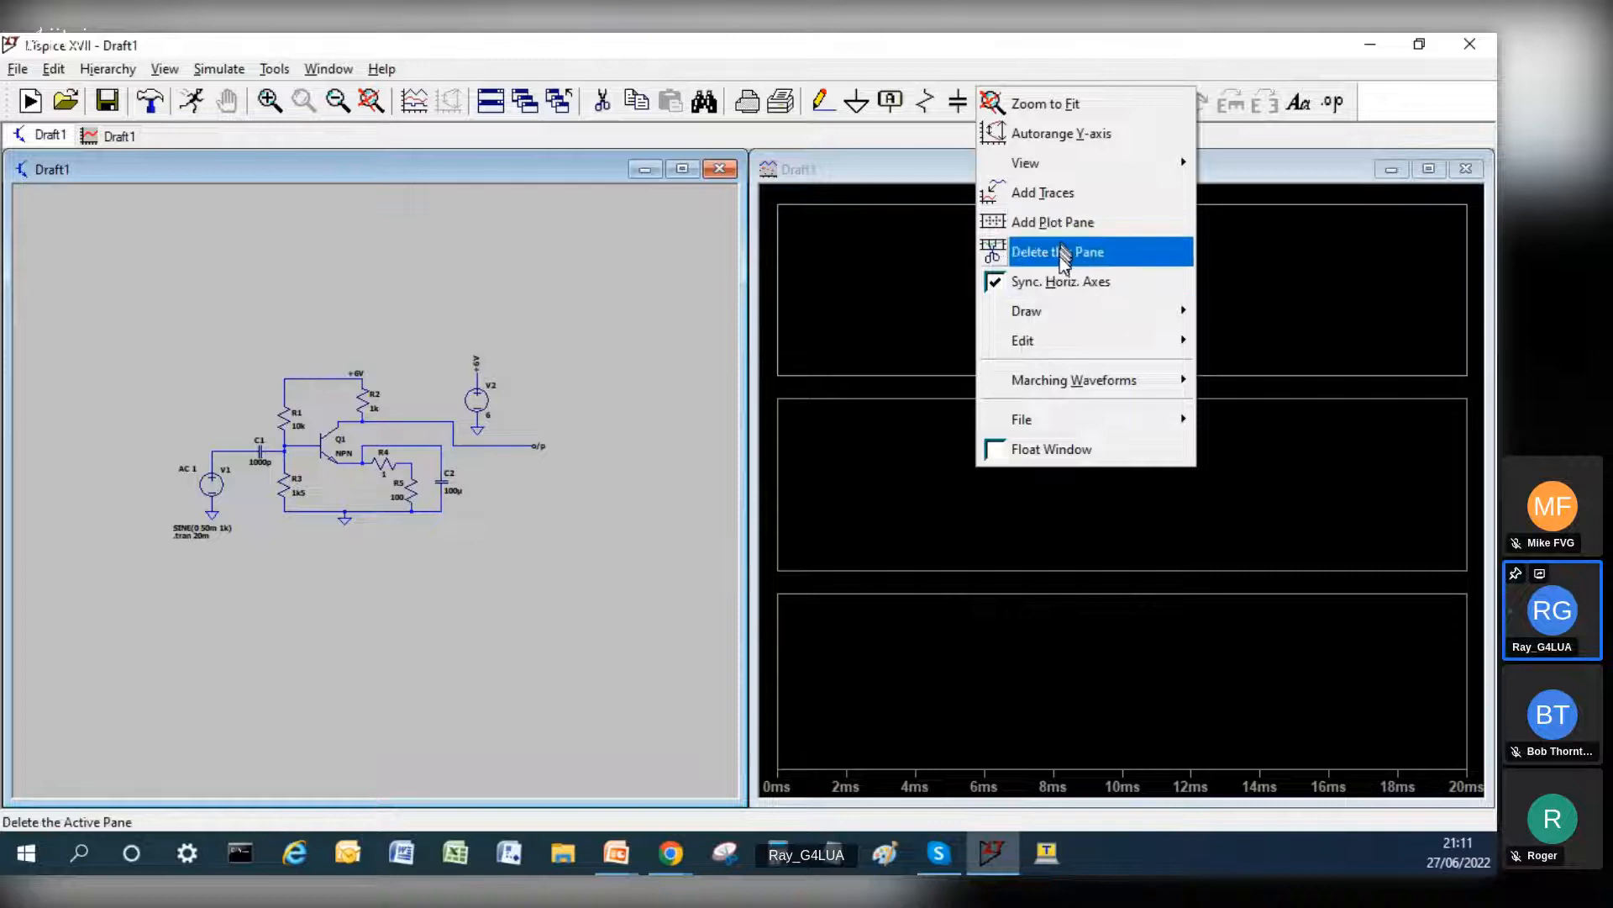
left_click(1060, 227)
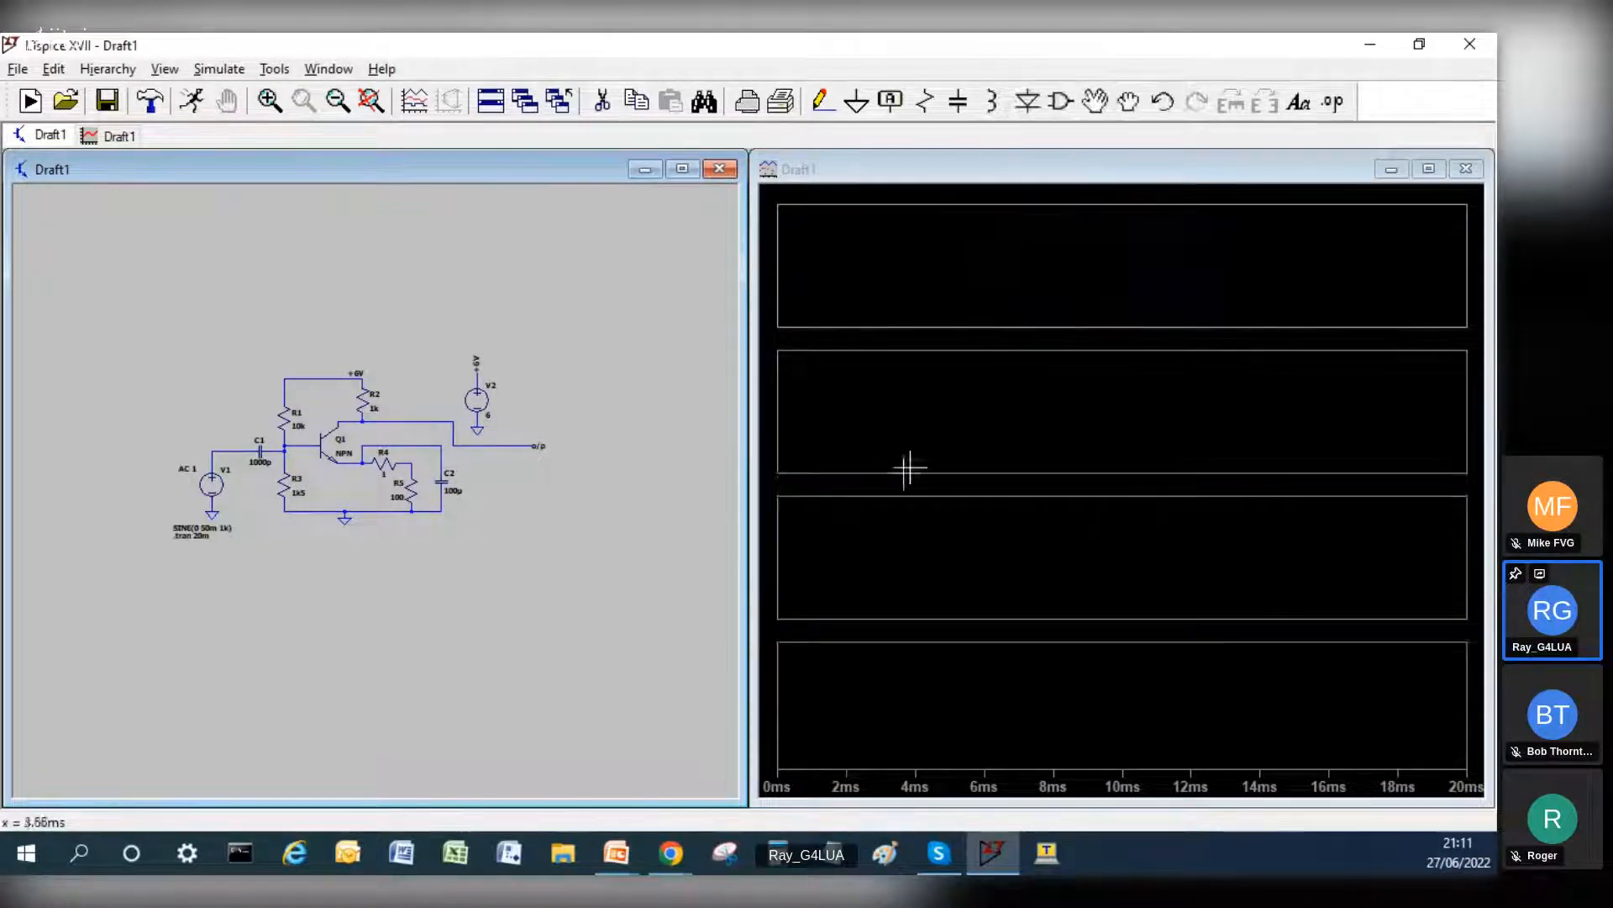
Step: Try plotting the V1–C1 wire and Q1 base voltages together in the uppermost pane, and delete both traces
left_click(963, 269)
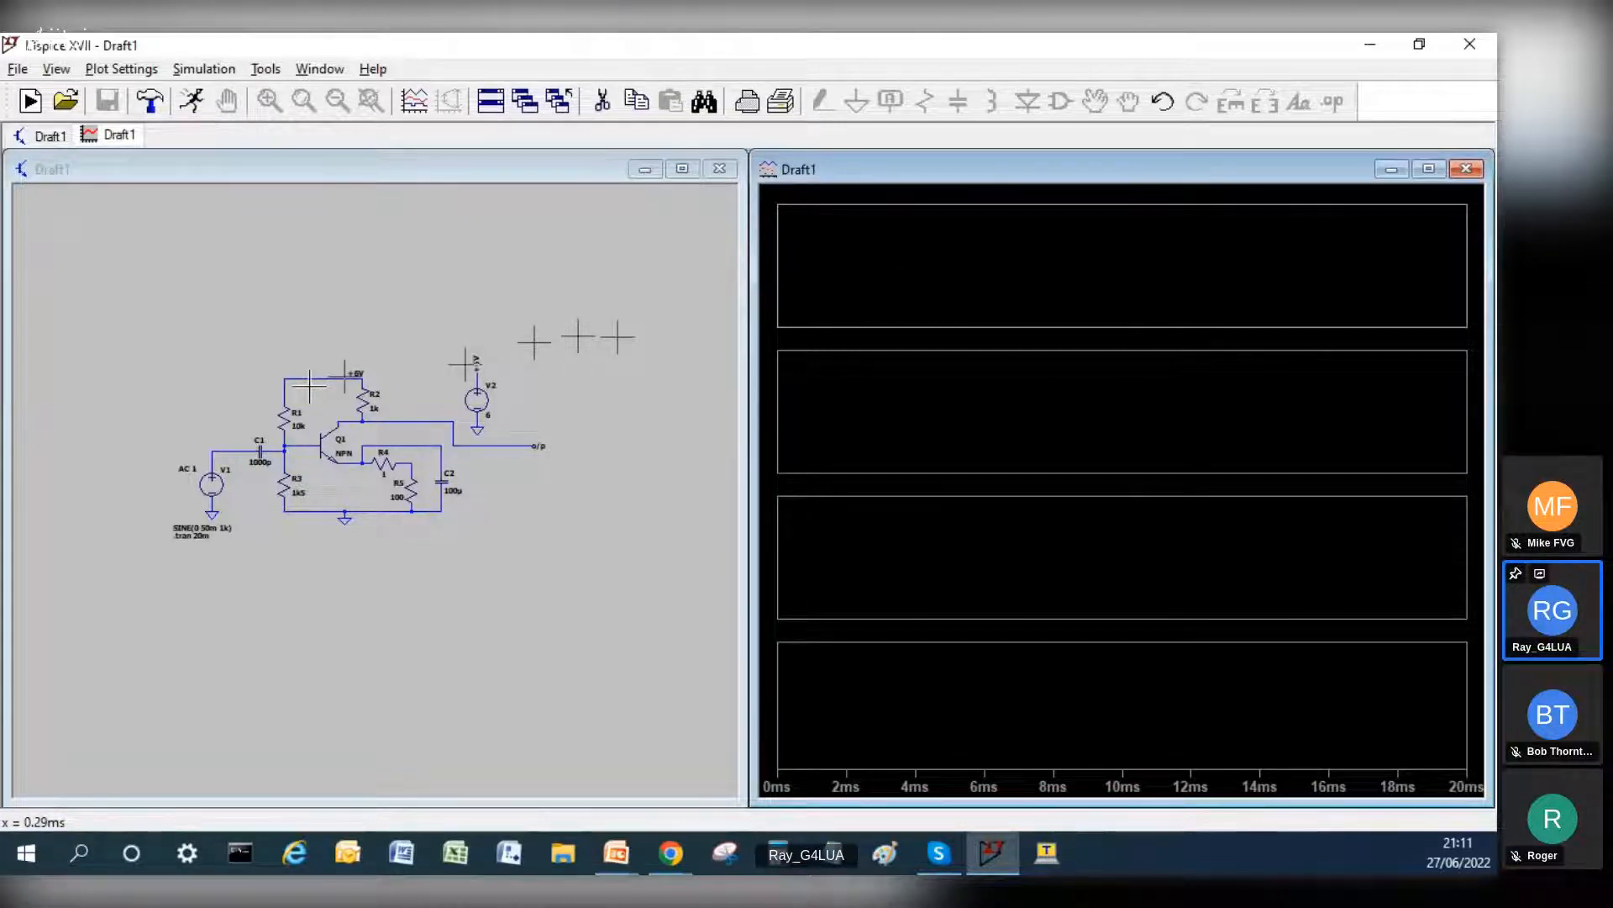
left_click(244, 443)
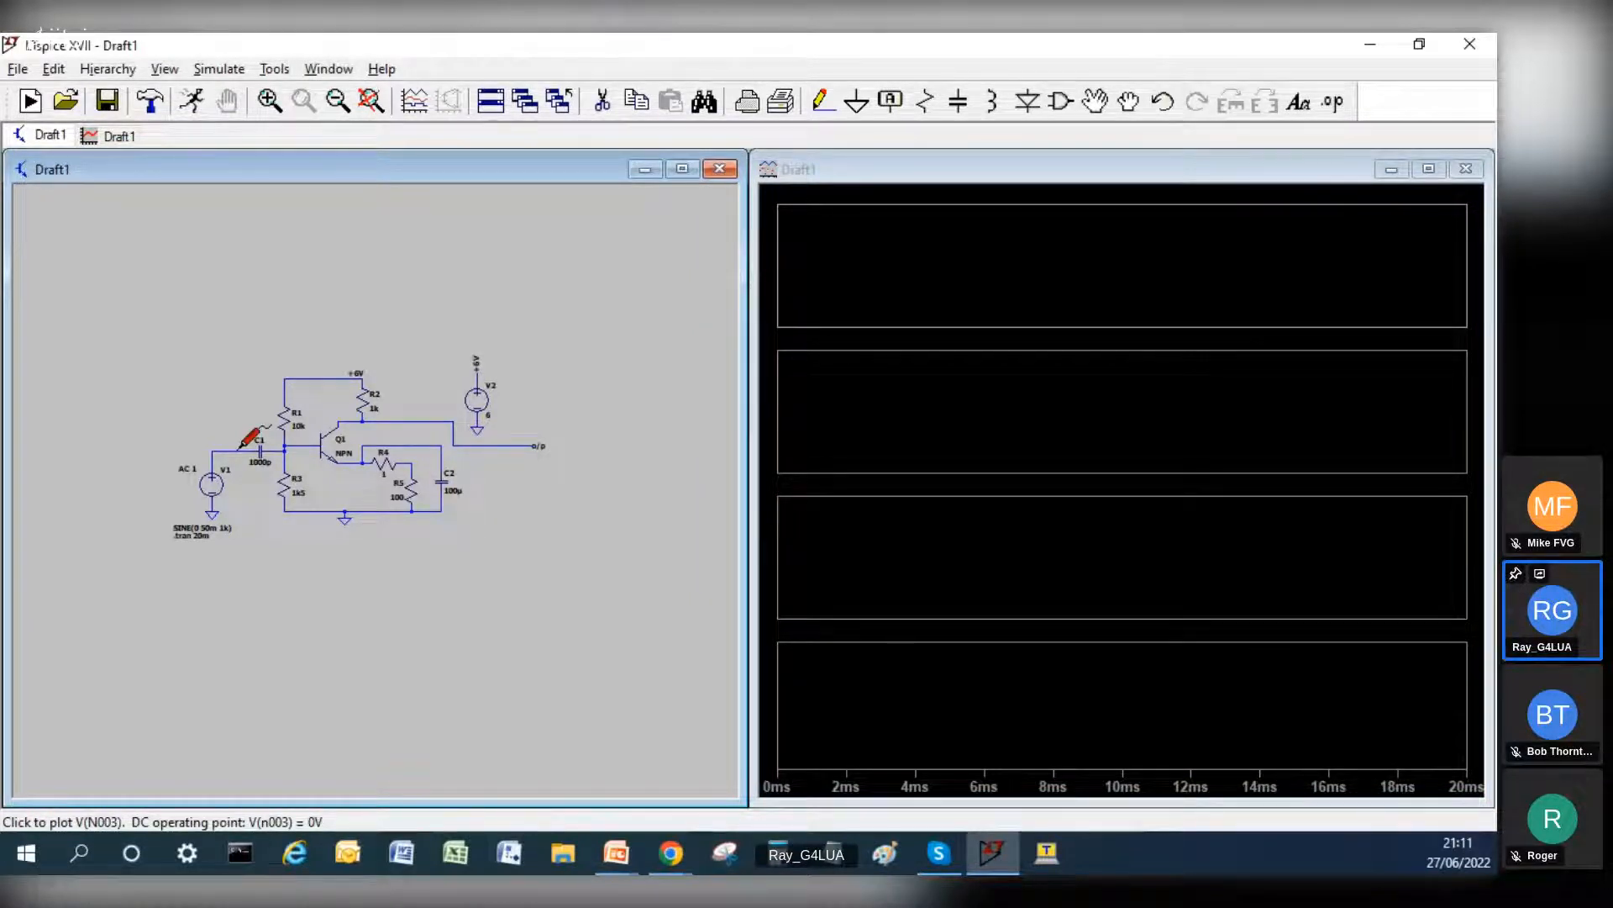
left_click(244, 444)
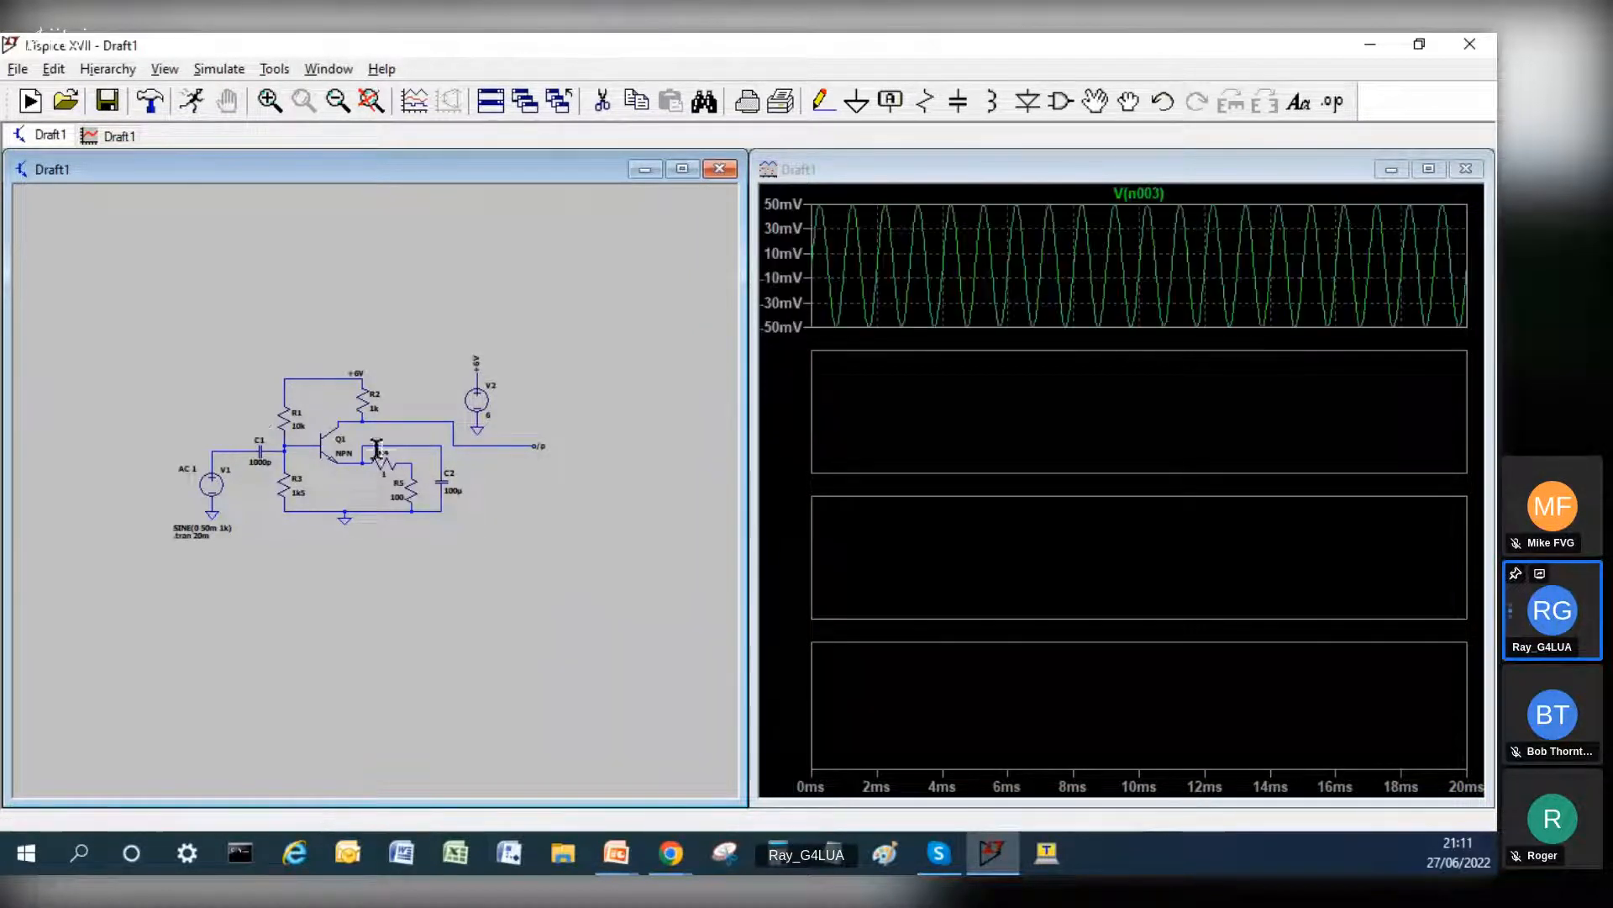
left_click(304, 439)
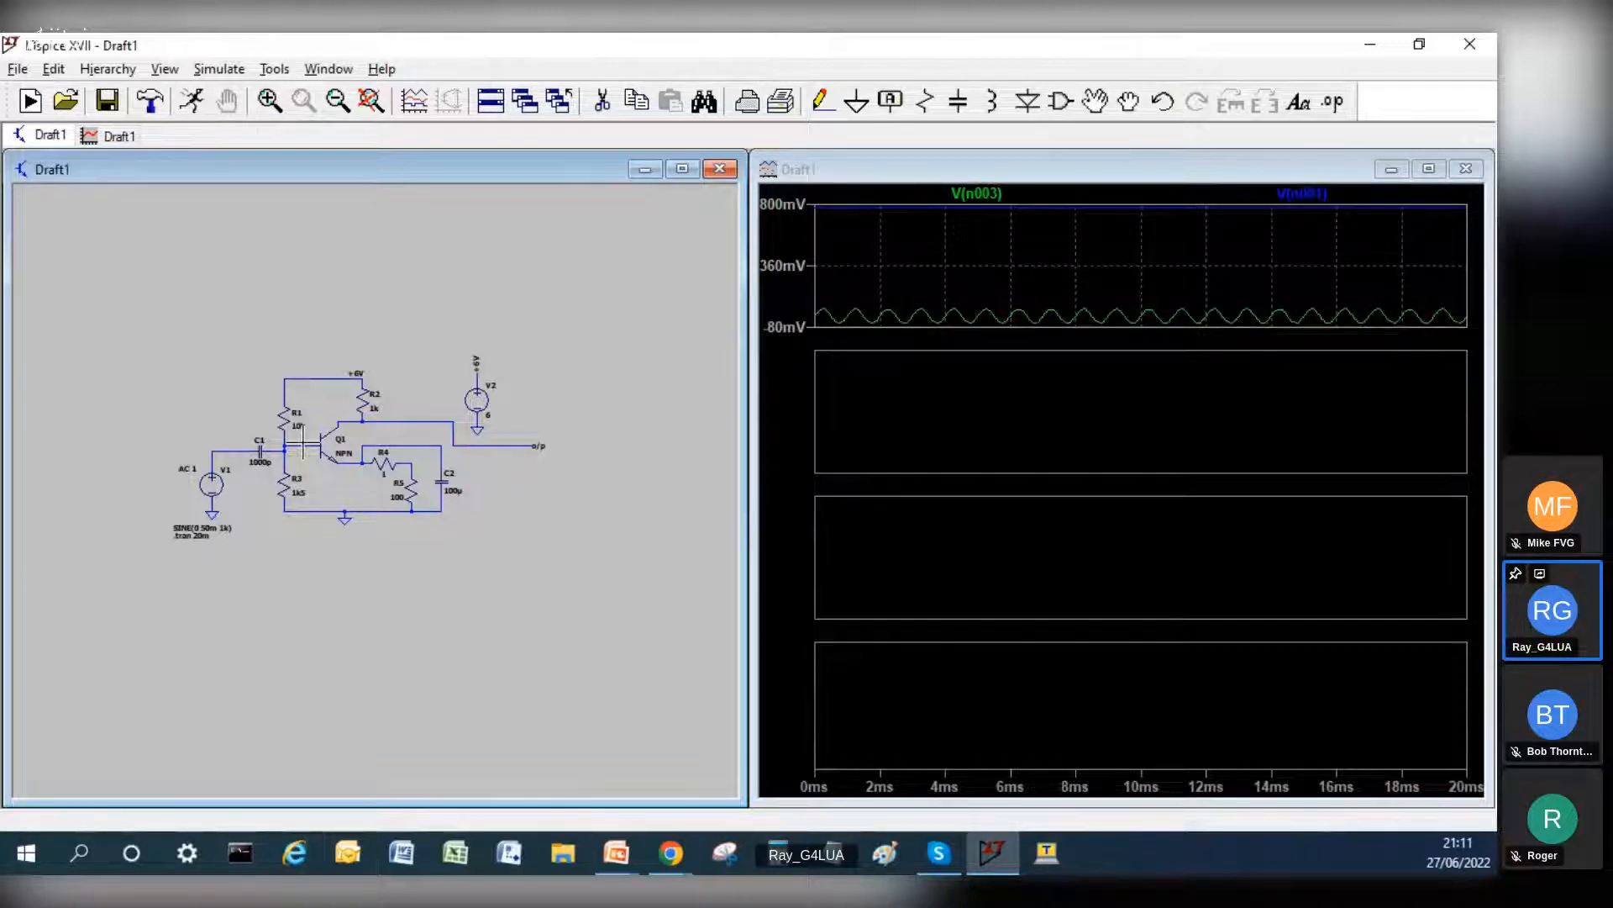
right_click(976, 193)
left_click(748, 501)
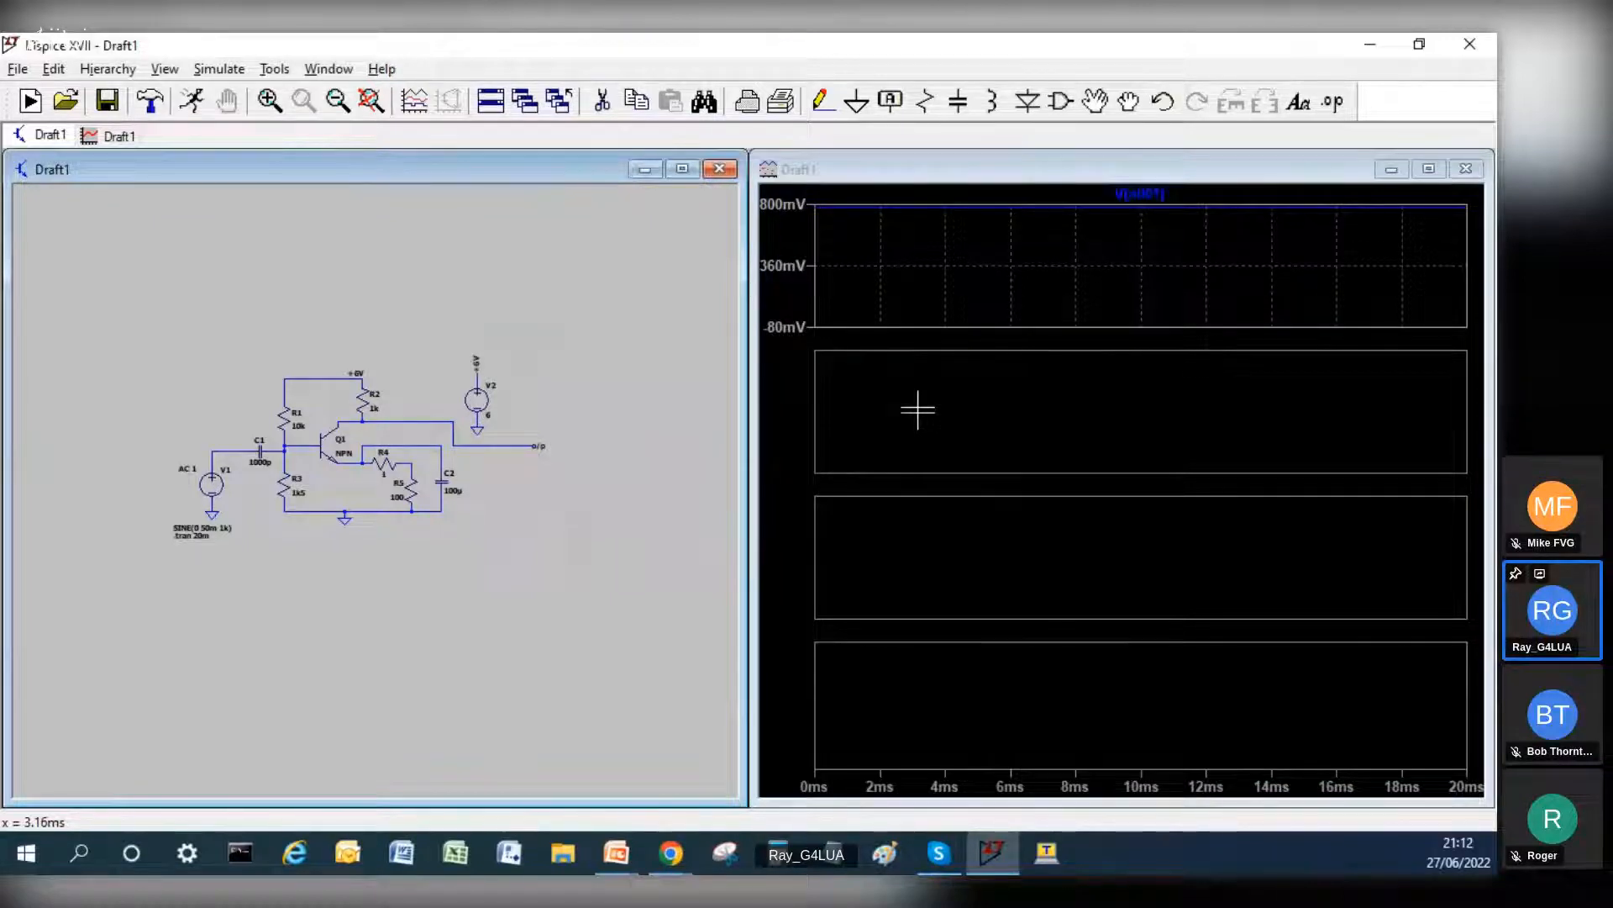
left_click(917, 410)
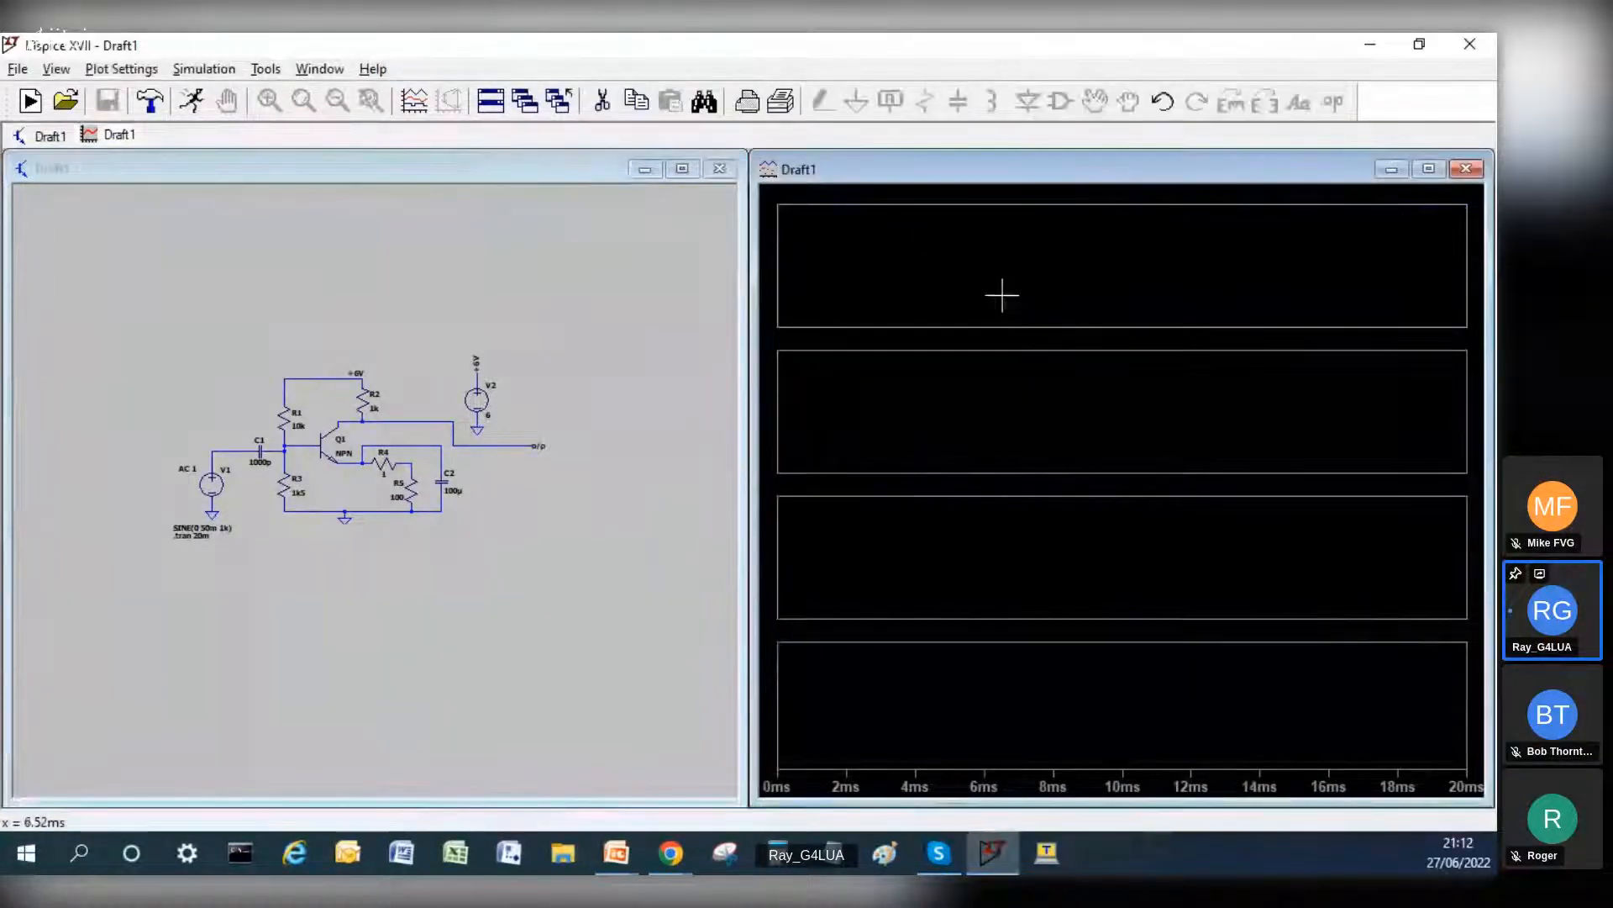
Step: Plot the V1–C1 wire voltage in the first pane and Q1's base voltage in the second pane
left_click(215, 441)
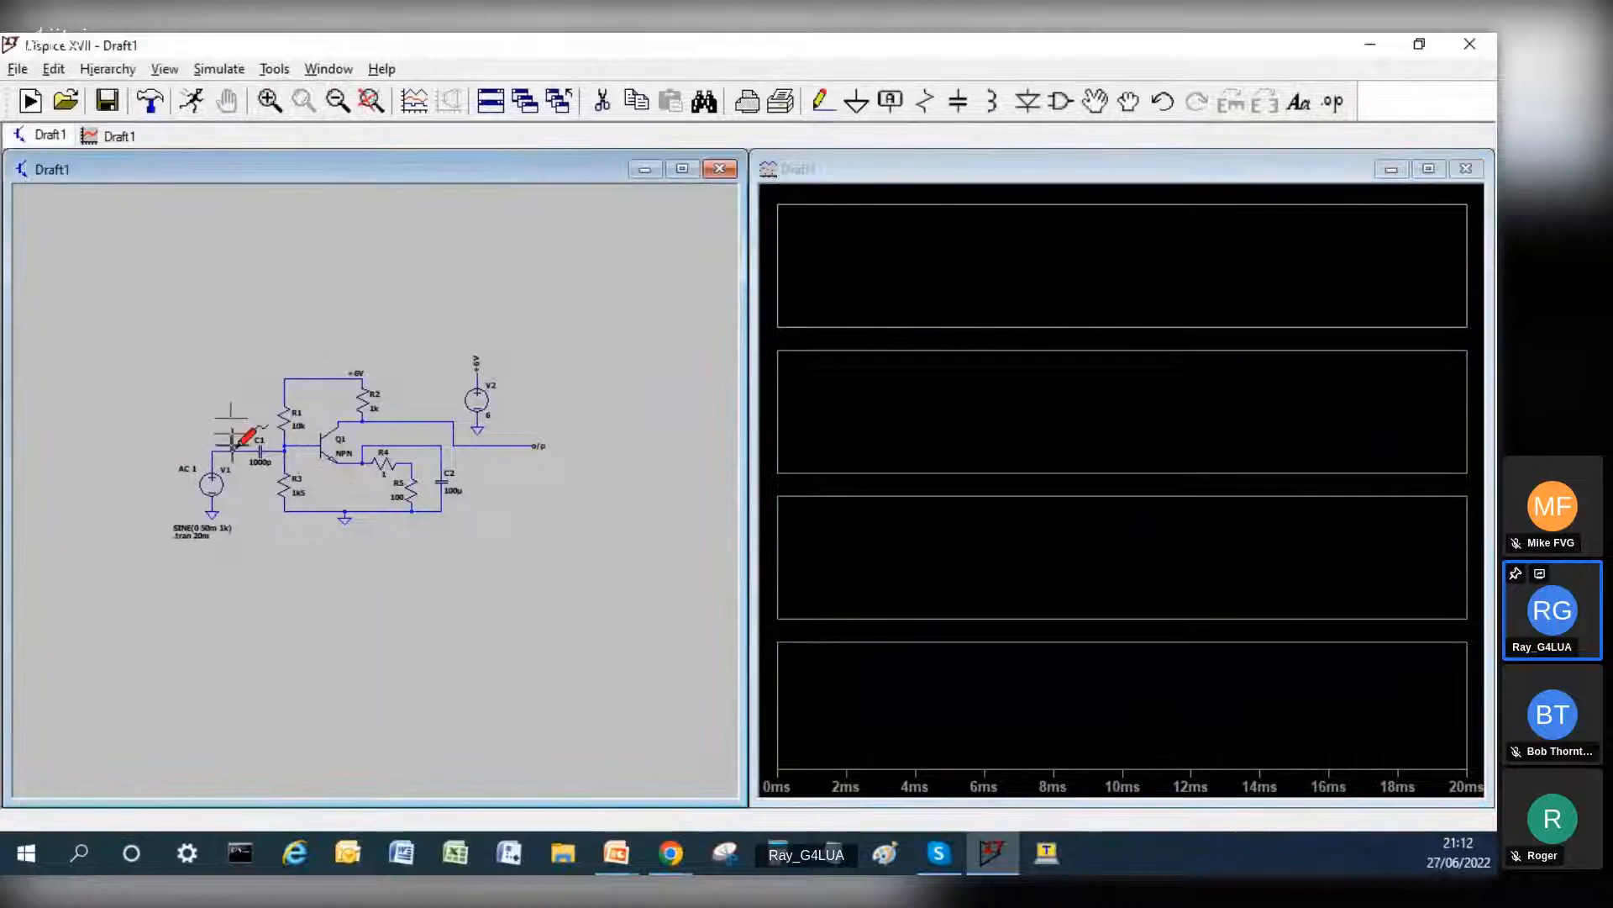
left_click(216, 454)
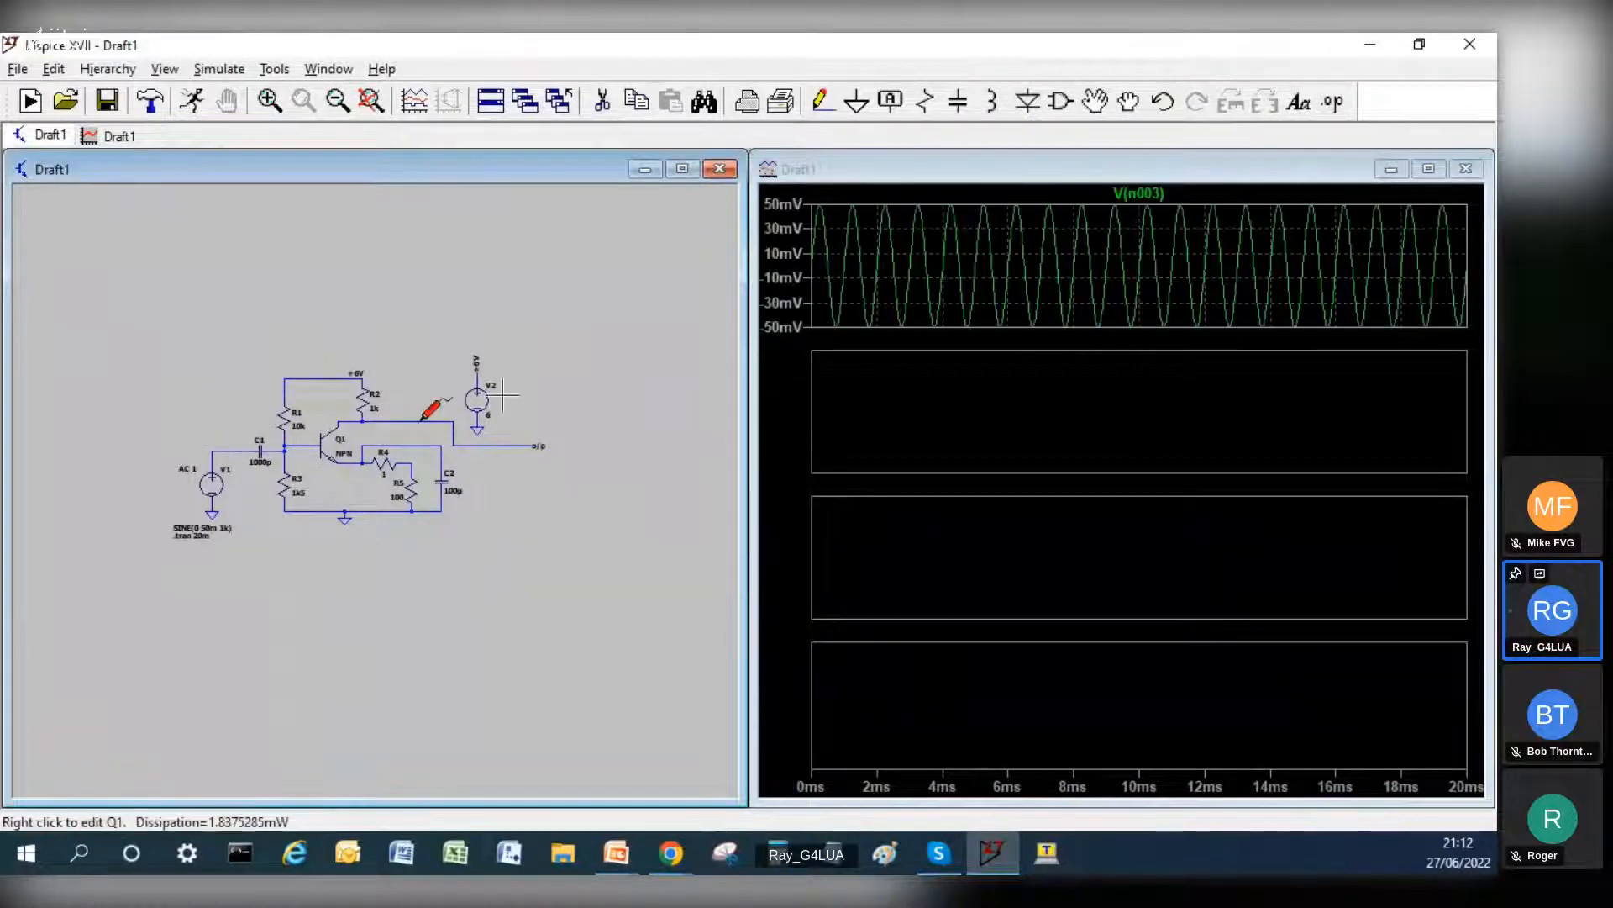
left_click(1038, 407)
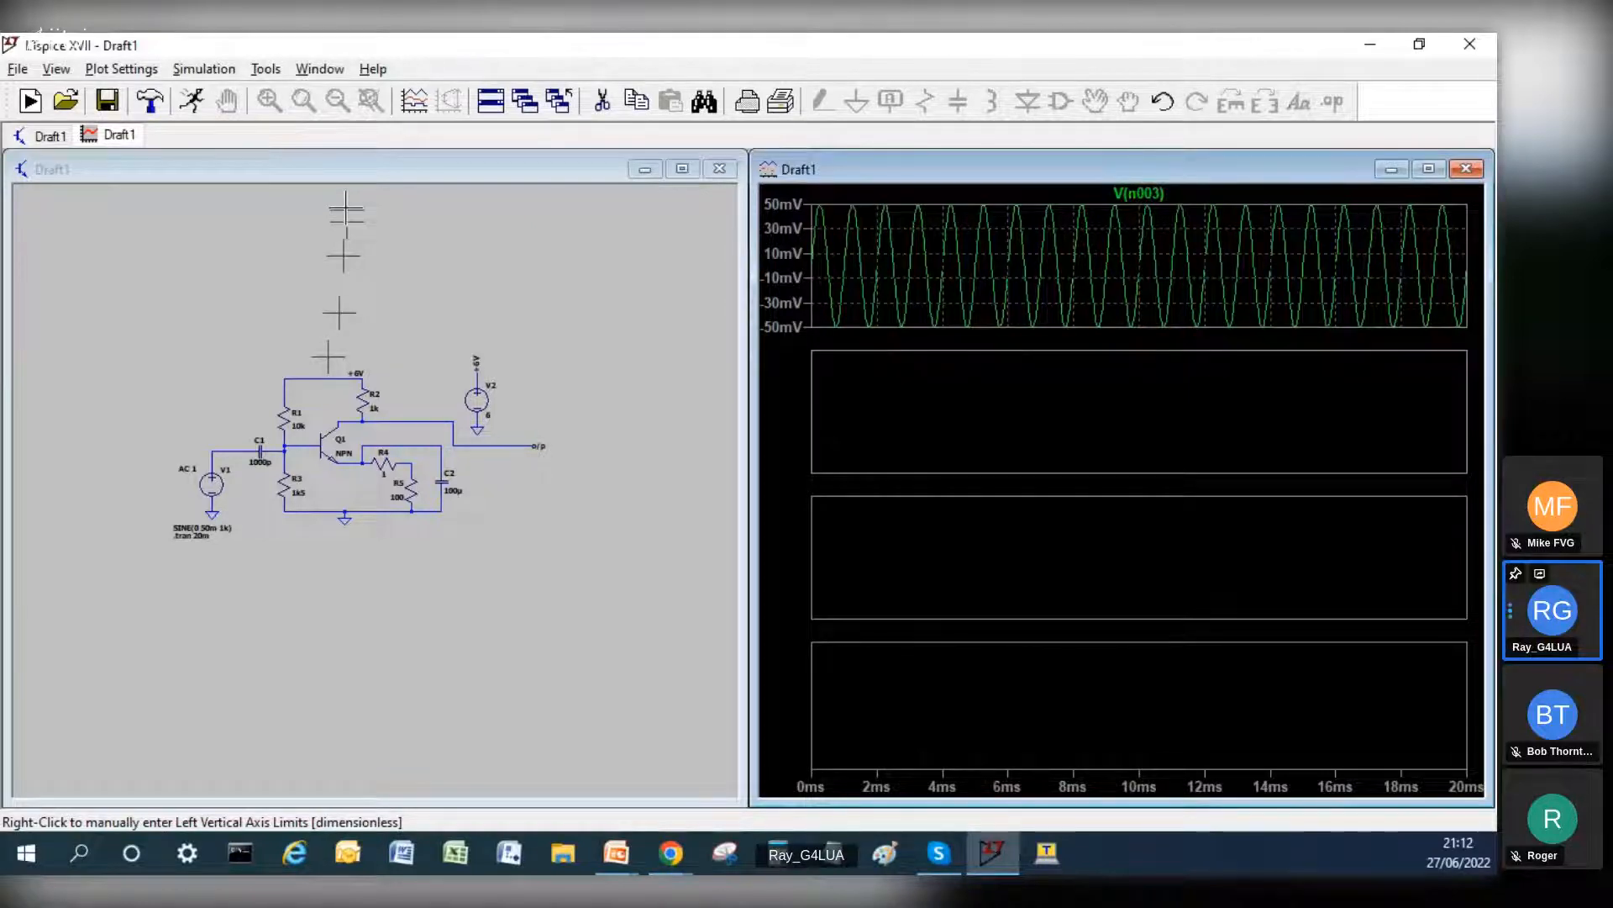
left_click(288, 454)
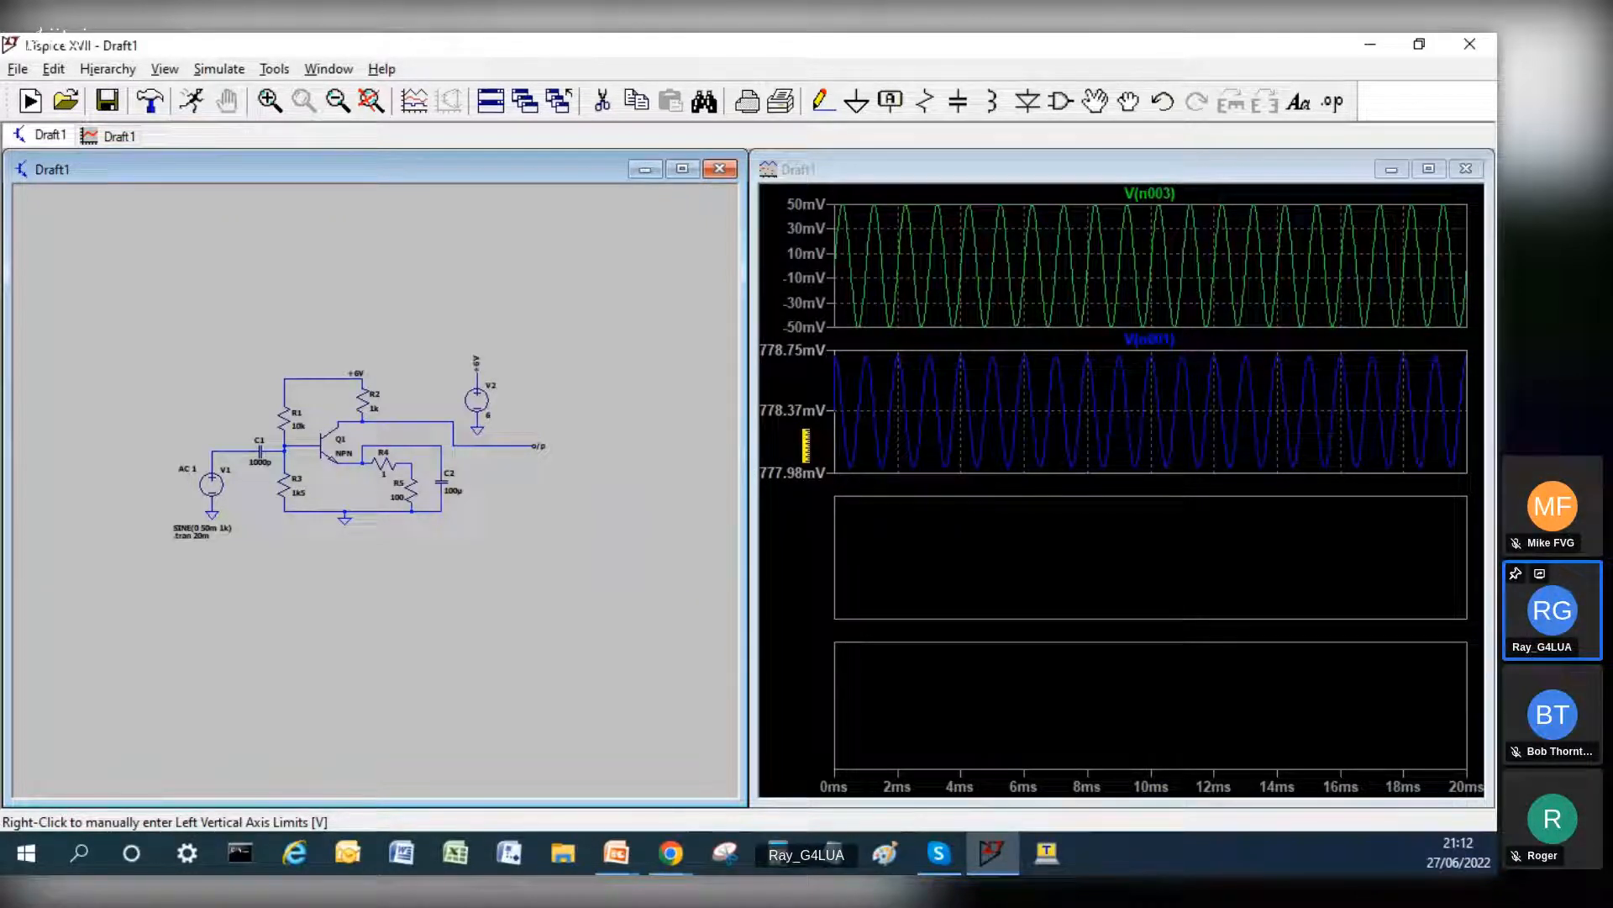
Step: Plot the voltage on the o/p wire from Q1's collector in the third pane
left_click(925, 542)
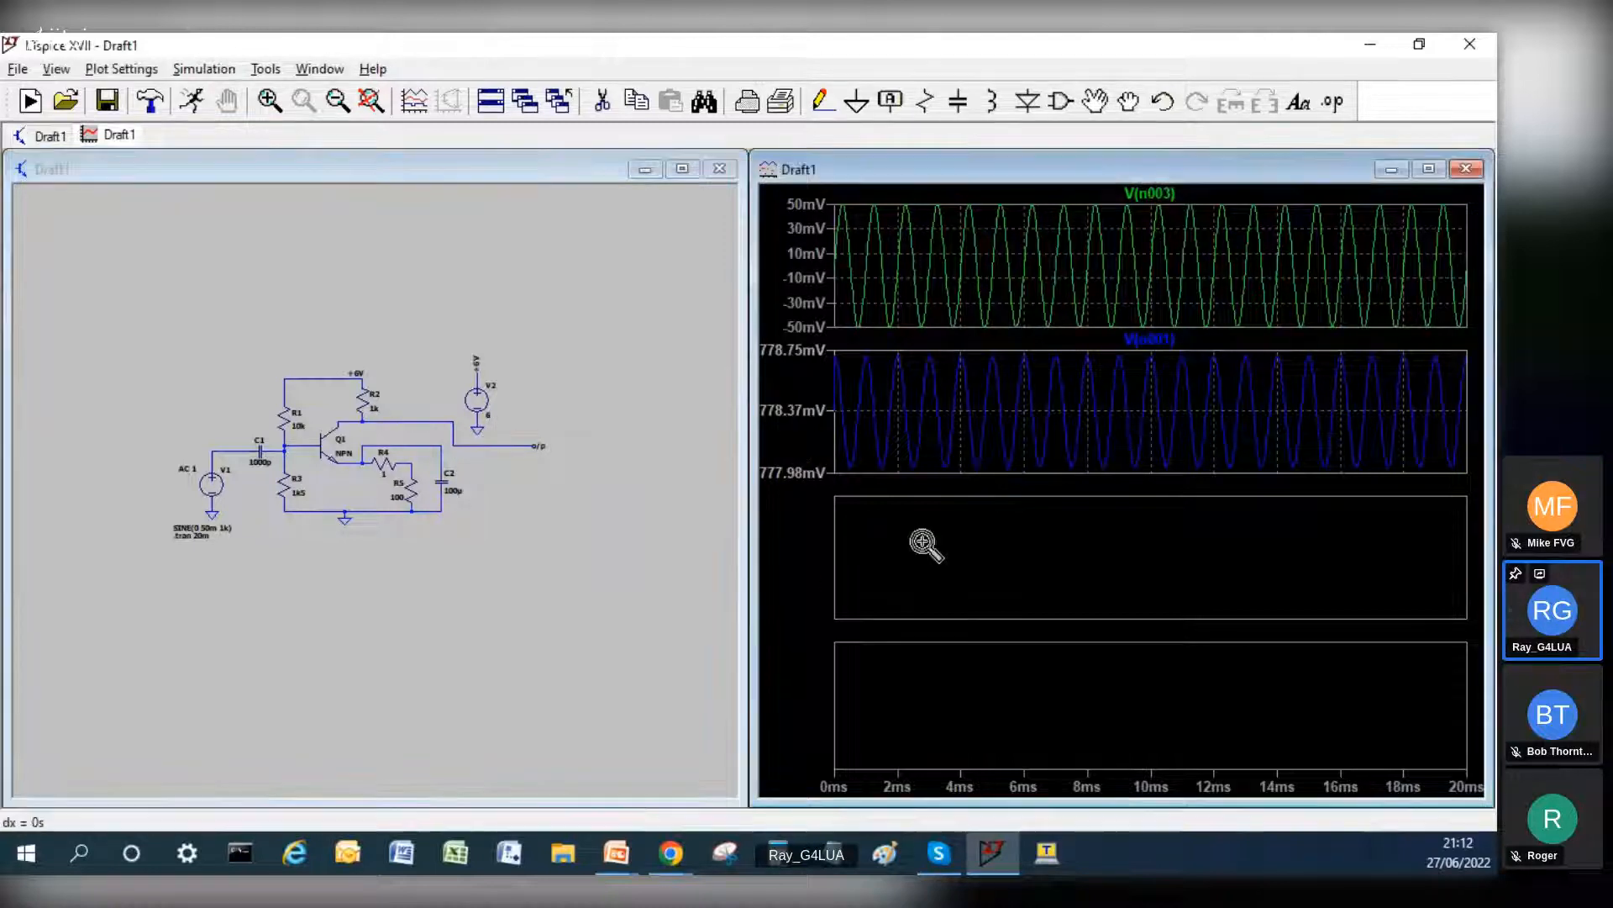
left_click(432, 171)
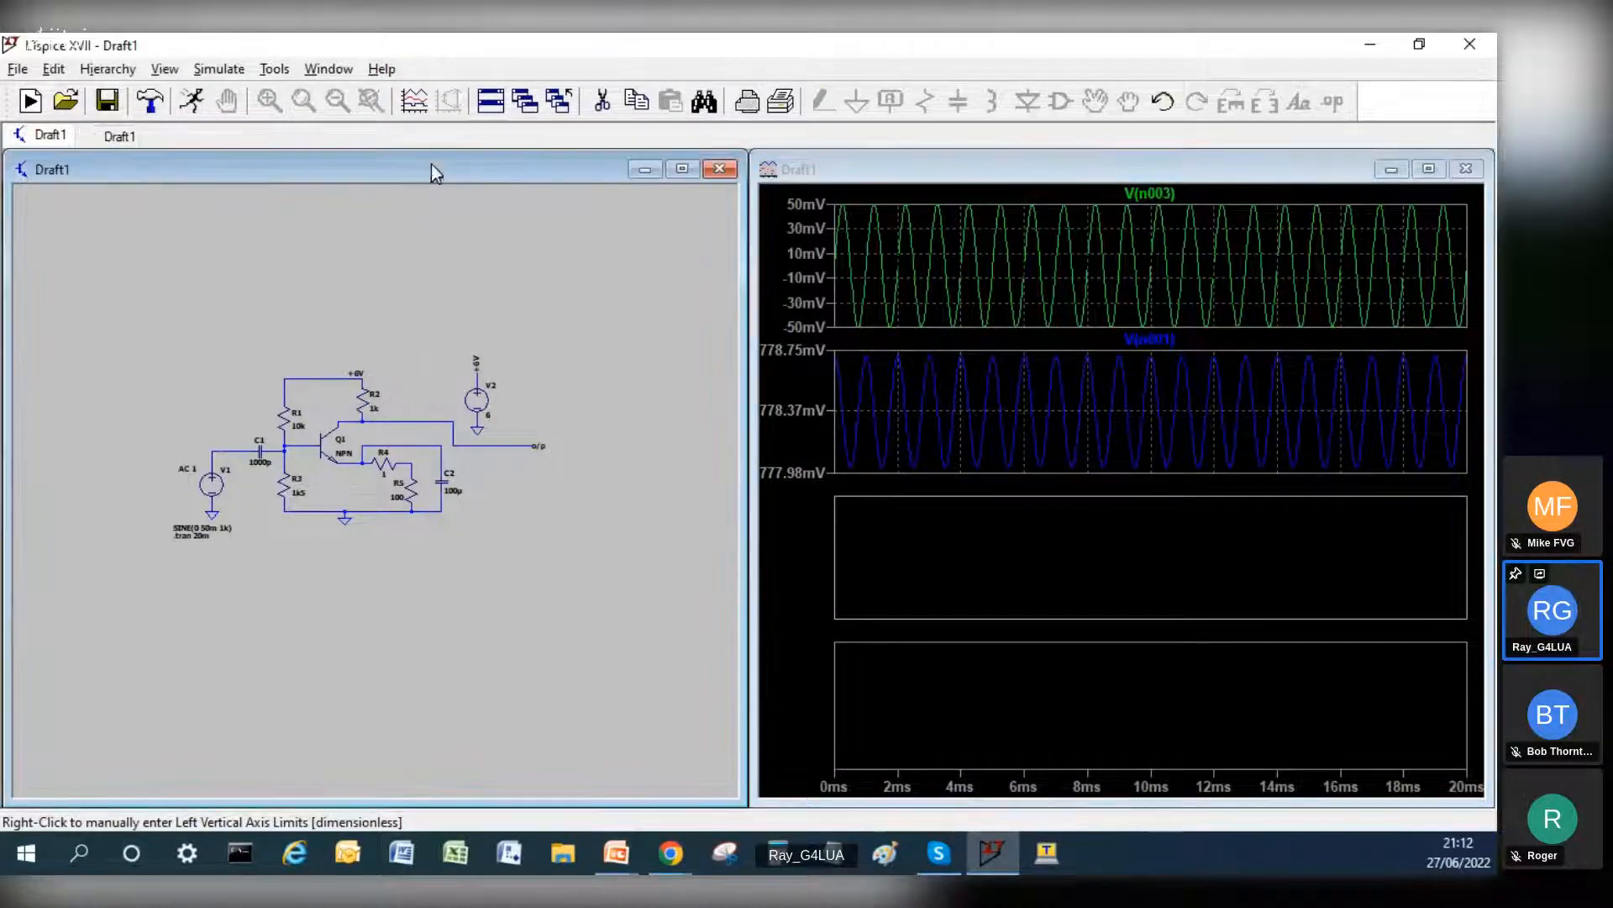
left_click(419, 421)
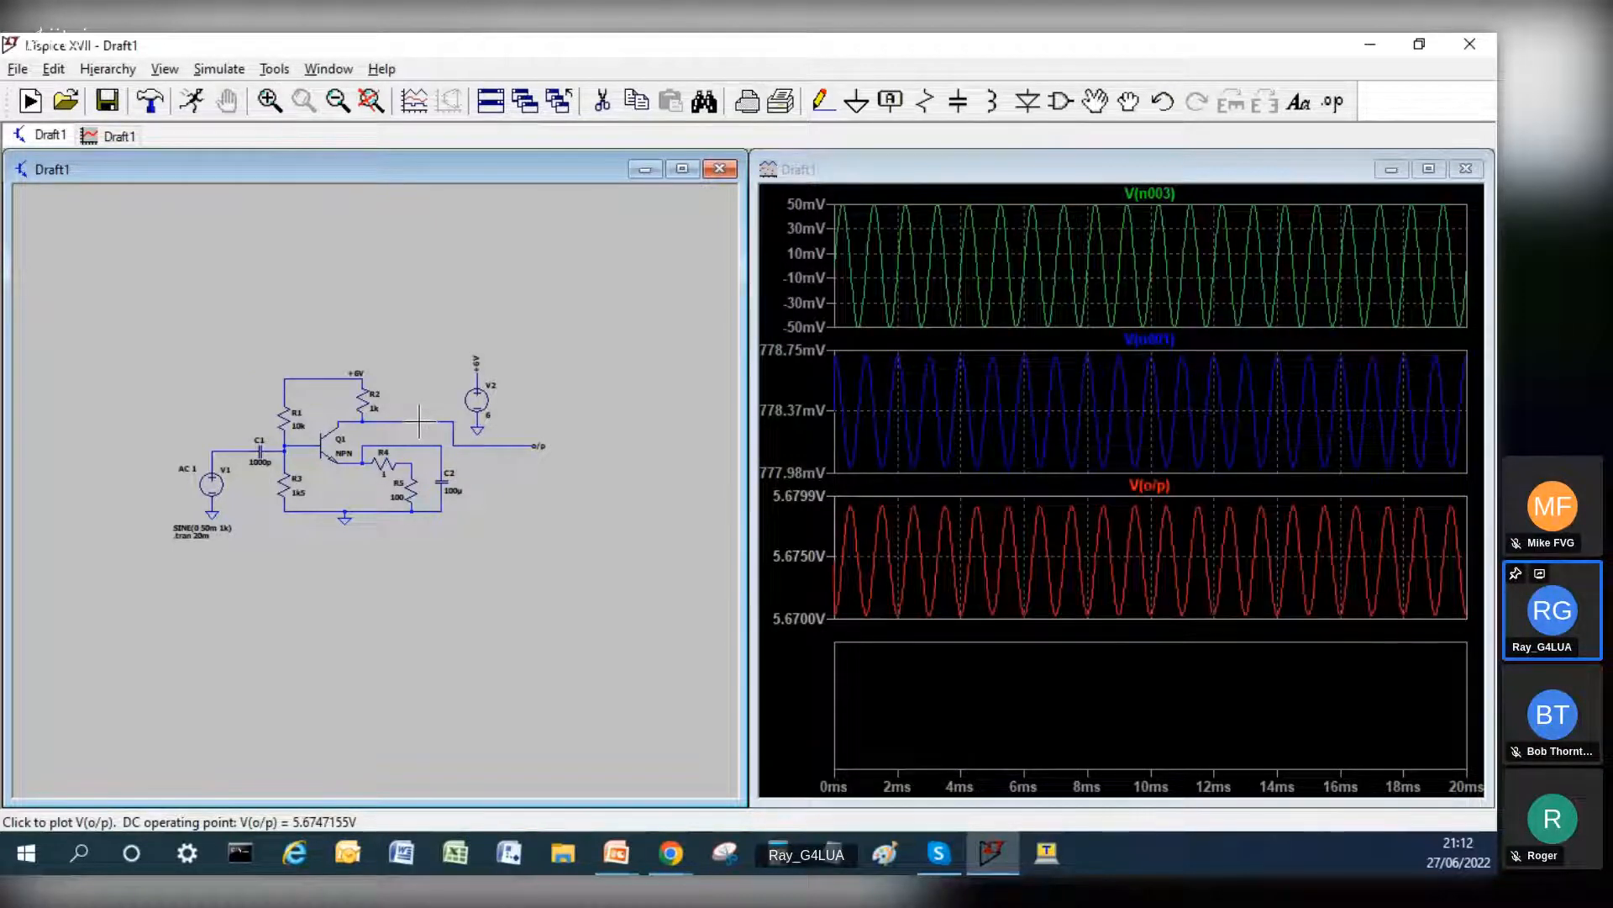
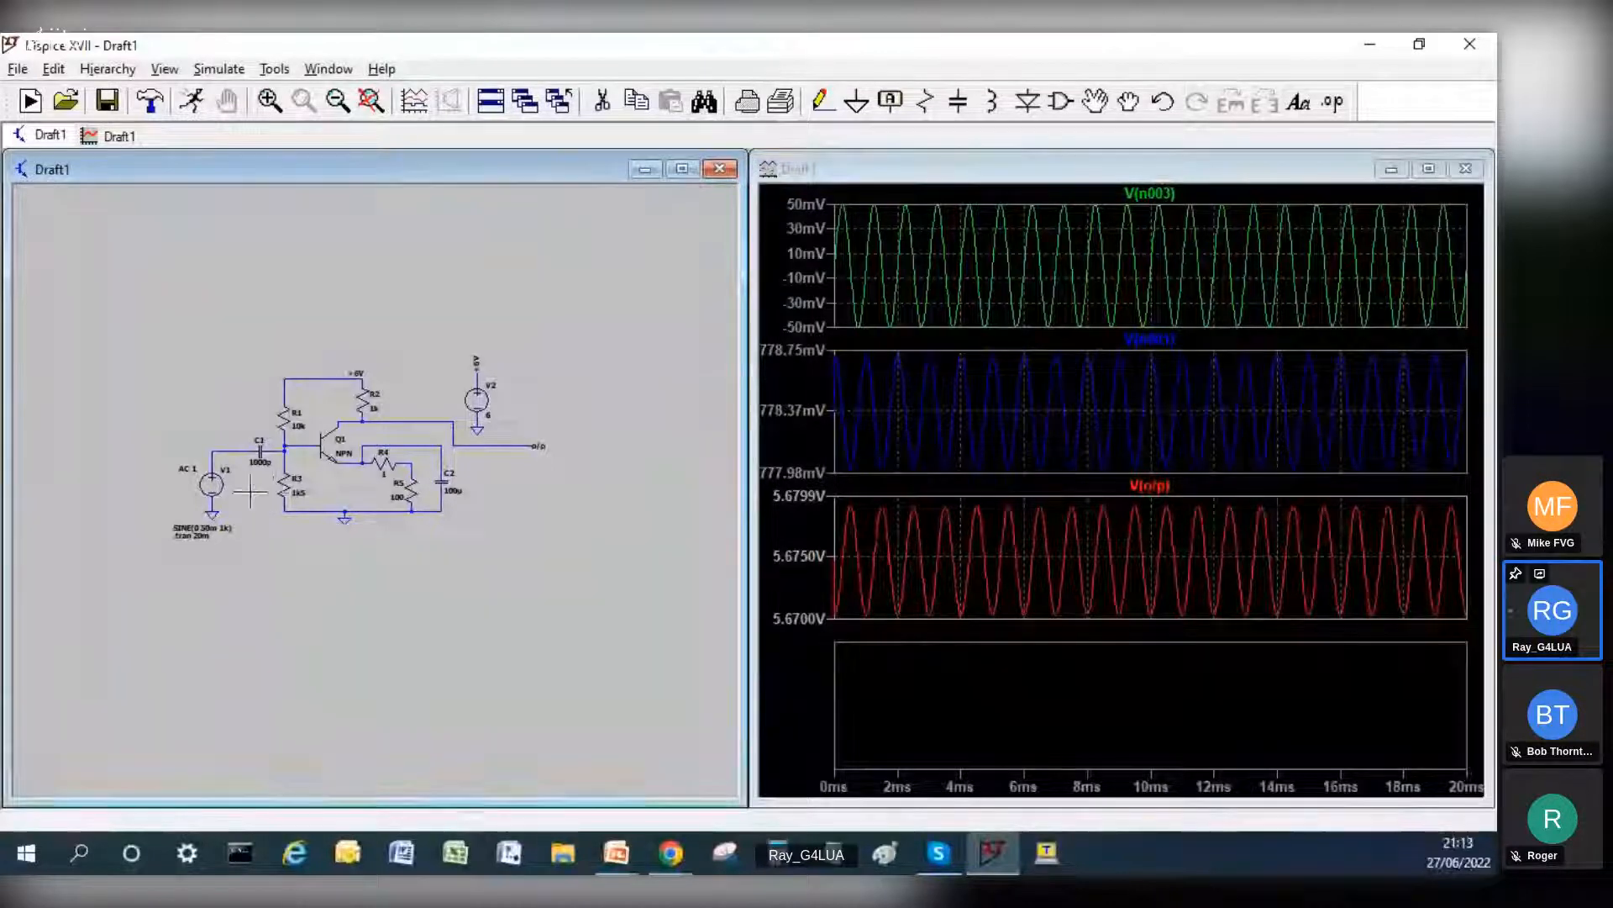
Step: Set resistor R3's resistance to 1k and rerun the transient simulation
right_click(284, 487)
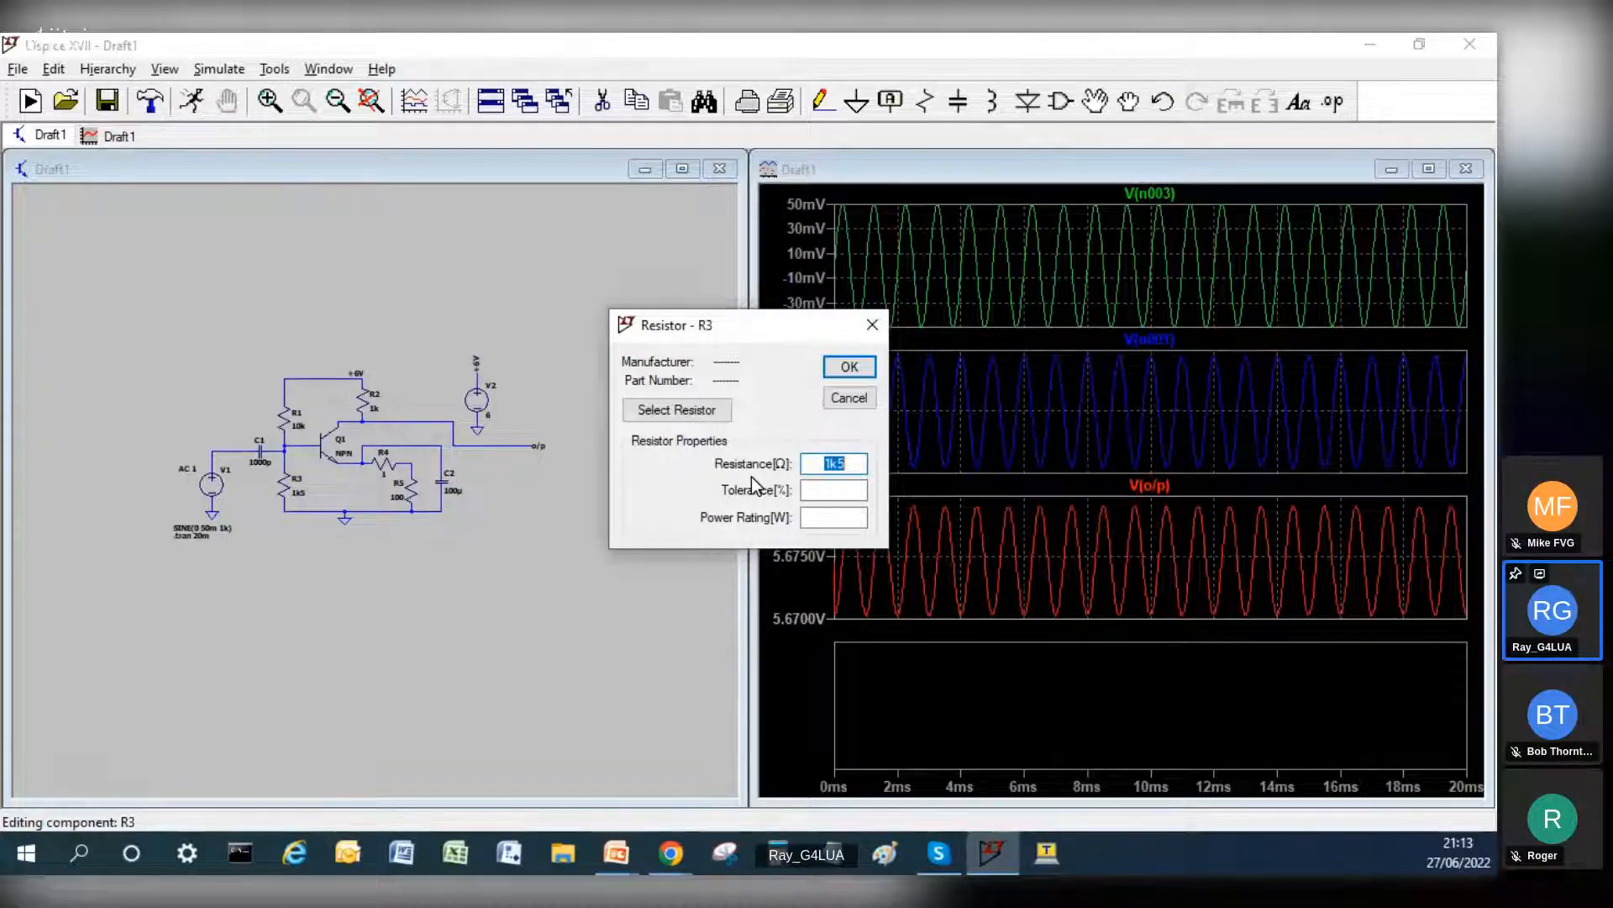
type("1k")
key("Return")
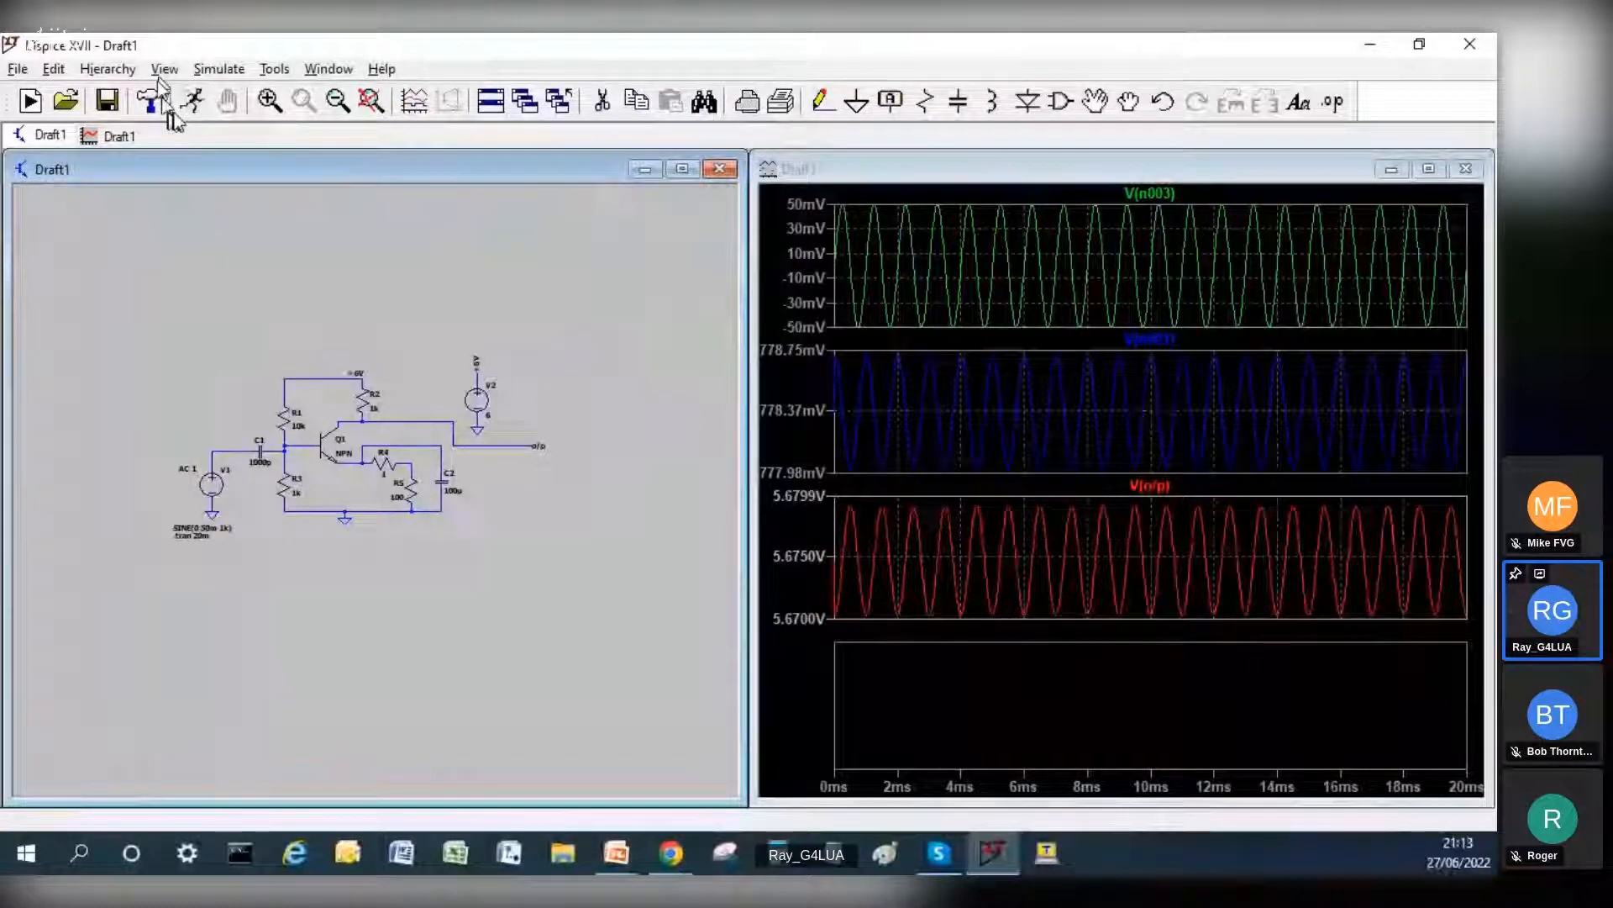
left_click(191, 101)
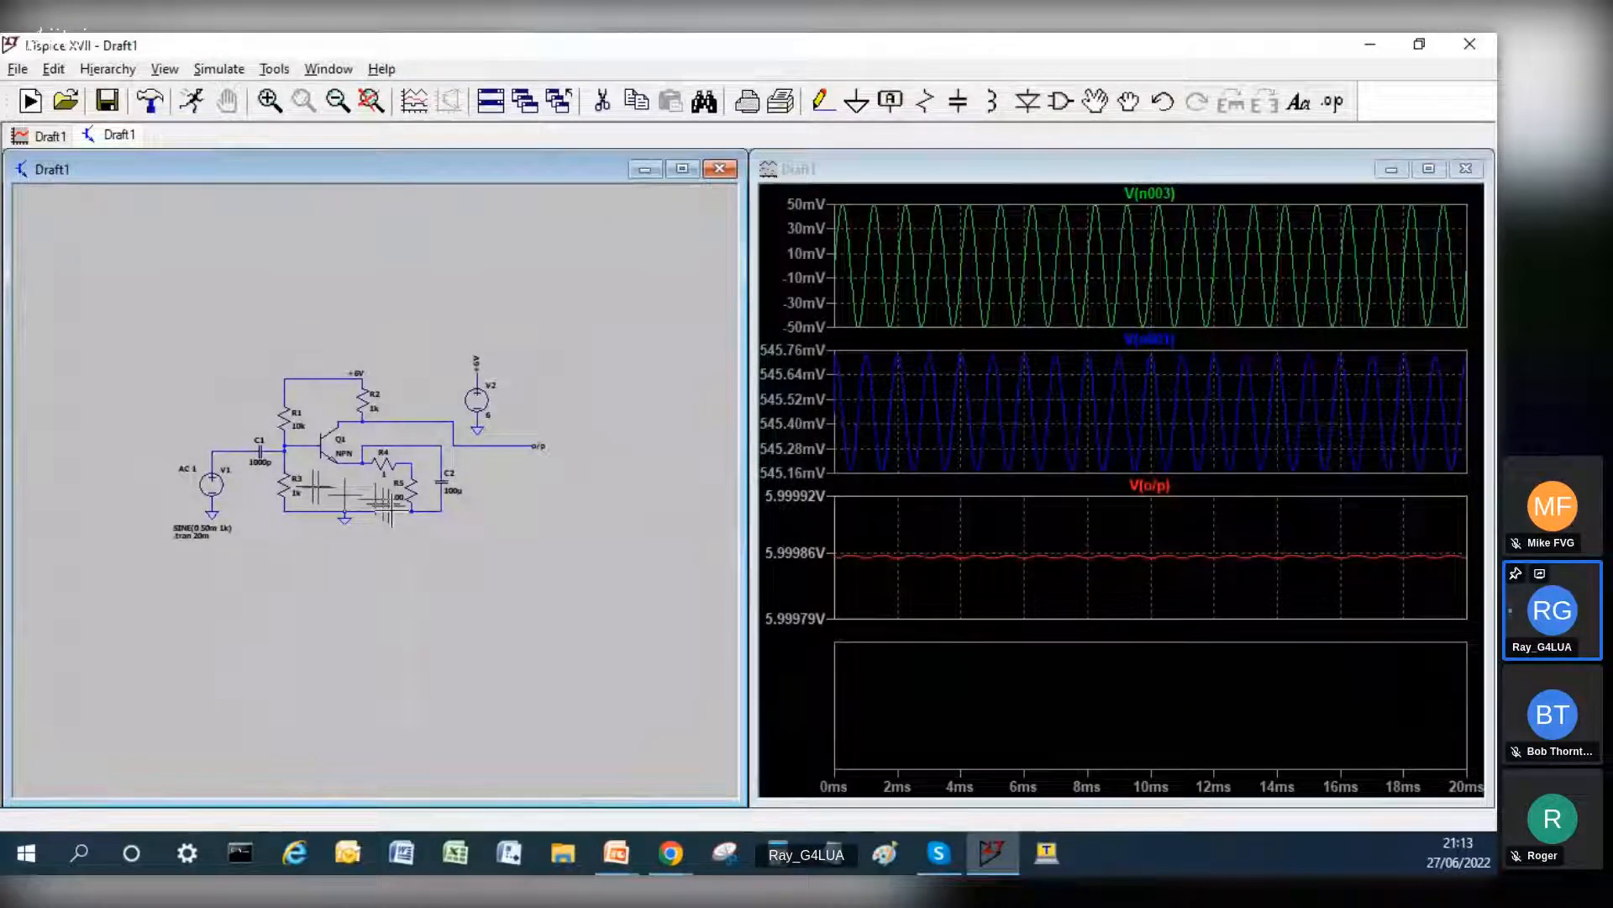
Step: Set resistor R3's resistance to 2k2 and rerun the transient simulation
right_click(289, 491)
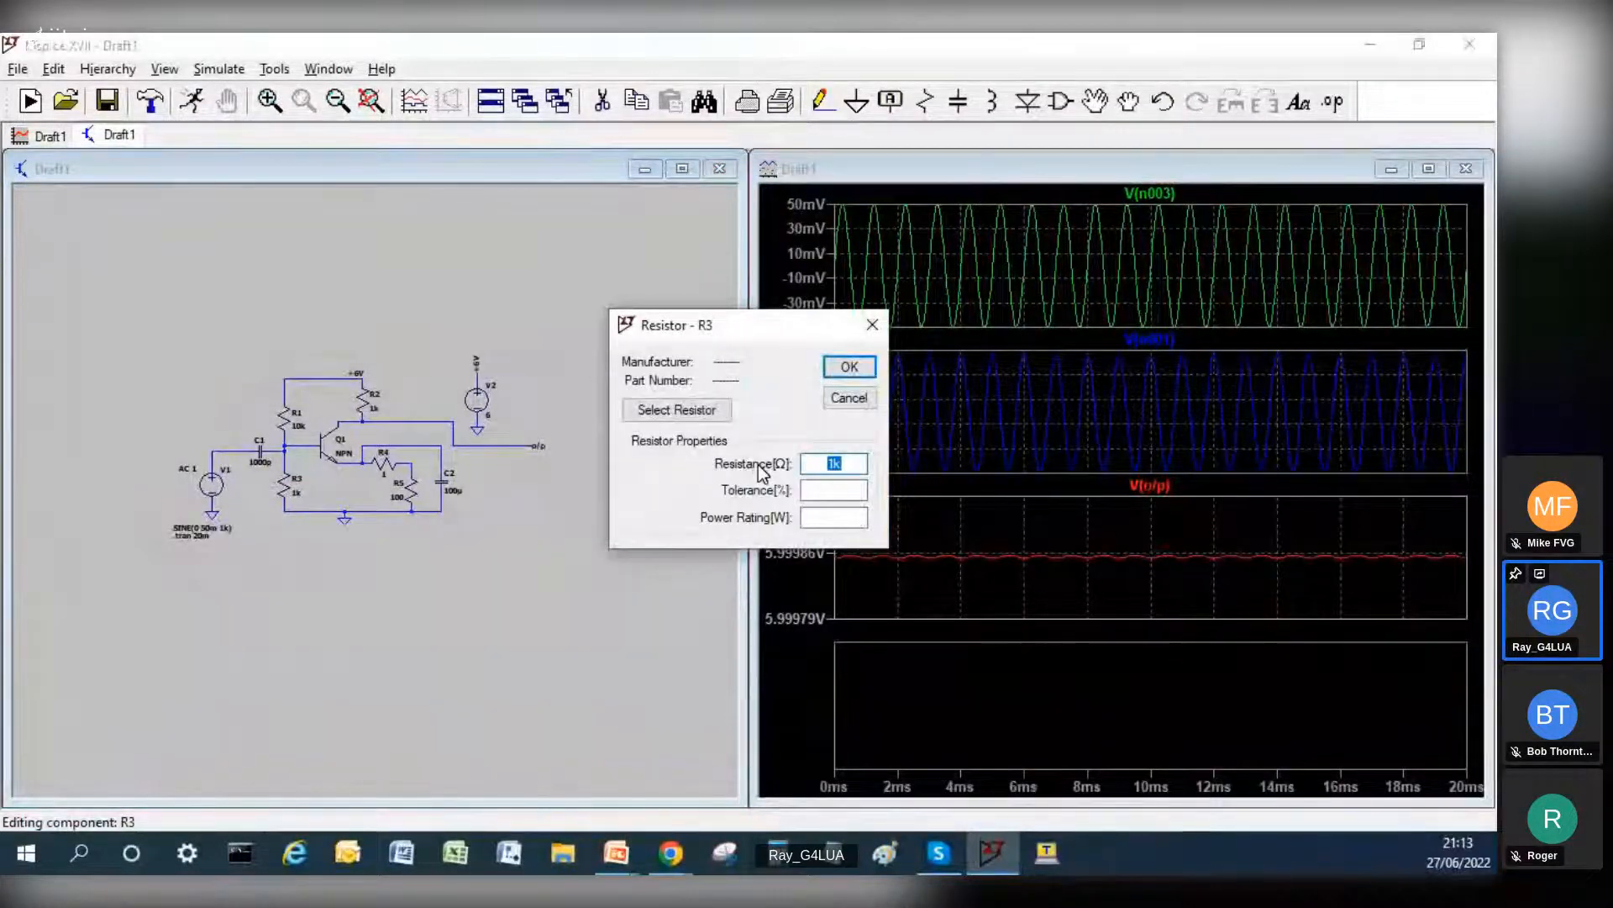
type("2")
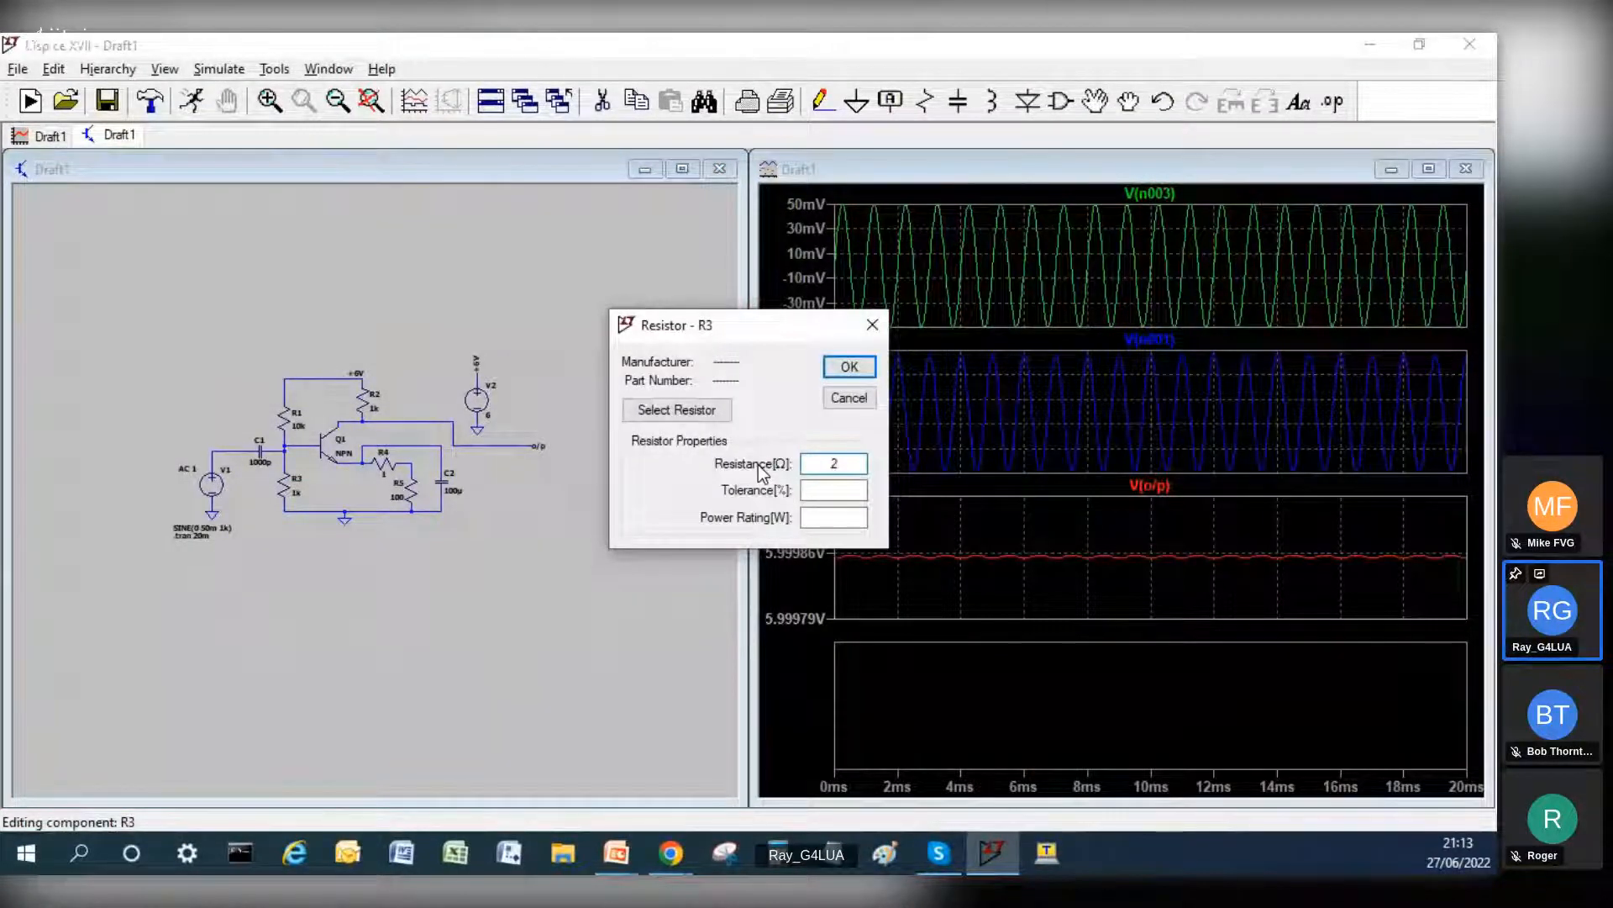
type("k2")
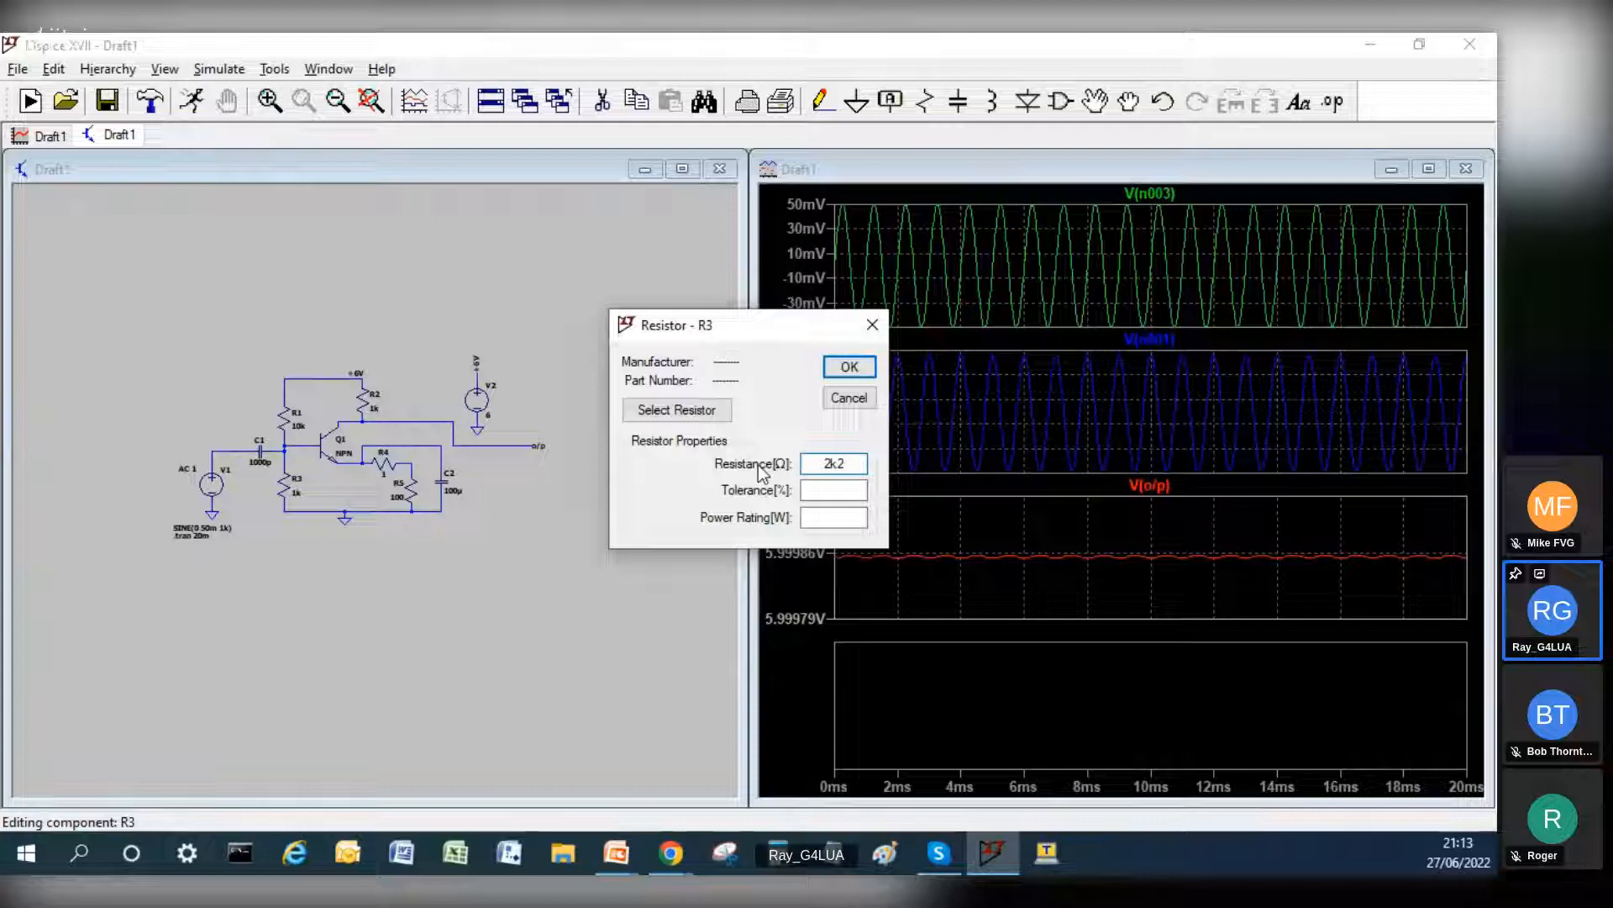
key("Return")
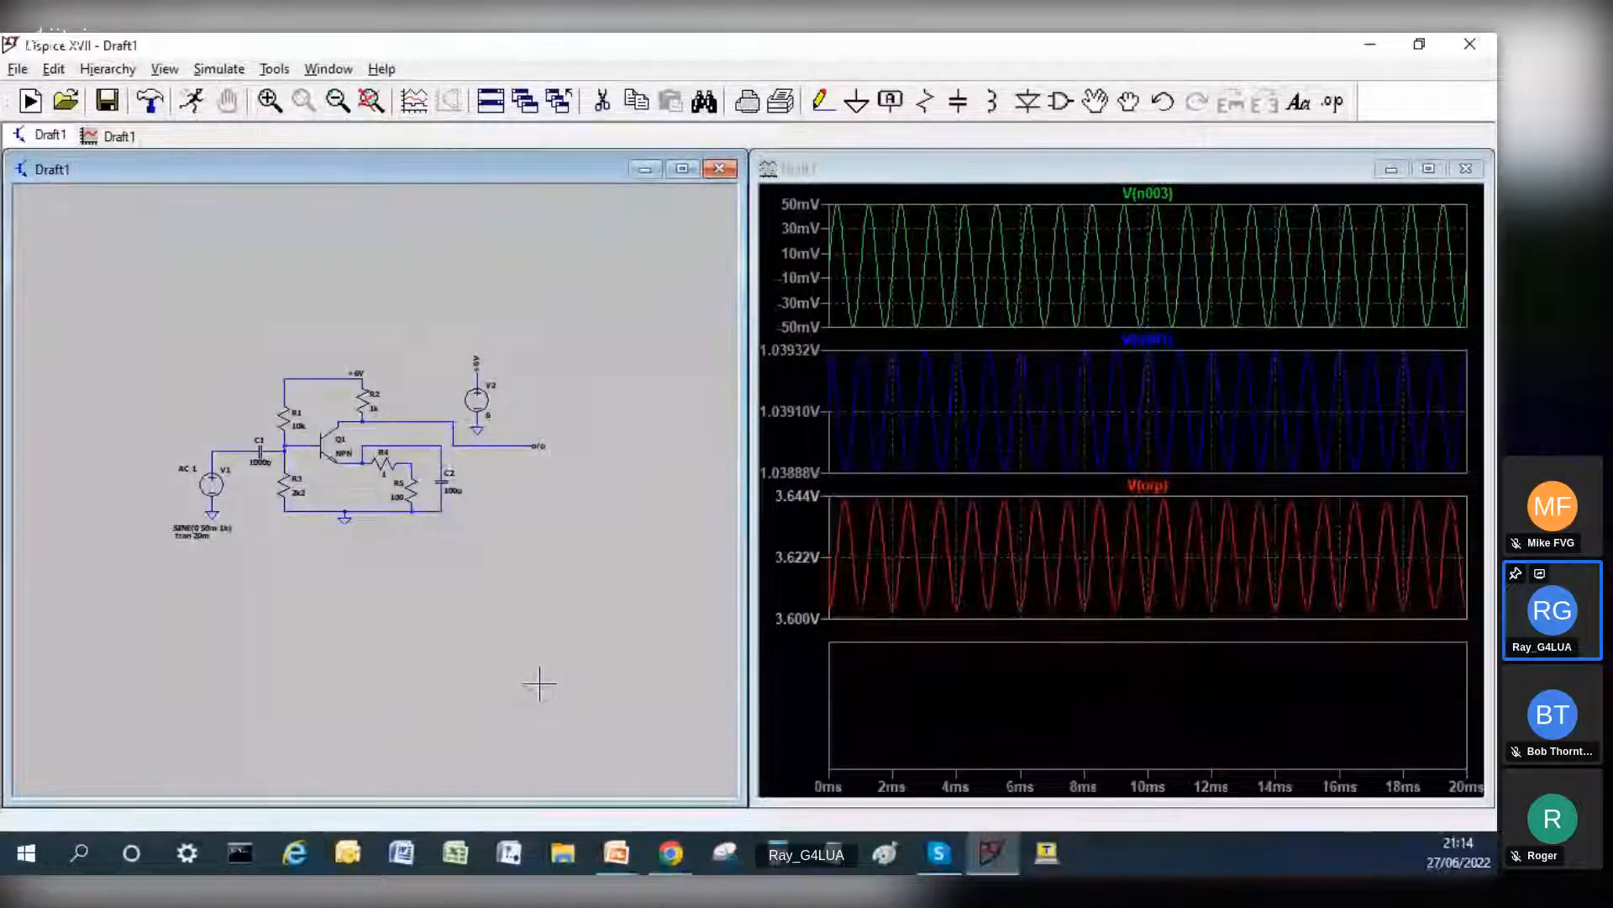
Step: Set the sine amplitude of voltage source V1 to 200m and rerun the transient simulation
right_click(211, 494)
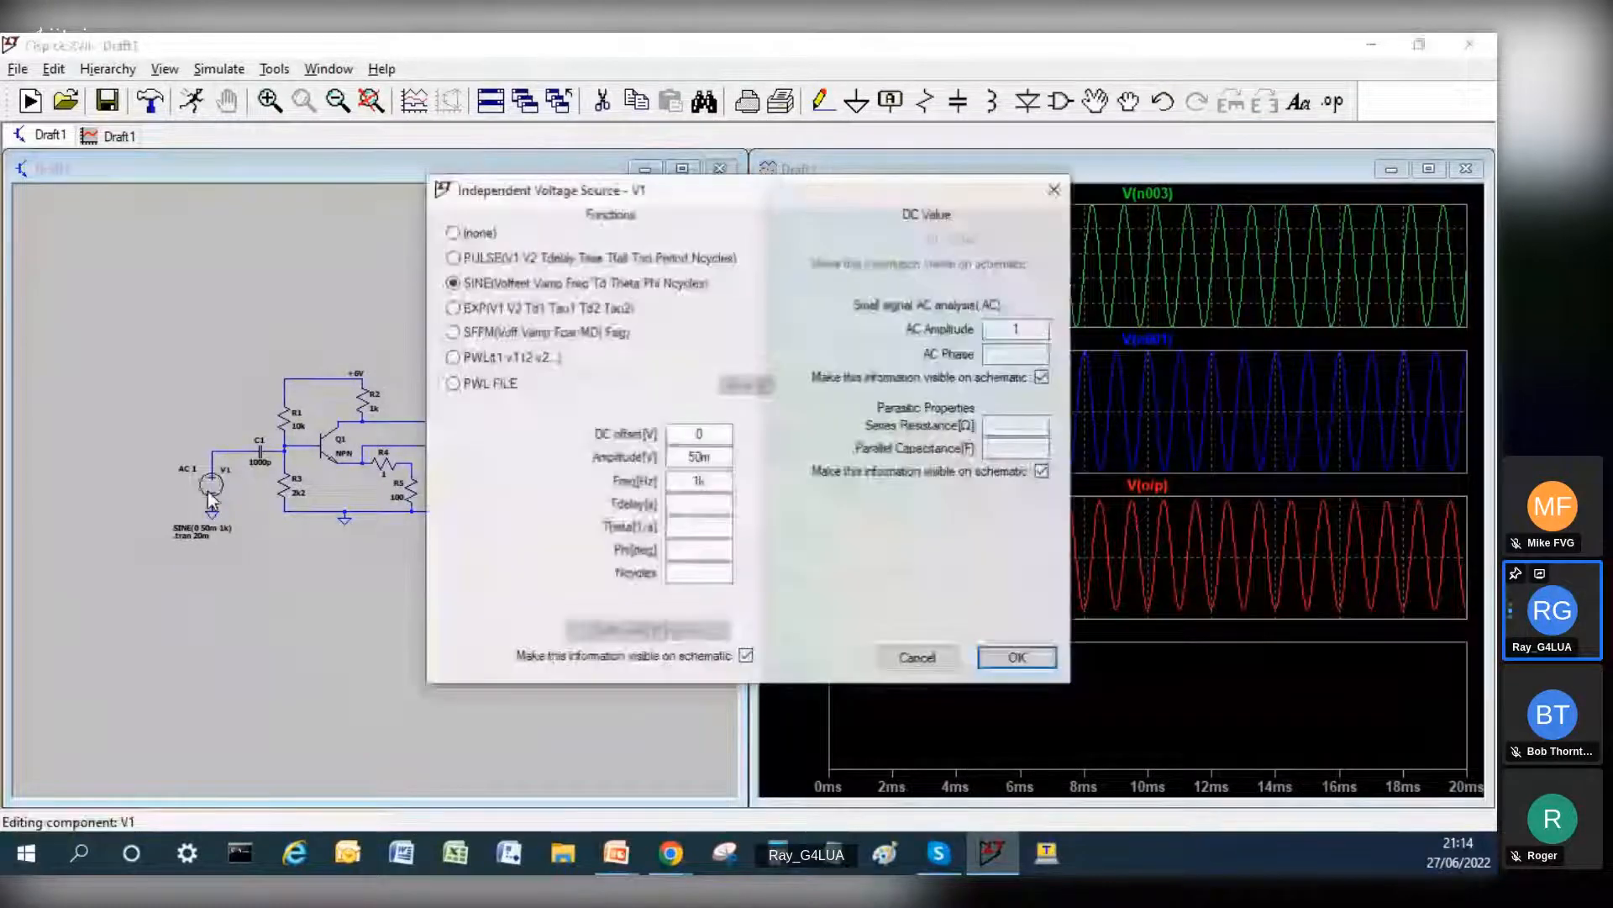
left_click(698, 457)
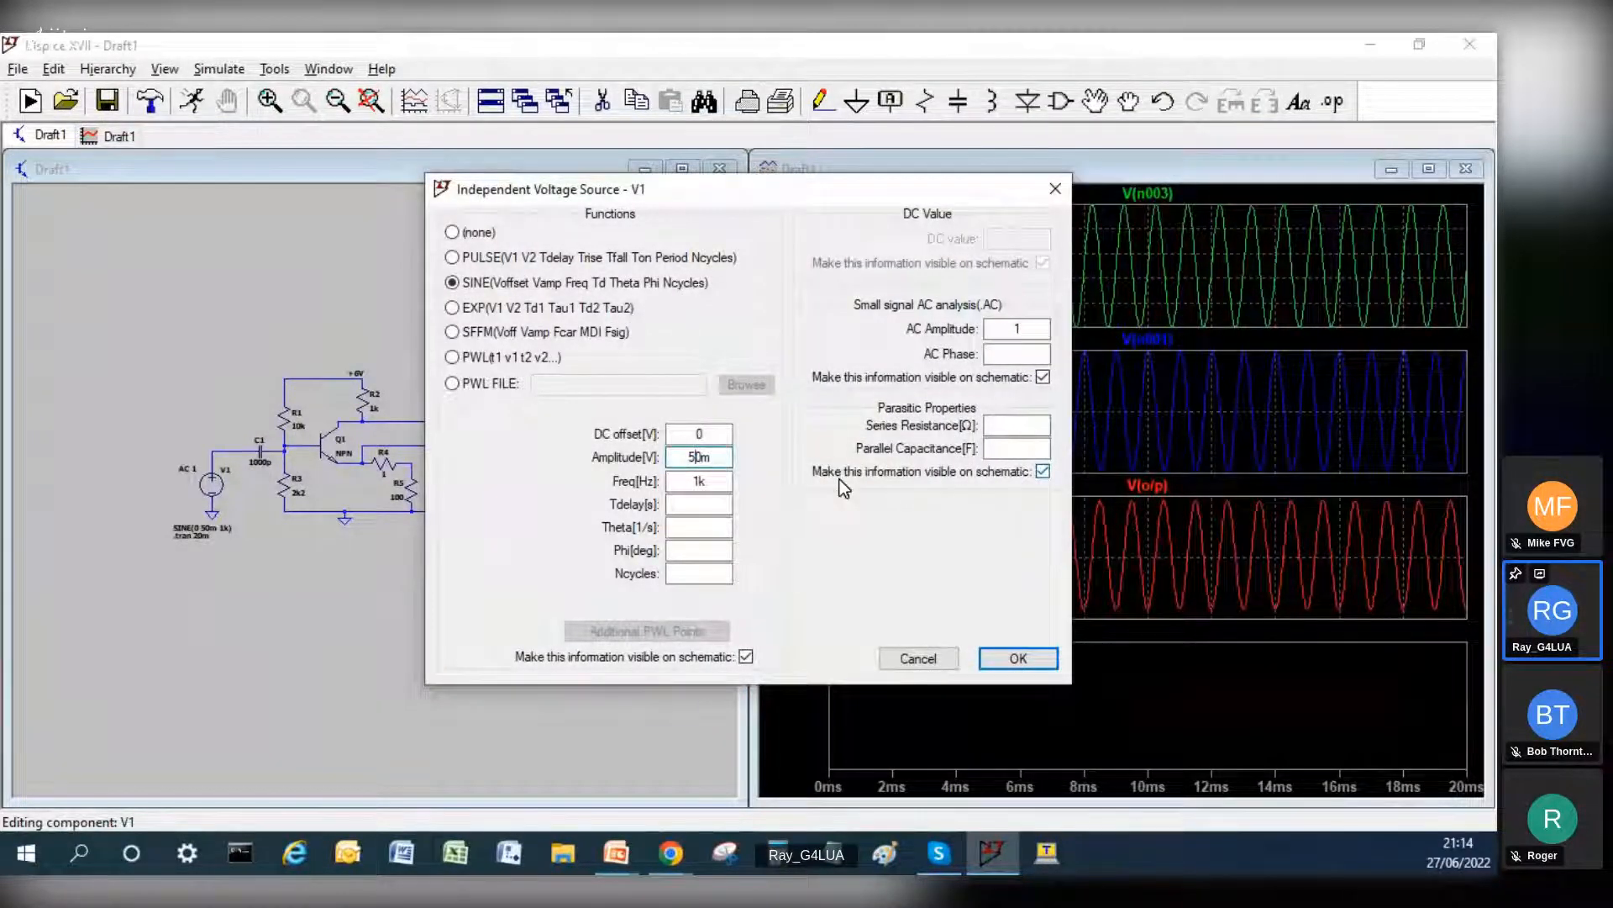
key("BackSpace")
type("20")
key("Return")
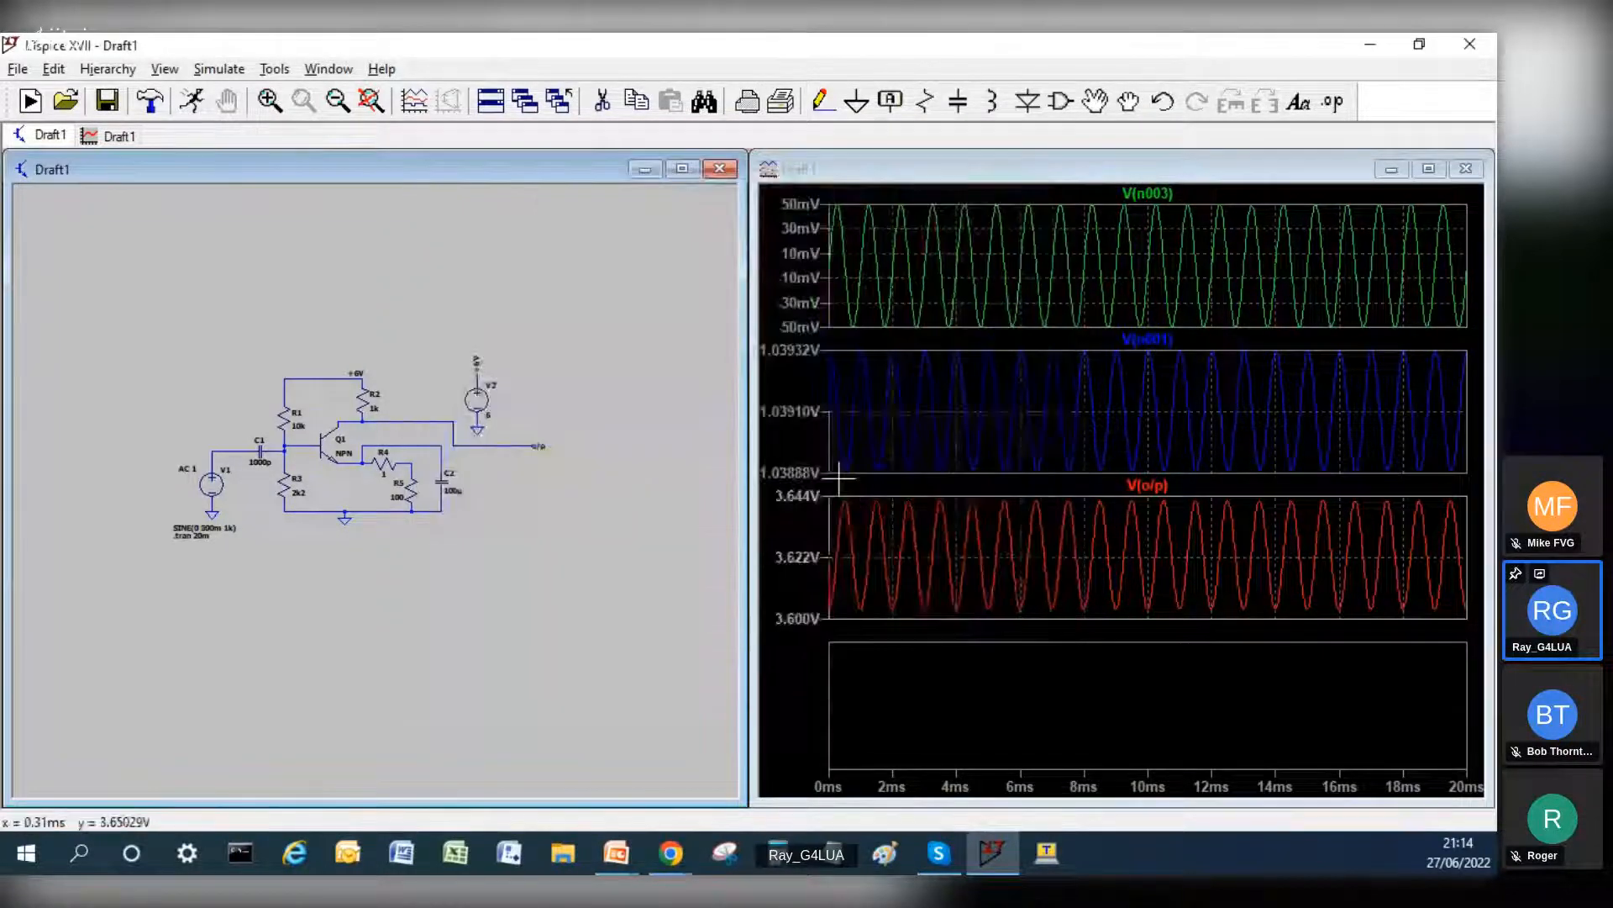
left_click(192, 101)
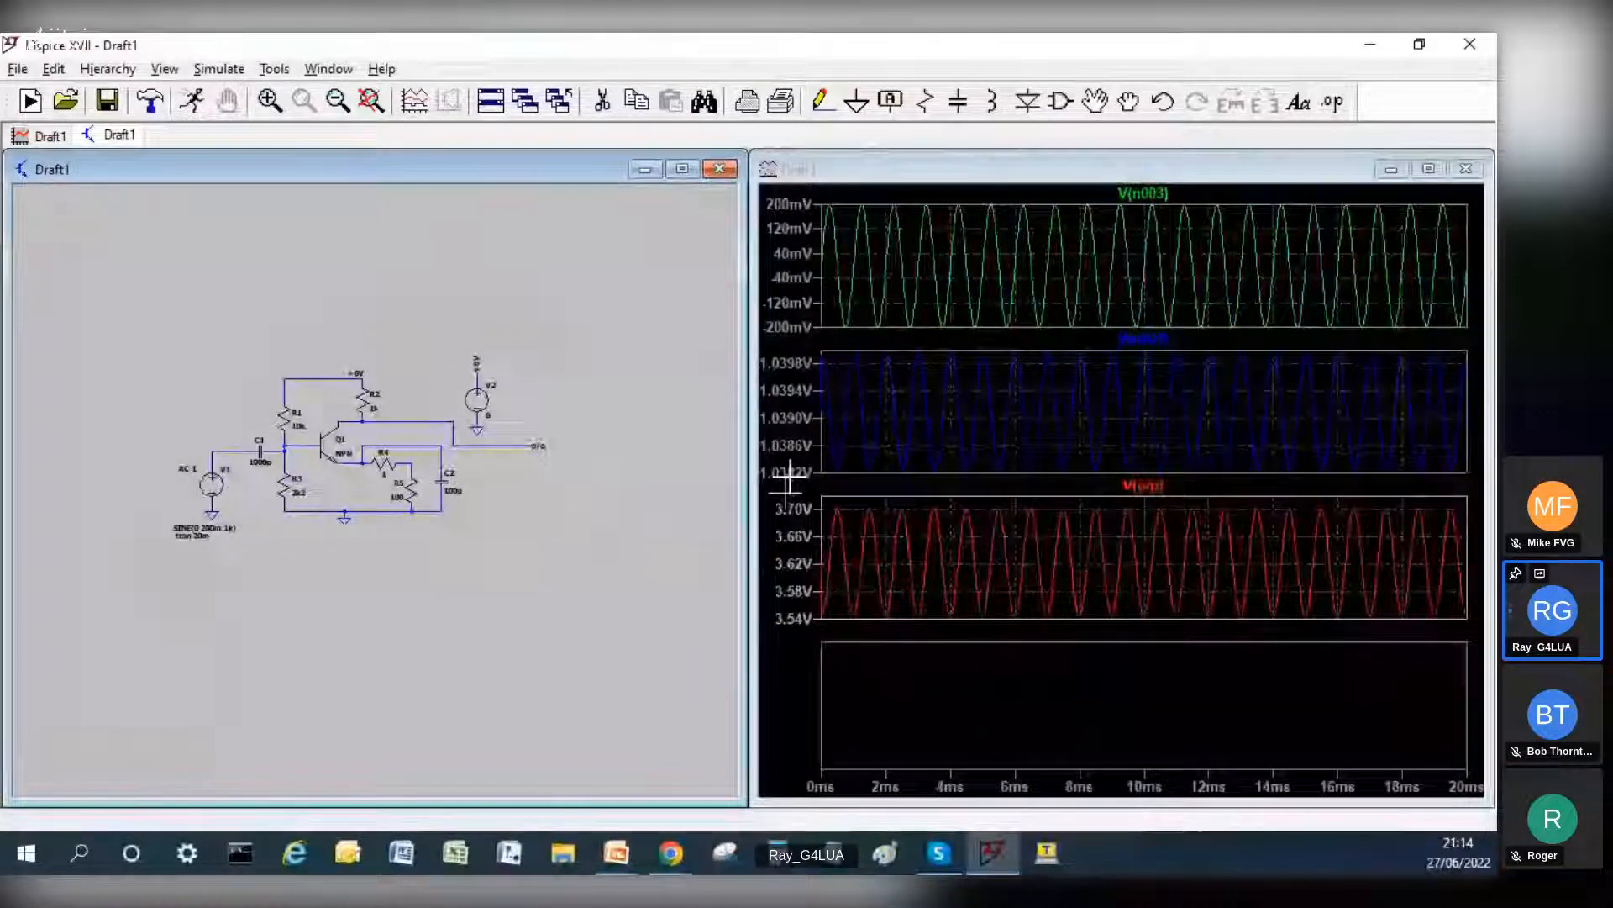
Step: Replace Q1's generic NPN model with the BC847C from the transistor library and rerun the simulation
right_click(314, 452)
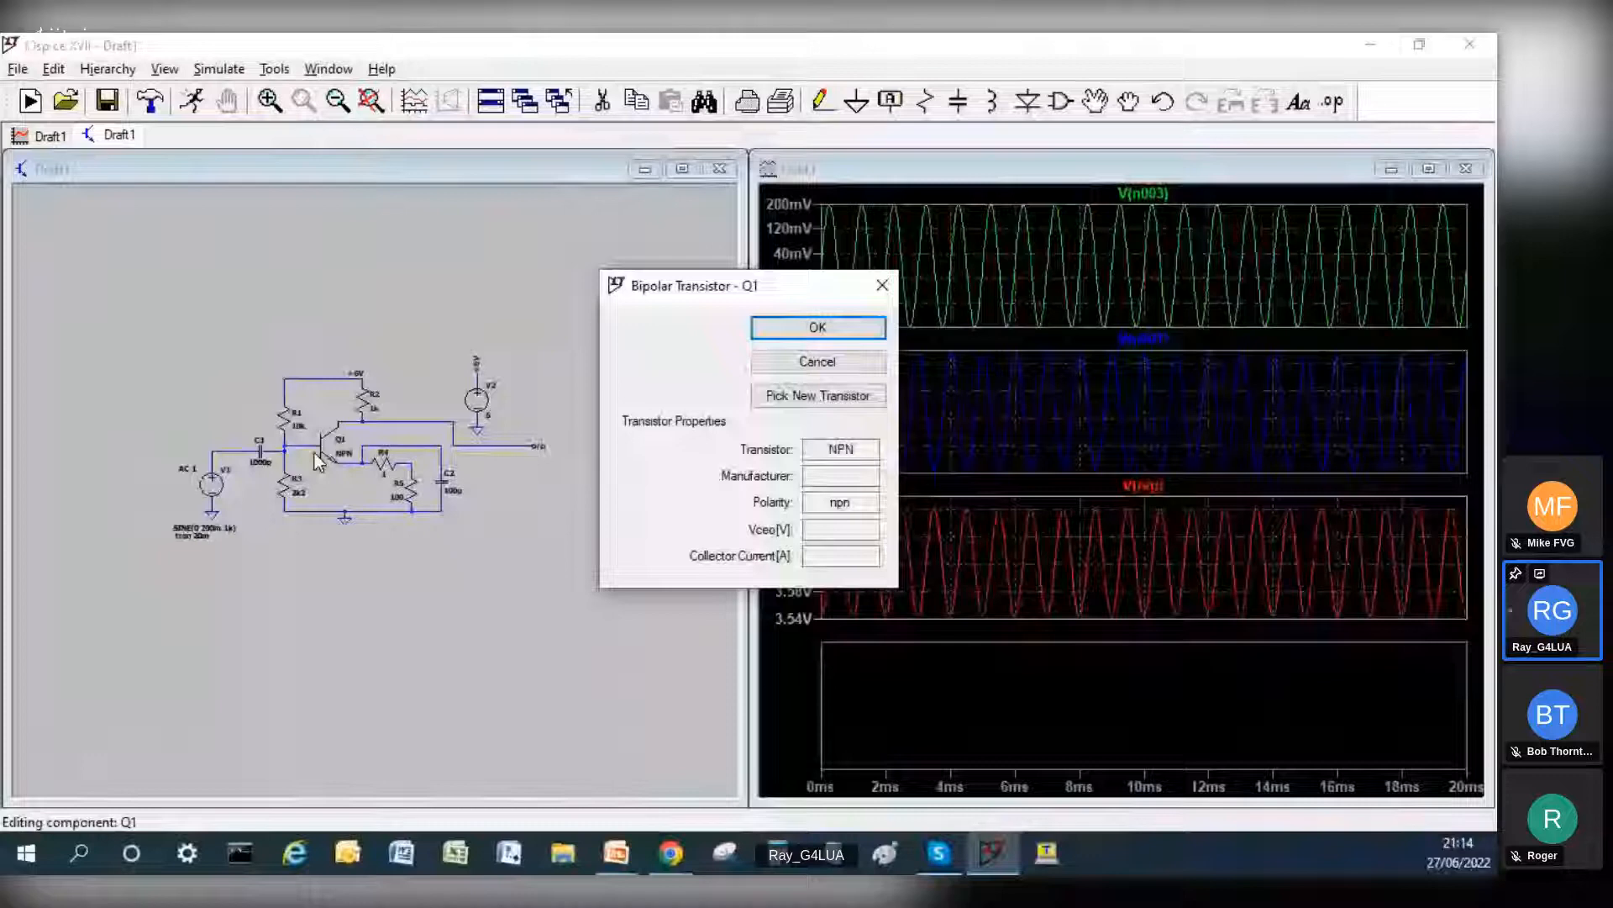
left_click(817, 395)
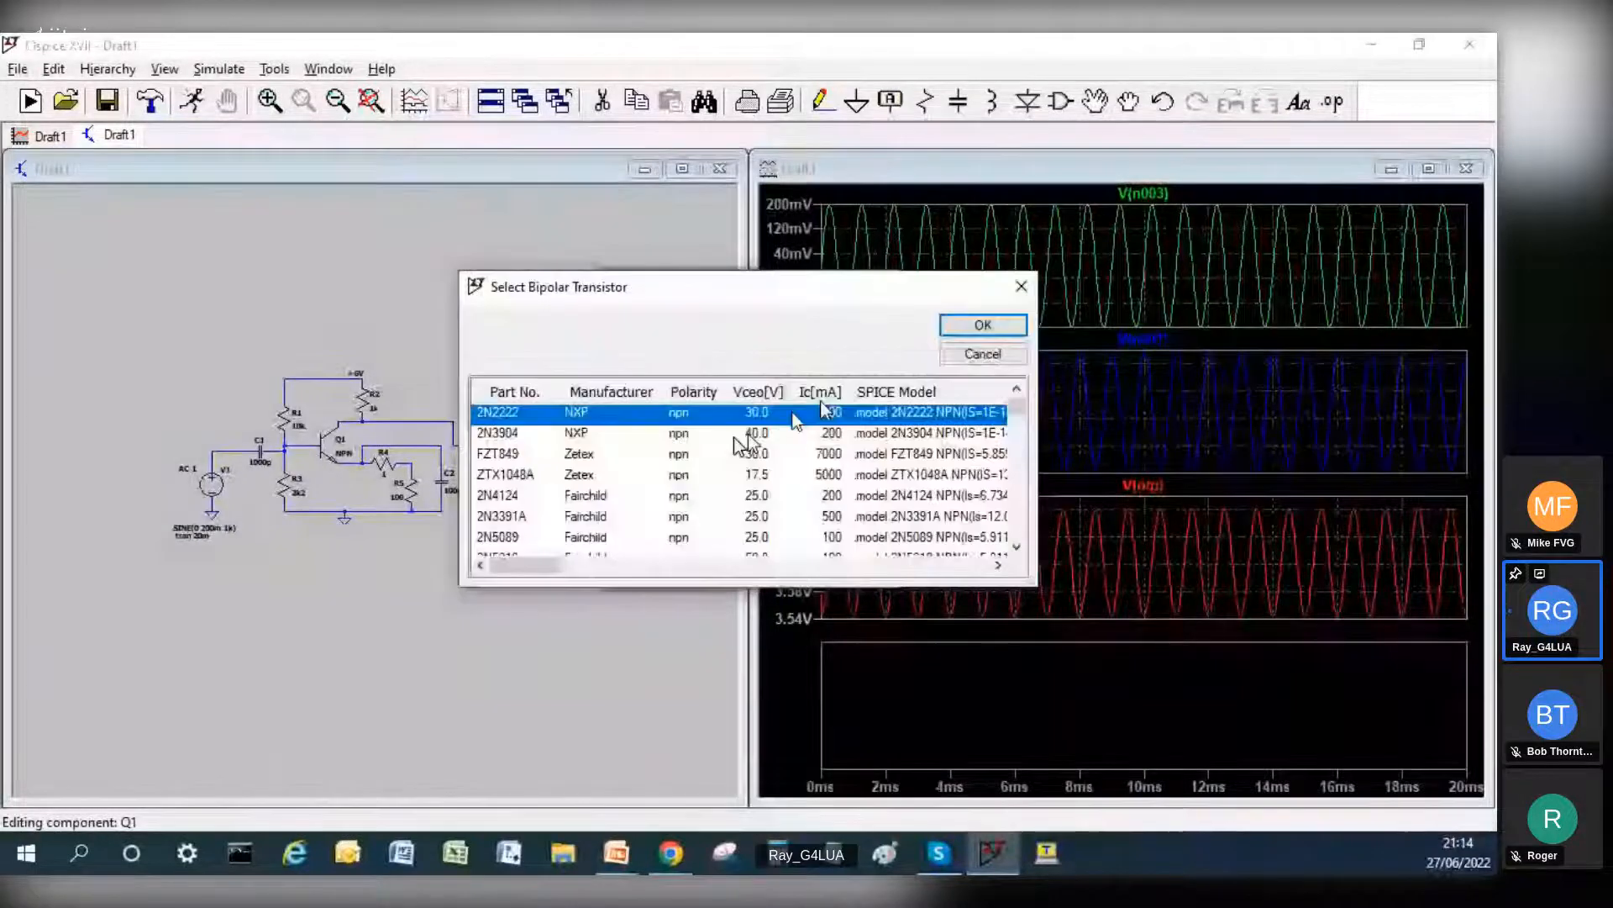
left_click(521, 397)
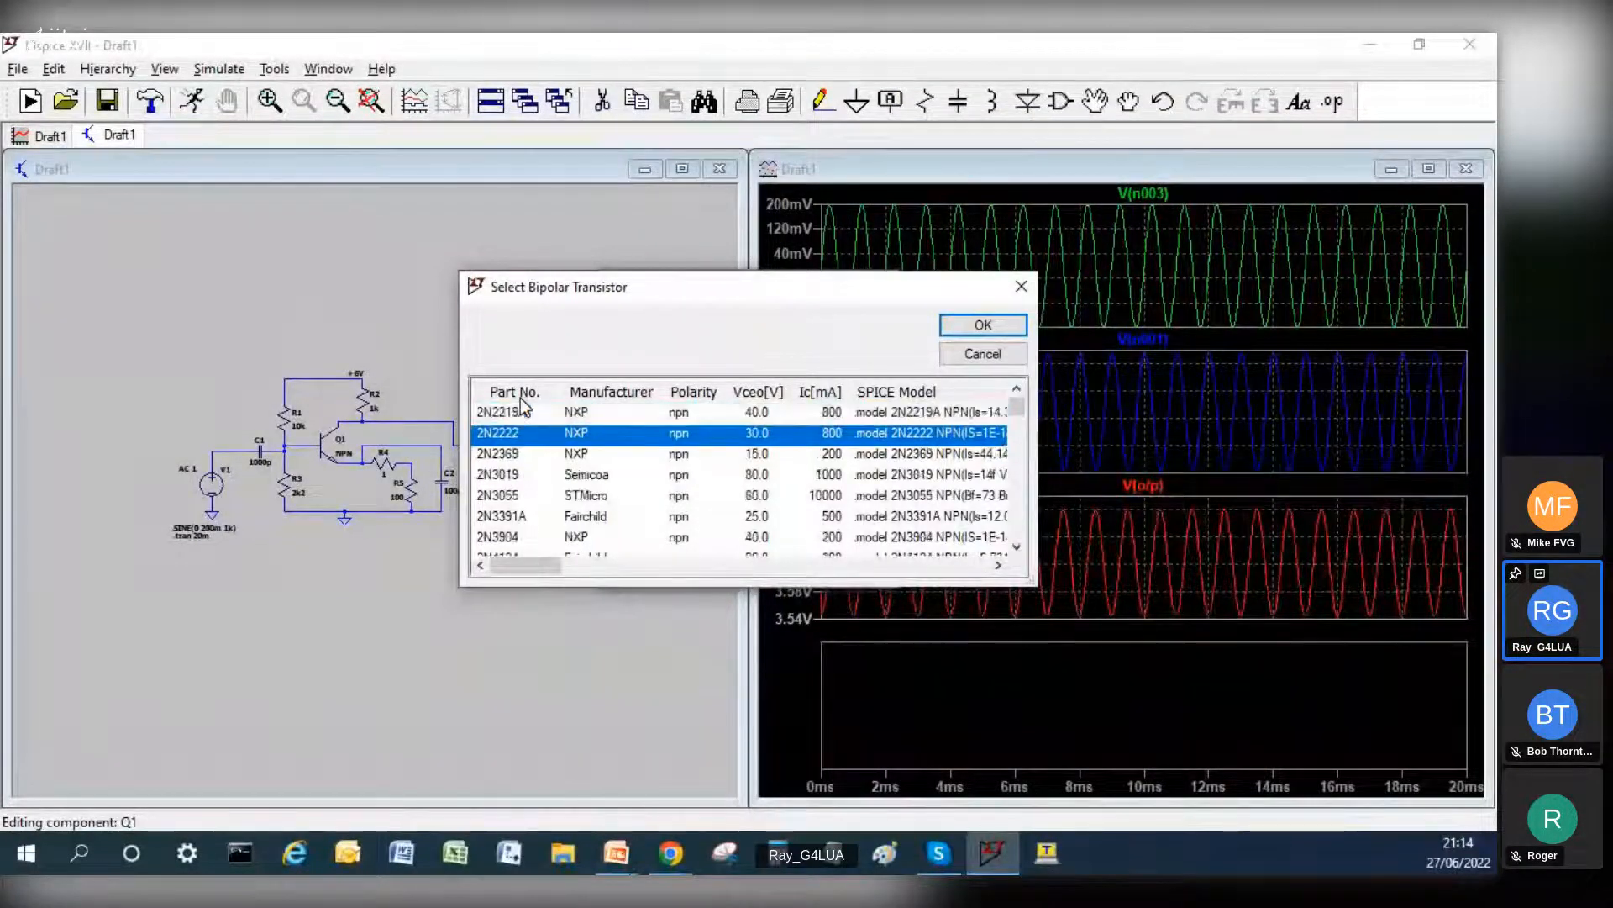
left_click(518, 397)
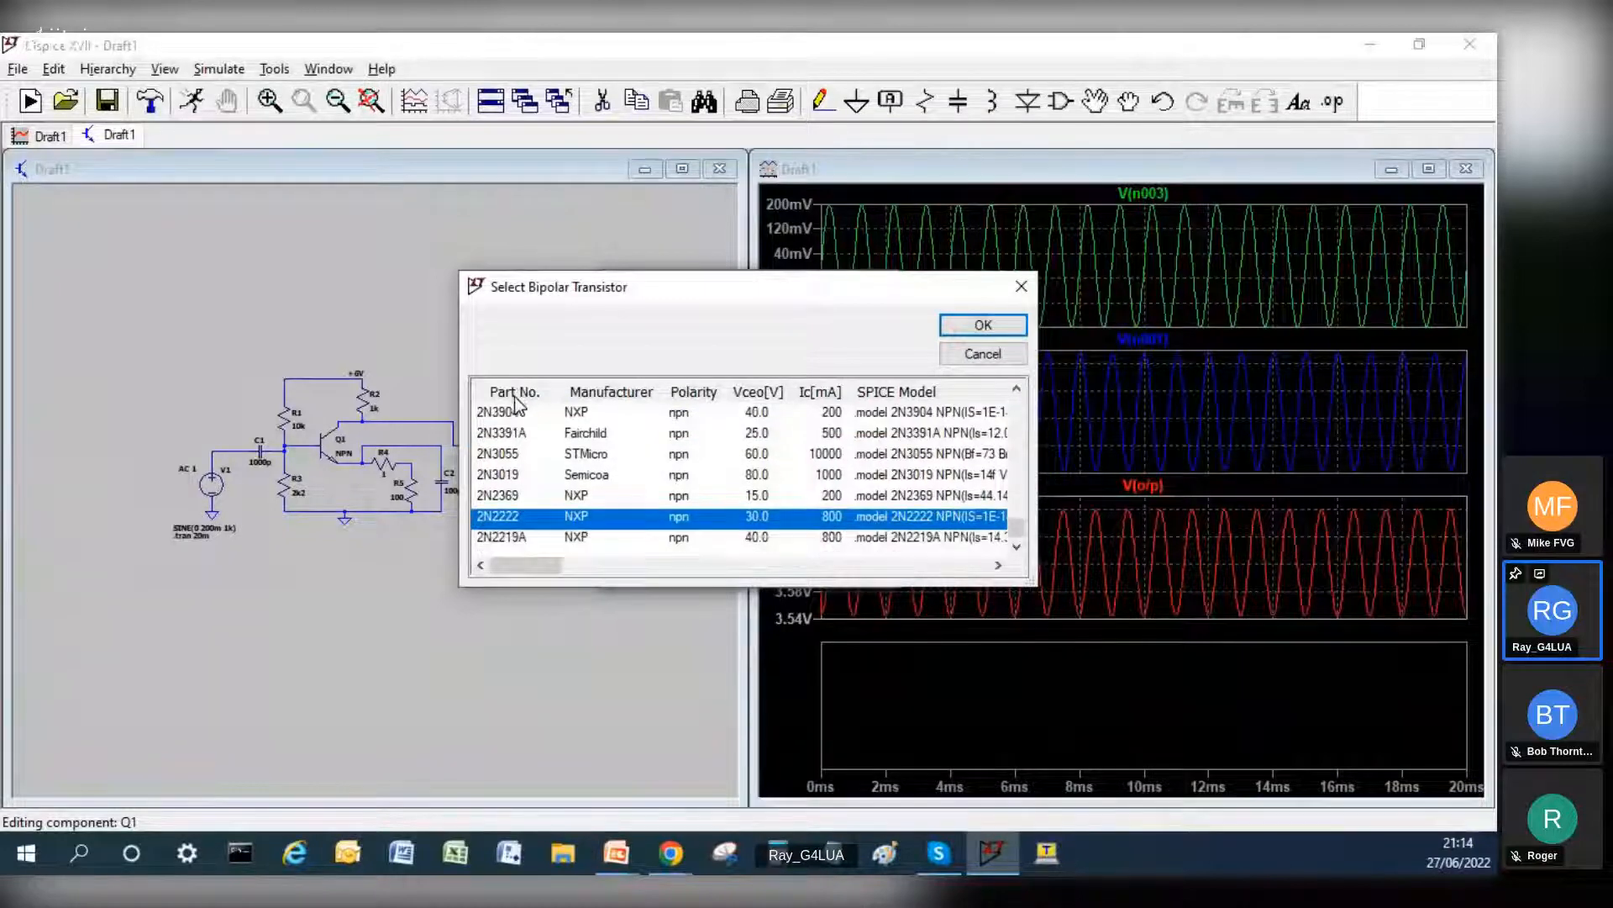
scroll(524, 488, "up", 5)
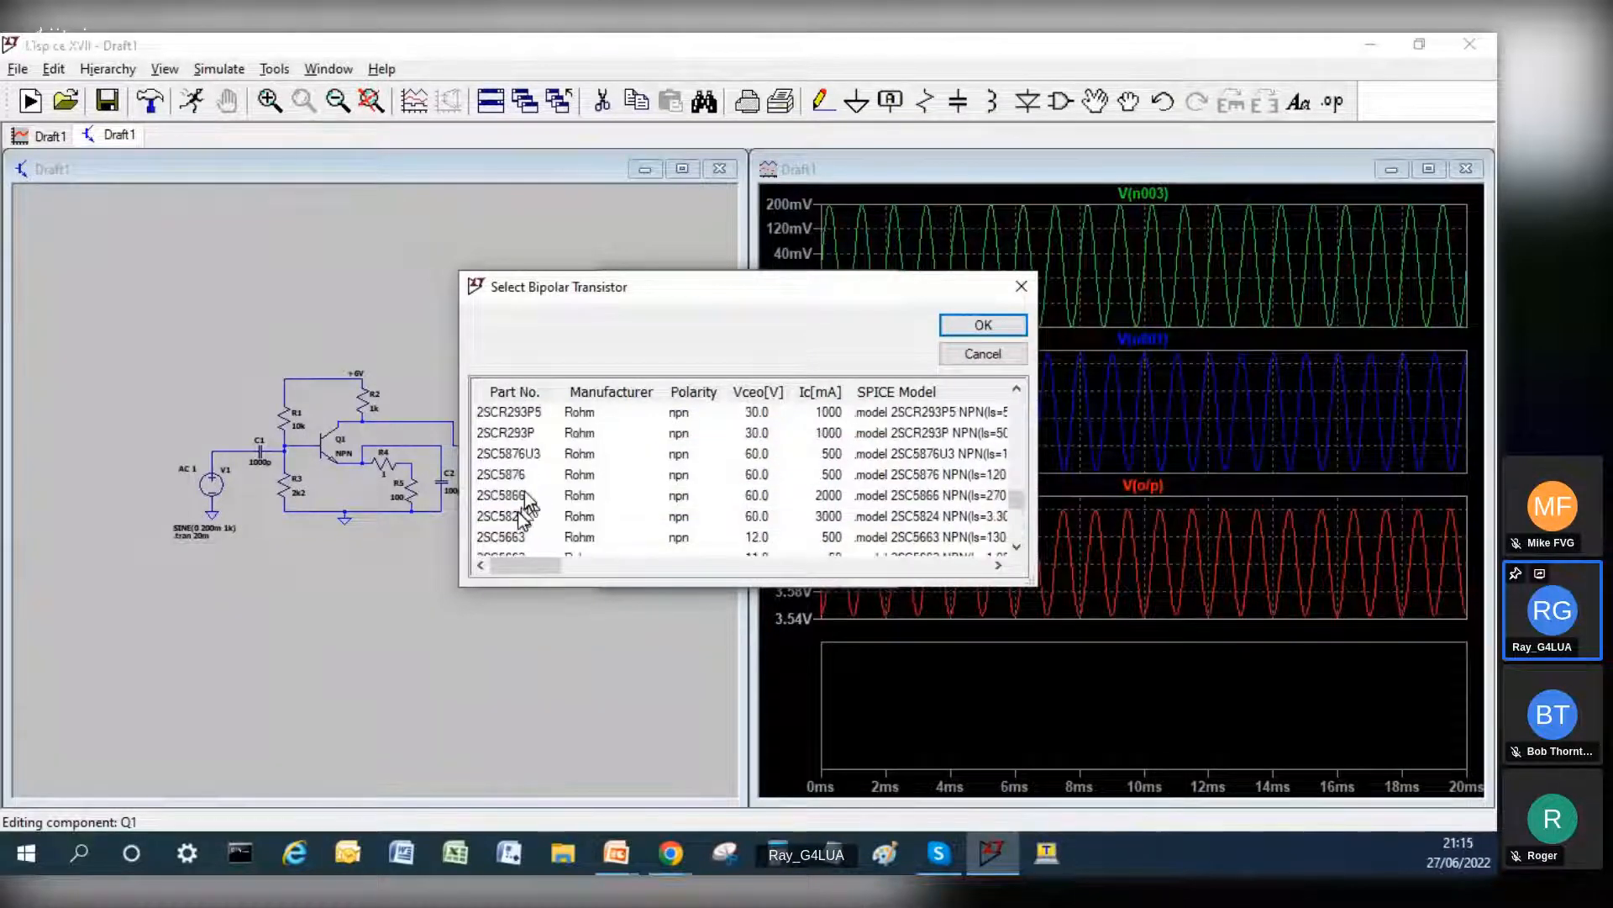
scroll(524, 491, "up", 8)
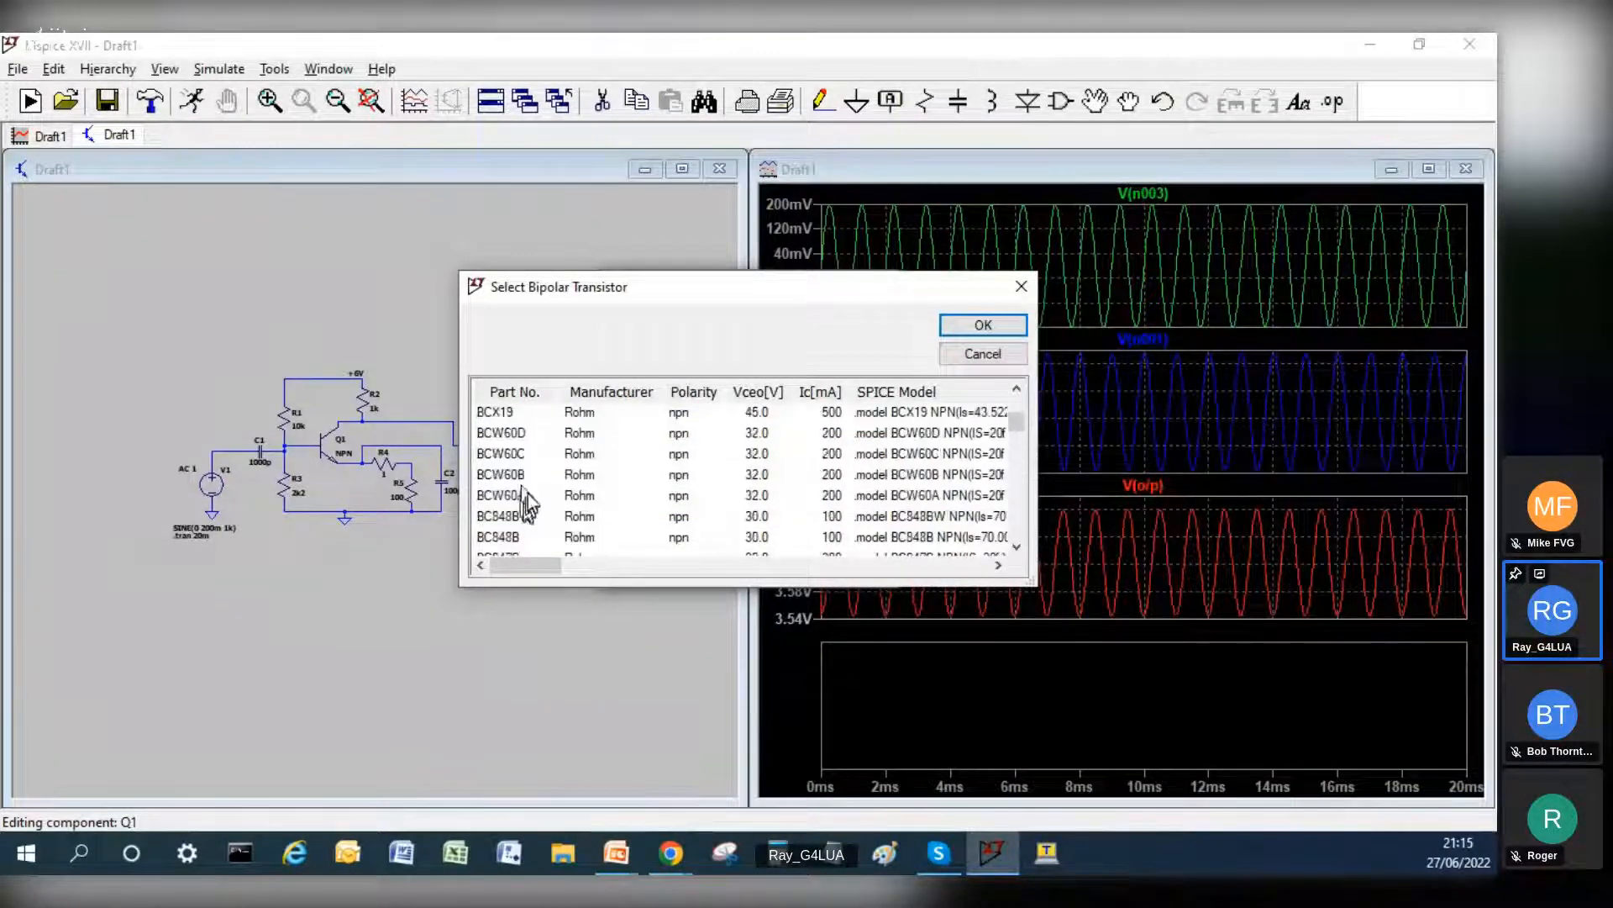
scroll(522, 491, "up", 3)
scroll(522, 487, "down", 3)
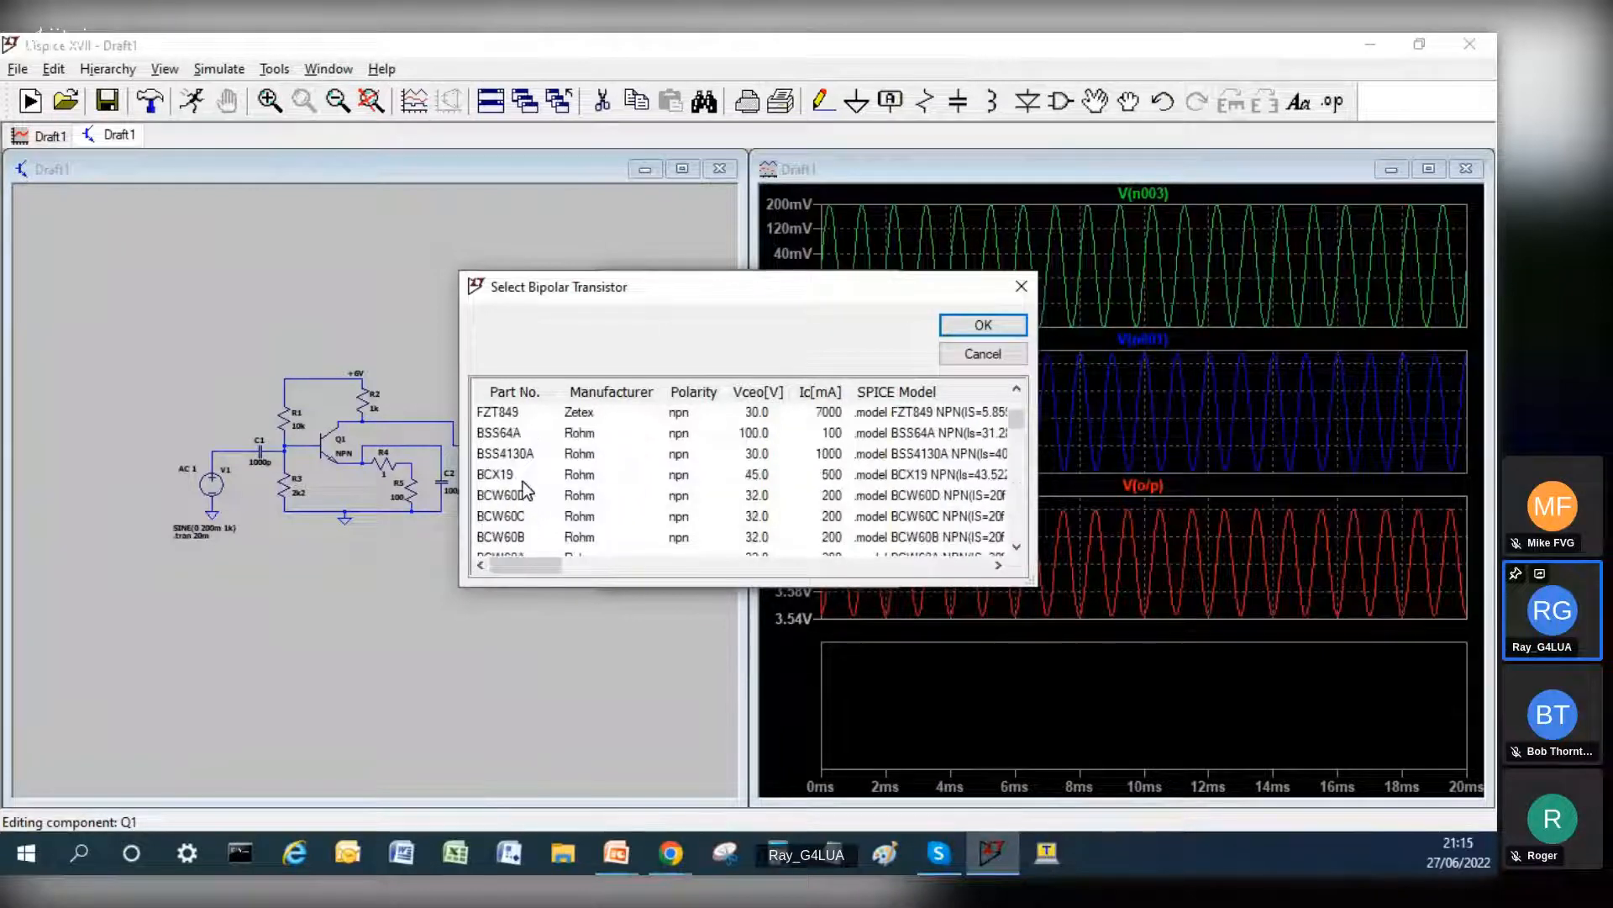
scroll(524, 490, "down", 2)
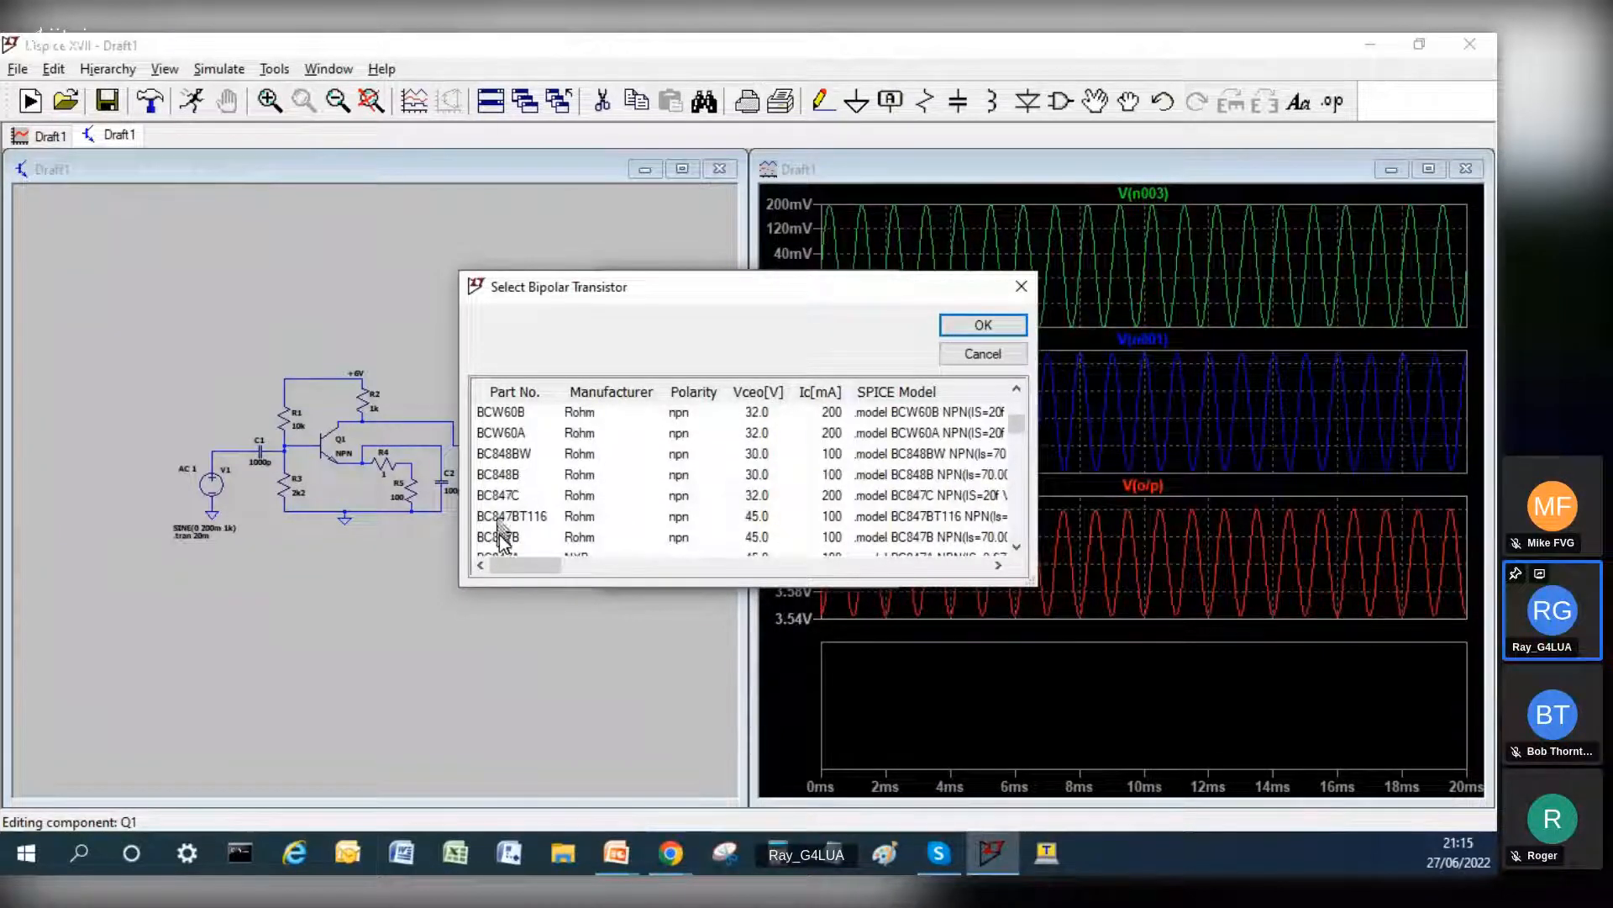
scroll(531, 502, "down", 1)
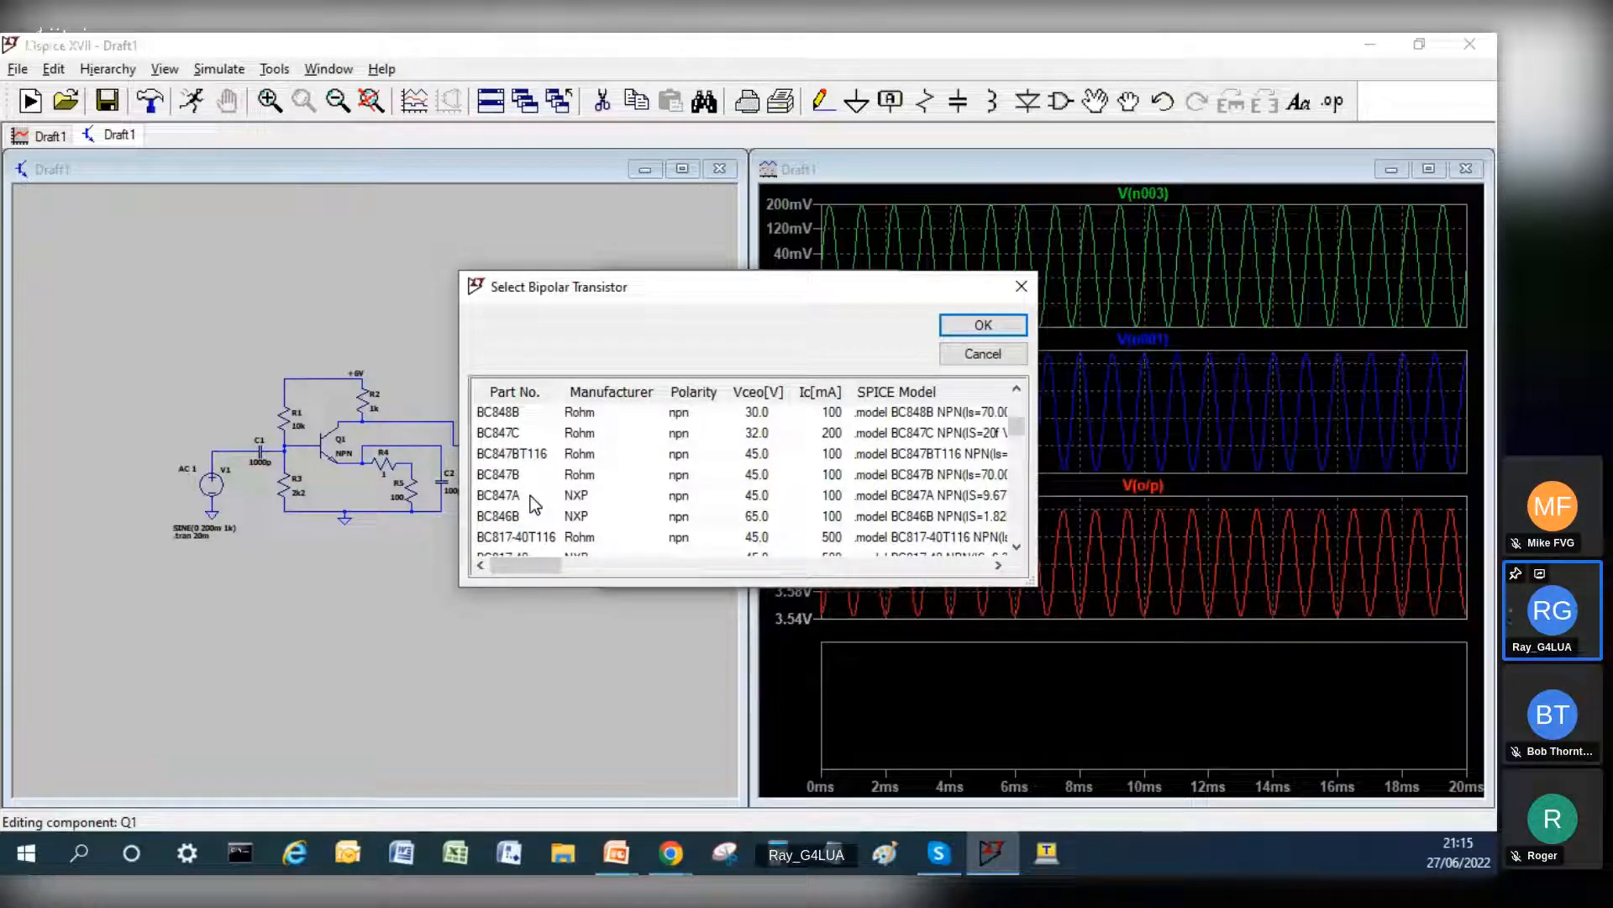
left_click(506, 433)
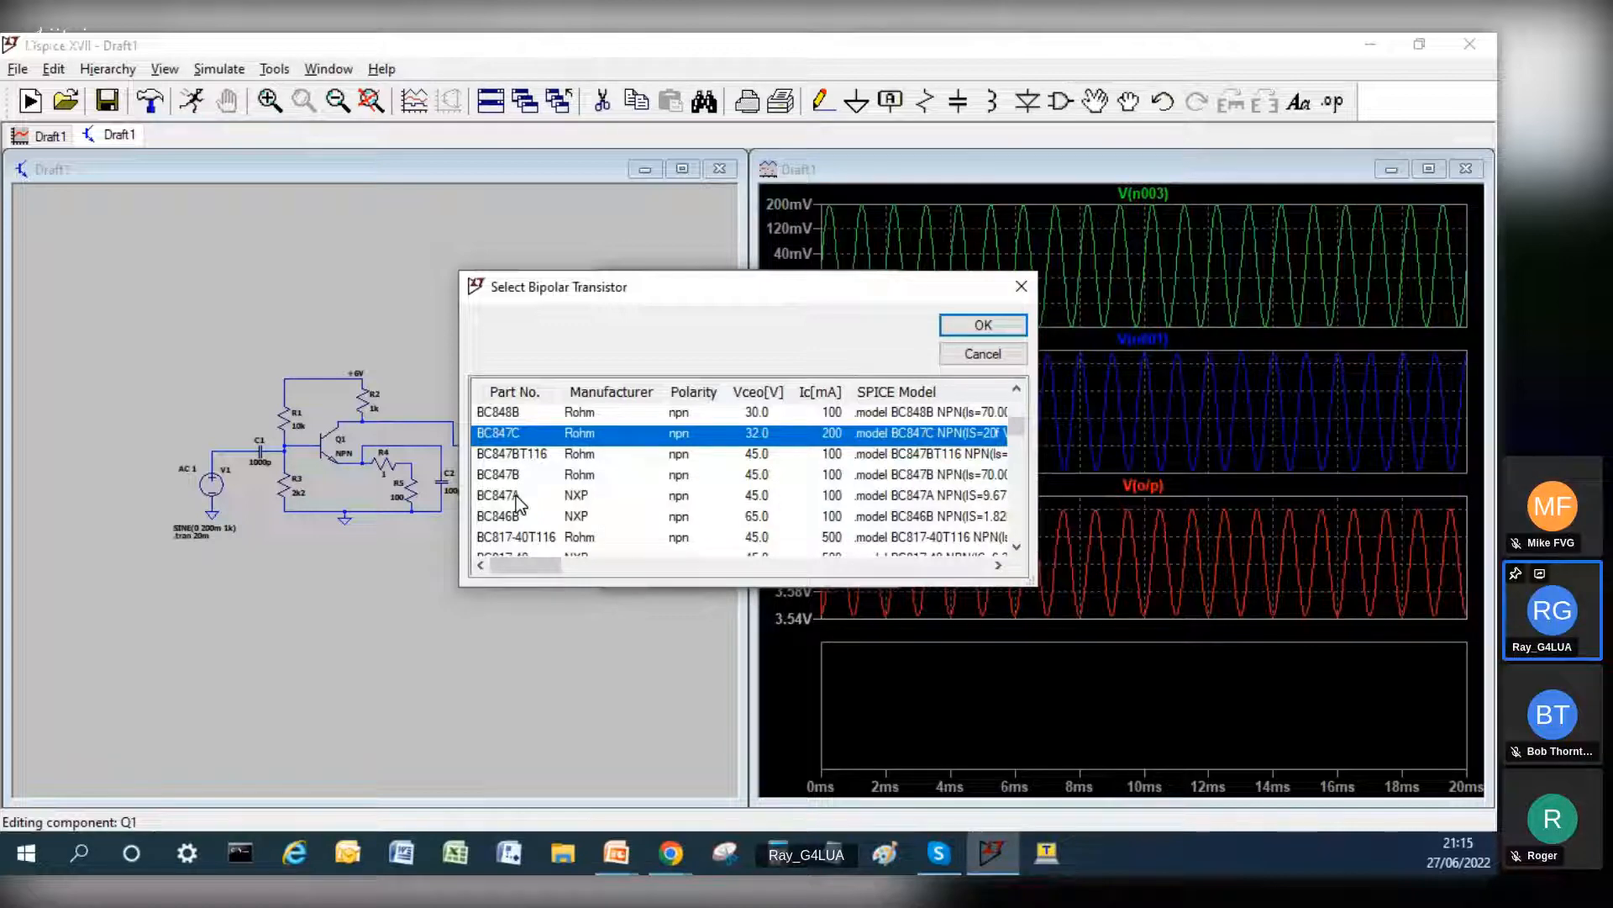
left_click(983, 325)
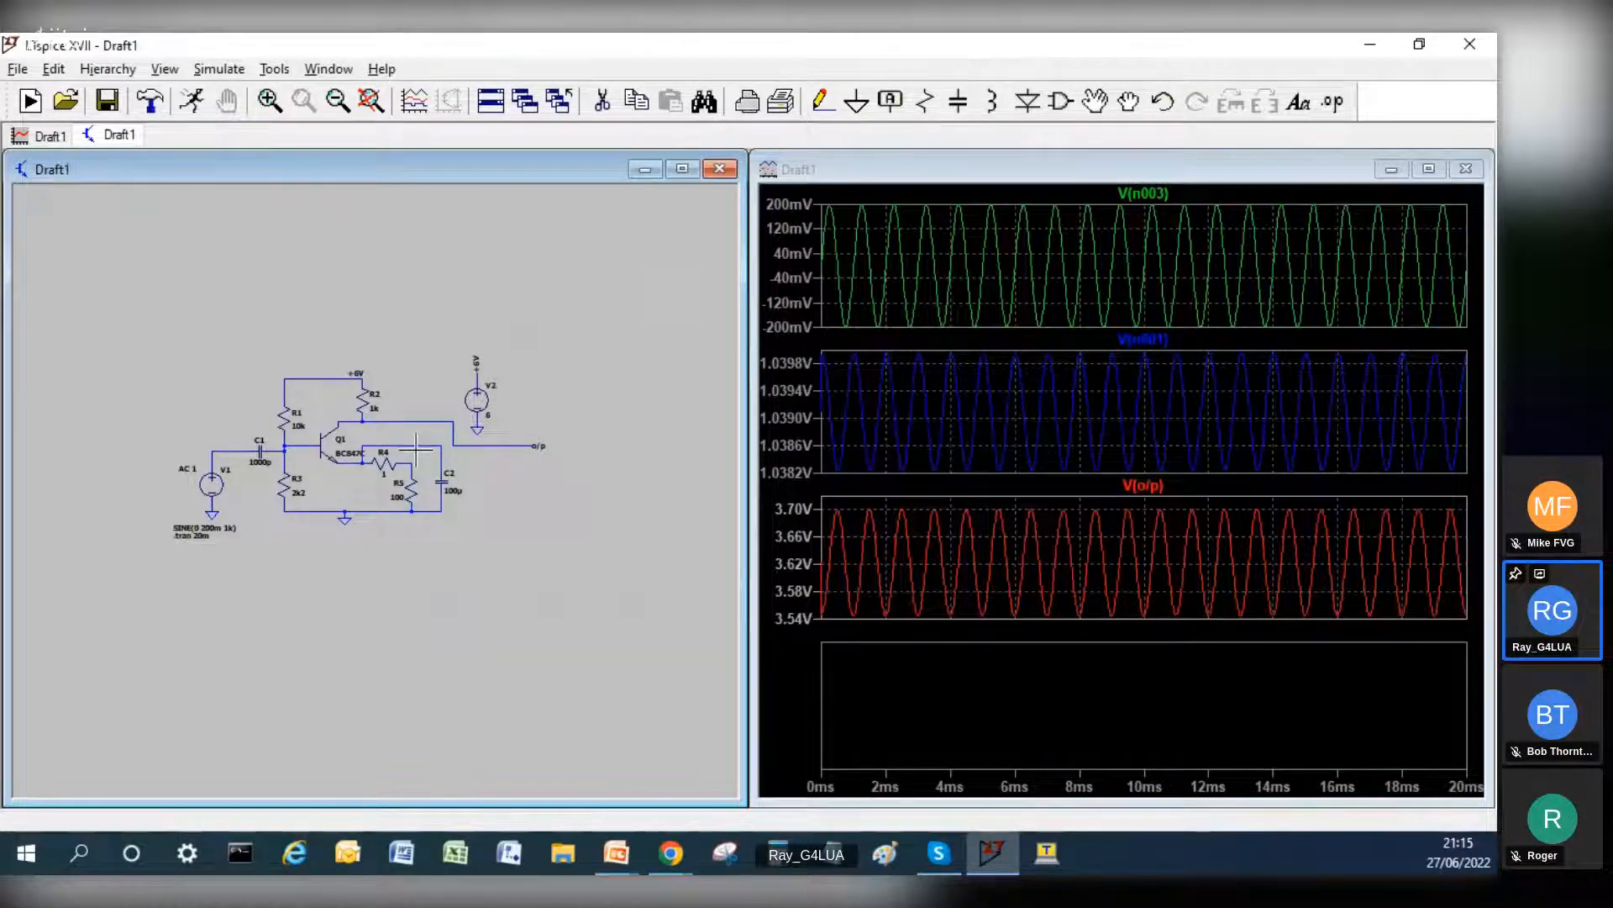
scroll(416, 449, "up", 3)
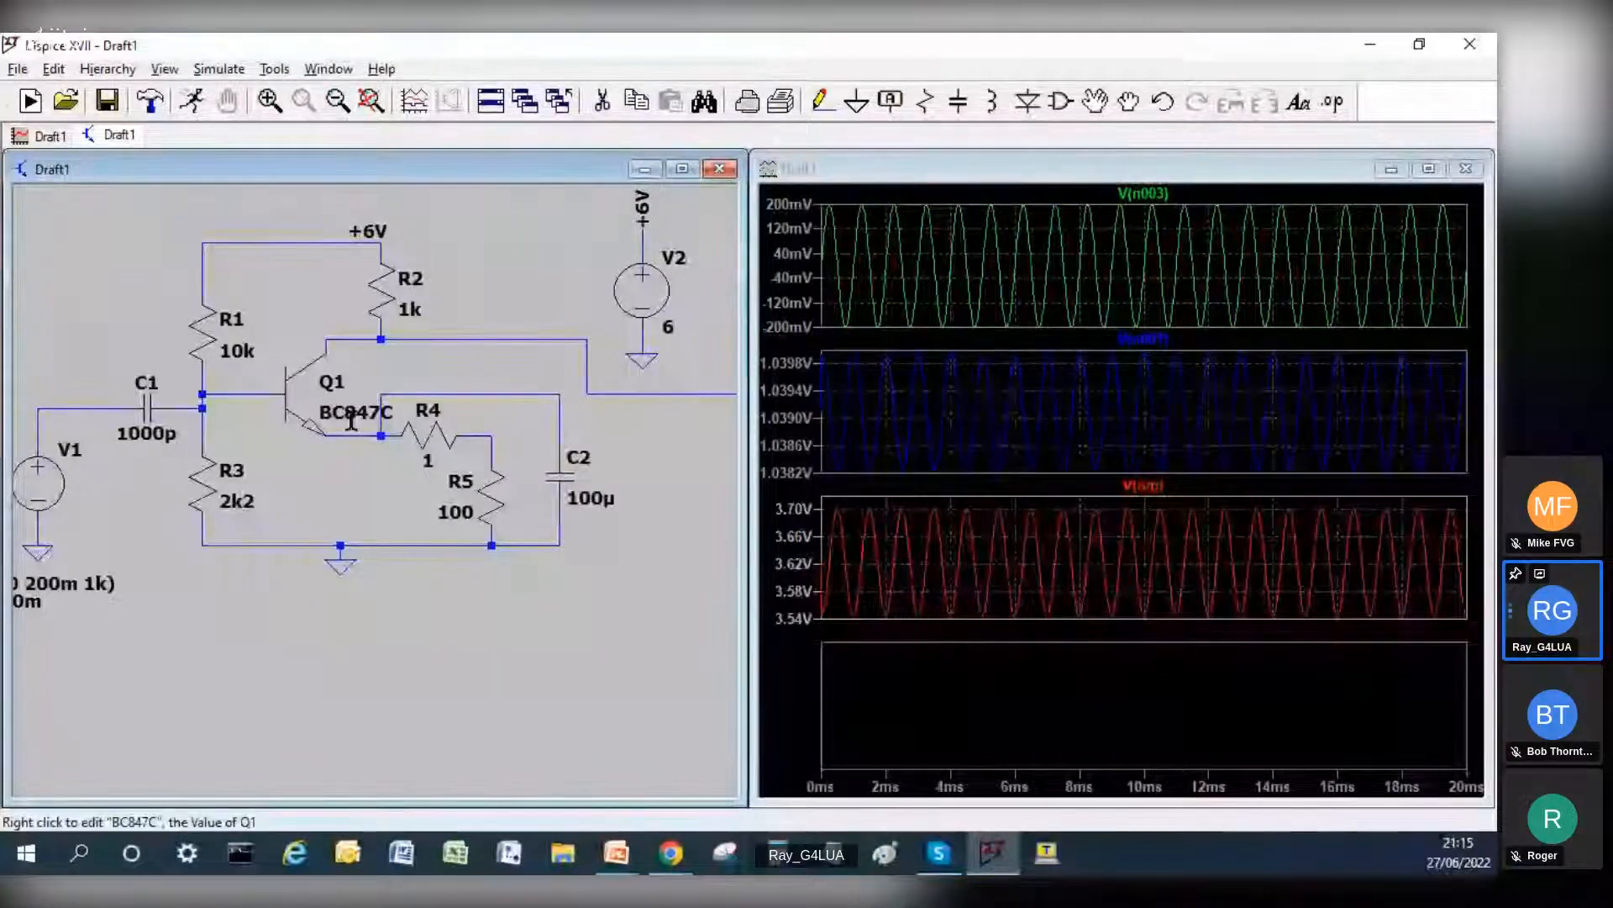
left_click(196, 104)
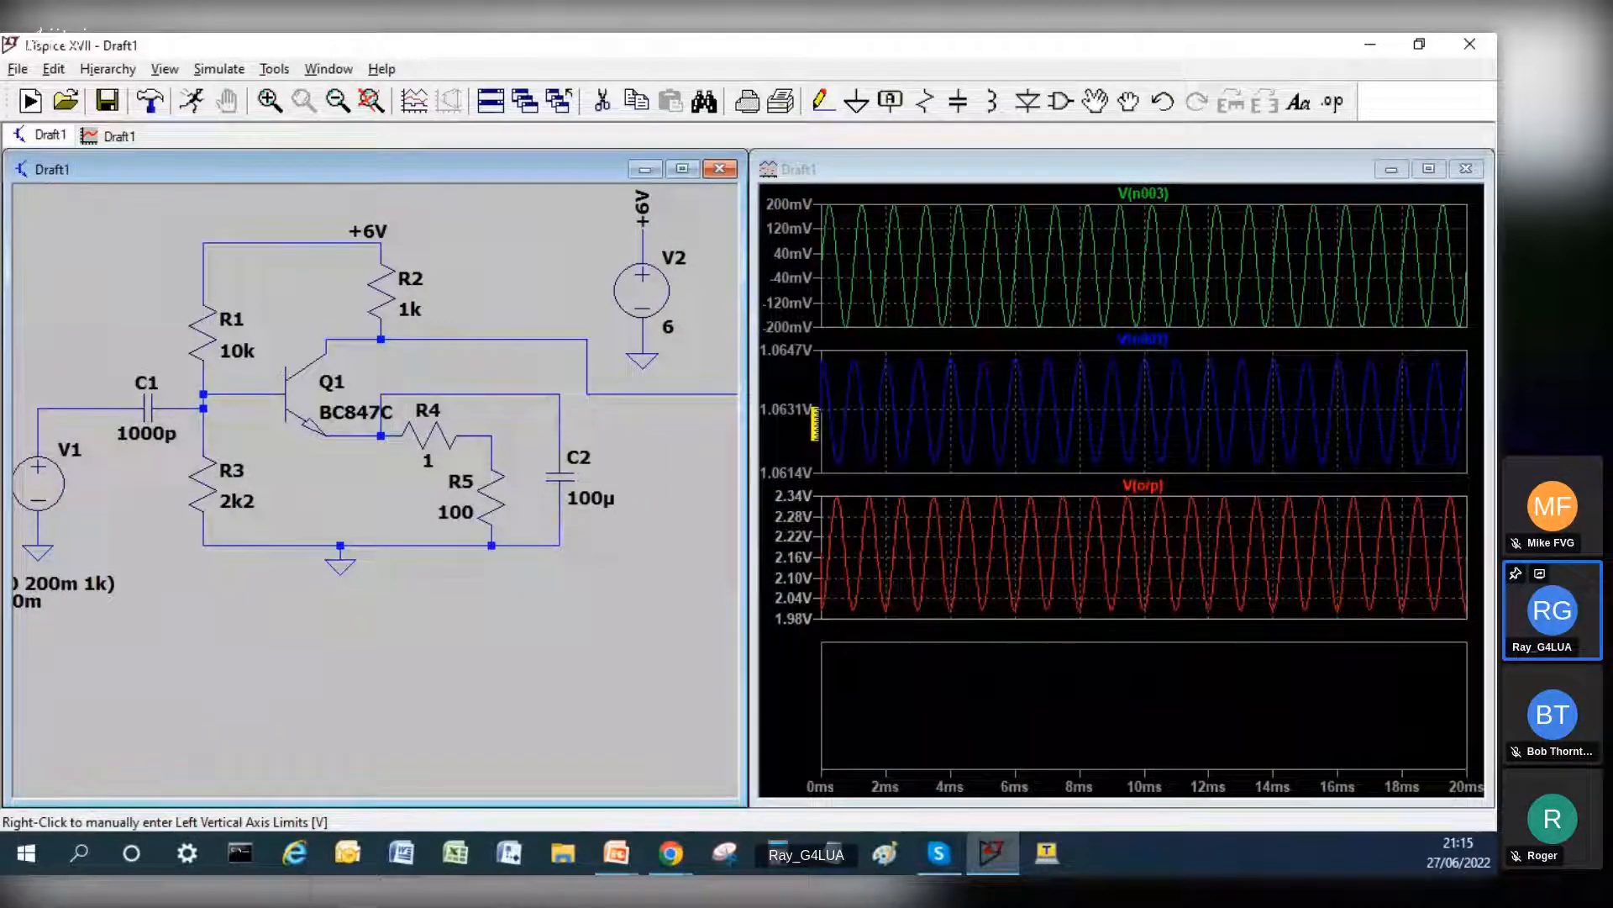
Step: Set input capacitor C1's capacitance to 10n and rerun the simulation
right_click(143, 403)
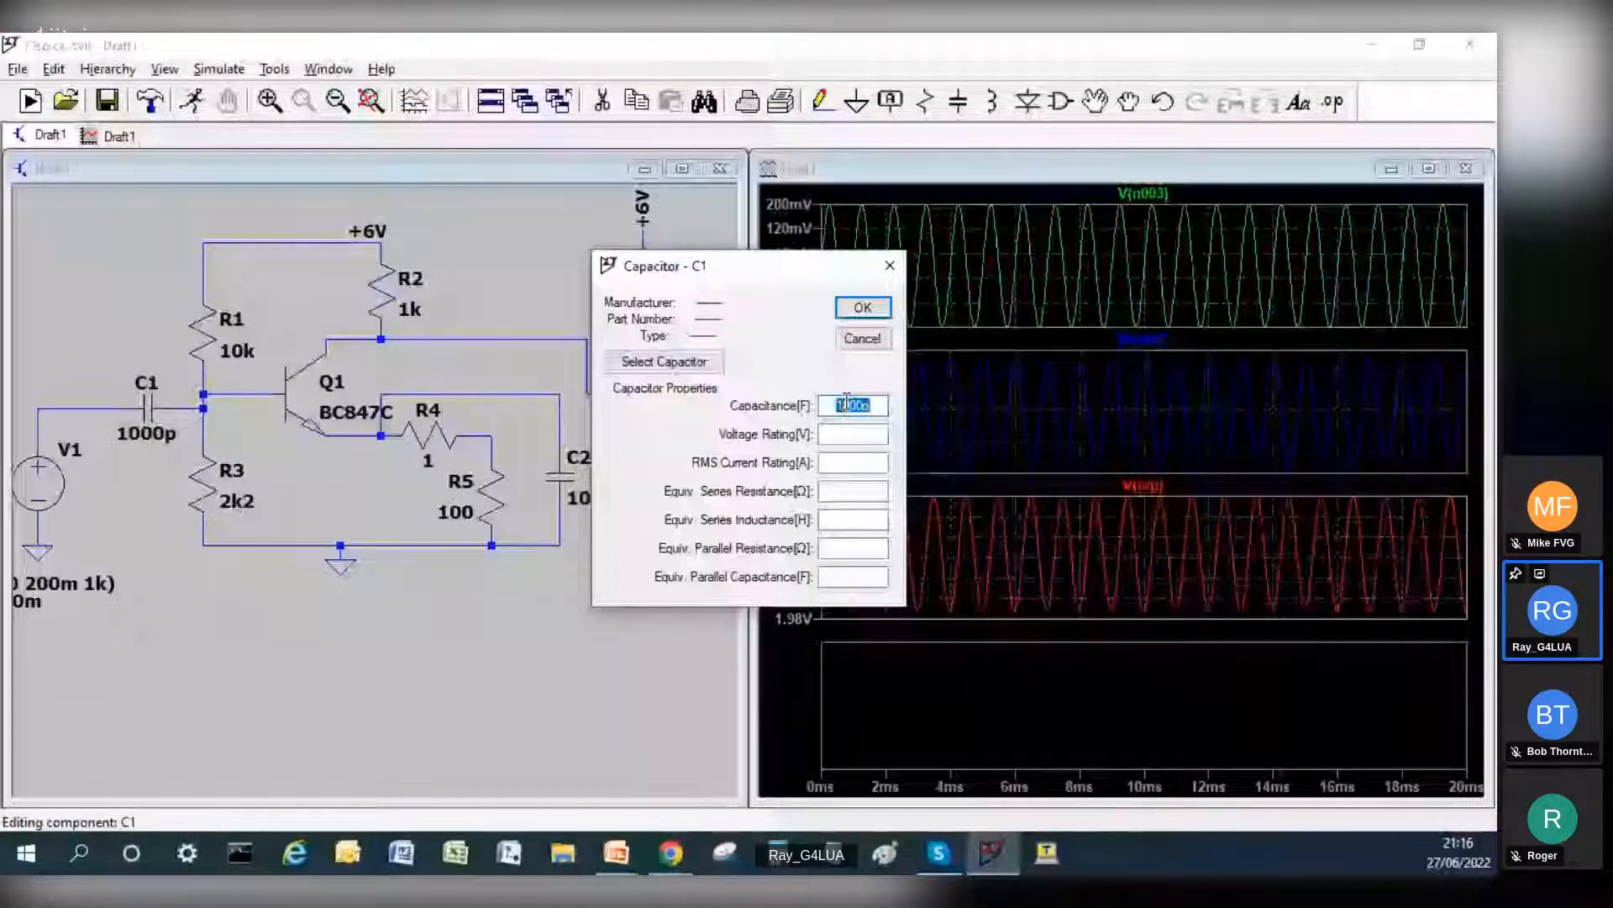
type("10n")
key("Return")
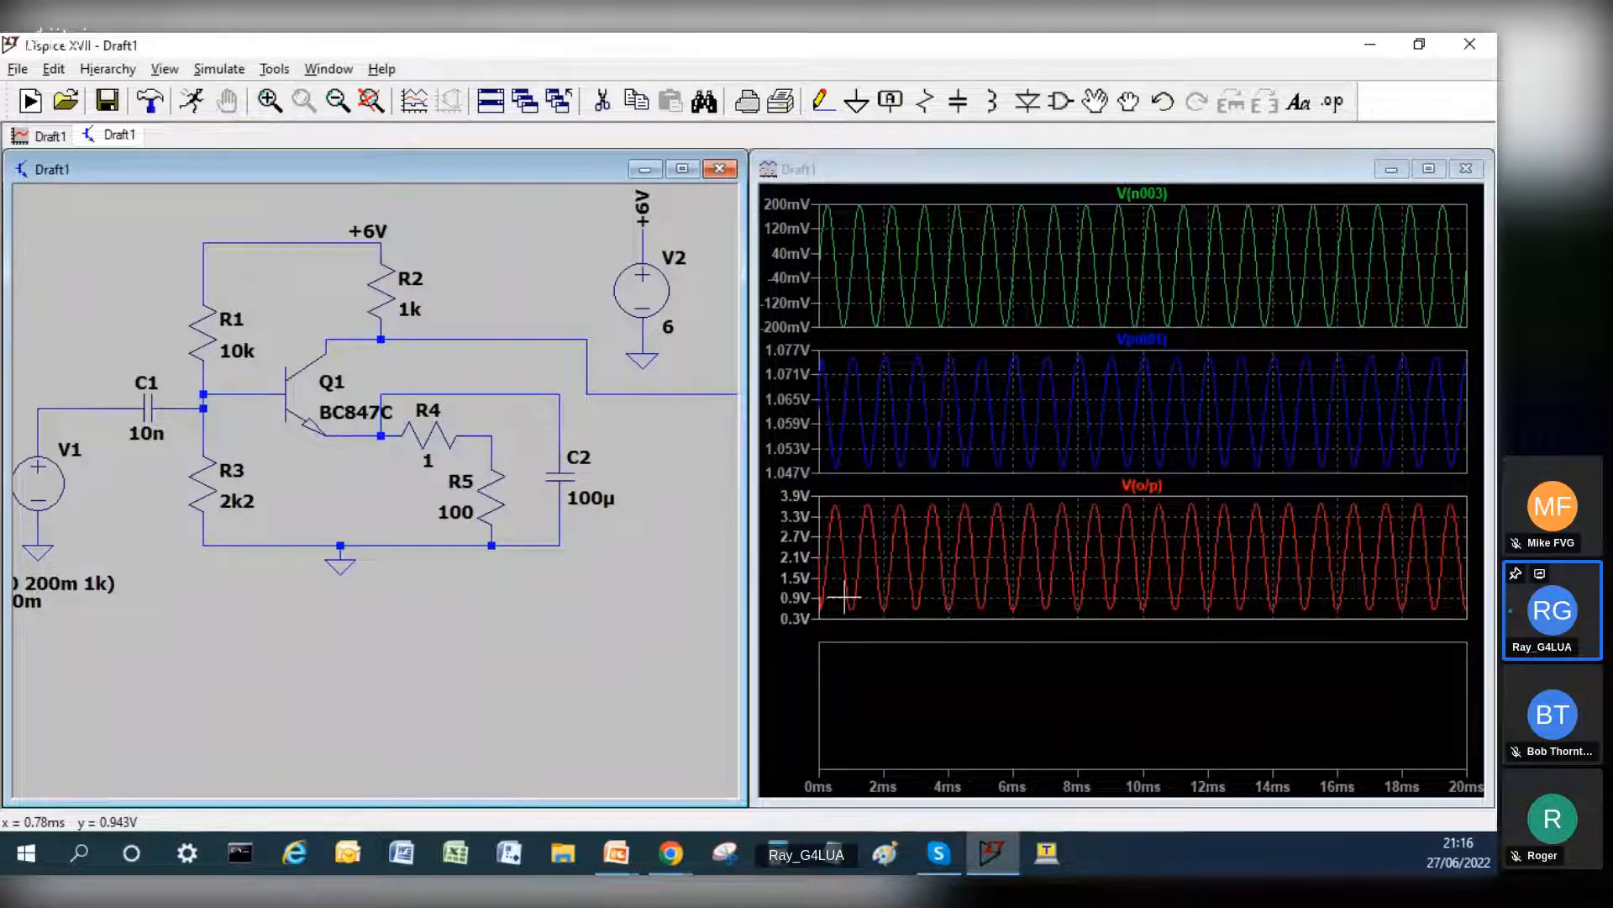
Step: Set input capacitor C1's capacitance to 100n and rerun the simulation
right_click(141, 415)
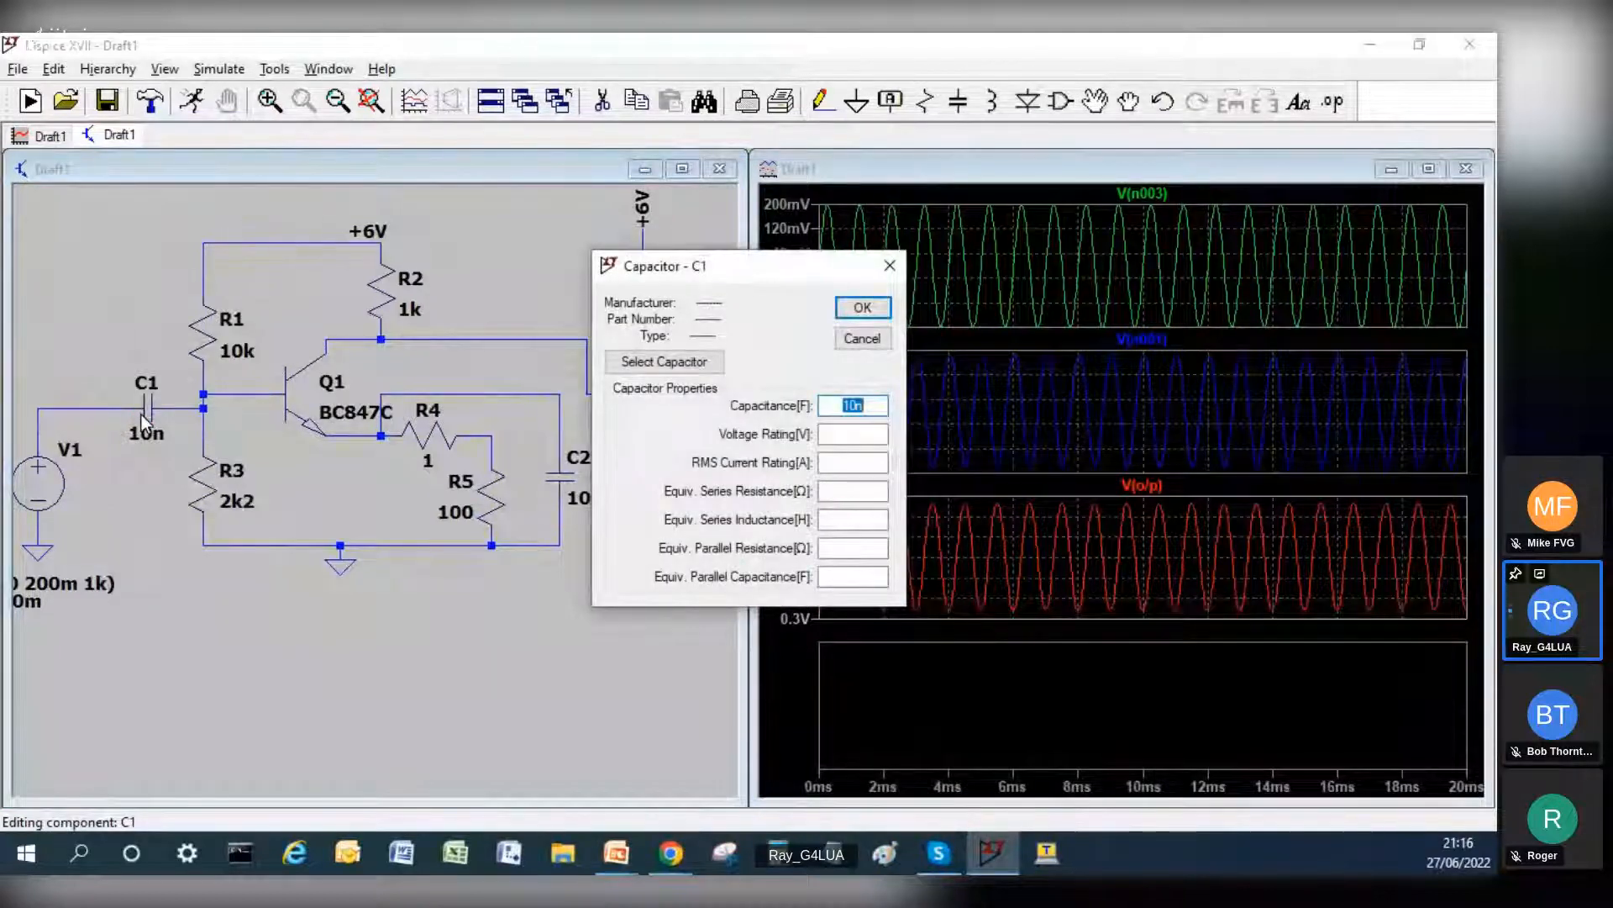
type("100n")
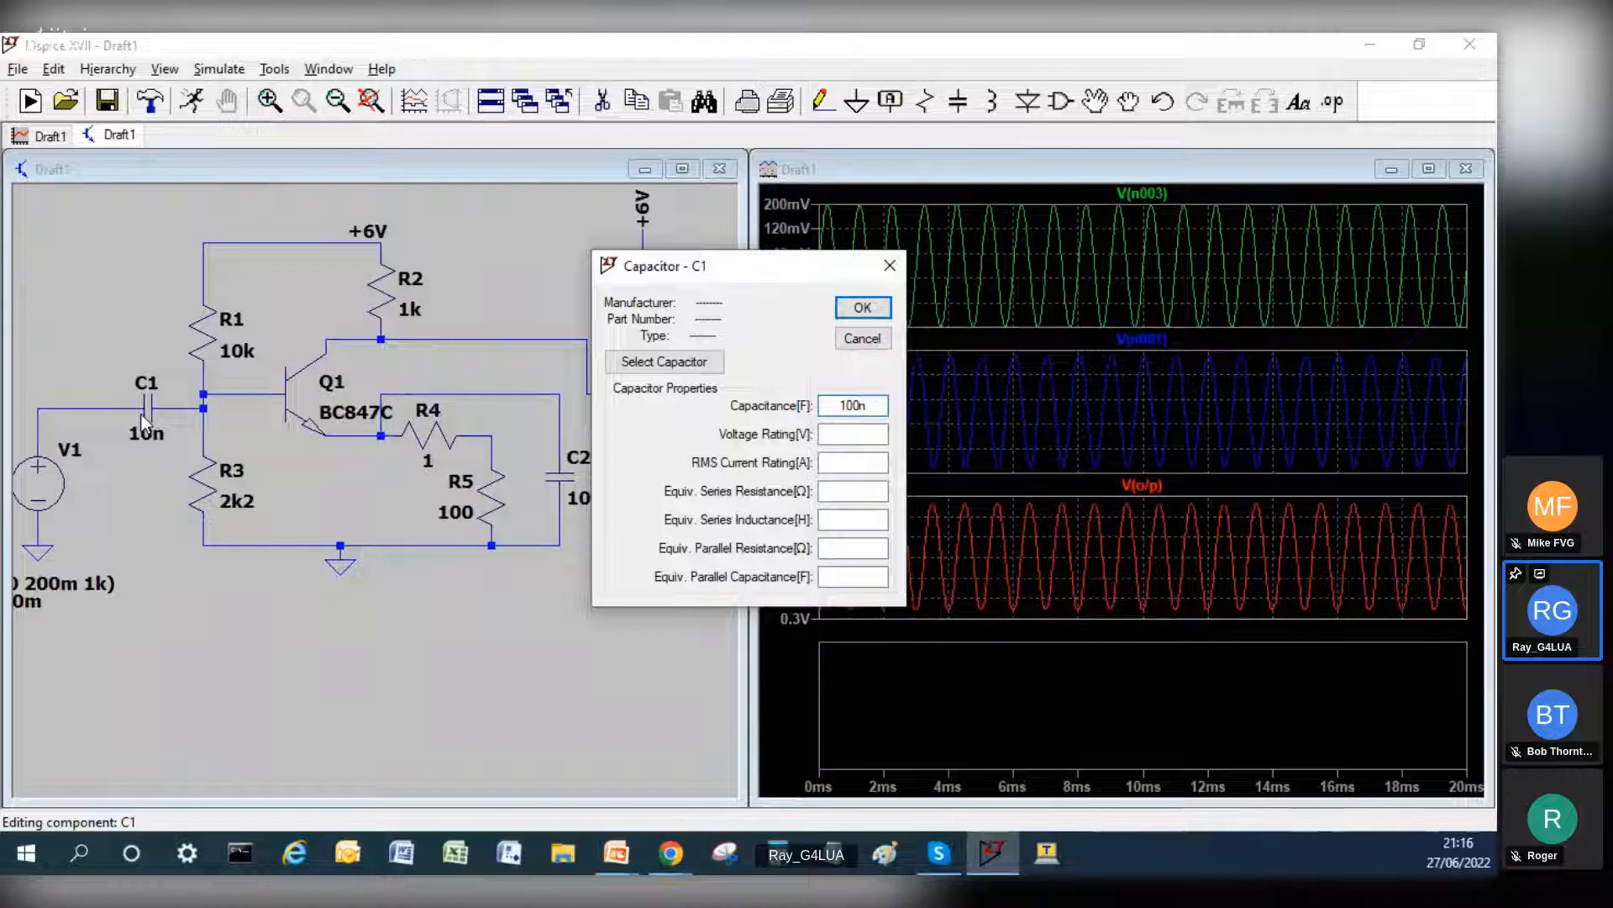
key("Return")
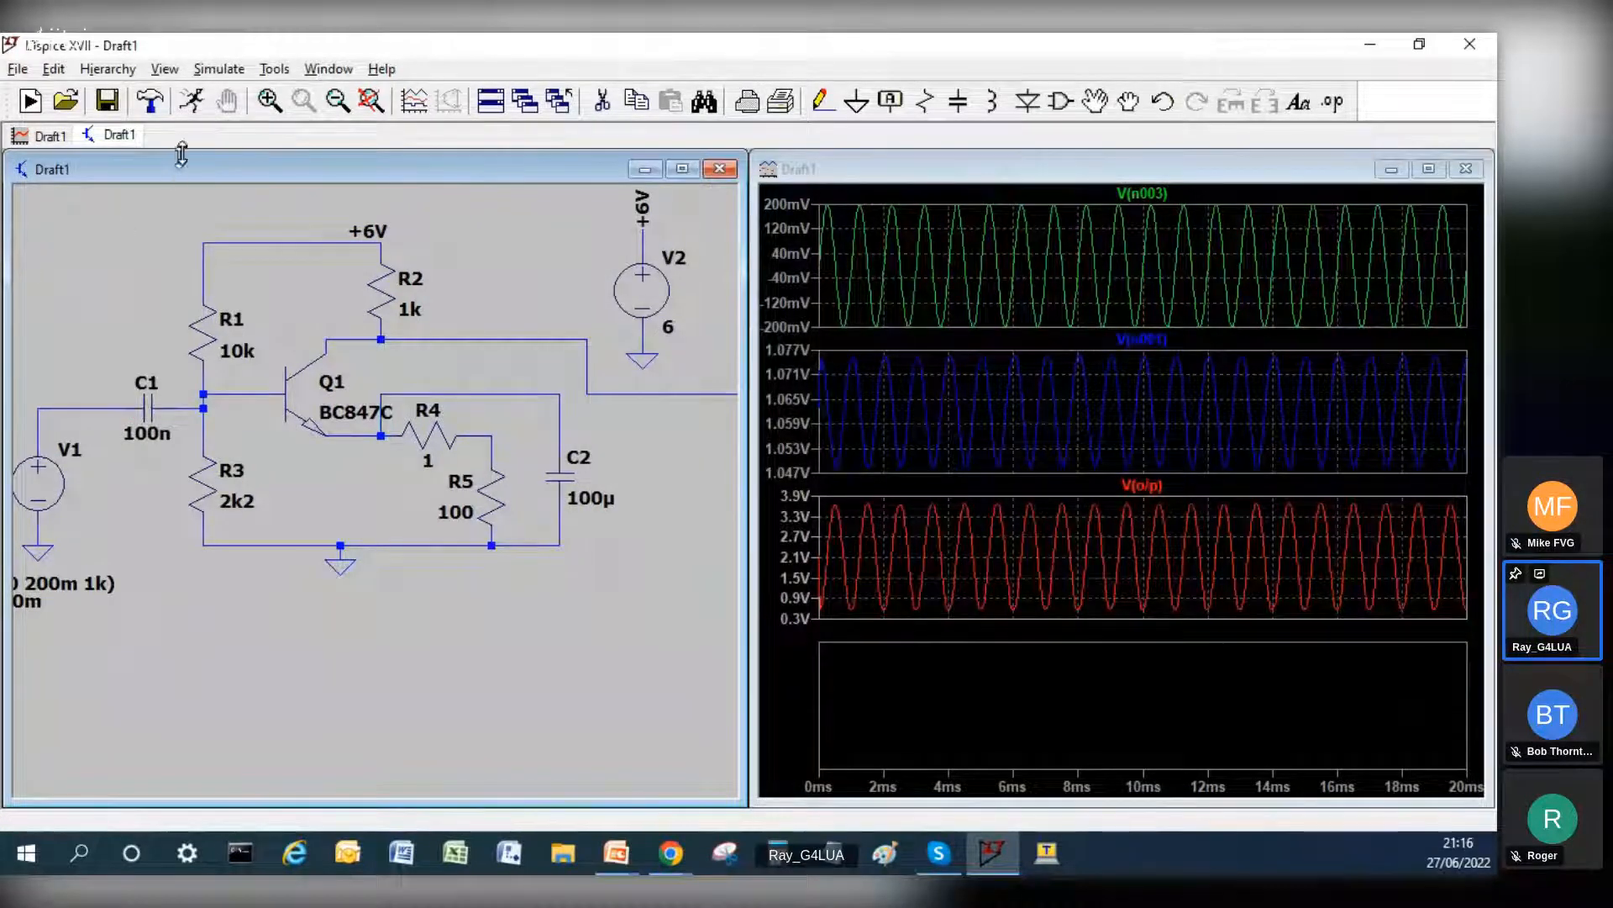
left_click(192, 103)
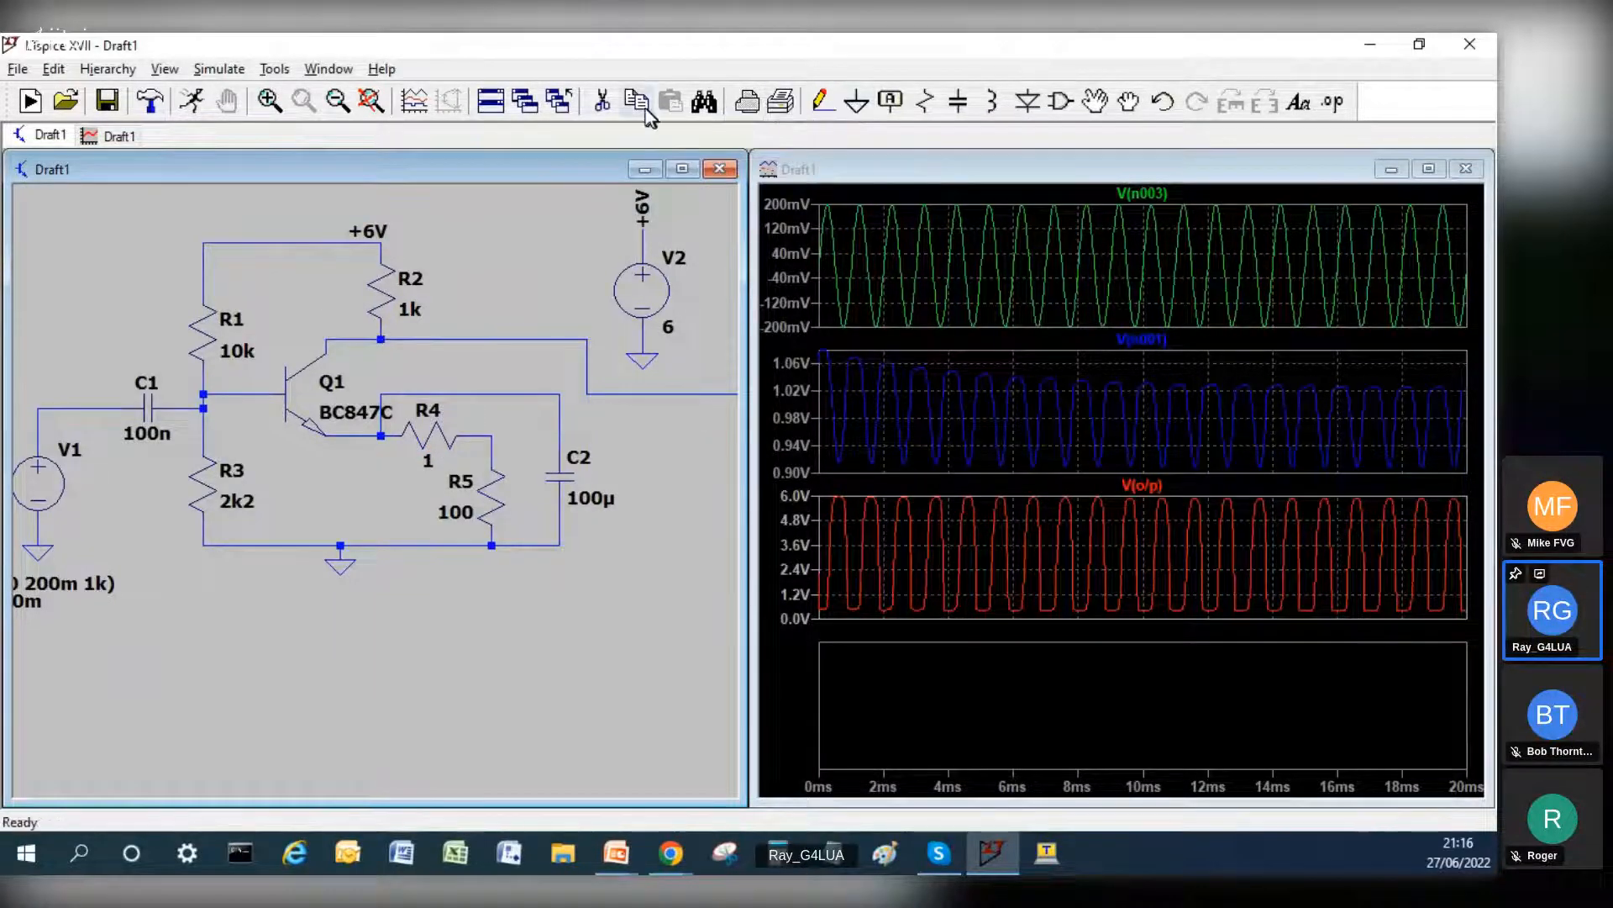
Step: Delete the wire segments linking the upper end of C2 to Q1's emitter node
left_click(602, 101)
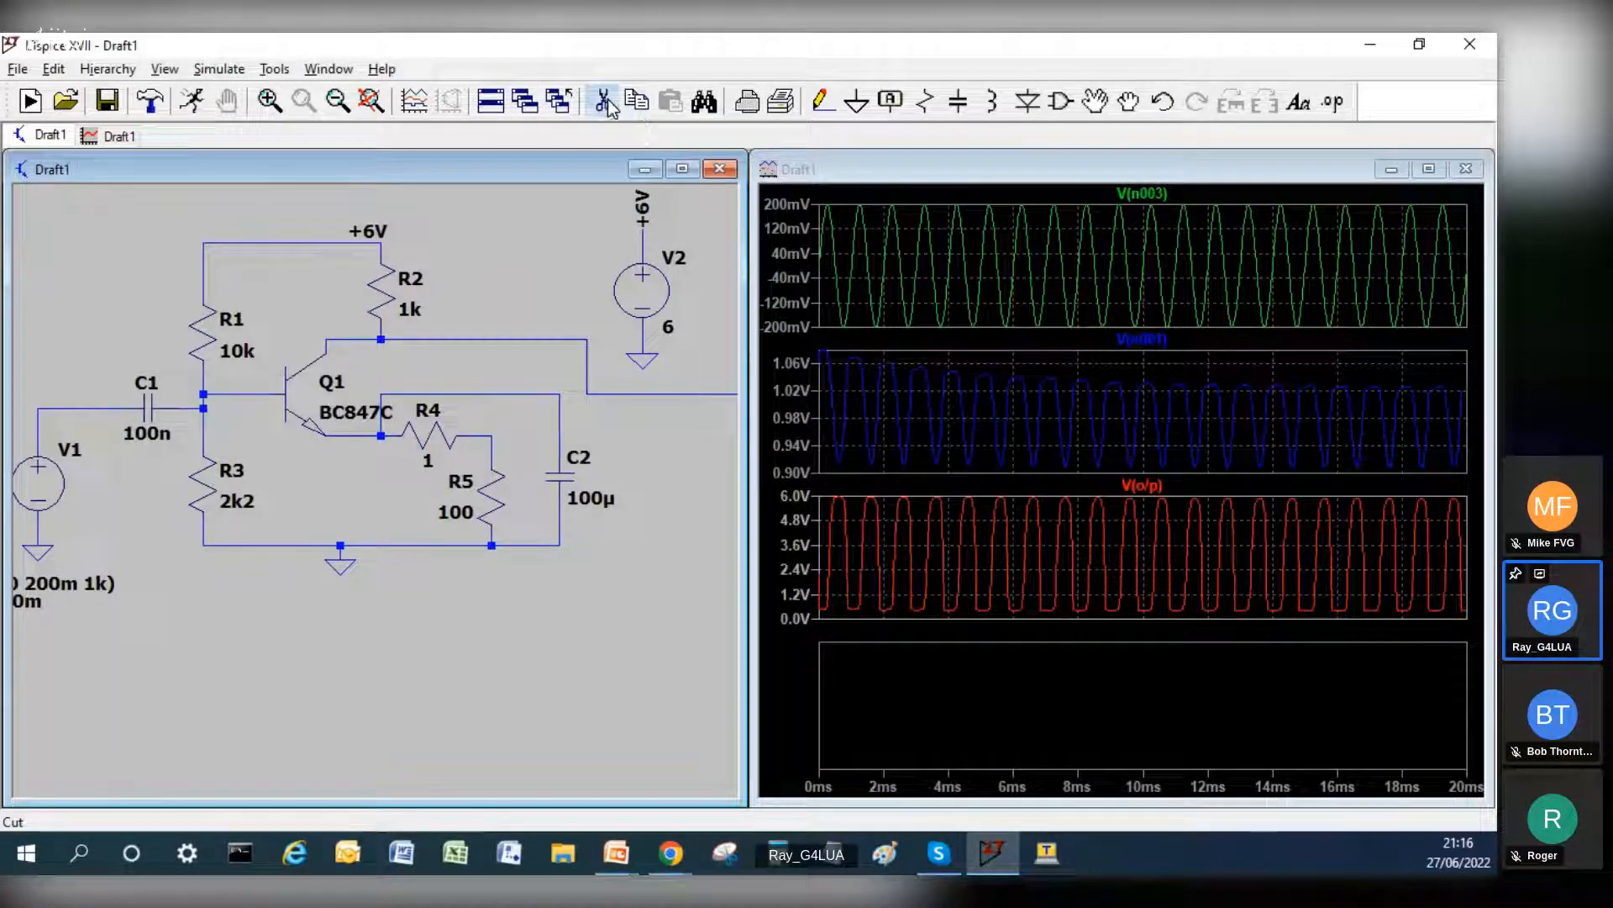
left_click(381, 416)
left_click(494, 393)
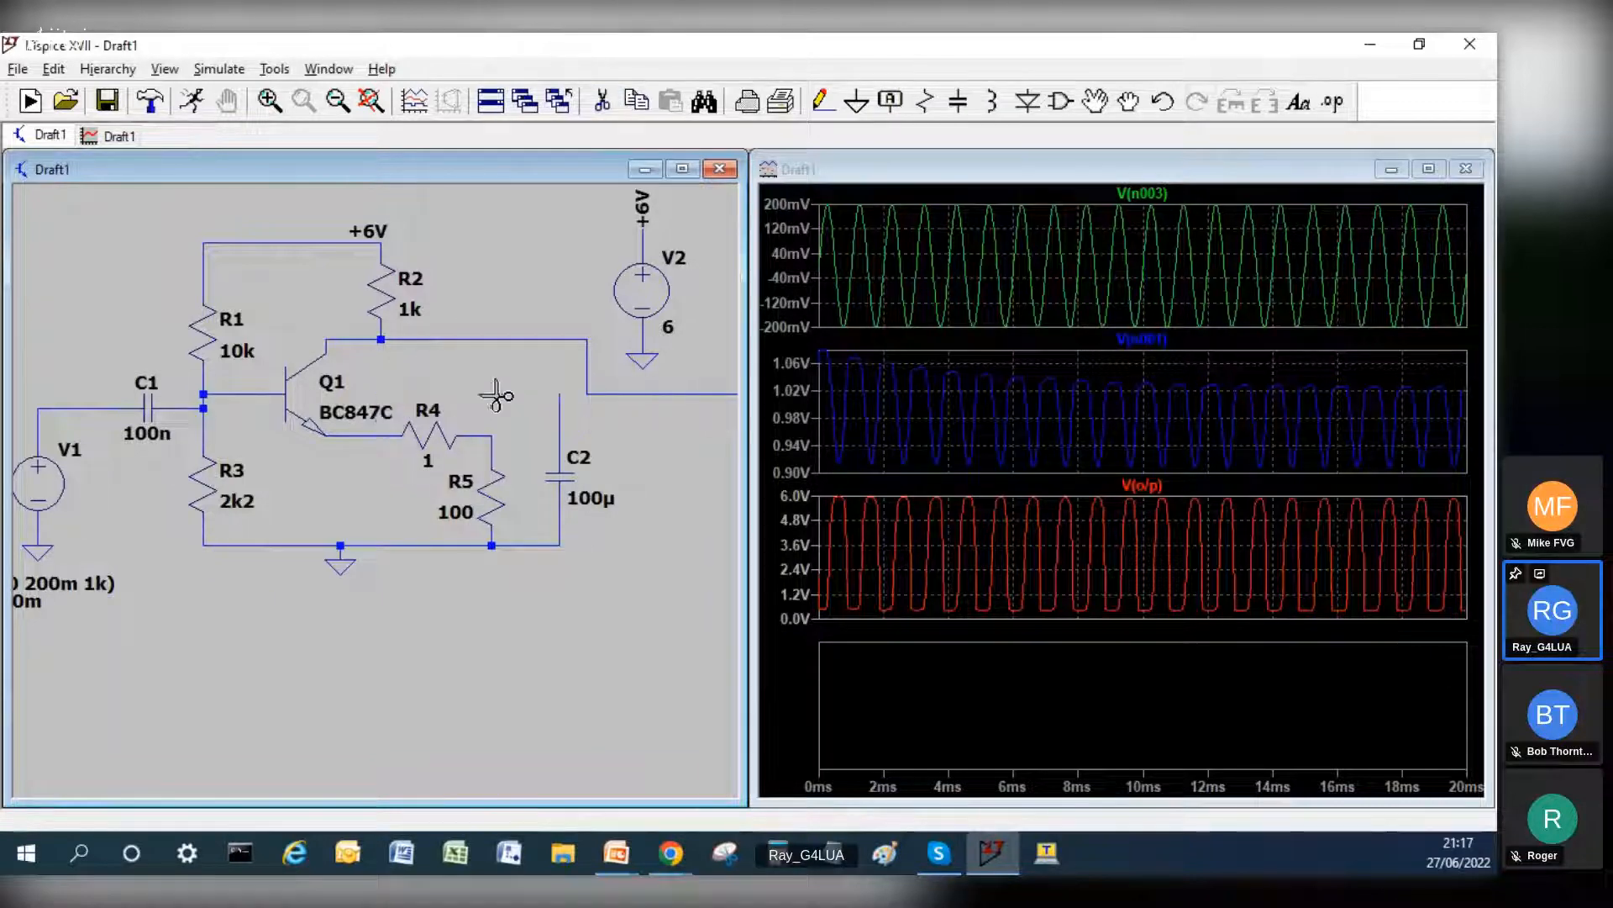
left_click(561, 420)
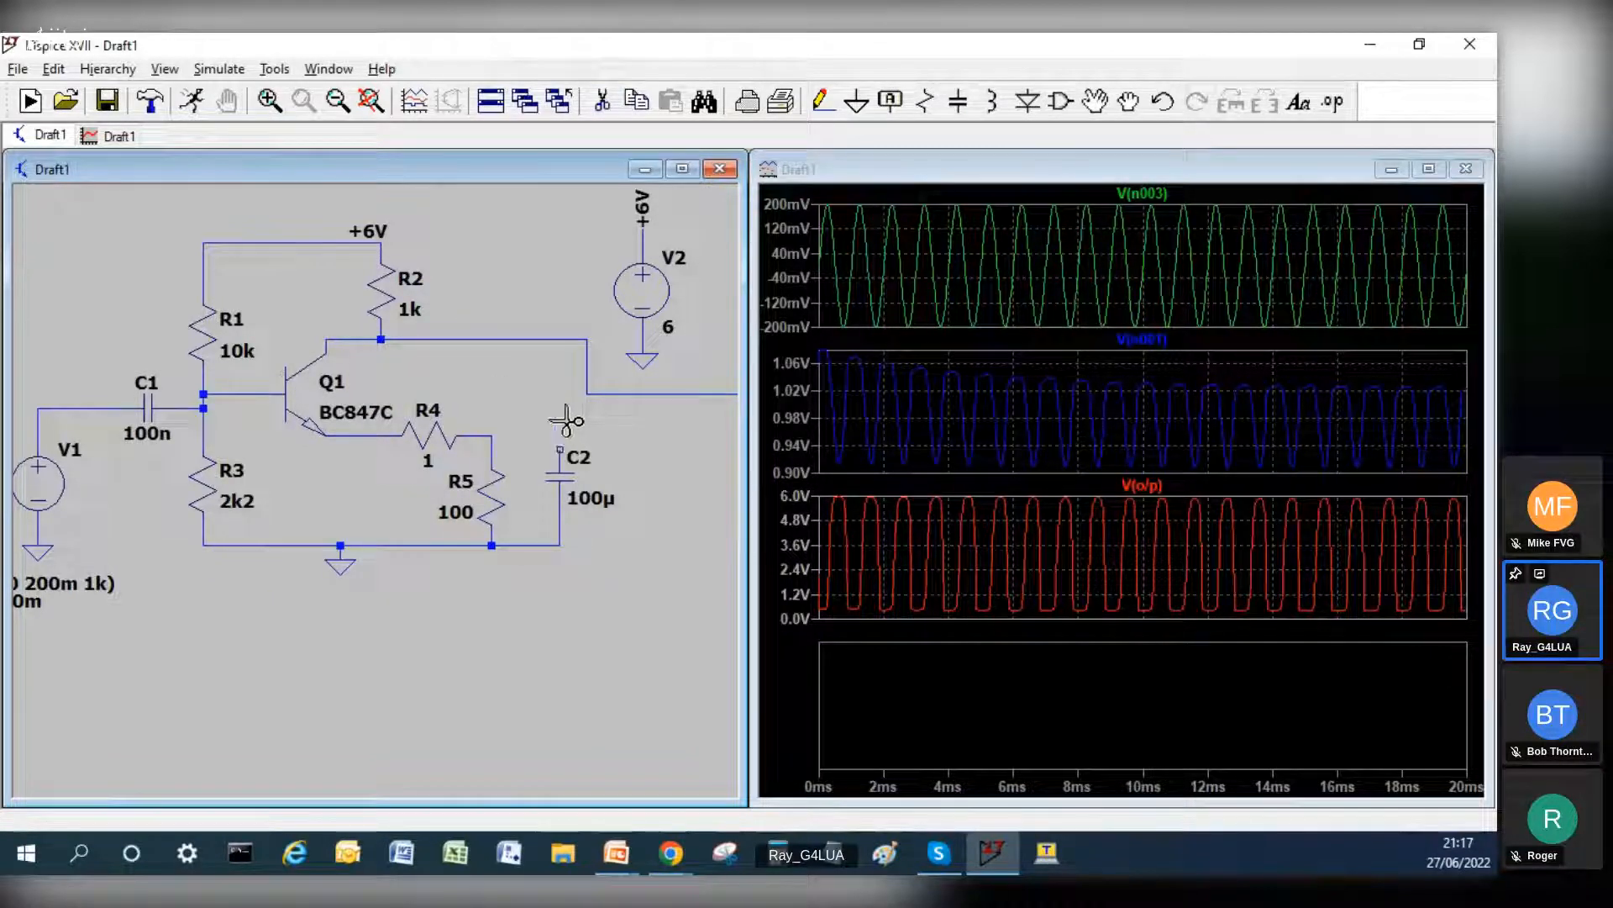
Step: Wire the upper end of C2 to the junction between R4 and R5
left_click(823, 101)
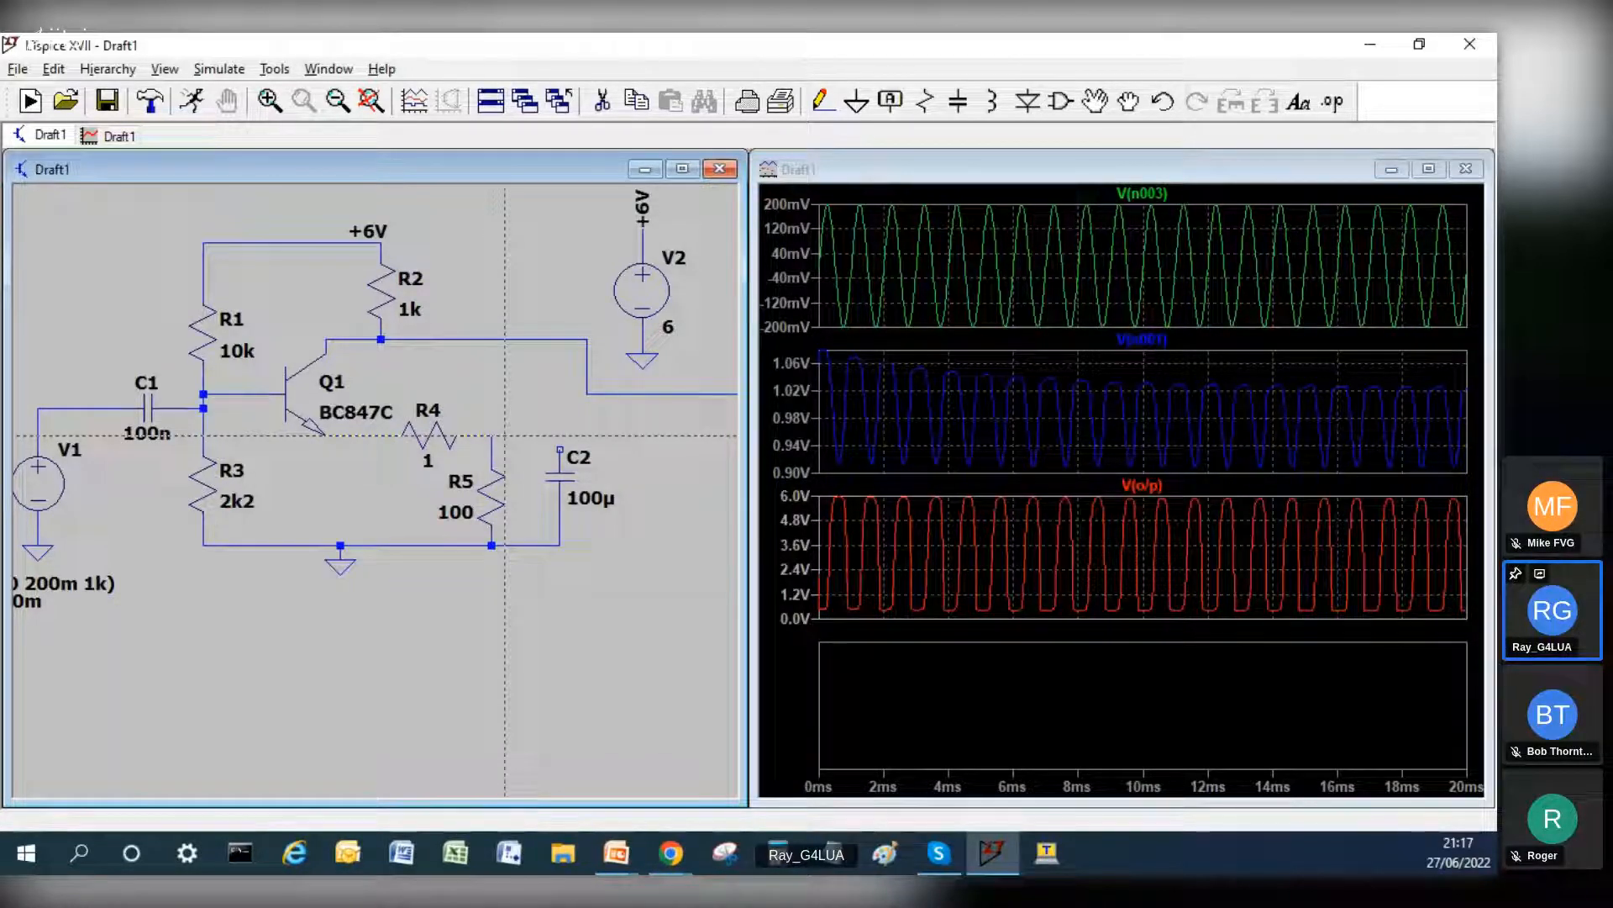
left_click(491, 435)
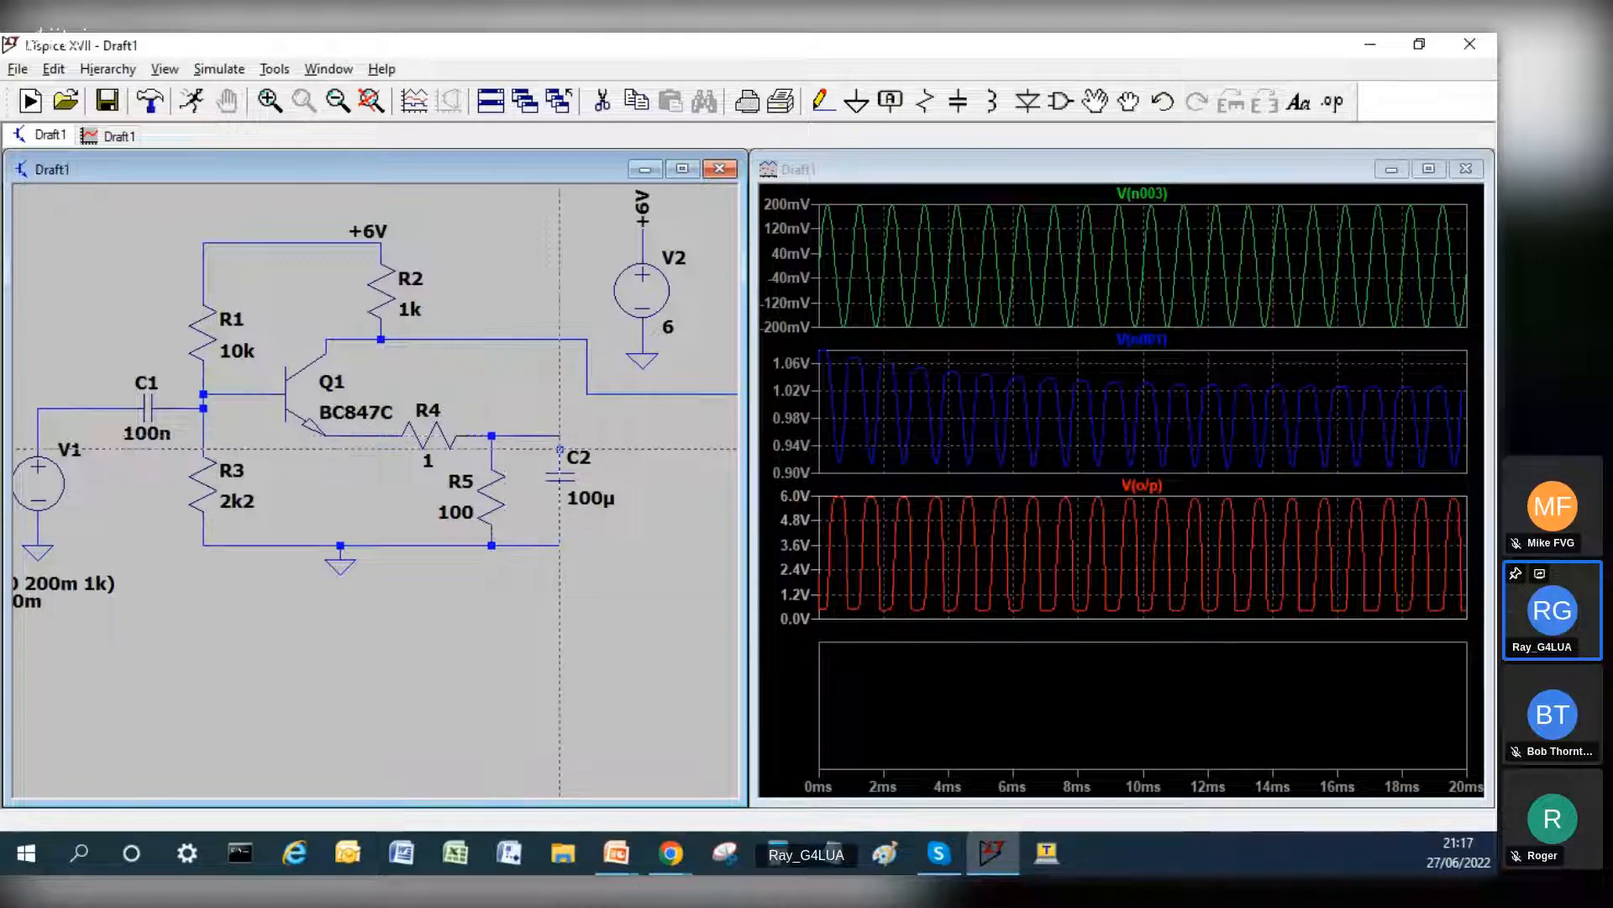
left_click(559, 435)
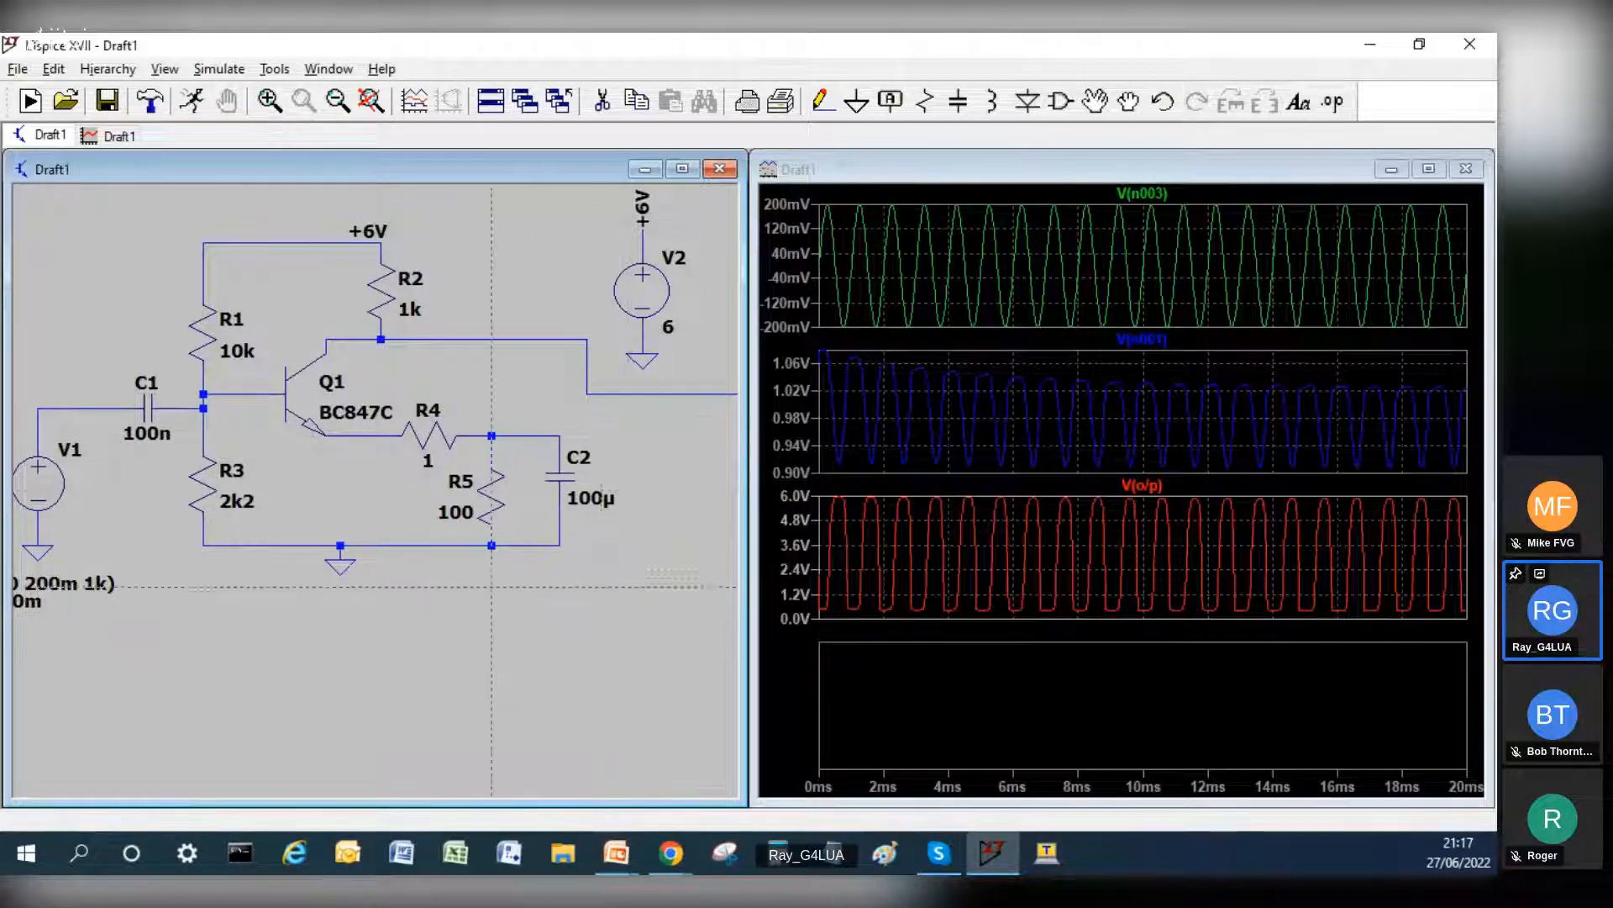
Step: Set R4's resistance to 33 and R5's to 68 and rerun the simulation
right_click(427, 435)
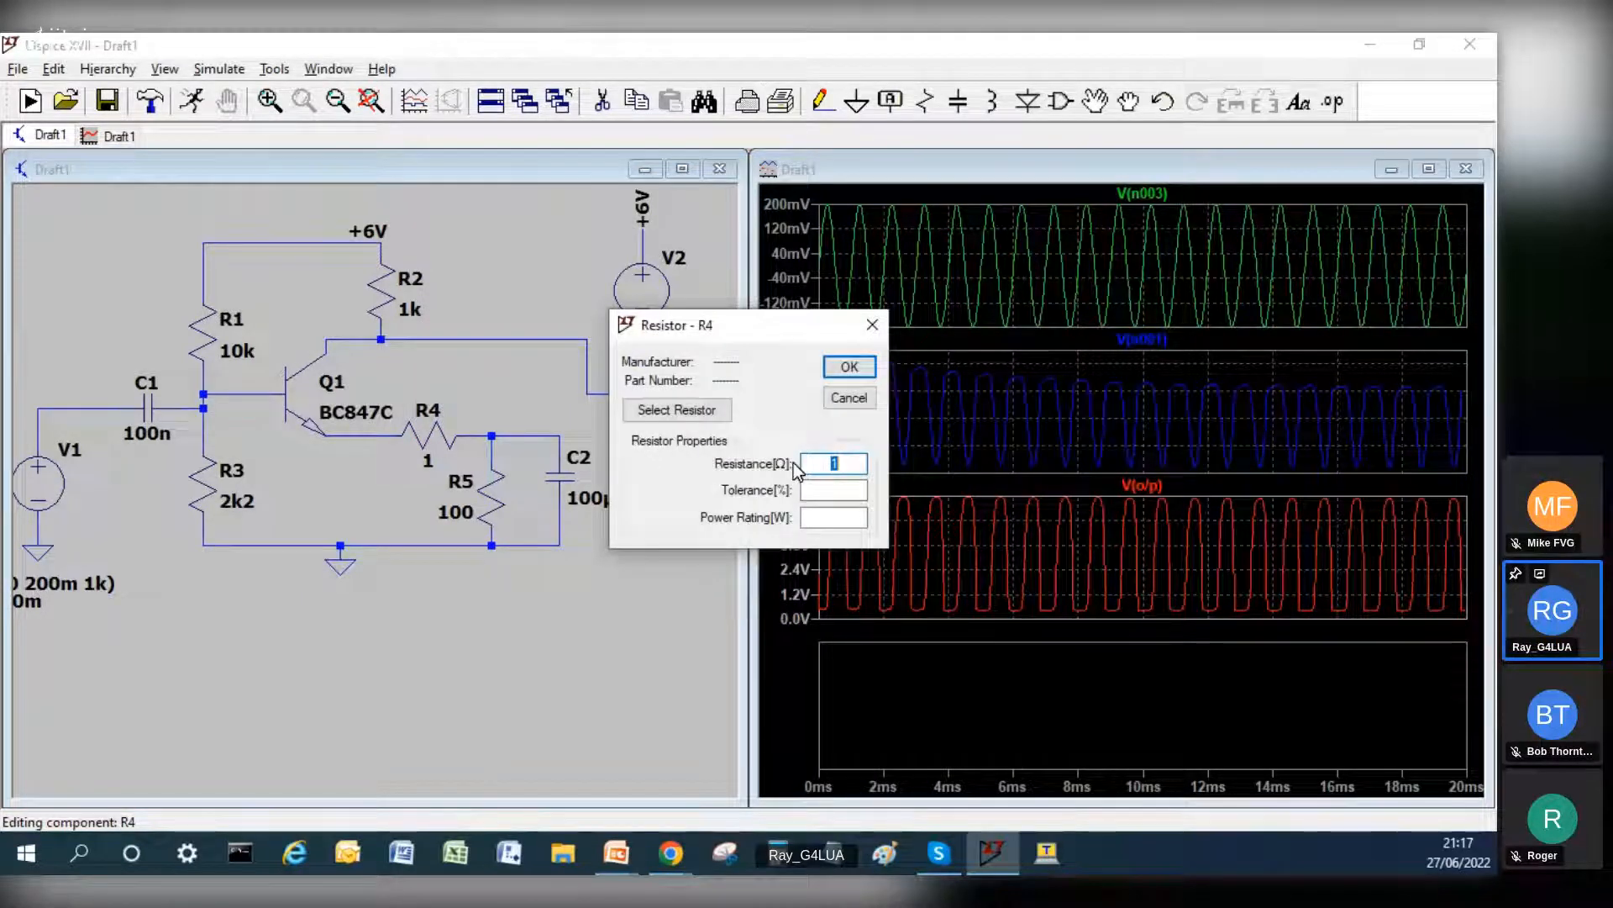
type("33")
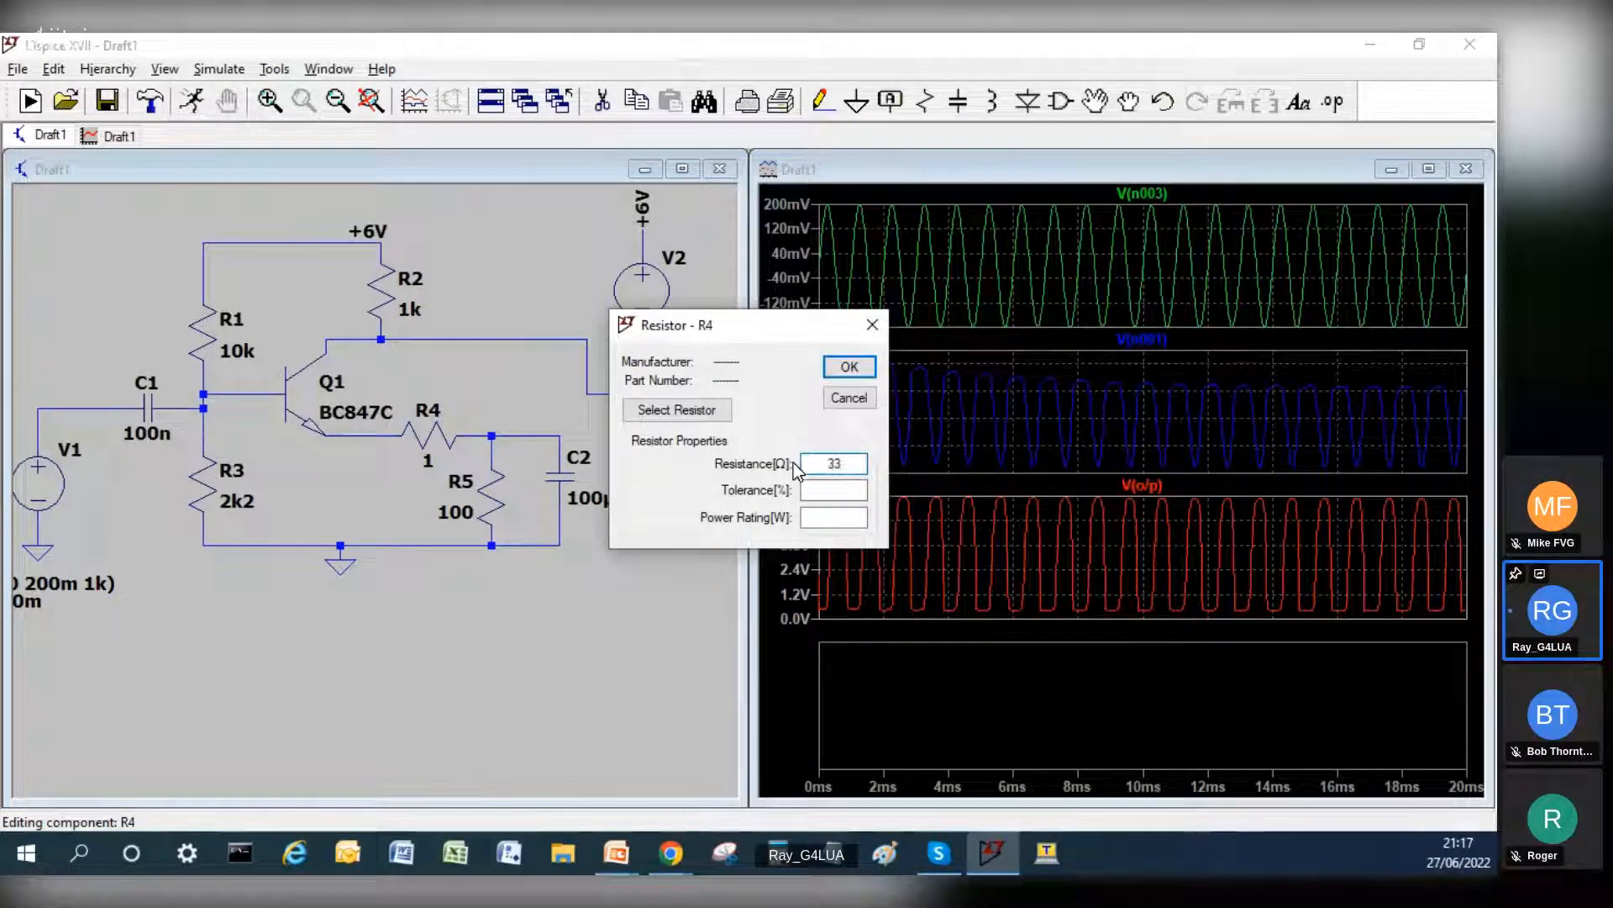
left_click(850, 367)
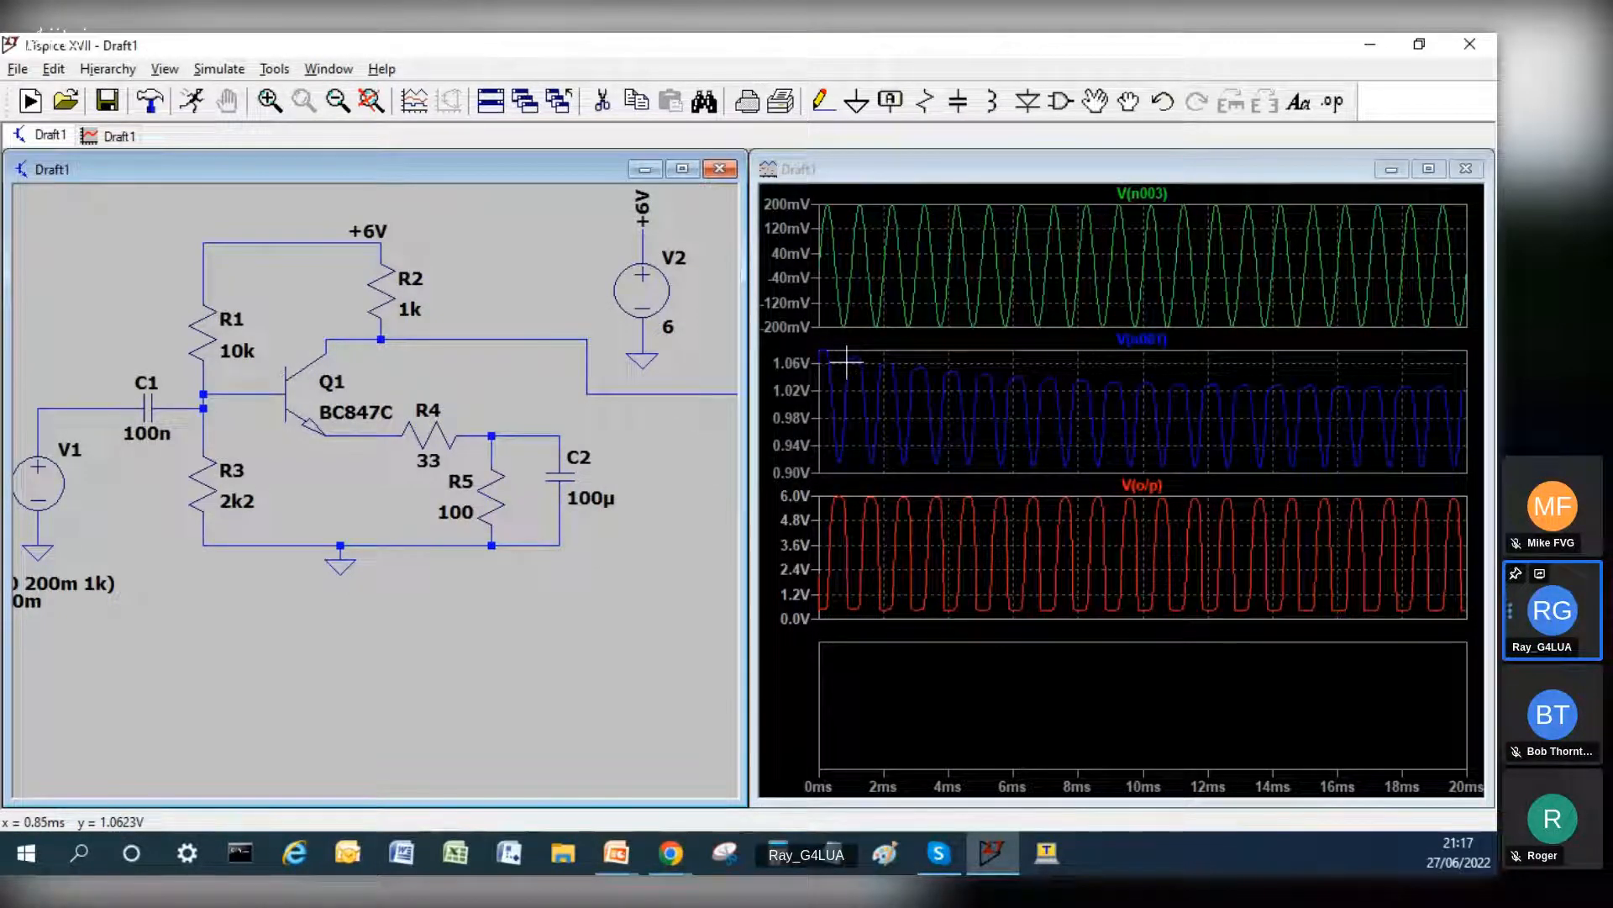
right_click(462, 511)
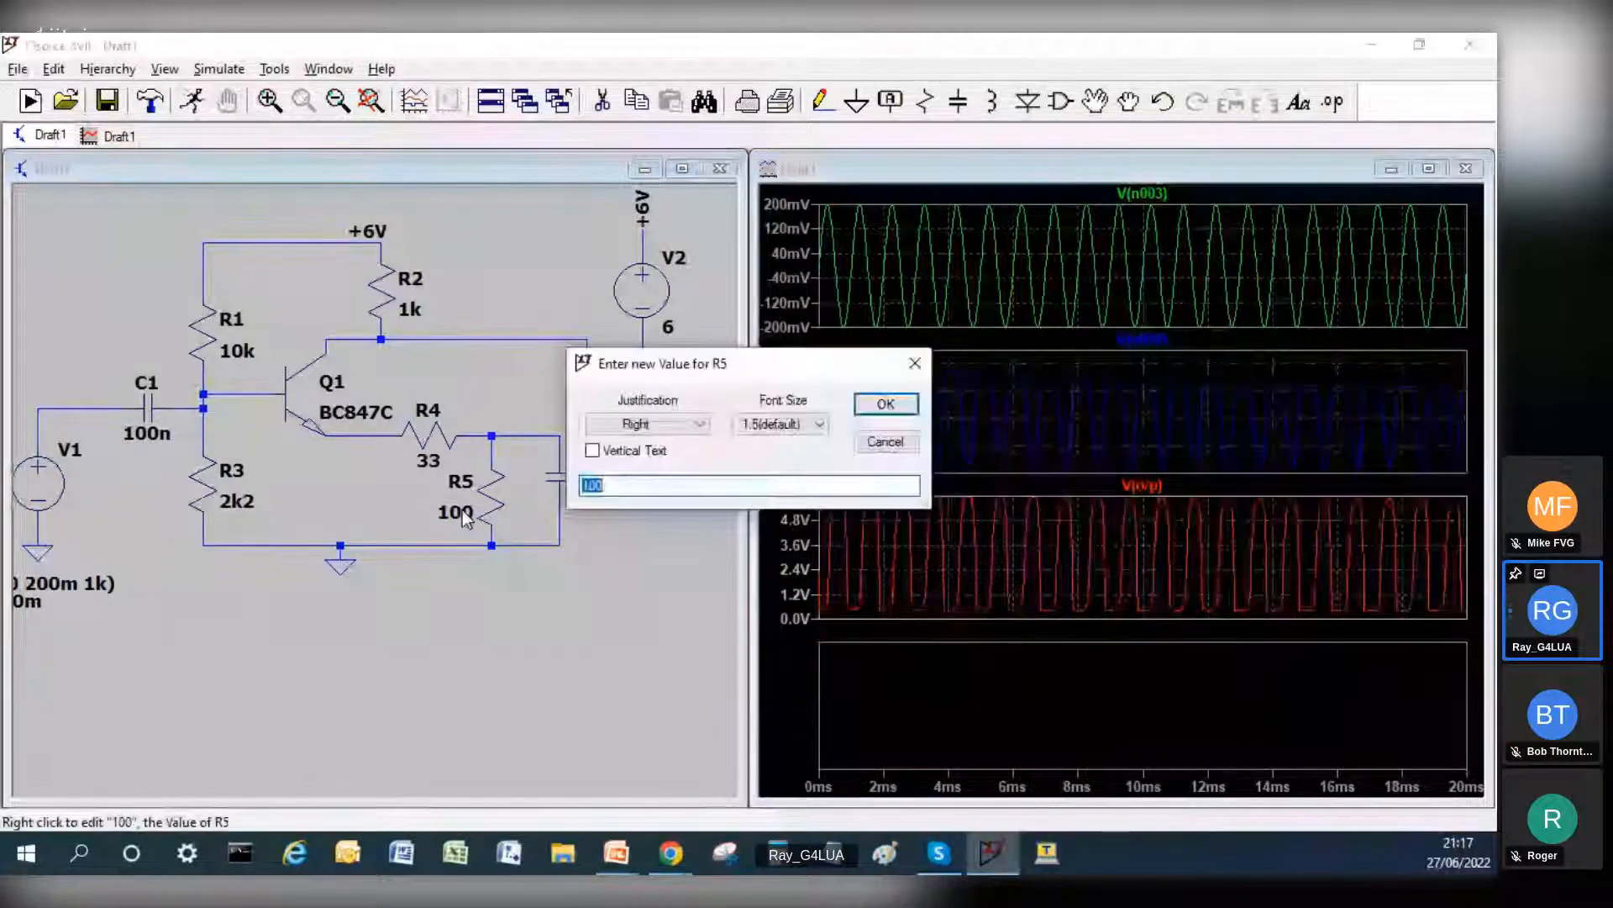
type("68")
key("Return")
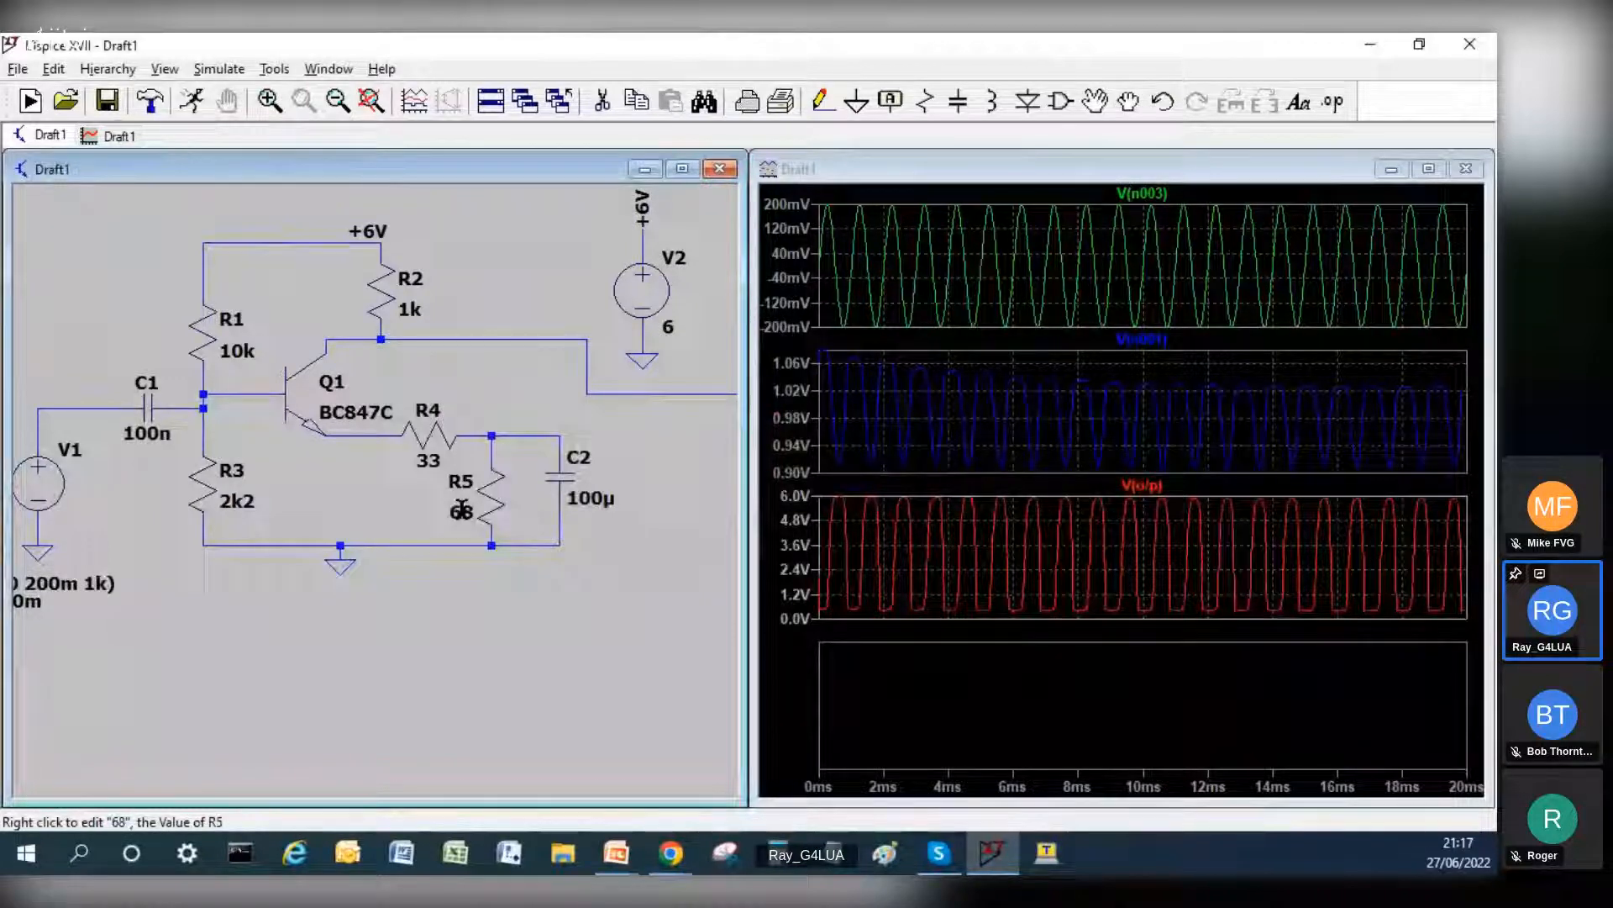
left_click(192, 102)
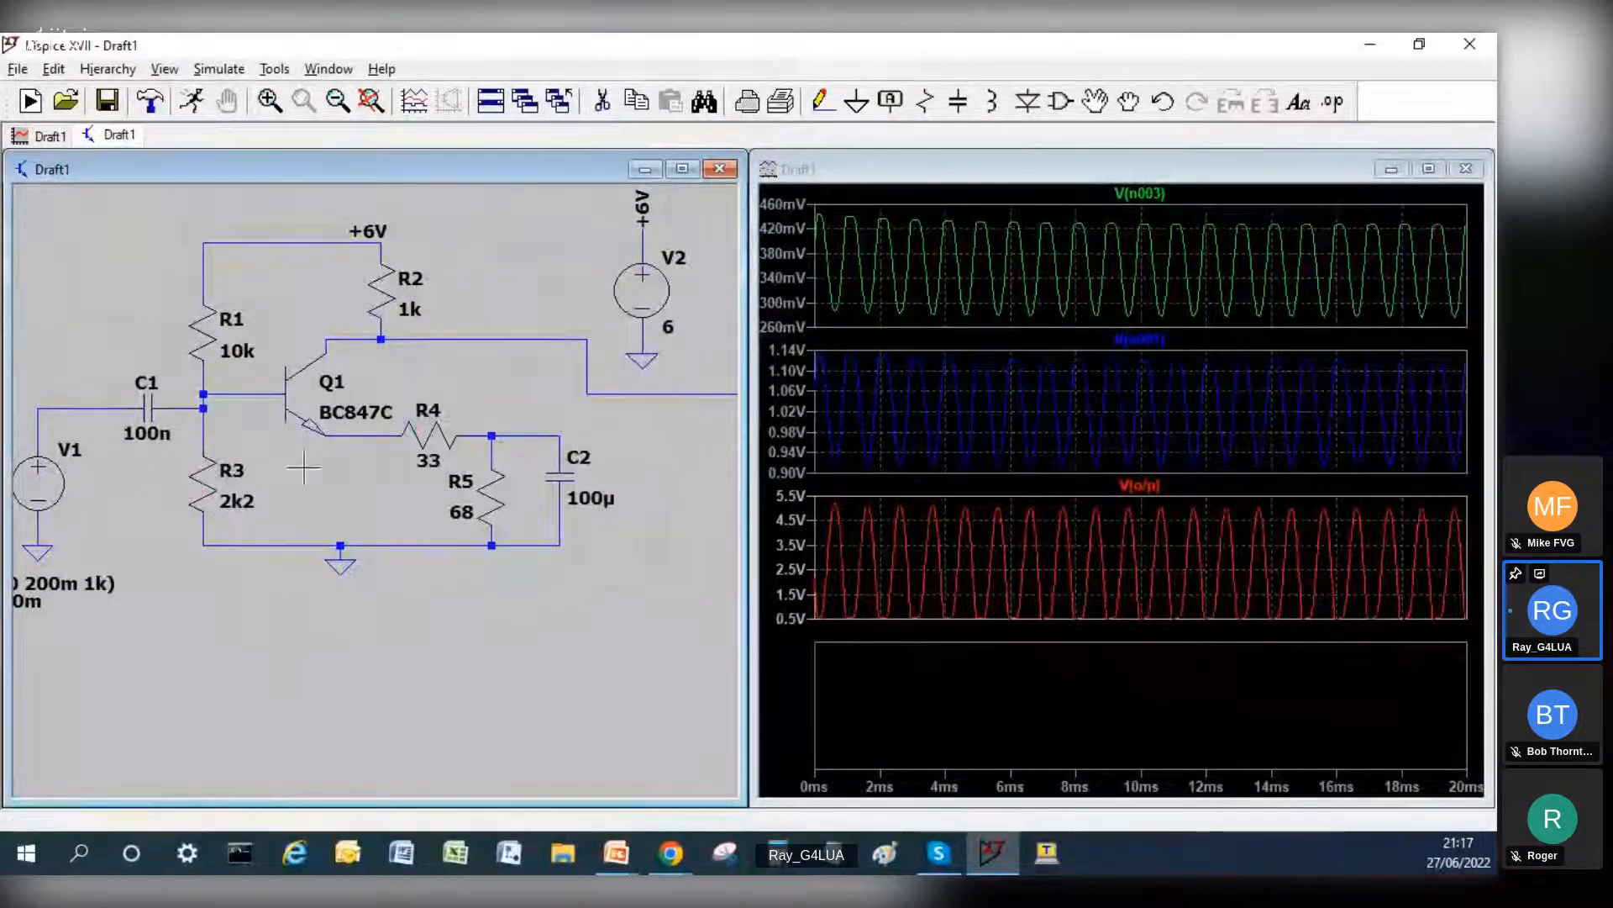
Step: Set both emitter resistors R4 and R5 to 47 and rerun the simulation
right_click(431, 443)
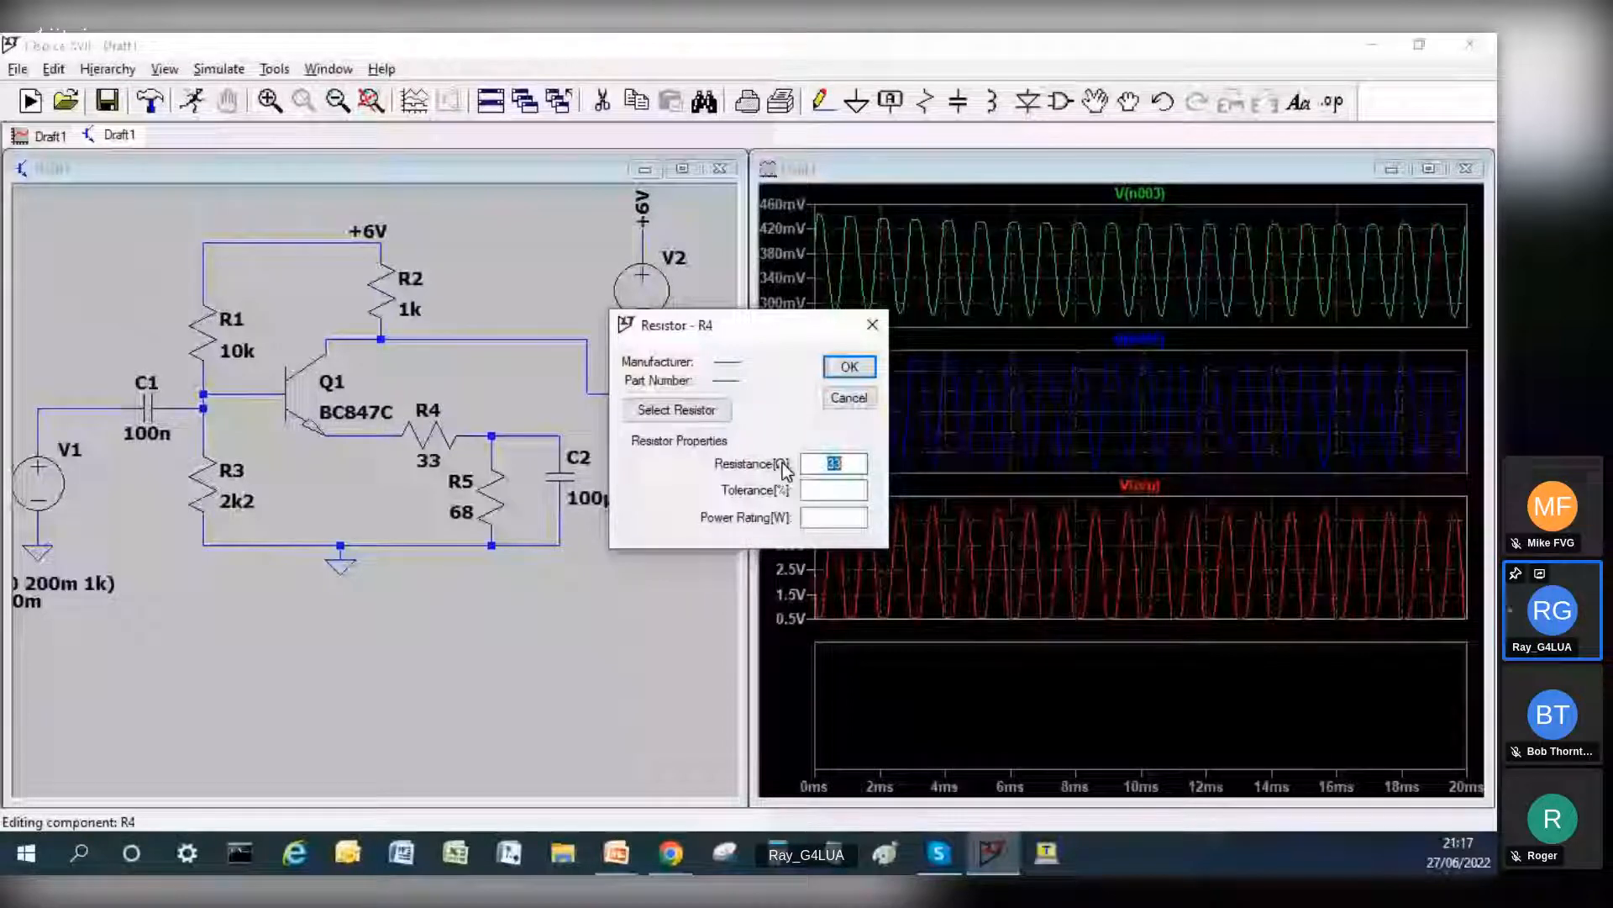
type("47")
key("Return")
right_click(481, 505)
type("47")
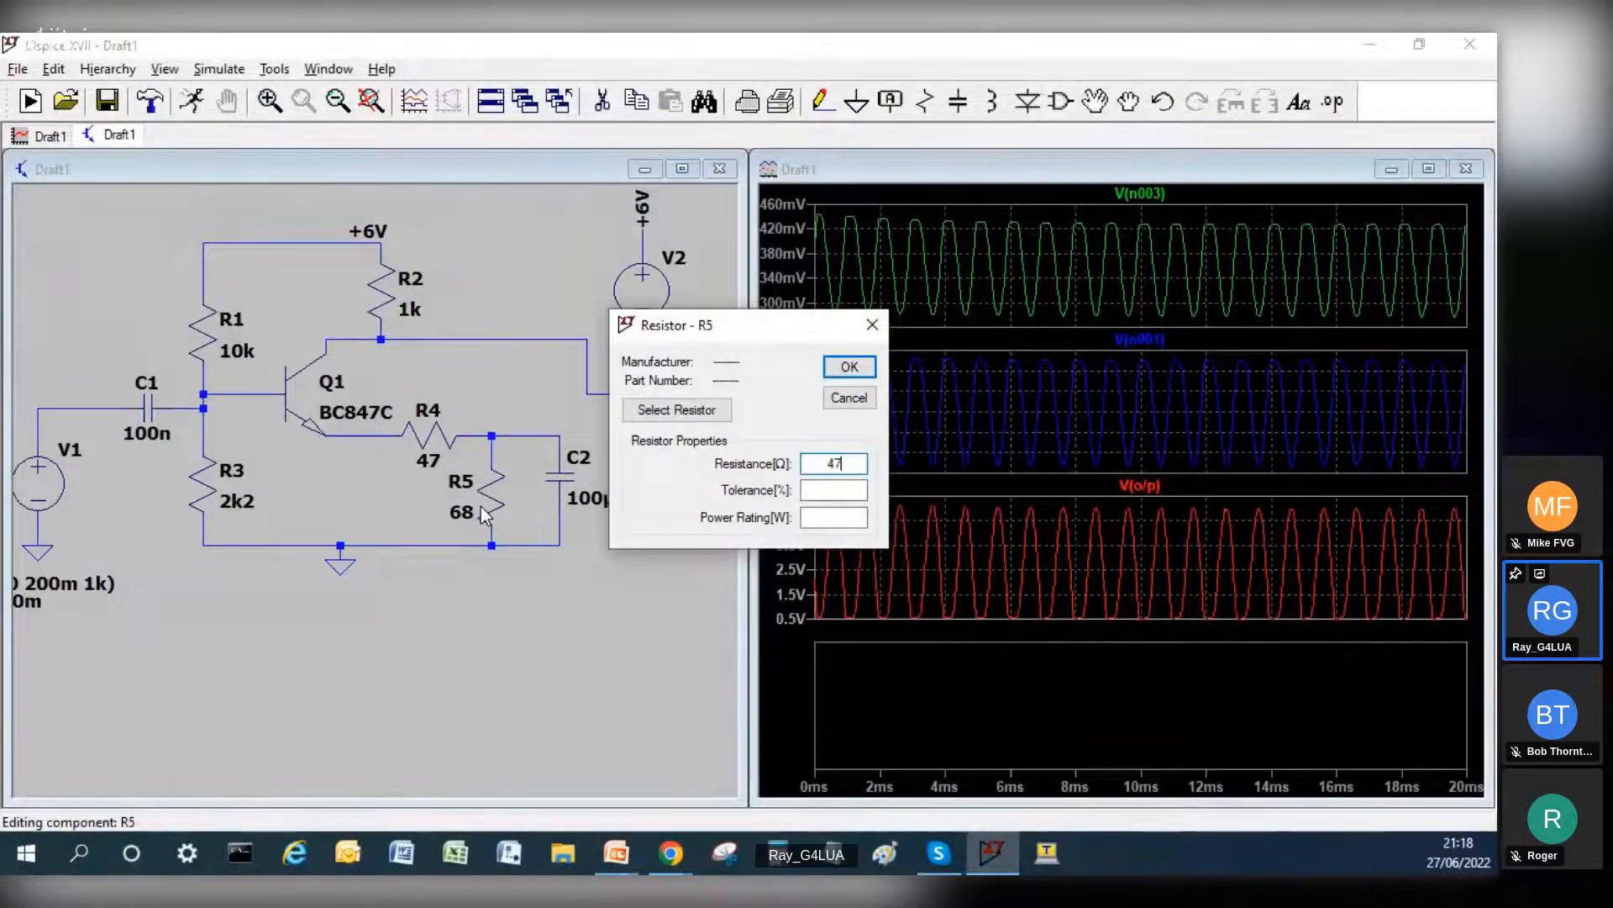
key("Return")
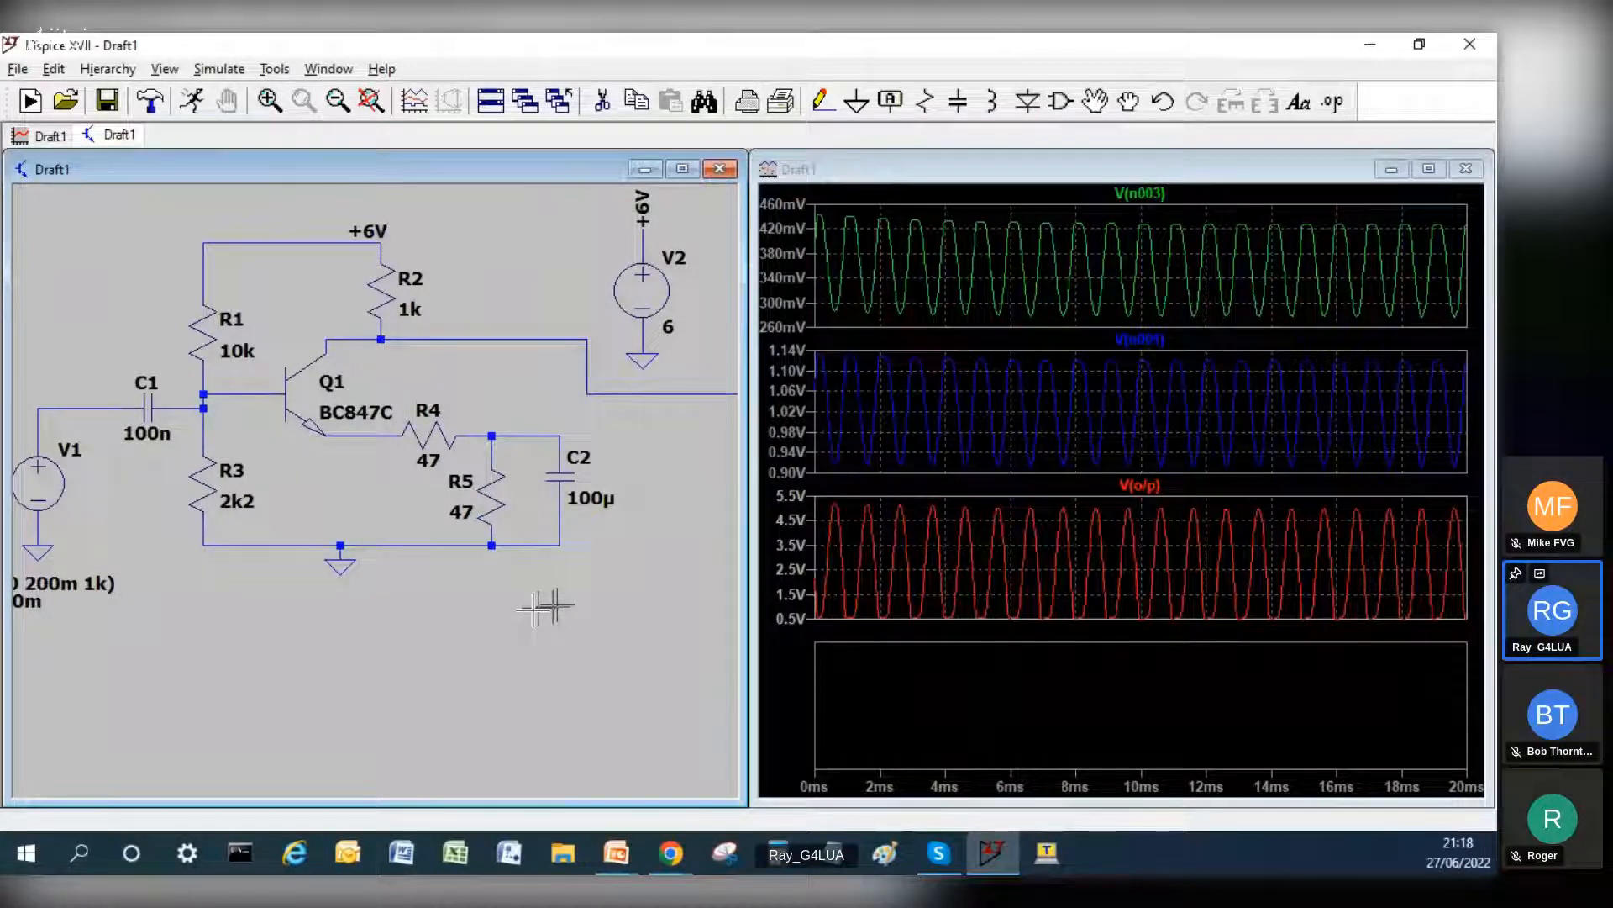
left_click(857, 619)
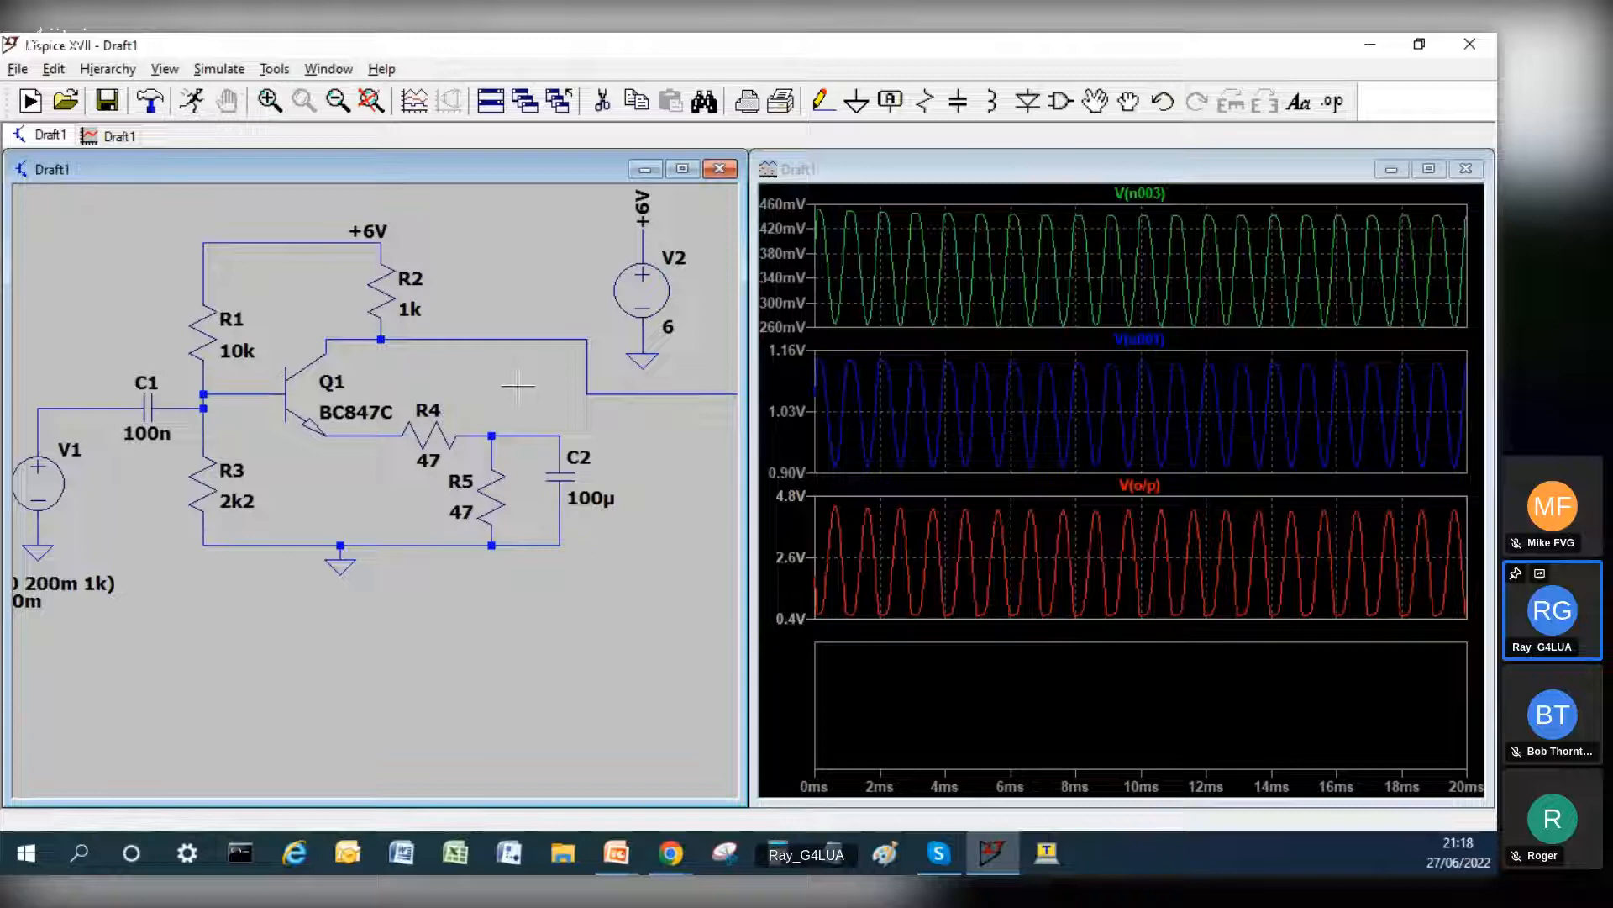
Step: Plot the voltage at Q1's emitter in the empty fourth waveform pane
left_click(832, 689)
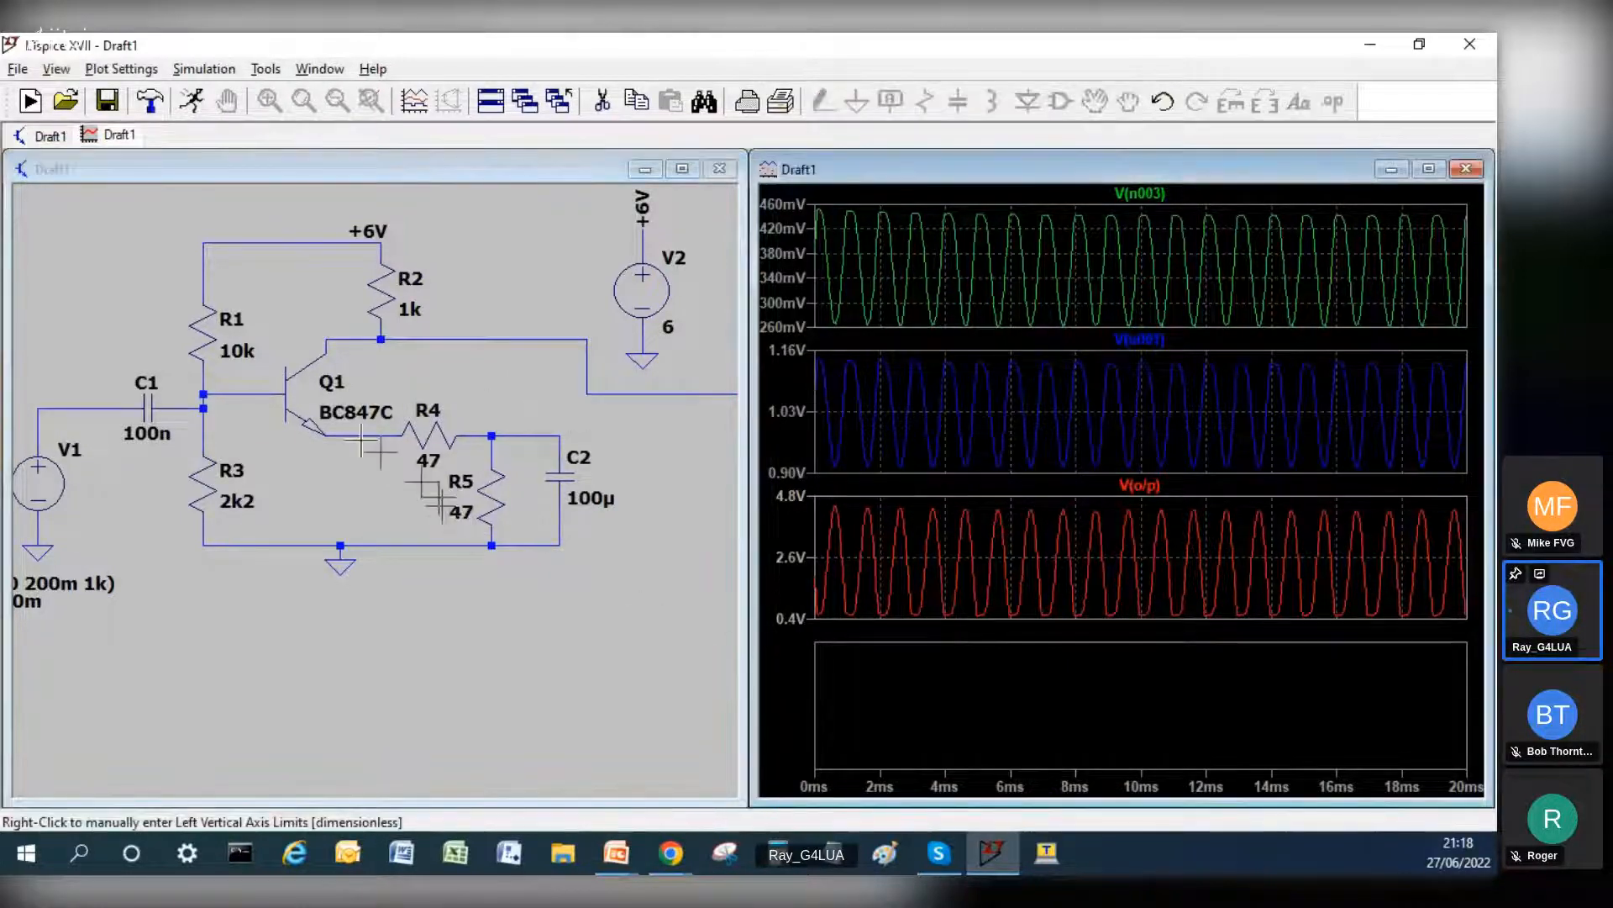
left_click(432, 180)
key("c")
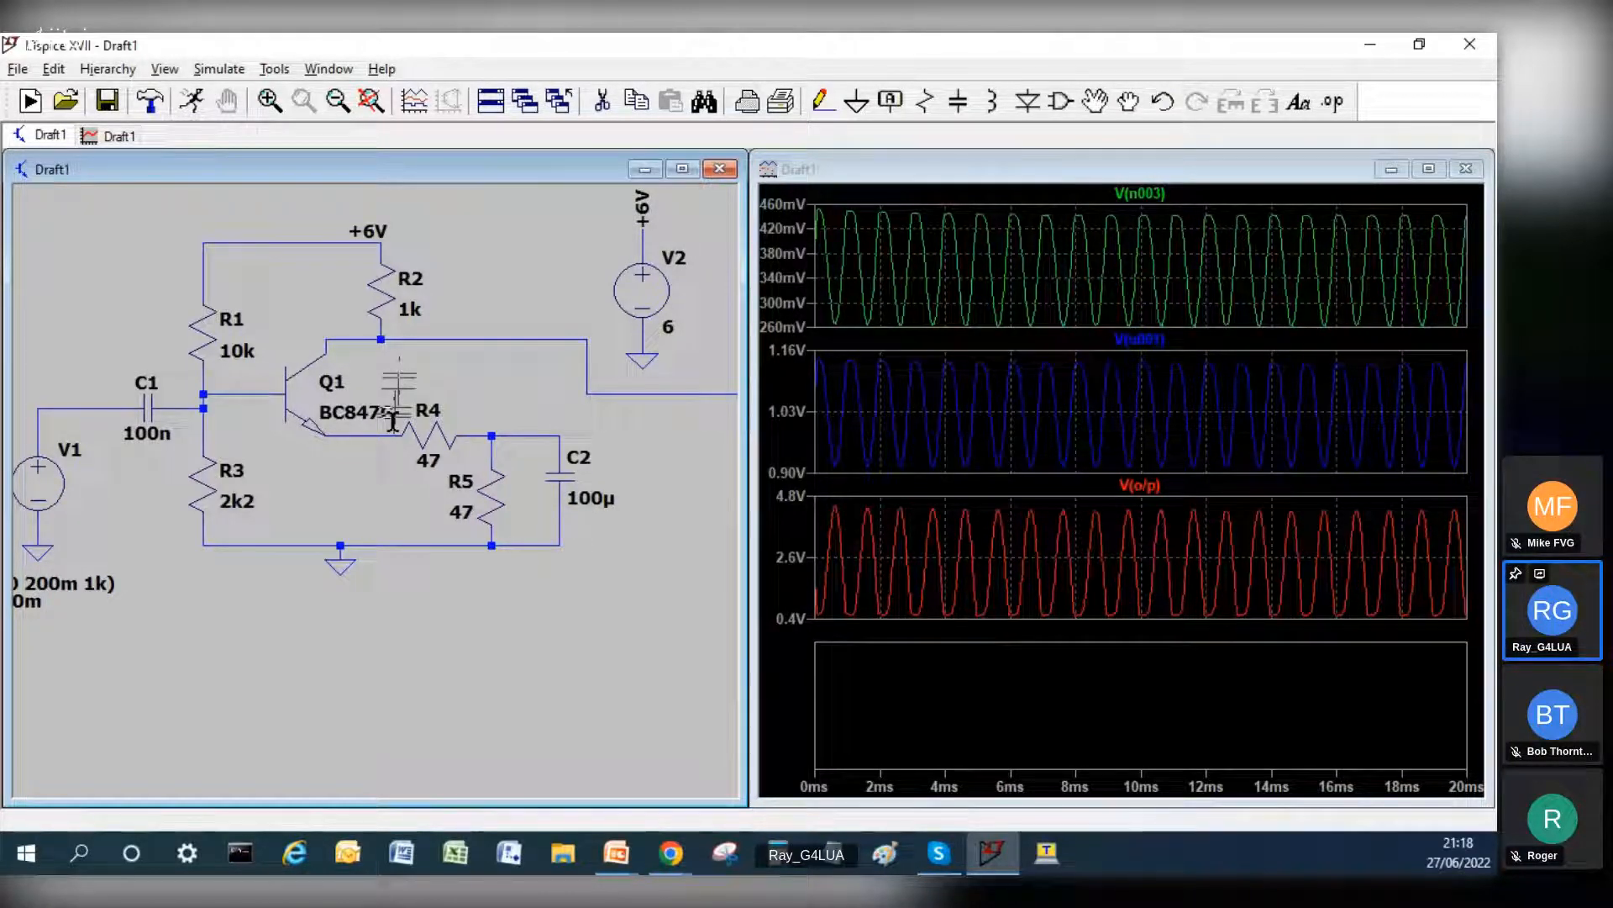
left_click(392, 433)
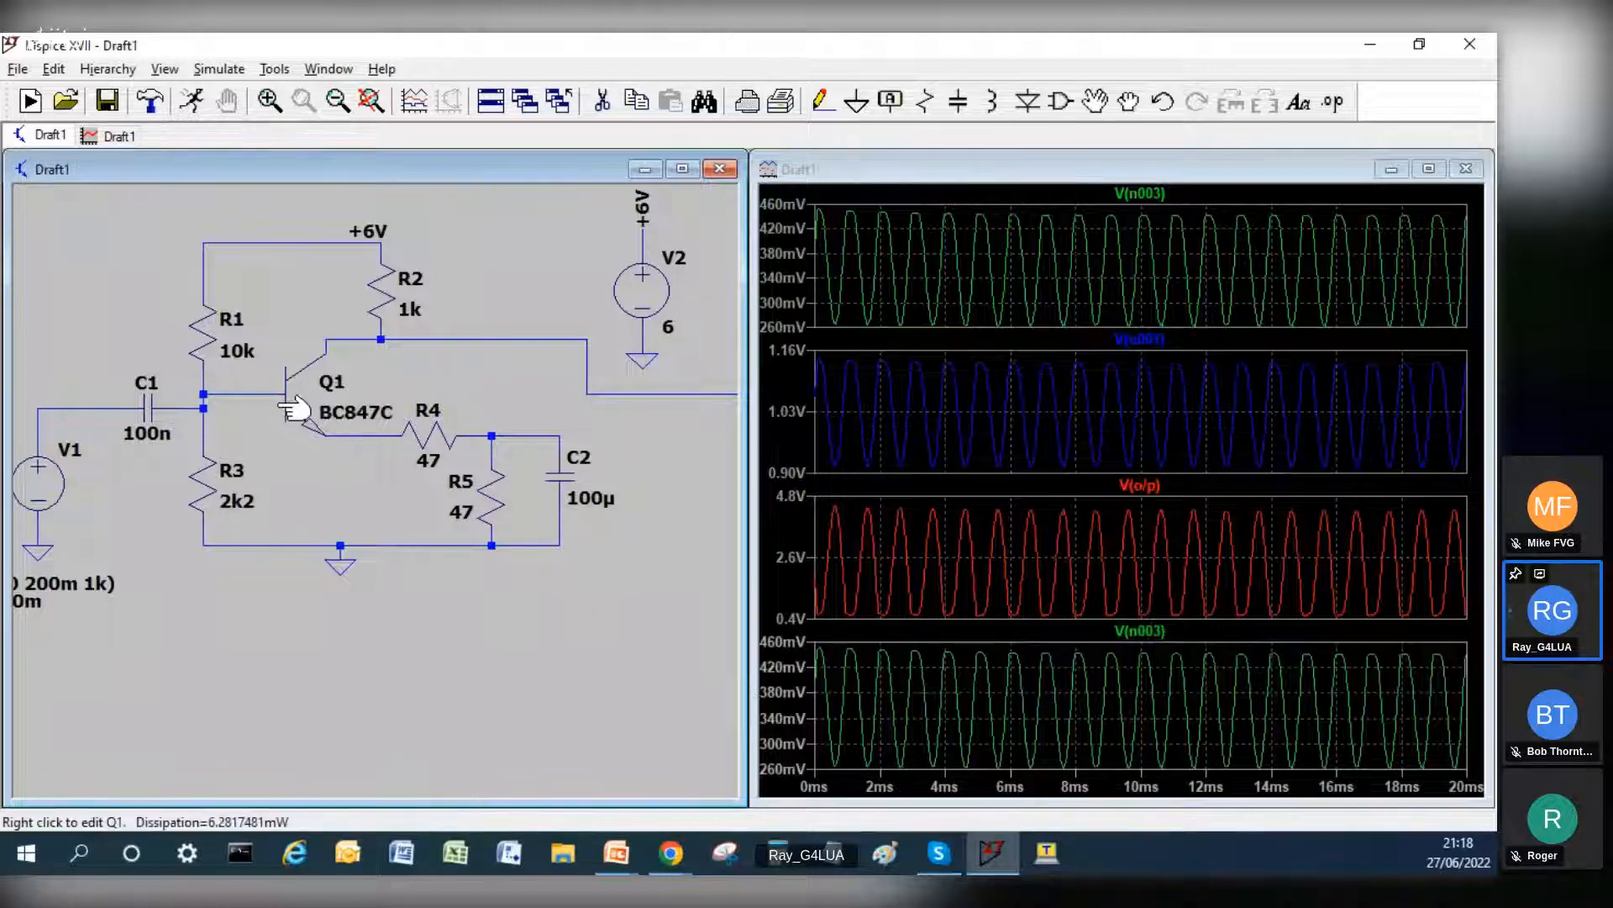
Step: Change Q1's model to the NXP BC847A from the transistor library and rerun the simulation
right_click(284, 409)
left_click(784, 410)
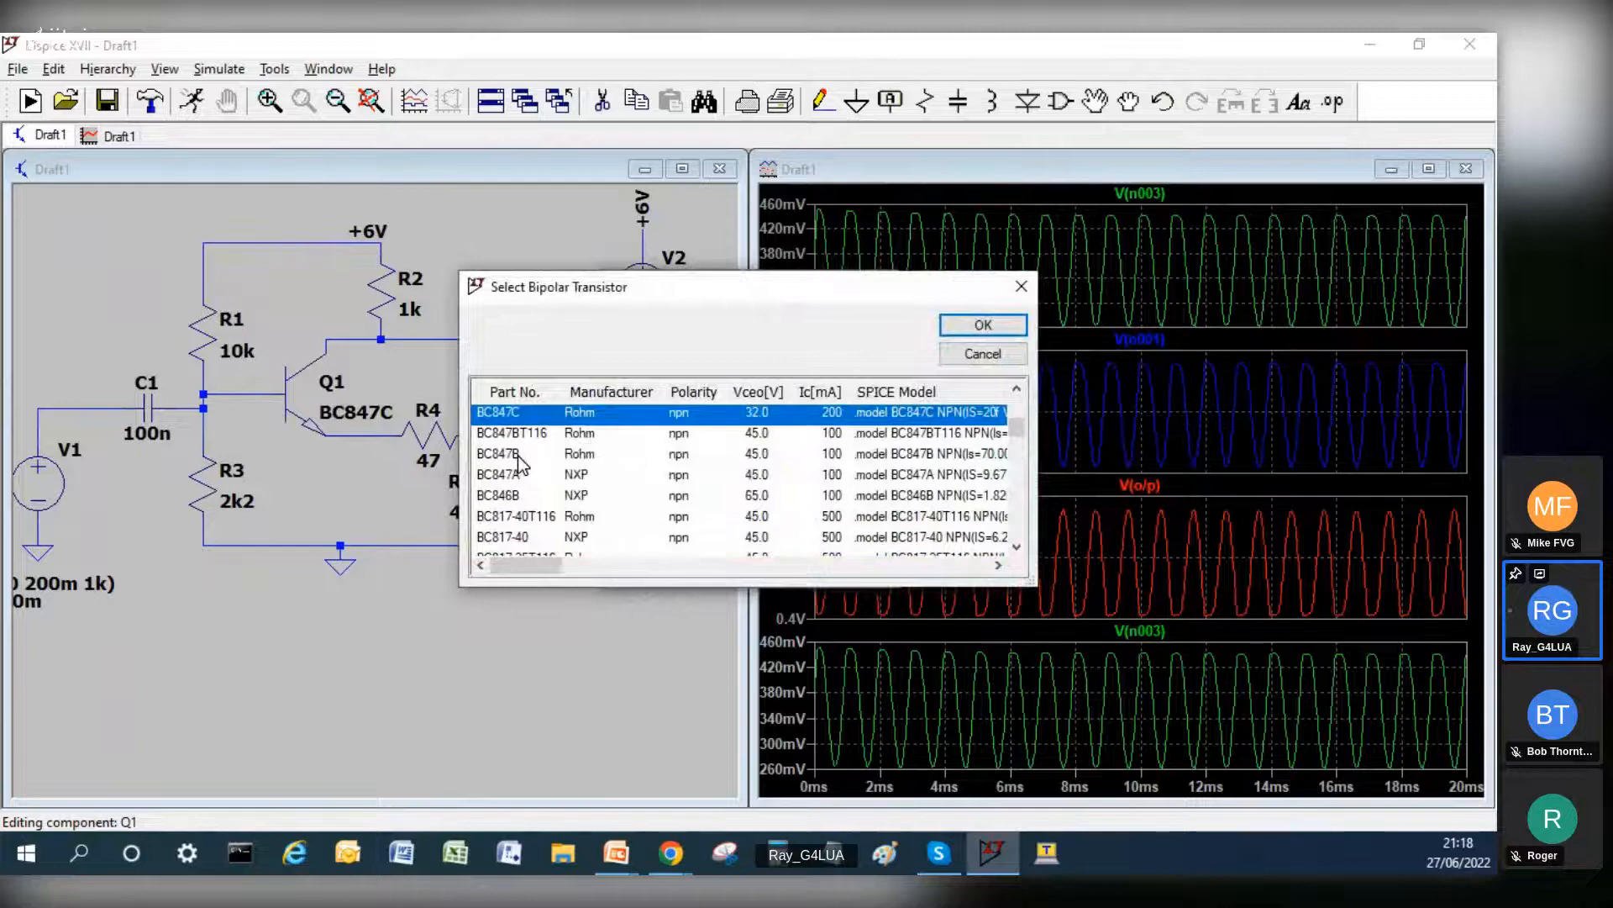
left_click(500, 475)
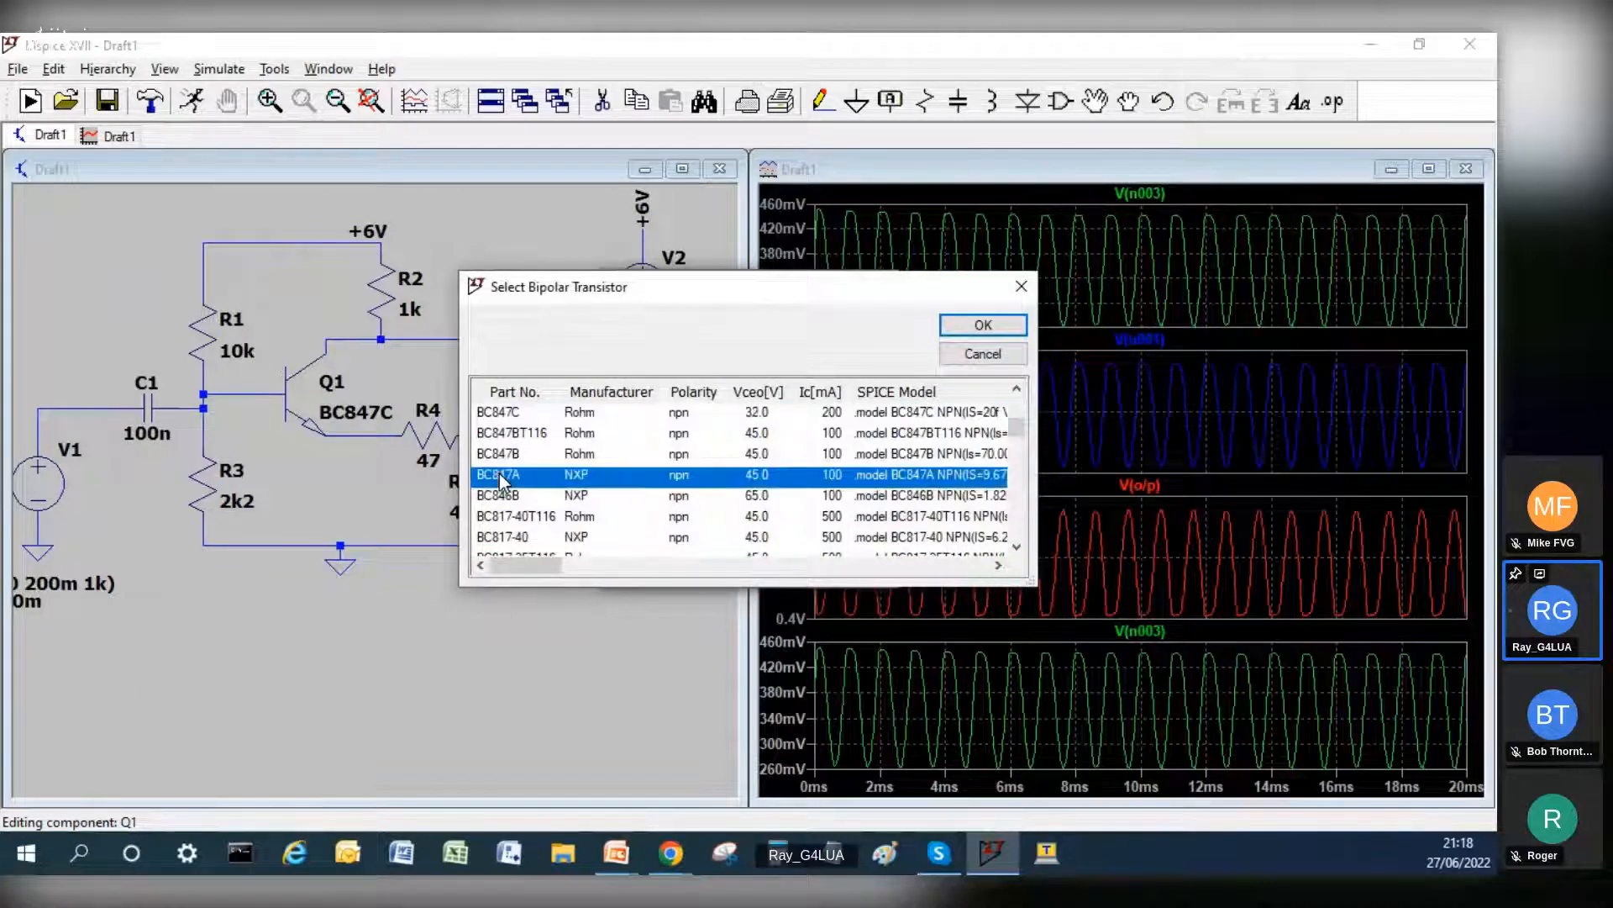
left_click(983, 325)
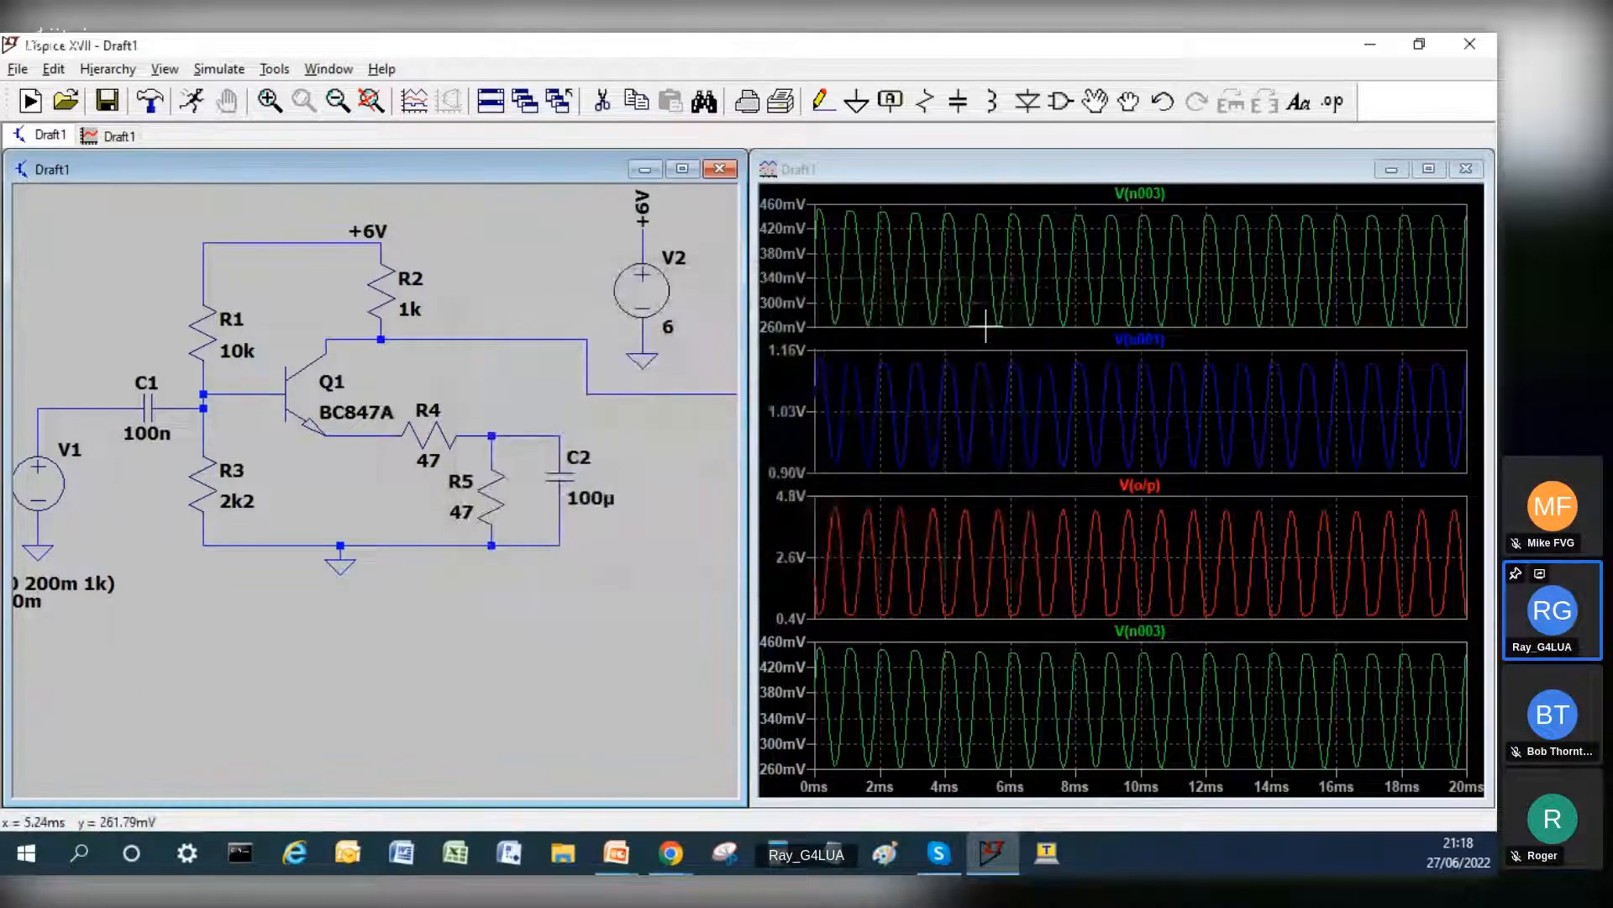
left_click(192, 101)
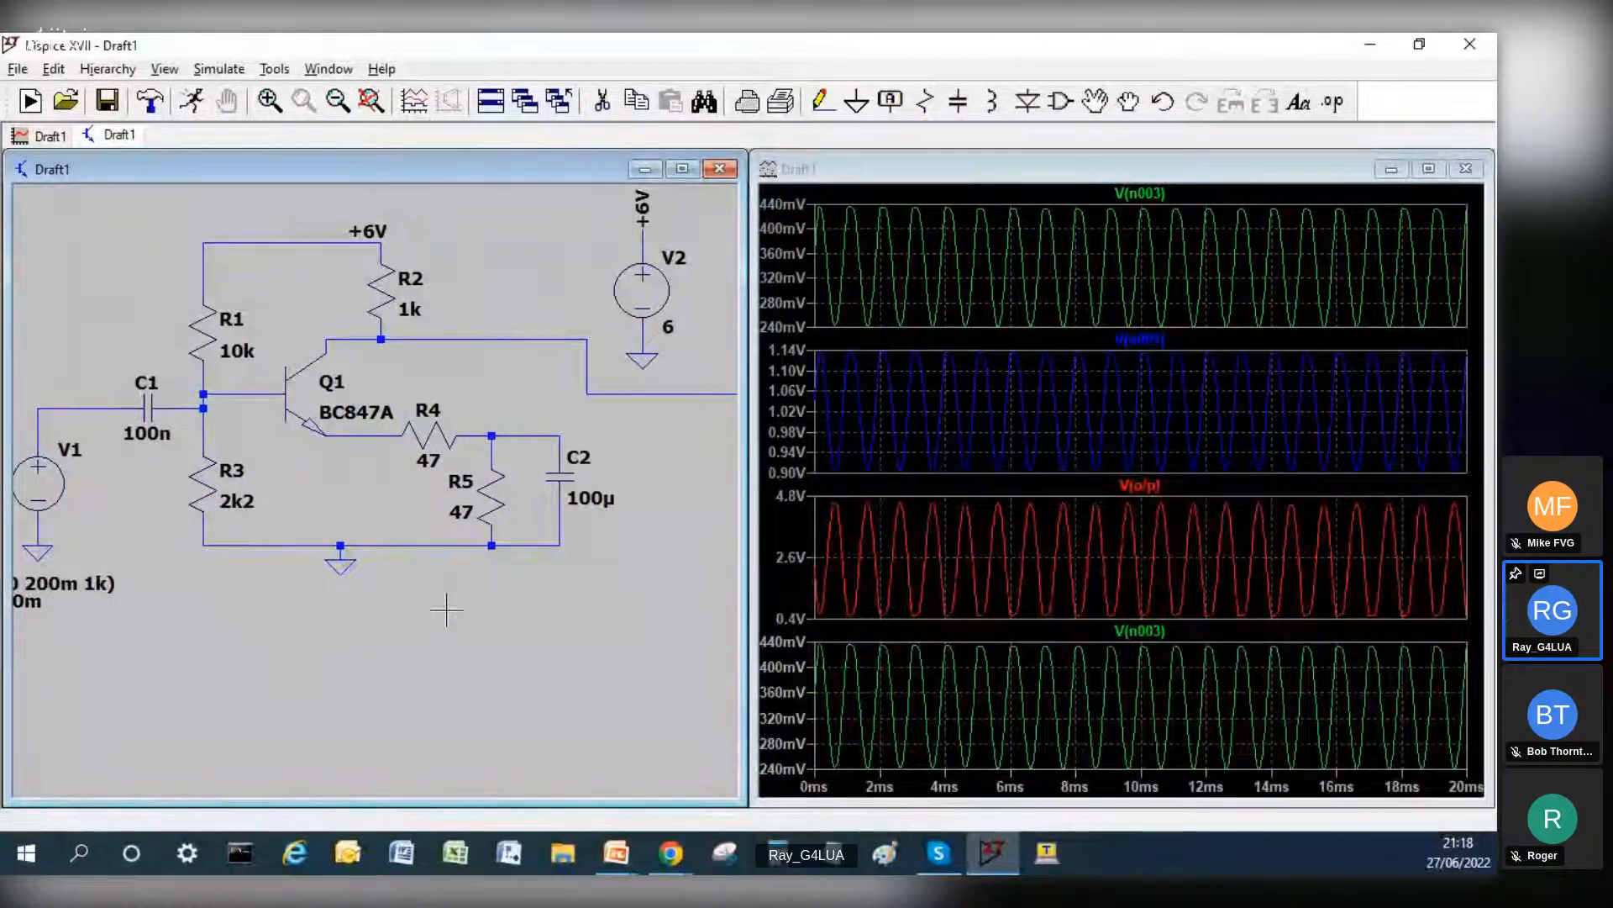
Step: Set the sine amplitude of input source V1 to 150m and rerun the simulation
right_click(40, 481)
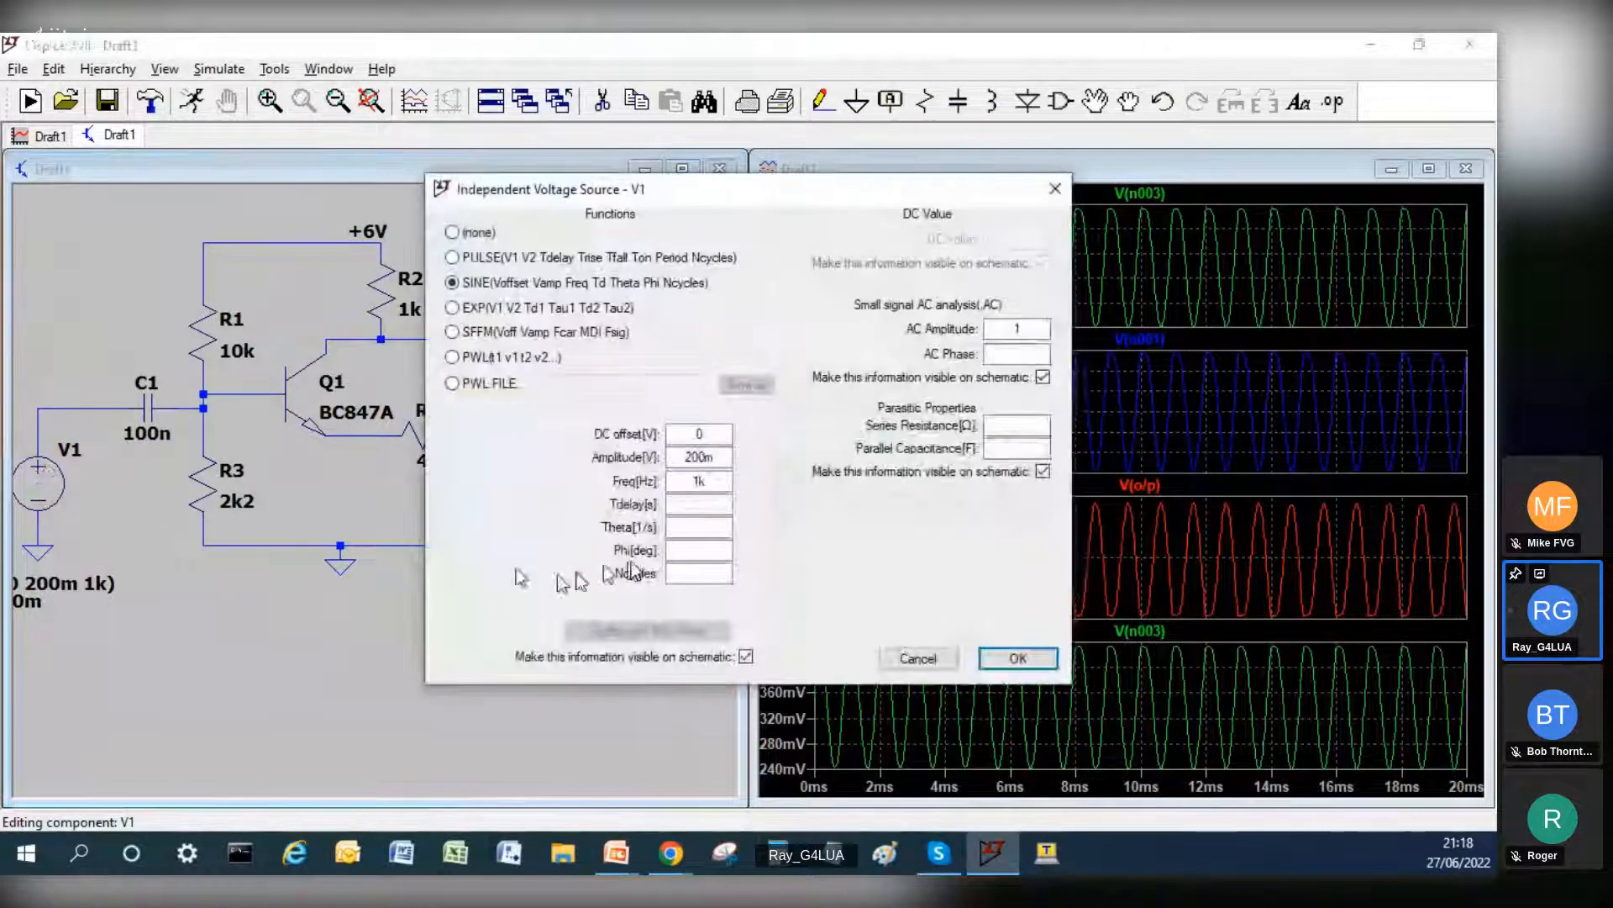
left_click(700, 459)
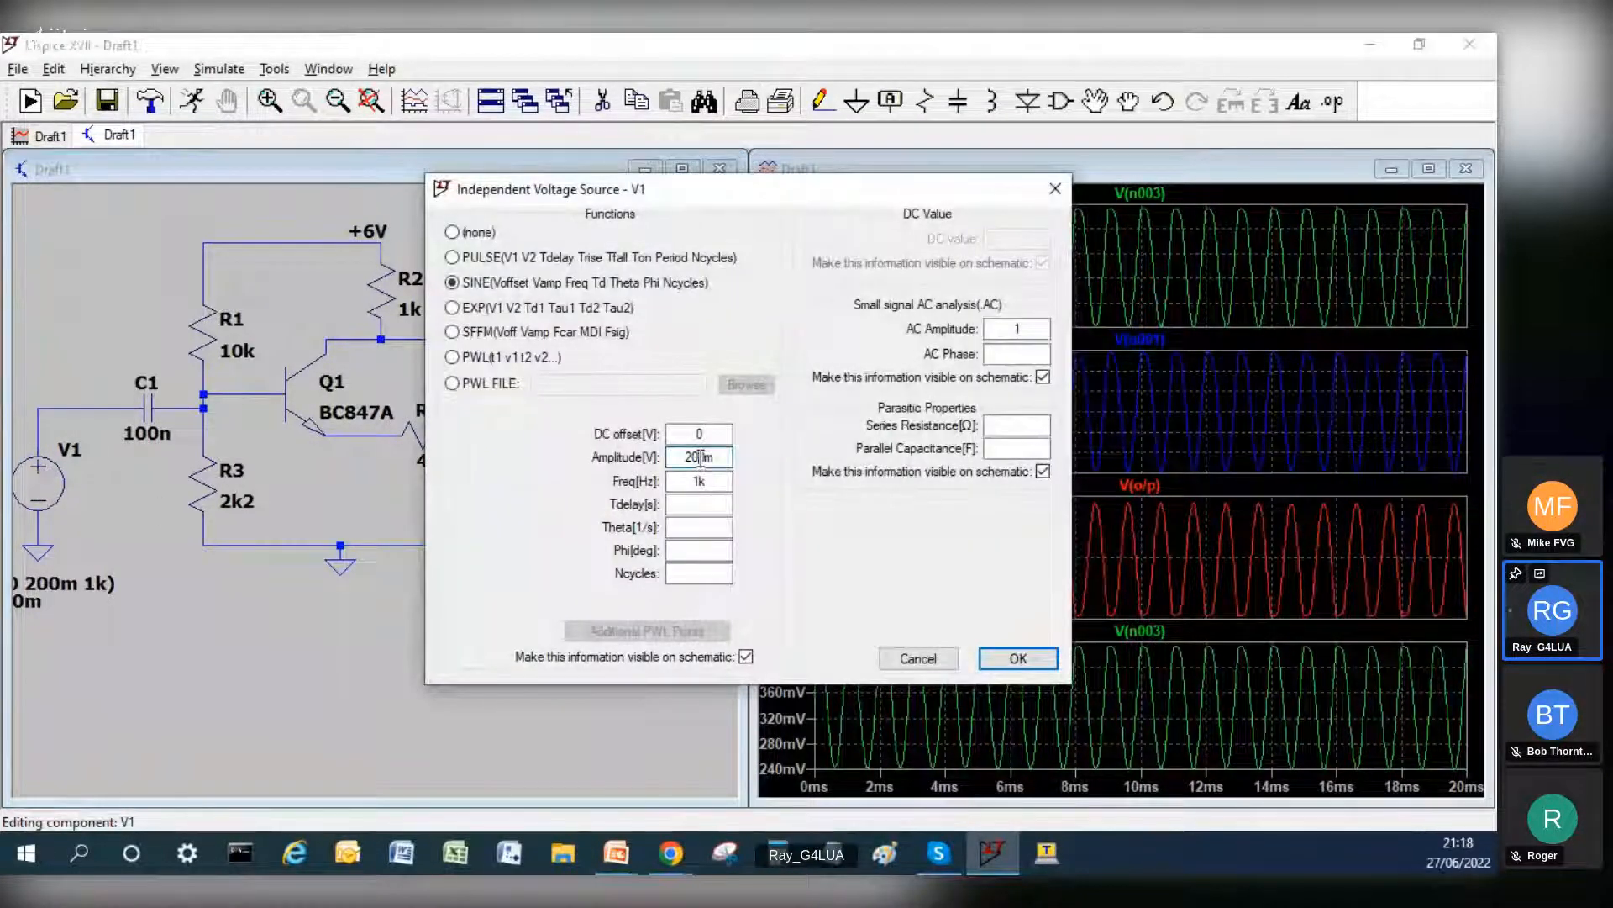
key("BackSpace")
key("BackSpace")
type("1")
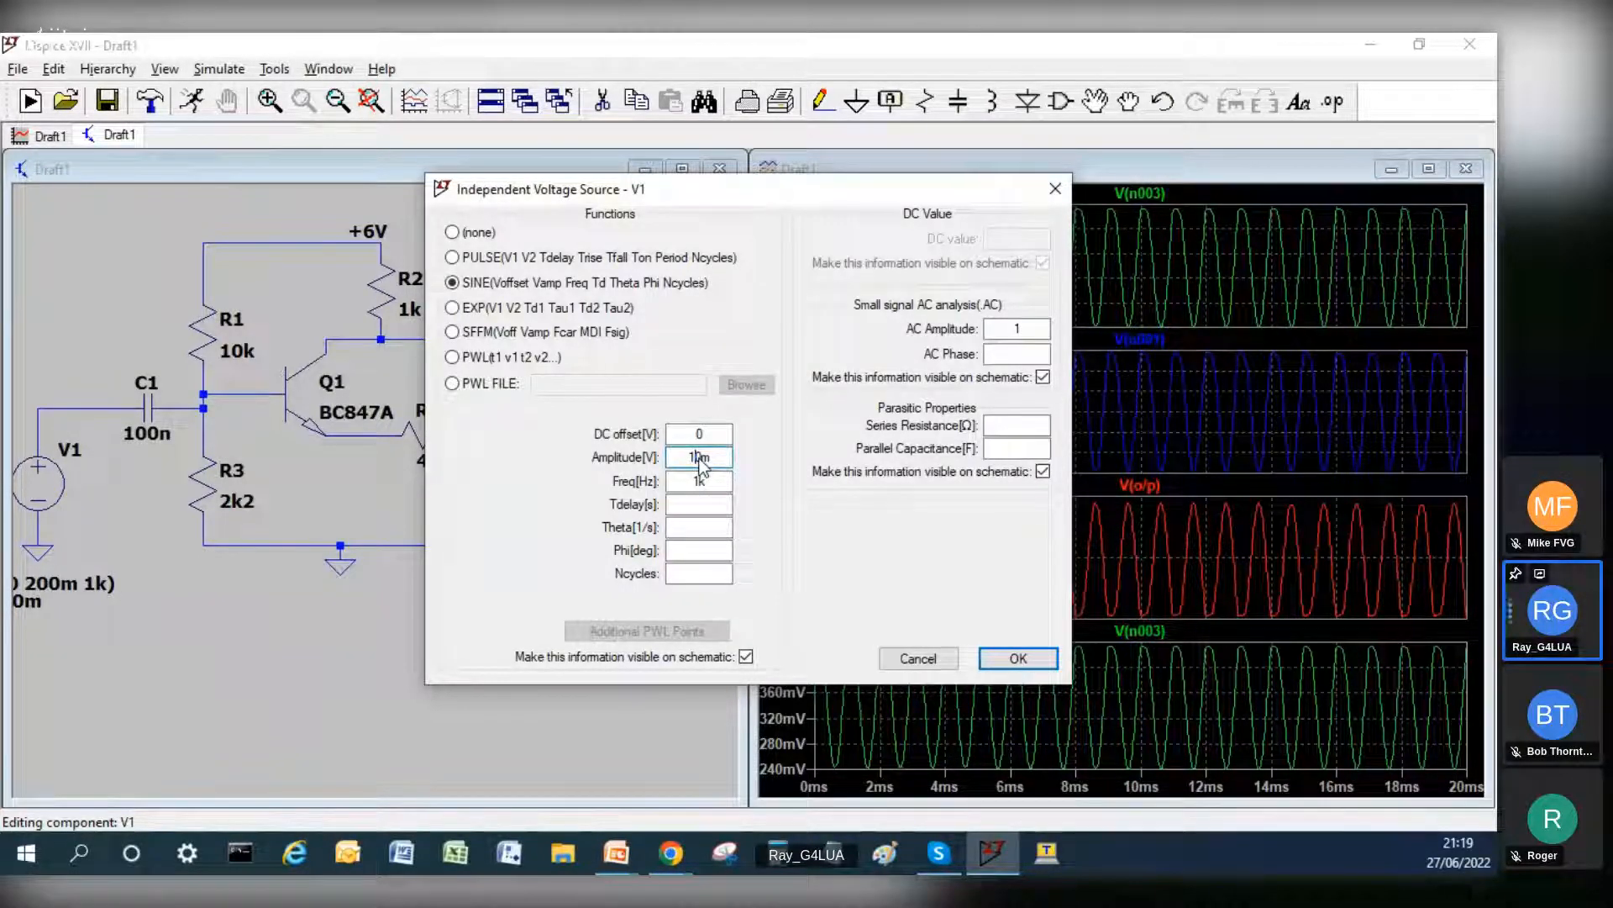
key("Return")
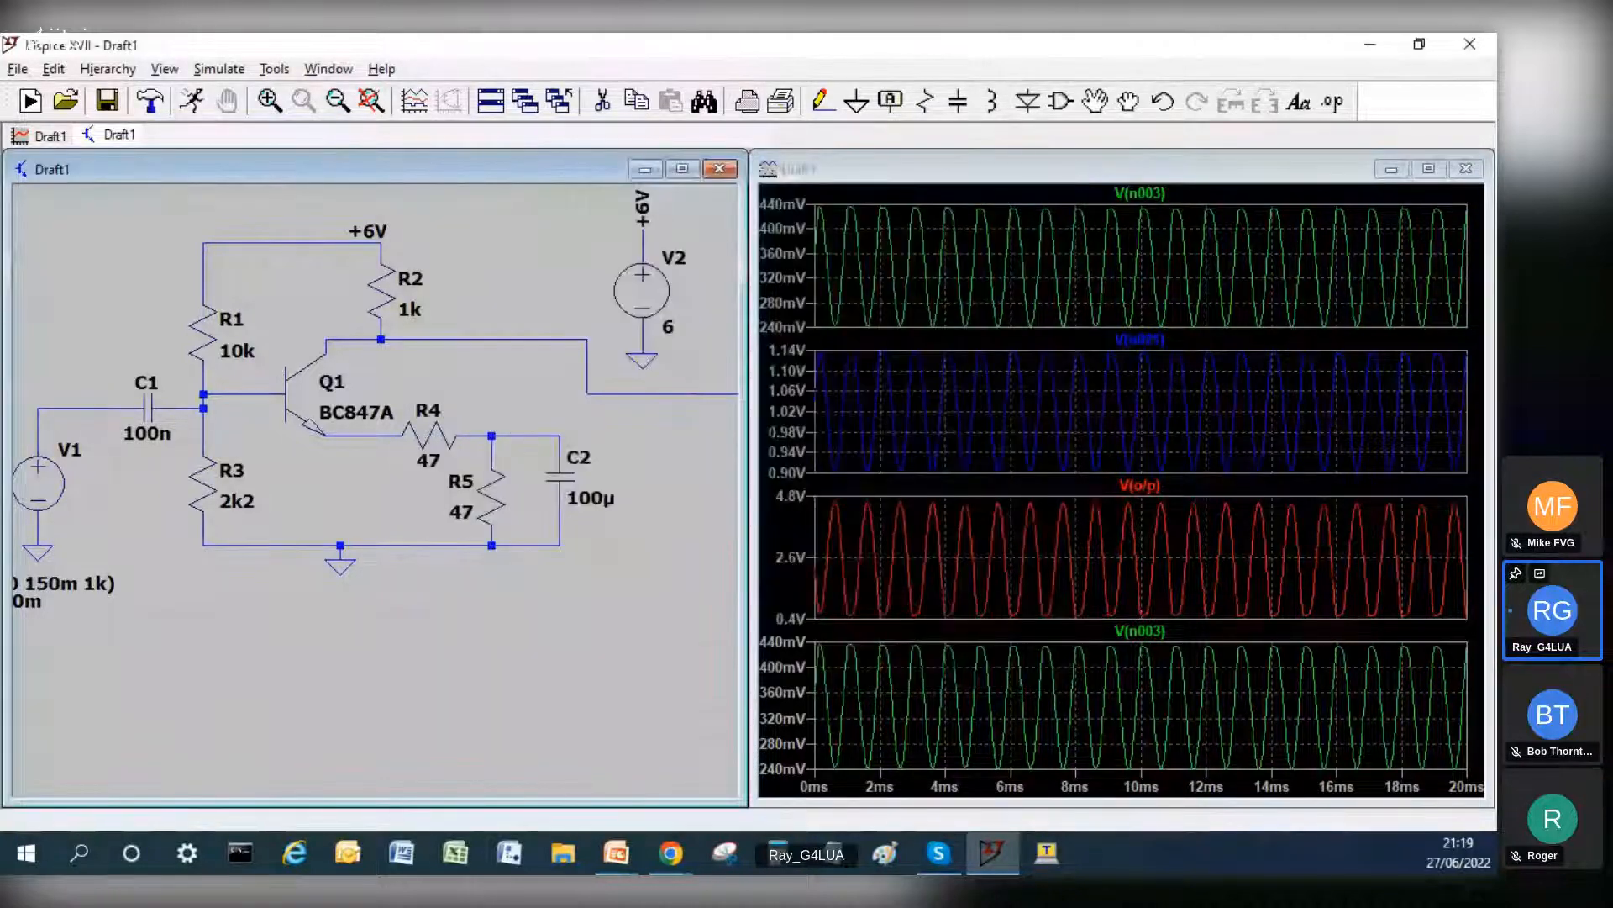
left_click(188, 104)
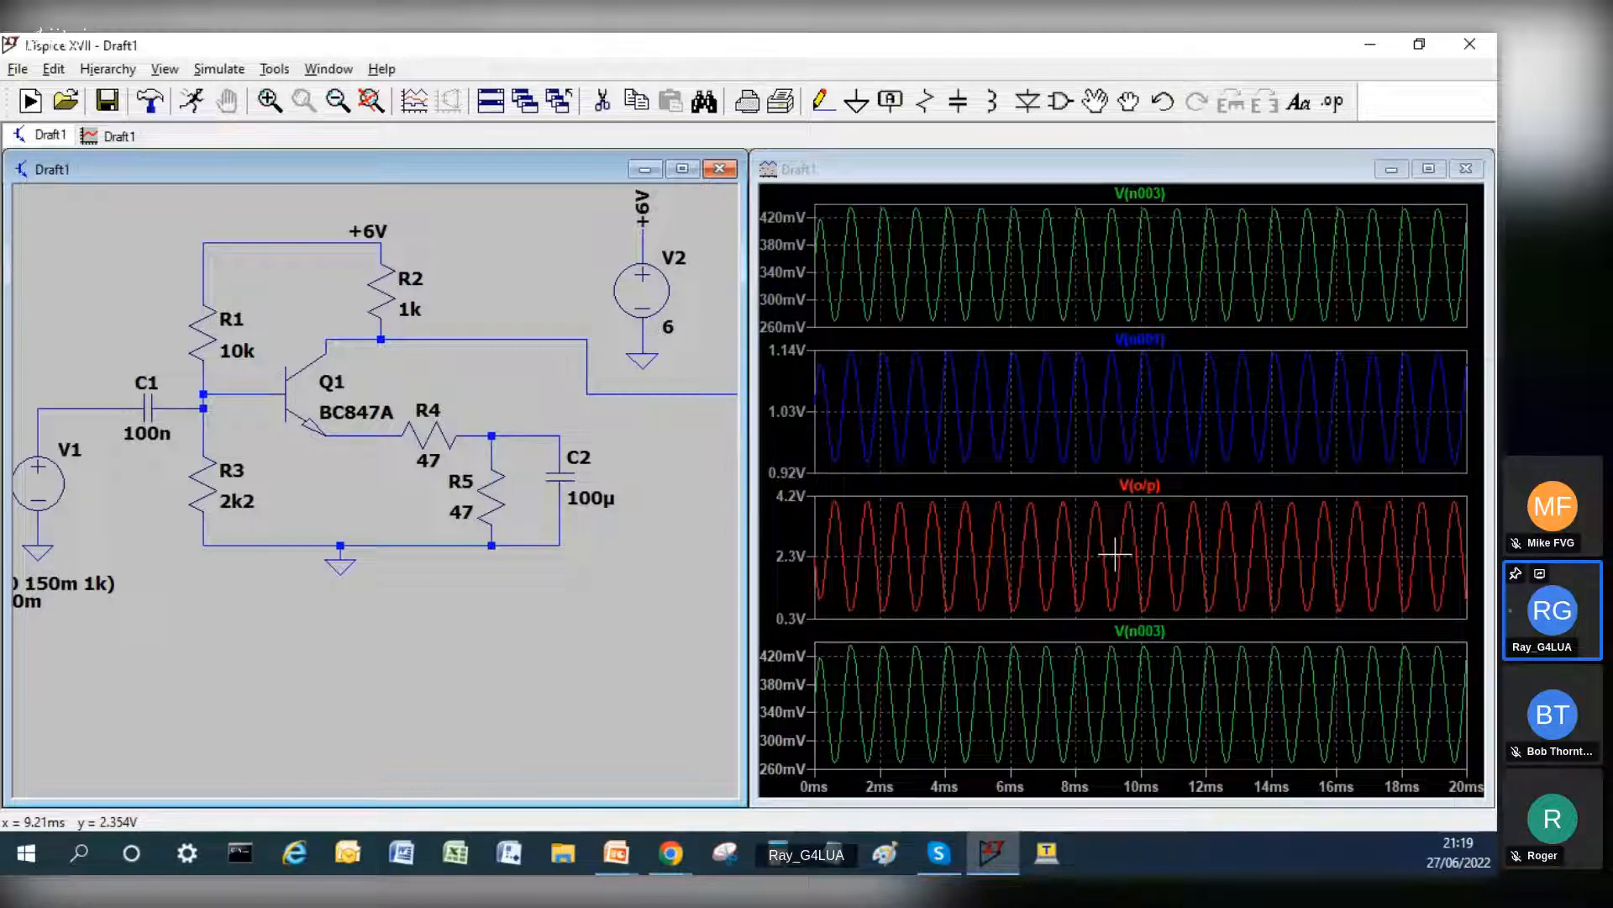
key("c")
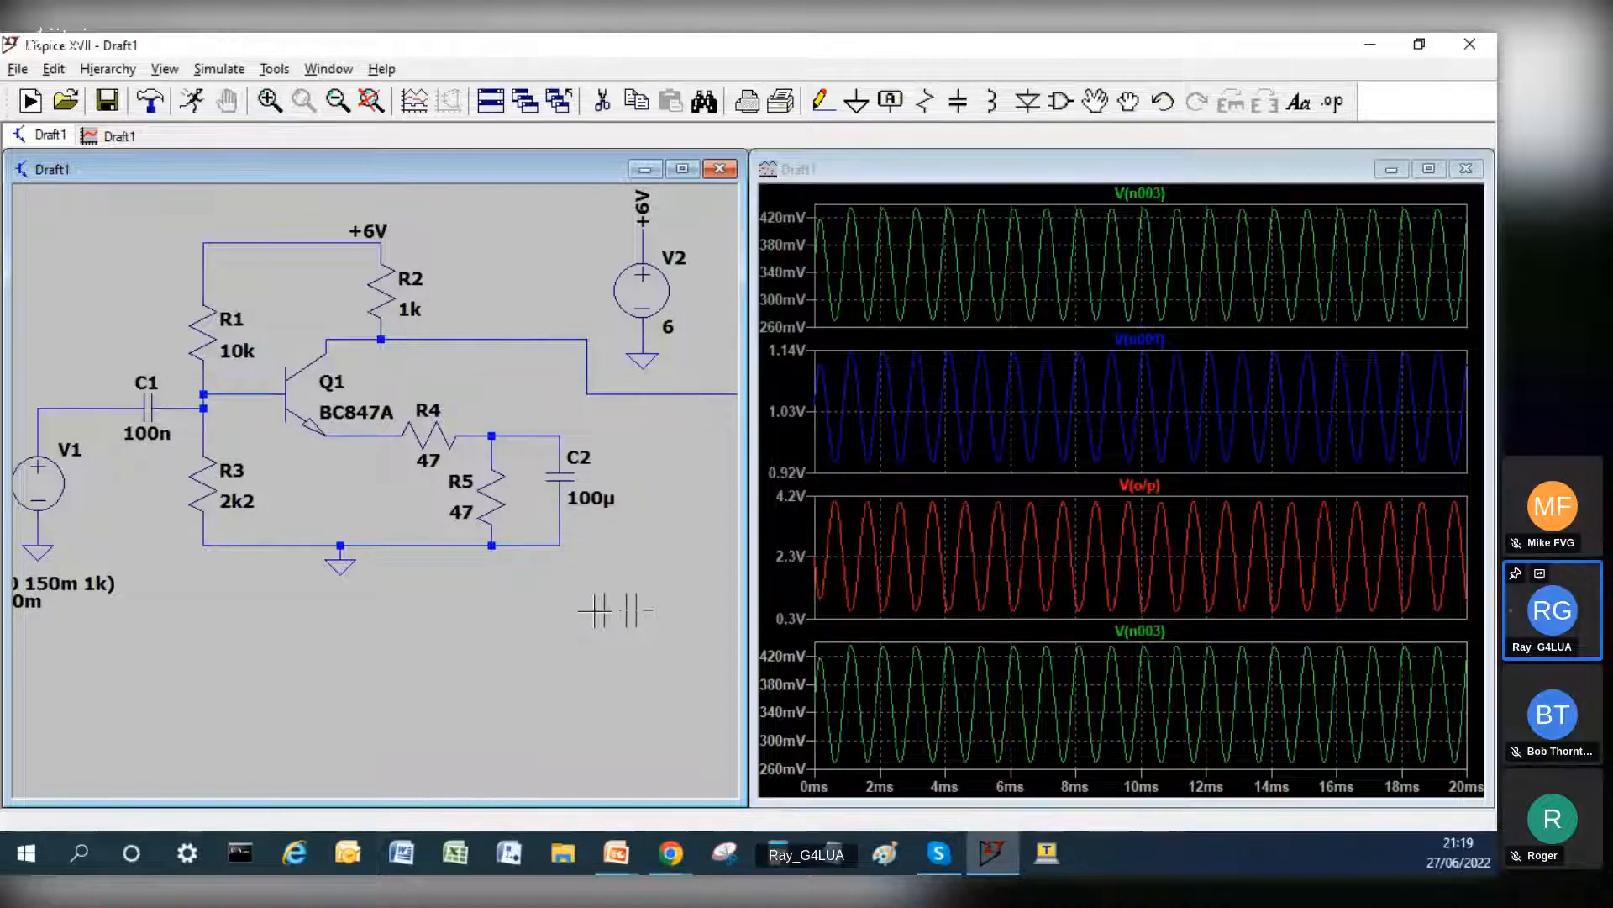
key("Escape")
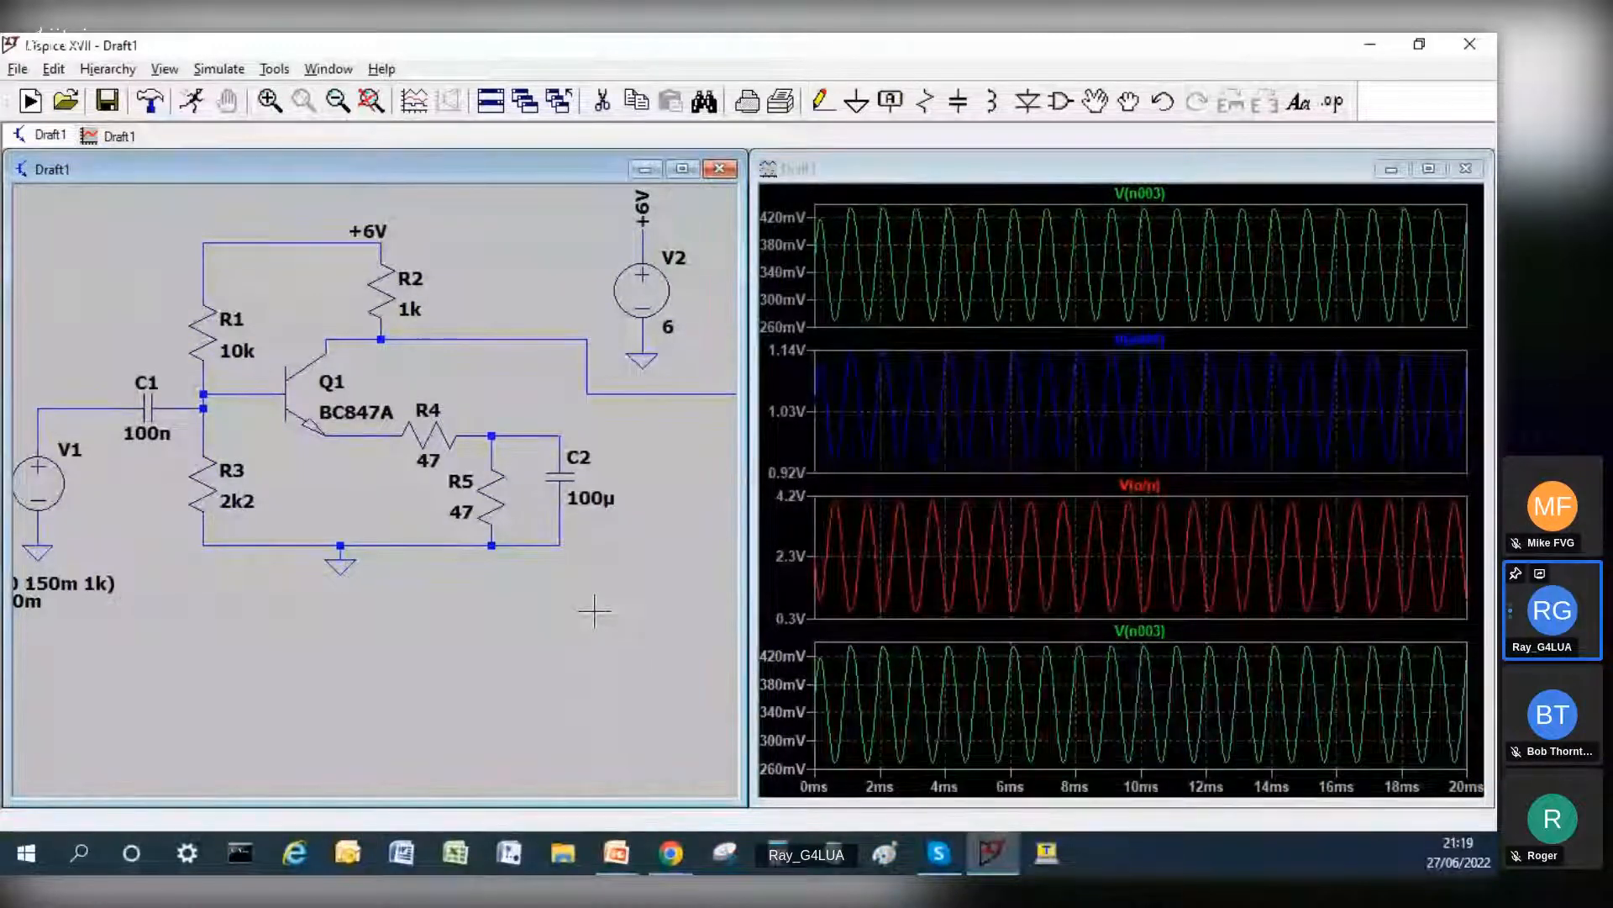
key("c")
scroll(377, 530, "up", 2)
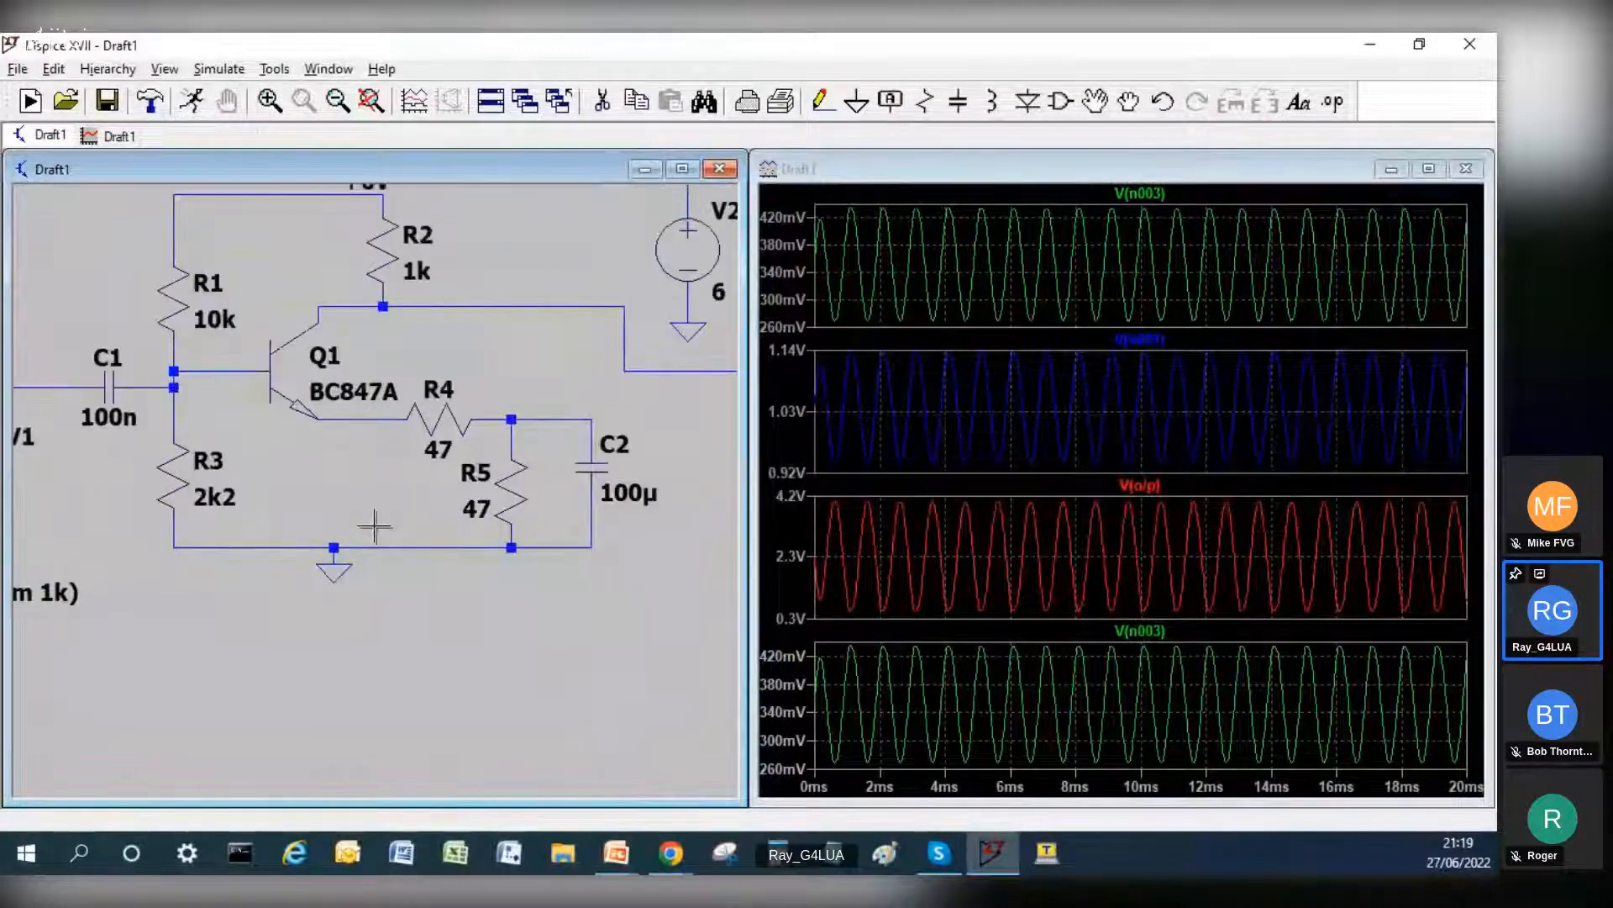
scroll(368, 525, "down", 4)
scroll(365, 524, "down", 1)
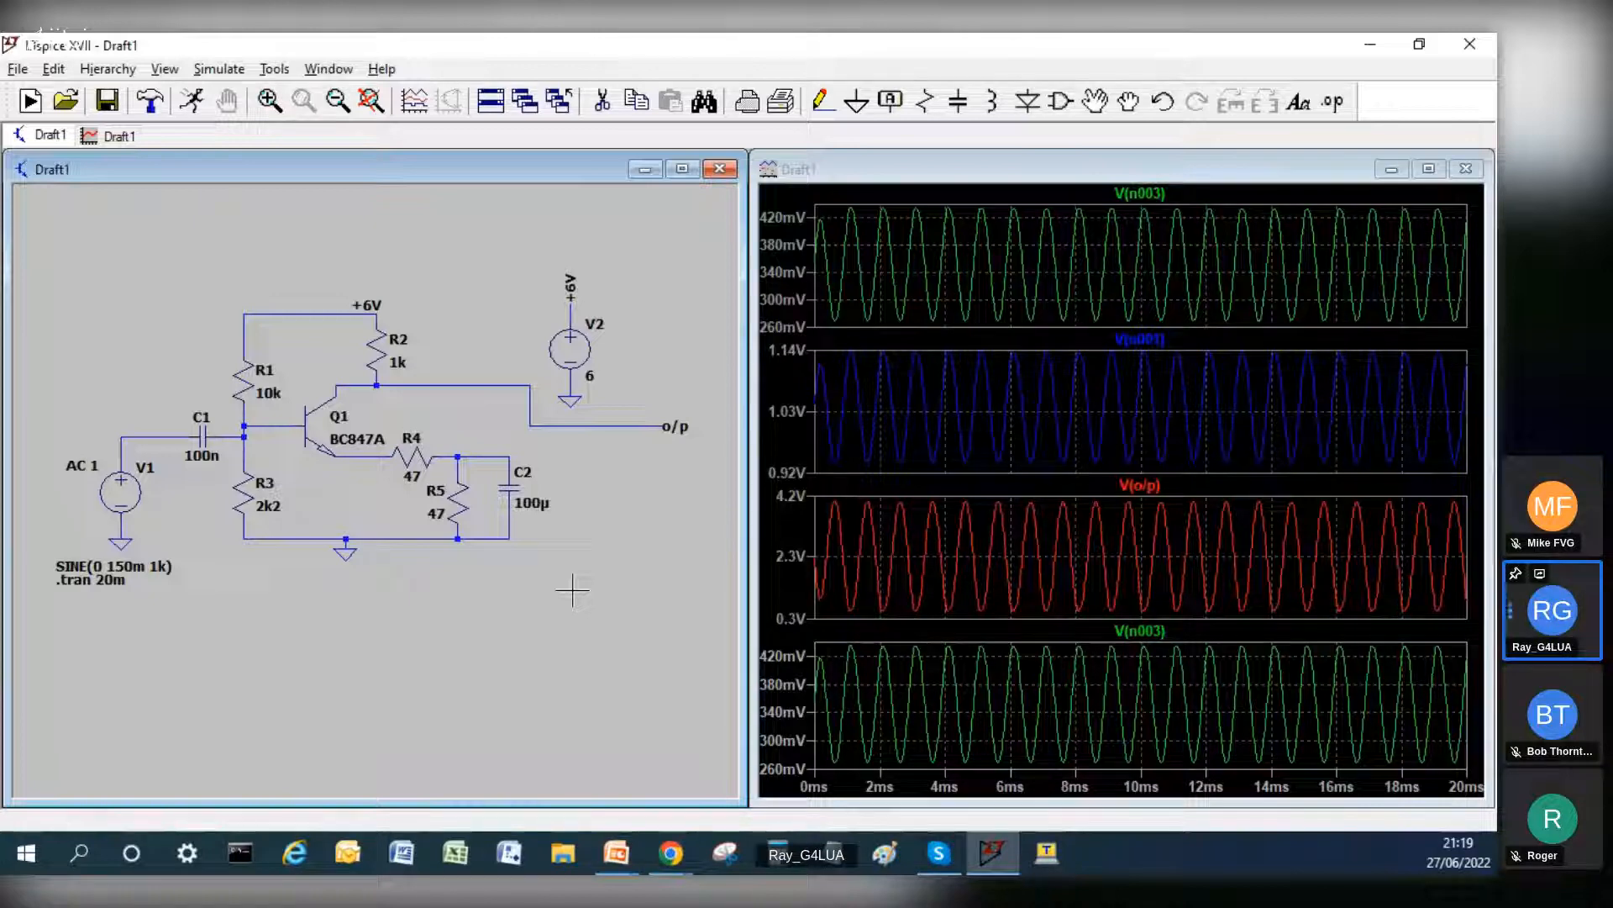
Step: Edit the simulation command and choose a Decade sweep for an AC analysis
left_click(149, 102)
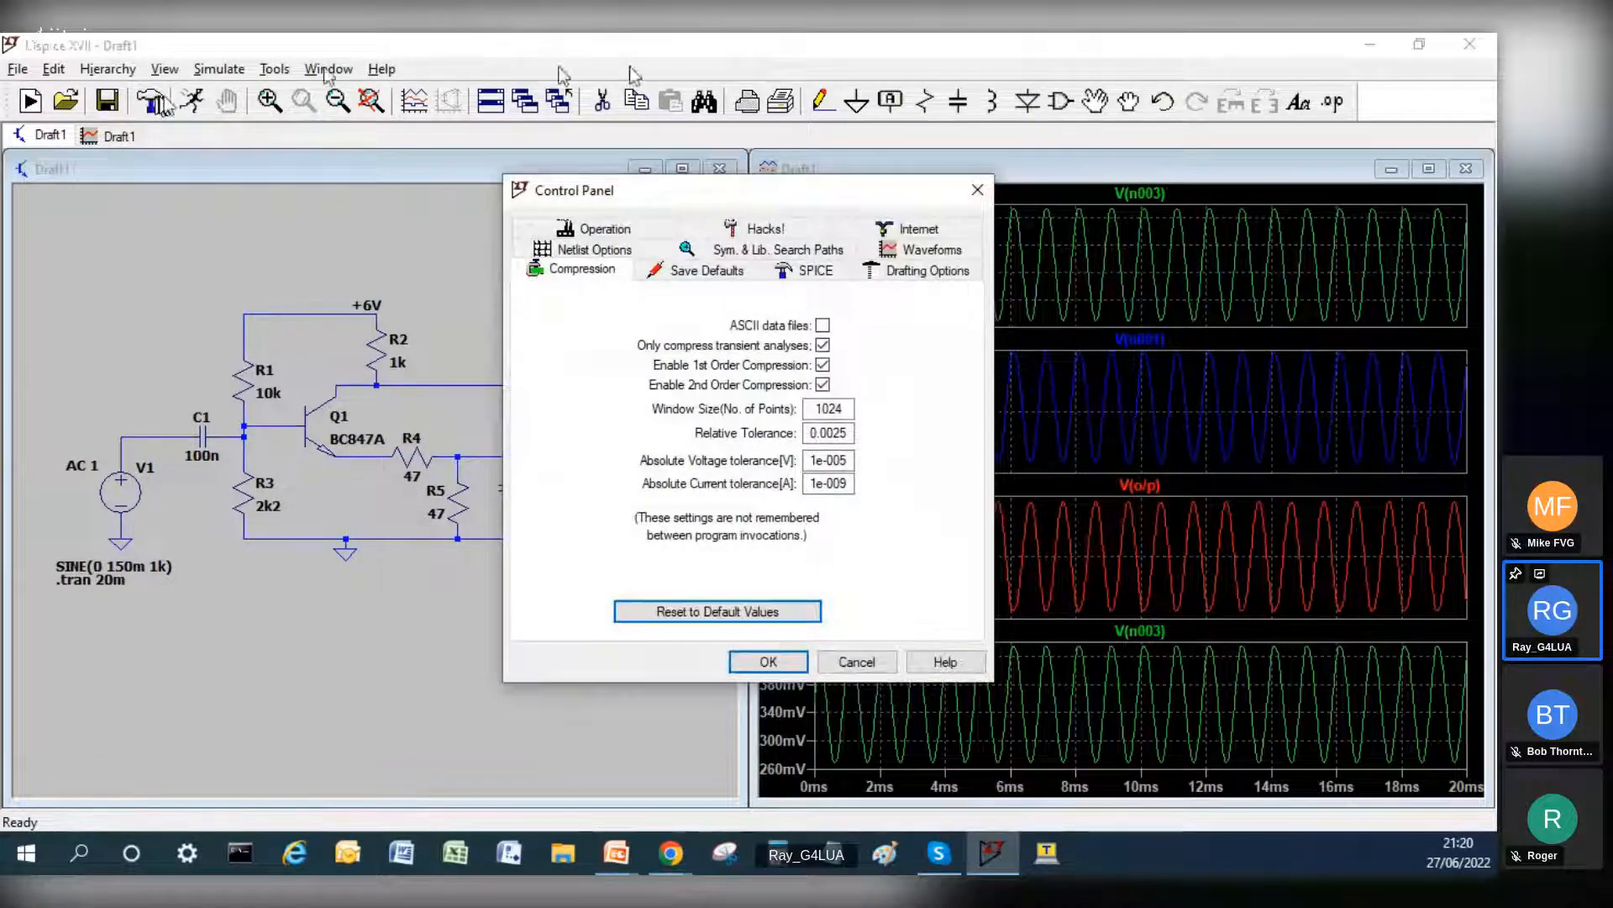
left_click(977, 190)
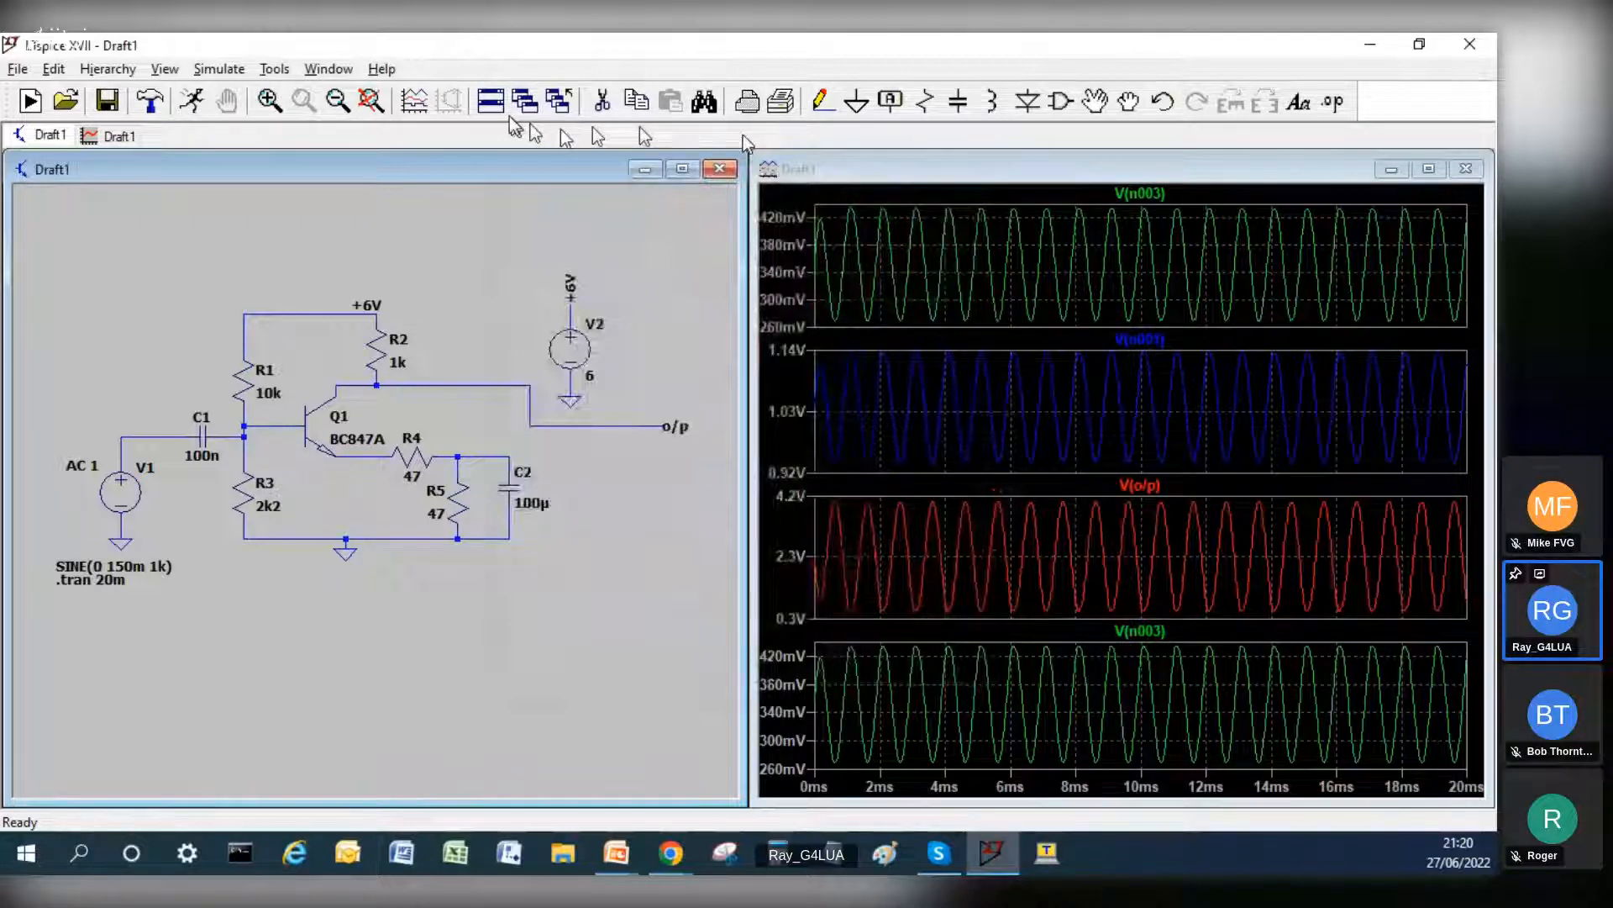
left_click(220, 69)
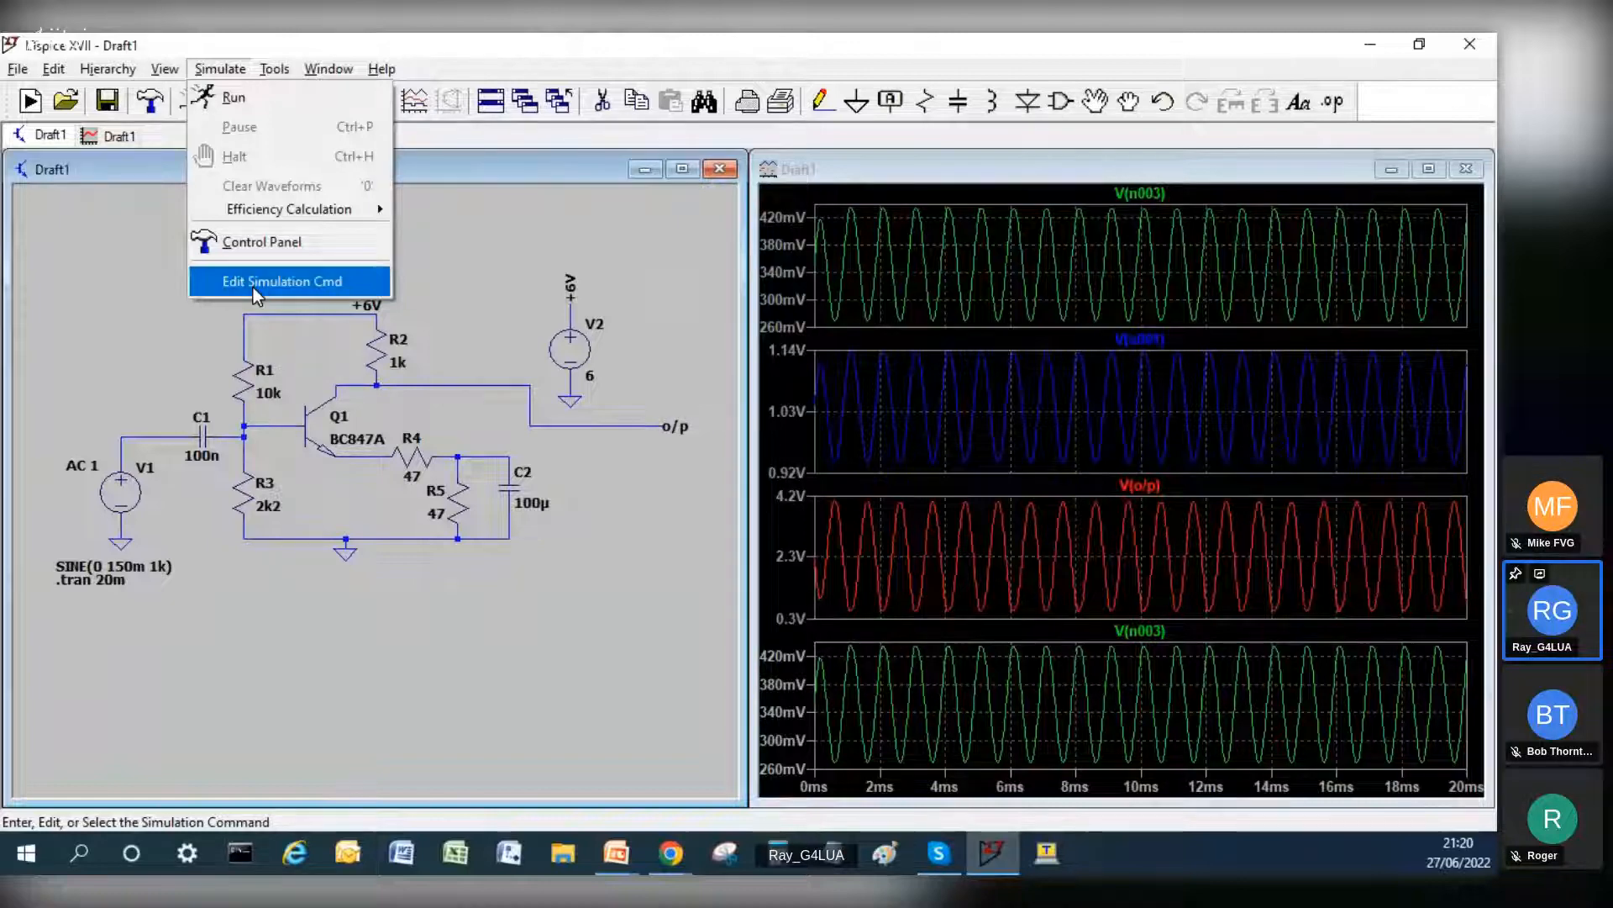
left_click(254, 287)
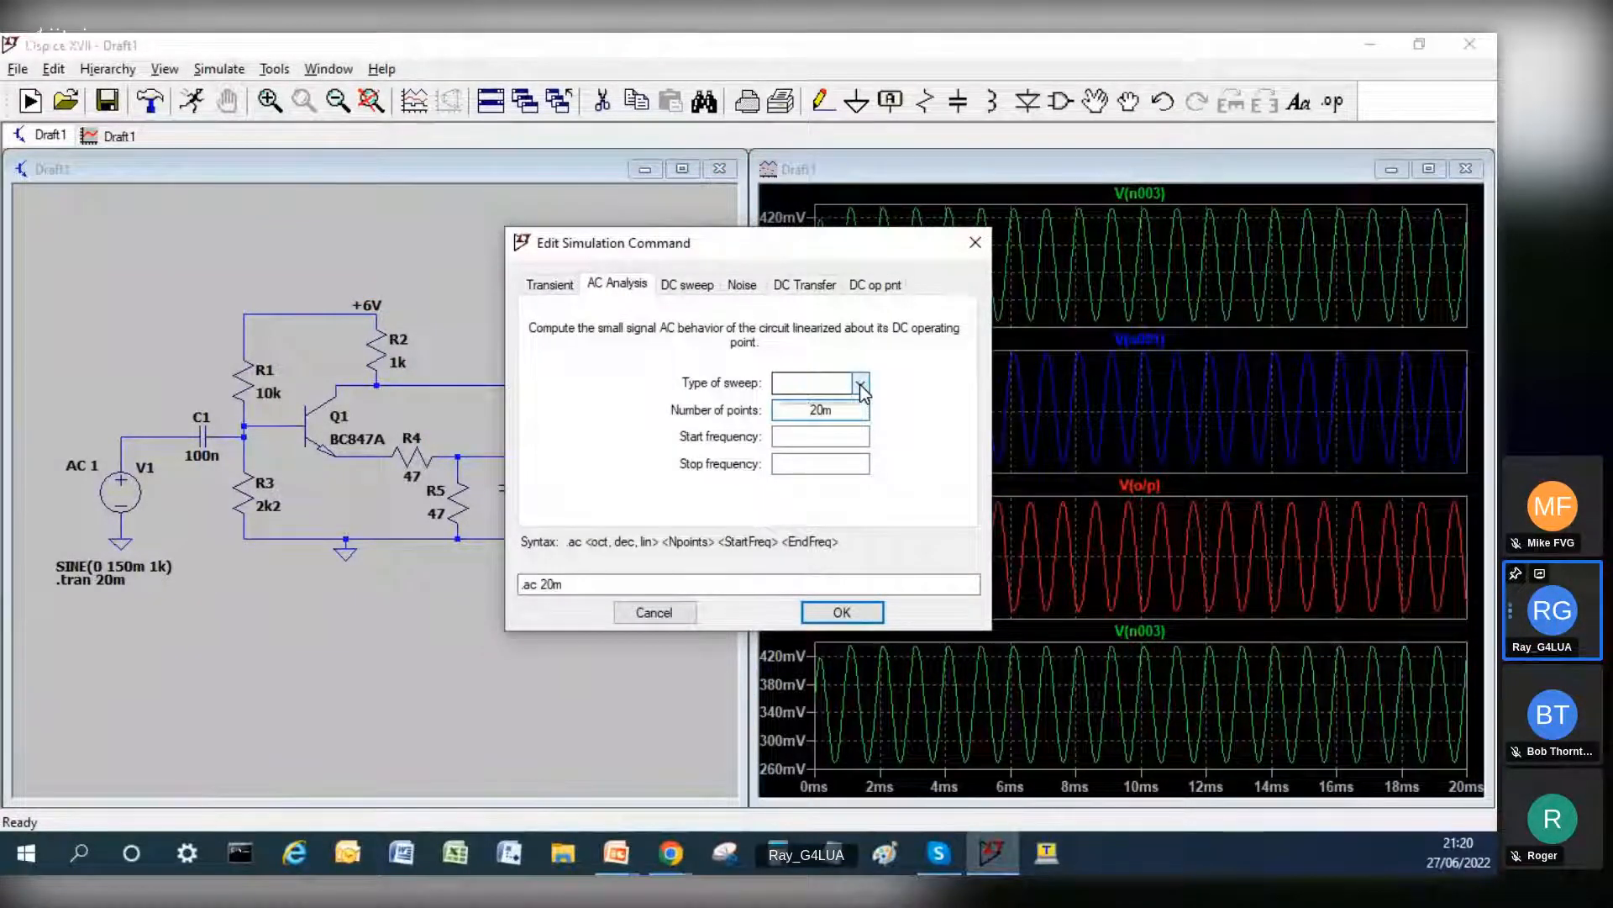
left_click(861, 387)
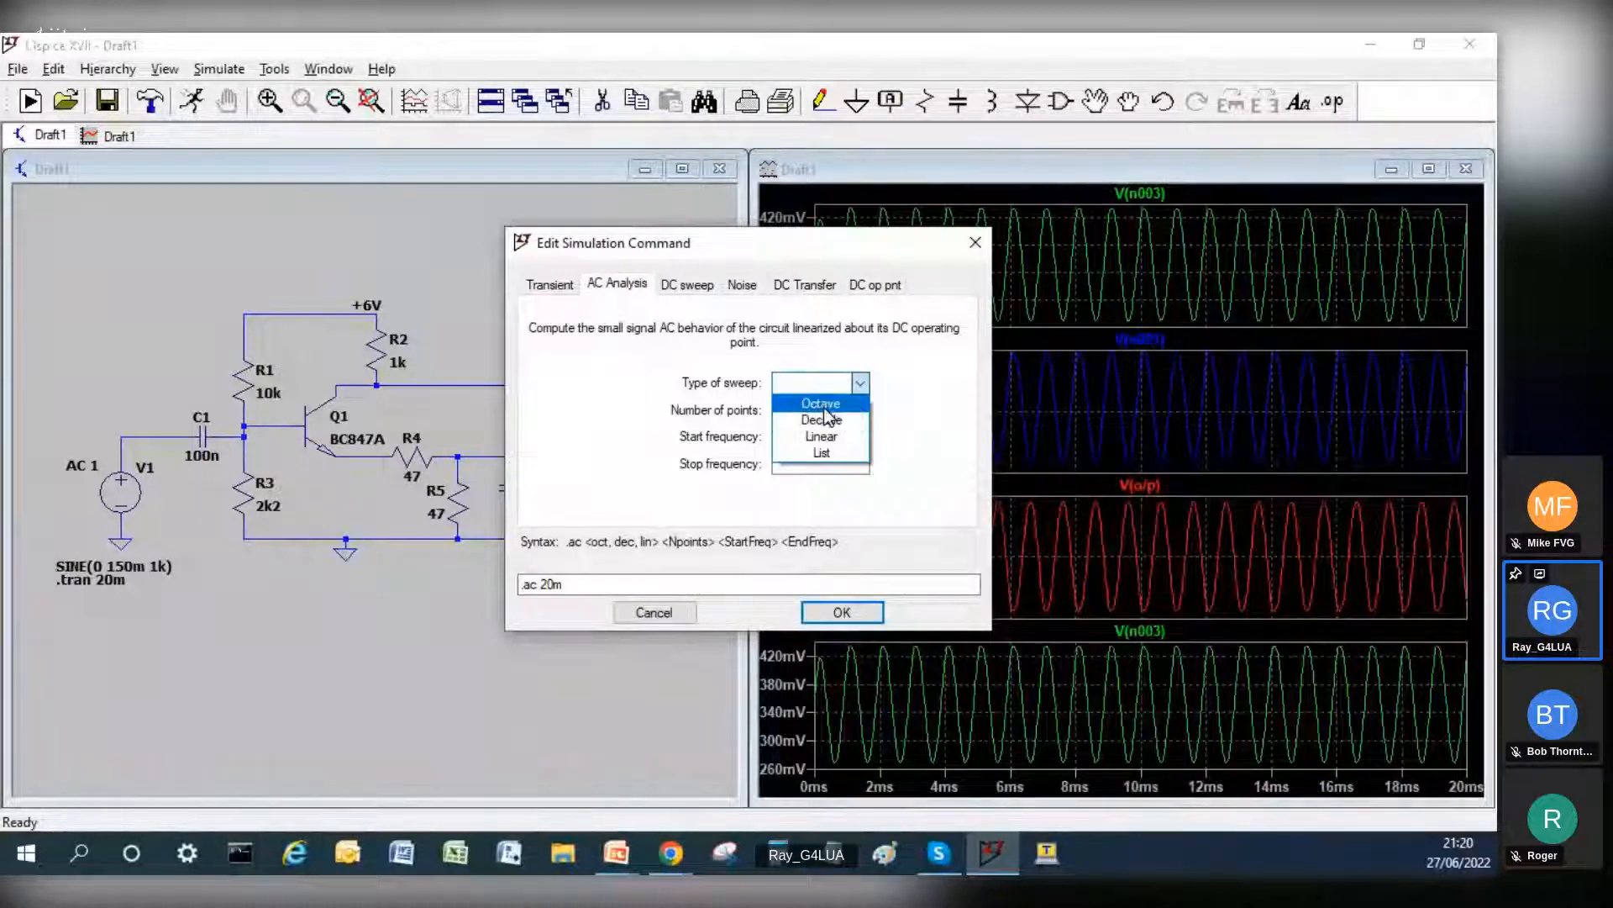
left_click(826, 420)
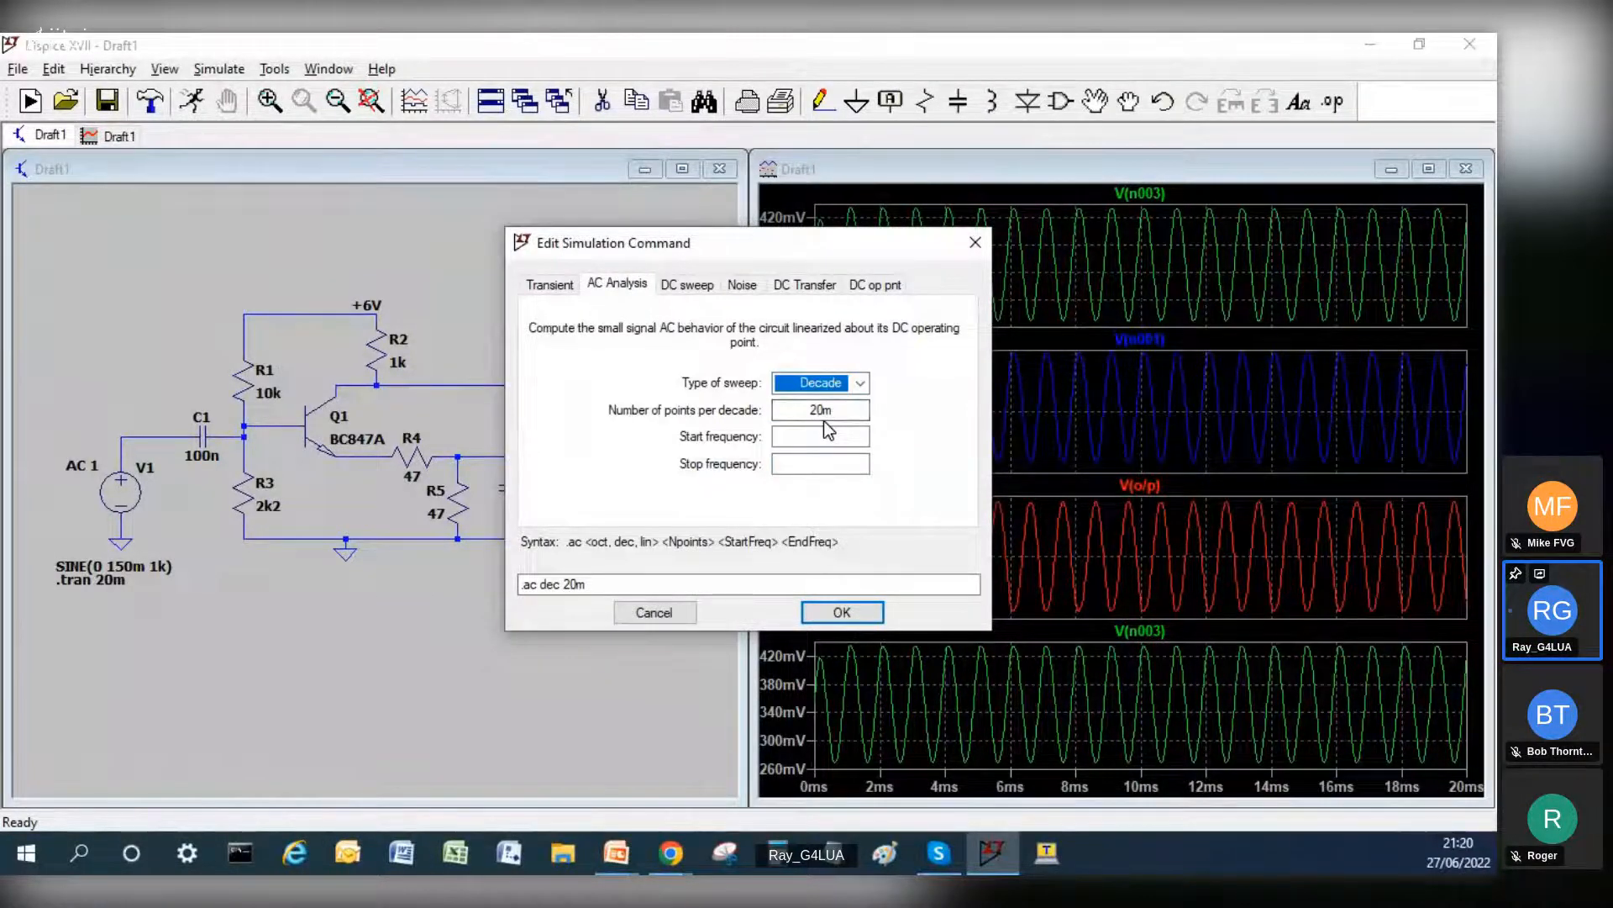
Step: Set 101 points per decade from 10 to 100k and place the AC directive below the transient directive
left_click_drag(845, 409, 808, 409)
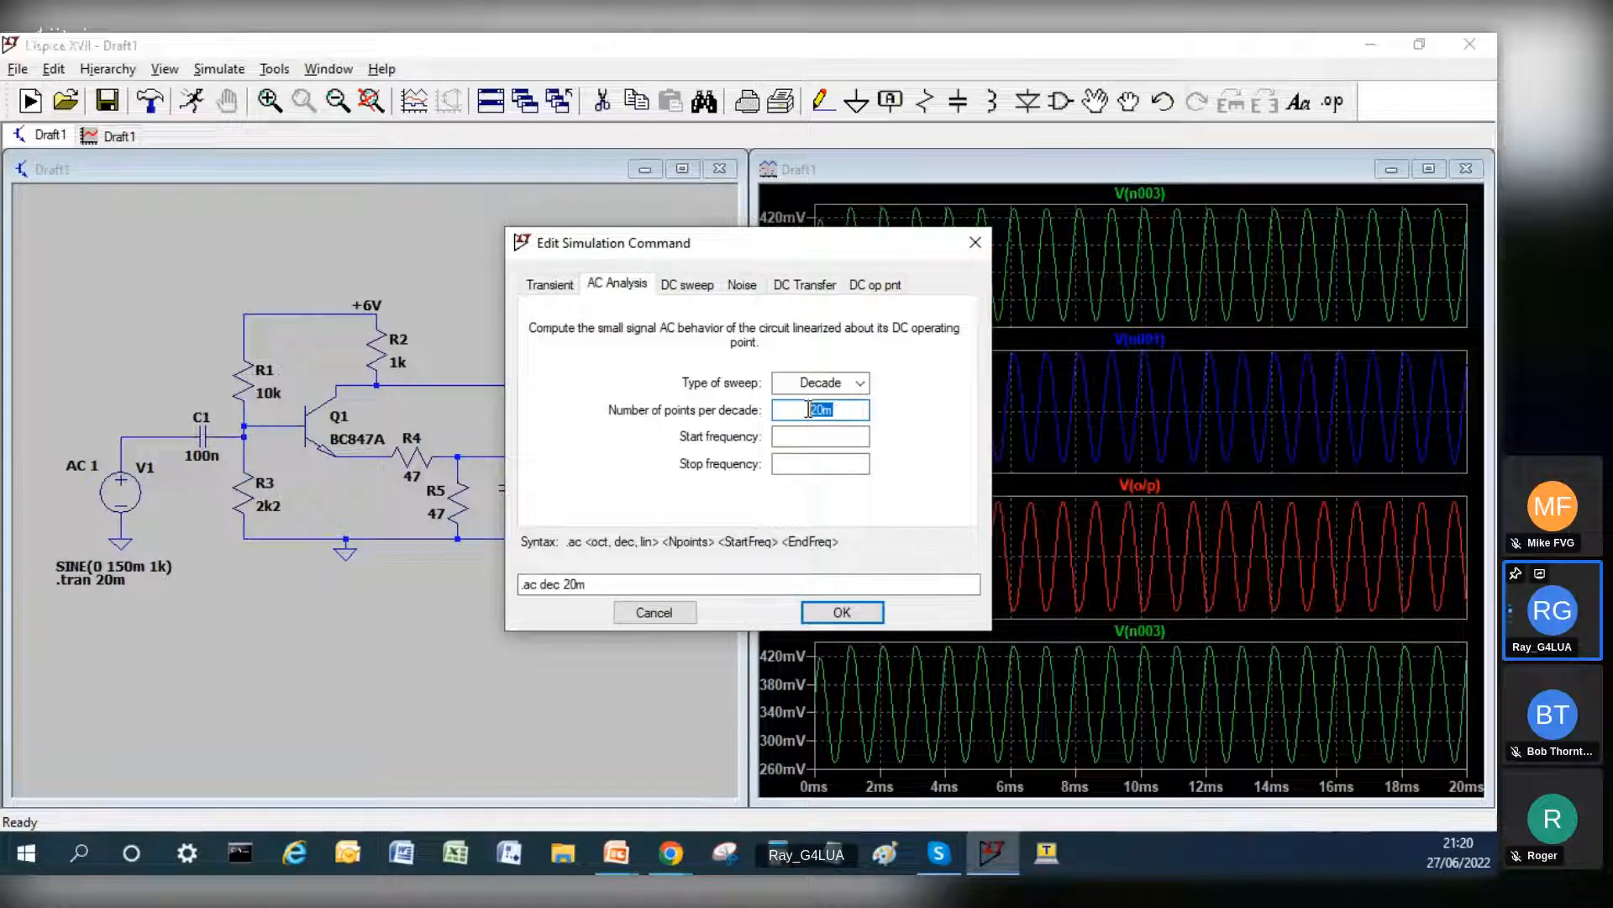
type("101")
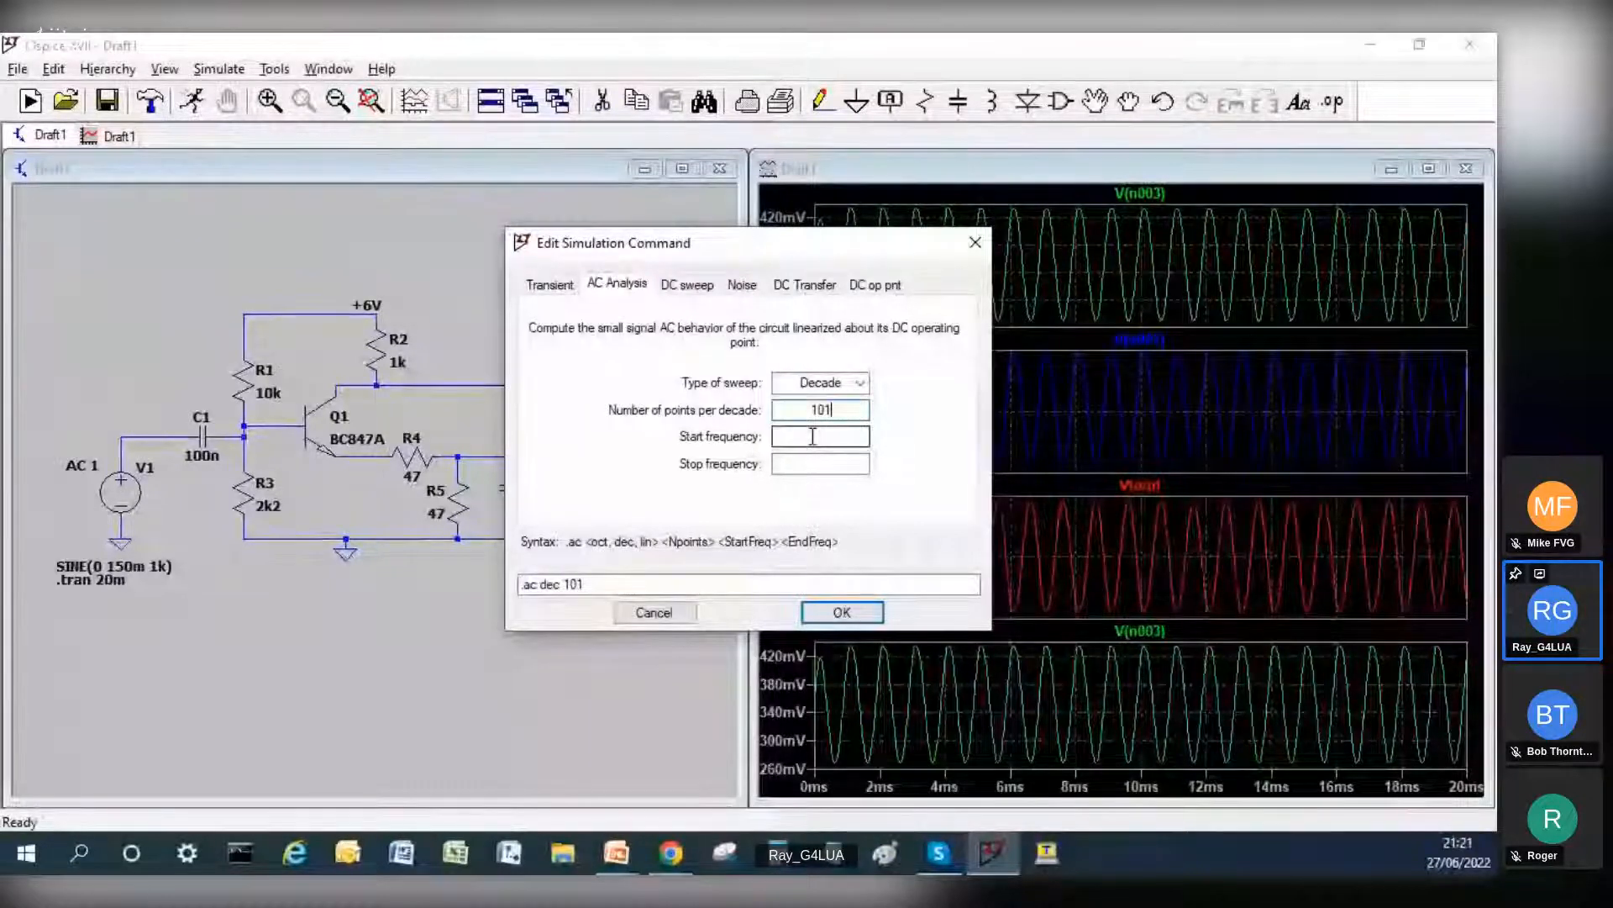
left_click(815, 437)
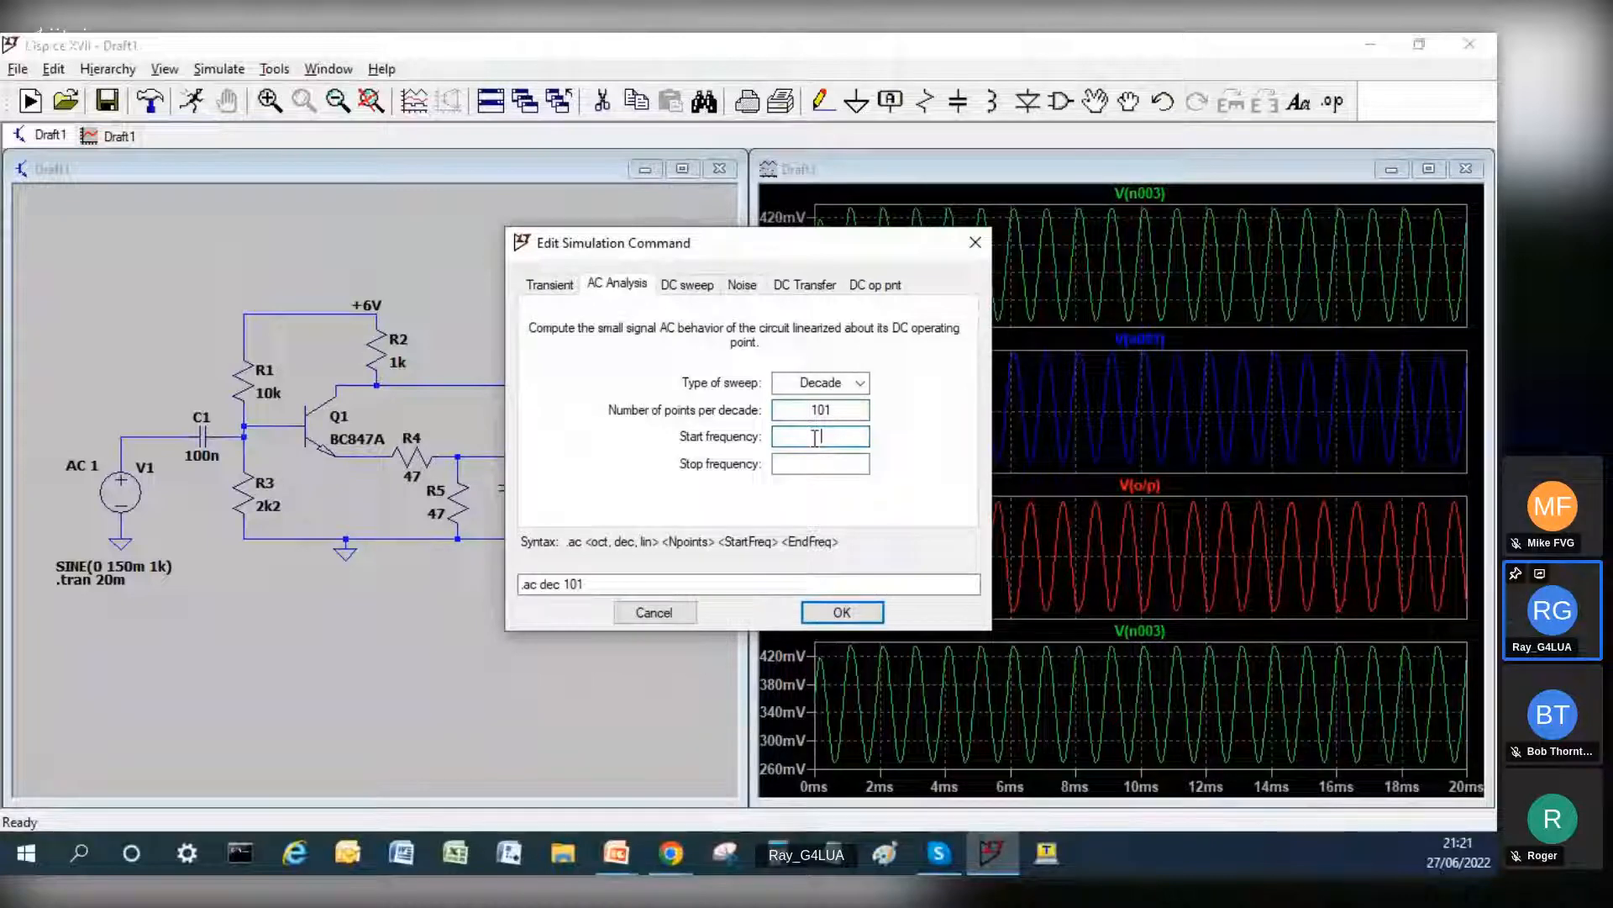
type("10")
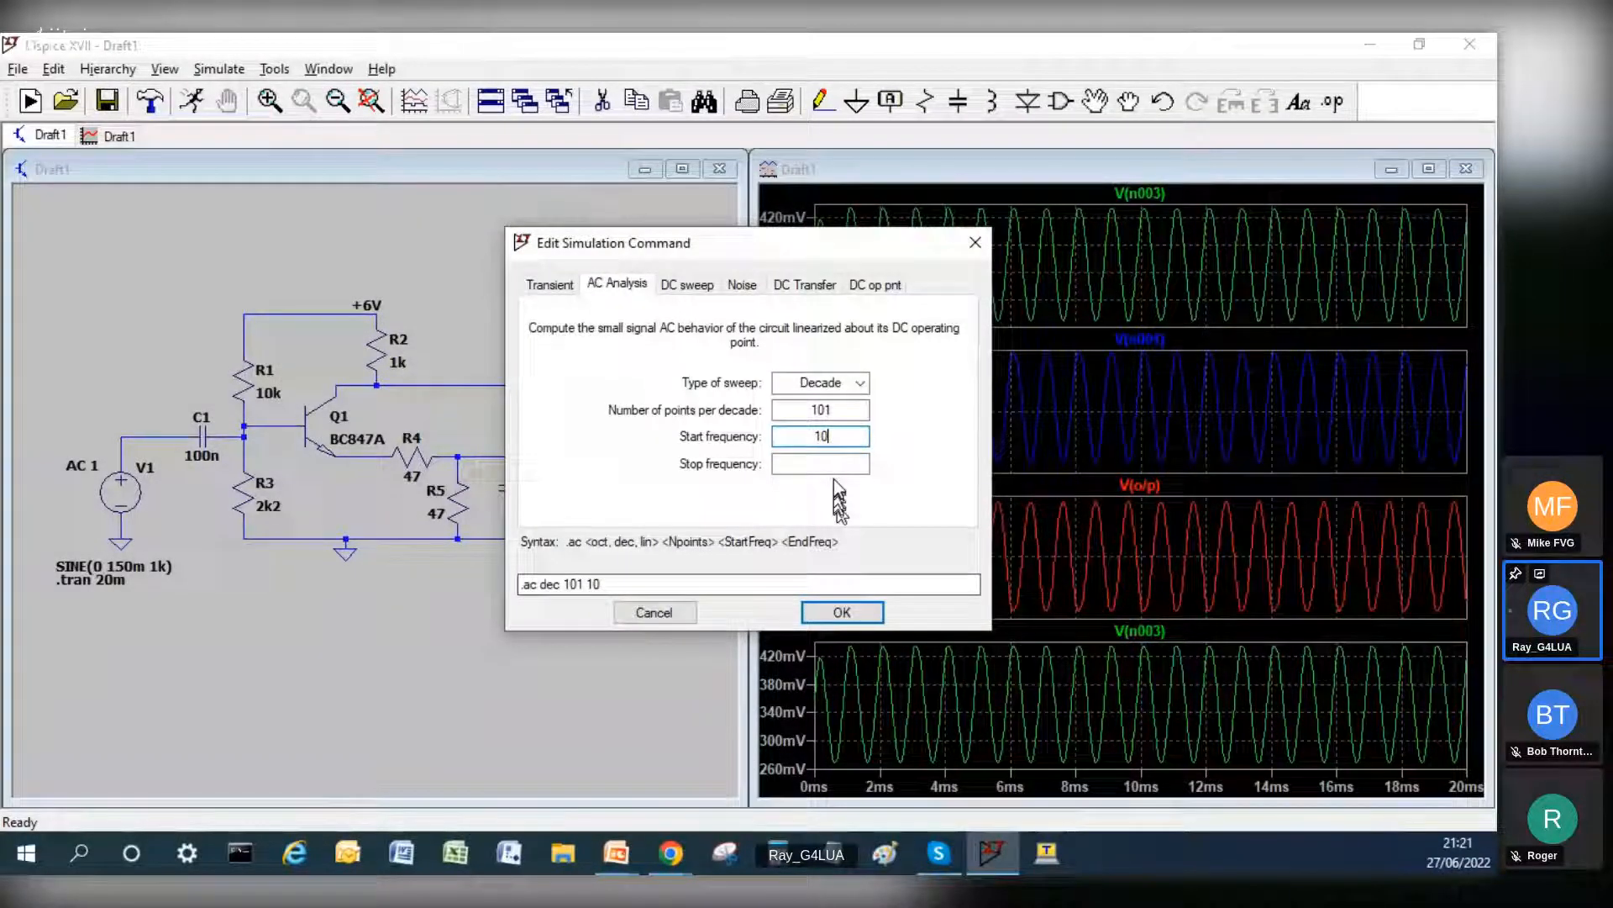
key("Tab")
type("100k")
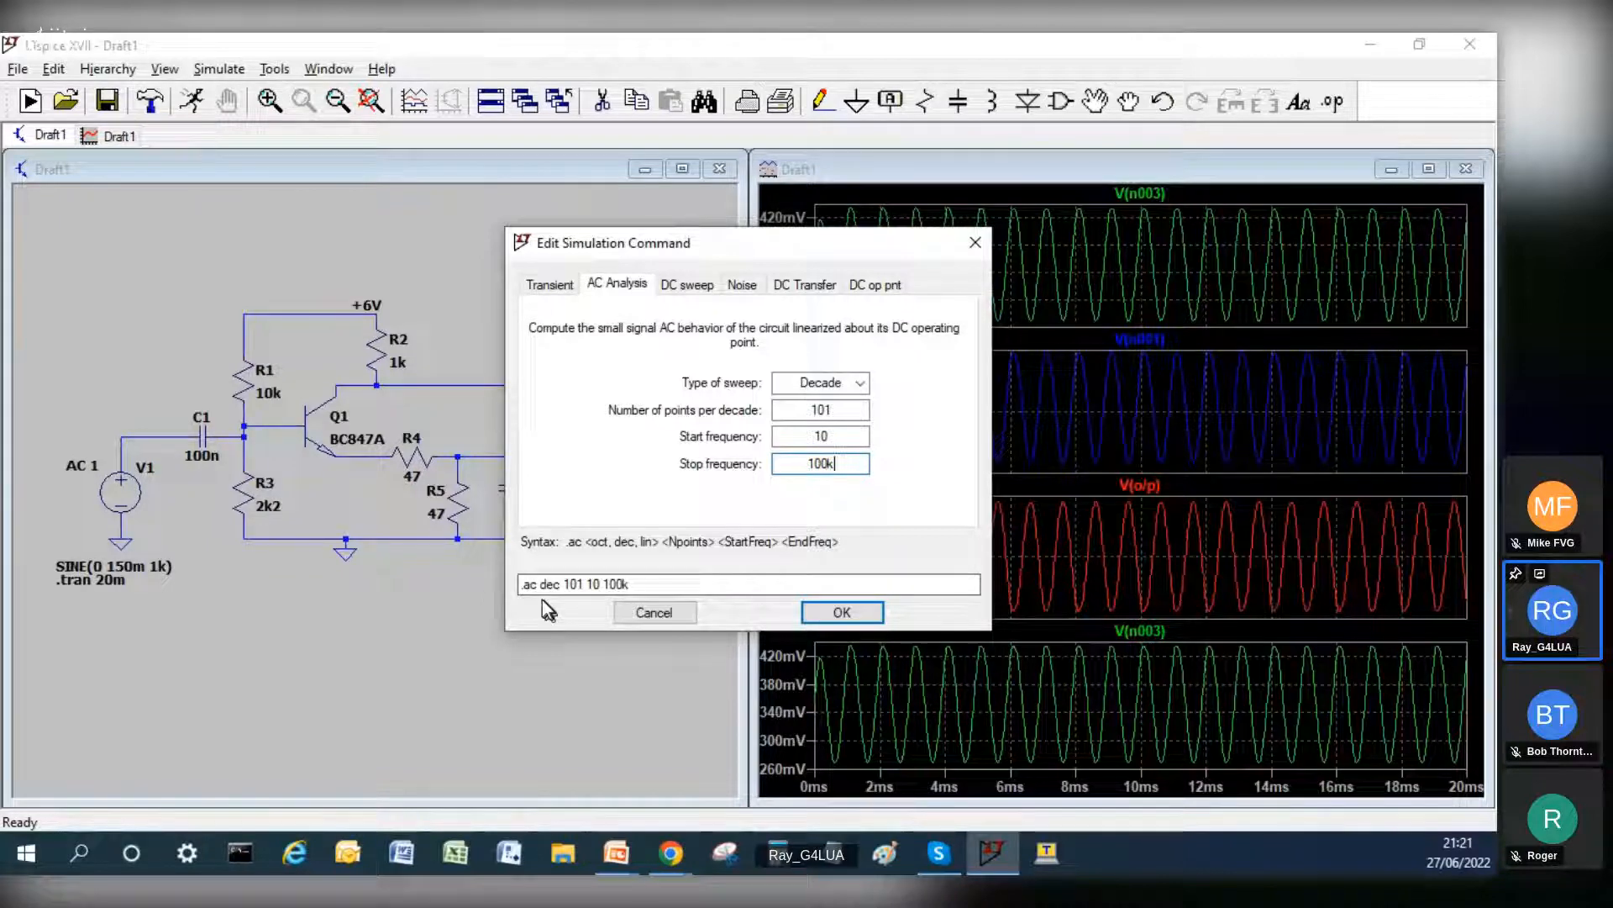
key("Return")
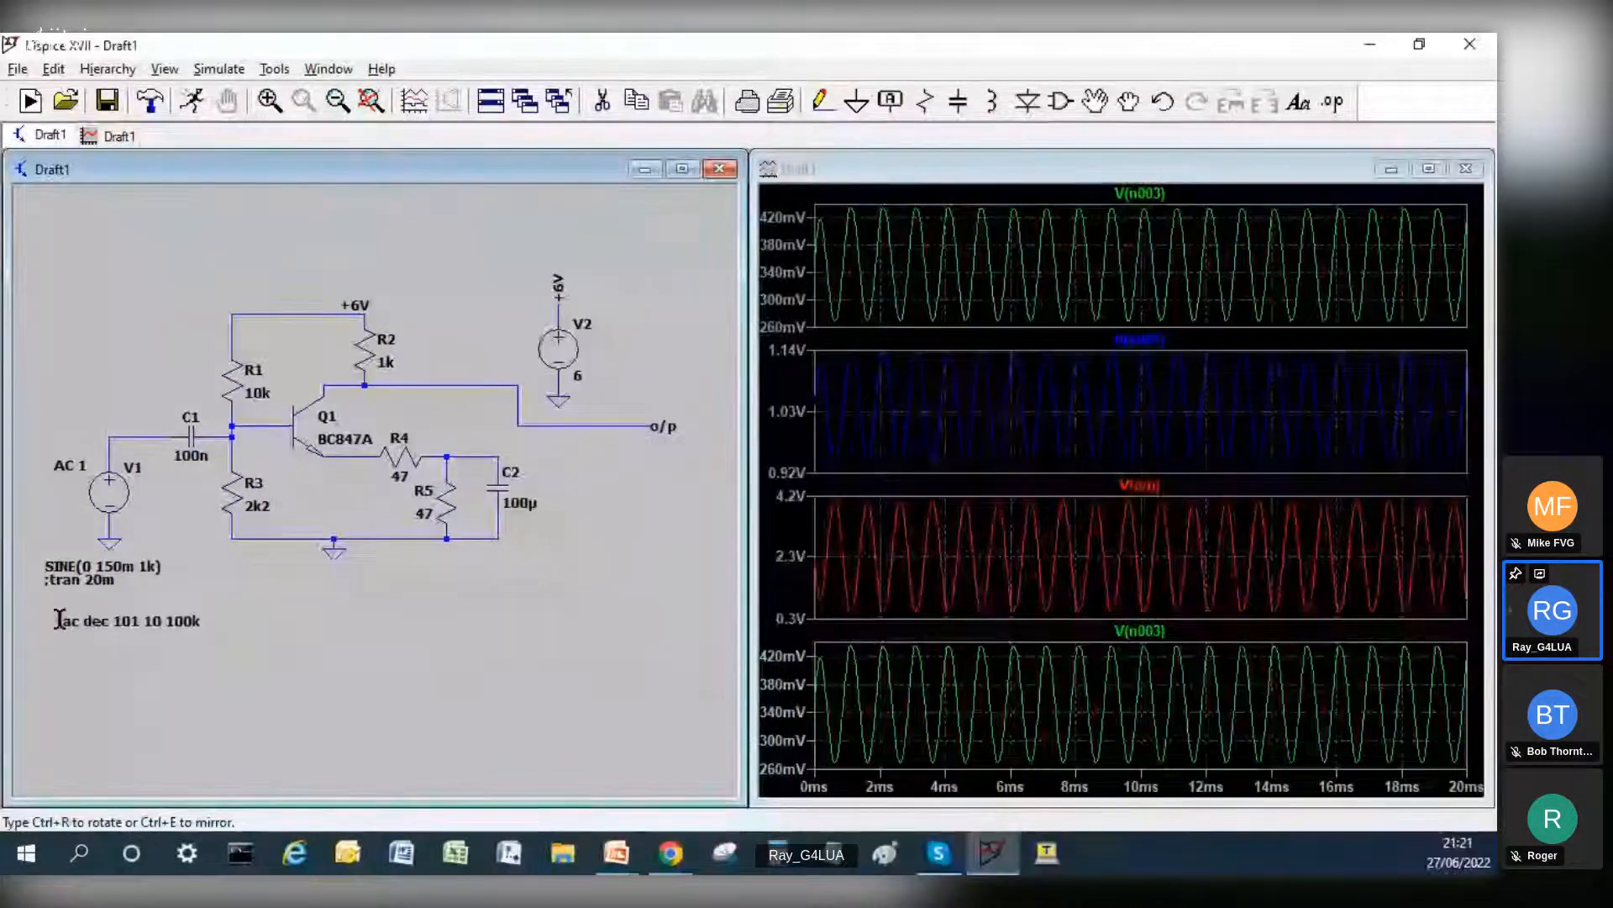
left_click(48, 620)
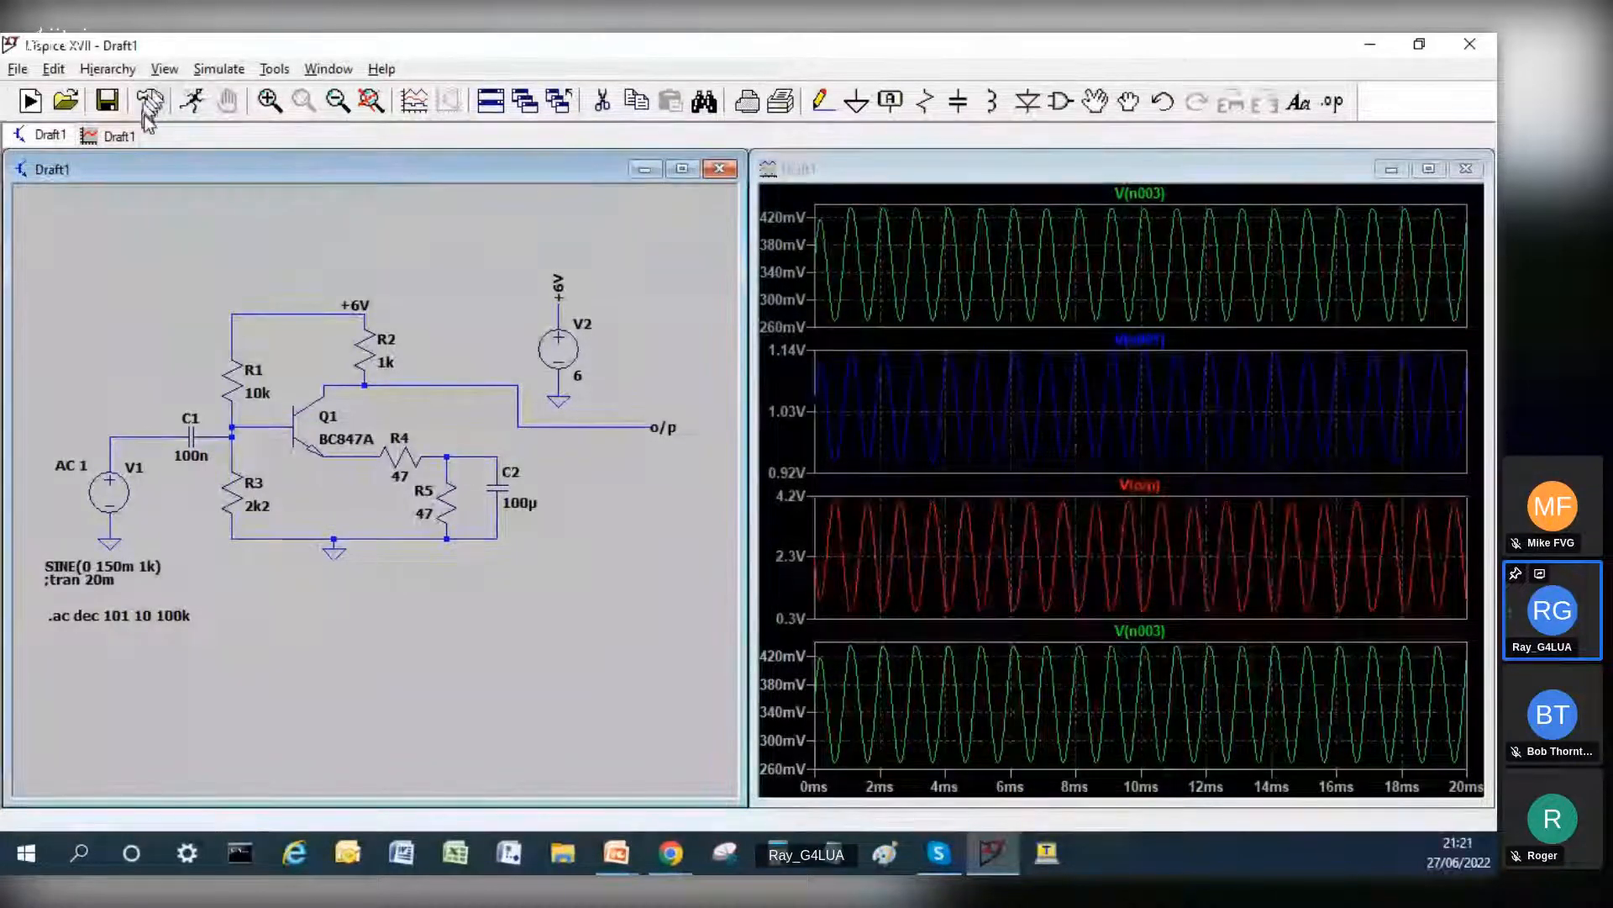
Step: Run the AC analysis and maximize the waveform window showing the frequency response plots
left_click(191, 111)
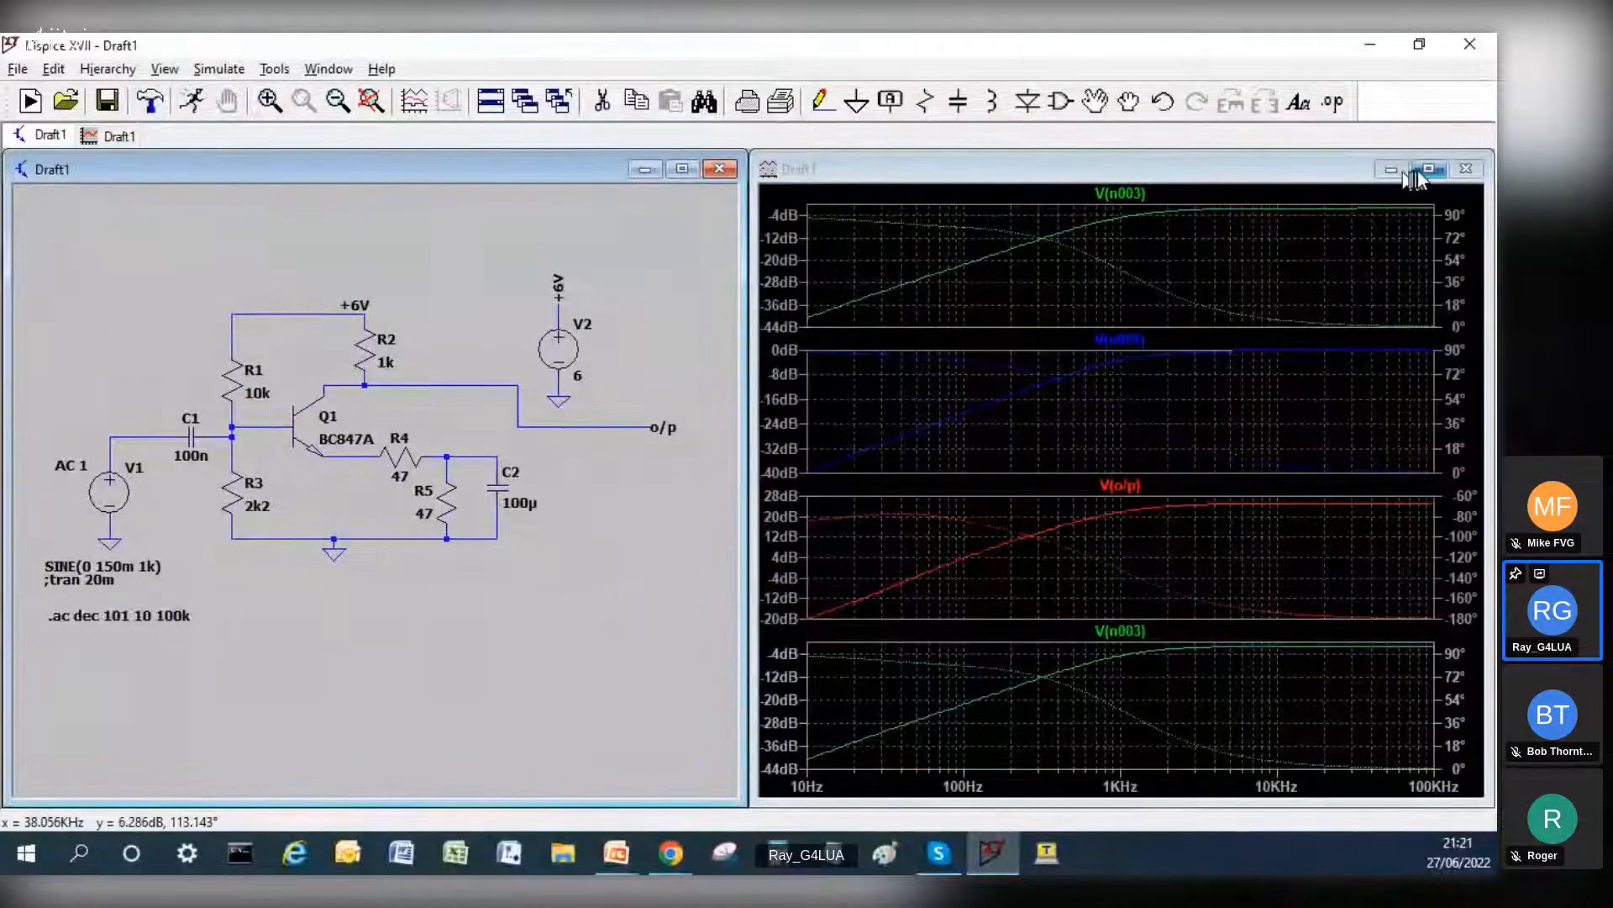
left_click(1428, 171)
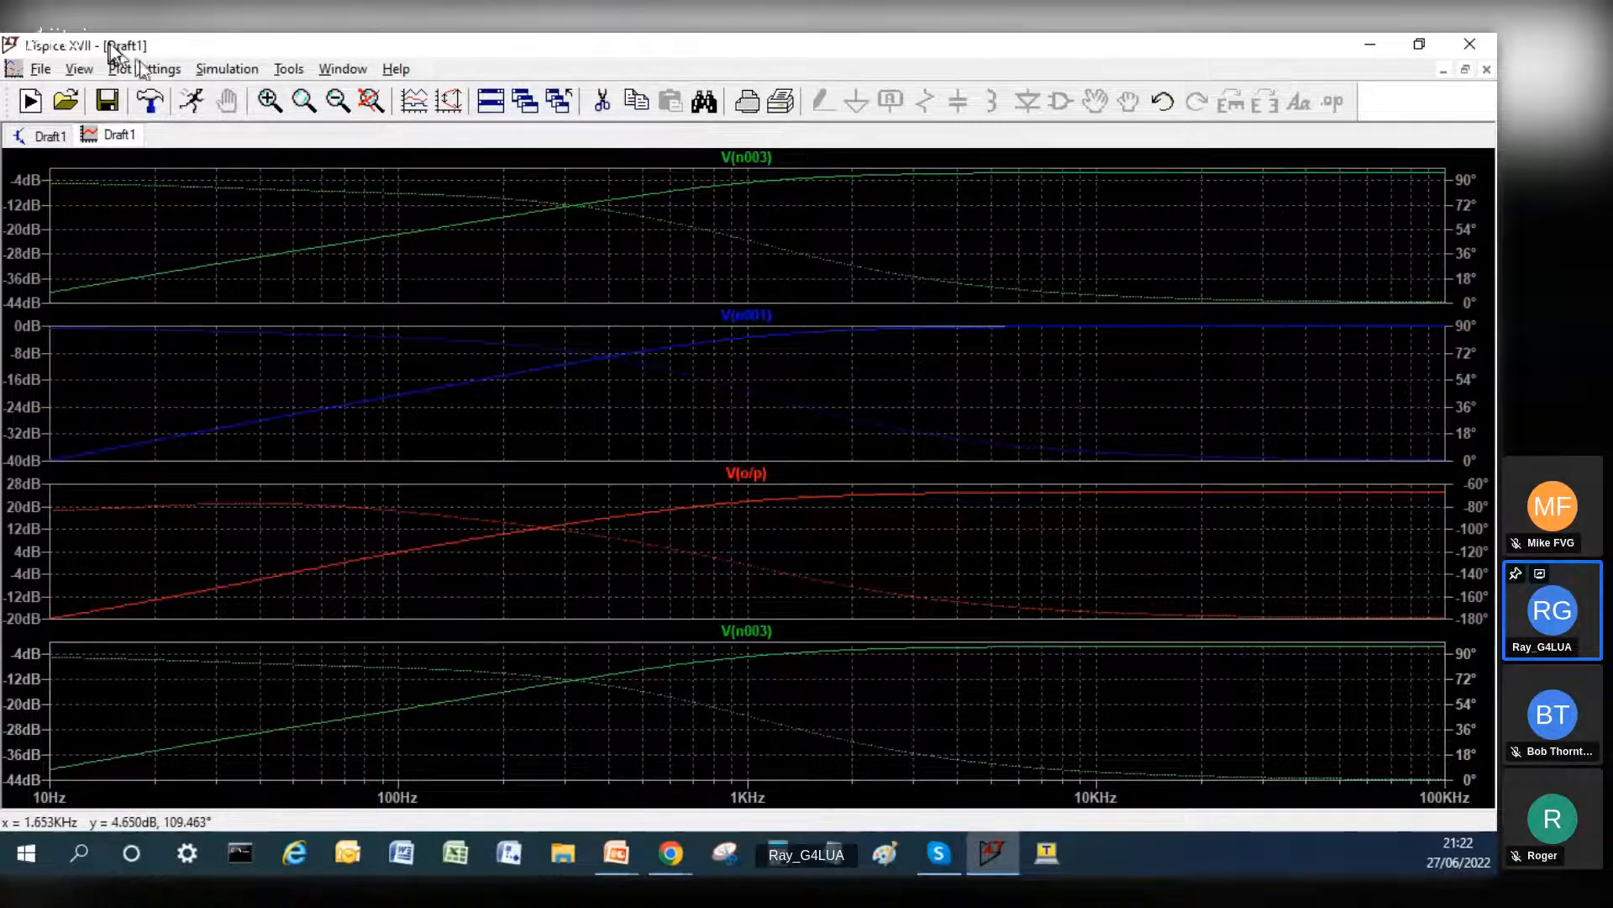
left_click(193, 98)
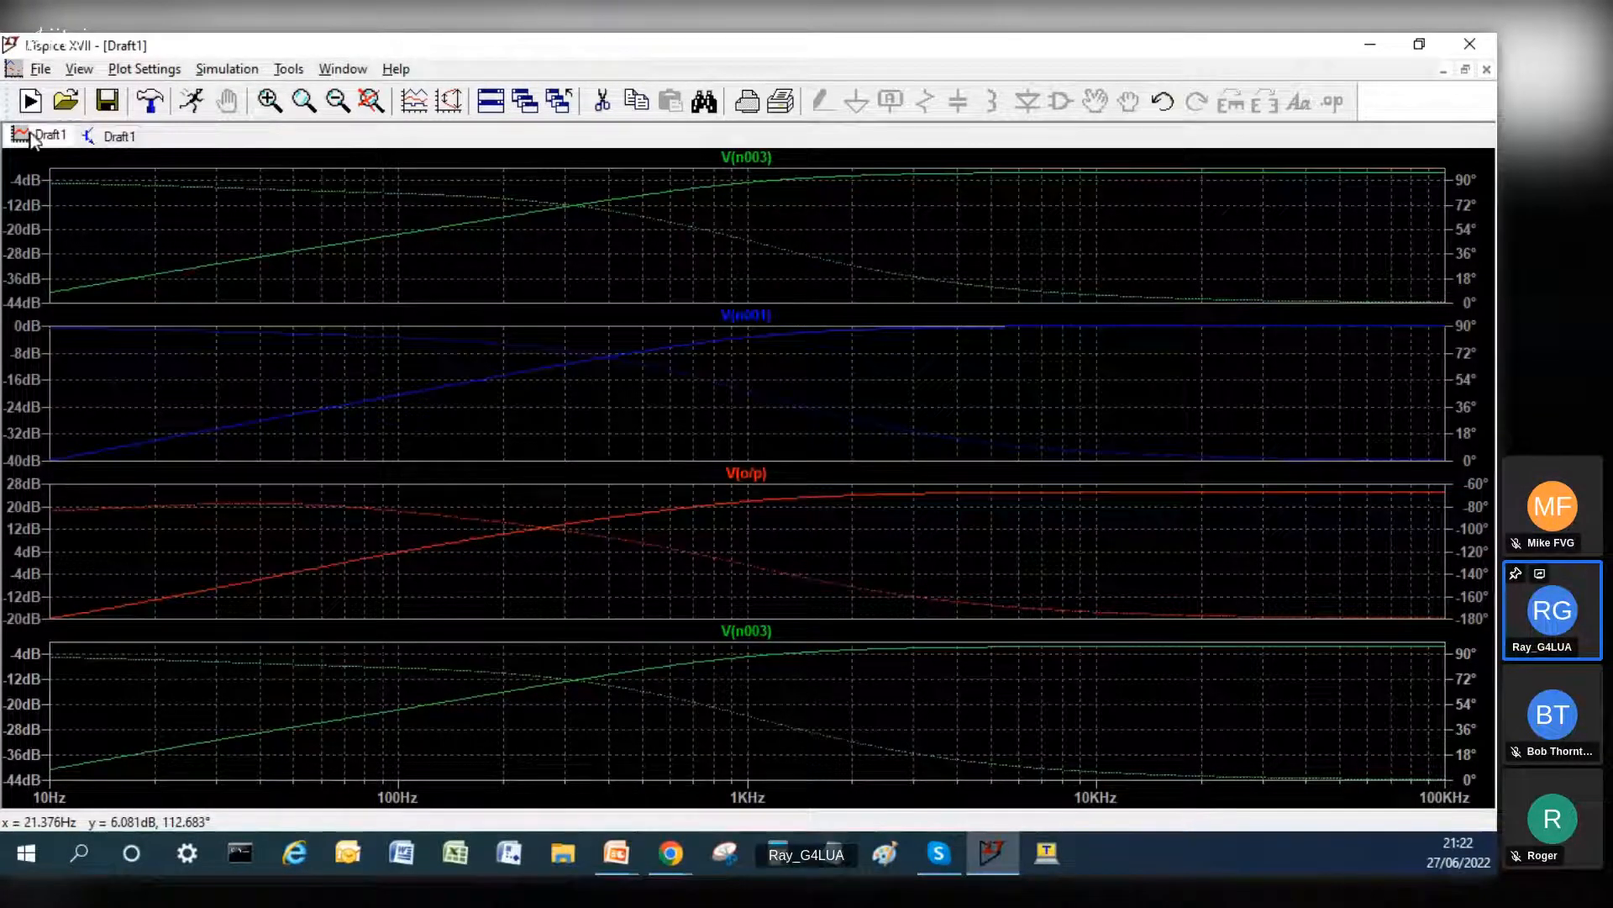
Step: Set bias resistor R1 to 100k and R3 to 22k in the schematic
left_click(128, 132)
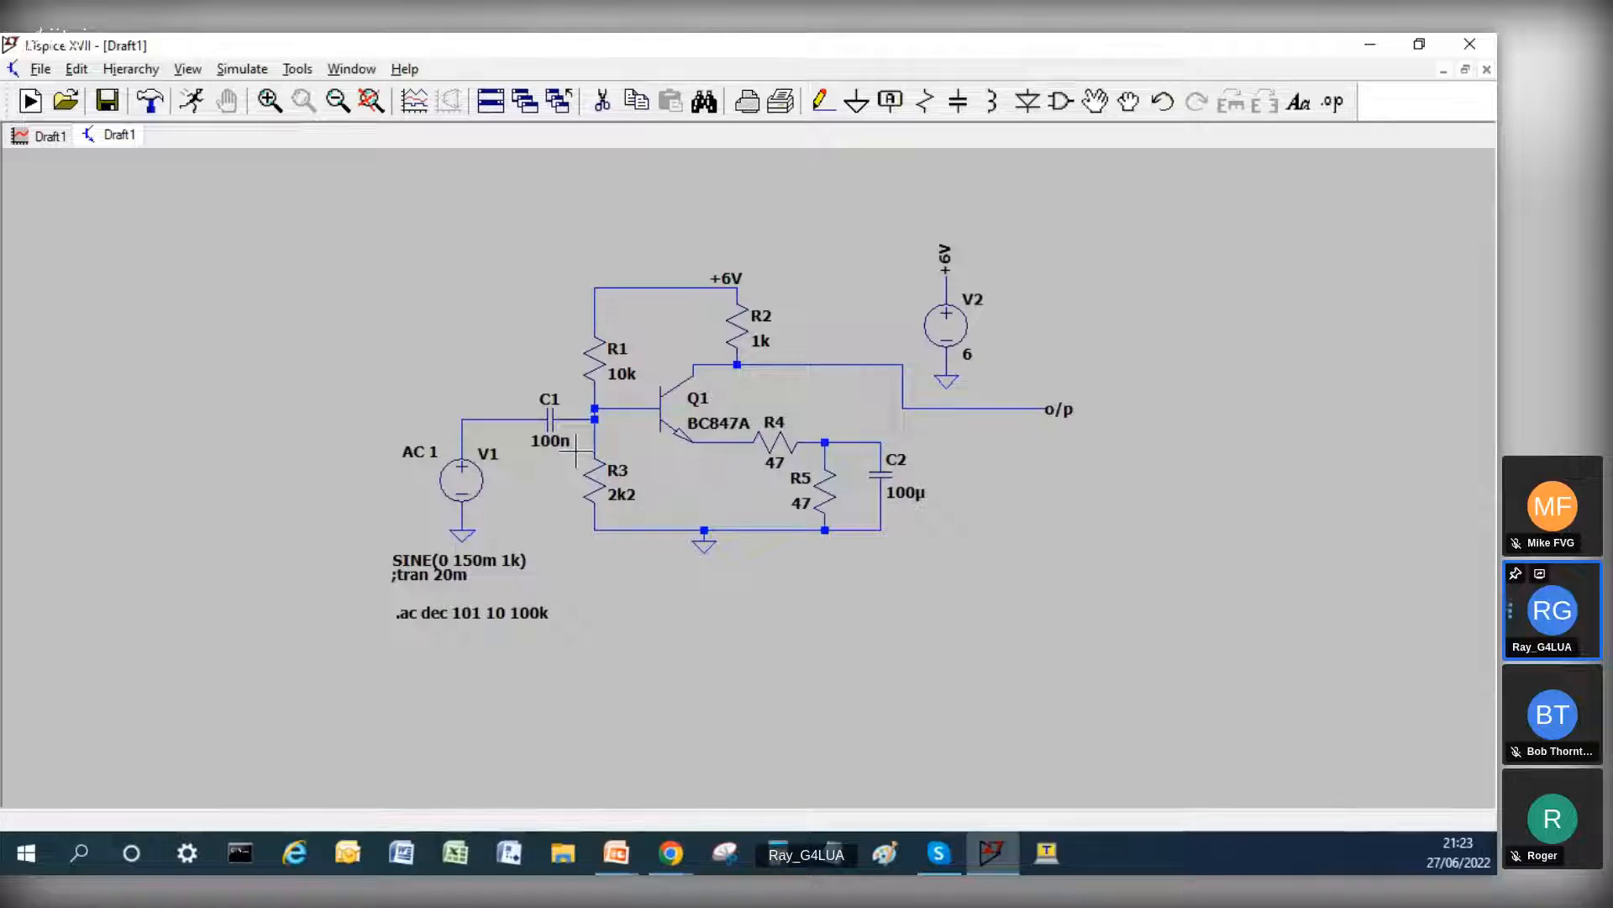
right_click(595, 359)
type("1")
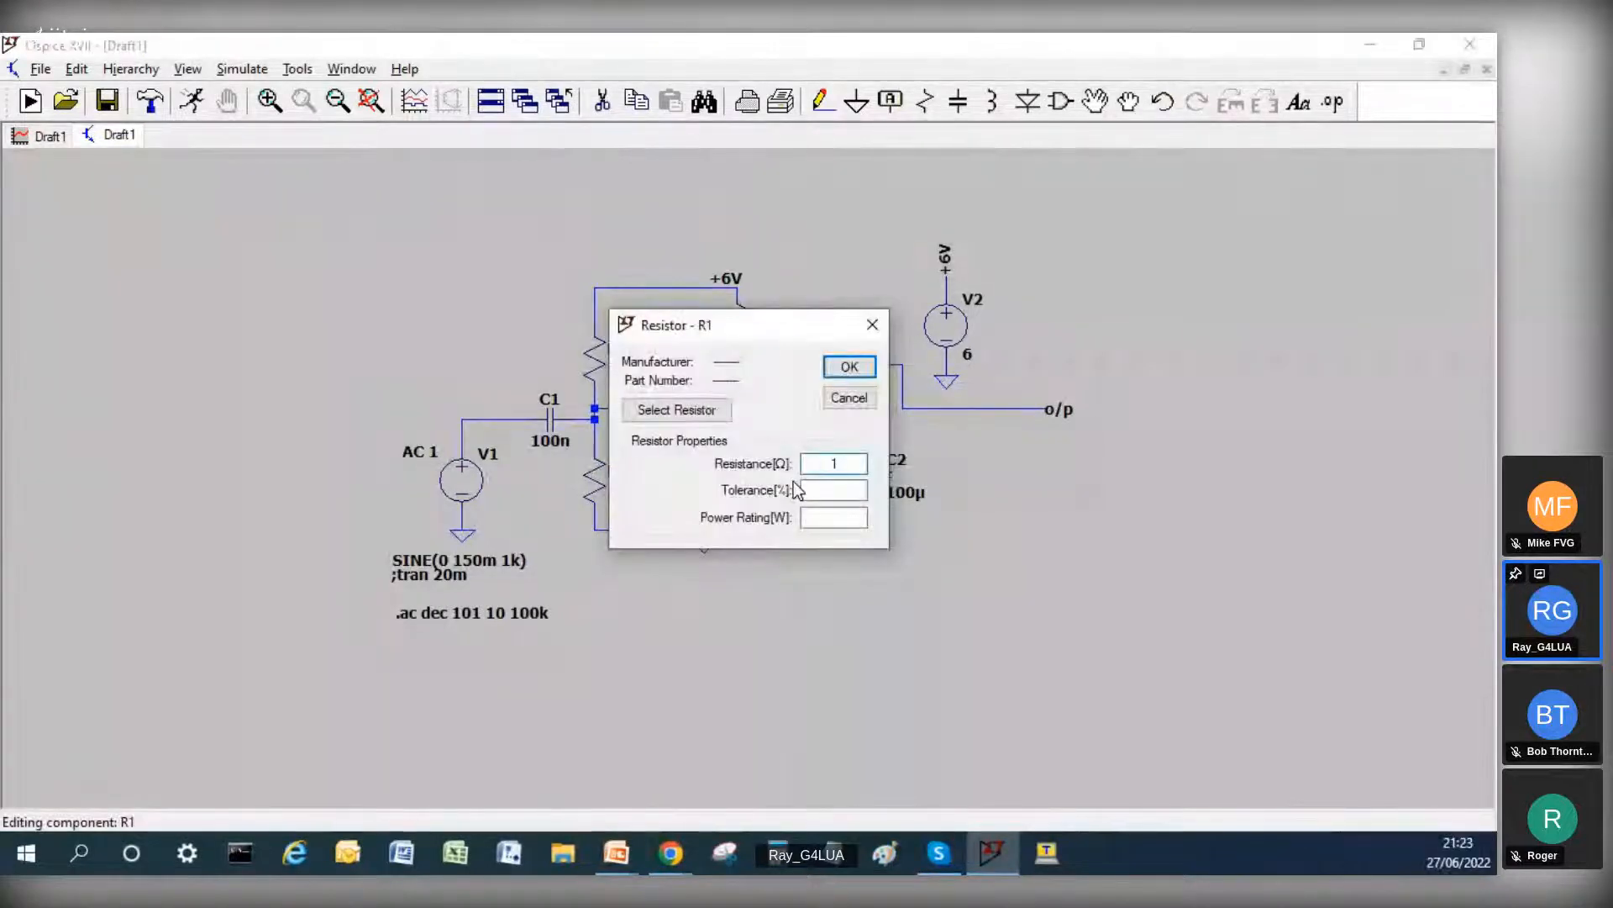
type("00k")
key("Return")
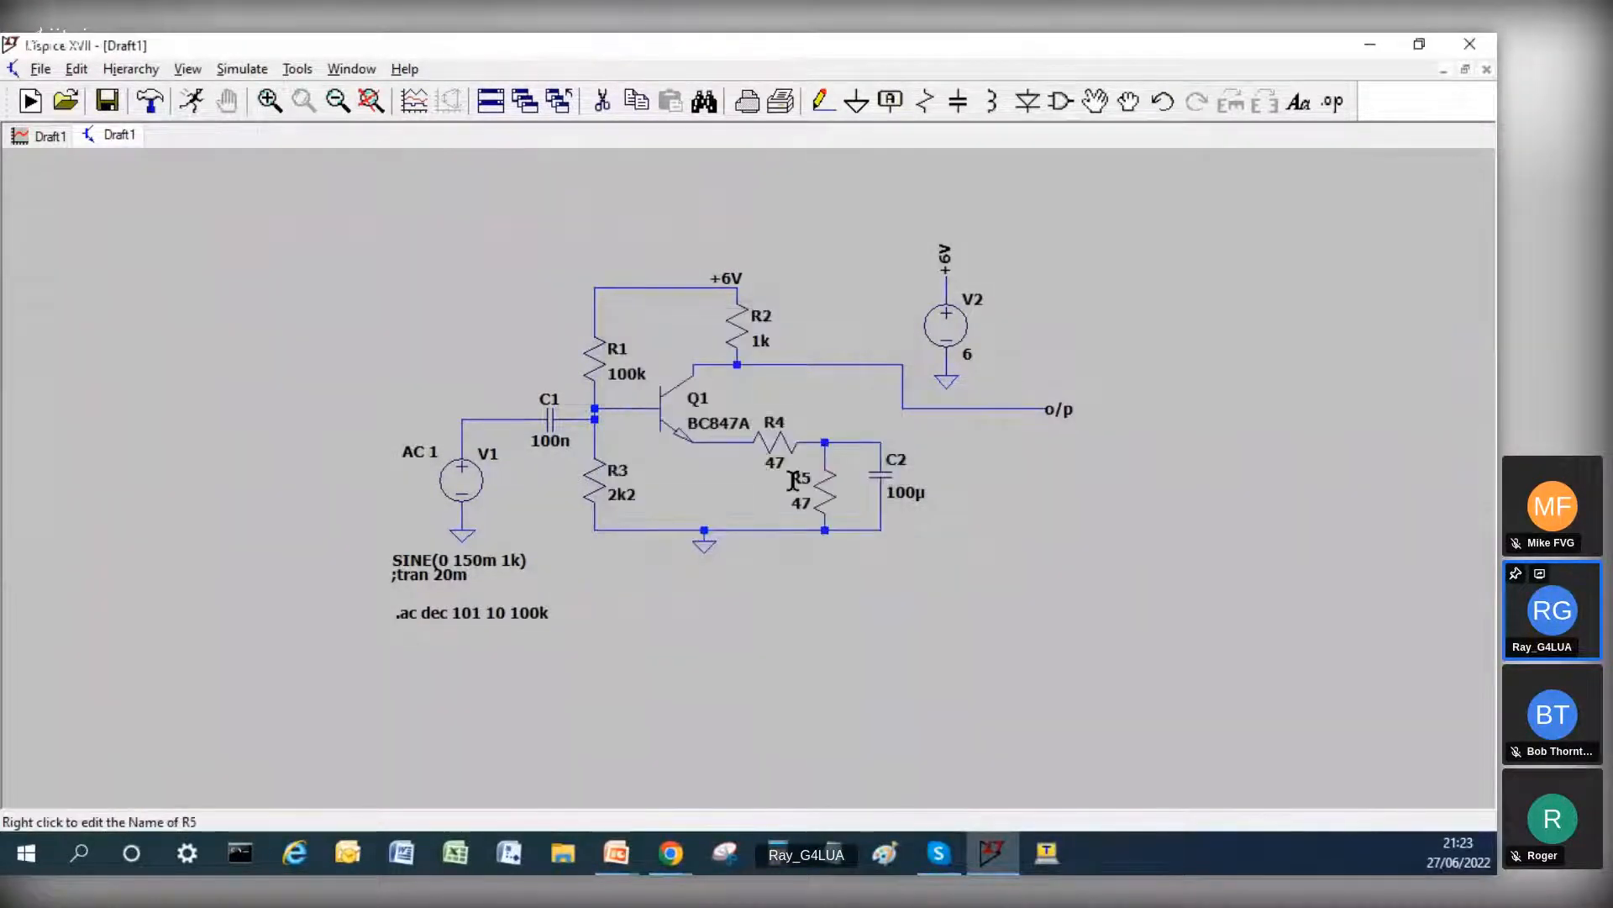
right_click(591, 481)
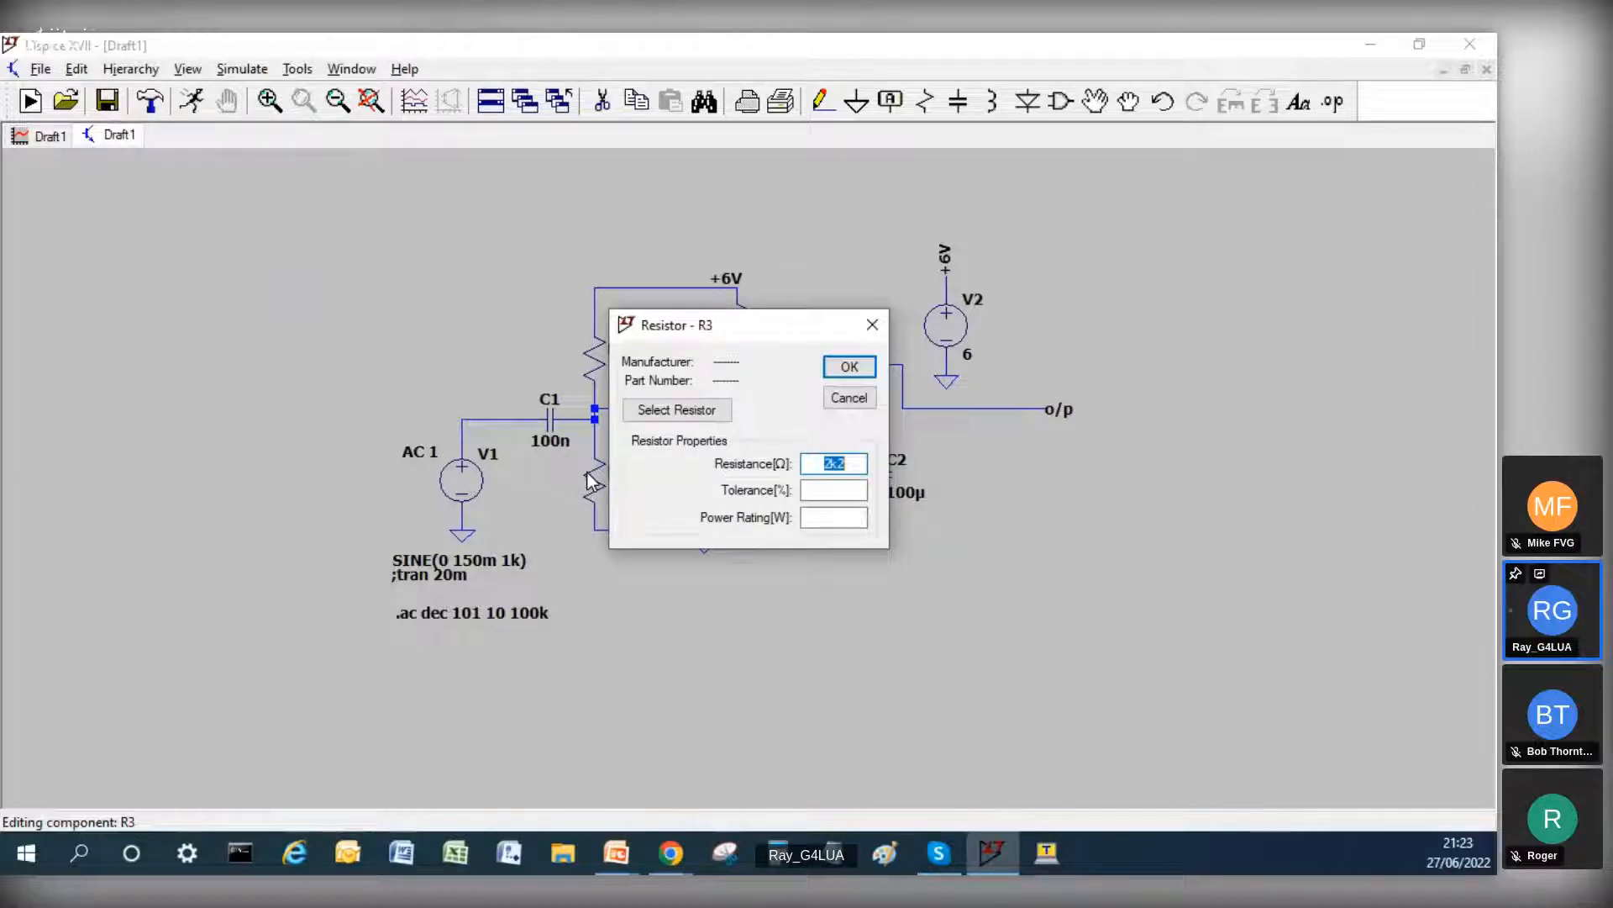
type("22k")
key("Return")
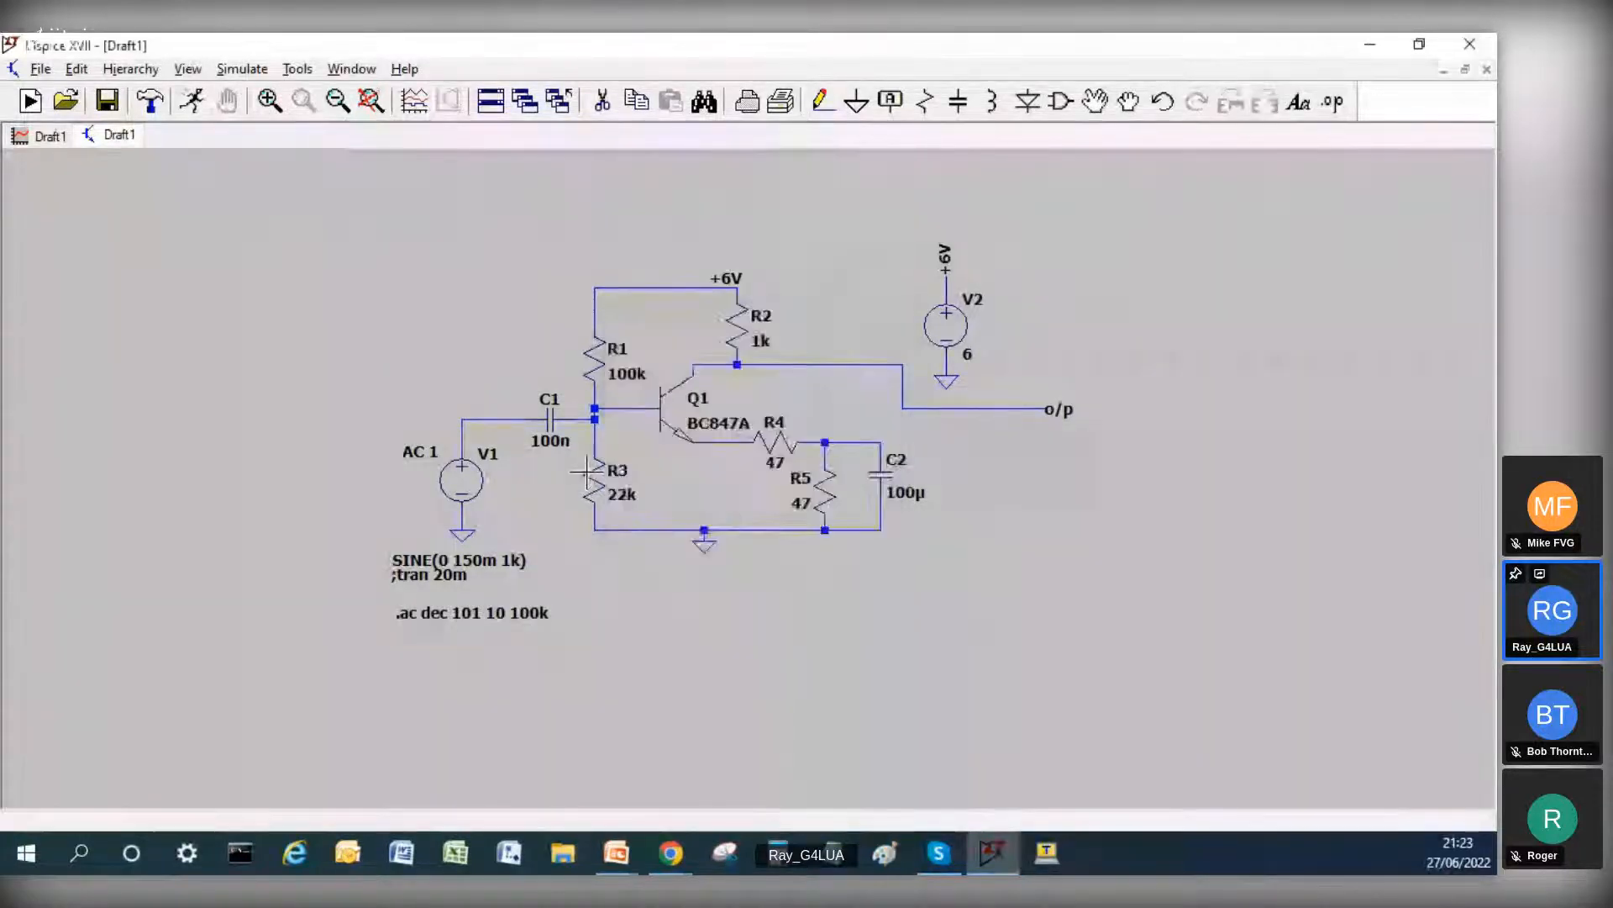
Step: Rerun the AC analysis, tile the windows vertically and enlarge the frequency response plots to full size
left_click(181, 107)
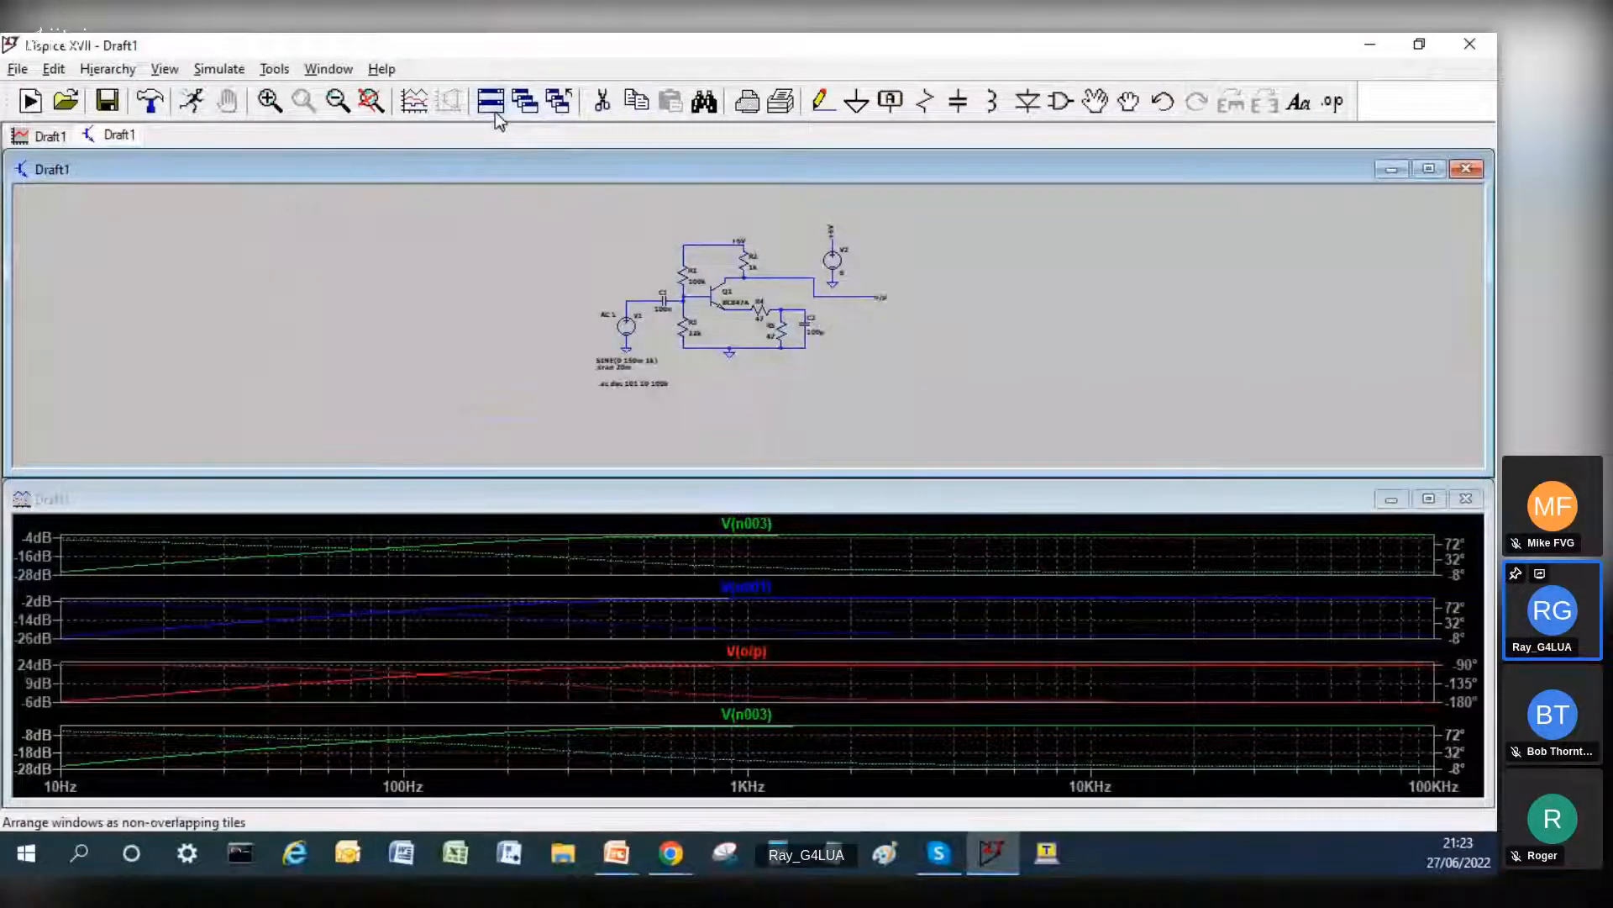
right_click(497, 119)
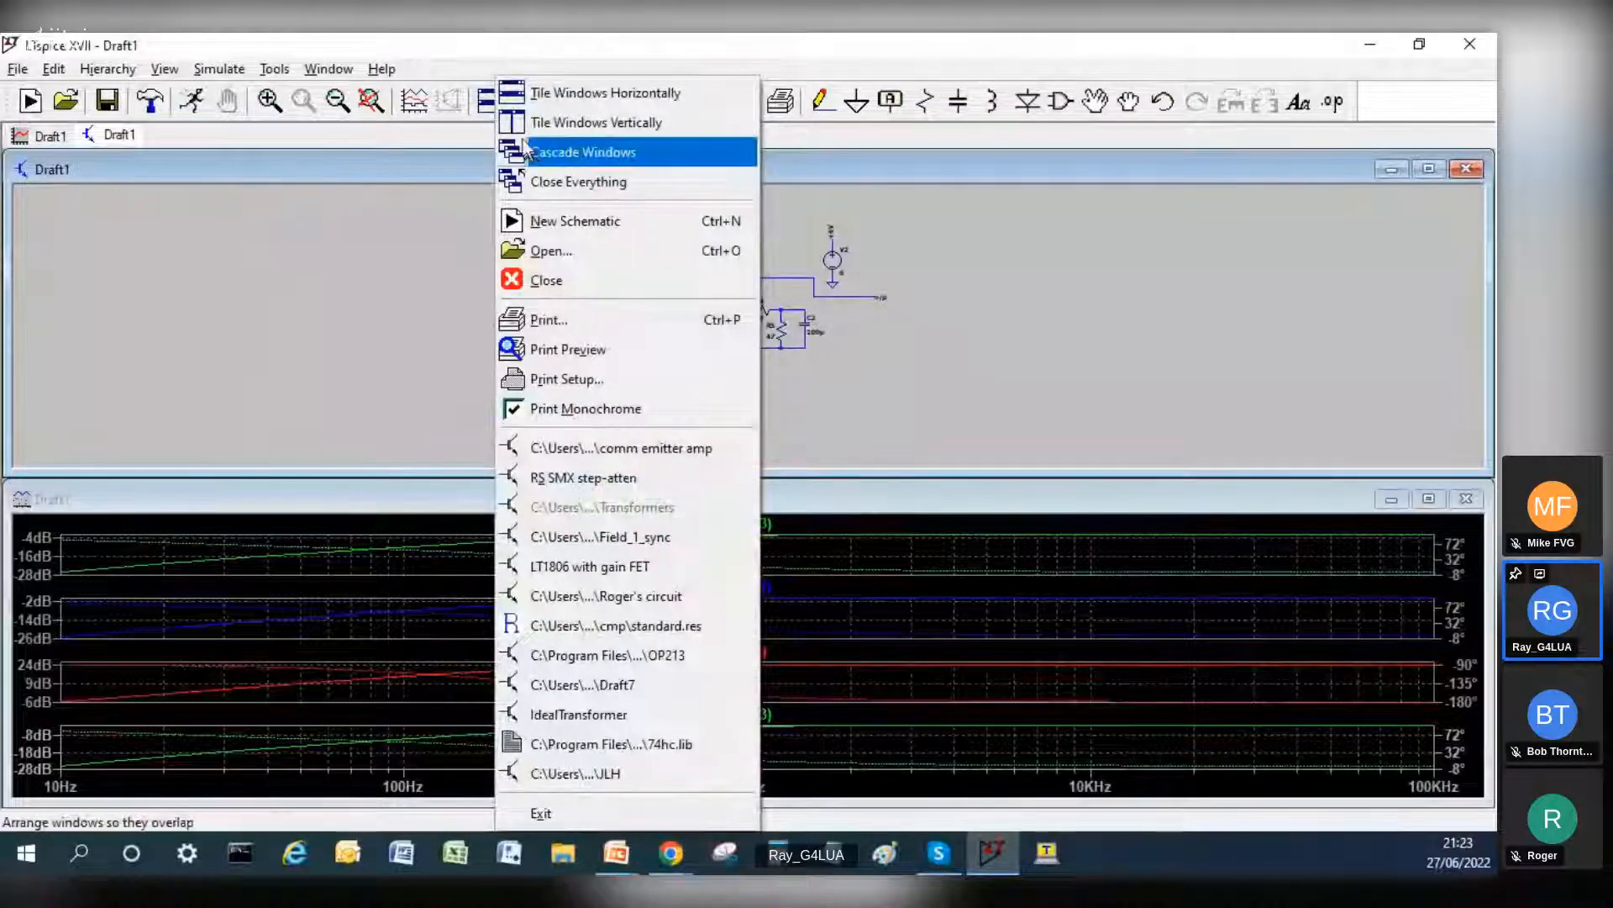
left_click(522, 126)
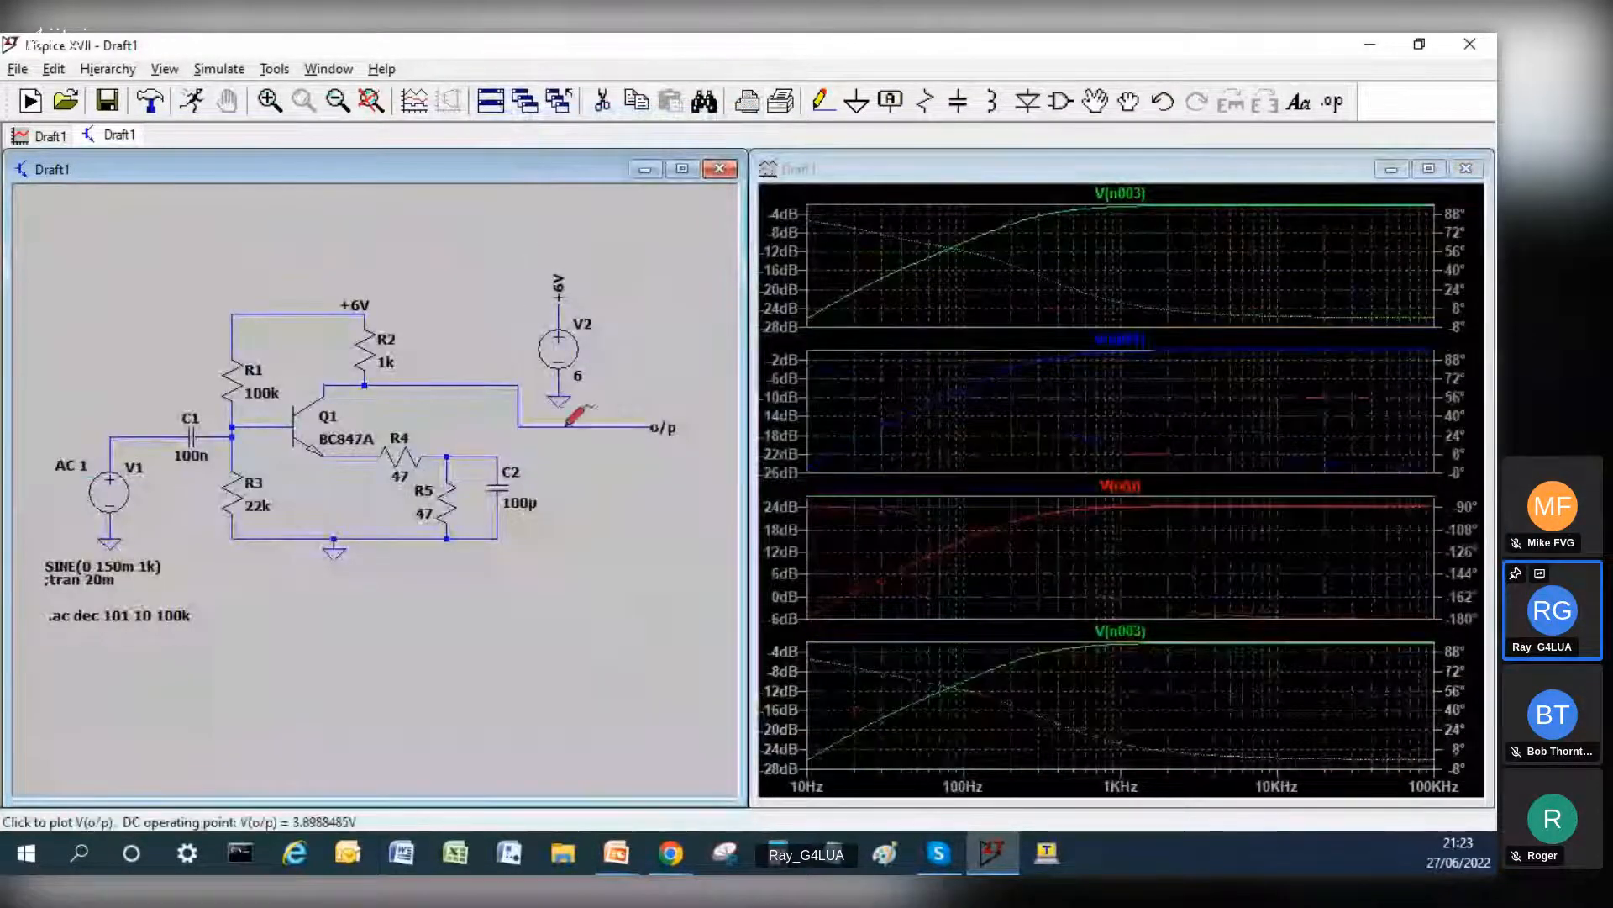
left_click(1420, 170)
left_click(1420, 170)
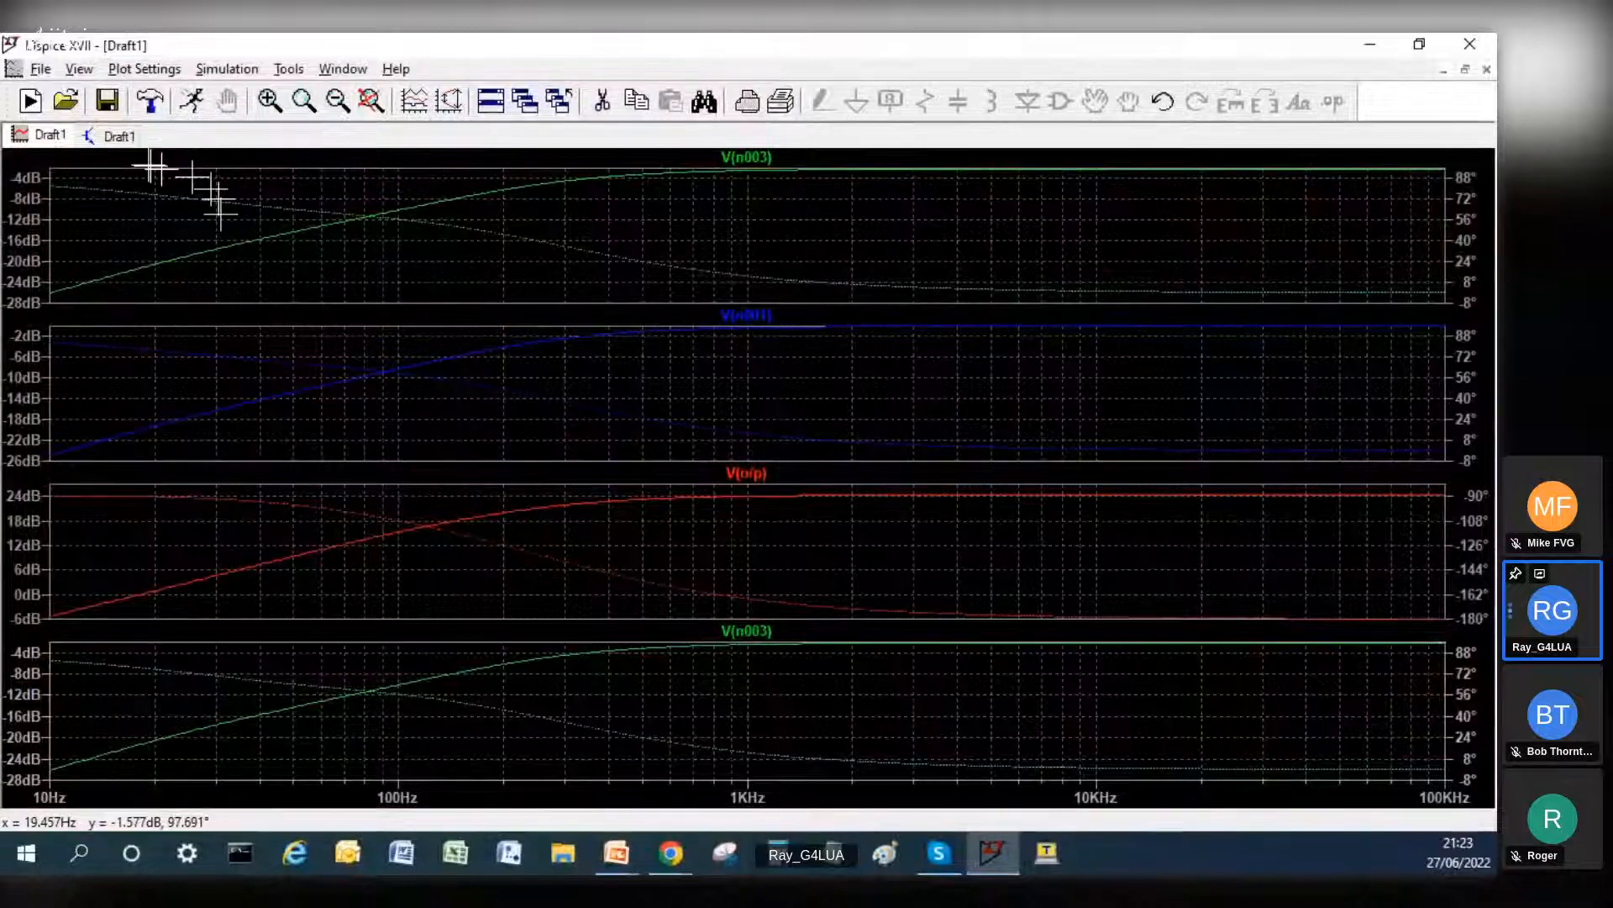
Step: Replace input capacitor C1's capacitance with the parameter {C} in the schematic
left_click(118, 136)
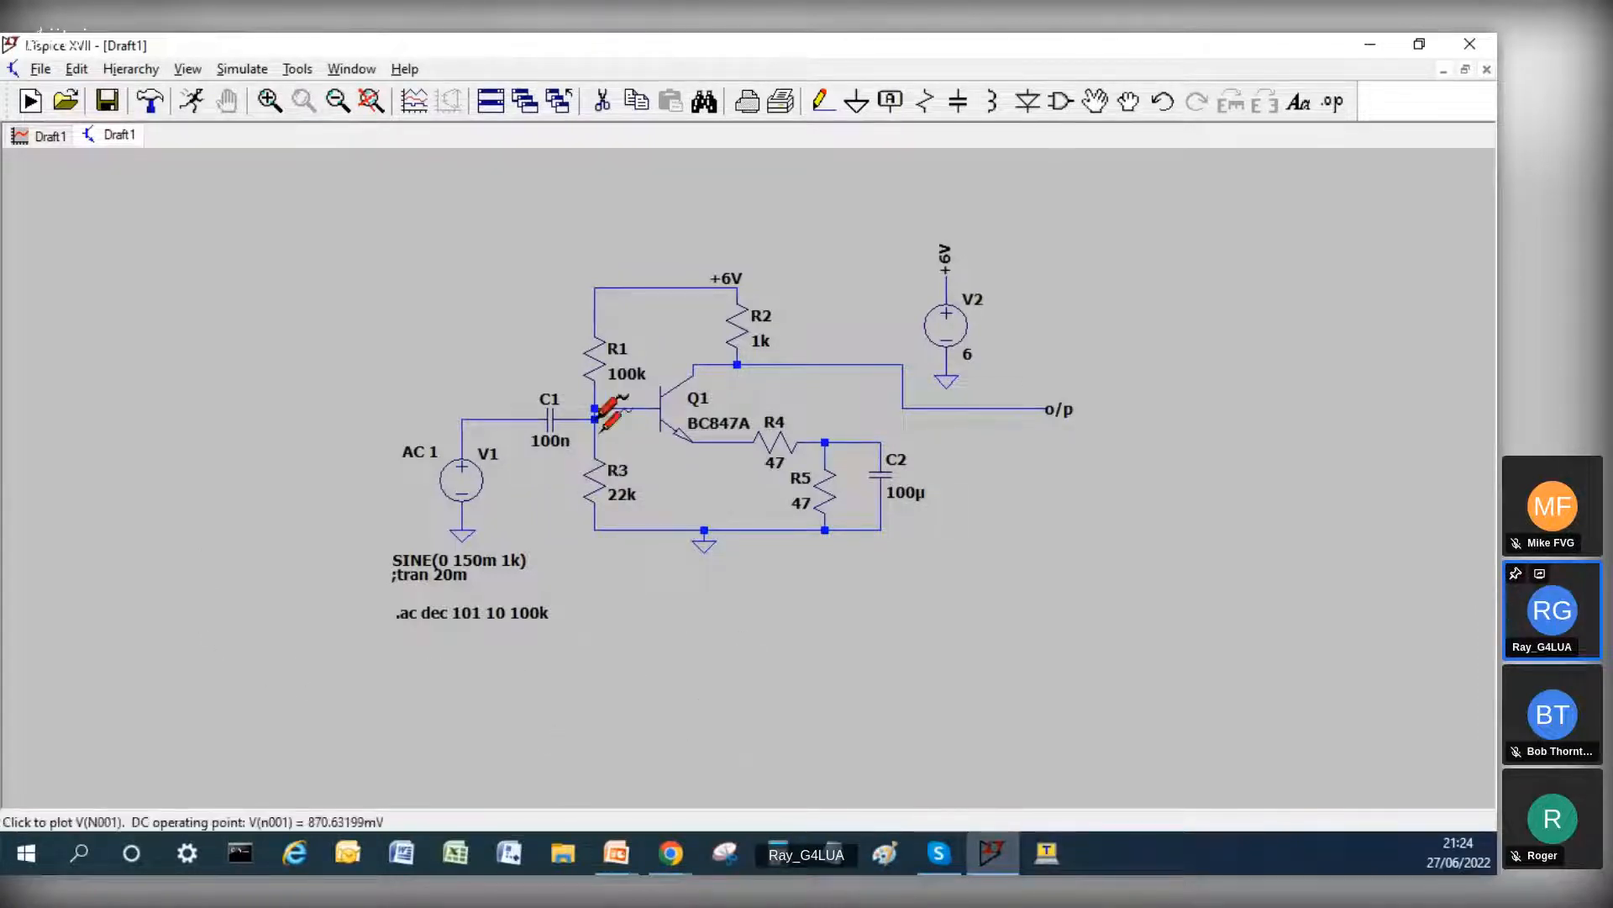
right_click(551, 419)
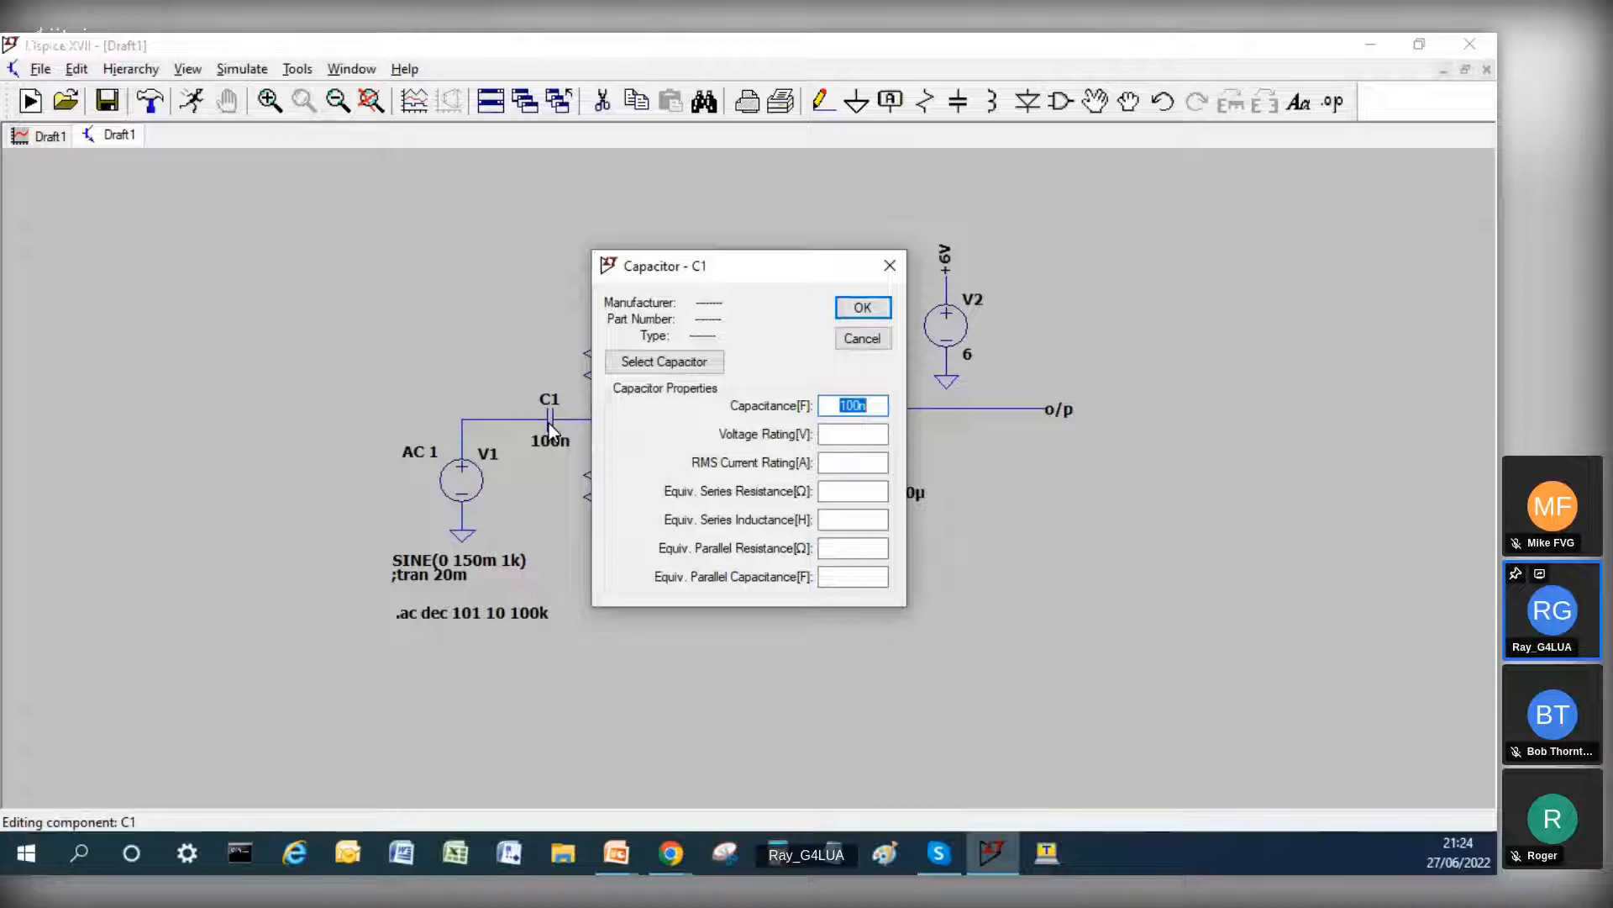
key("Delete")
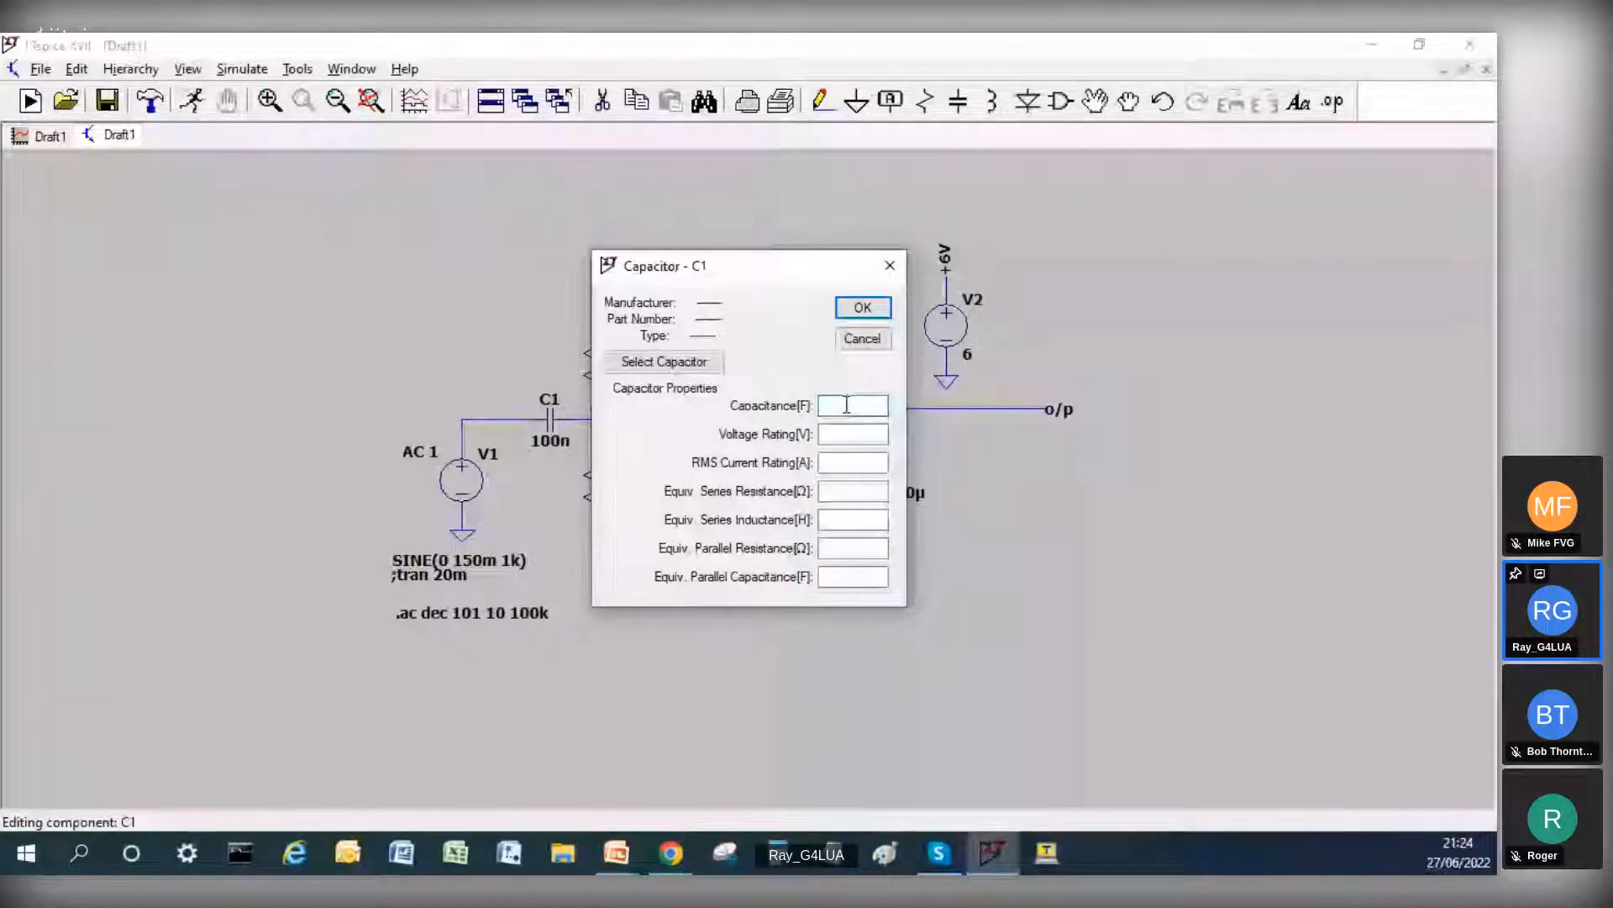
type("{C")
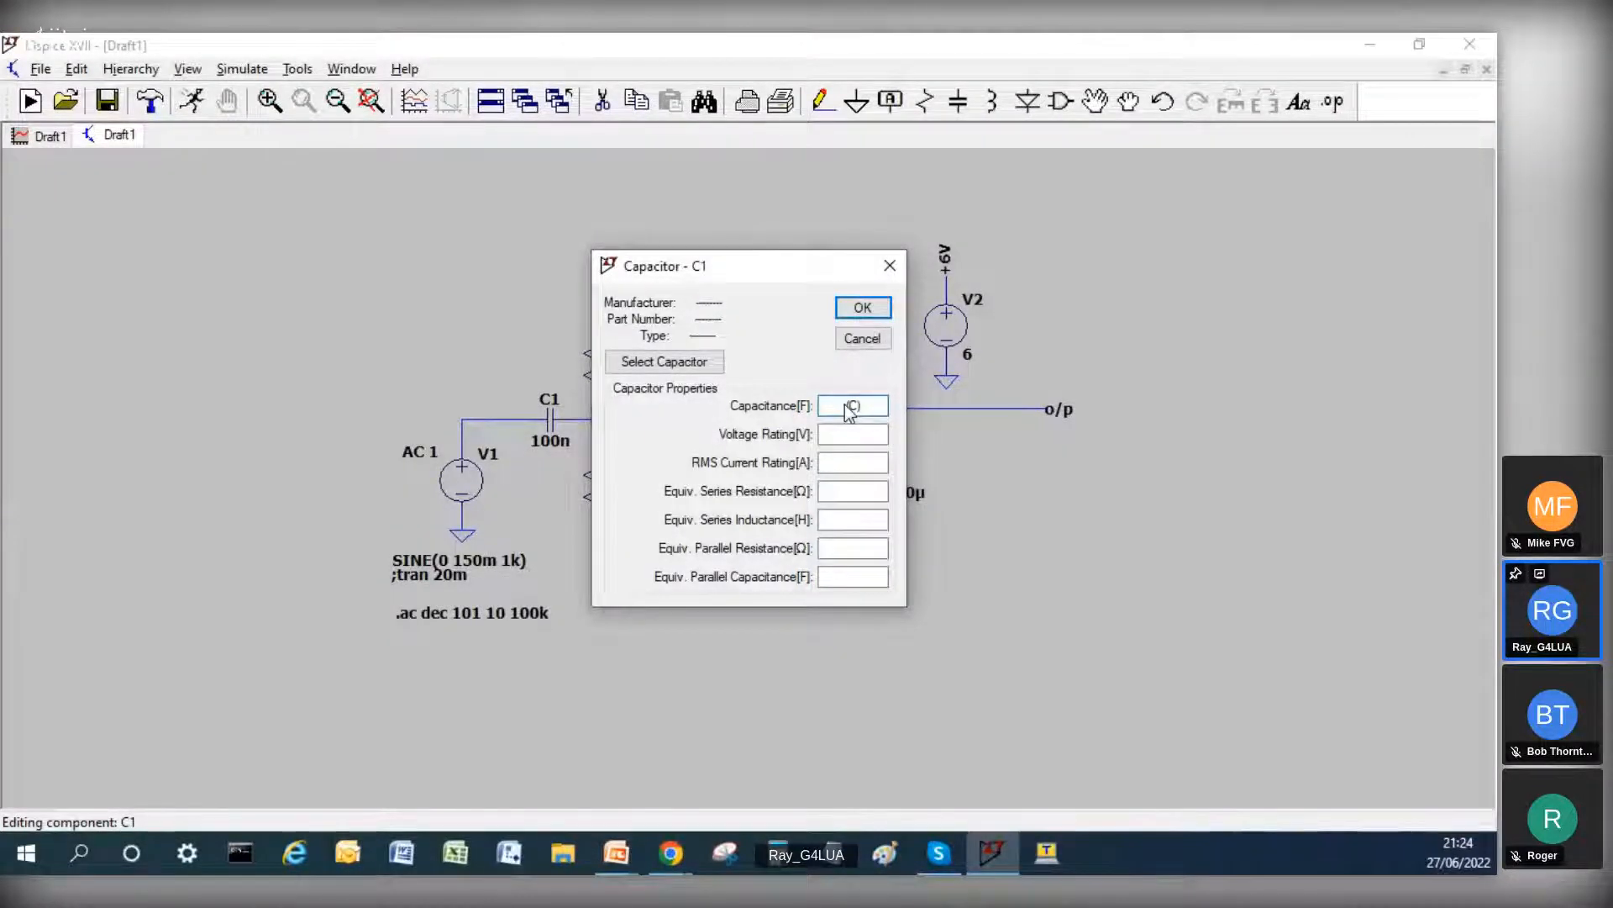
type("}")
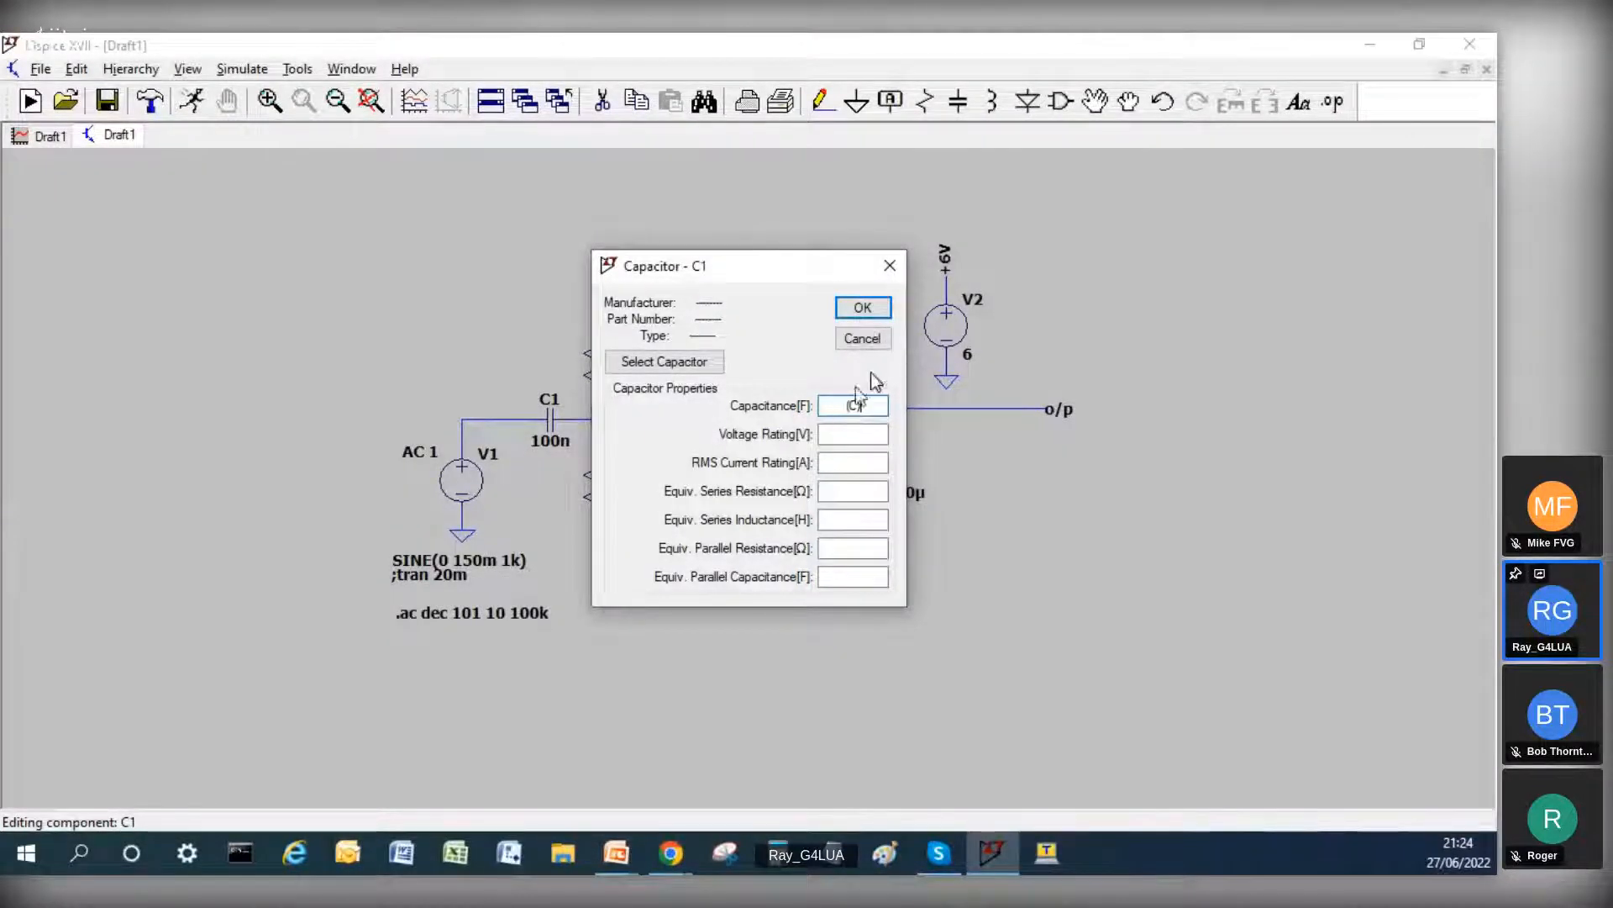
left_click(864, 306)
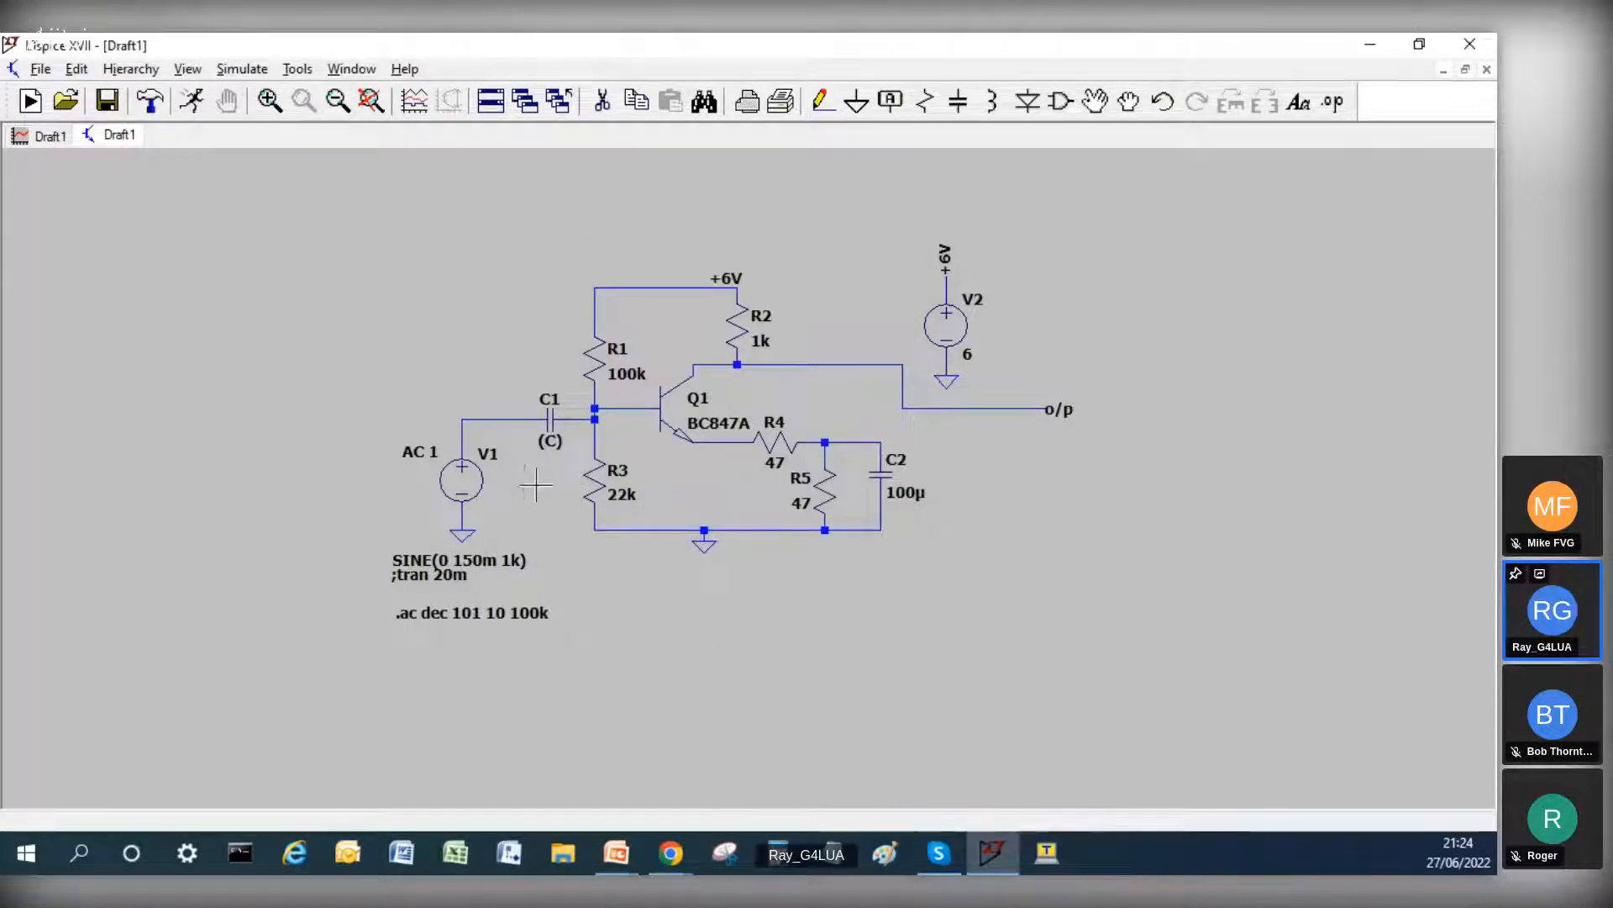
right_click(544, 418)
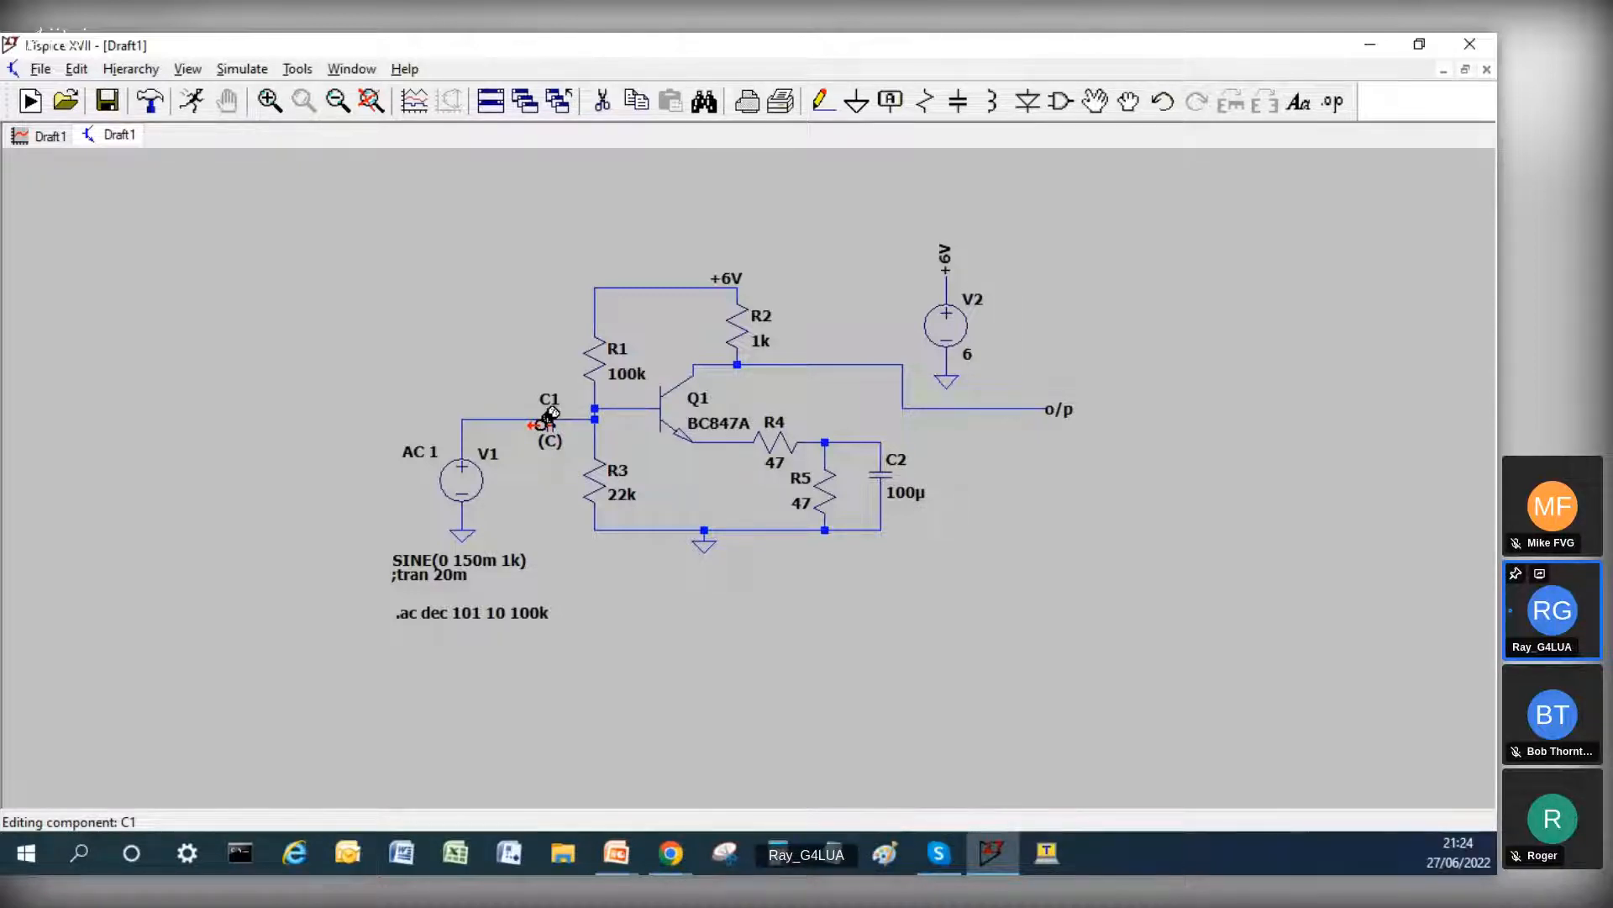
type("{C}")
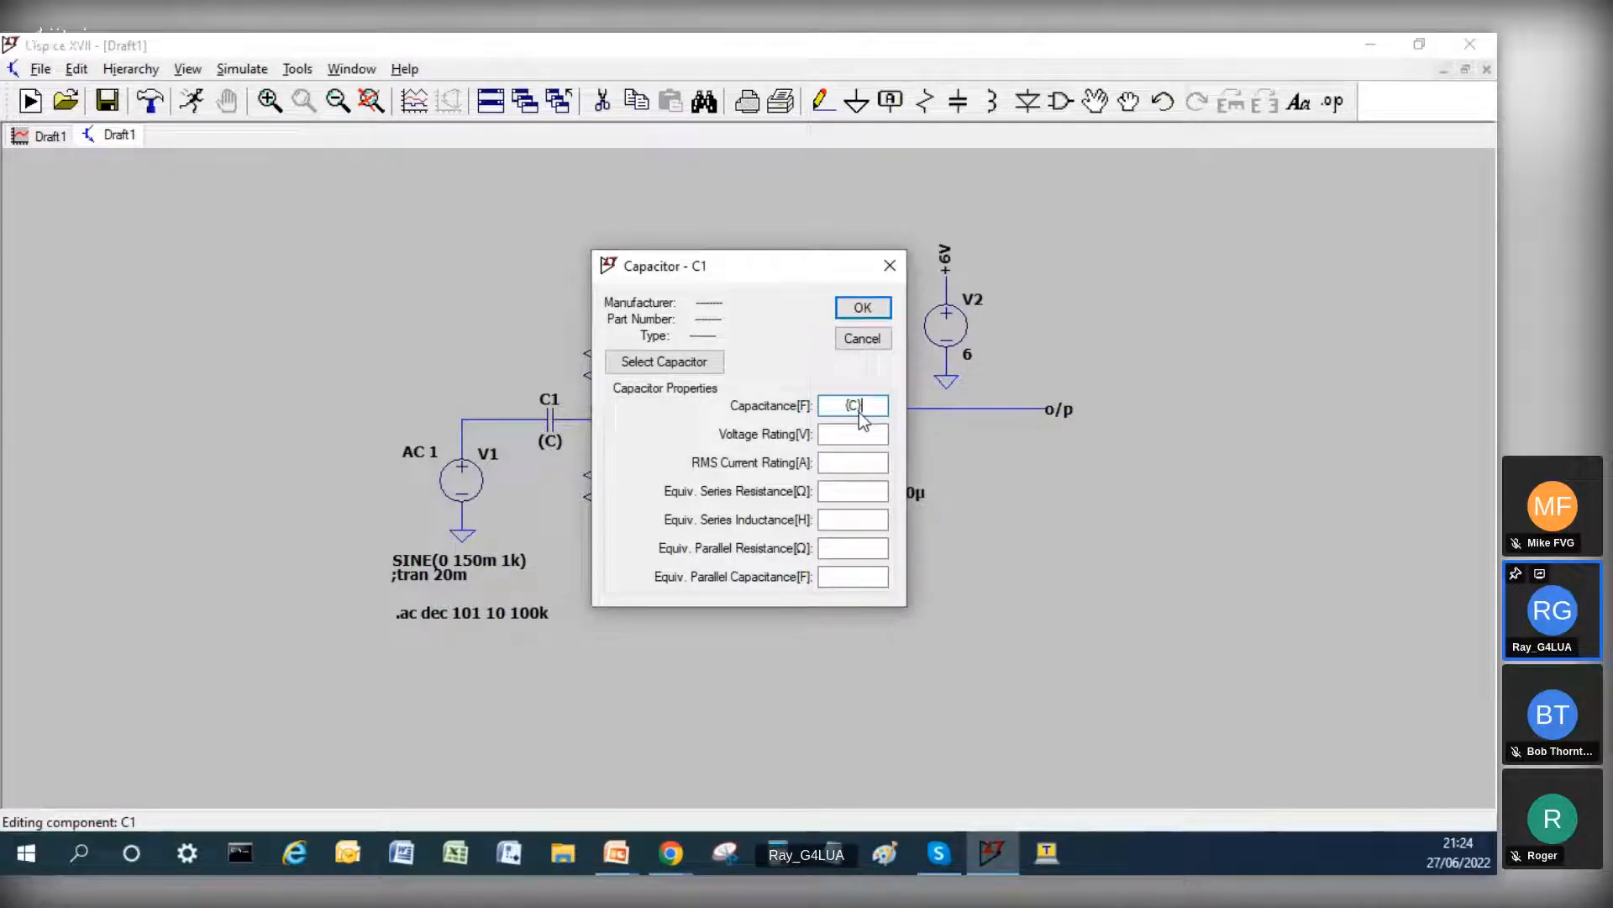
key("Return")
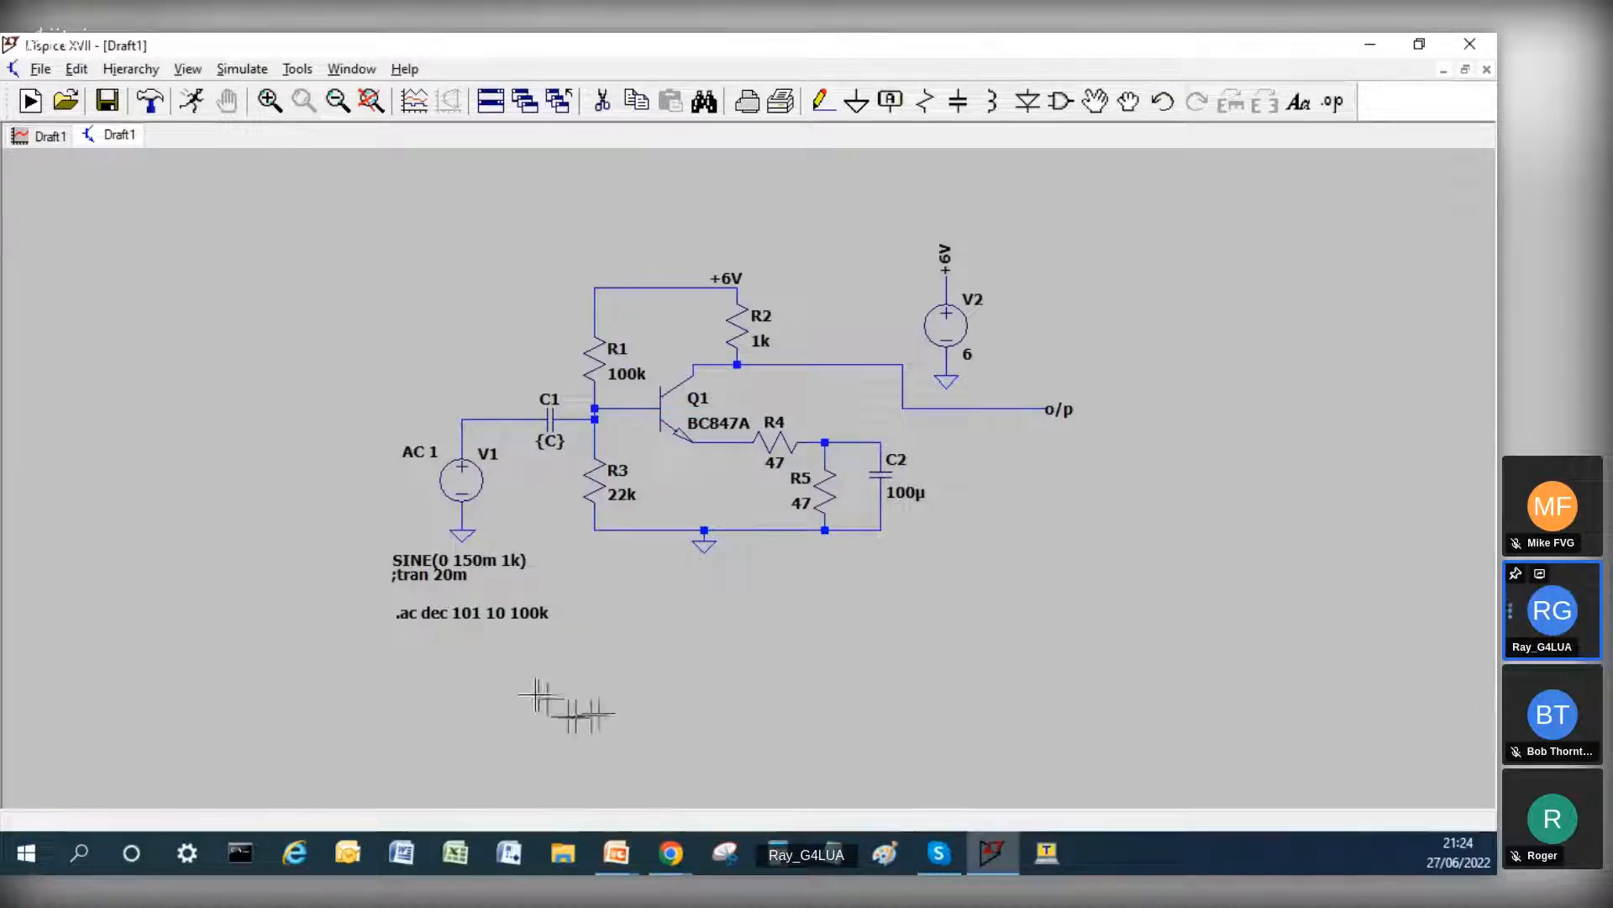
Step: Write a SPICE directive that steps parameter C, reading .step param C 1000p 10n 100n 1u 10u
right_click(414, 682)
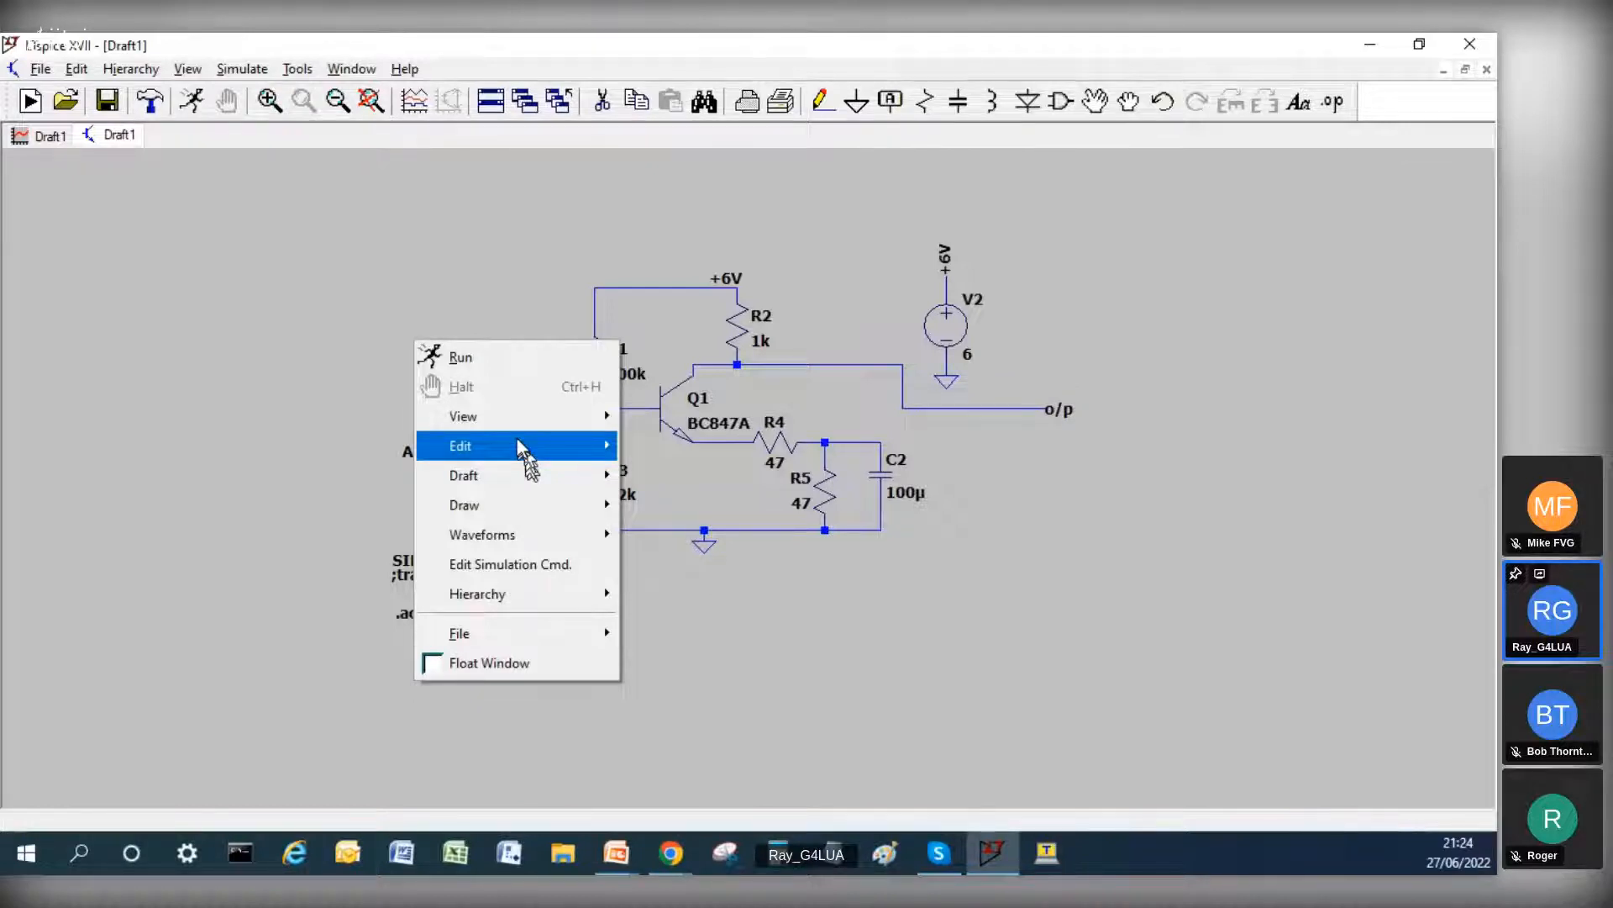
left_click(216, 225)
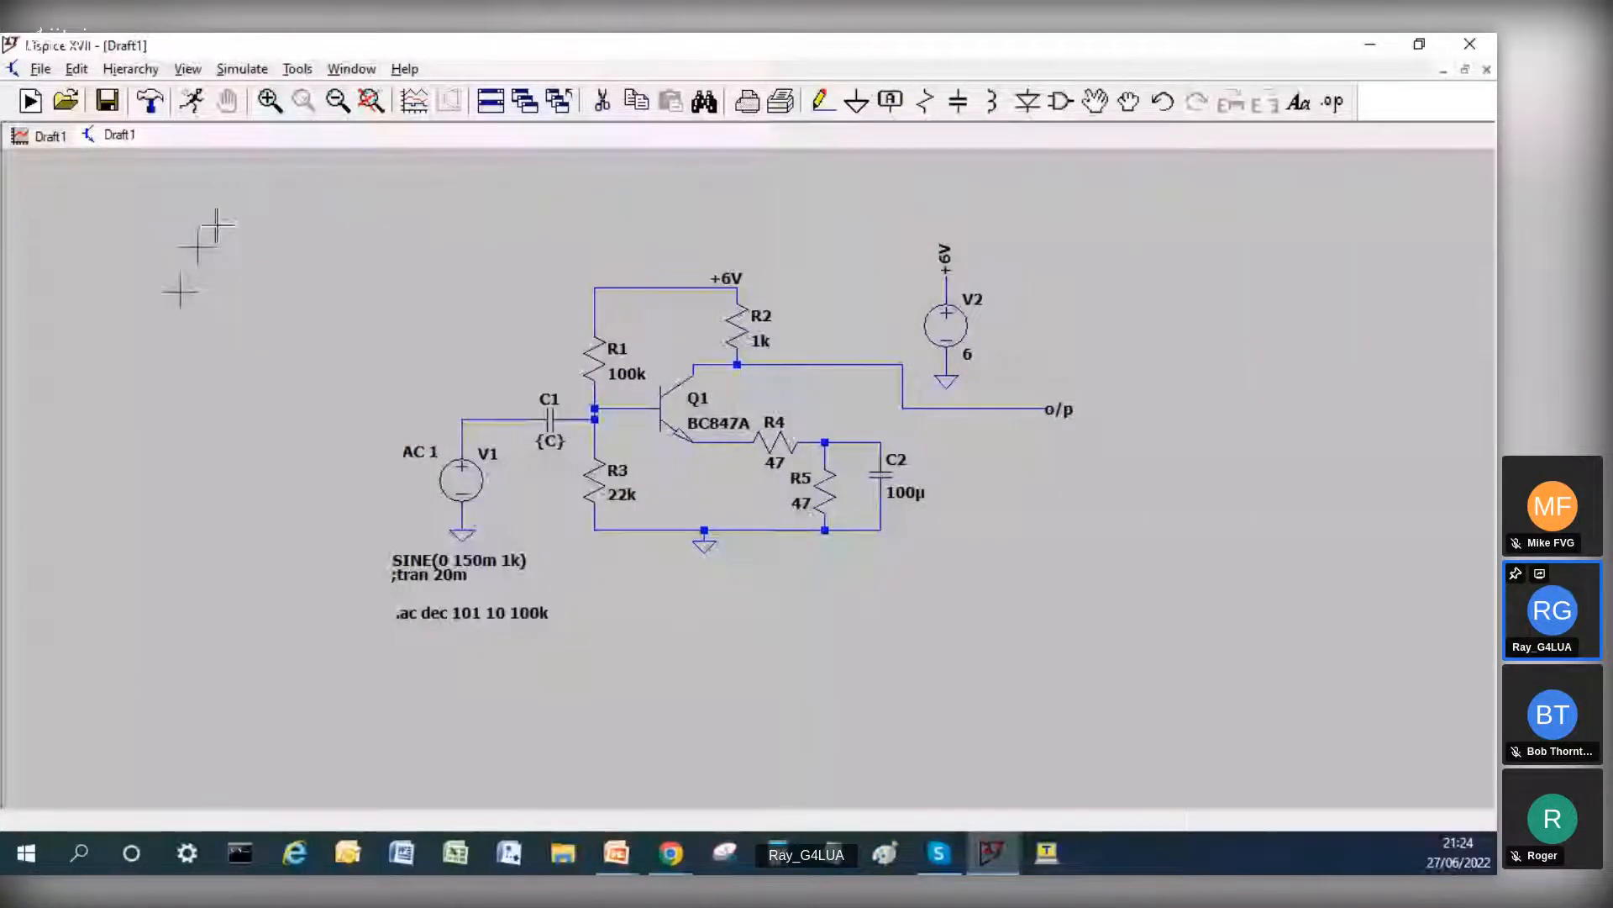
left_click(1336, 105)
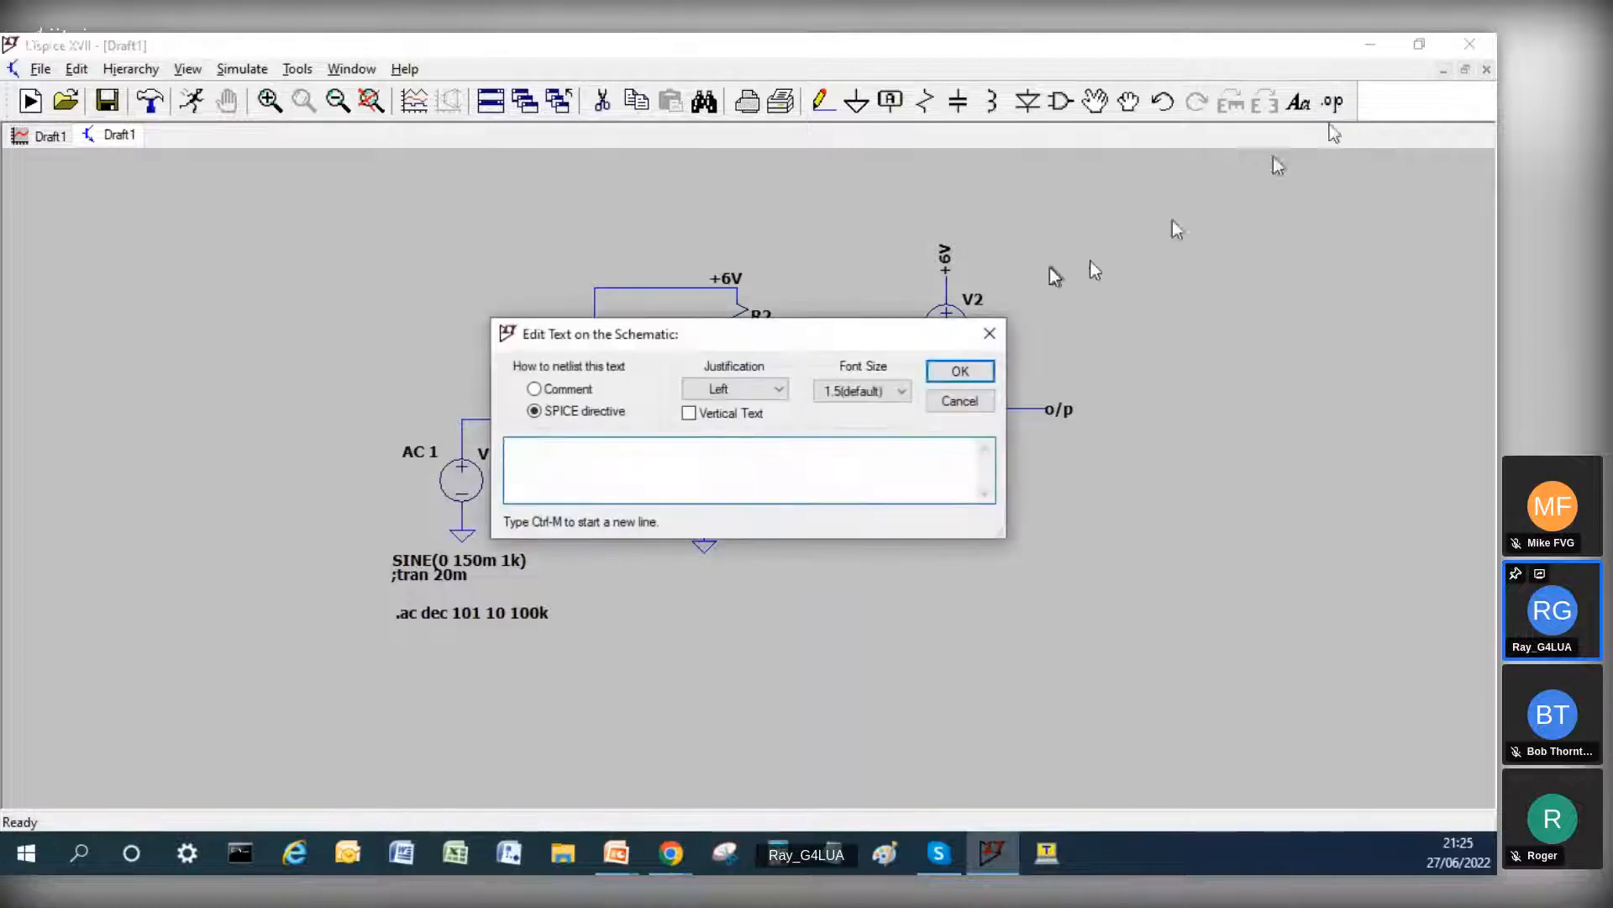
left_click_drag(835, 345, 786, 380)
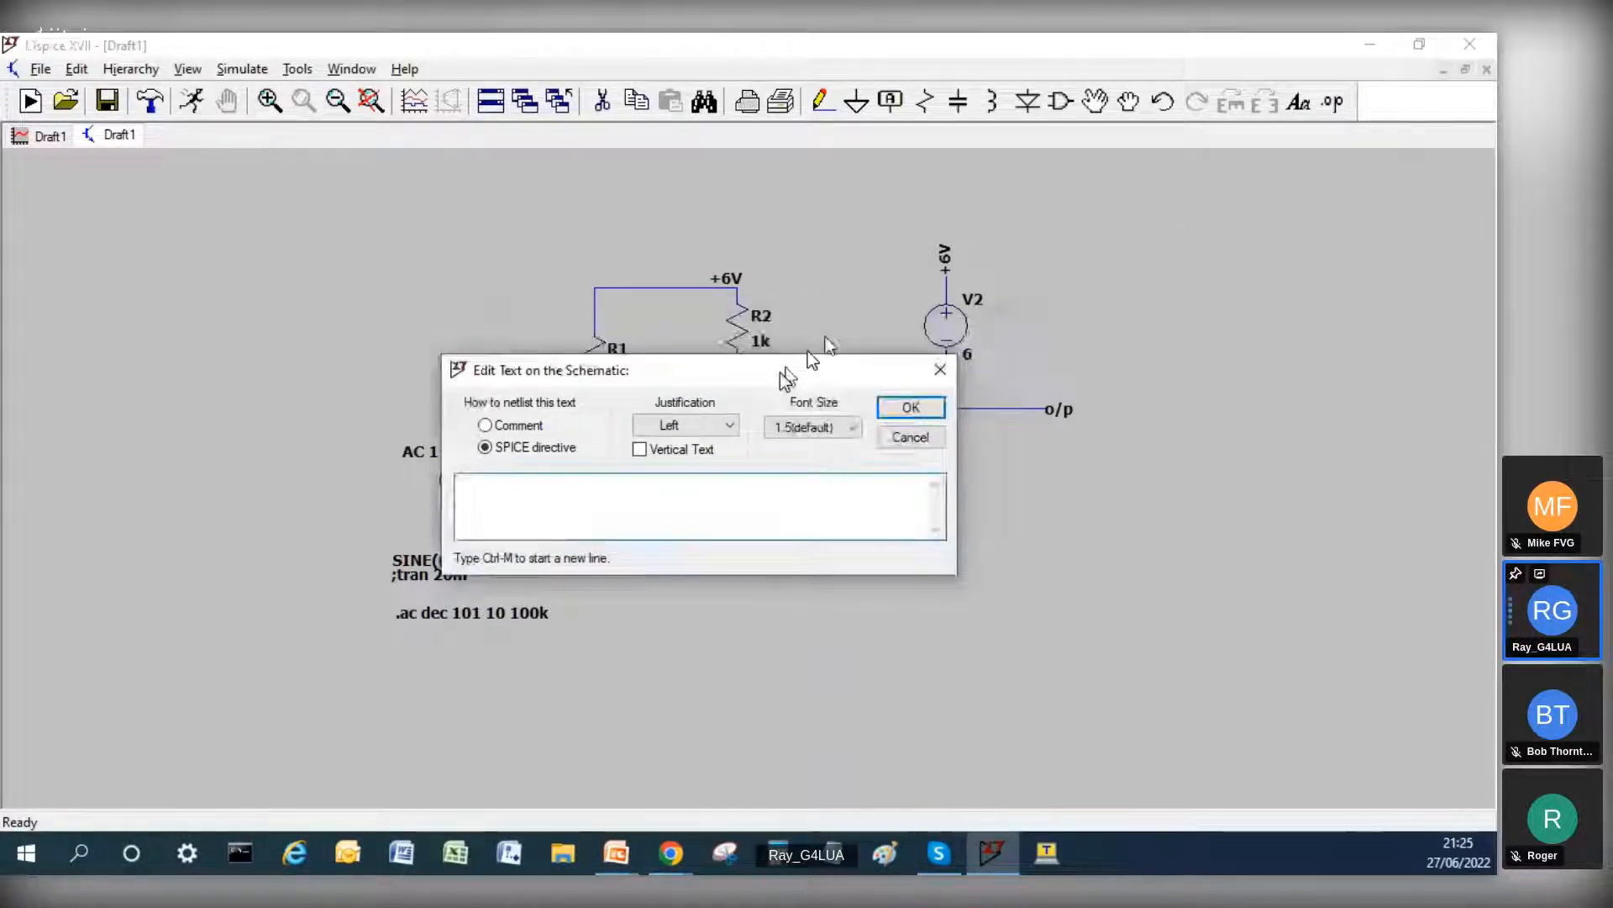
left_click_drag(781, 371, 623, 571)
type(".")
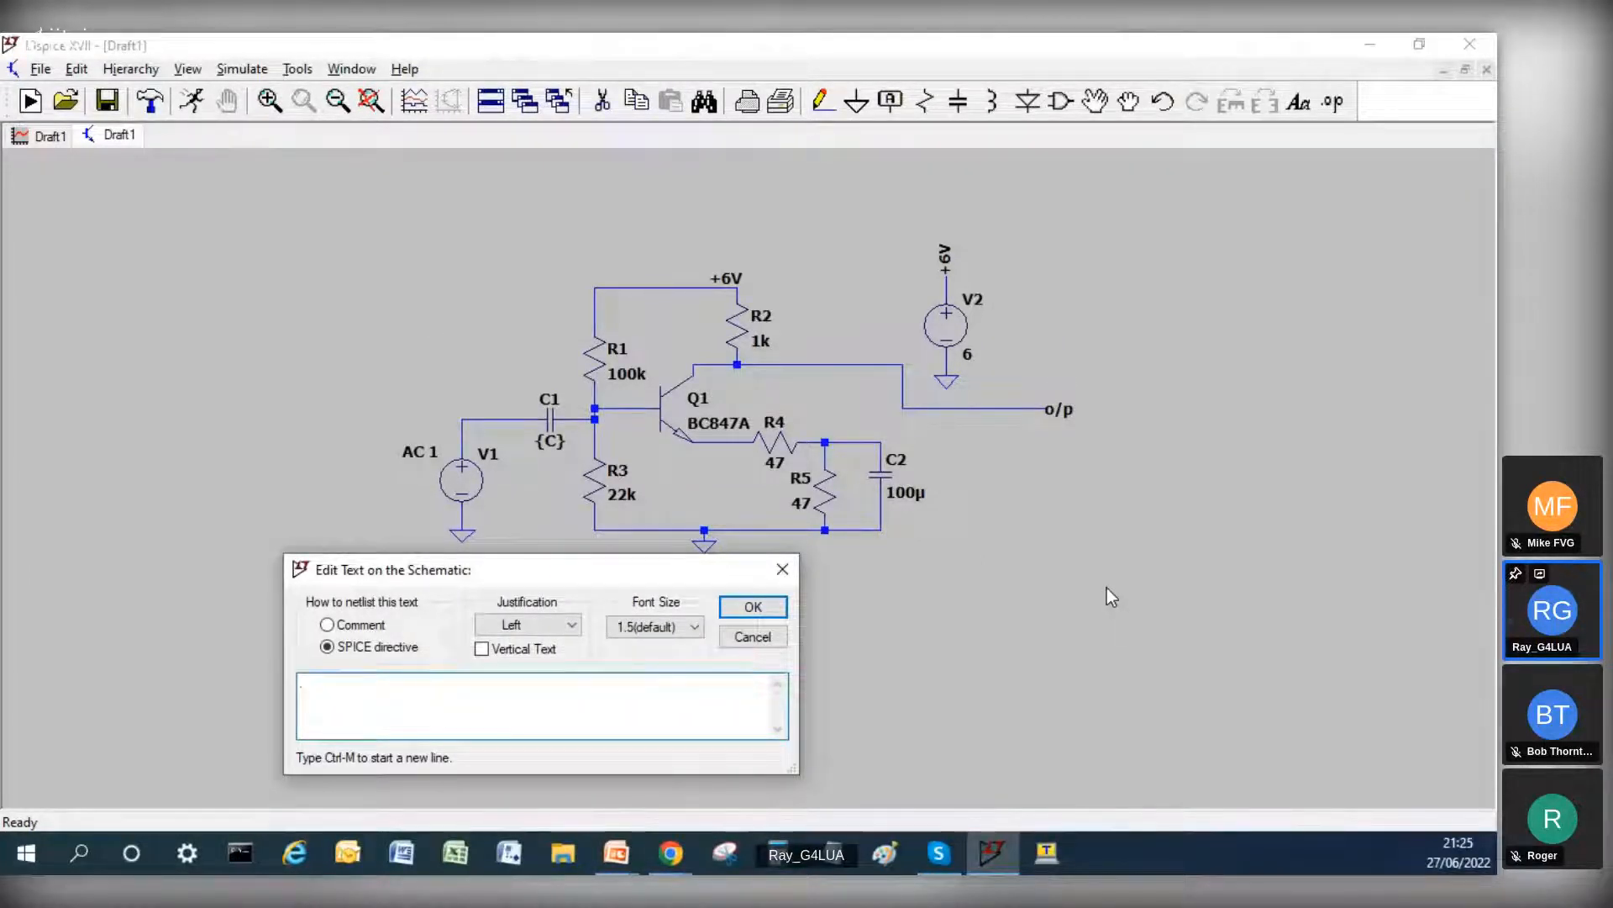
type("step param ")
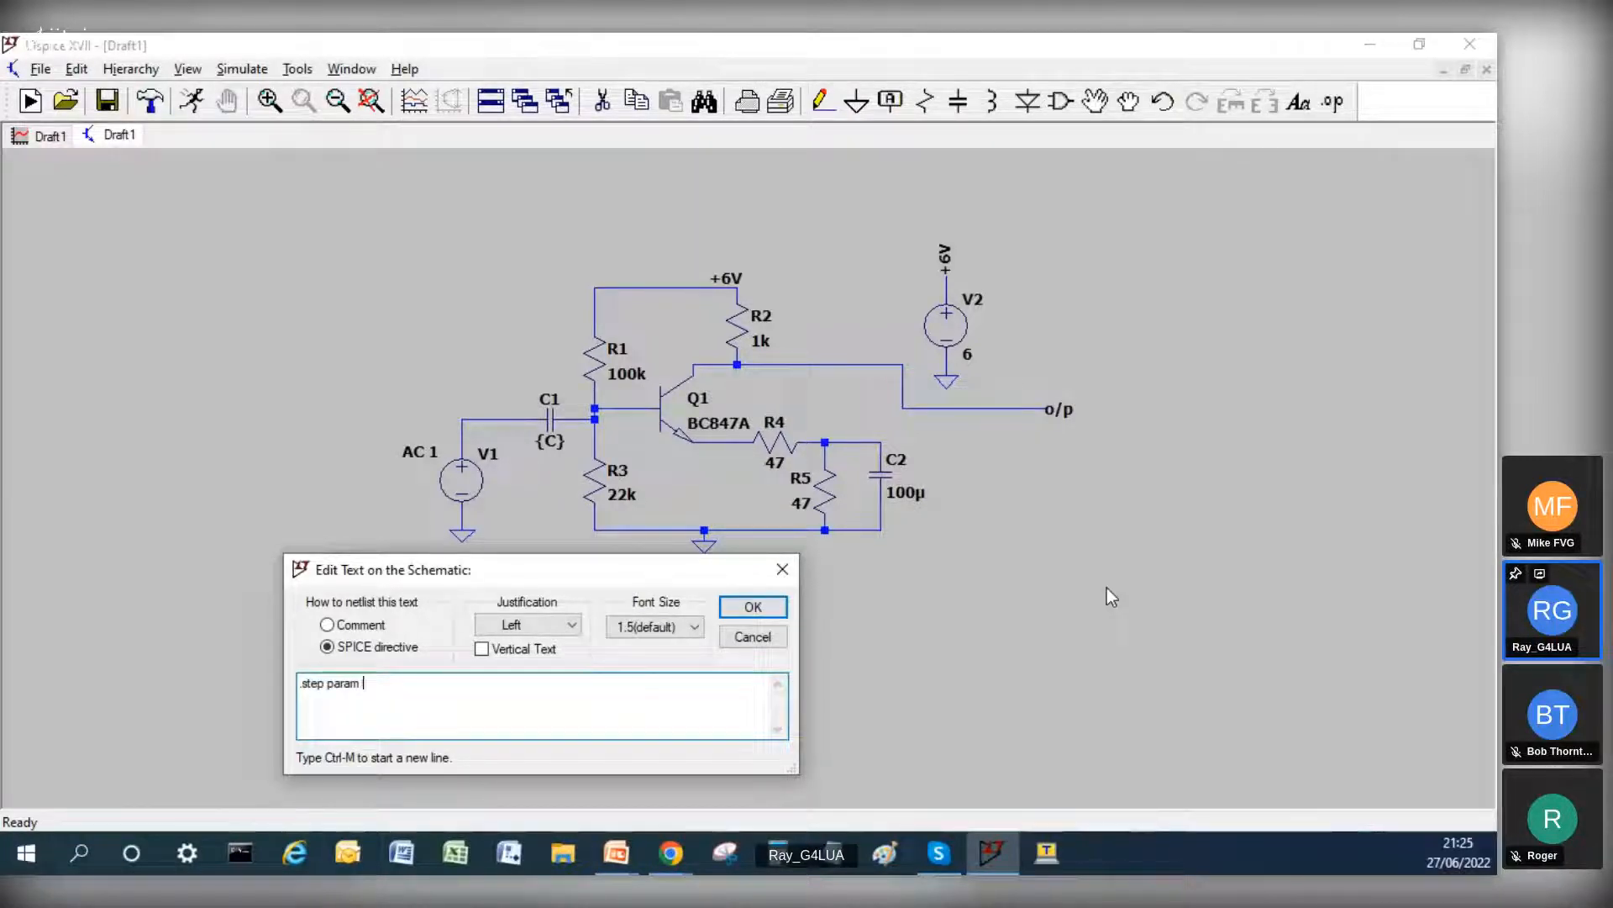
type("C 1000p")
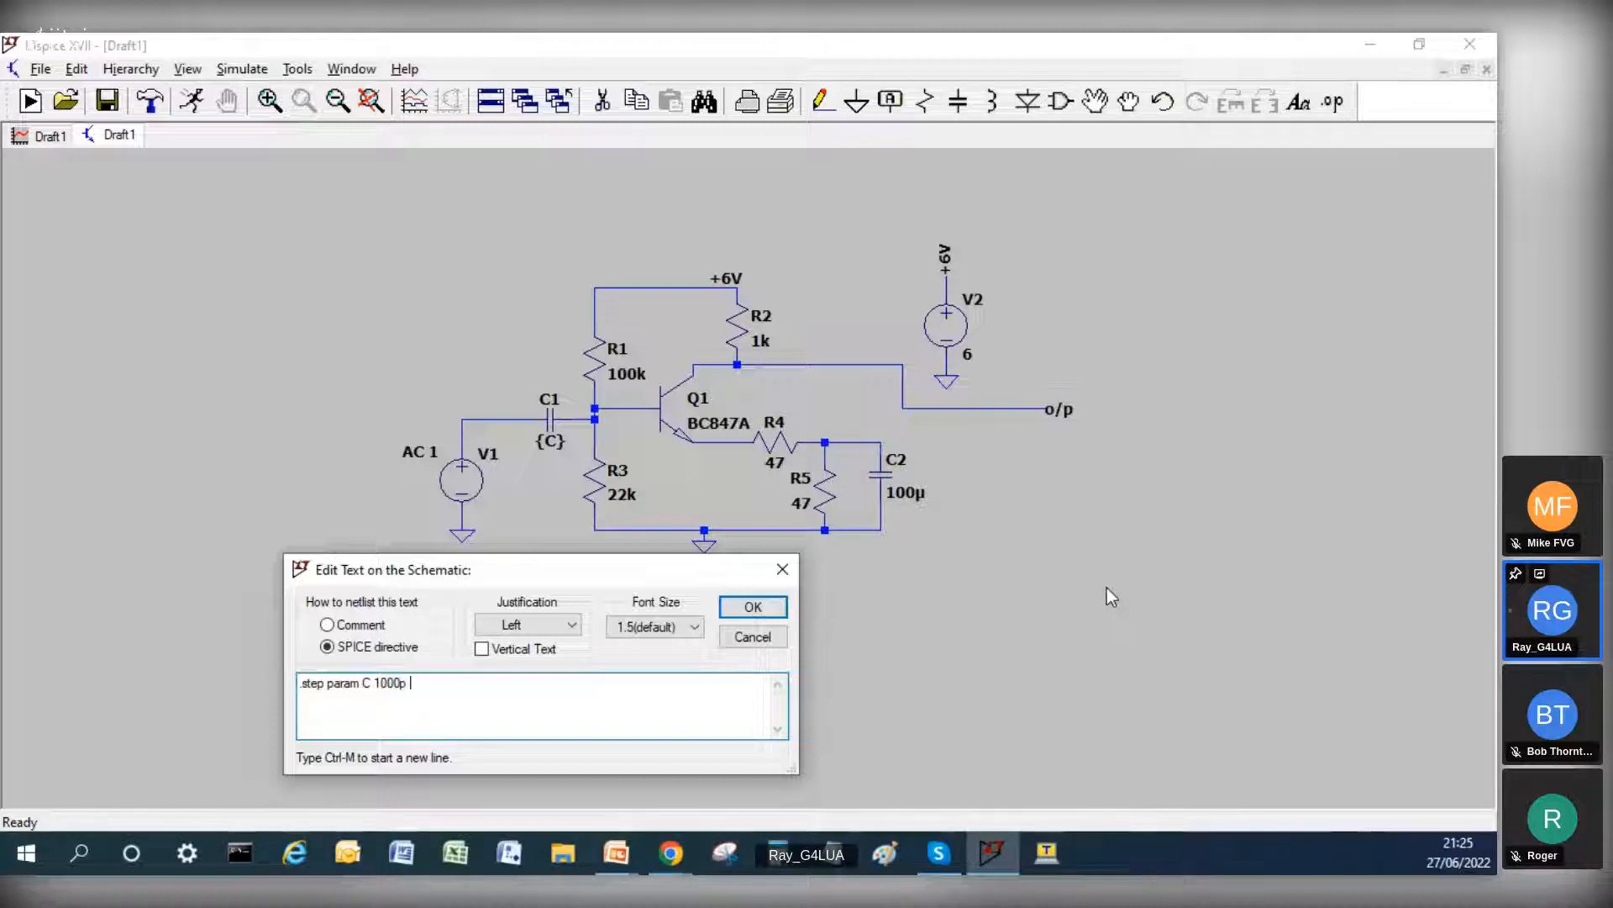
type(" 10n 100n 1u 10u")
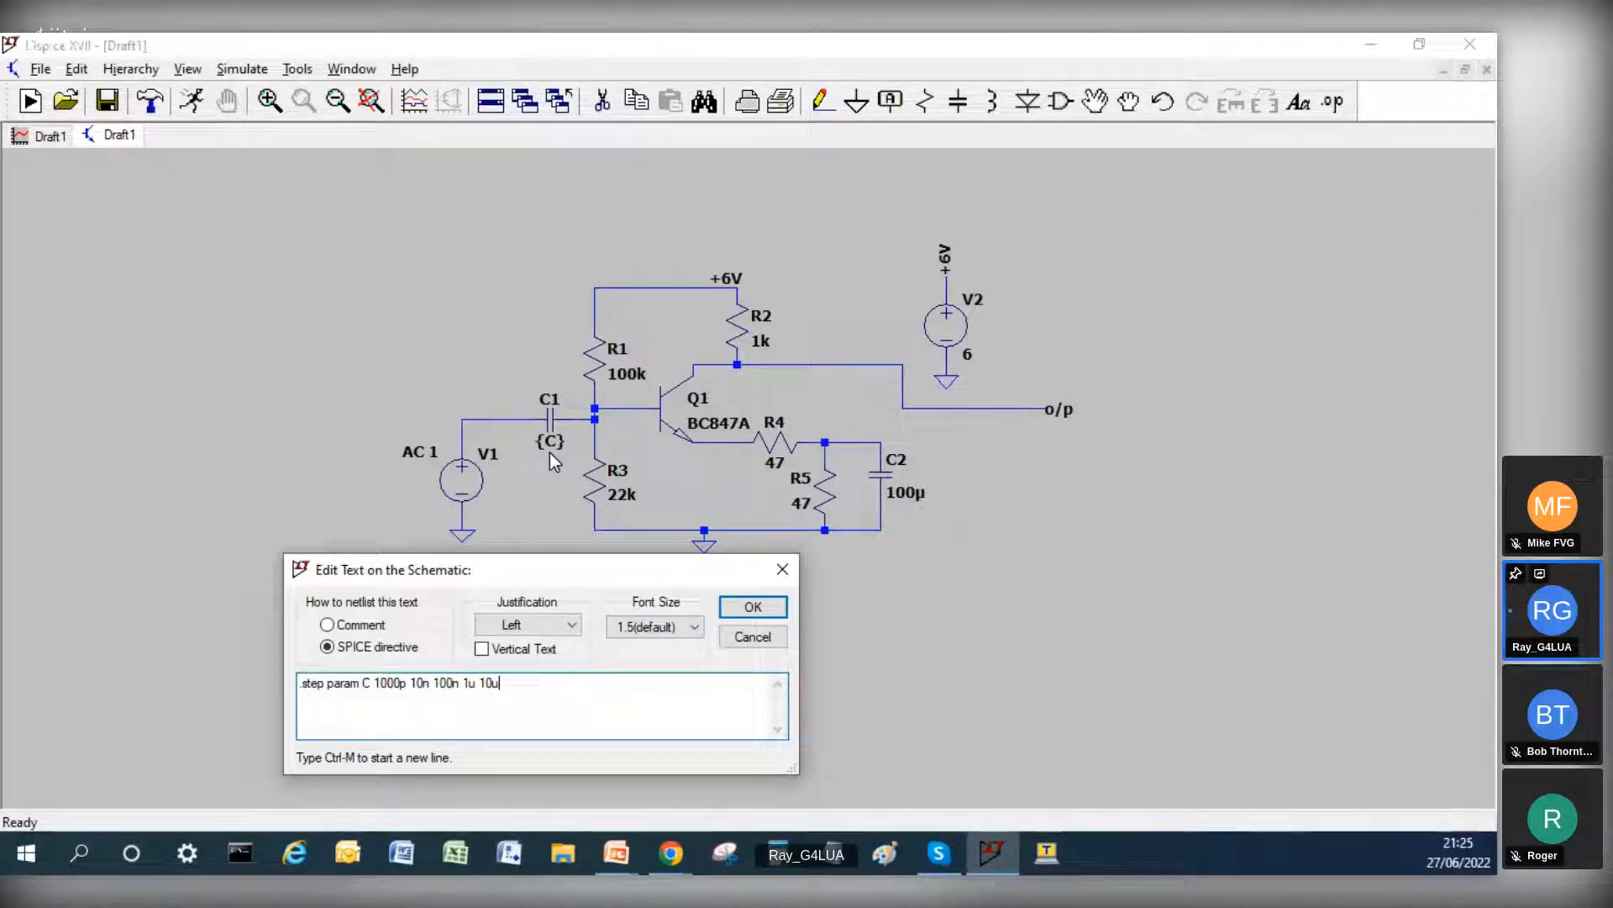
Step: Insert the keyword list before 1000p in the step directive and place the directive below the .ac command
left_click(375, 683)
type("list")
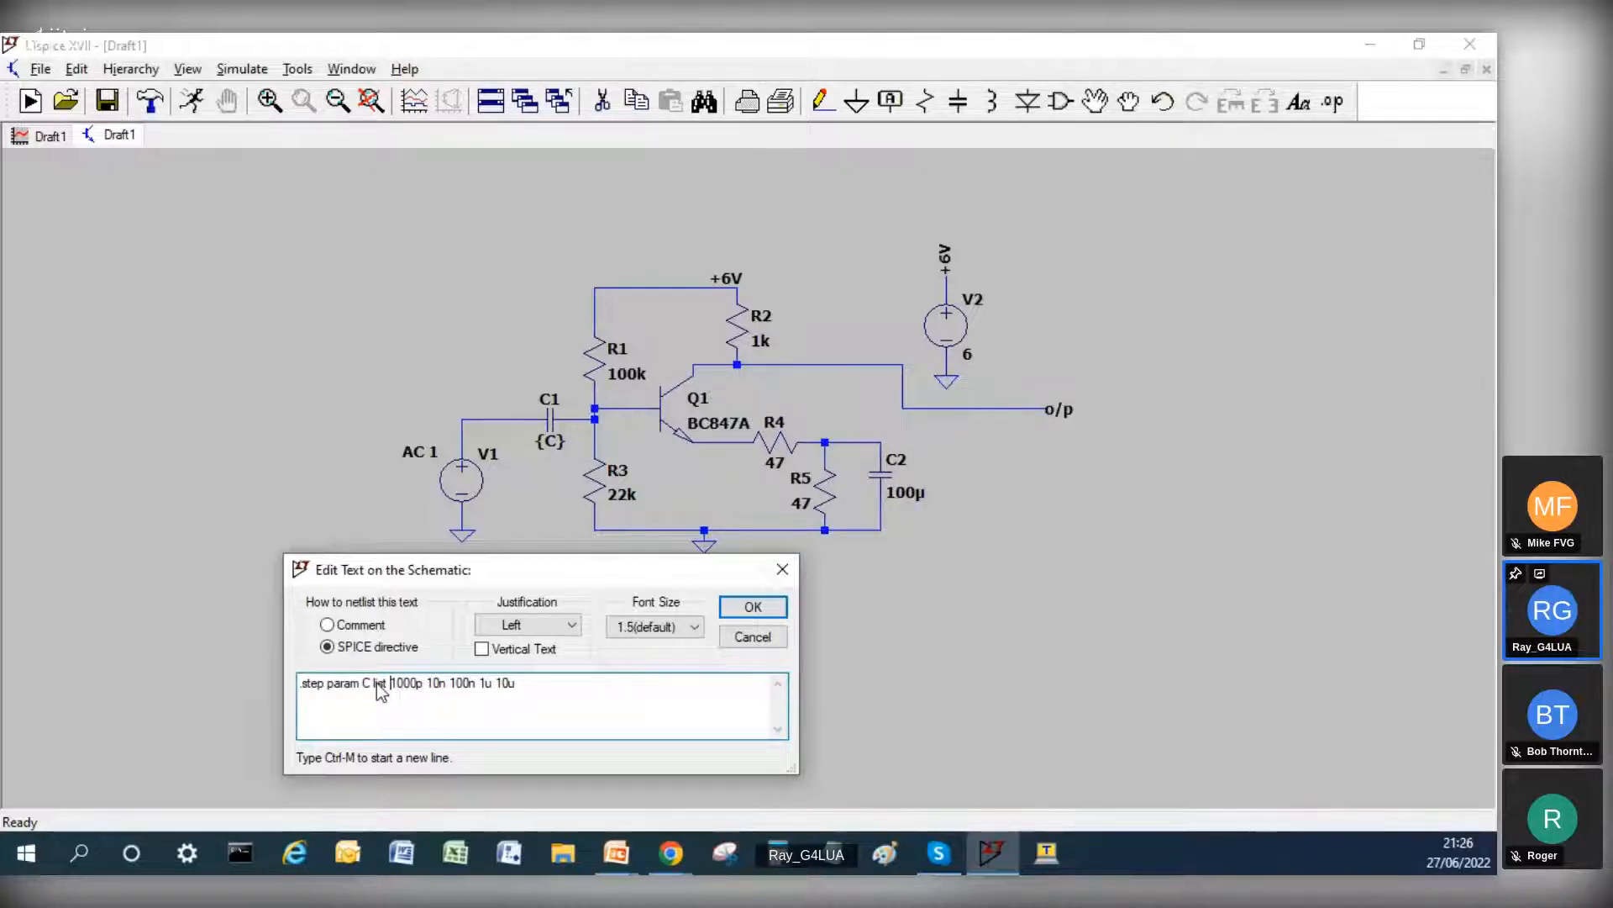
left_click(747, 607)
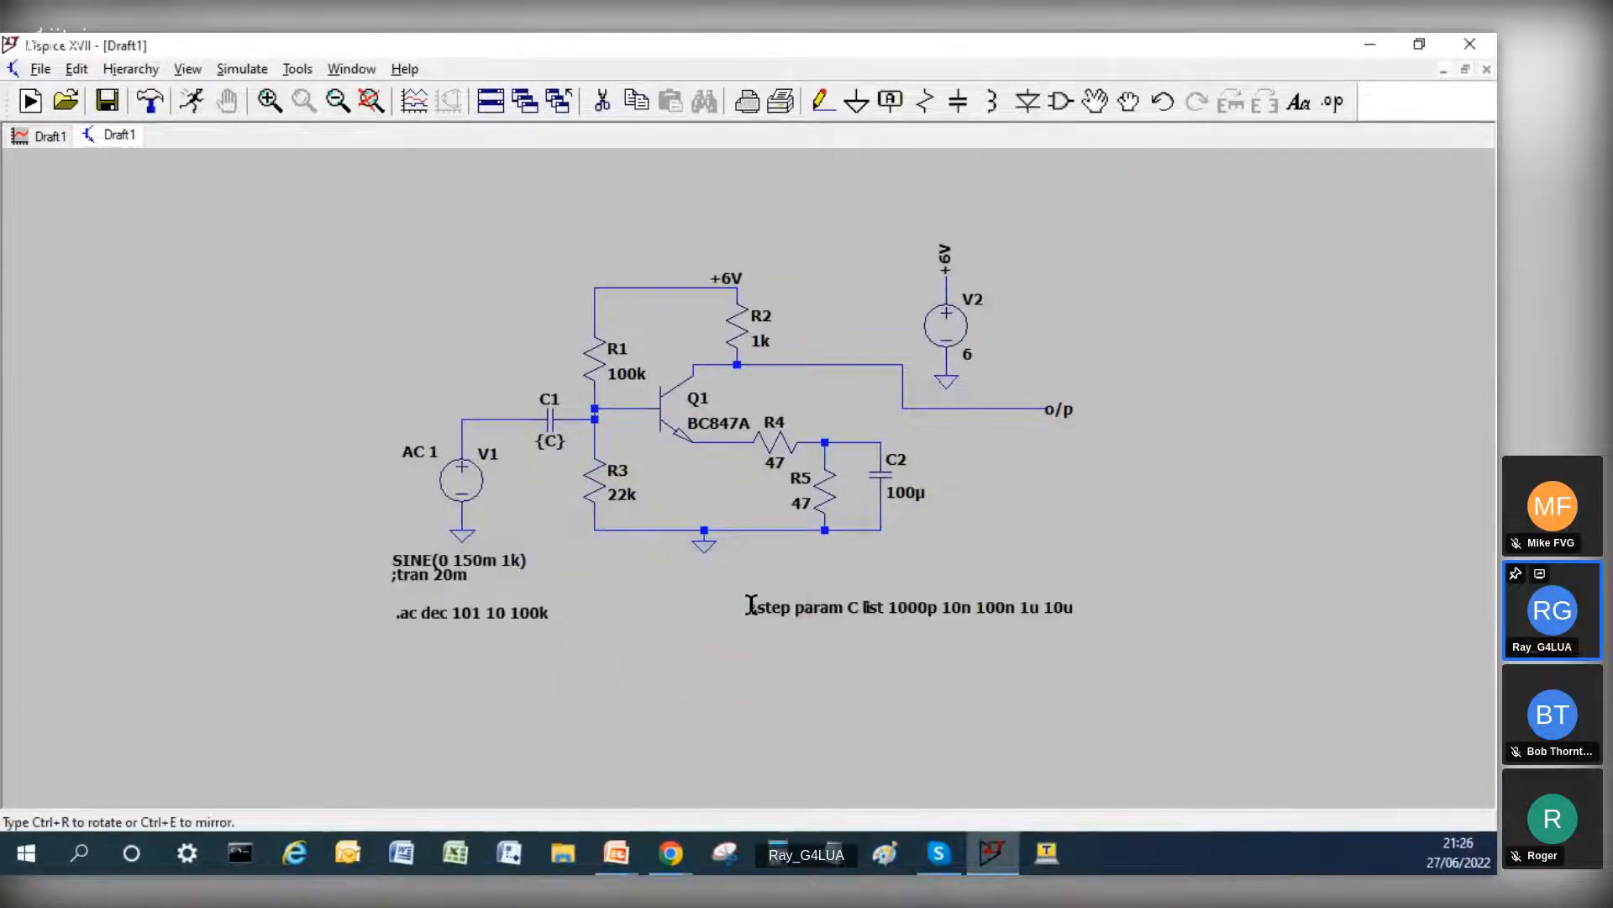
left_click(371, 662)
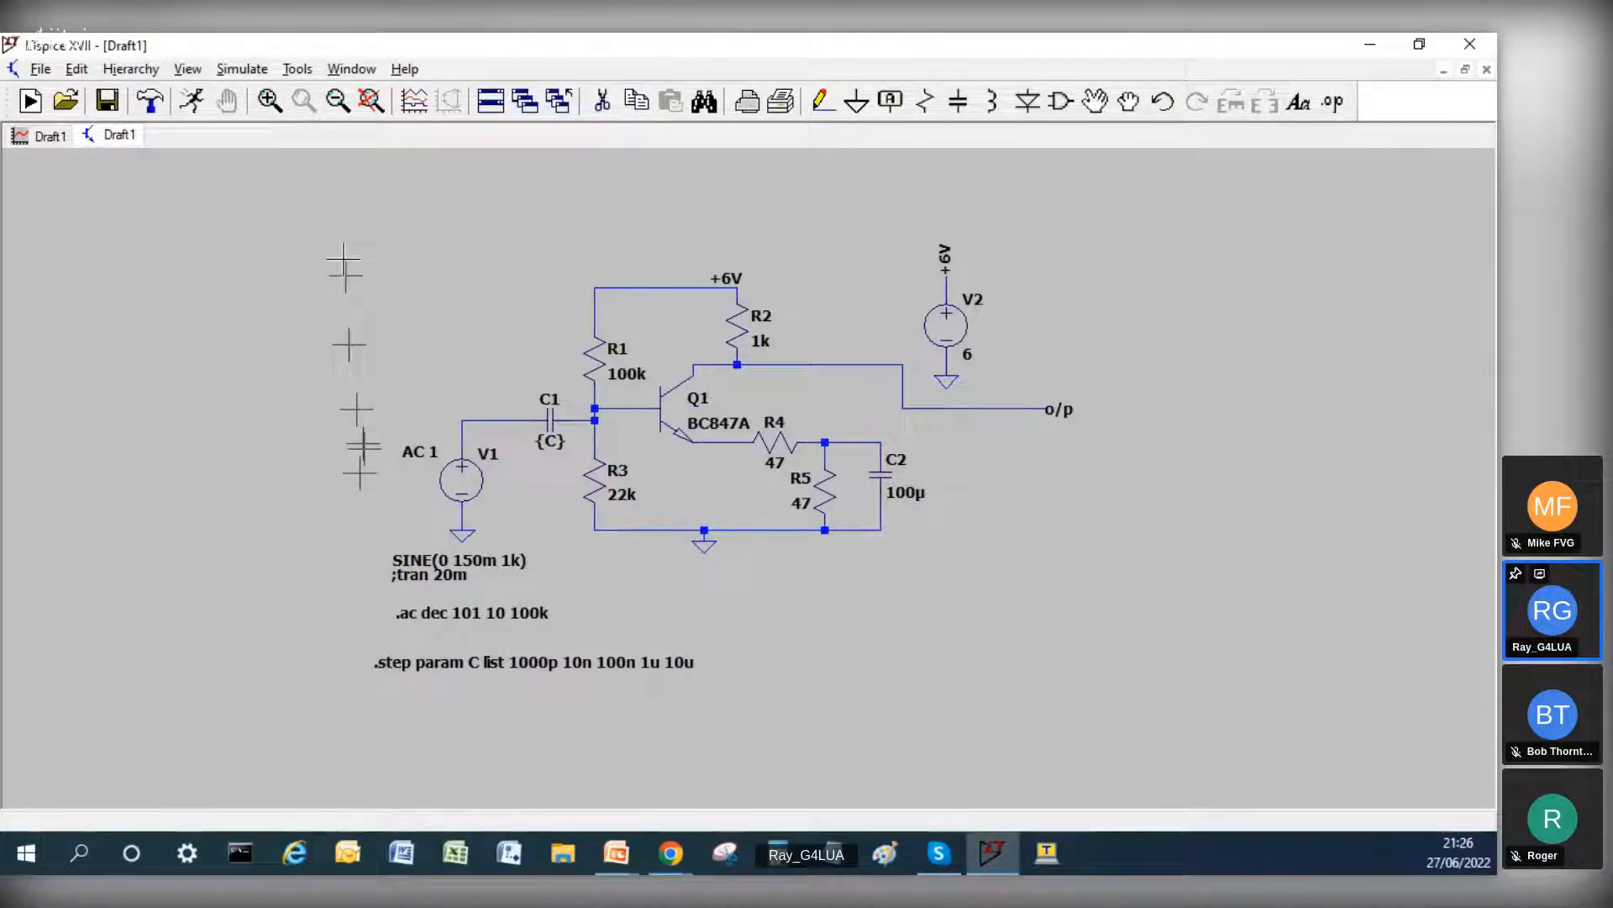
Step: Run the stepped AC analysis, maximize the frequency response plots and compare them with the schematic
left_click(191, 100)
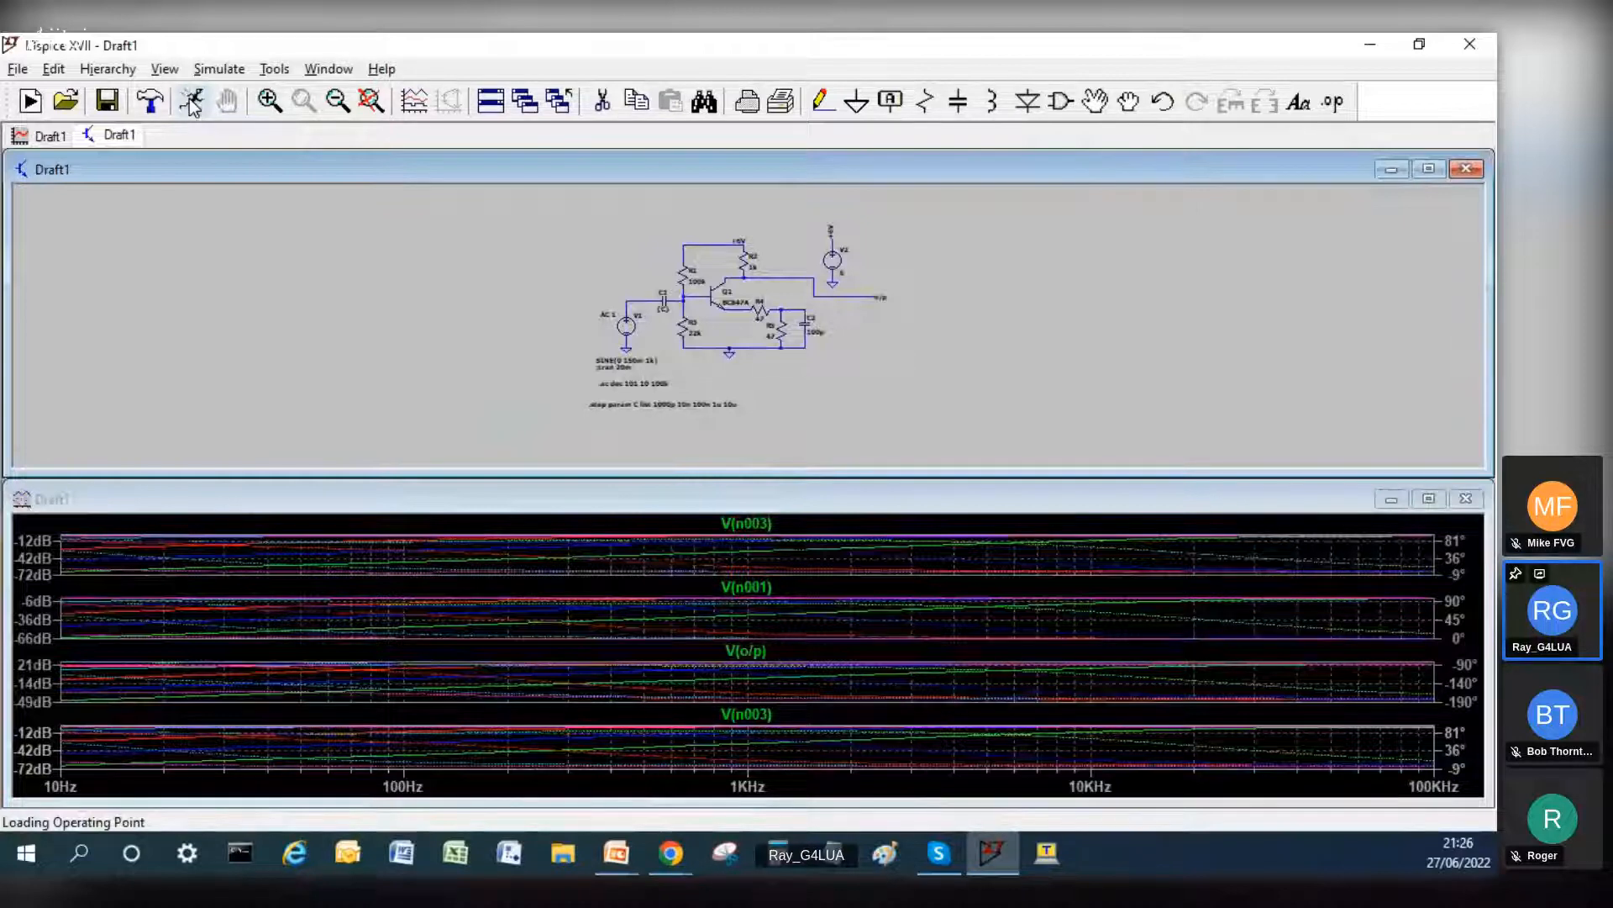
left_click(1428, 498)
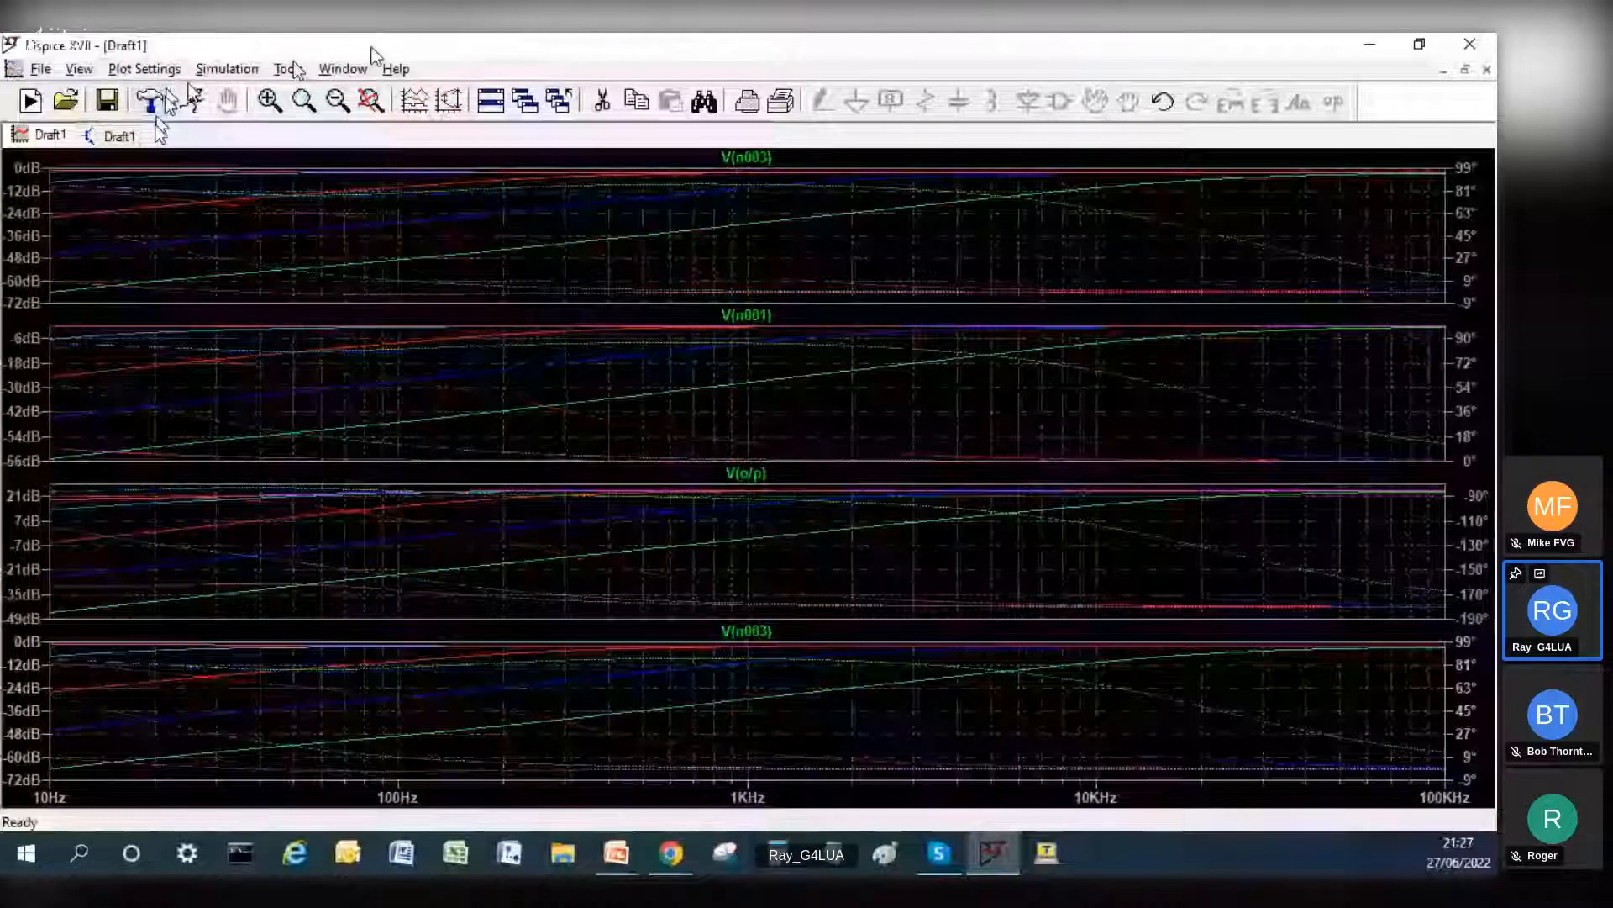
left_click(122, 136)
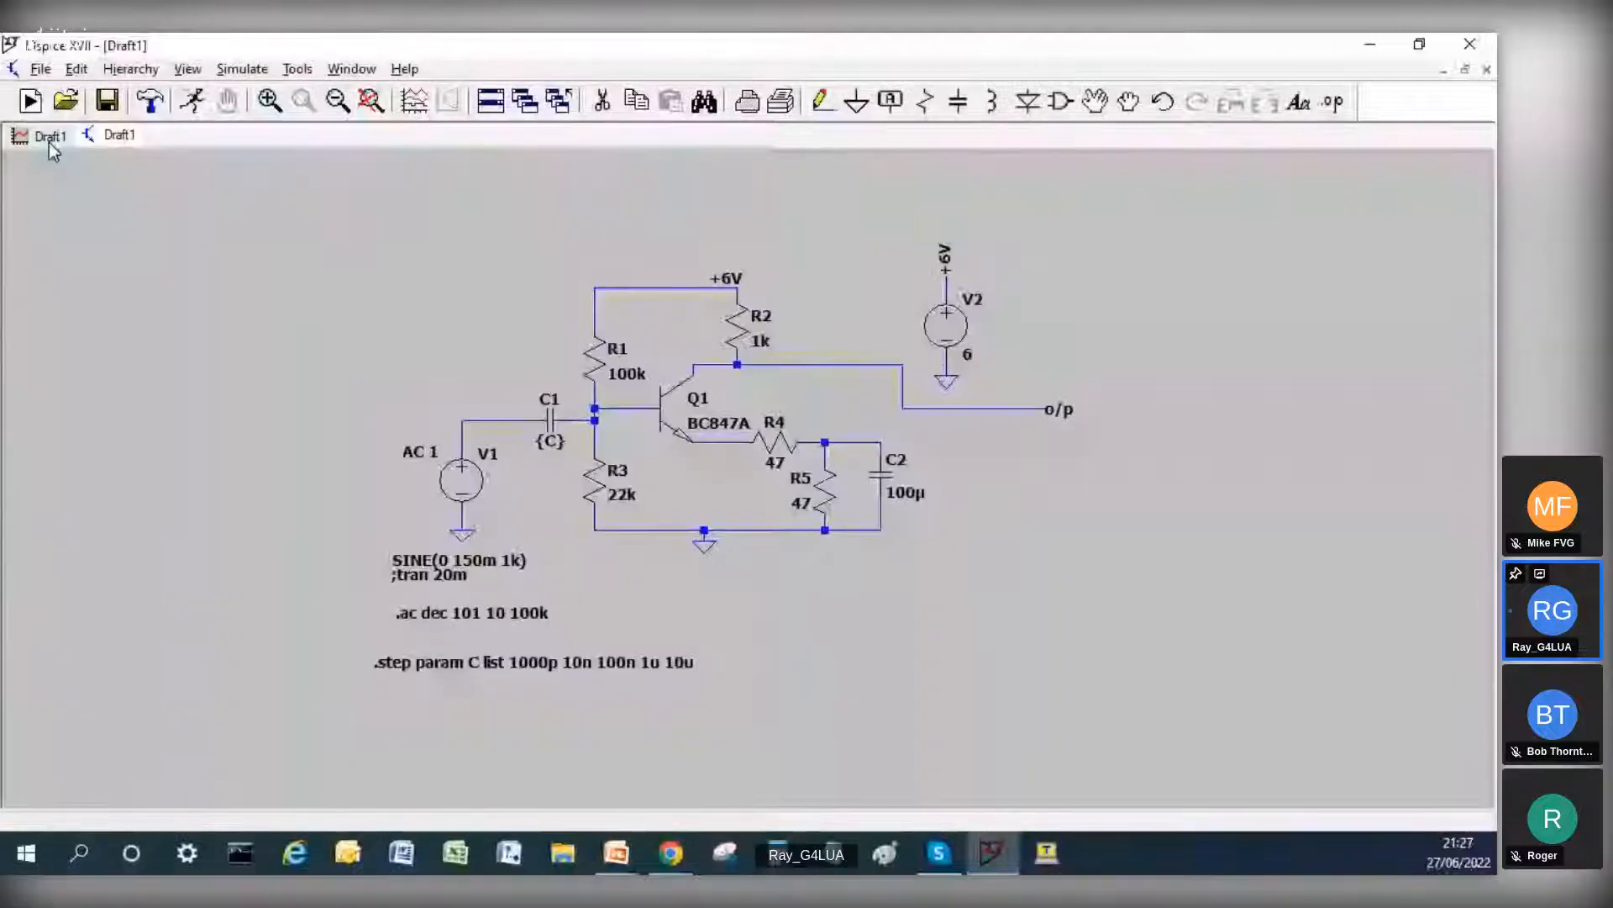
left_click(48, 140)
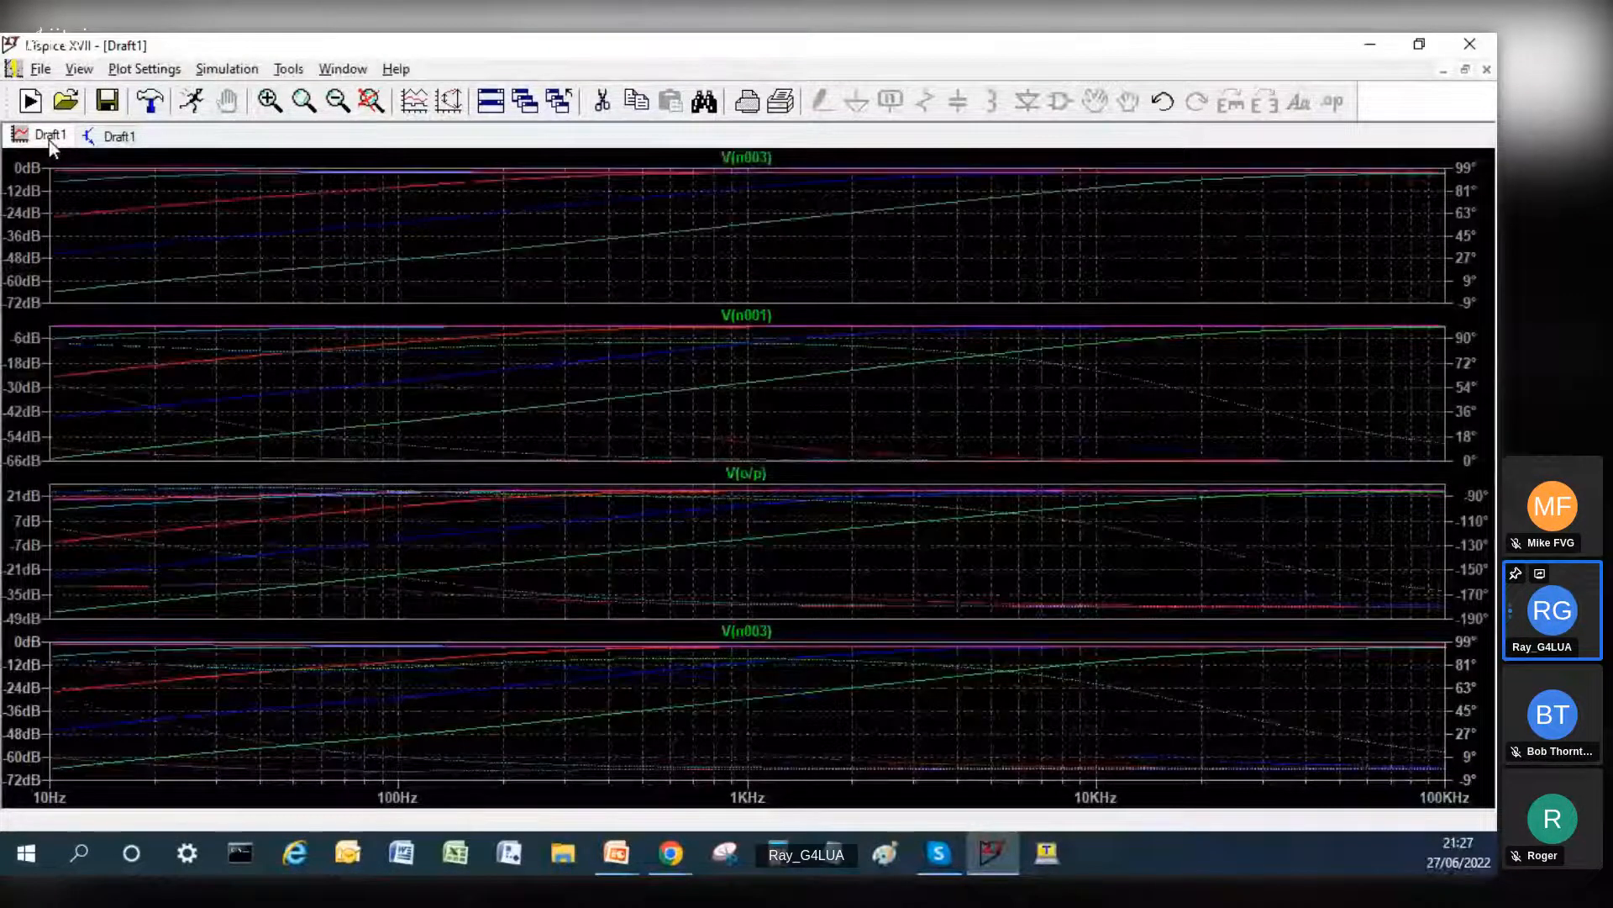
Step: From the schematic, start opening an existing file and browse to the RET_Metix folder inside LUA RF Systems
left_click(109, 136)
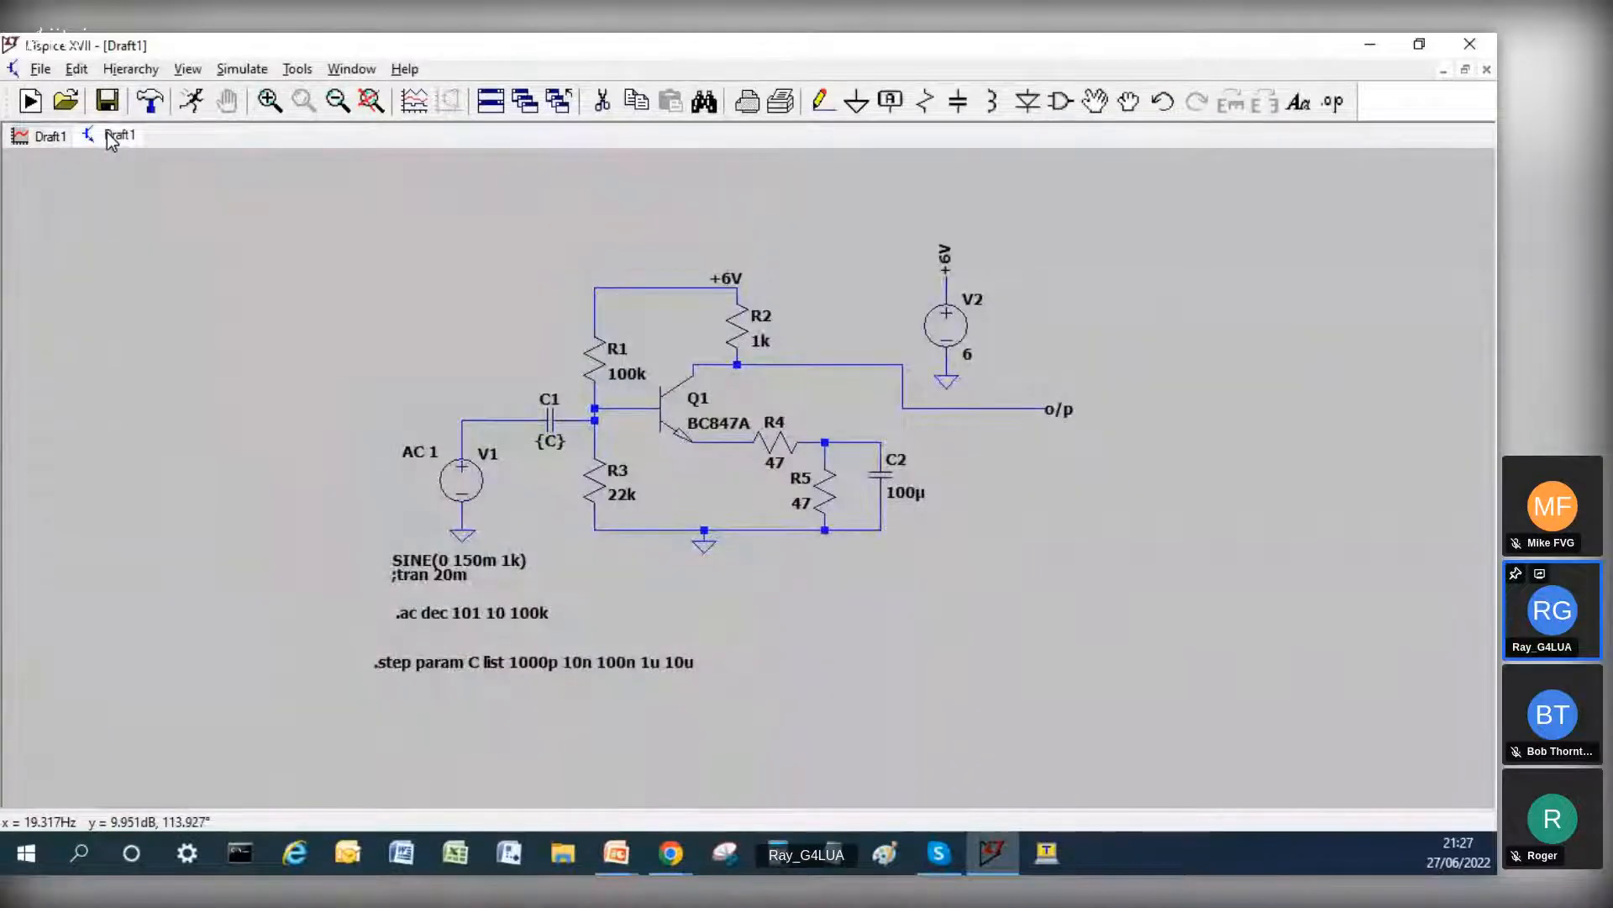
left_click(35, 71)
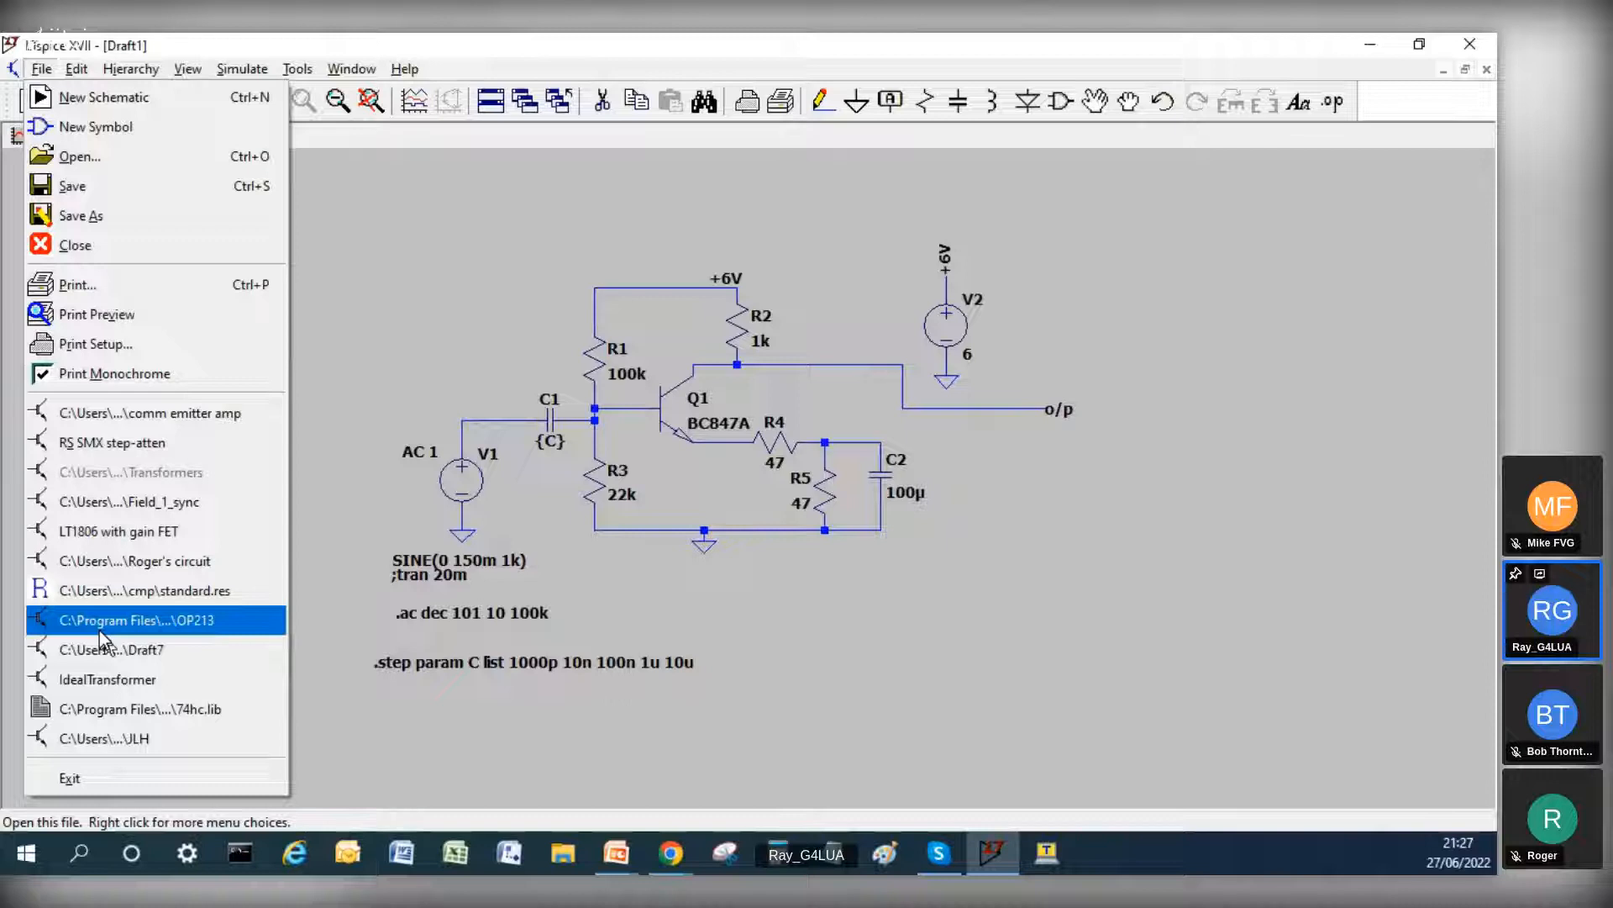
left_click(37, 156)
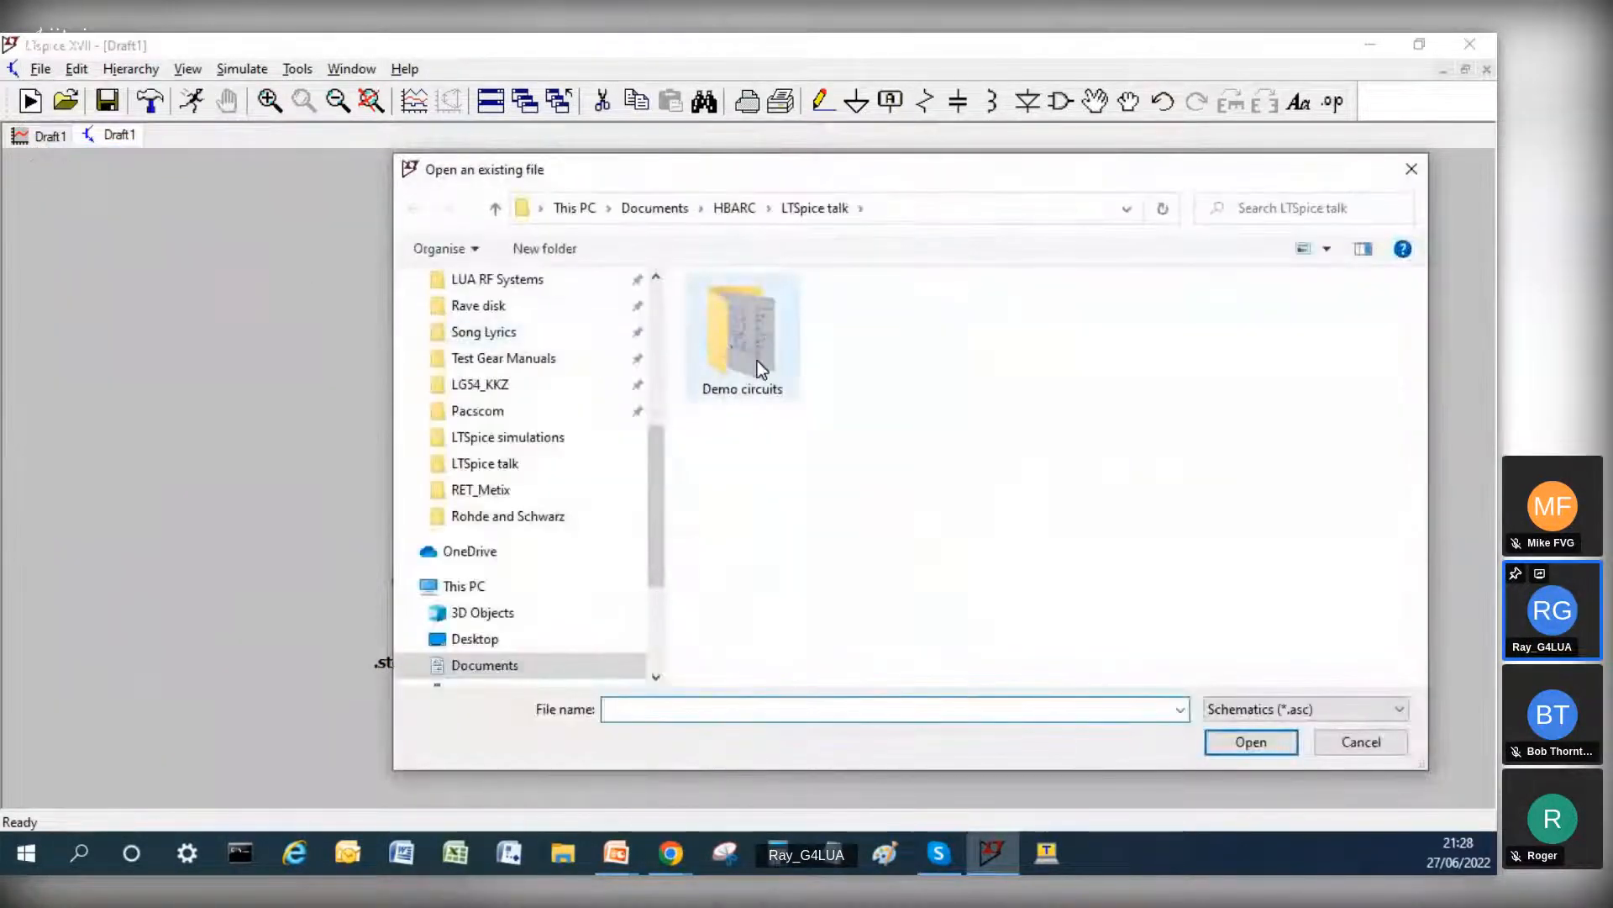
scroll(517, 361, "up", 2)
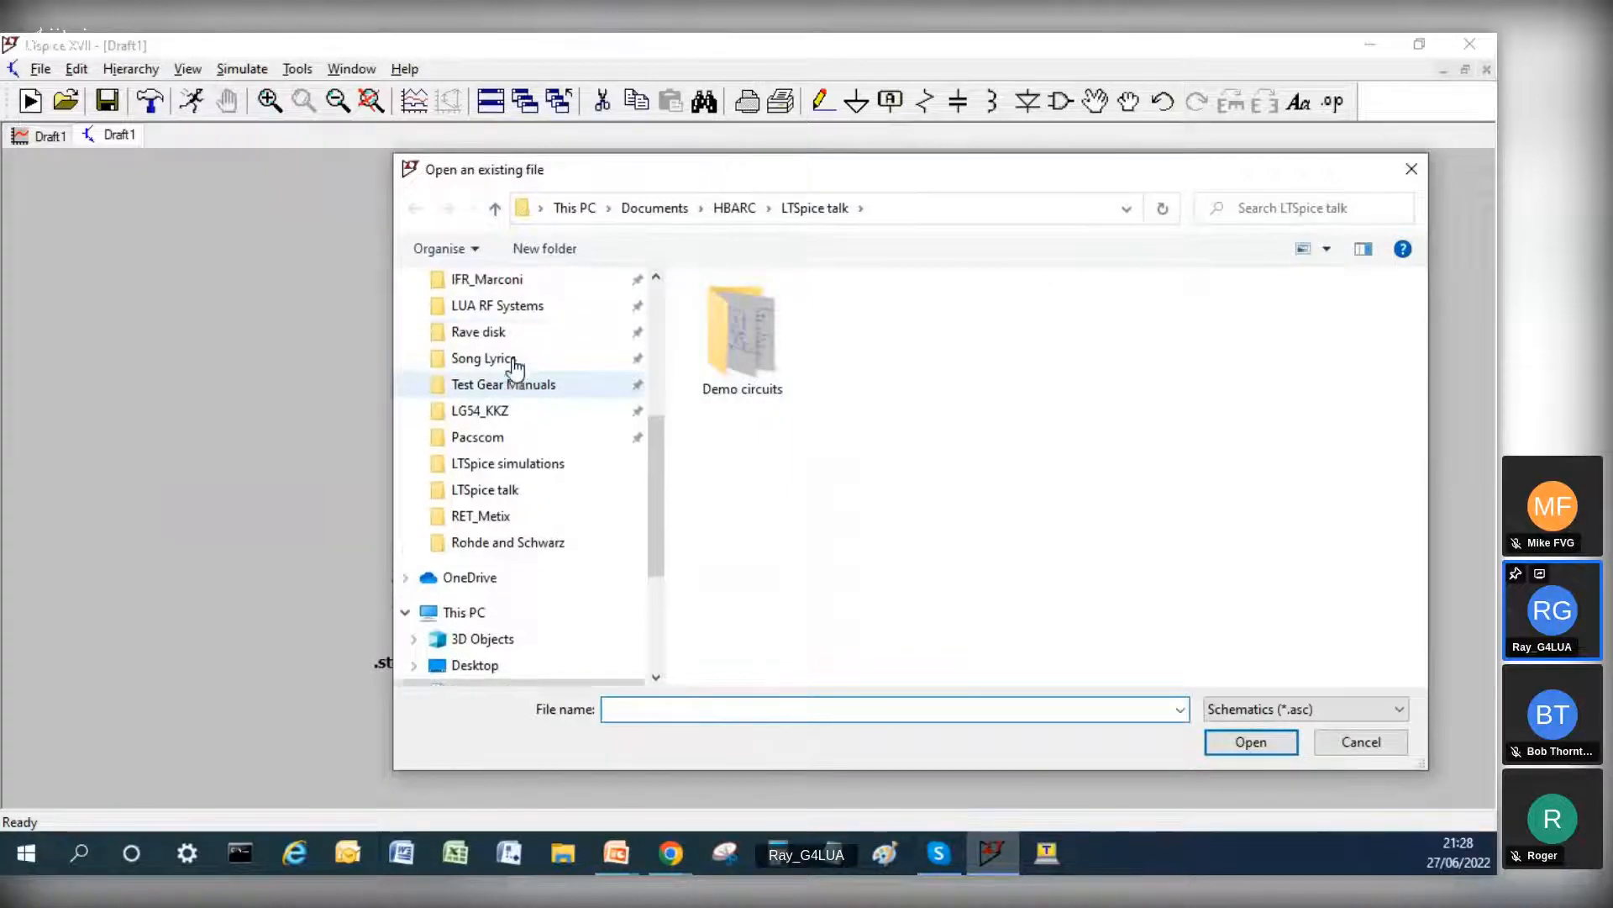
left_click(498, 333)
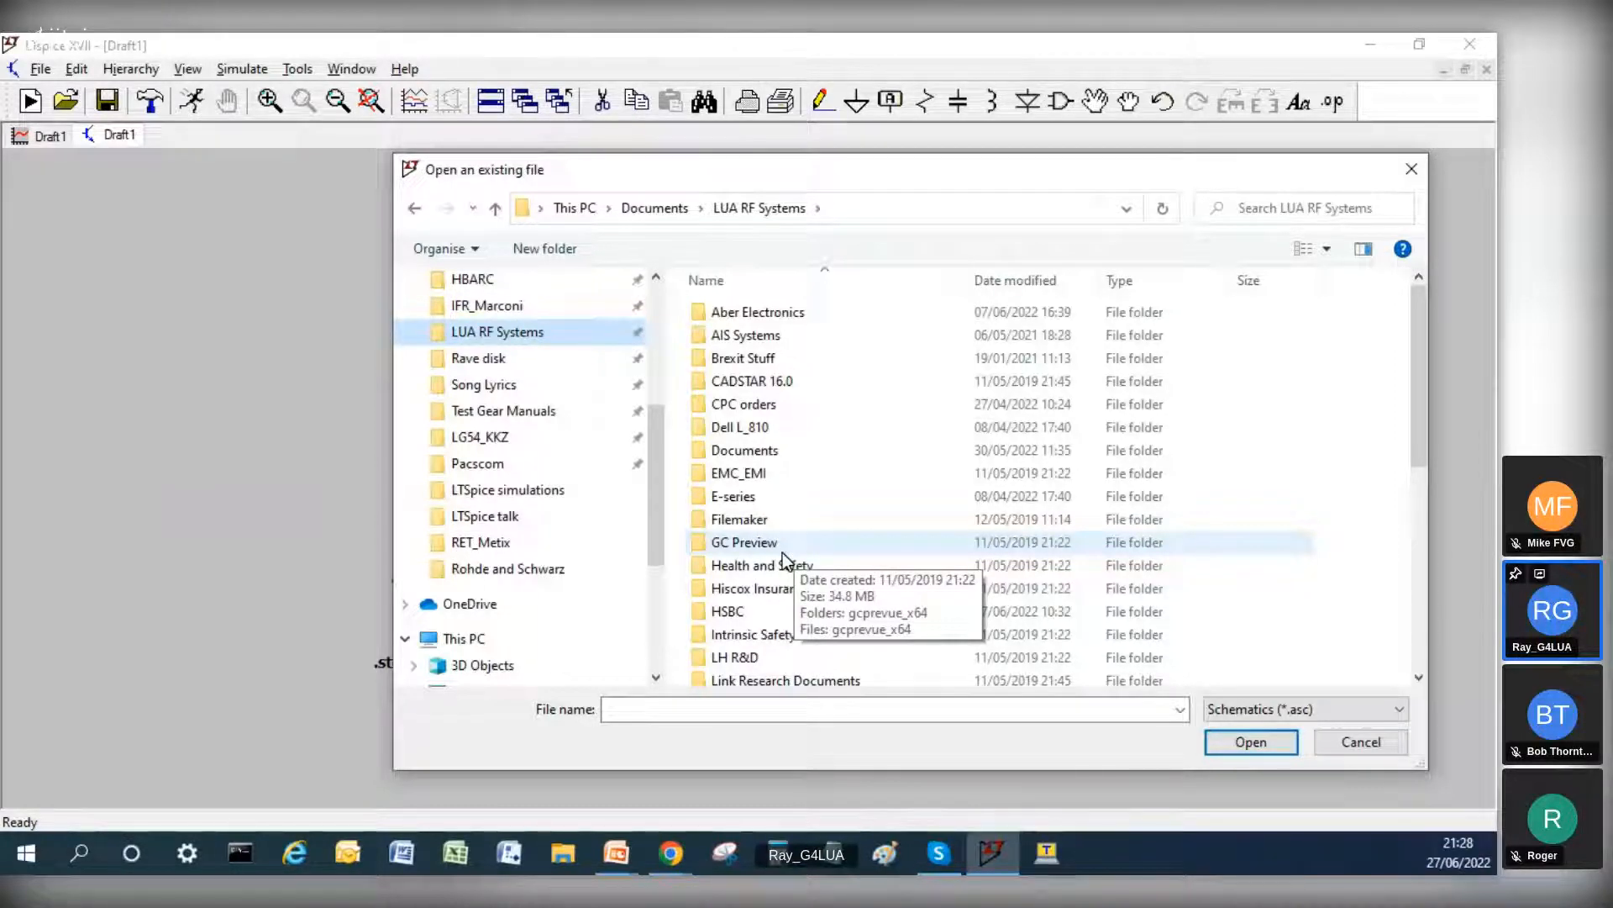
scroll(783, 552, "down", 2)
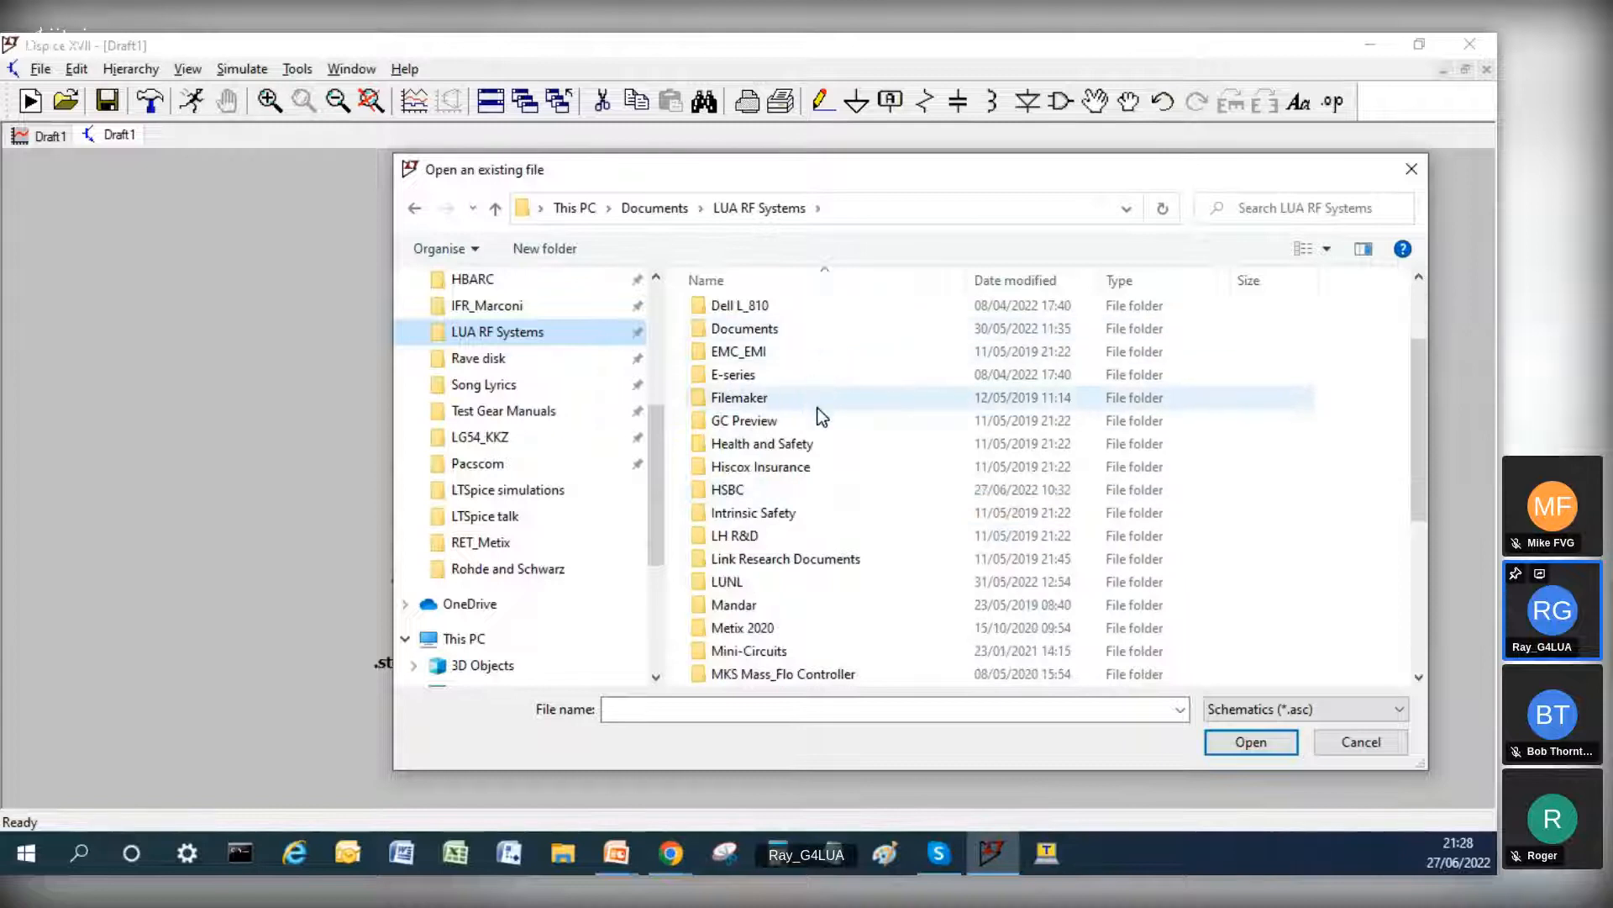
scroll(830, 439, "down", 1)
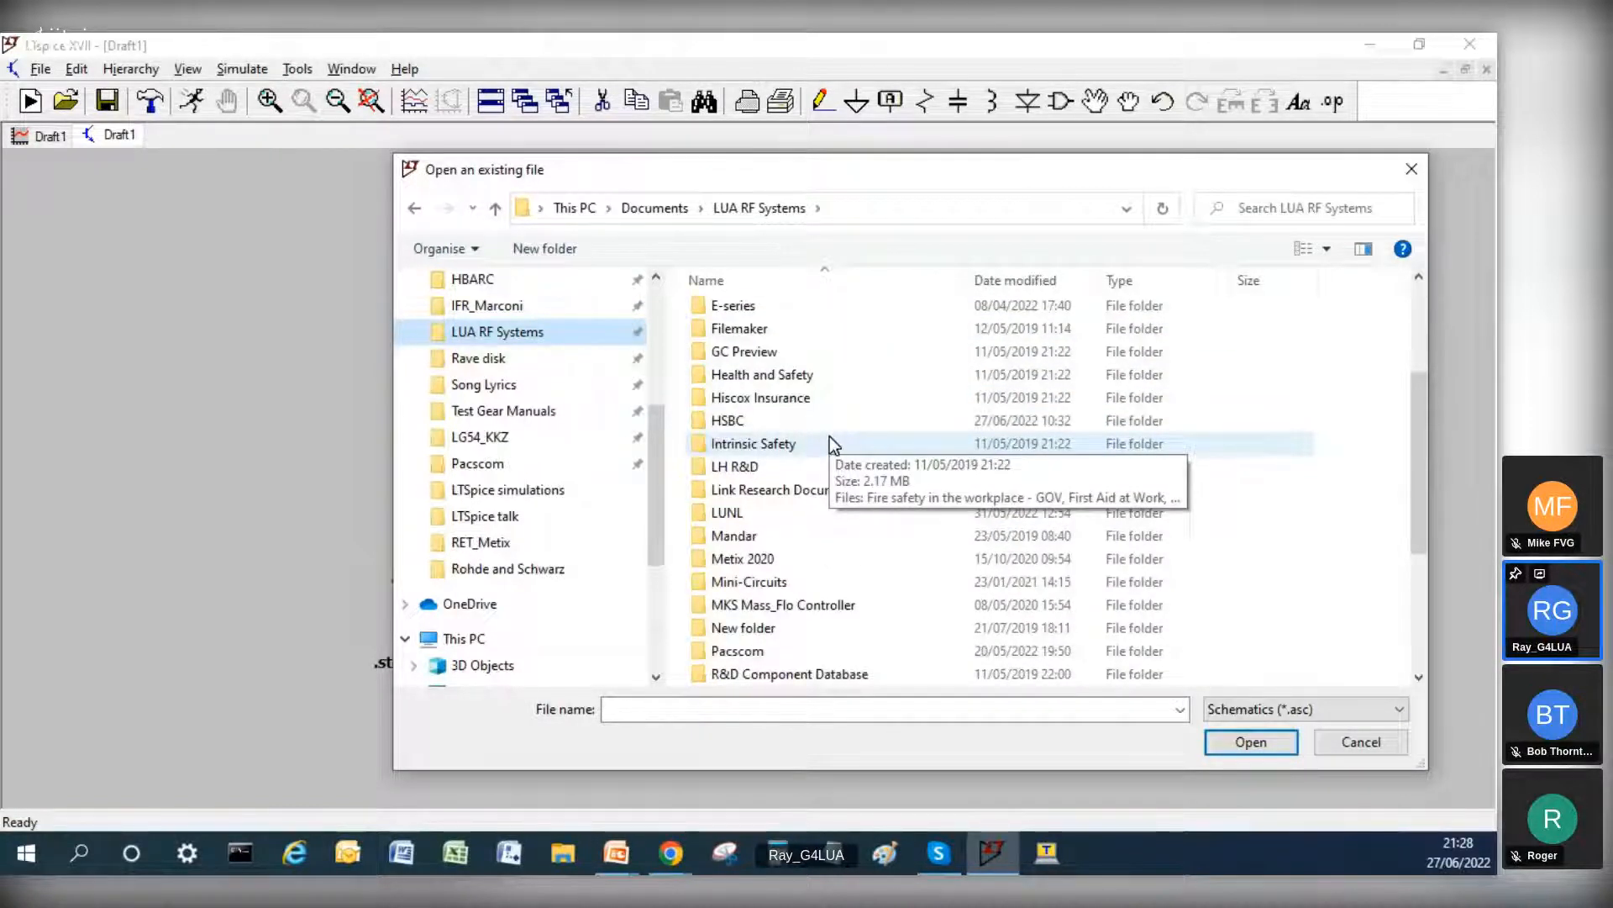
scroll(757, 672, "down", 1)
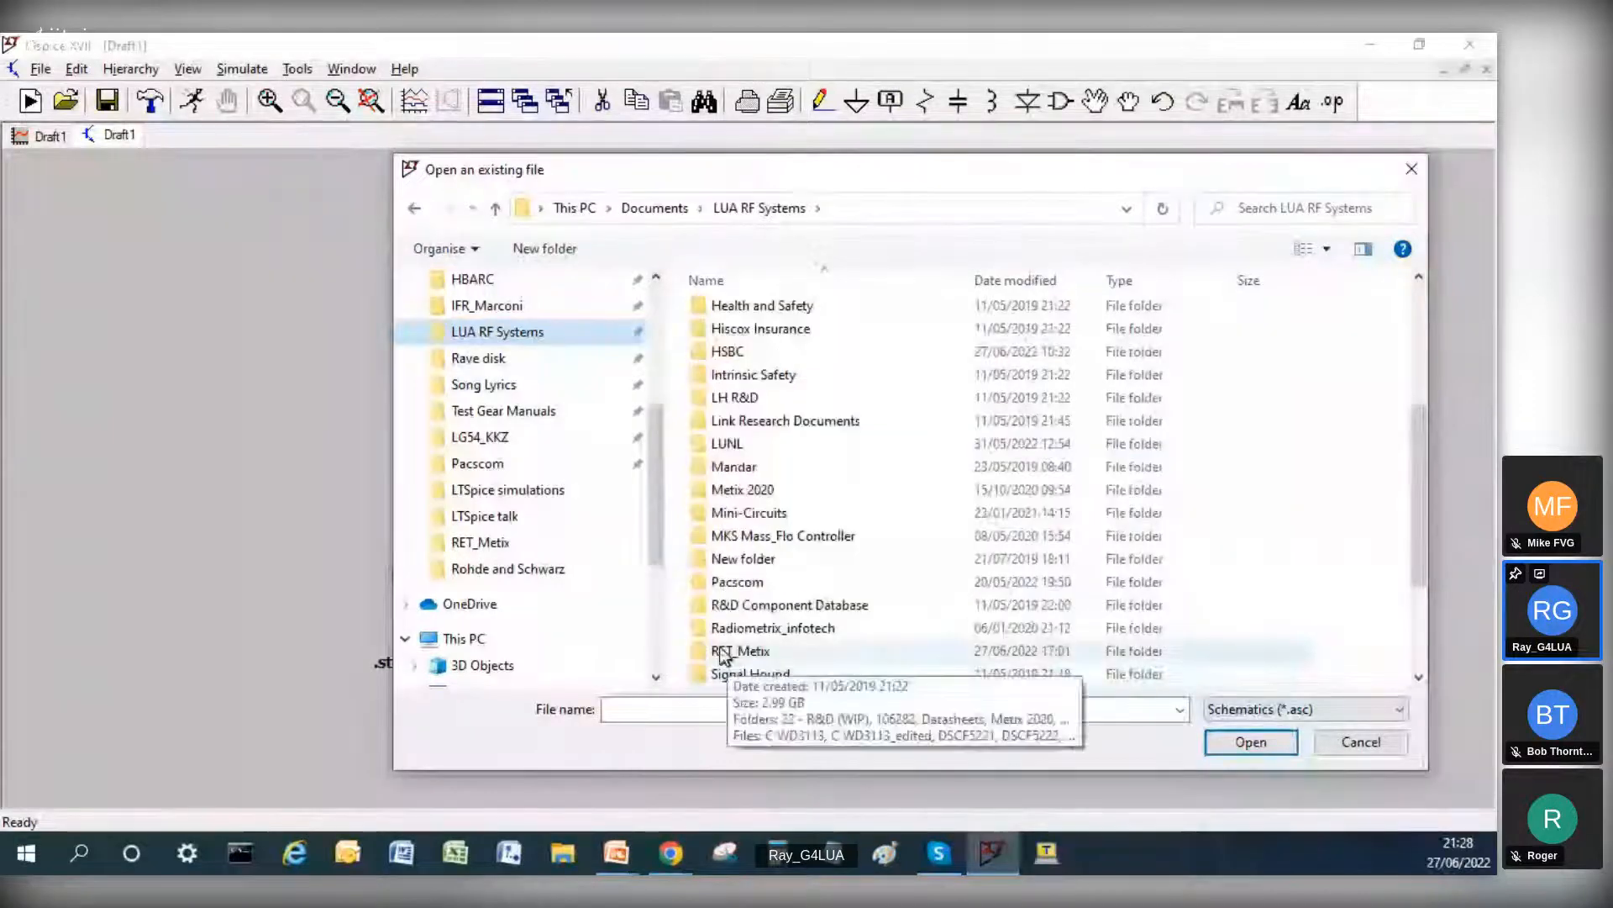
double_click(723, 652)
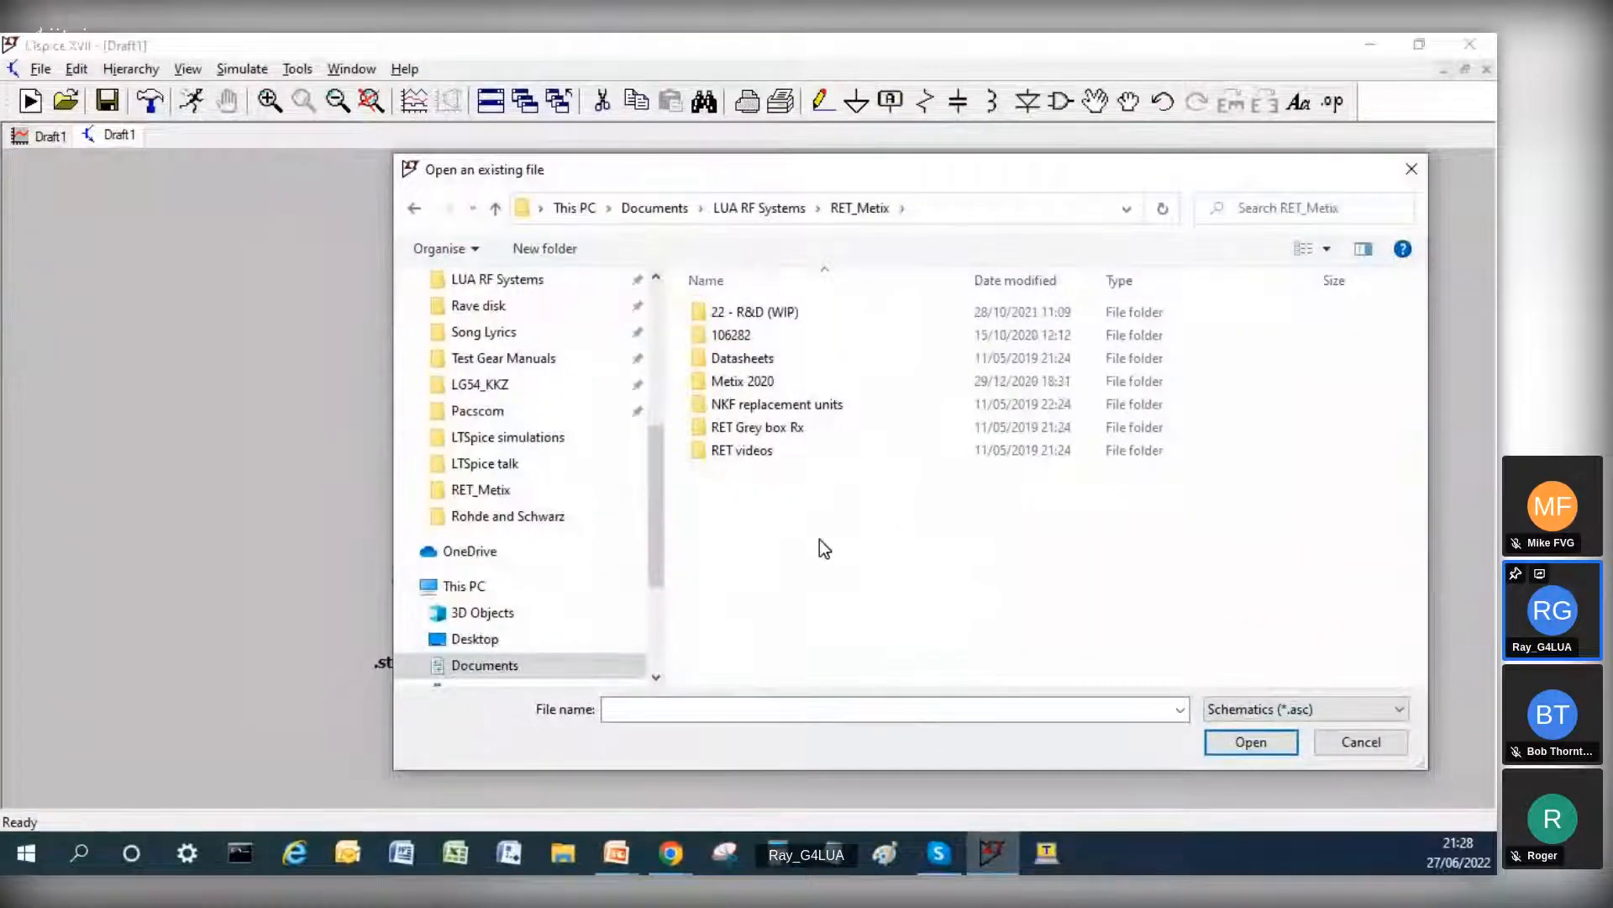
Step: Search the RET_Metix folder for .asc files, select LT1806 with greyscale source and level-shift, look through the results and cancel
left_click(1260, 208)
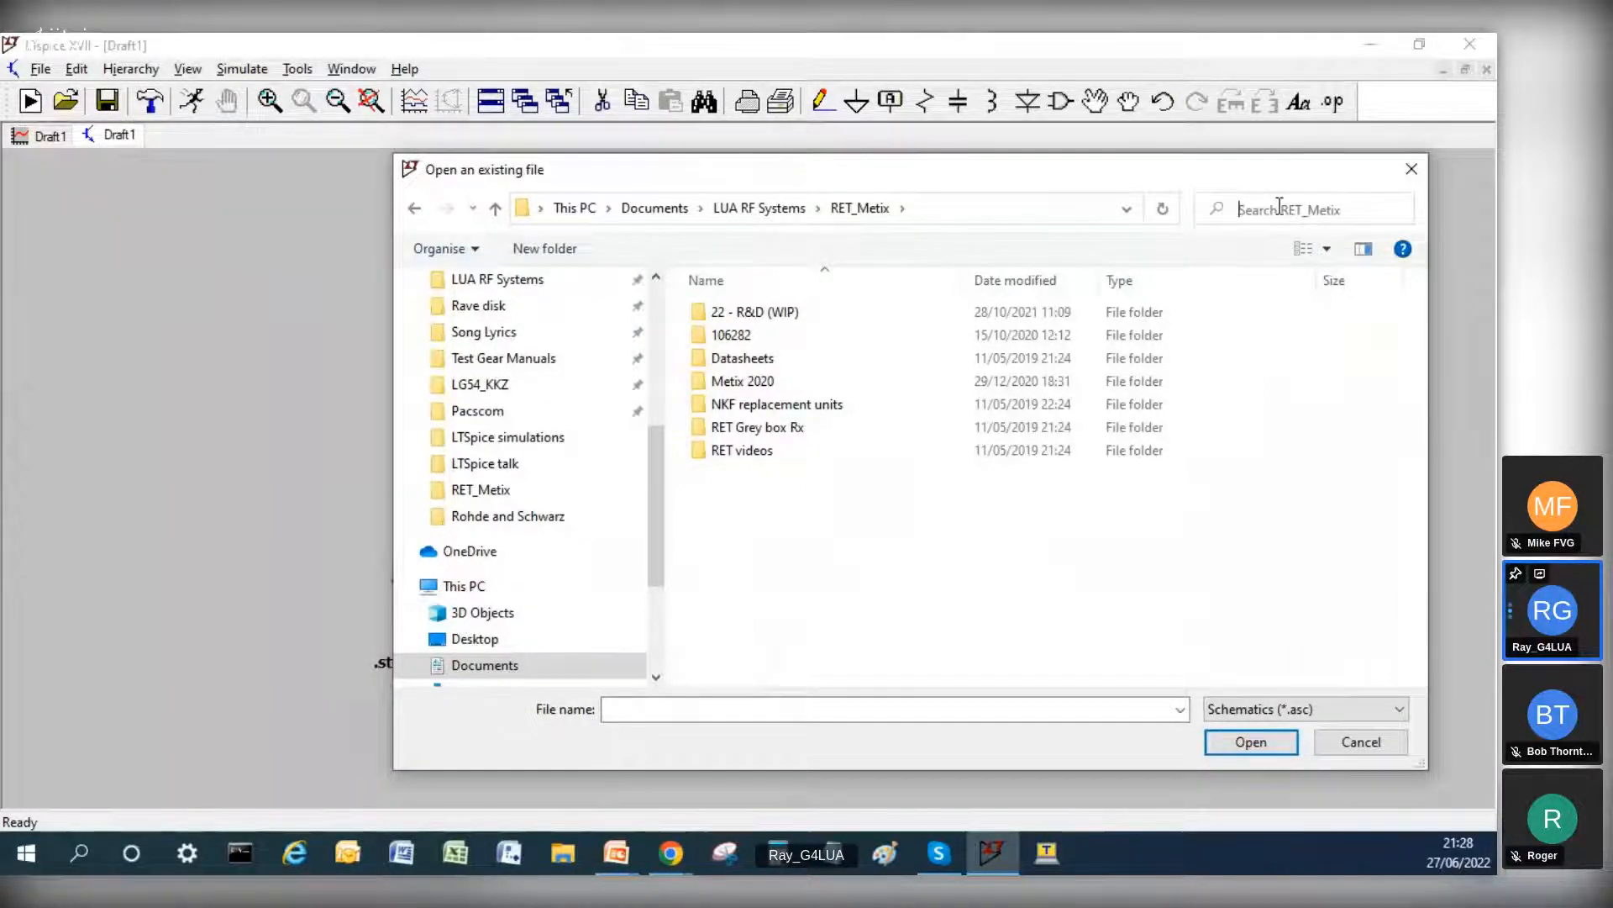
type(".asc")
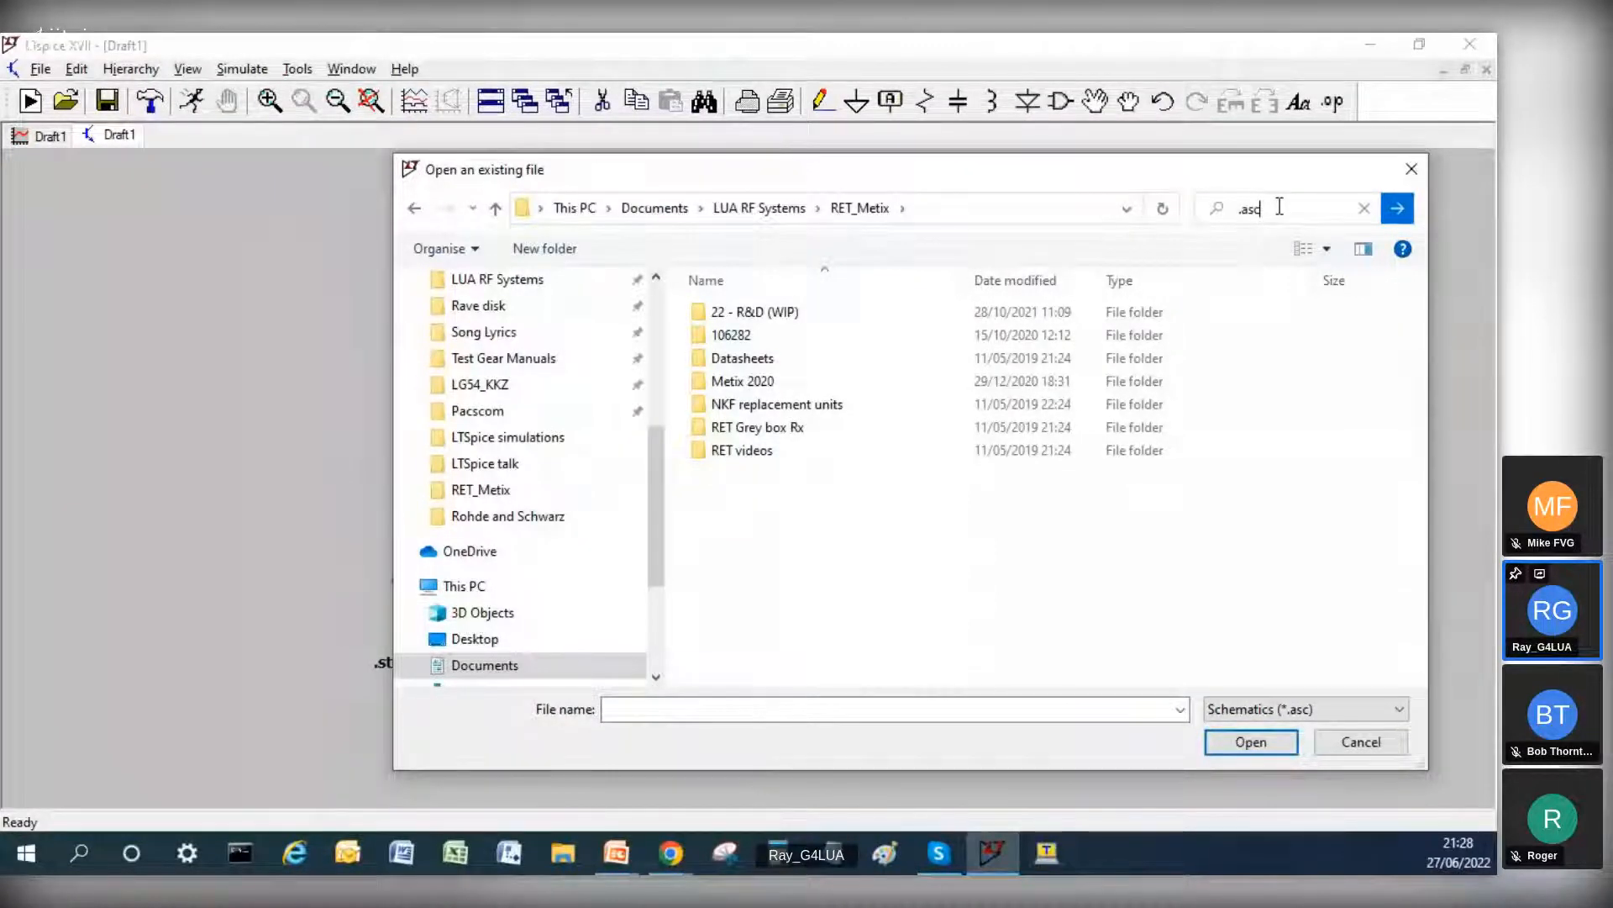
key("Return")
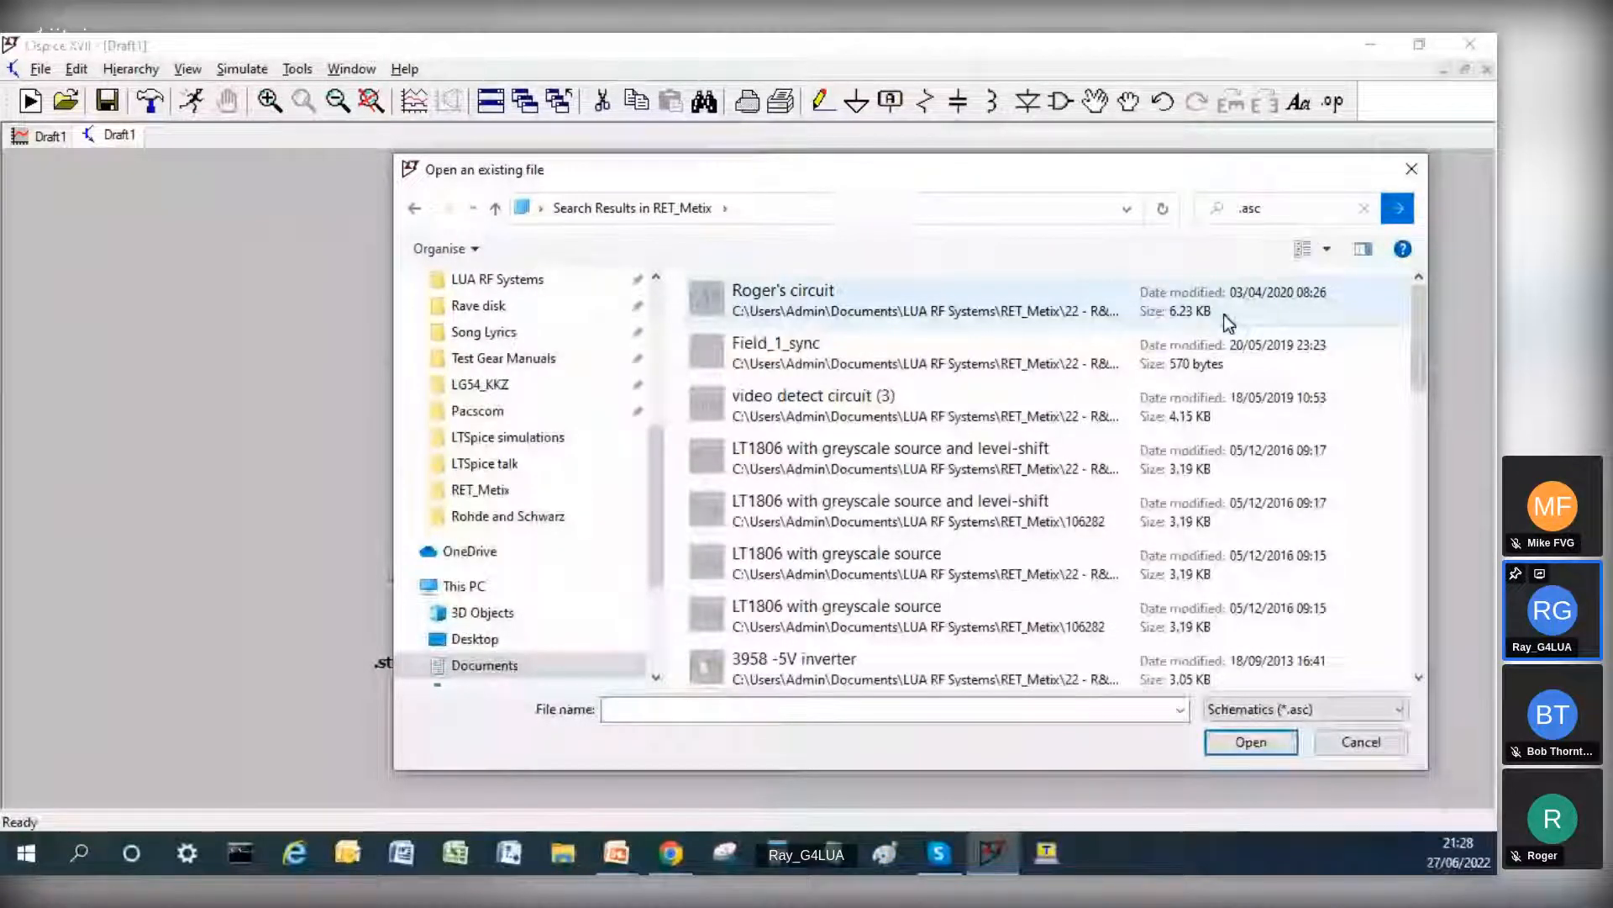
left_click(799, 470)
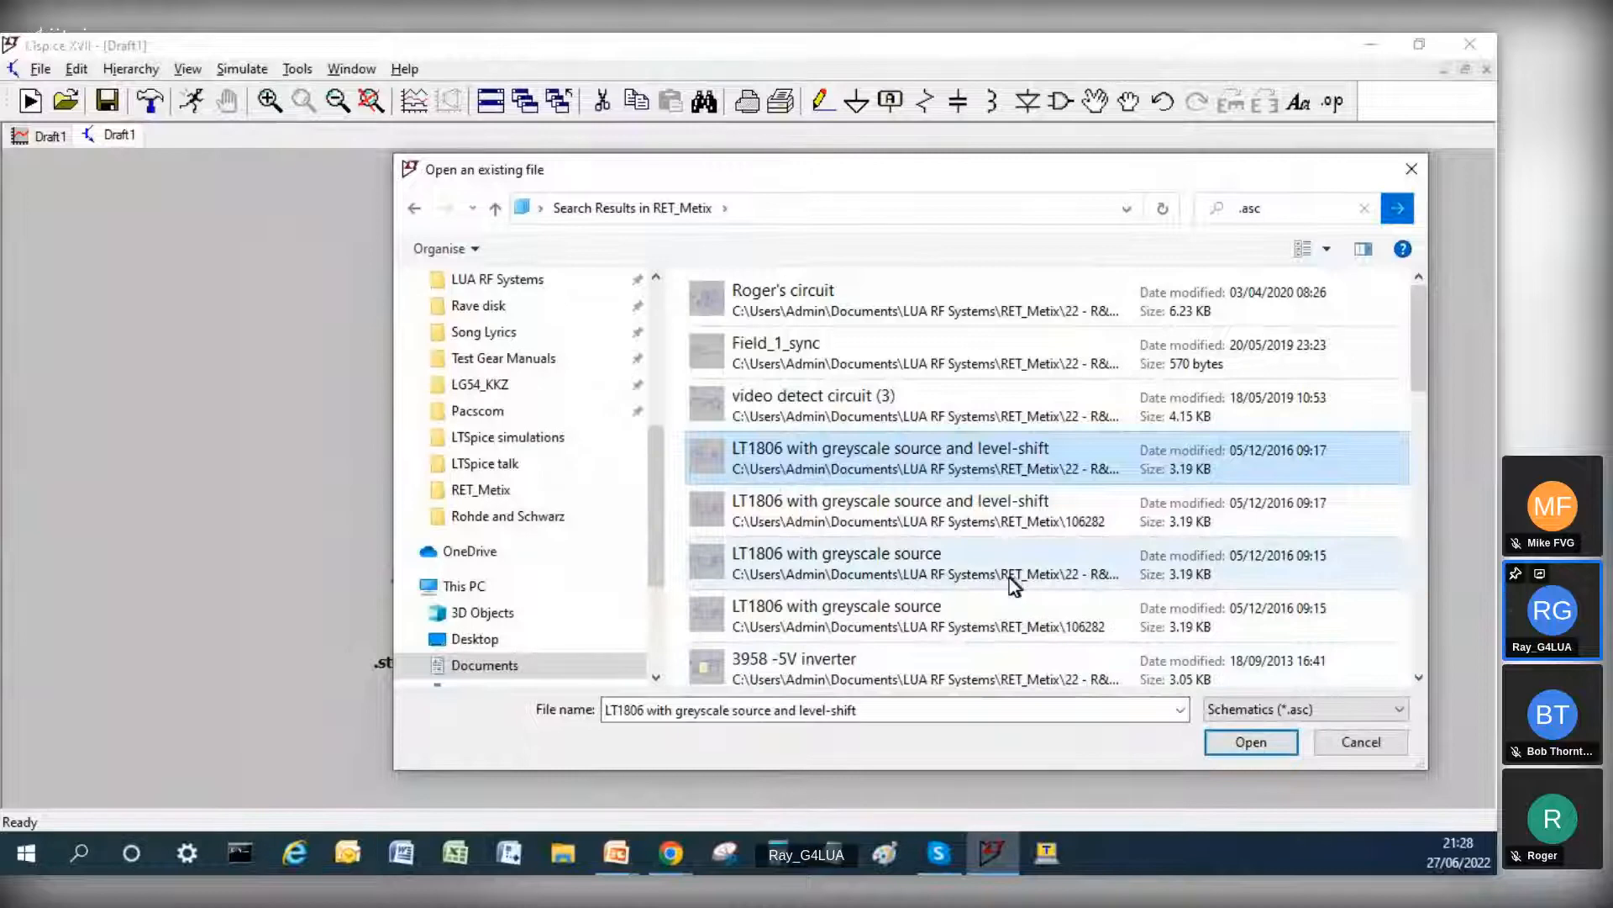
scroll(1010, 578, "down", 3)
scroll(988, 558, "up", 3)
key("Escape")
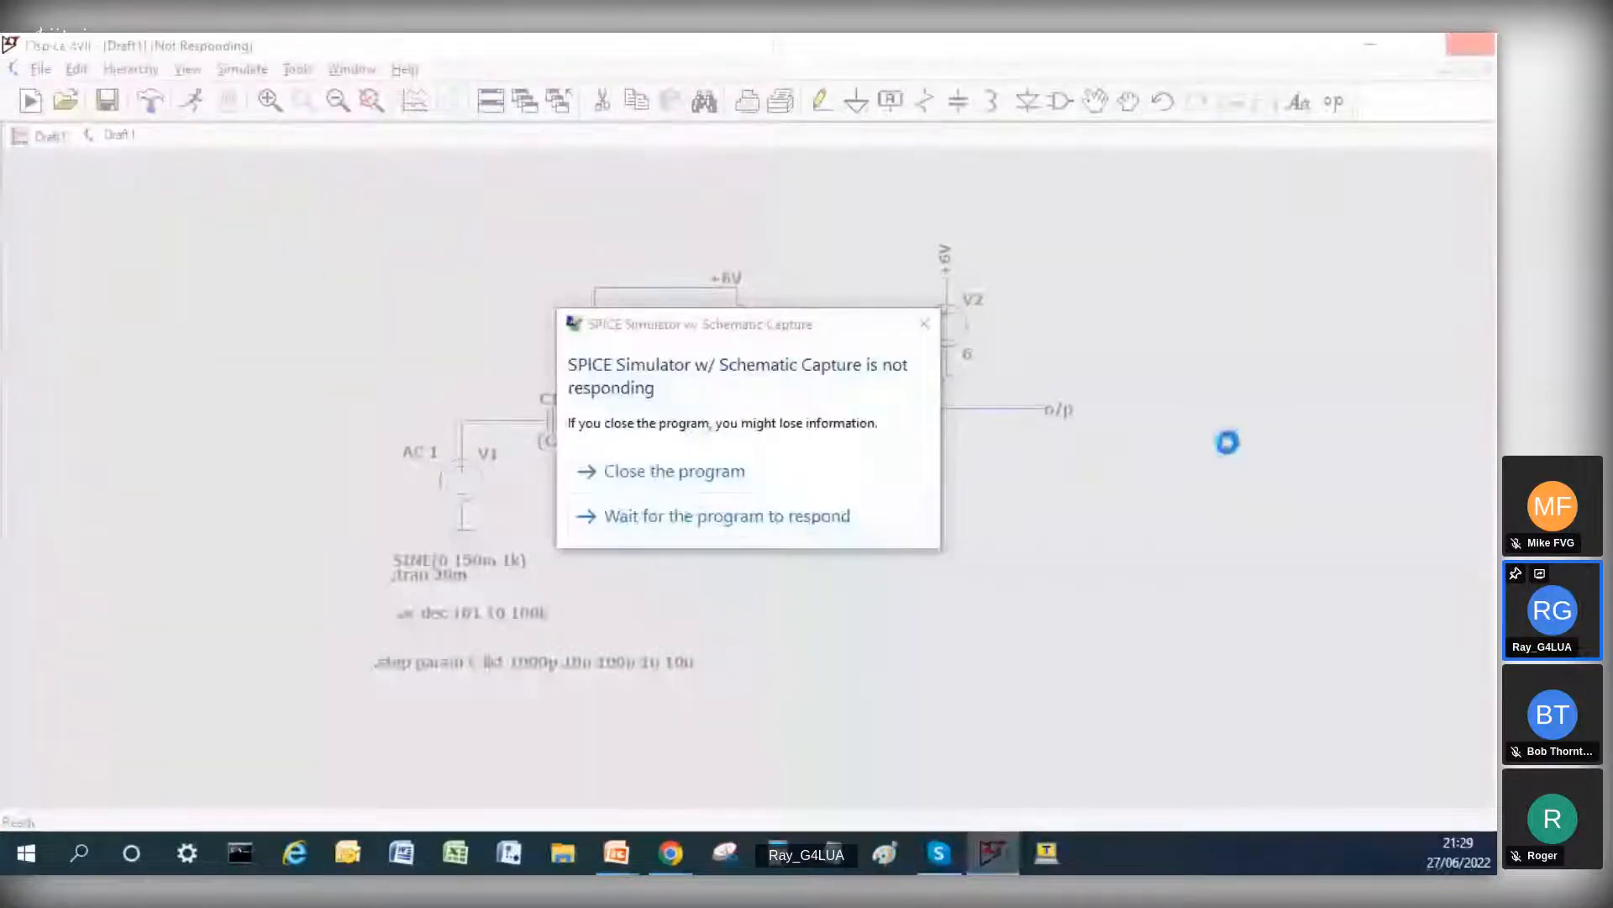
Step: Close the unresponsive simulator and relaunch LTspice
left_click(672, 474)
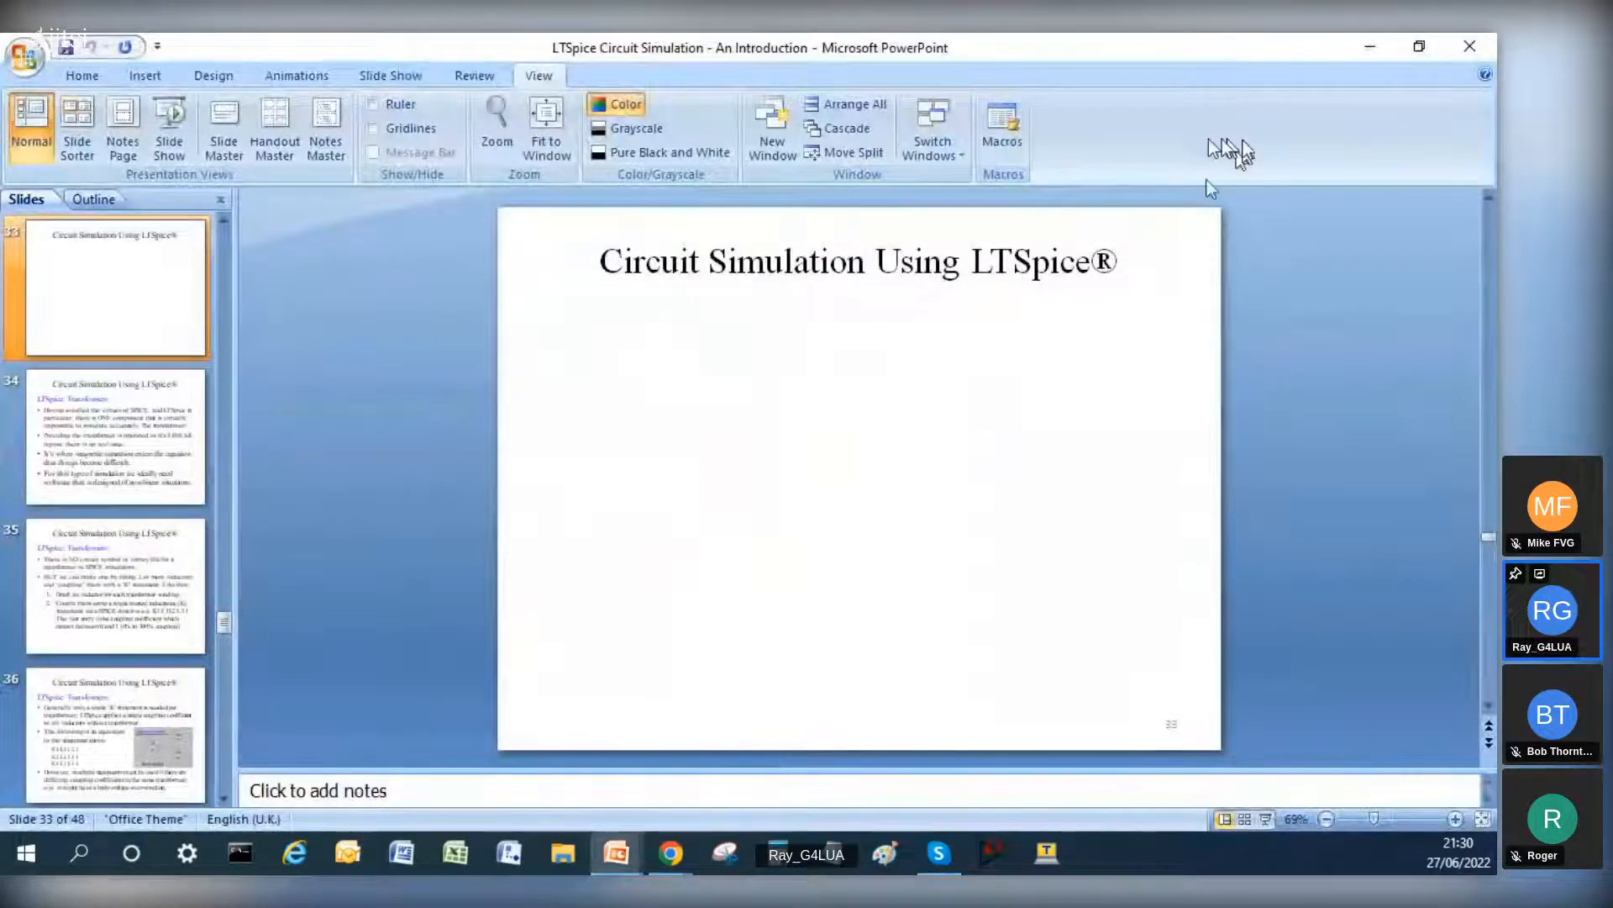
left_click(984, 845)
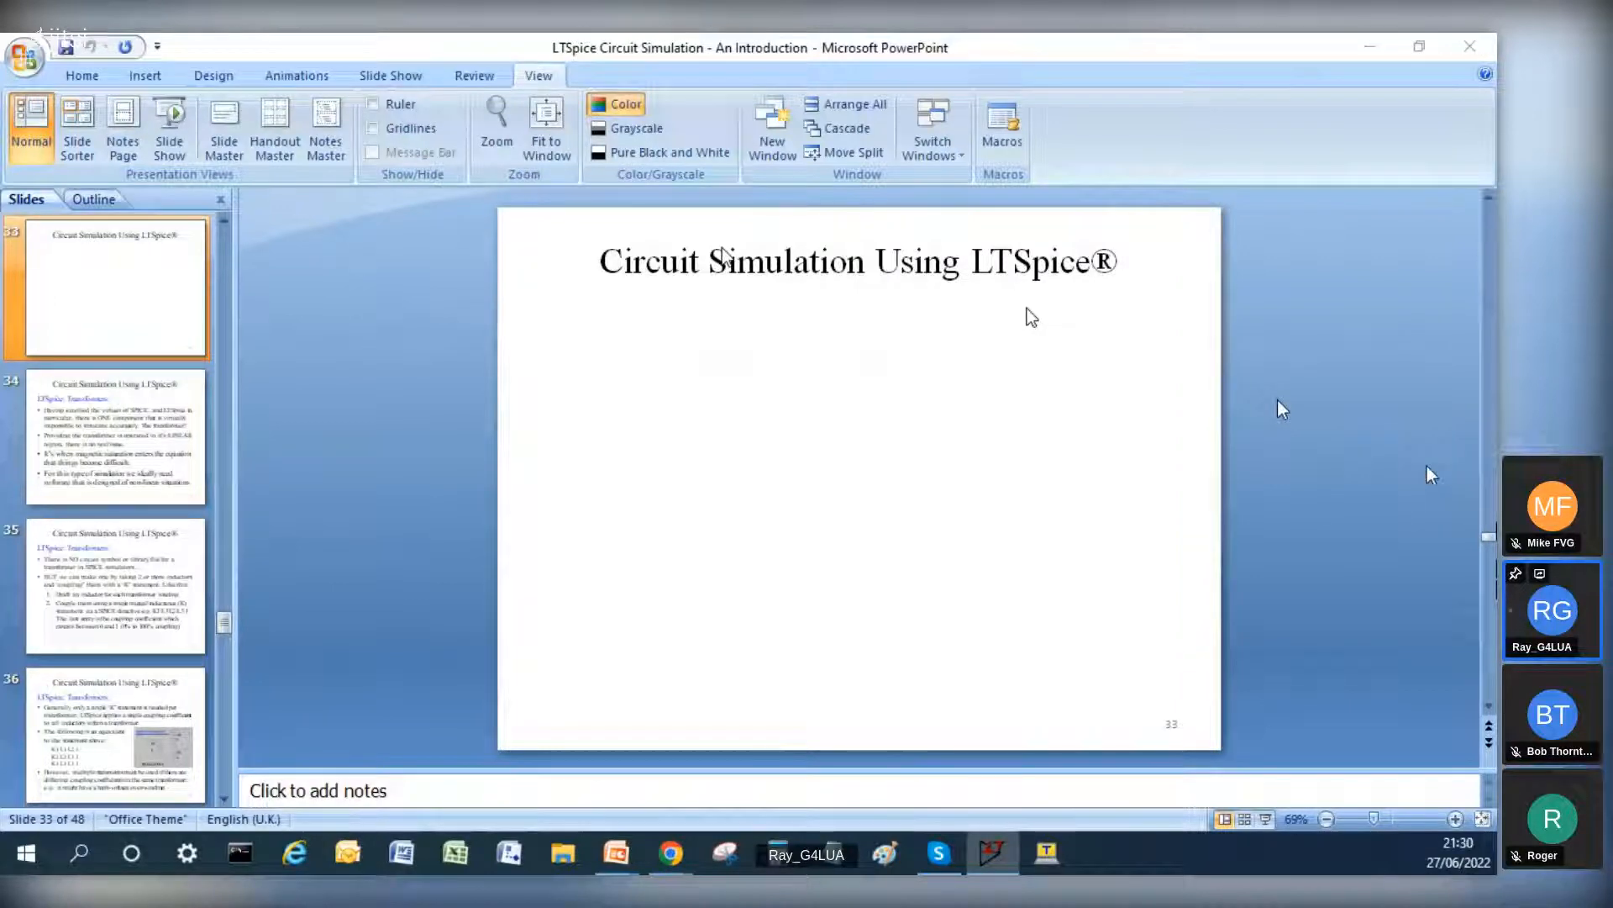
left_click(876, 180)
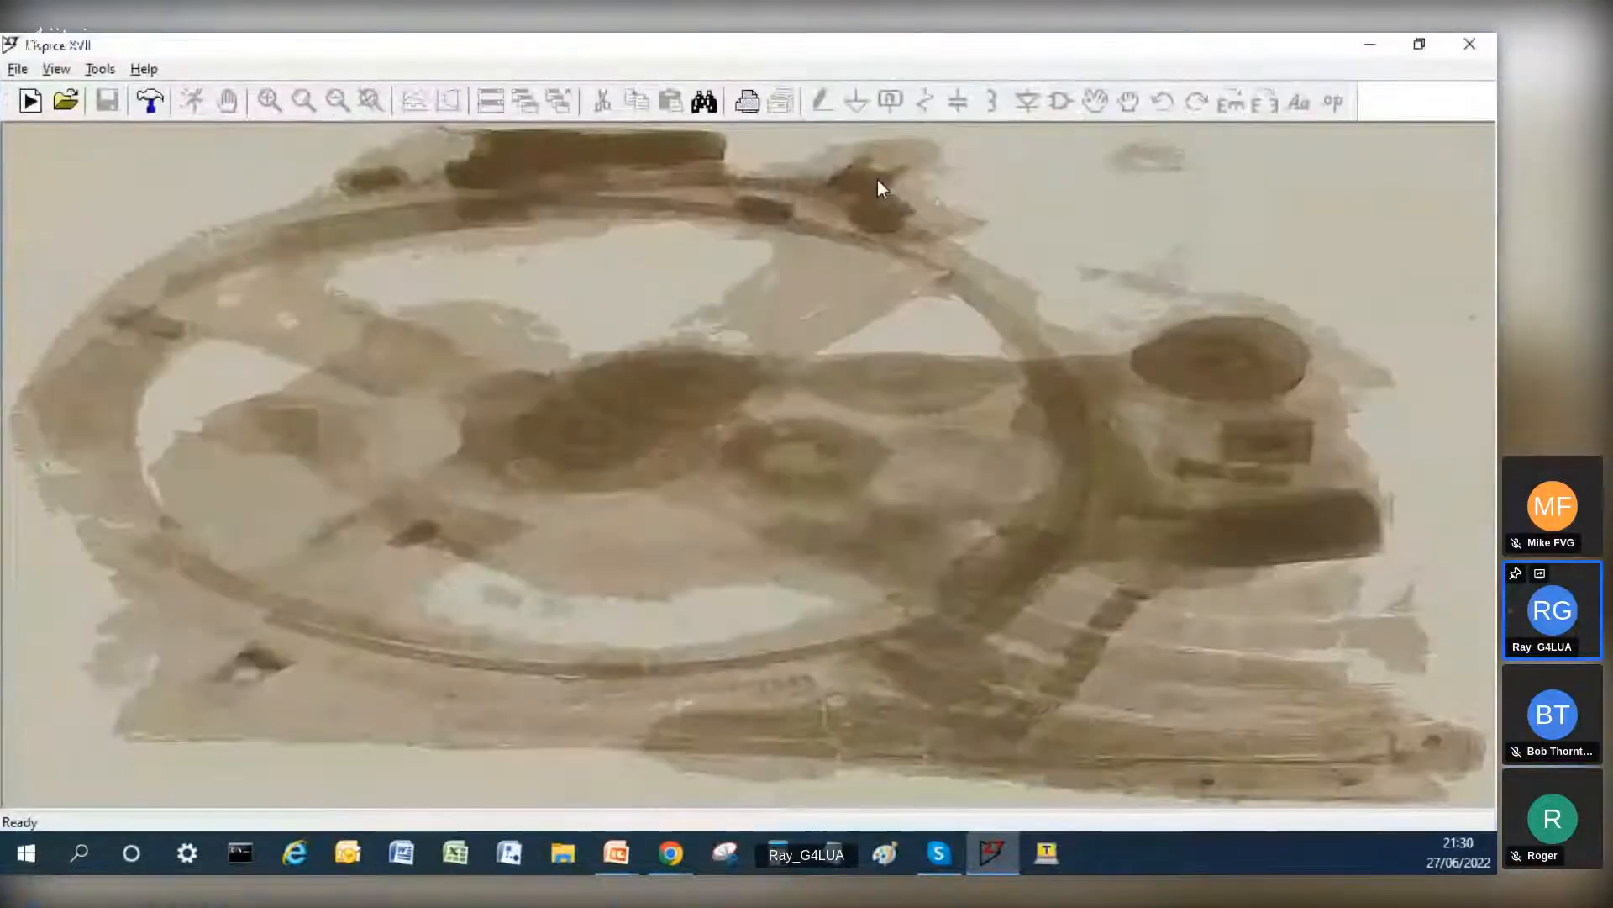
Step: Start opening an existing schematic and browse to the RET_Metix folder inside LUA RF Systems
left_click(18, 69)
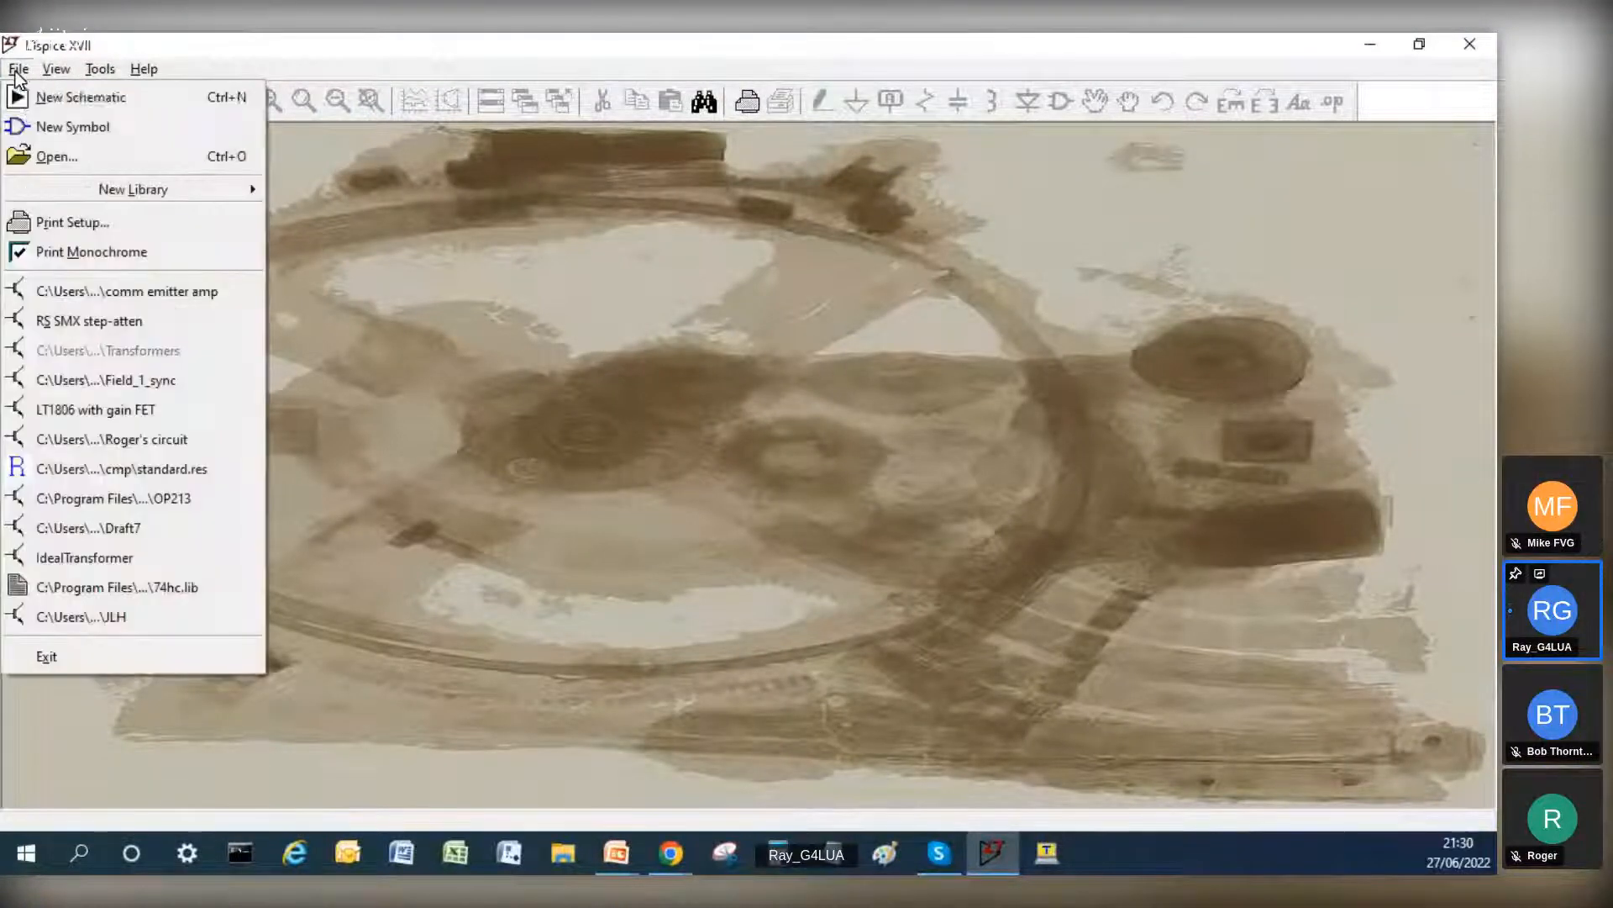
left_click(35, 156)
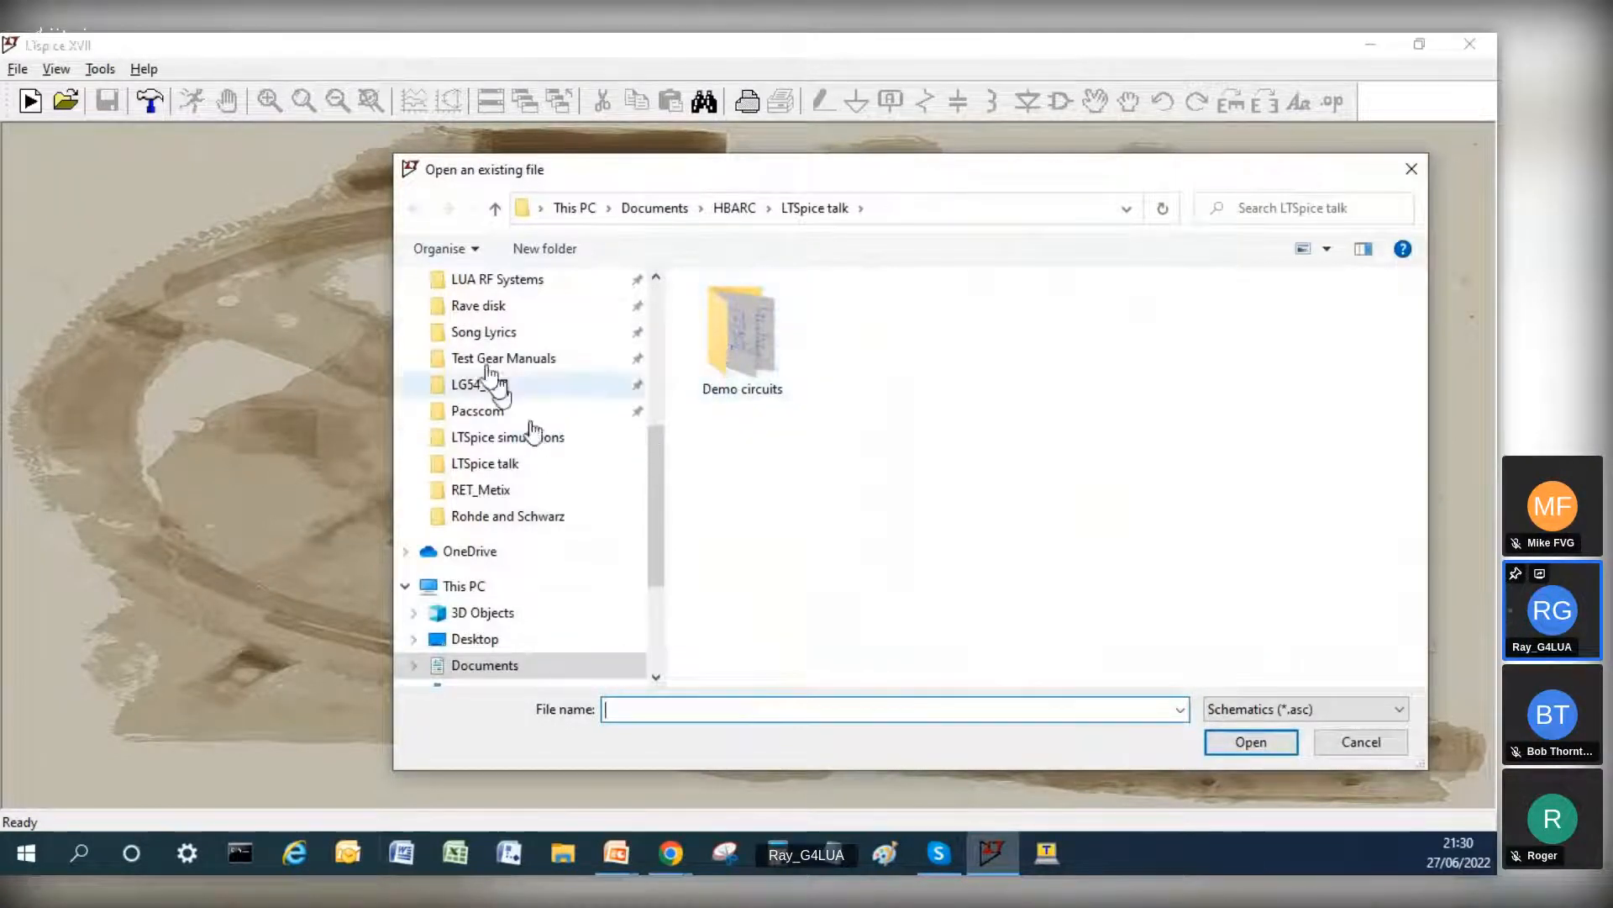
left_click(490, 279)
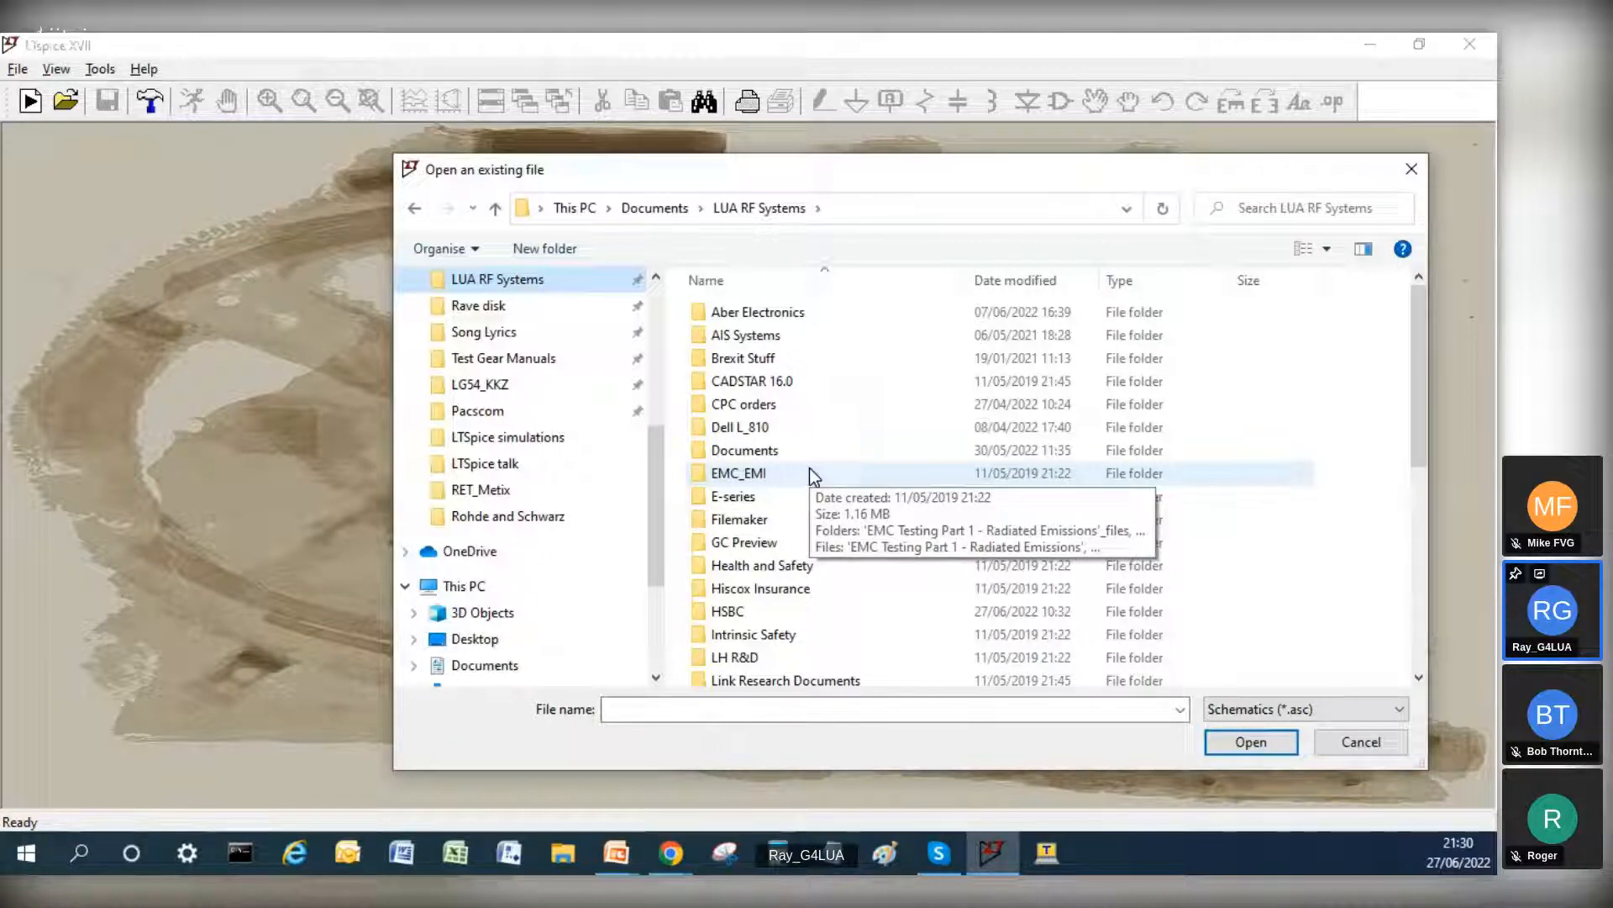
scroll(811, 472, "down", 4)
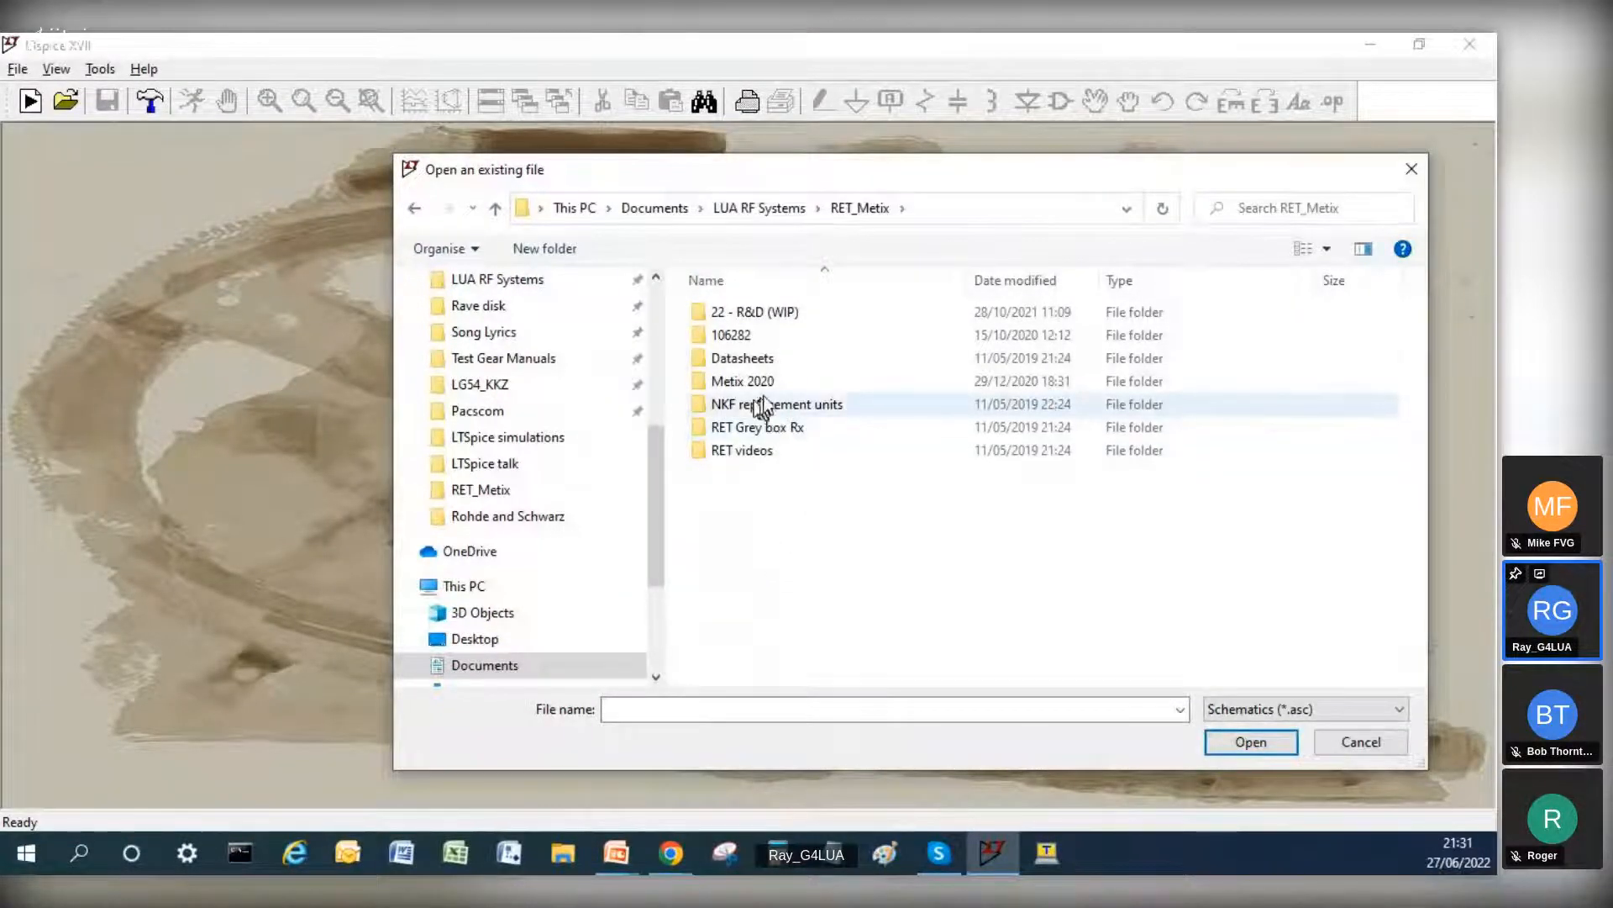
Step: Search the RET_Metix folder for *.asc files and look through the schematics found
left_click(1353, 210)
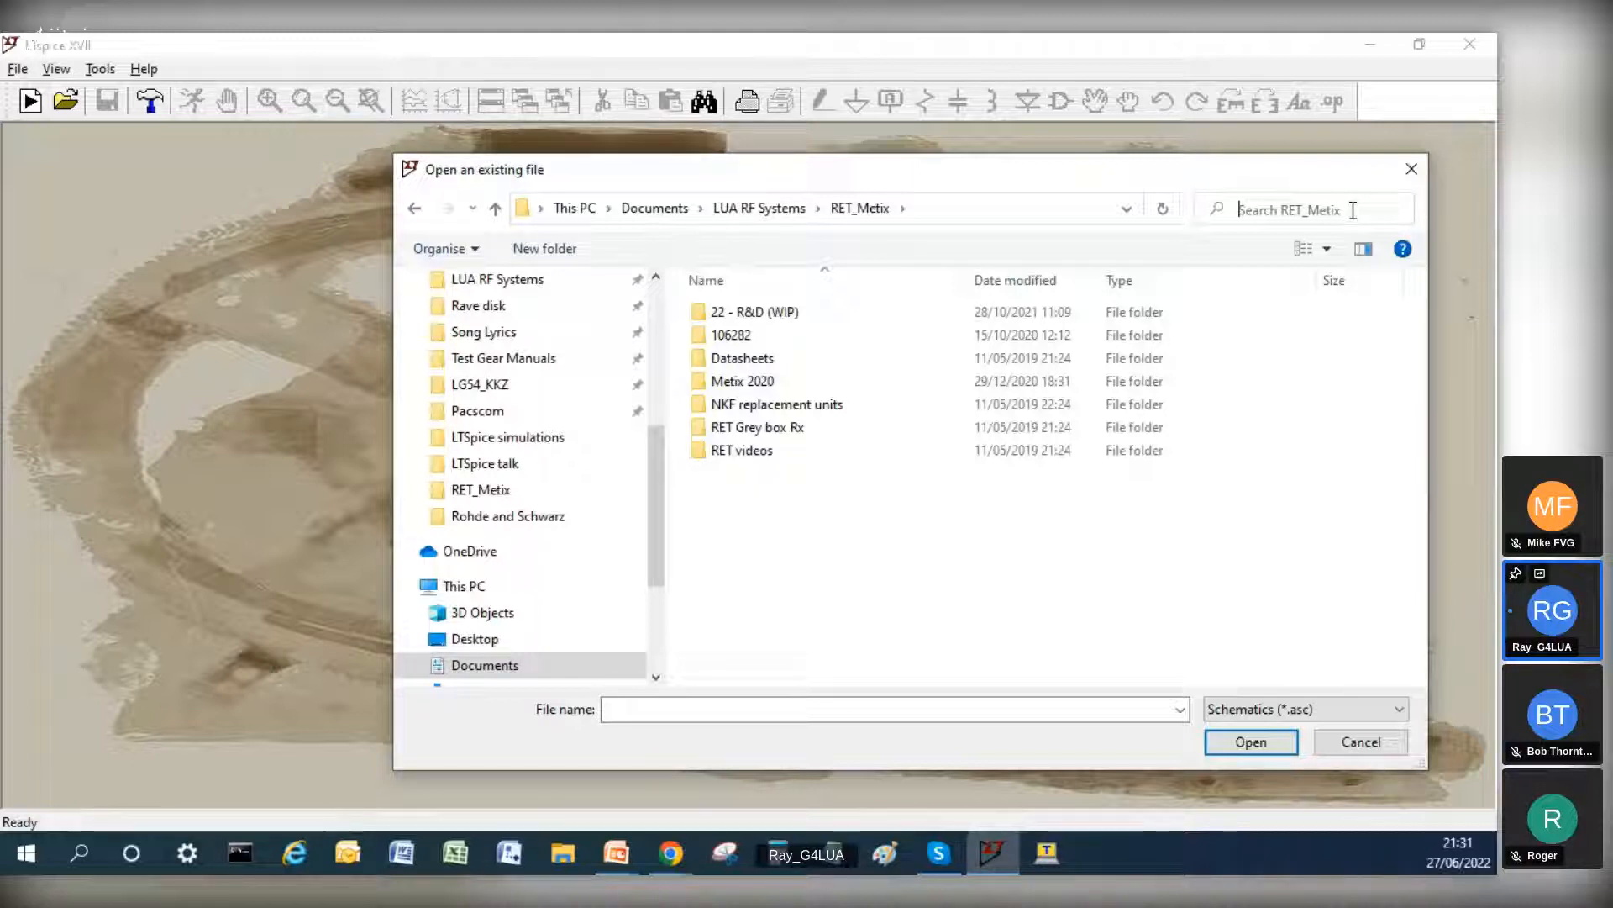
type("*.a")
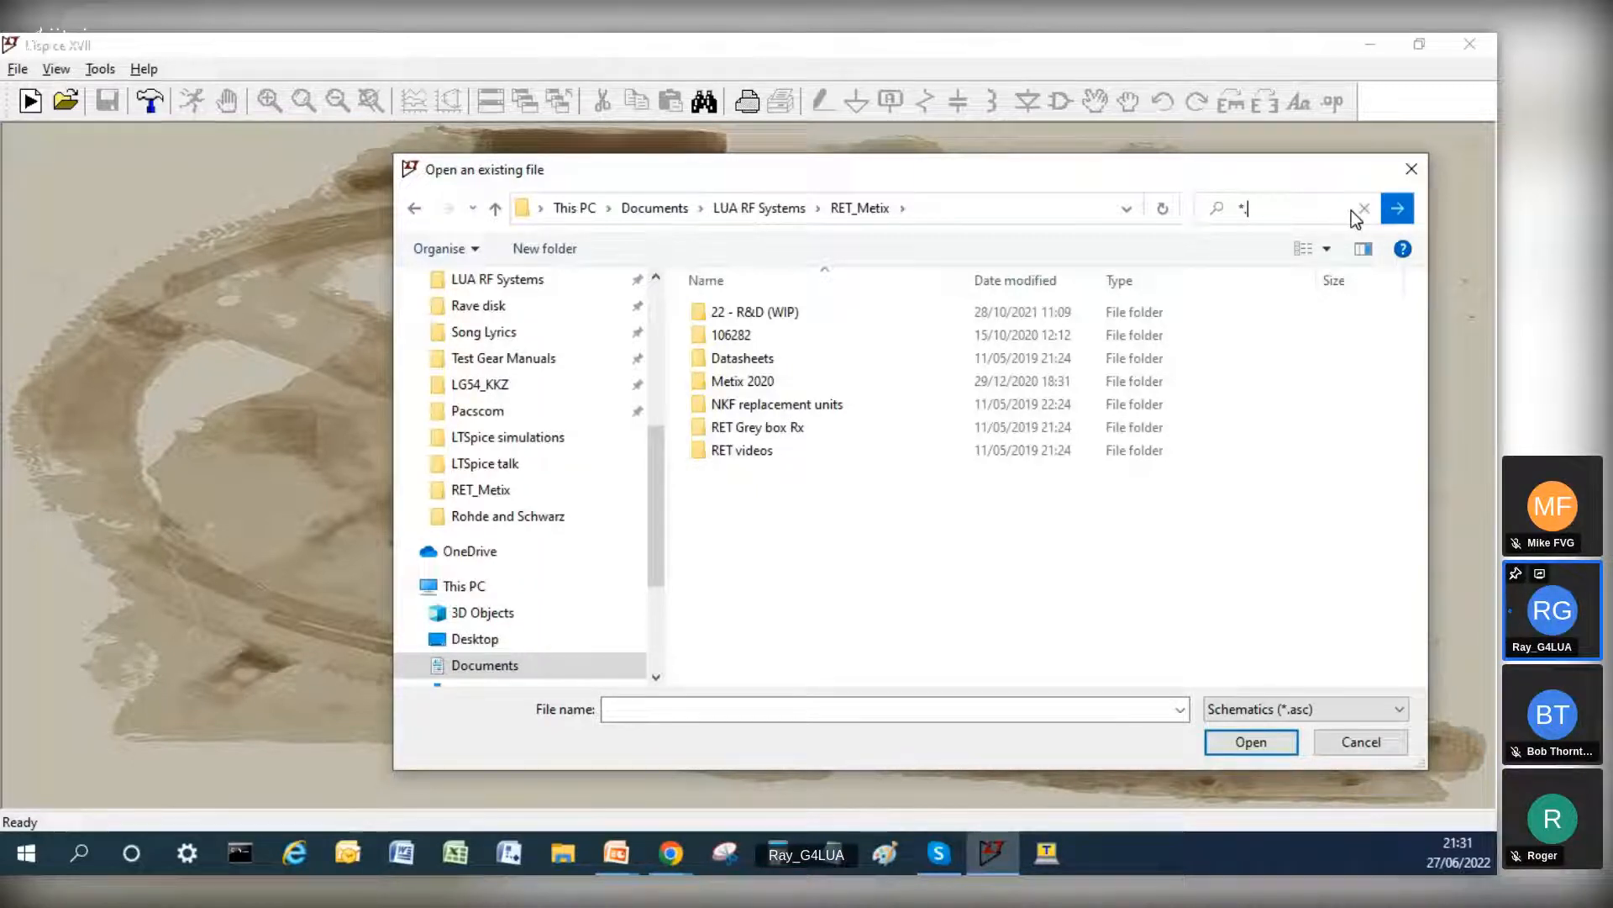
type("sc")
left_click(1399, 210)
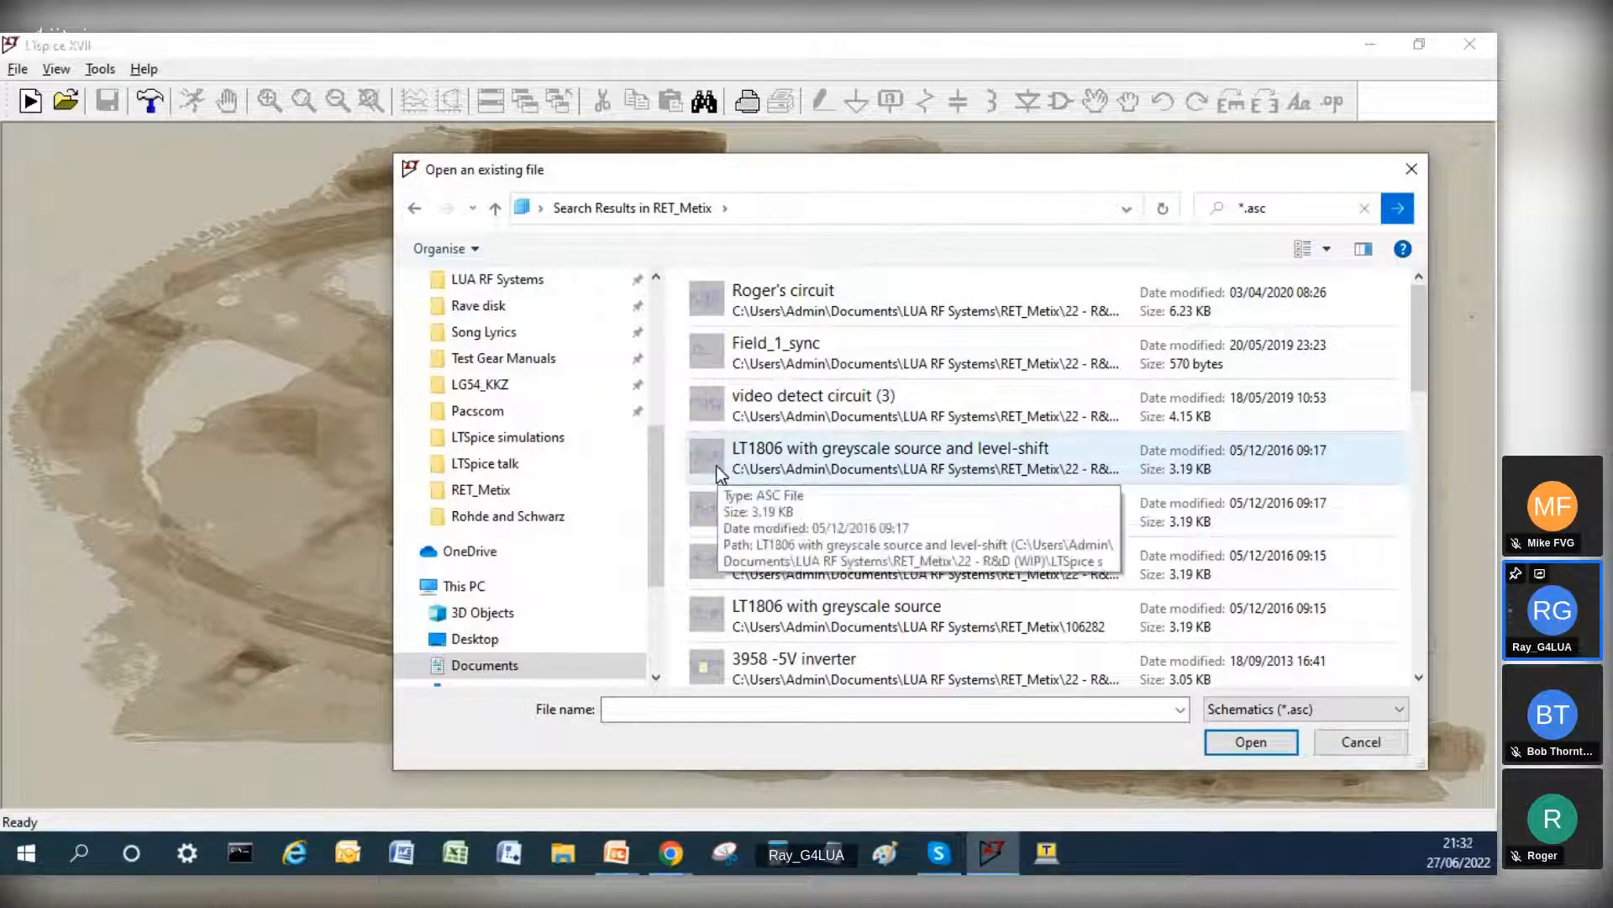
scroll(718, 466, "down", 3)
scroll(741, 487, "down", 3)
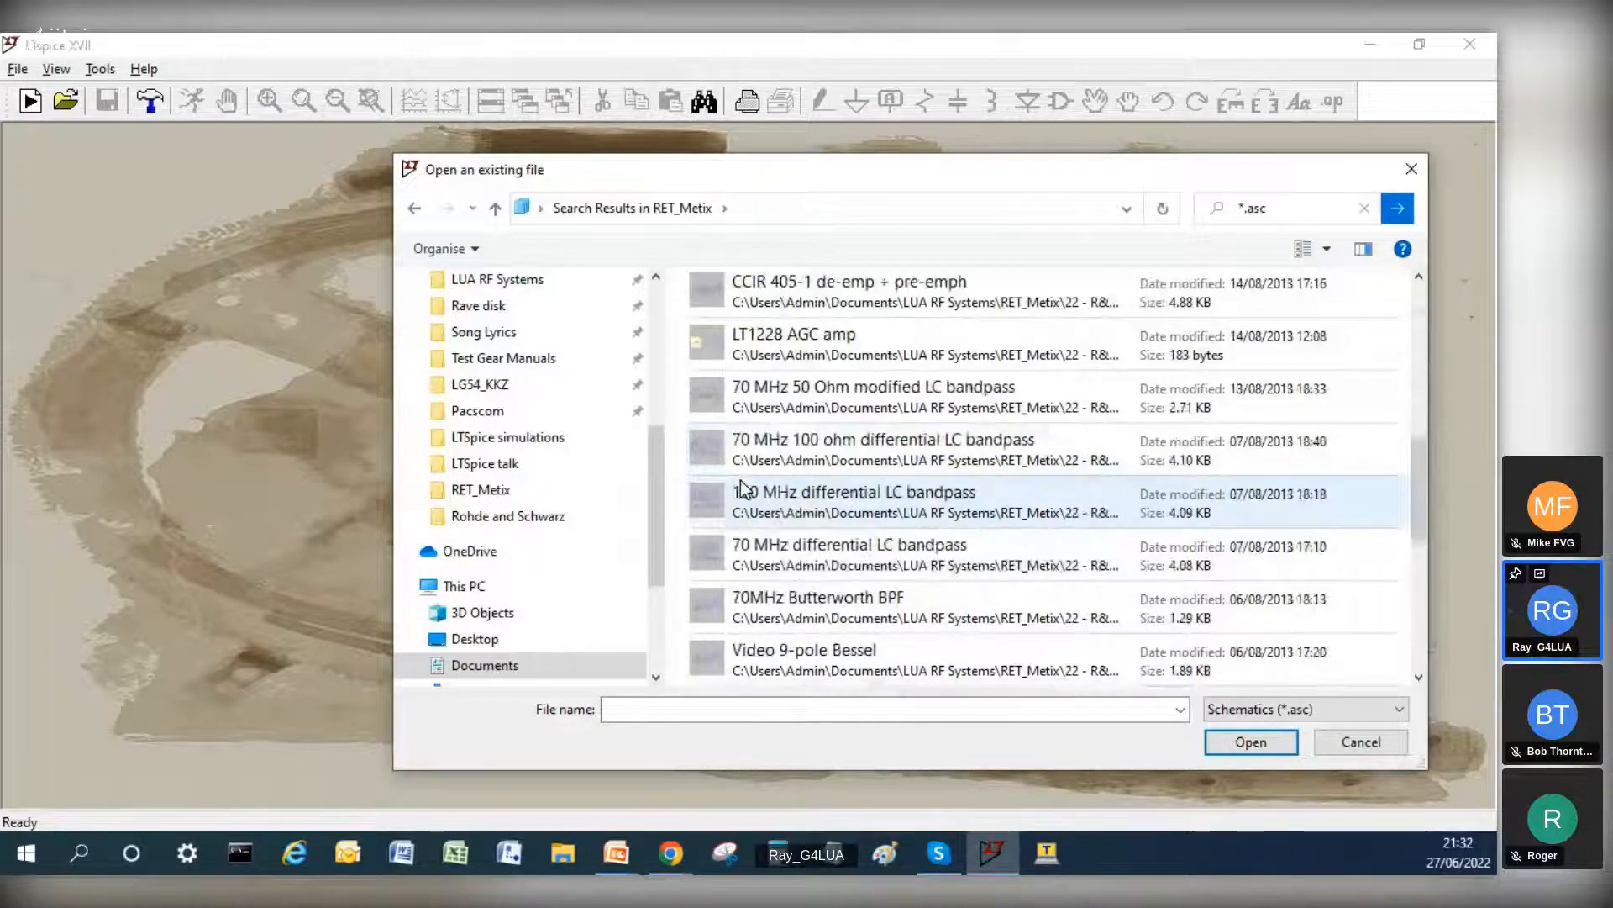
scroll(741, 487, "up", 1)
scroll(757, 454, "up", 2)
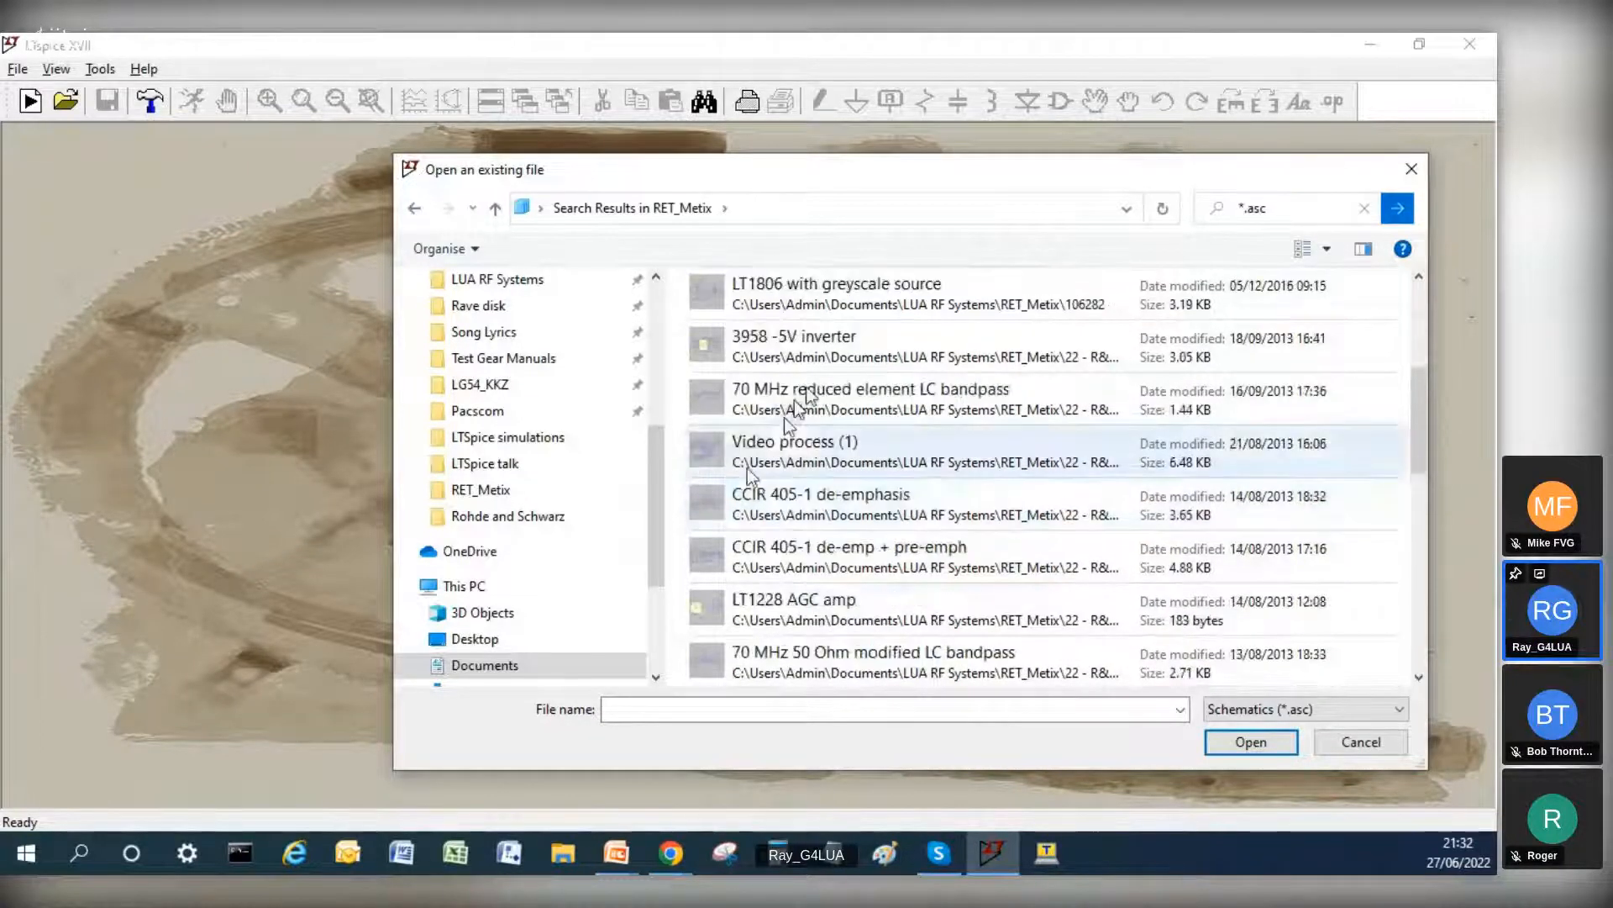
scroll(795, 399, "up", 3)
Step: Search RET_Metix for "grey" and try to open the LT1806 with greyscale source and level-shift schematic
left_click(1291, 208)
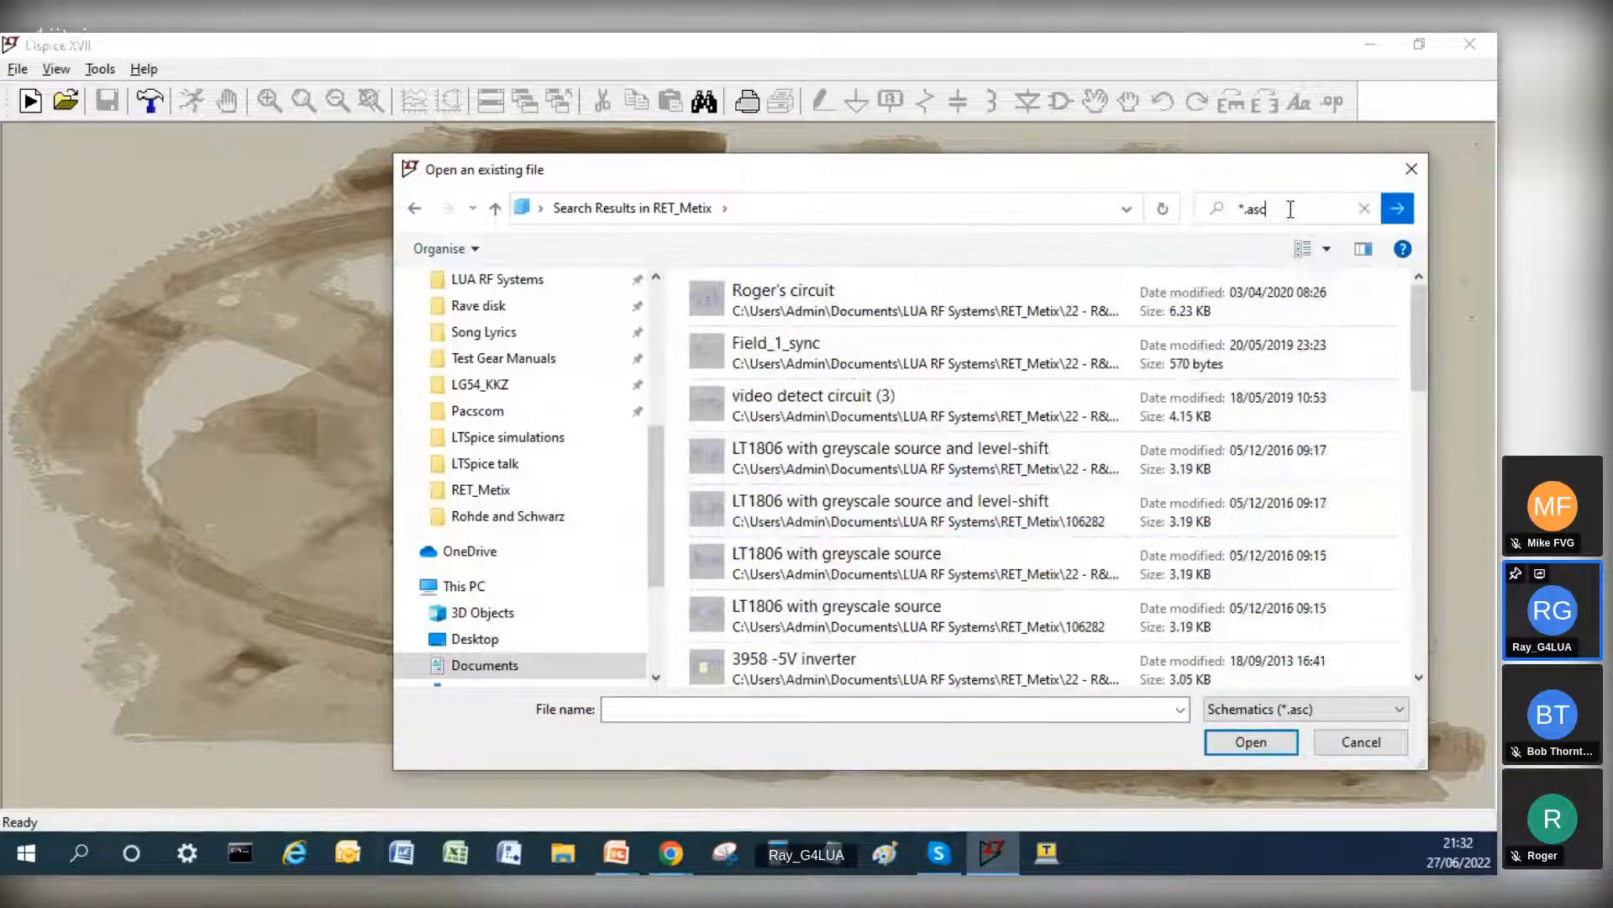
key("BackSpace")
key("BackSpace")
key("BackSpace")
key("BackSpace")
key("BackSpace")
type("grey")
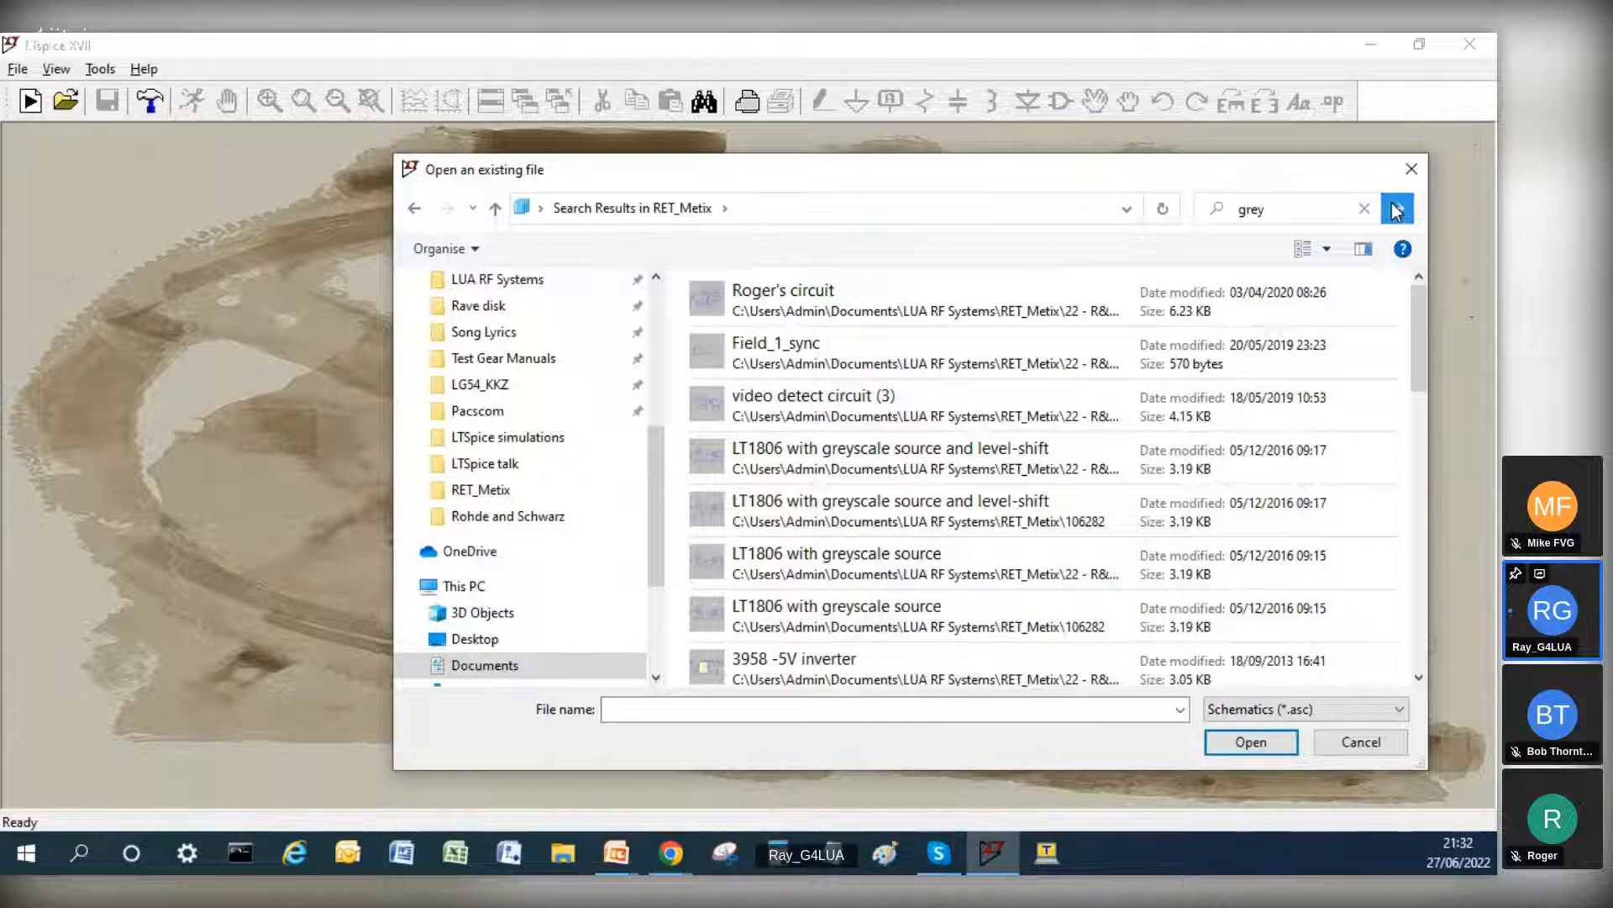
left_click(1395, 210)
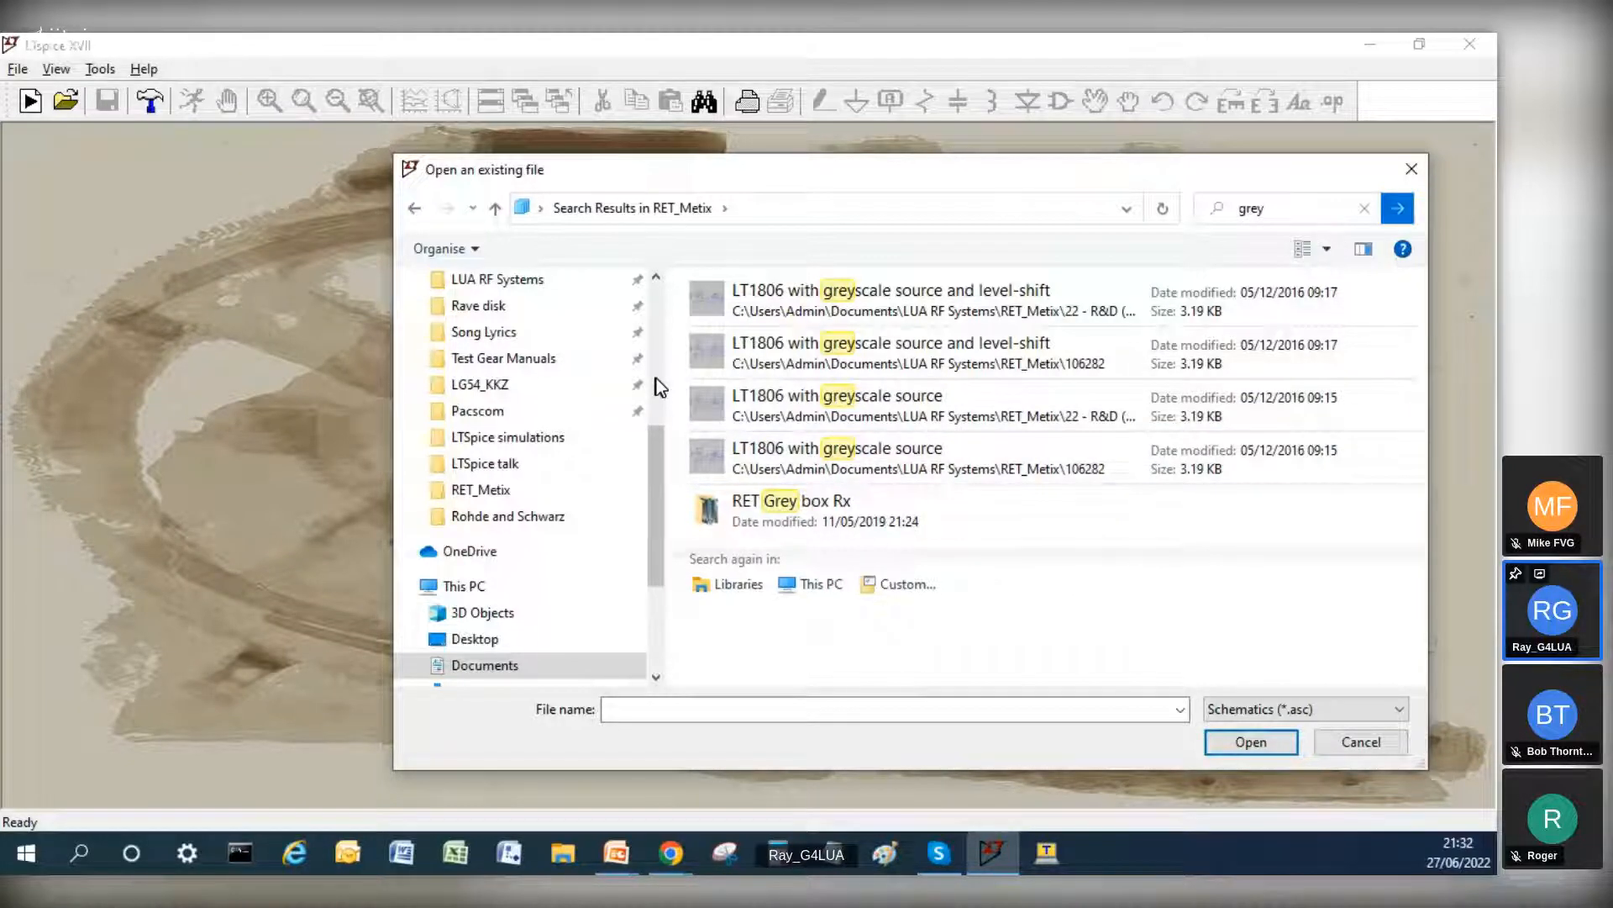
left_click(723, 299)
left_click(1251, 741)
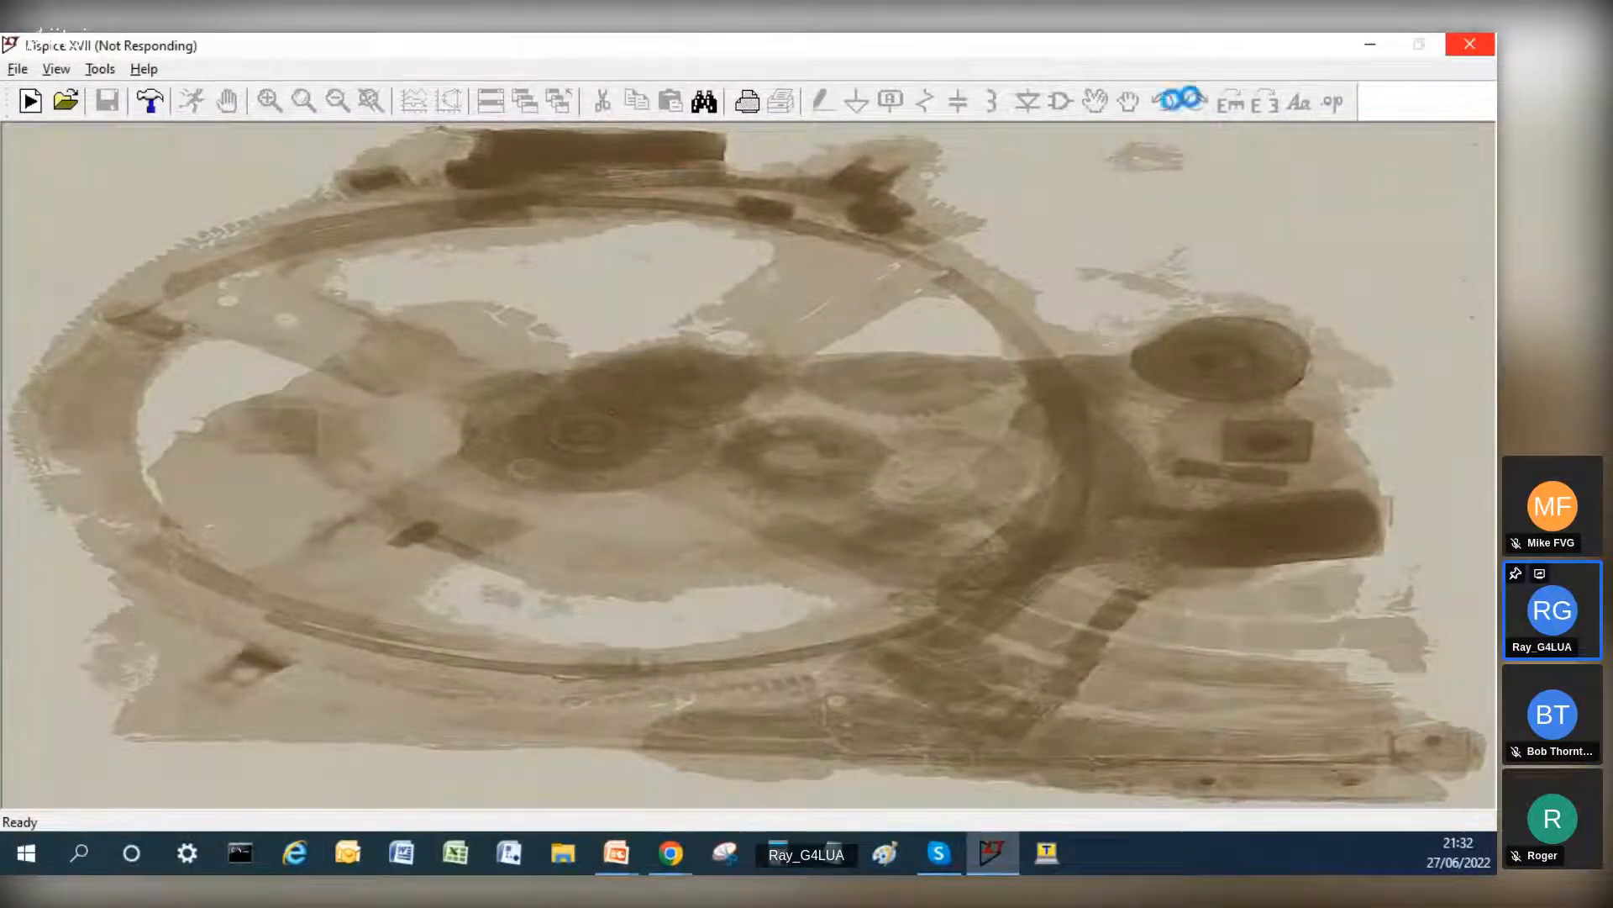
Step: Close the unresponsive SPICE simulator, relaunch LTspice and maximize its window
left_click(948, 152)
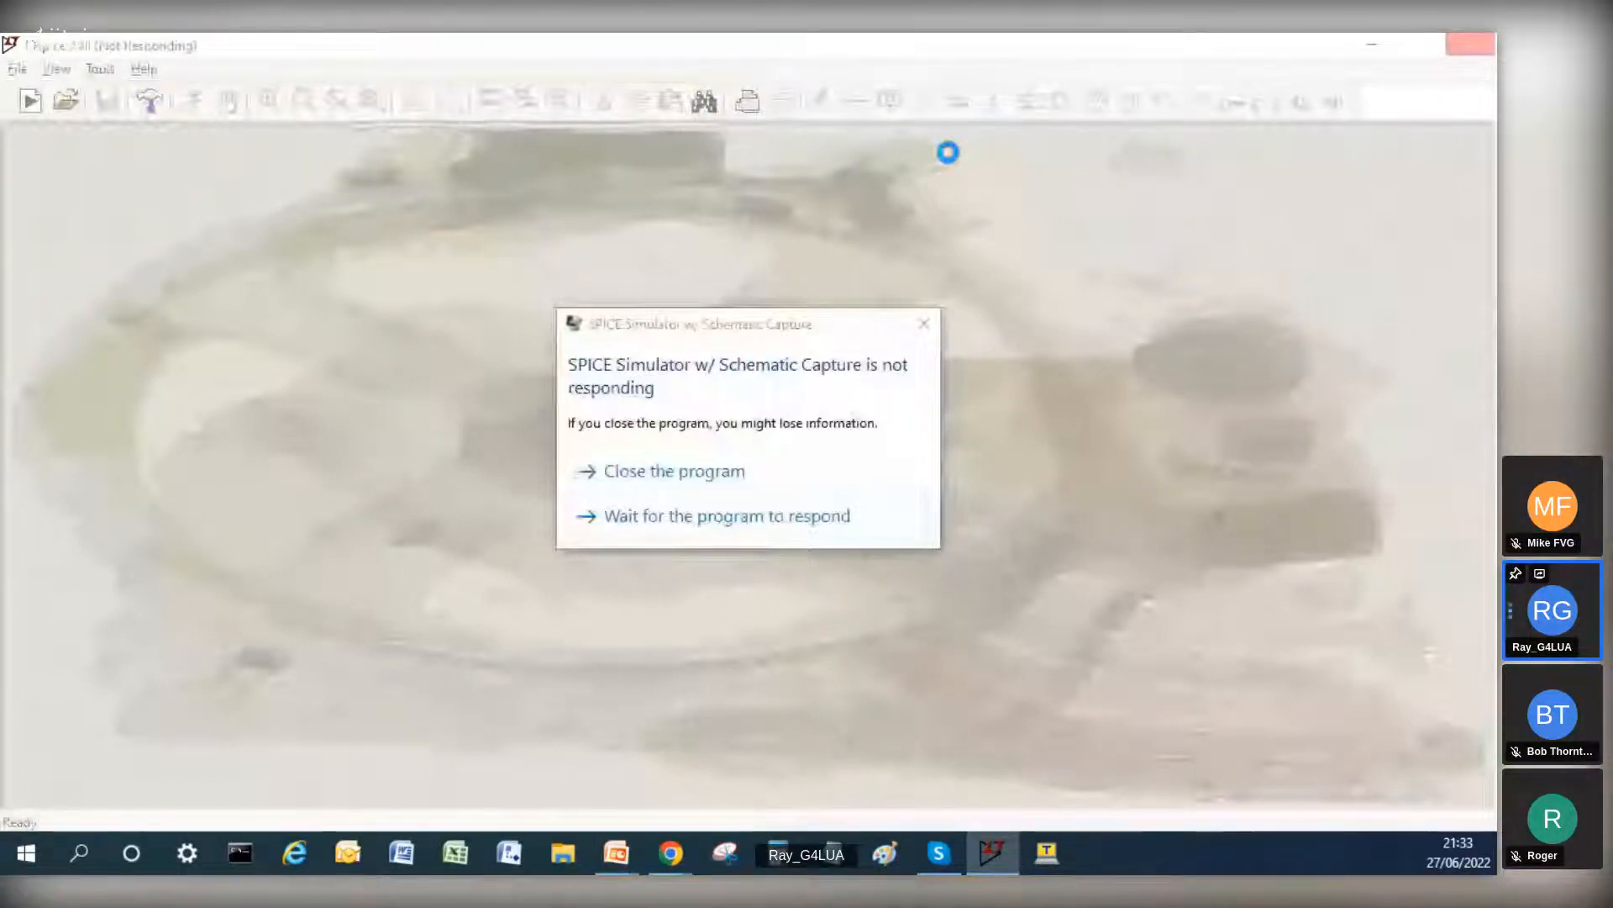
left_click(673, 471)
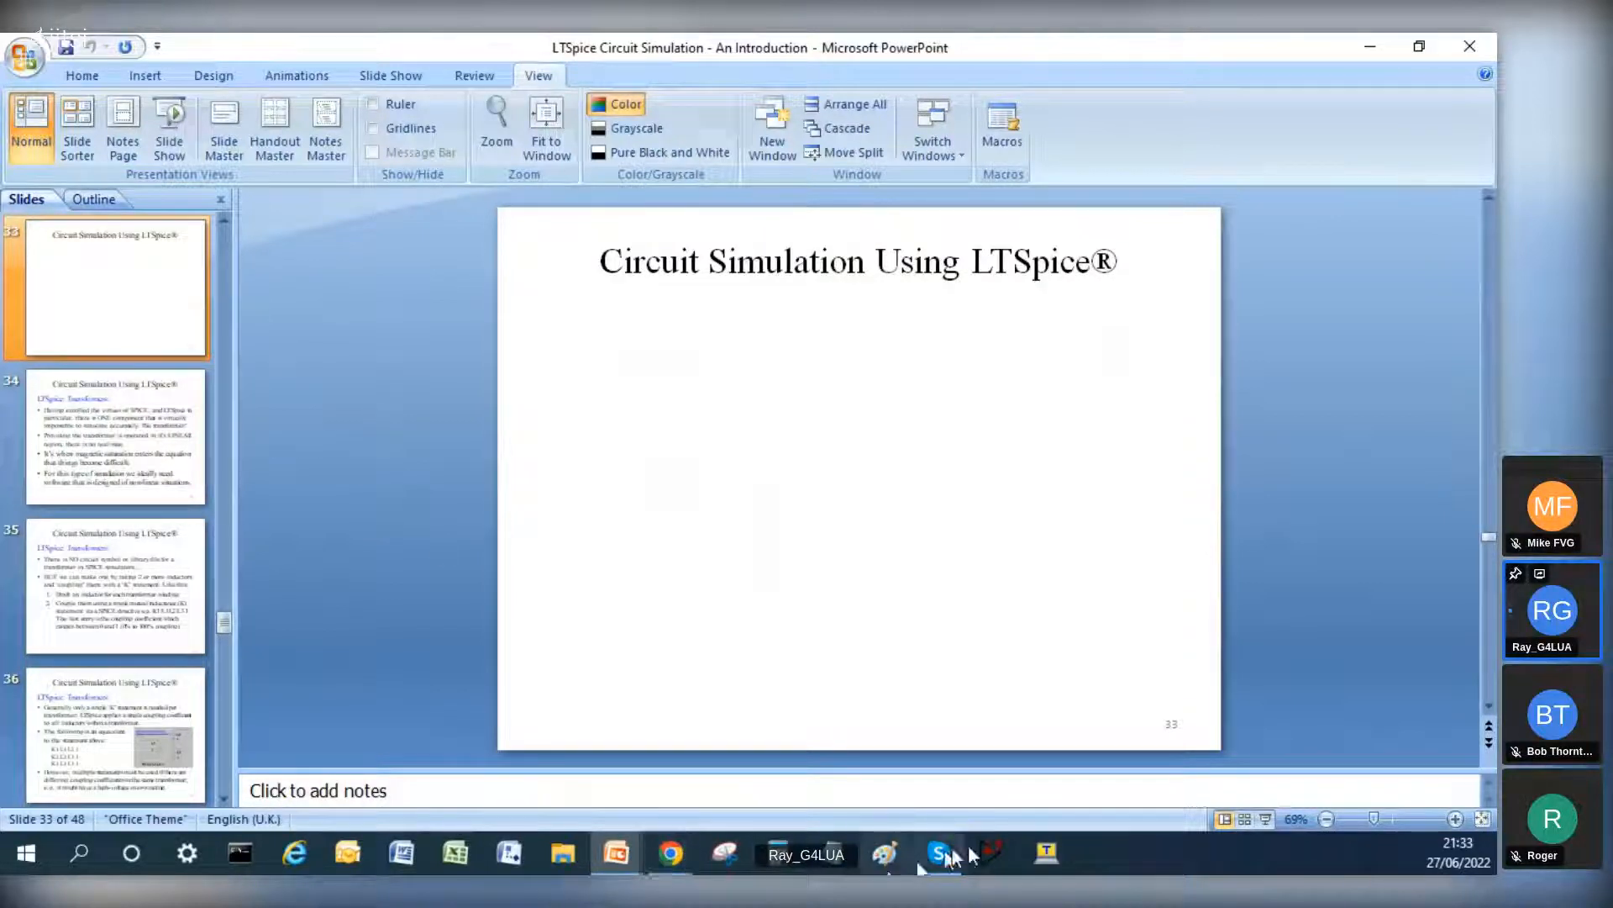
left_click(996, 853)
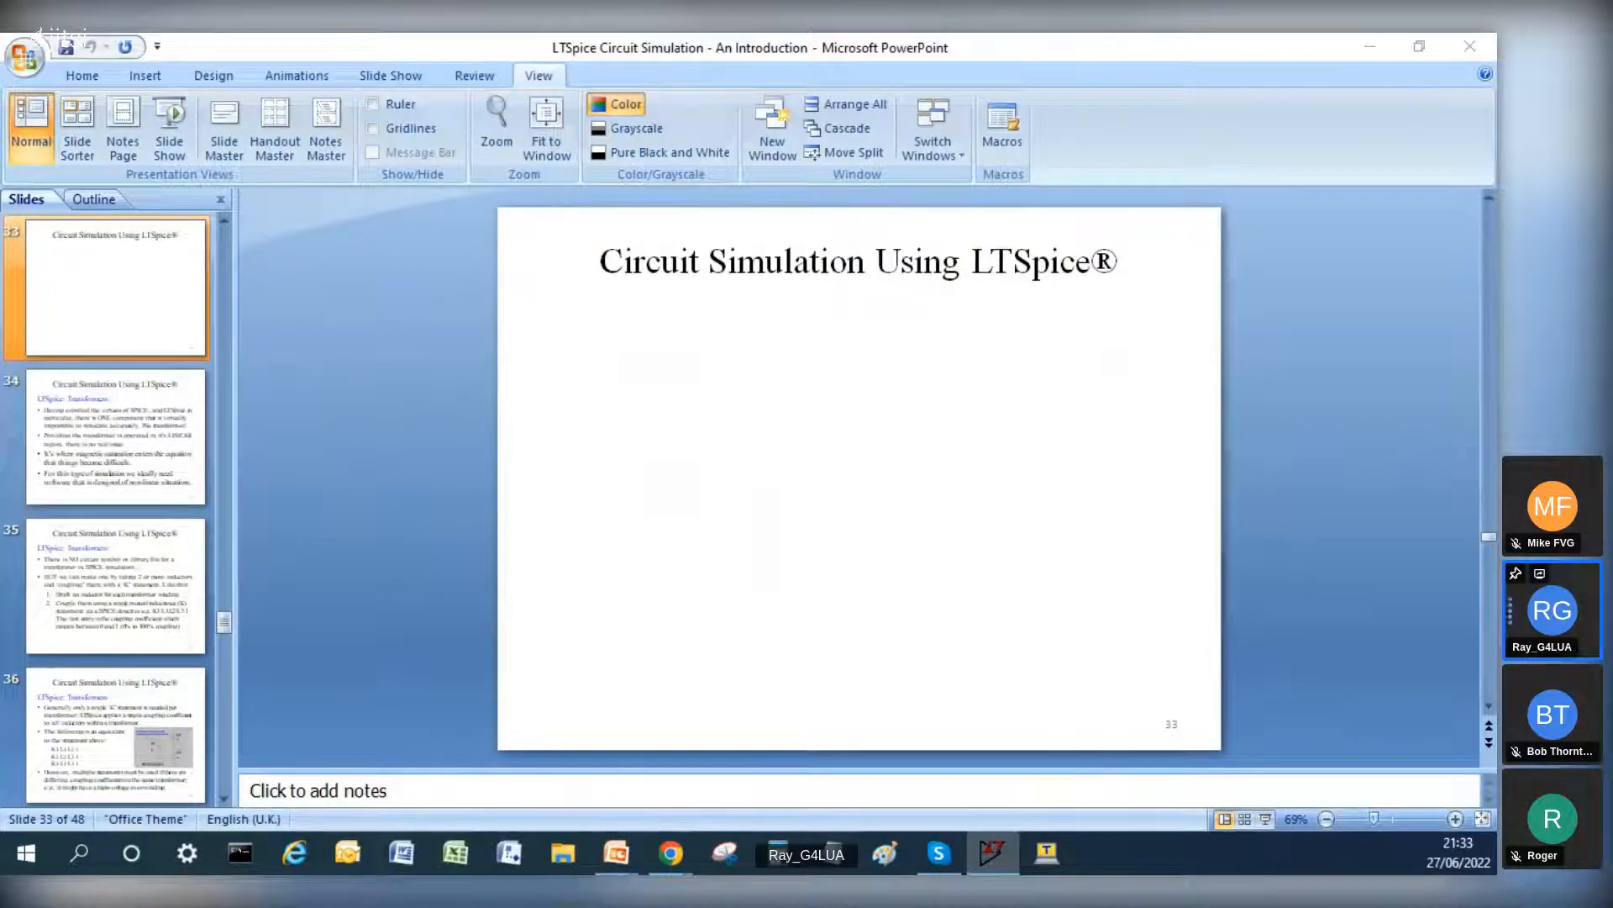
left_click_drag(292, 236, 675, 211)
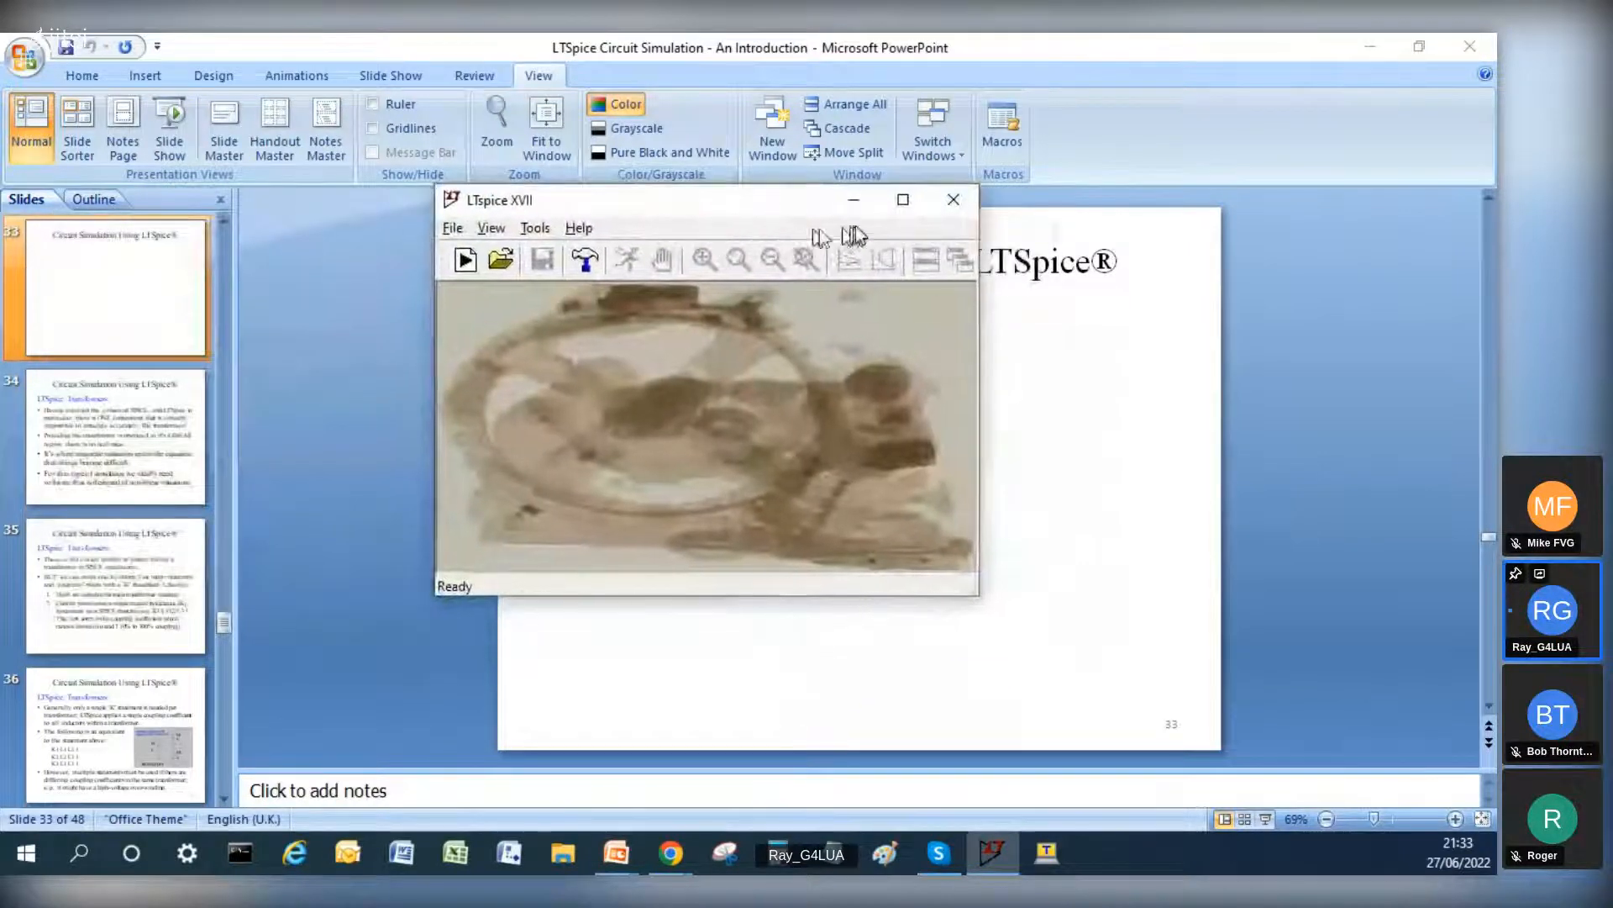
left_click(899, 204)
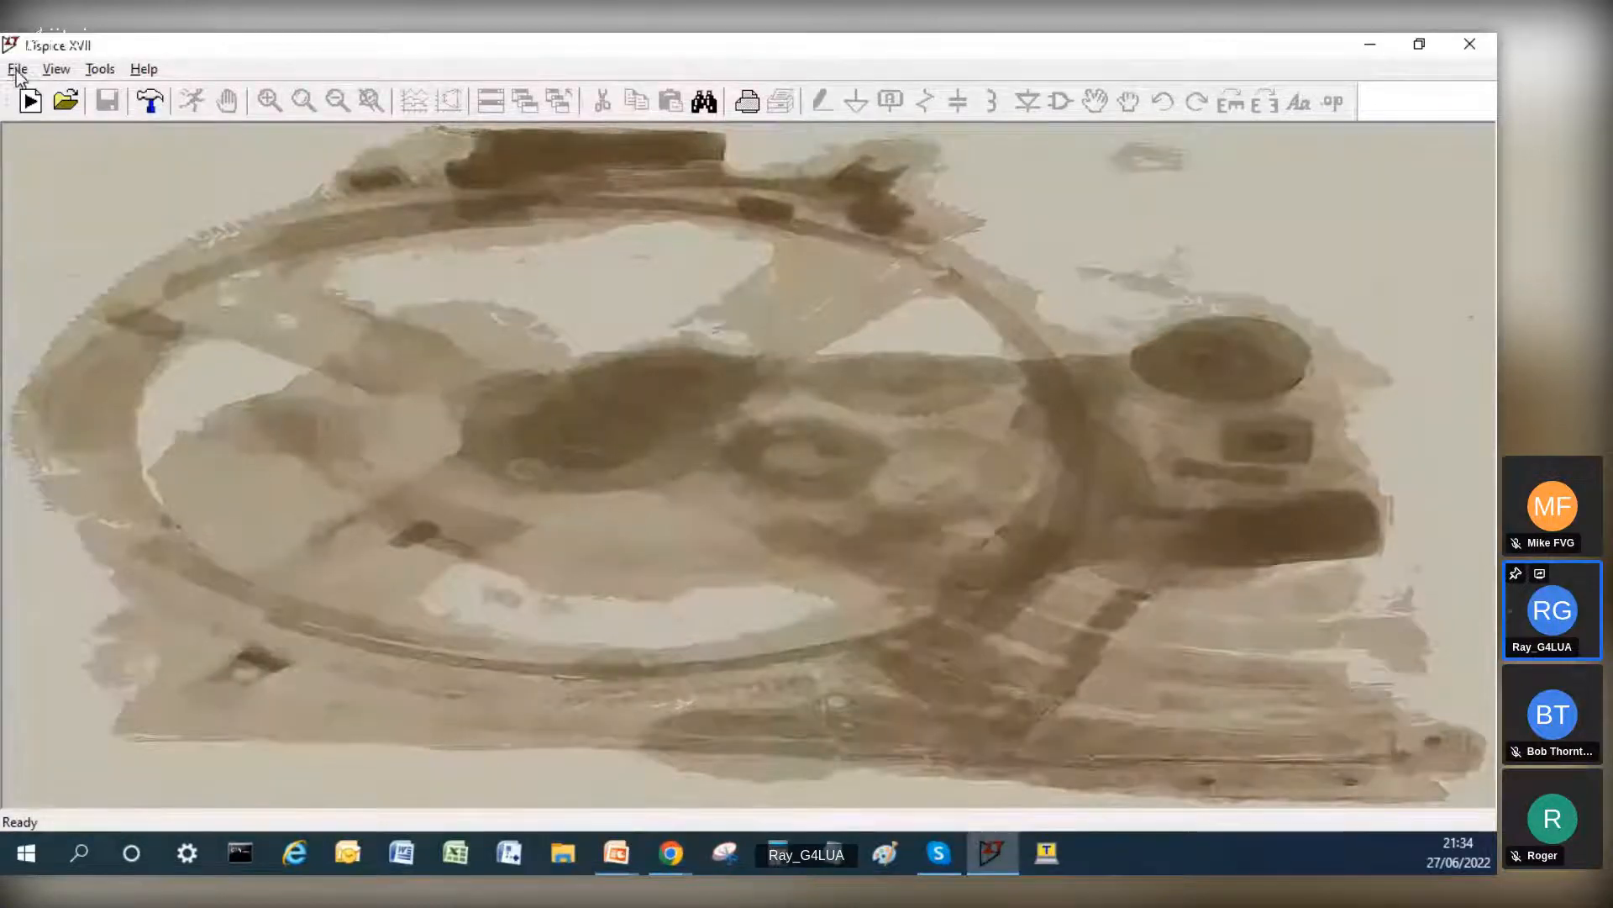
Step: Start opening an existing schematic, go to the RET_Metix folder and search it for "vert"
left_click(20, 71)
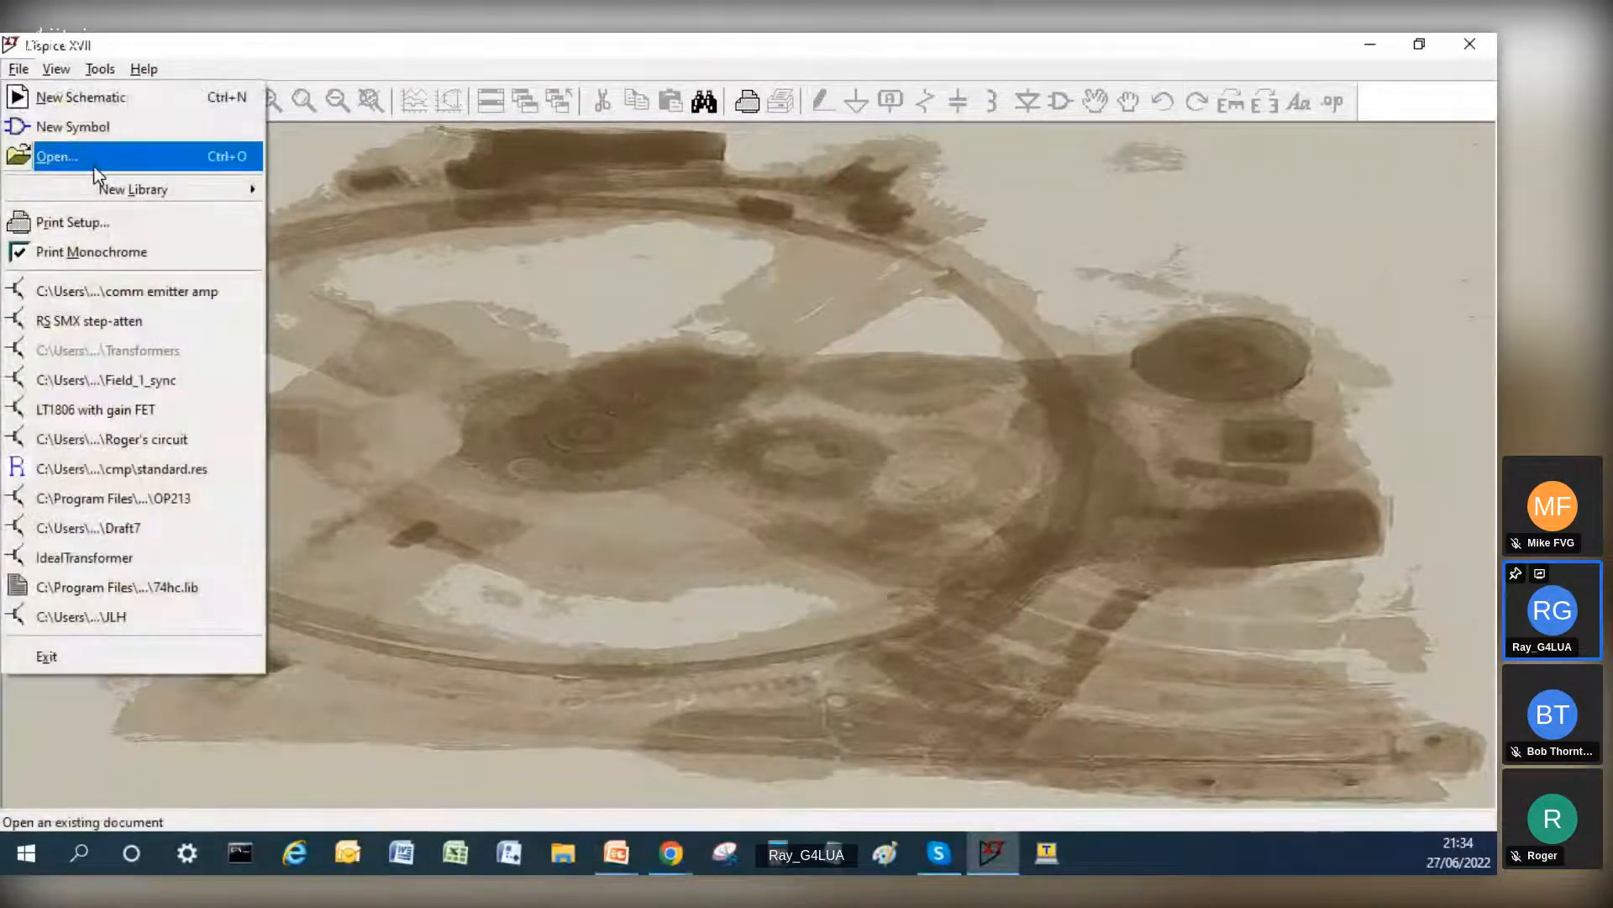
left_click(40, 155)
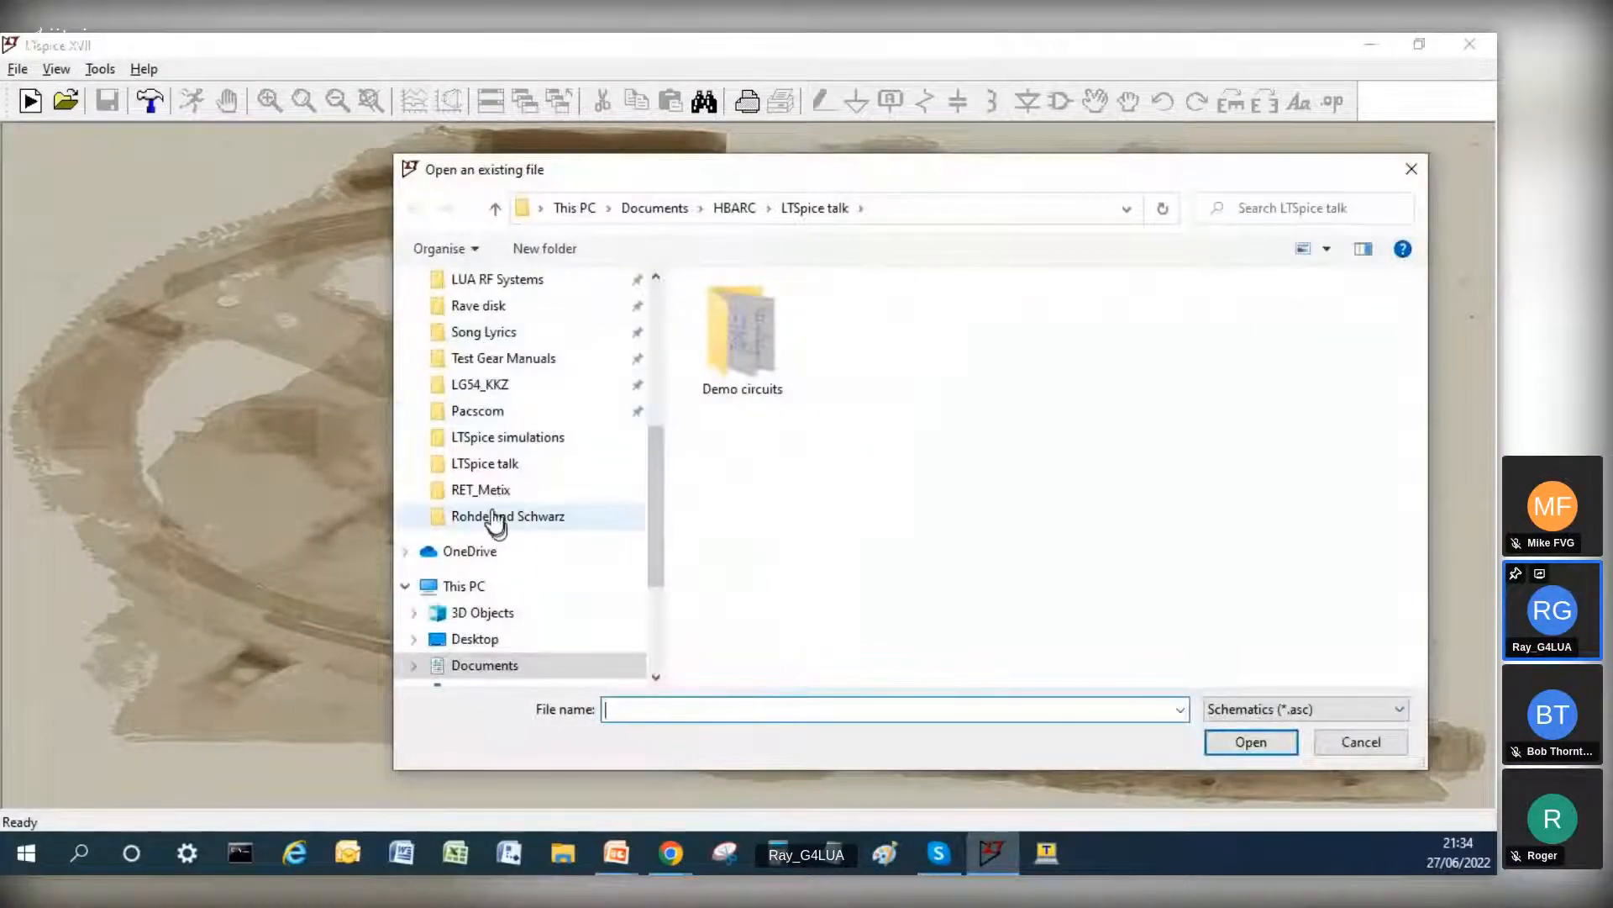
left_click(469, 496)
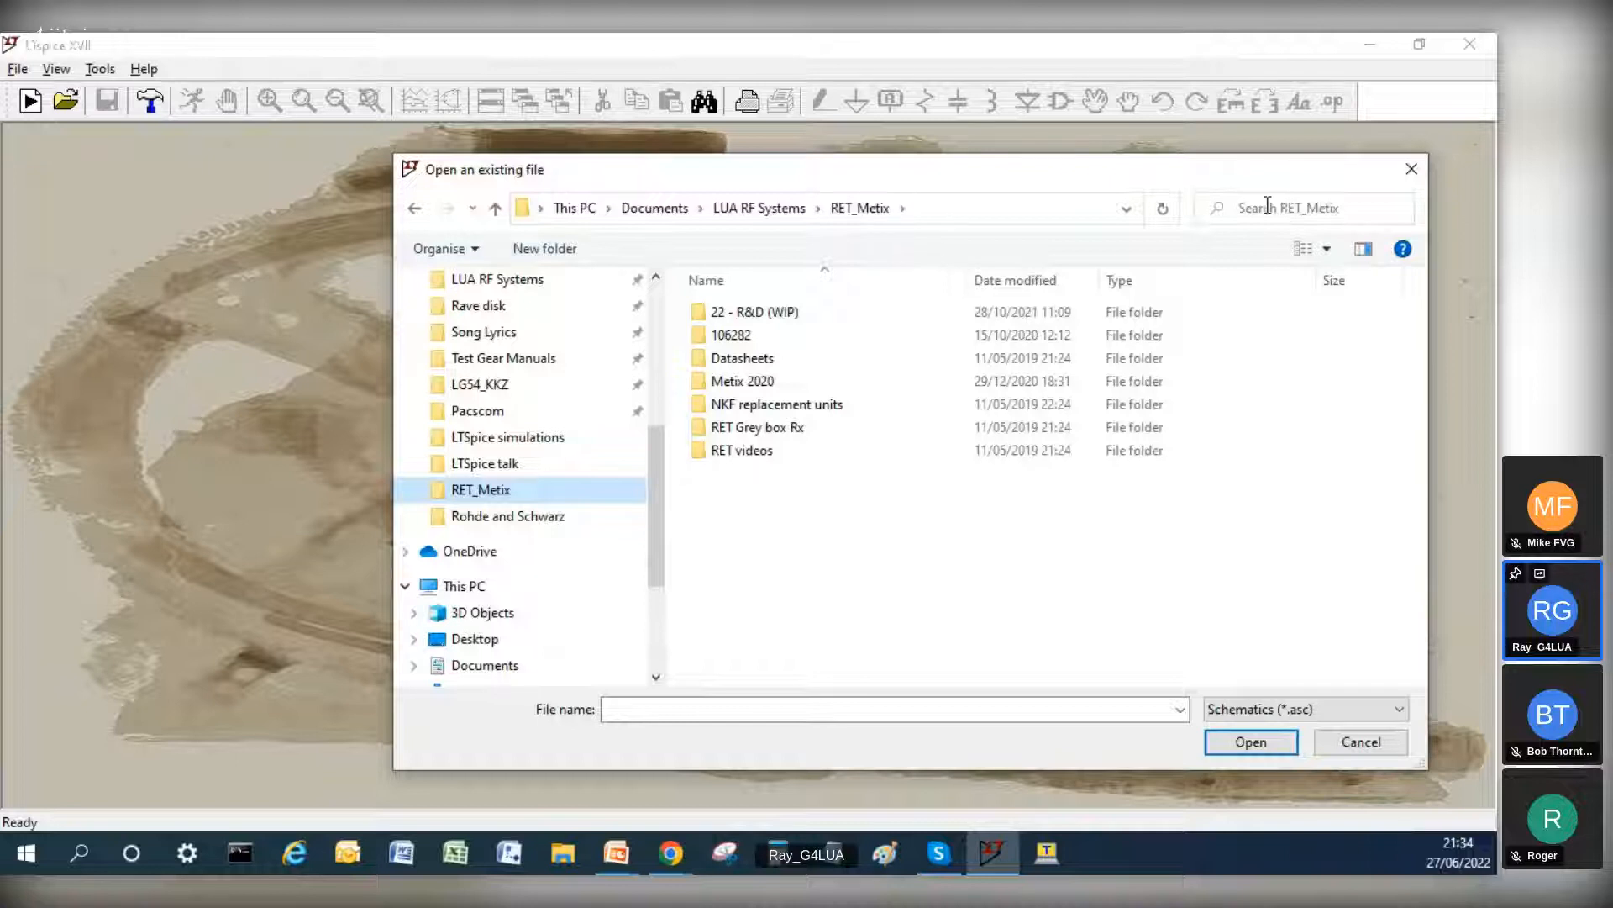
left_click(1307, 208)
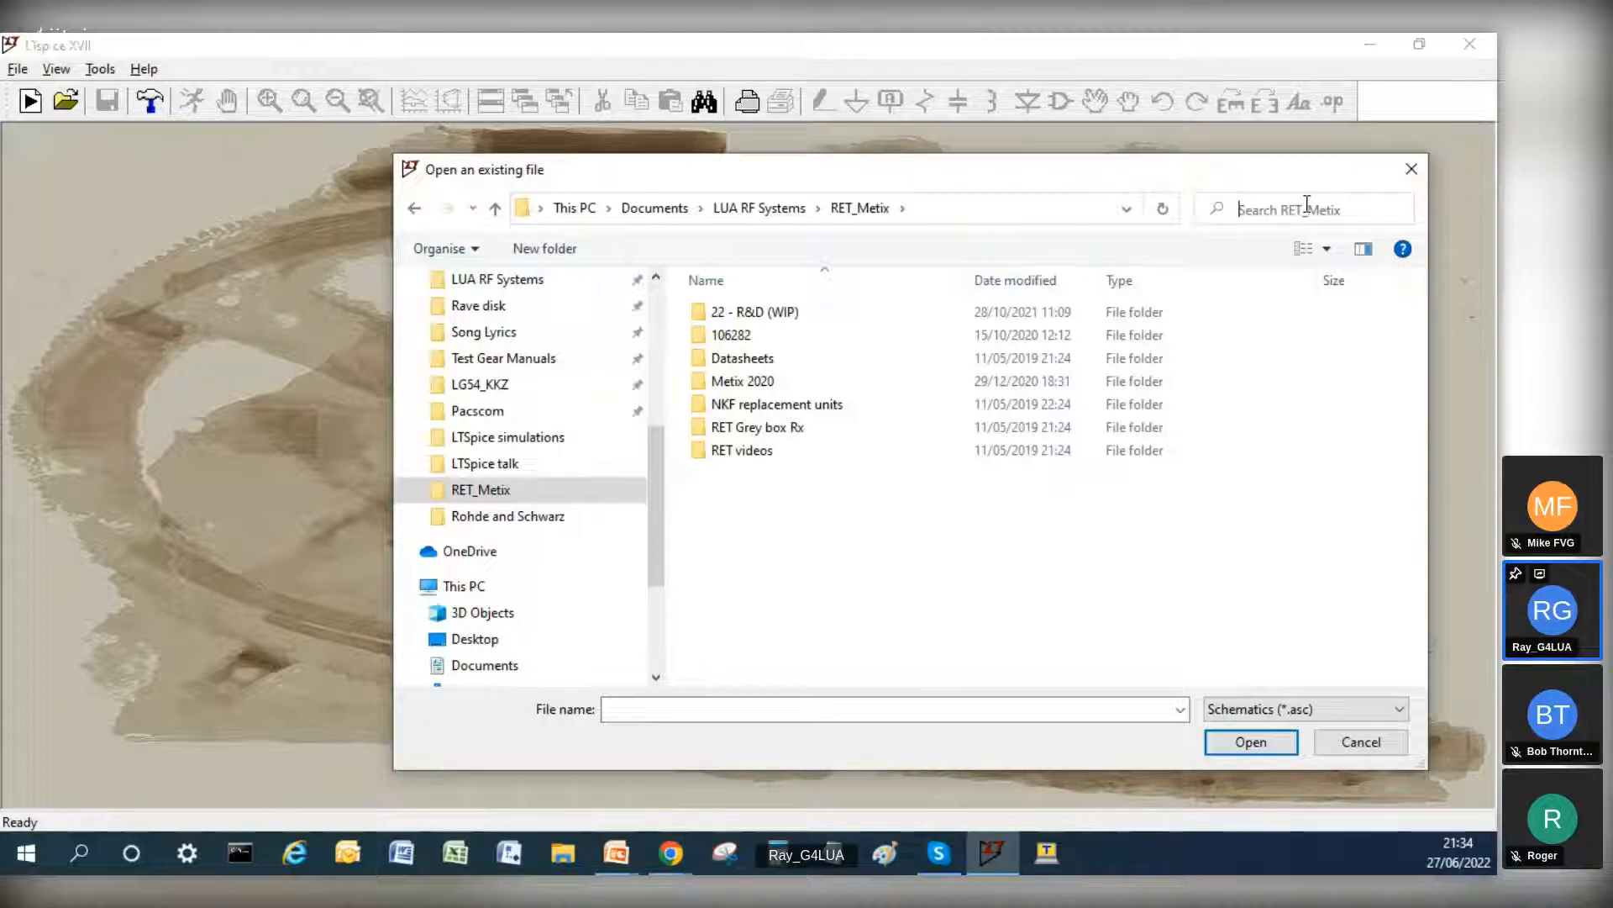
type("vert")
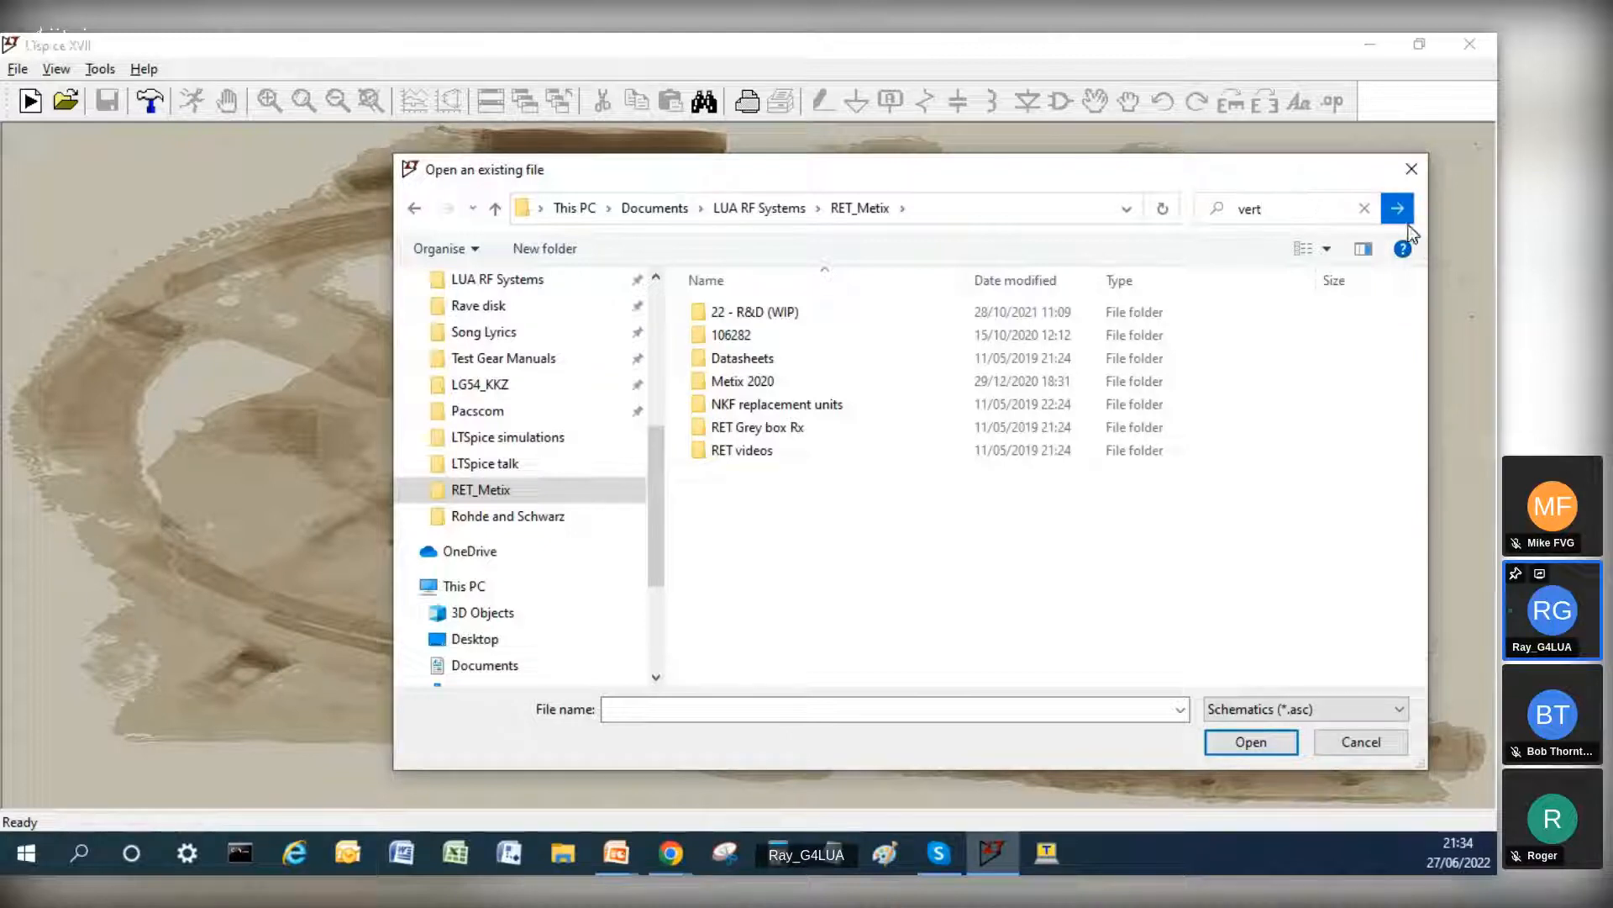
left_click(1405, 213)
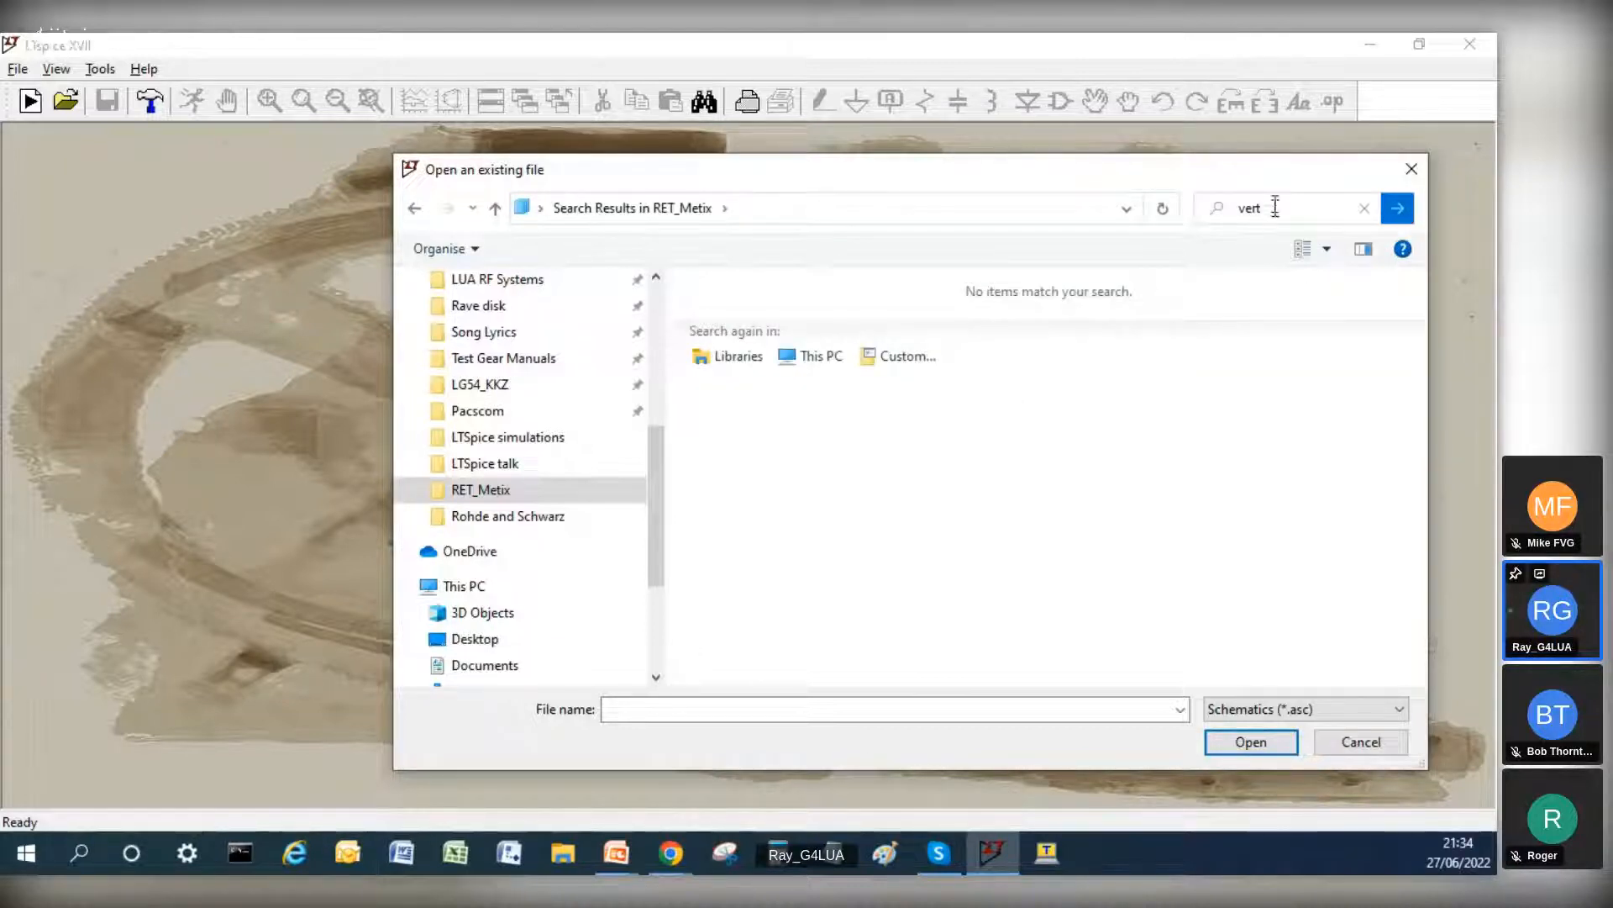
Step: Replace the RET_Metix search term with *.asc, run the search and cancel opening a file
key("BackSpace")
key("BackSpace")
key("BackSpace")
key("BackSpace")
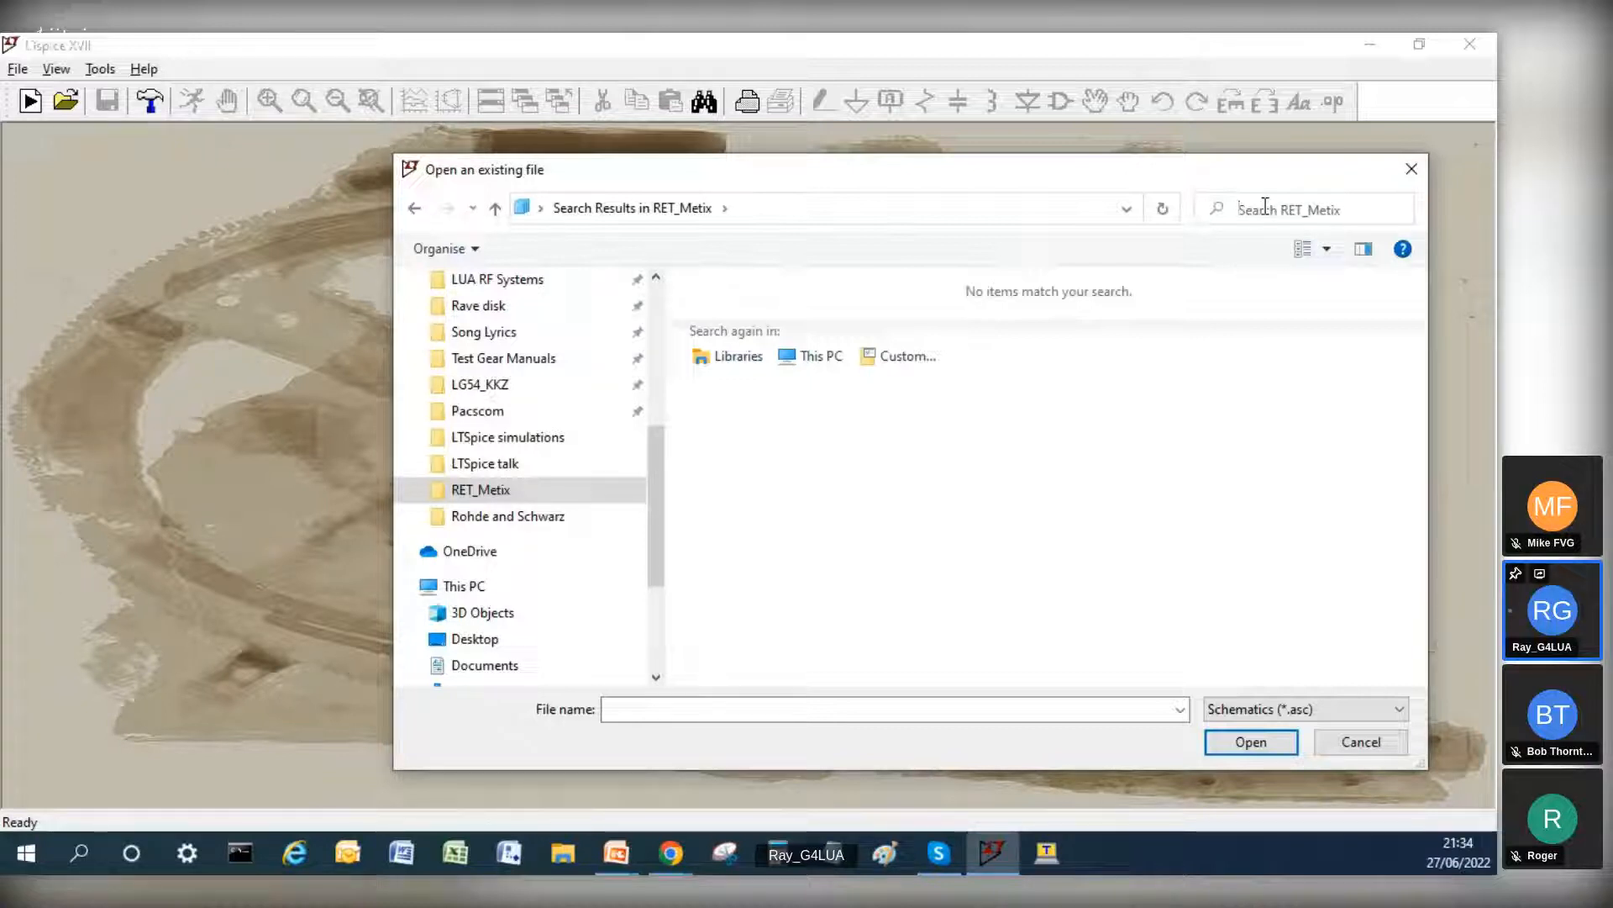
type("*")
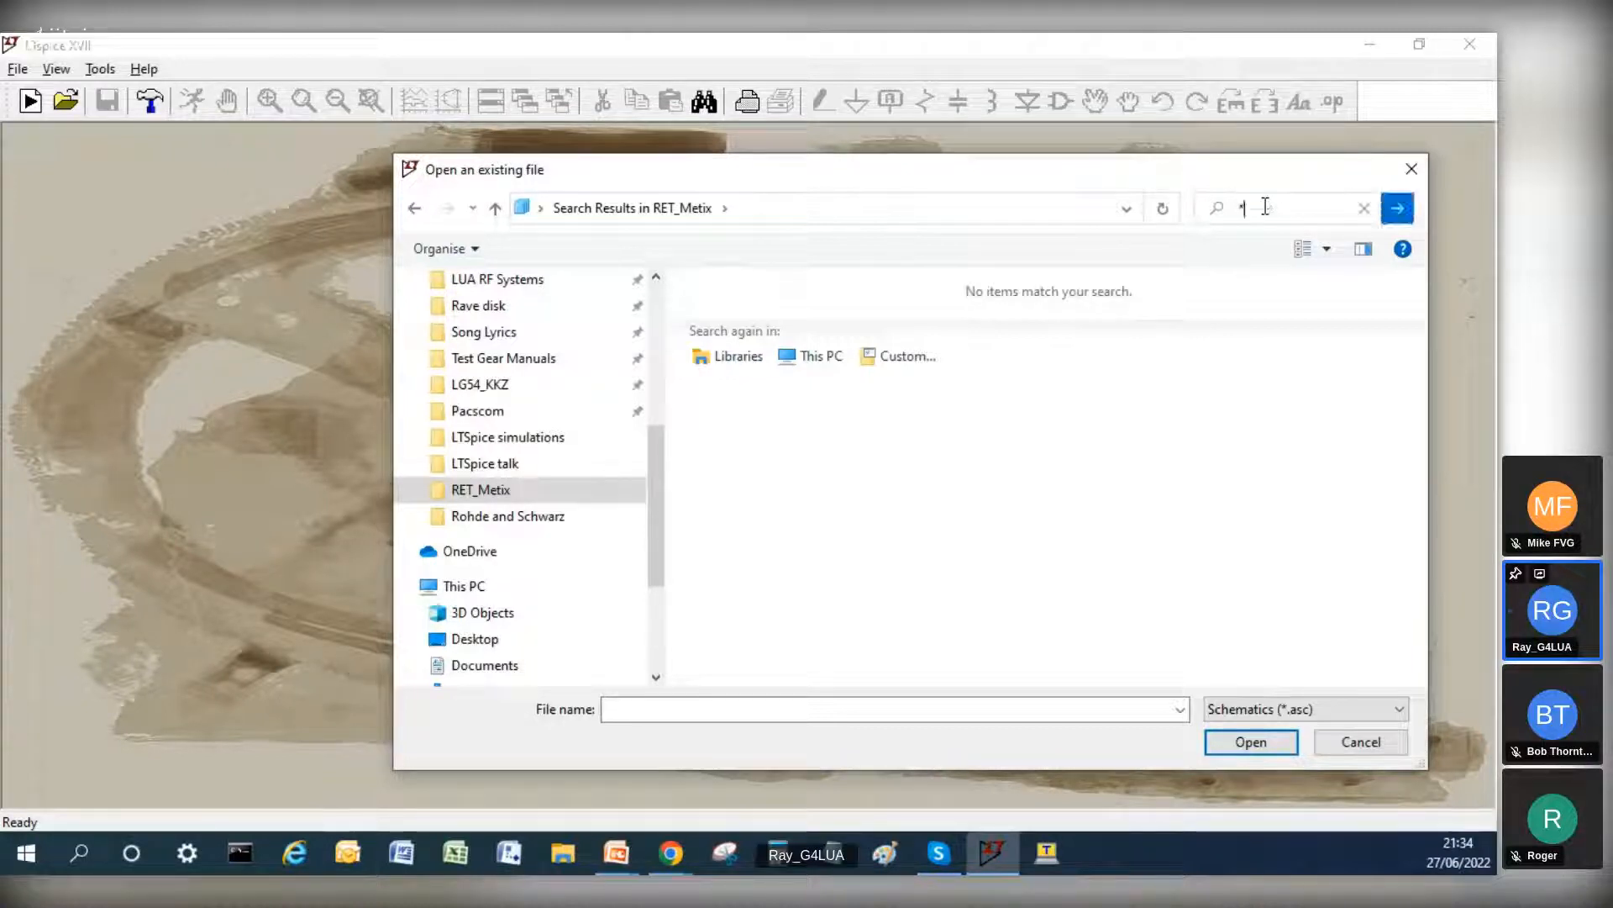
type(".asc")
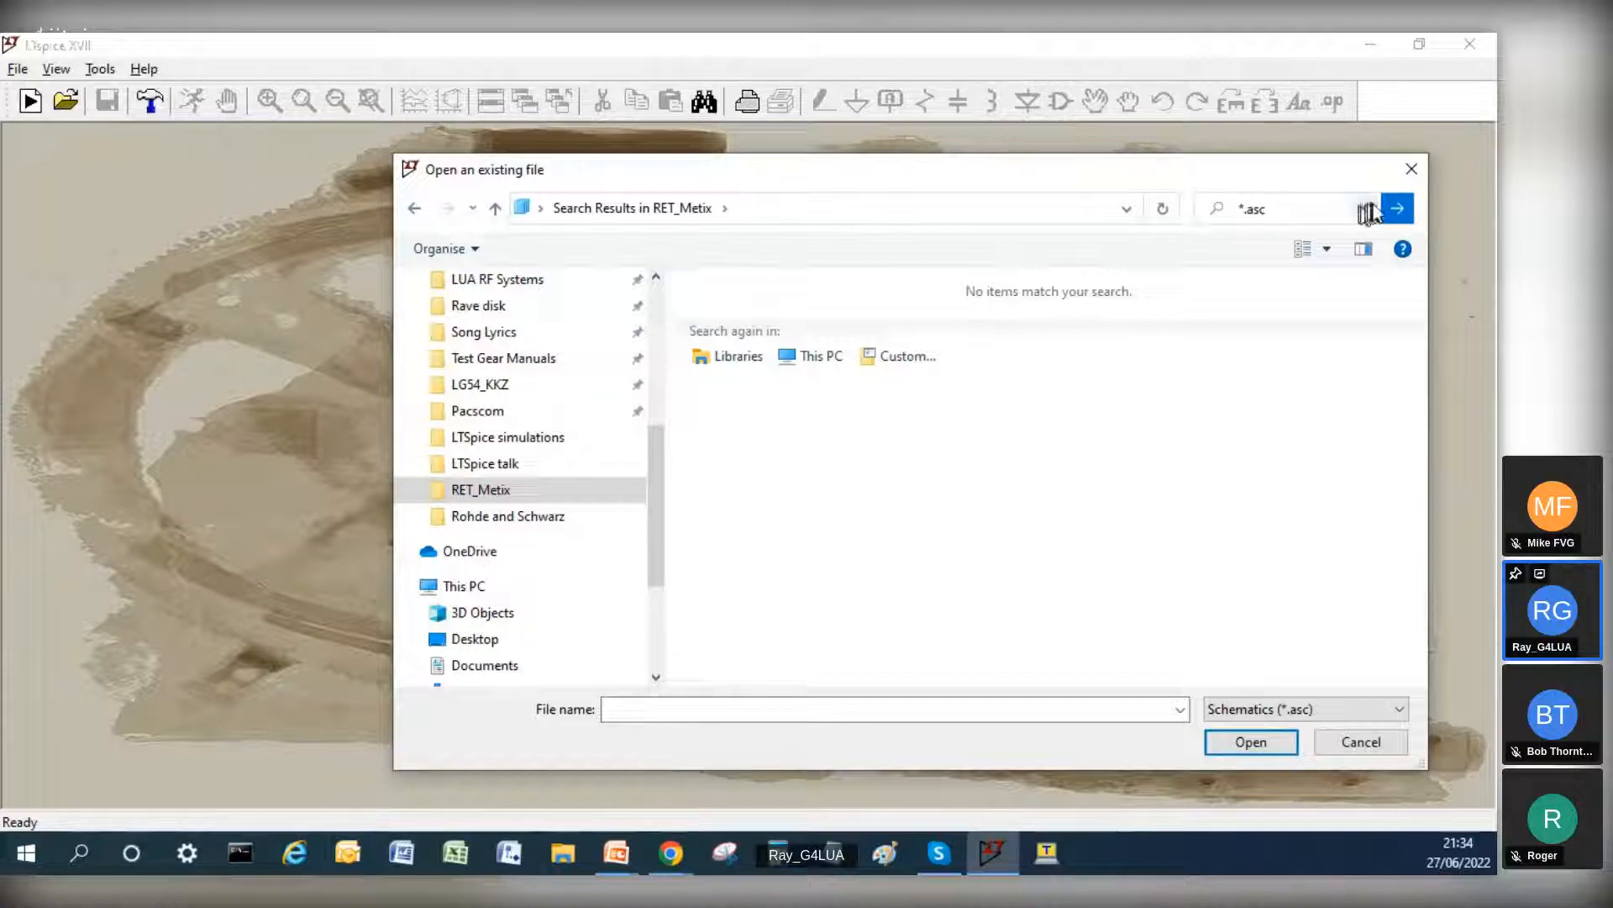
left_click(1394, 210)
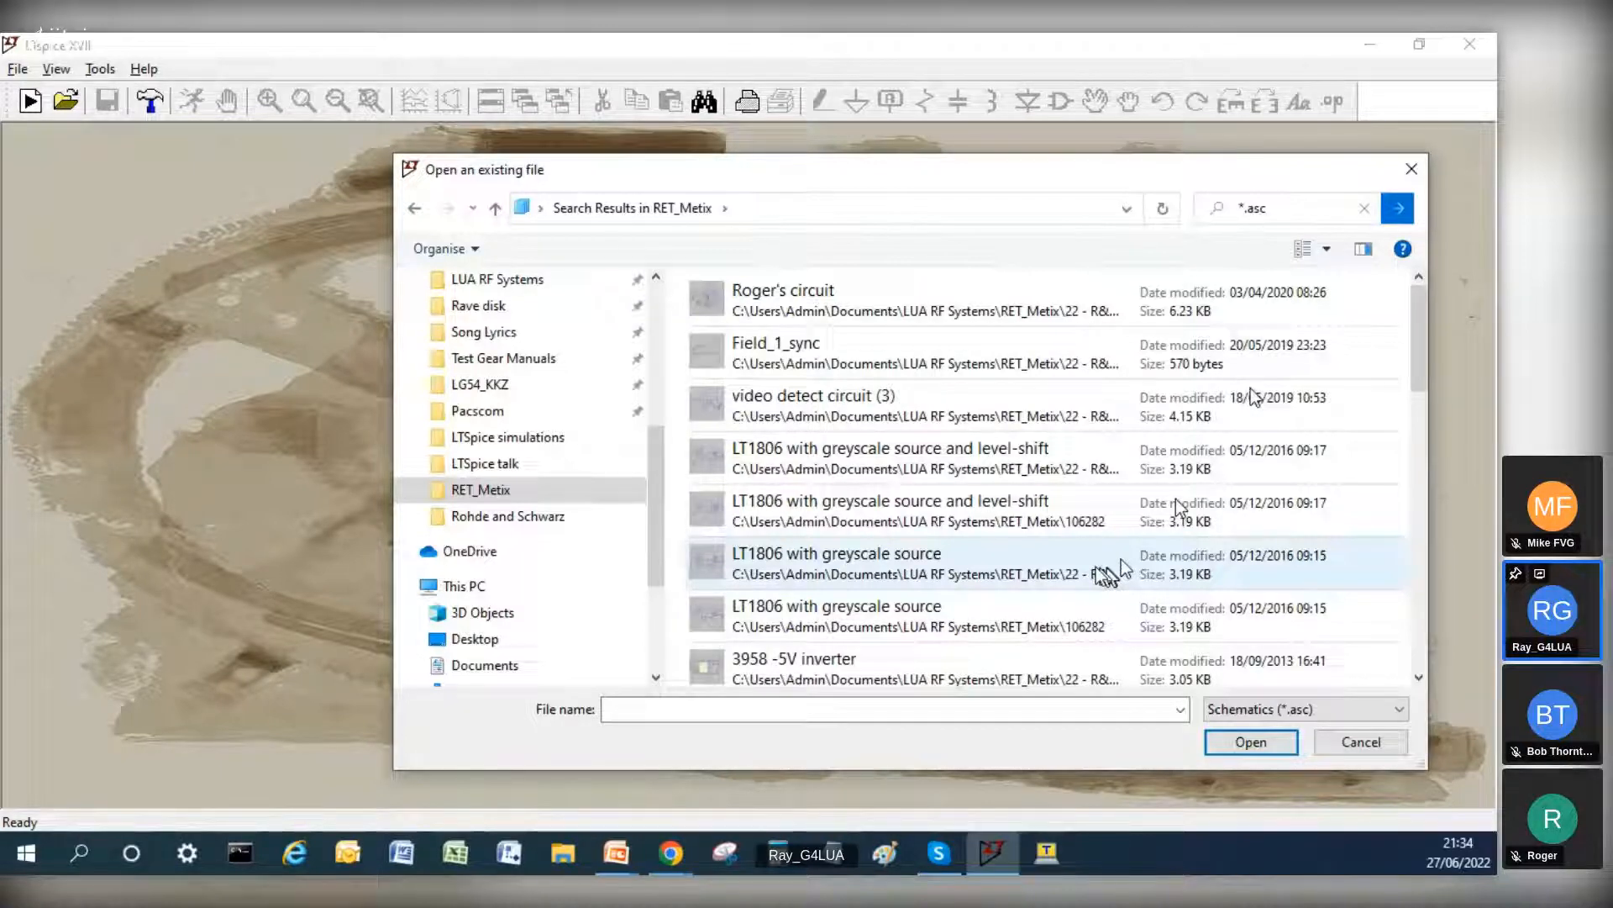
left_click(1361, 742)
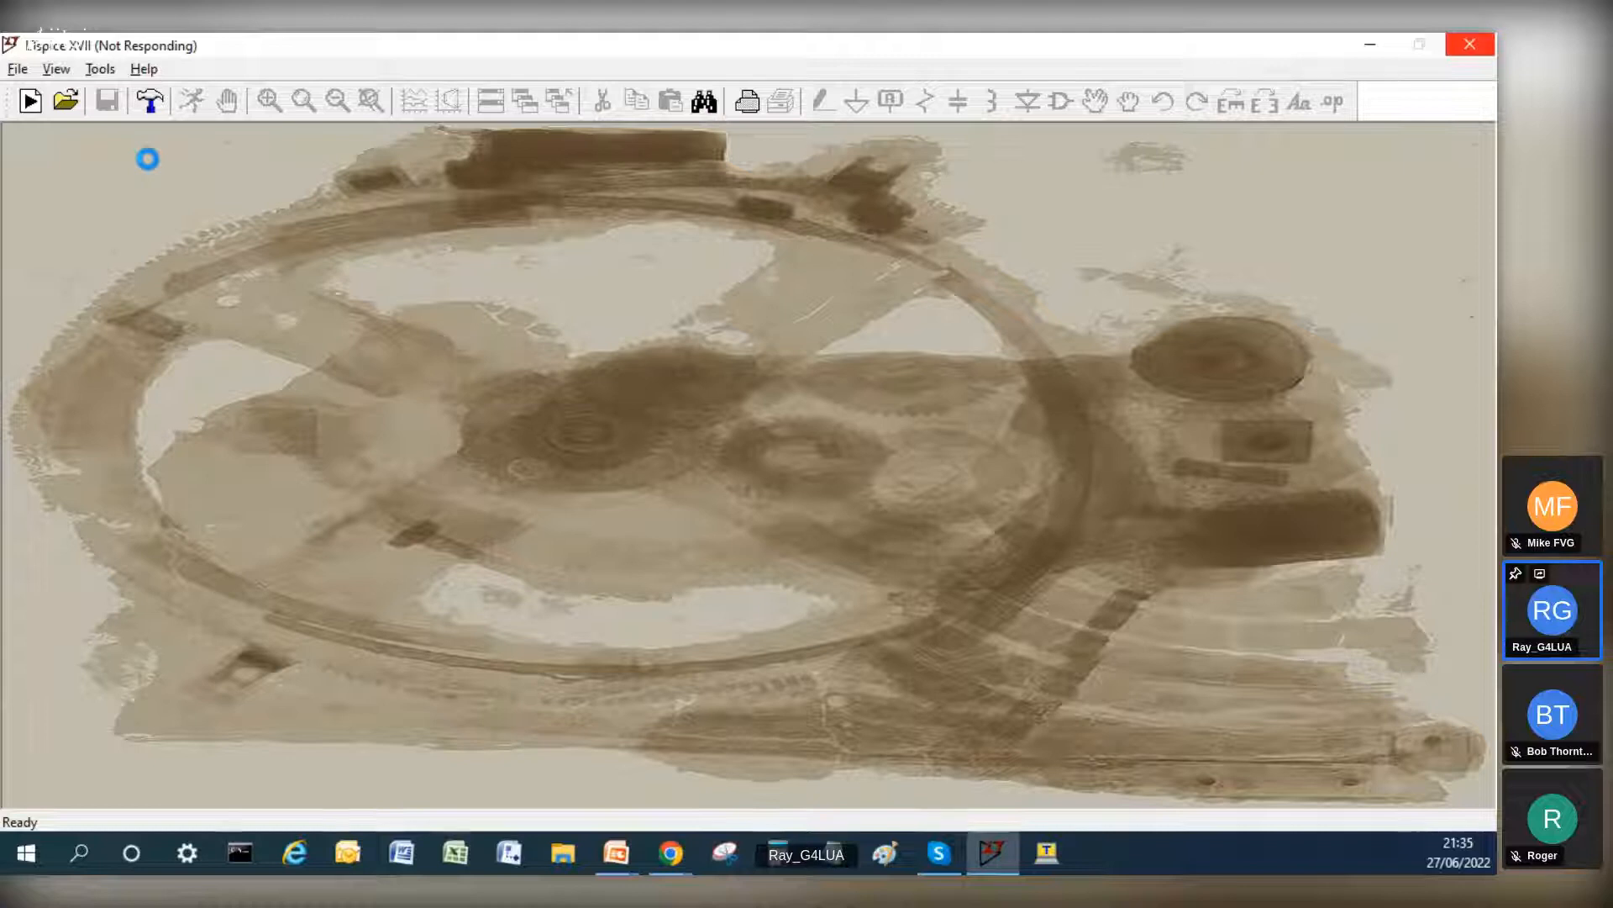
Step: End the unresponsive SPICE simulator process through Task Manager and relaunch LTspice
left_click(1470, 46)
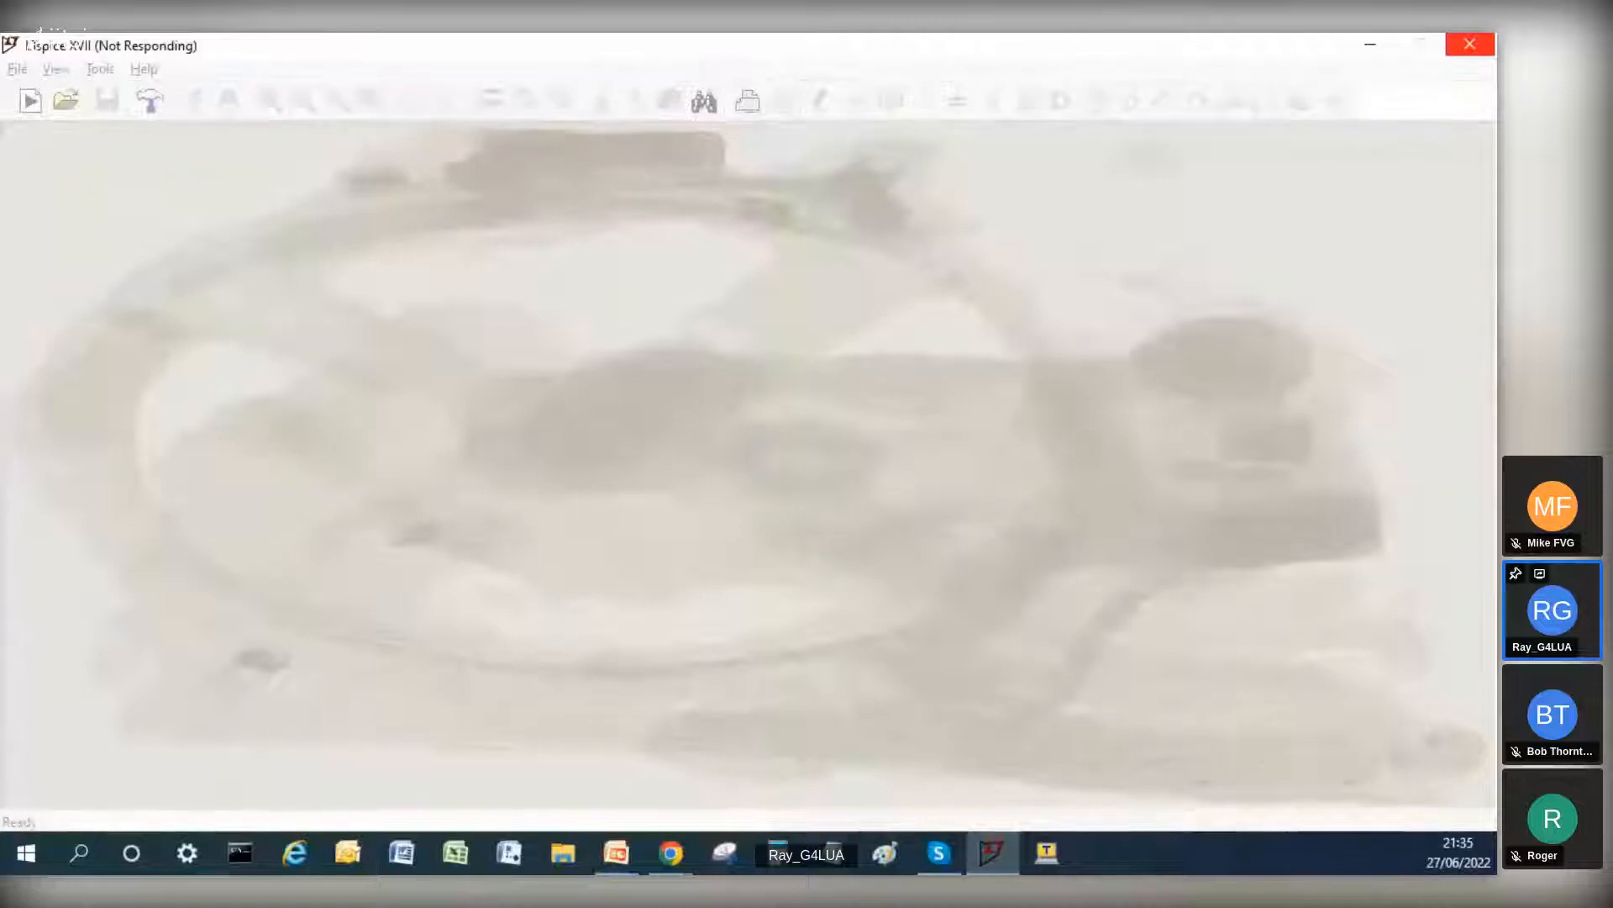
key("ctrl+shift+Escape")
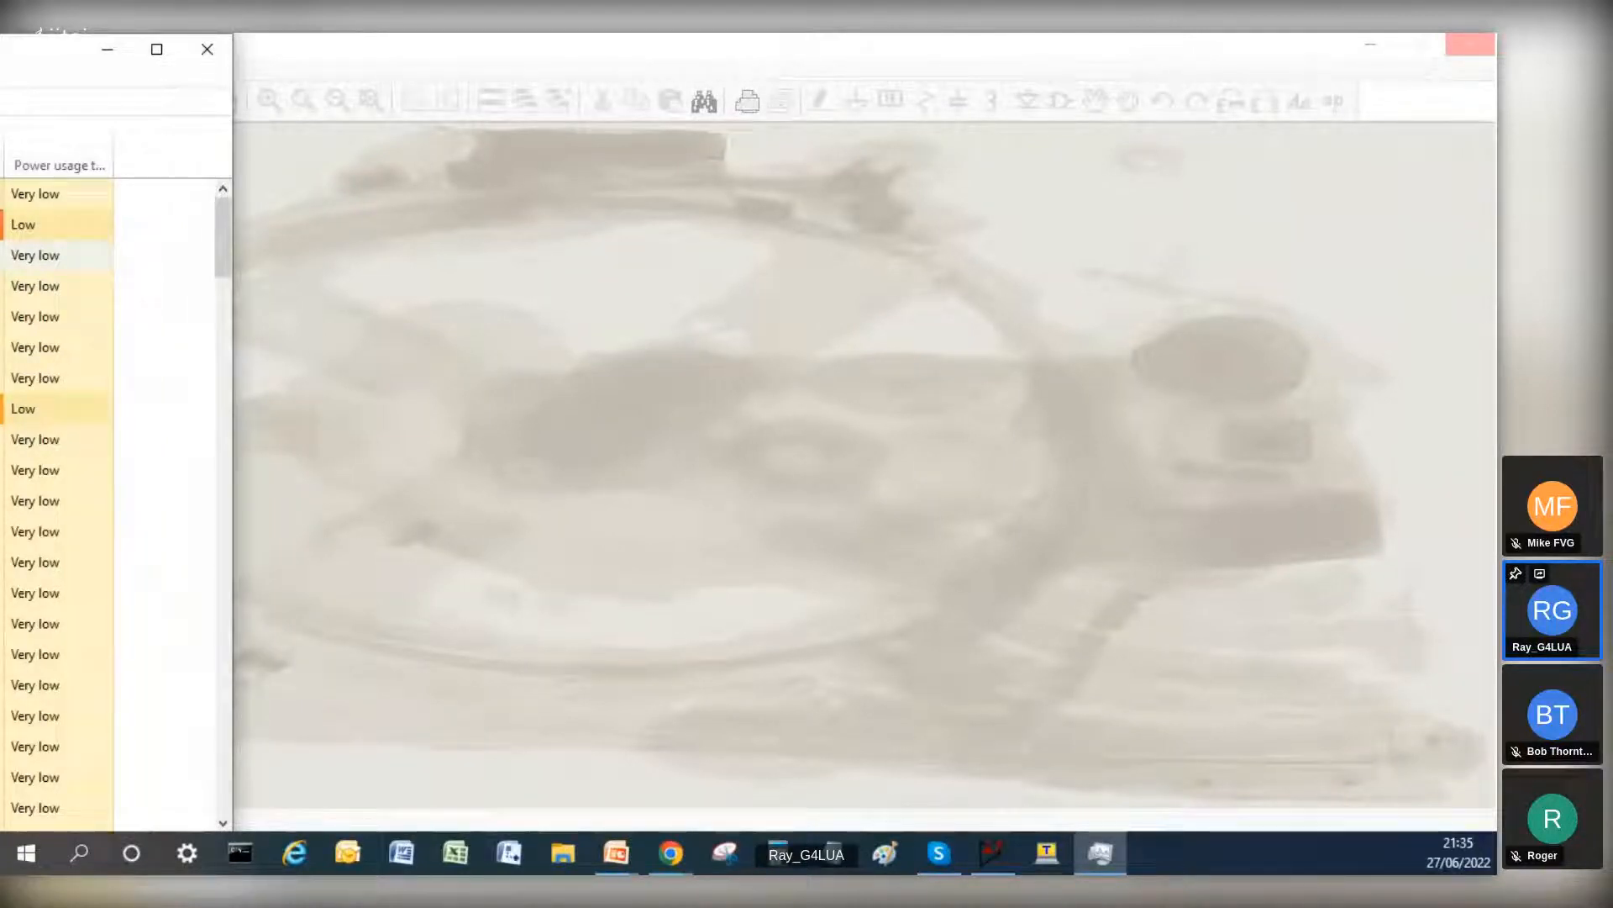
left_click_drag(0, 67, 578, 79)
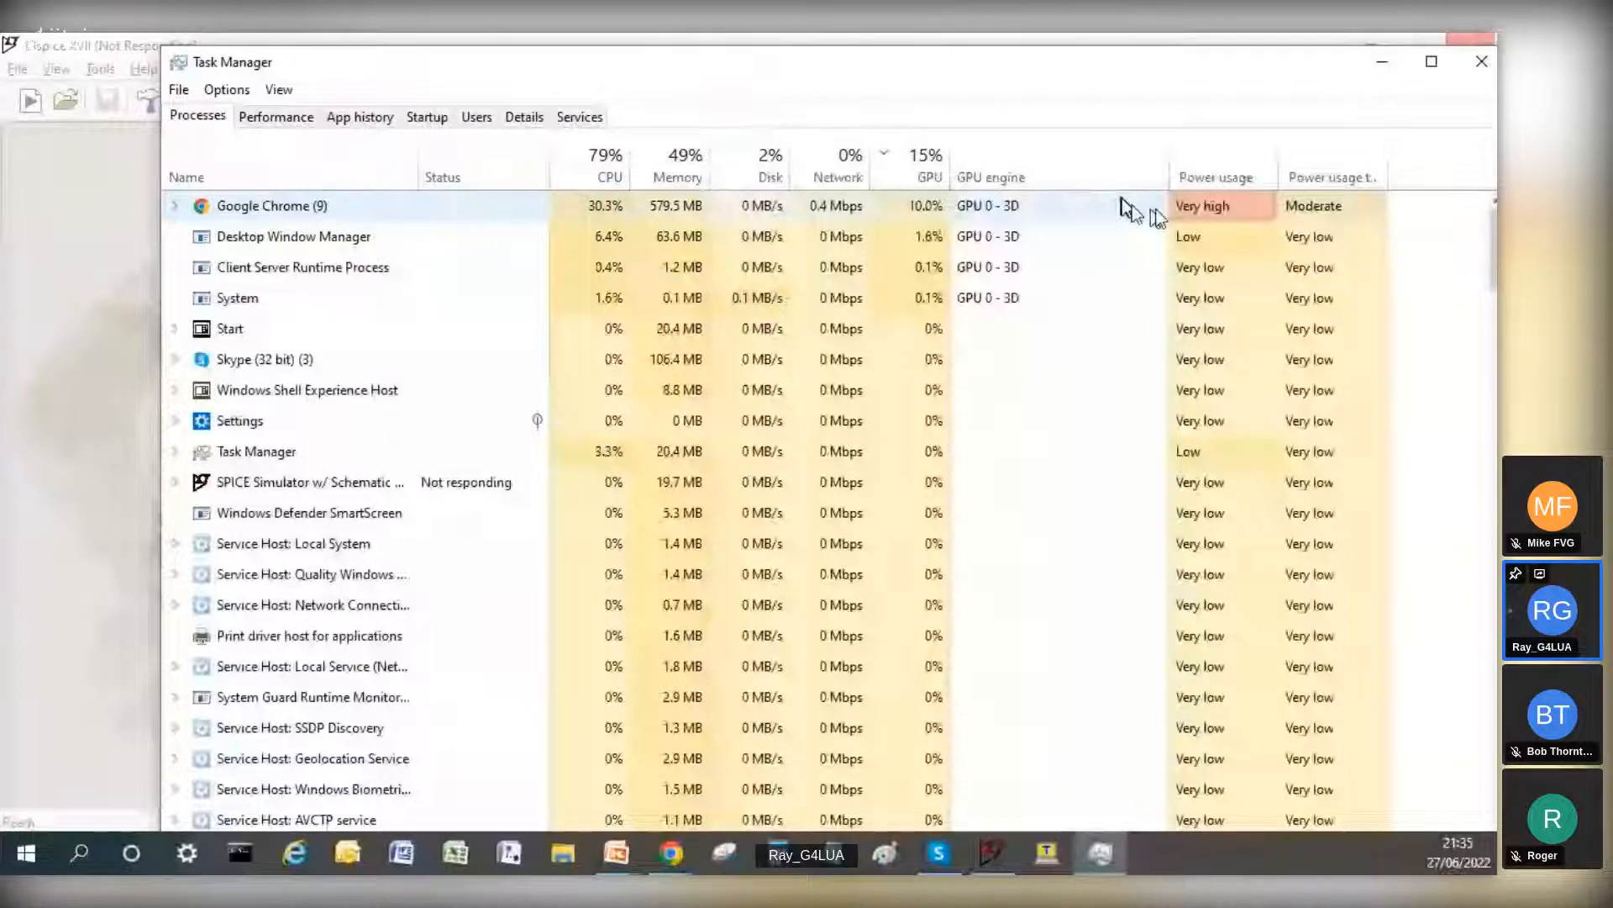
right_click(308, 485)
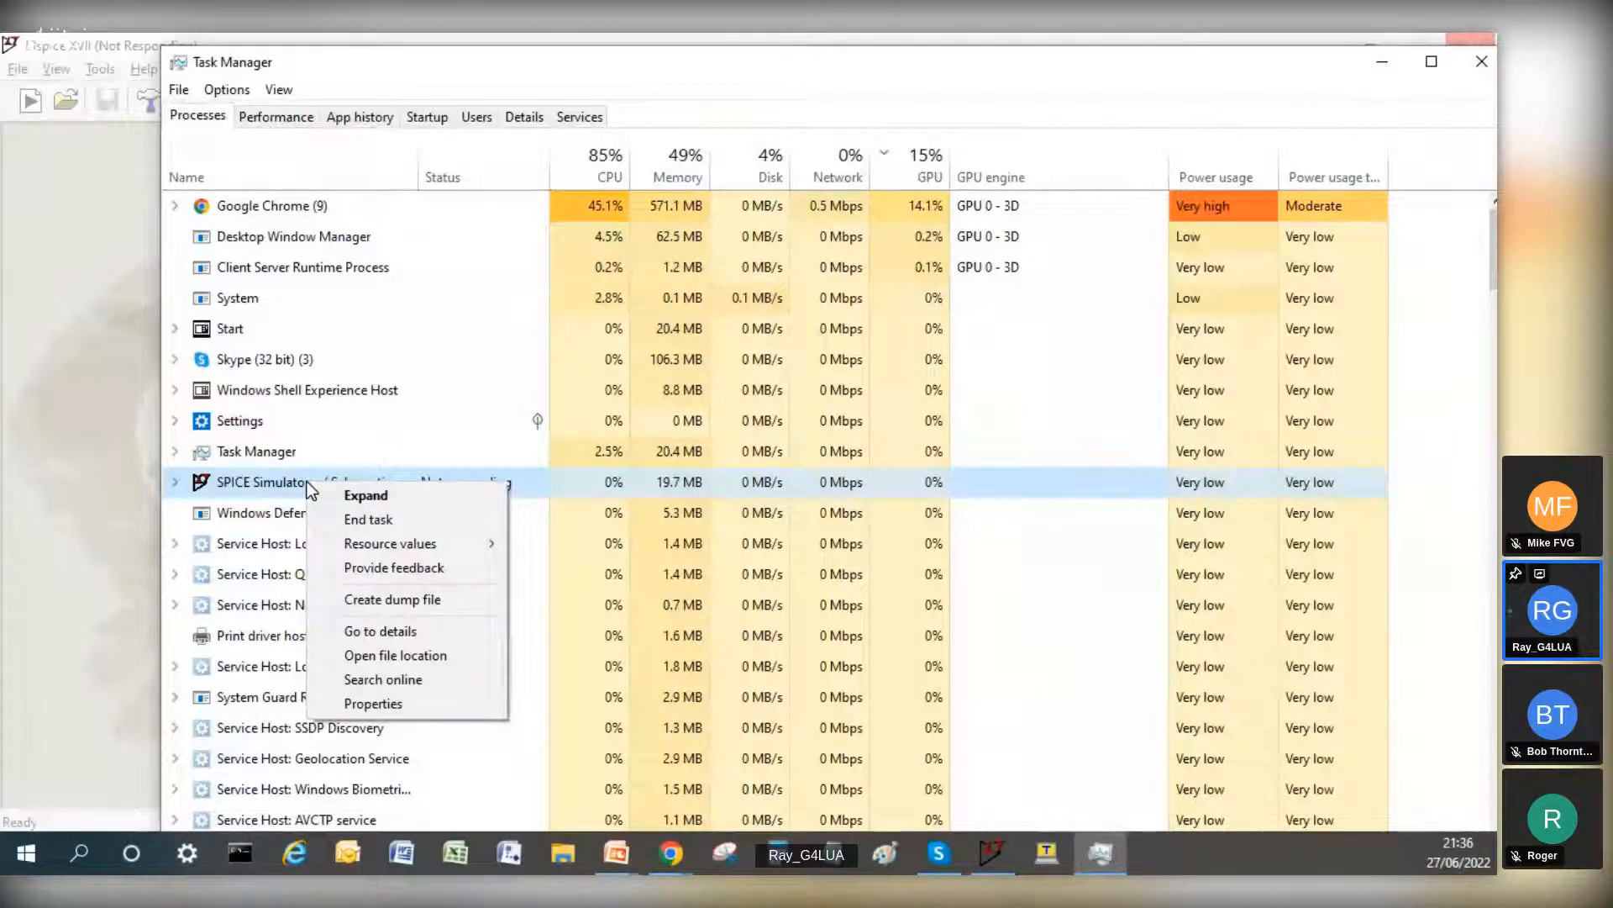
left_click(363, 520)
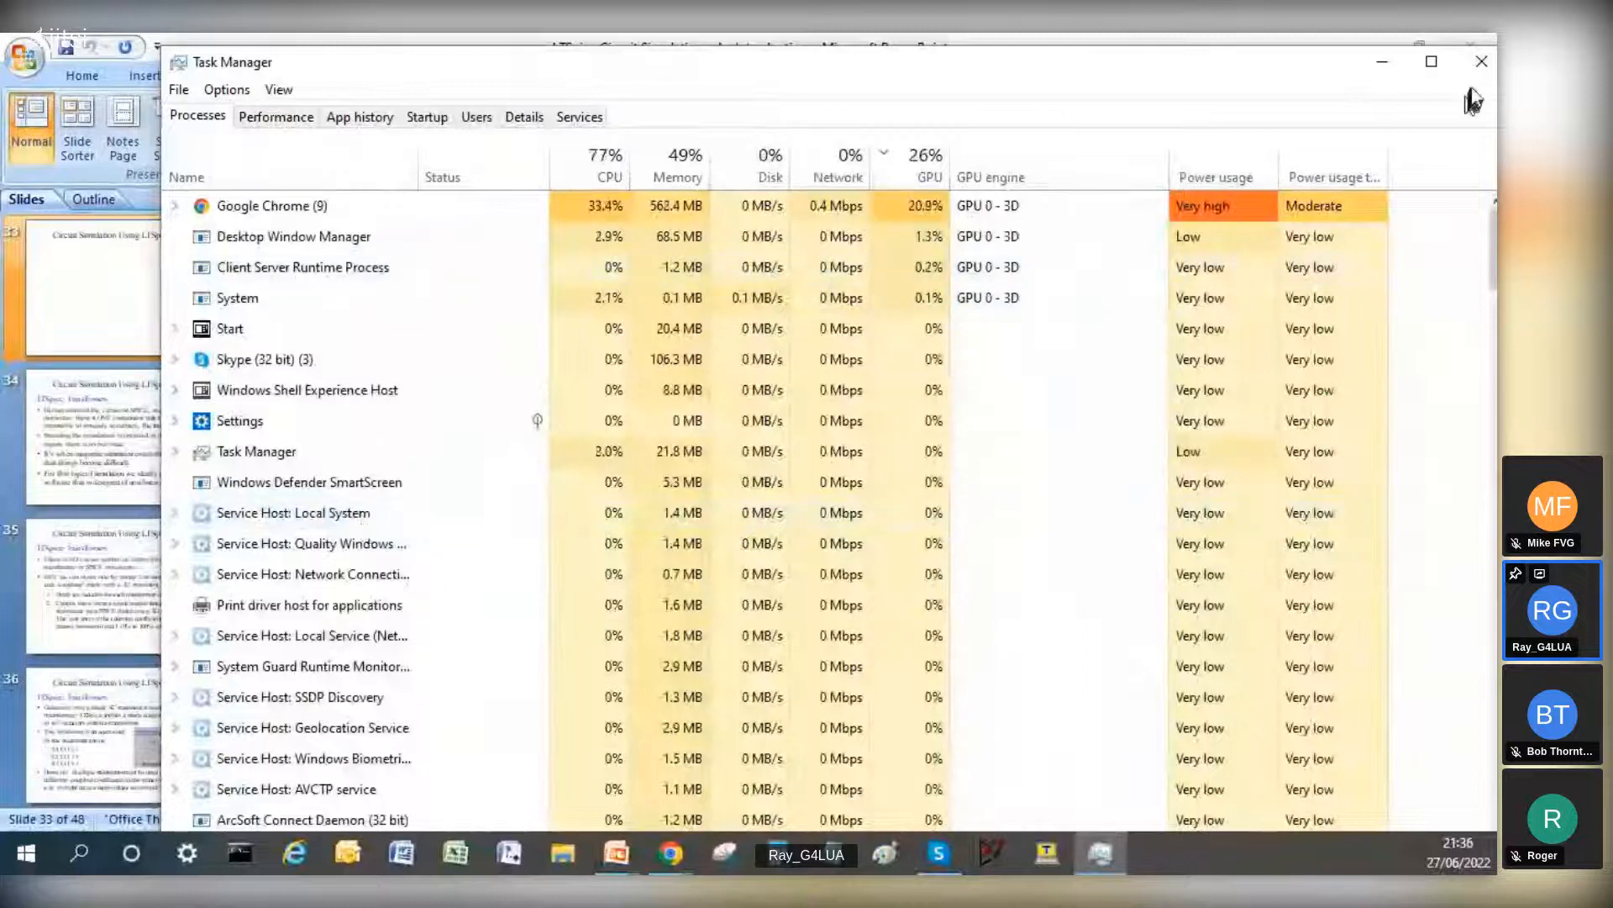
left_click(1479, 61)
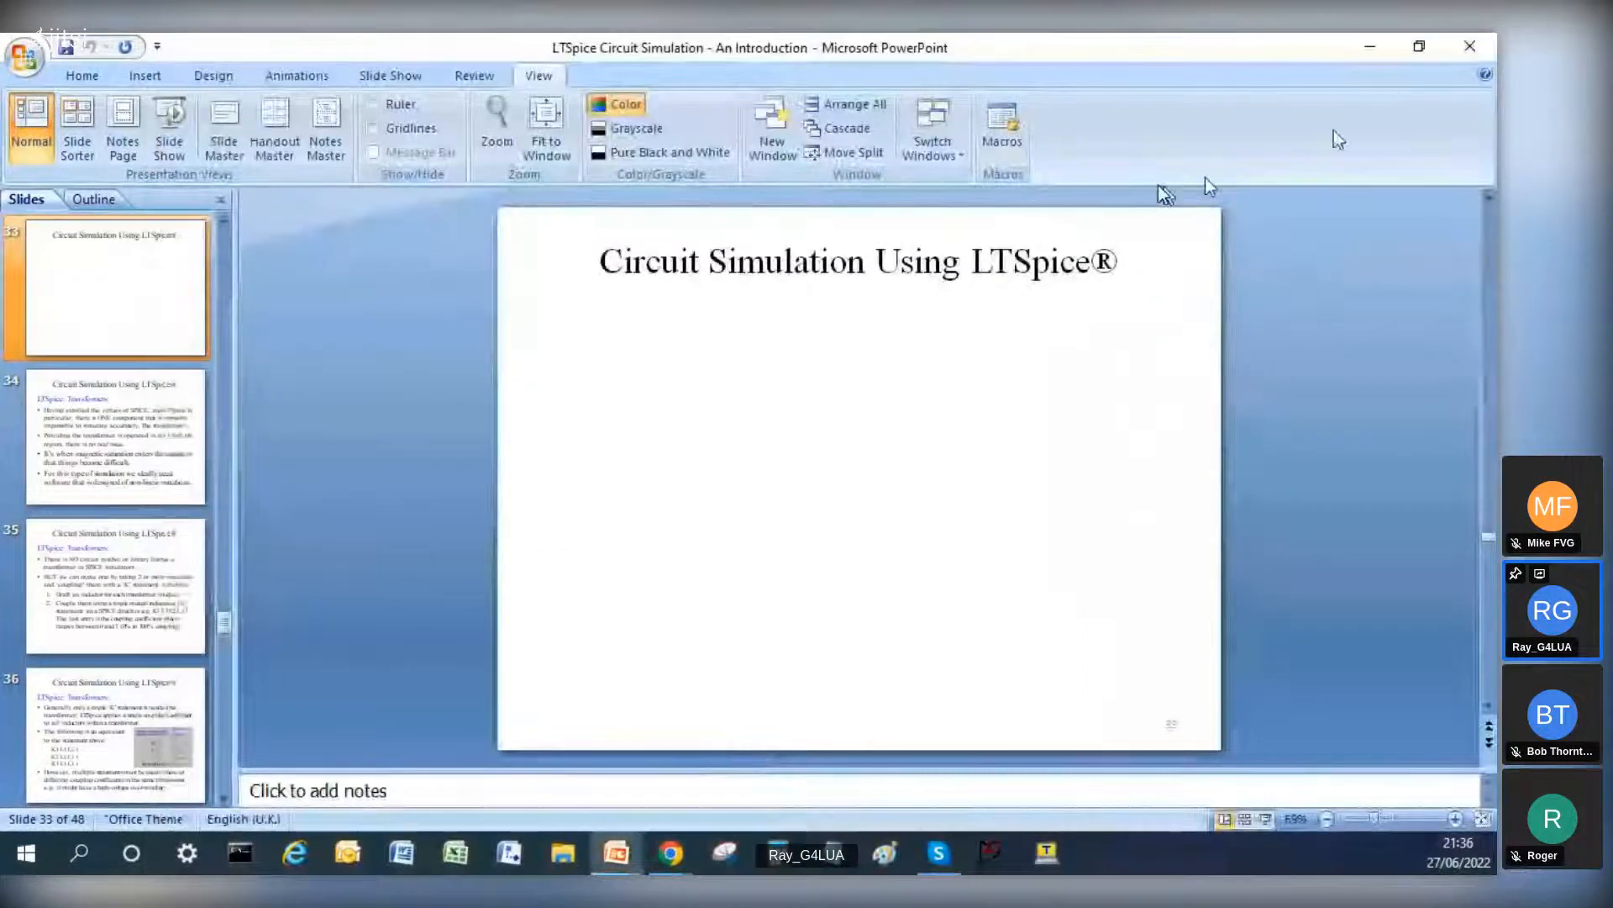
left_click(985, 847)
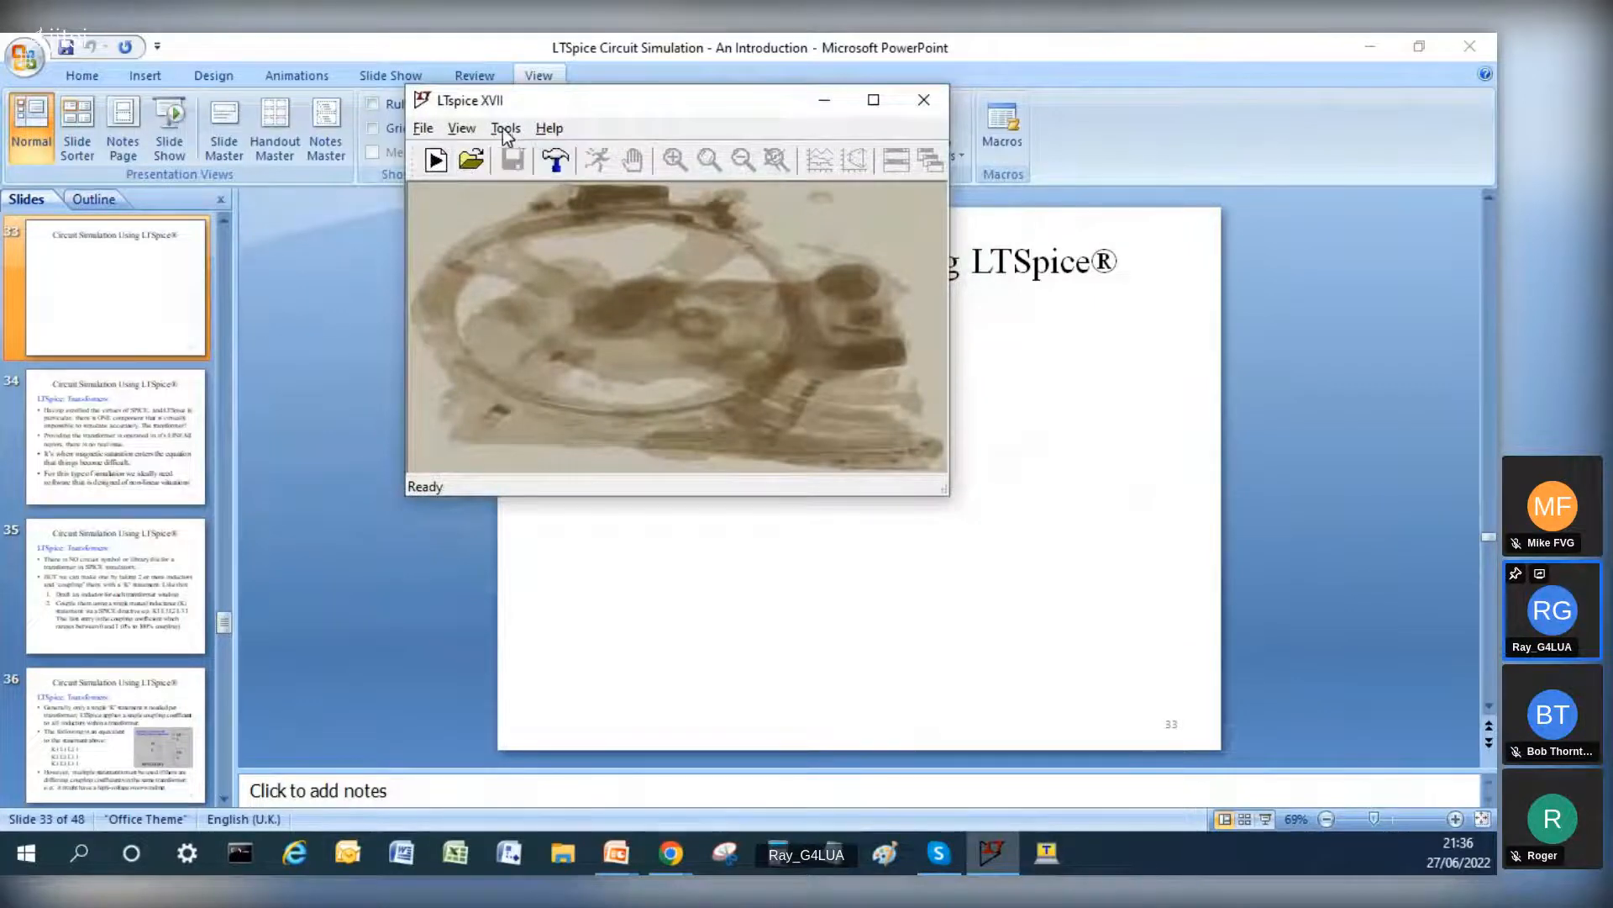
Step: Maximize the LTspice window, start opening an existing schematic and go to the RET_Metix folder
left_click(874, 100)
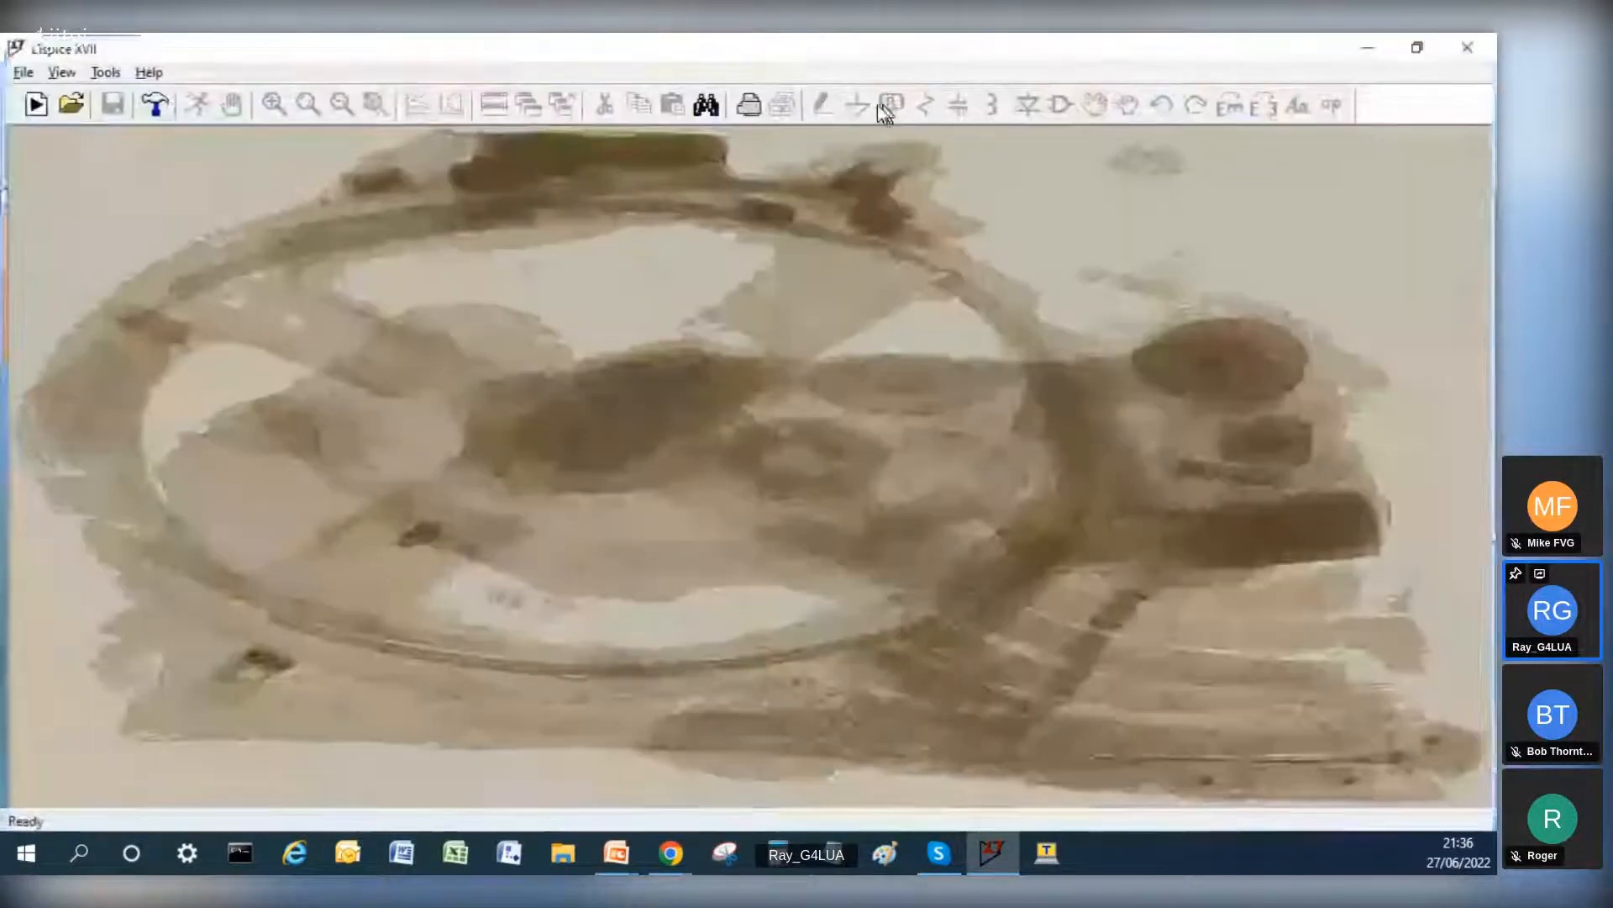
left_click(17, 70)
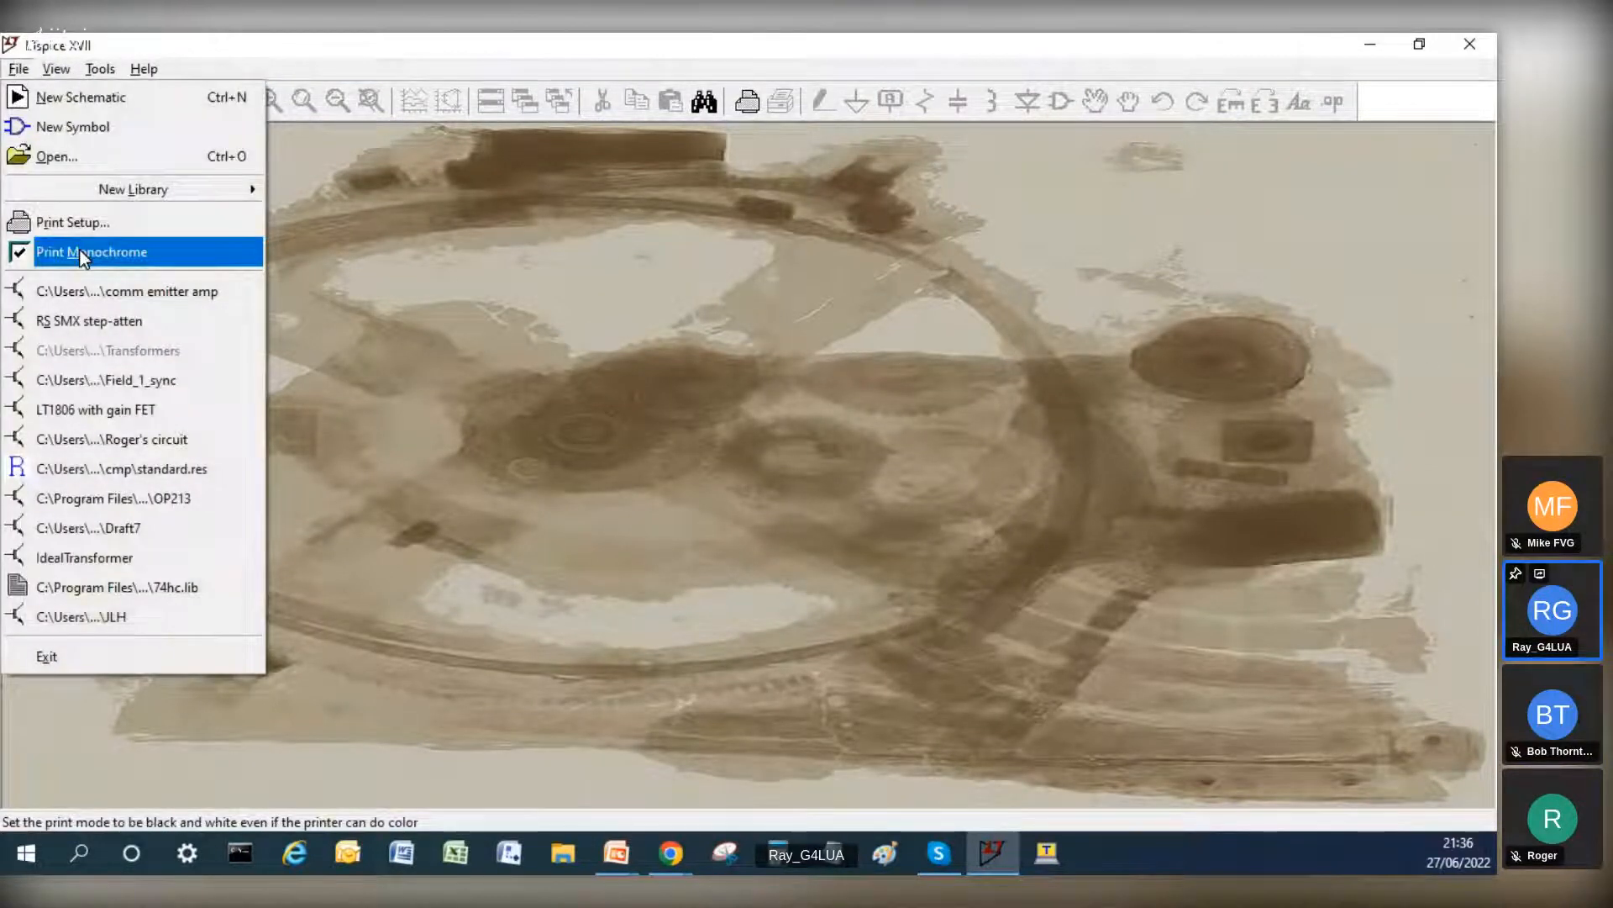
left_click(56, 157)
left_click(476, 494)
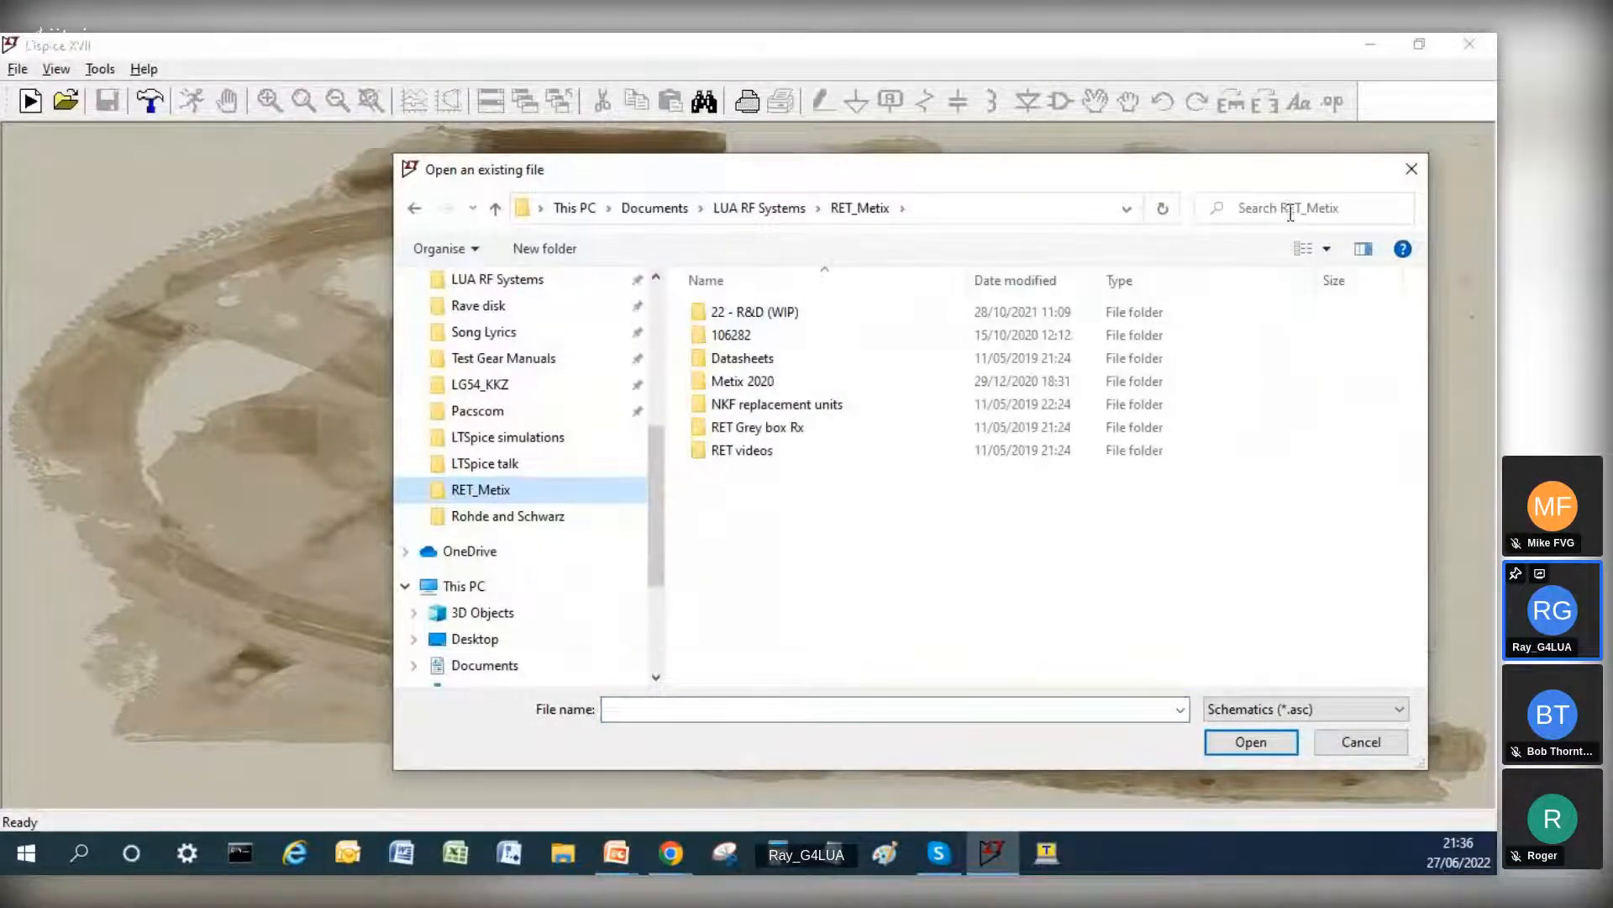
Step: Search the RET_Metix folder for *.asc and try to open one of the schematics found
left_click(1377, 210)
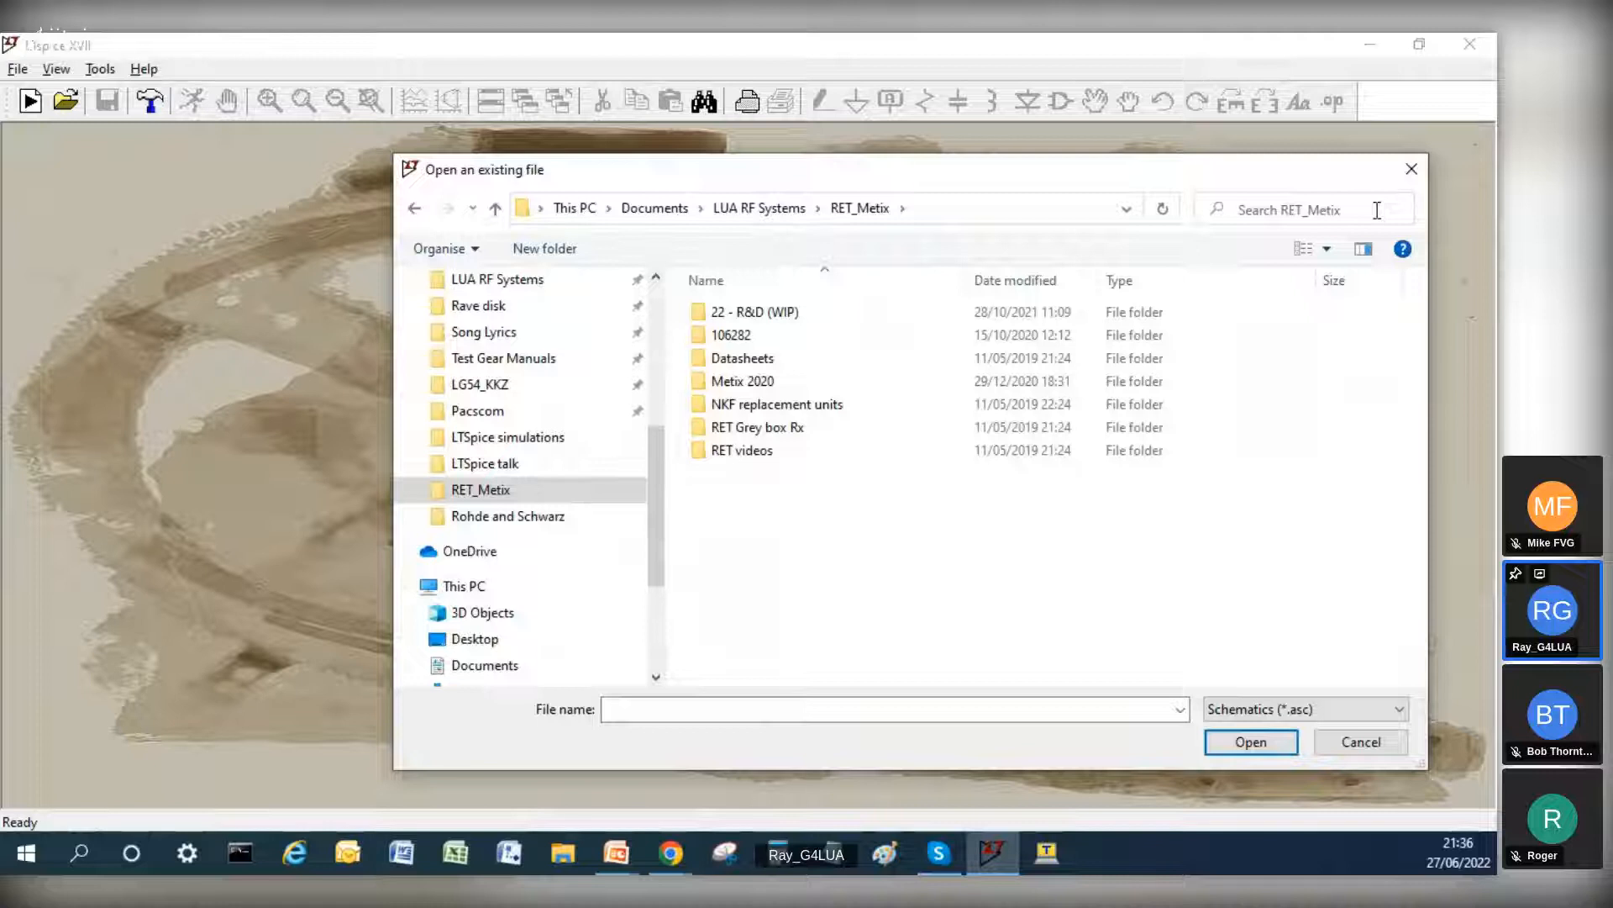
left_click(1378, 210)
type("*")
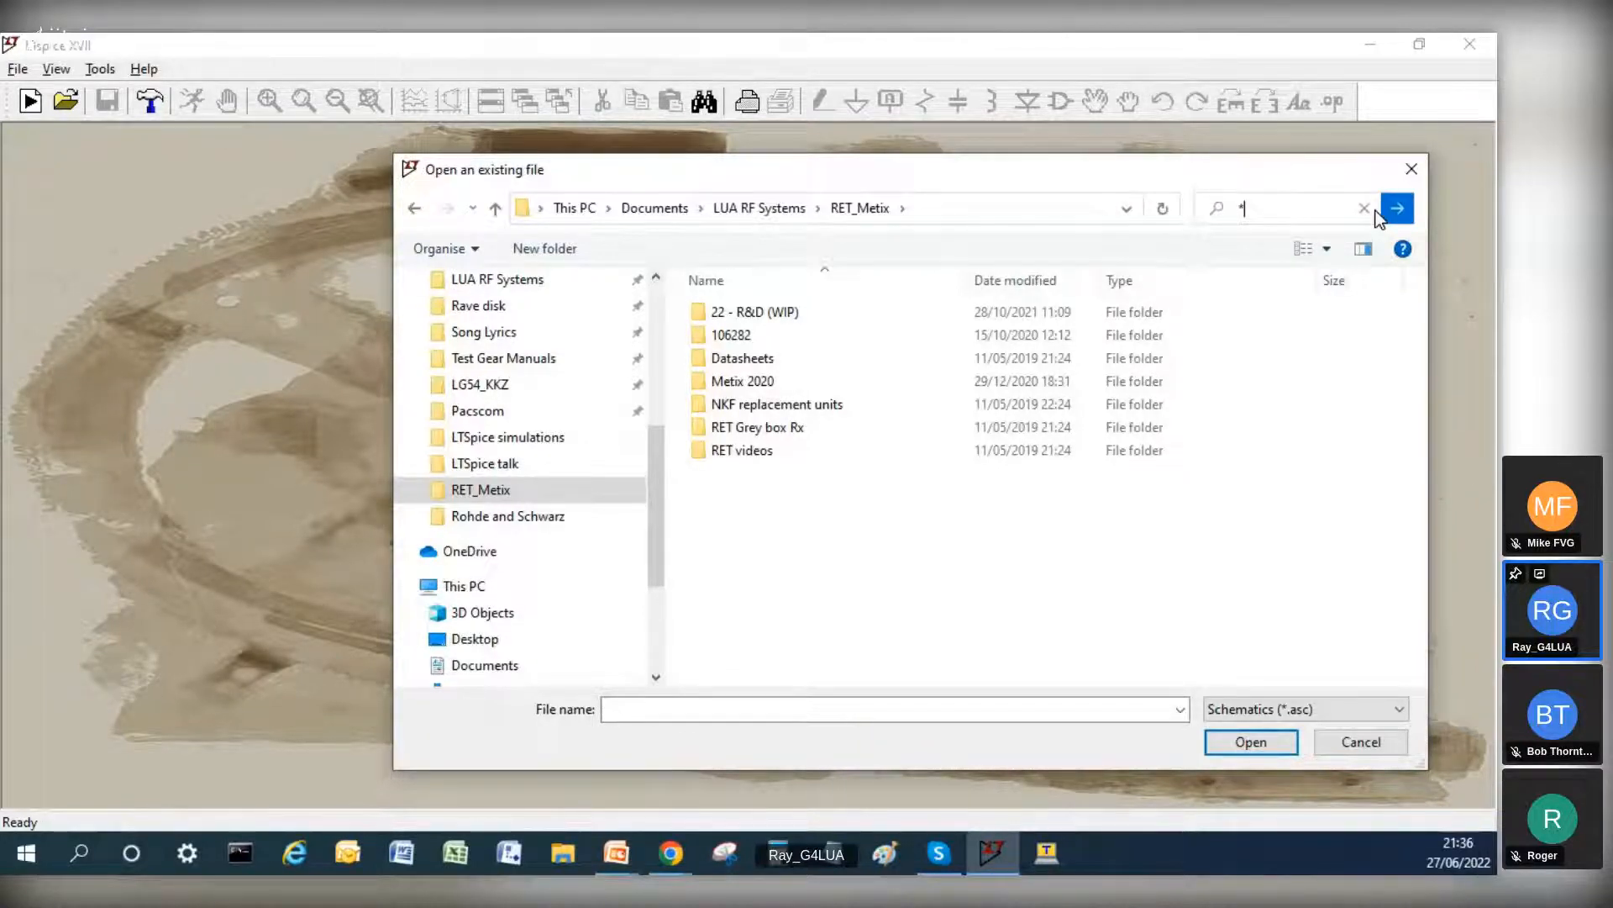
type(".asc")
left_click(1398, 211)
left_click(1397, 210)
left_click(821, 358)
double_click(820, 357)
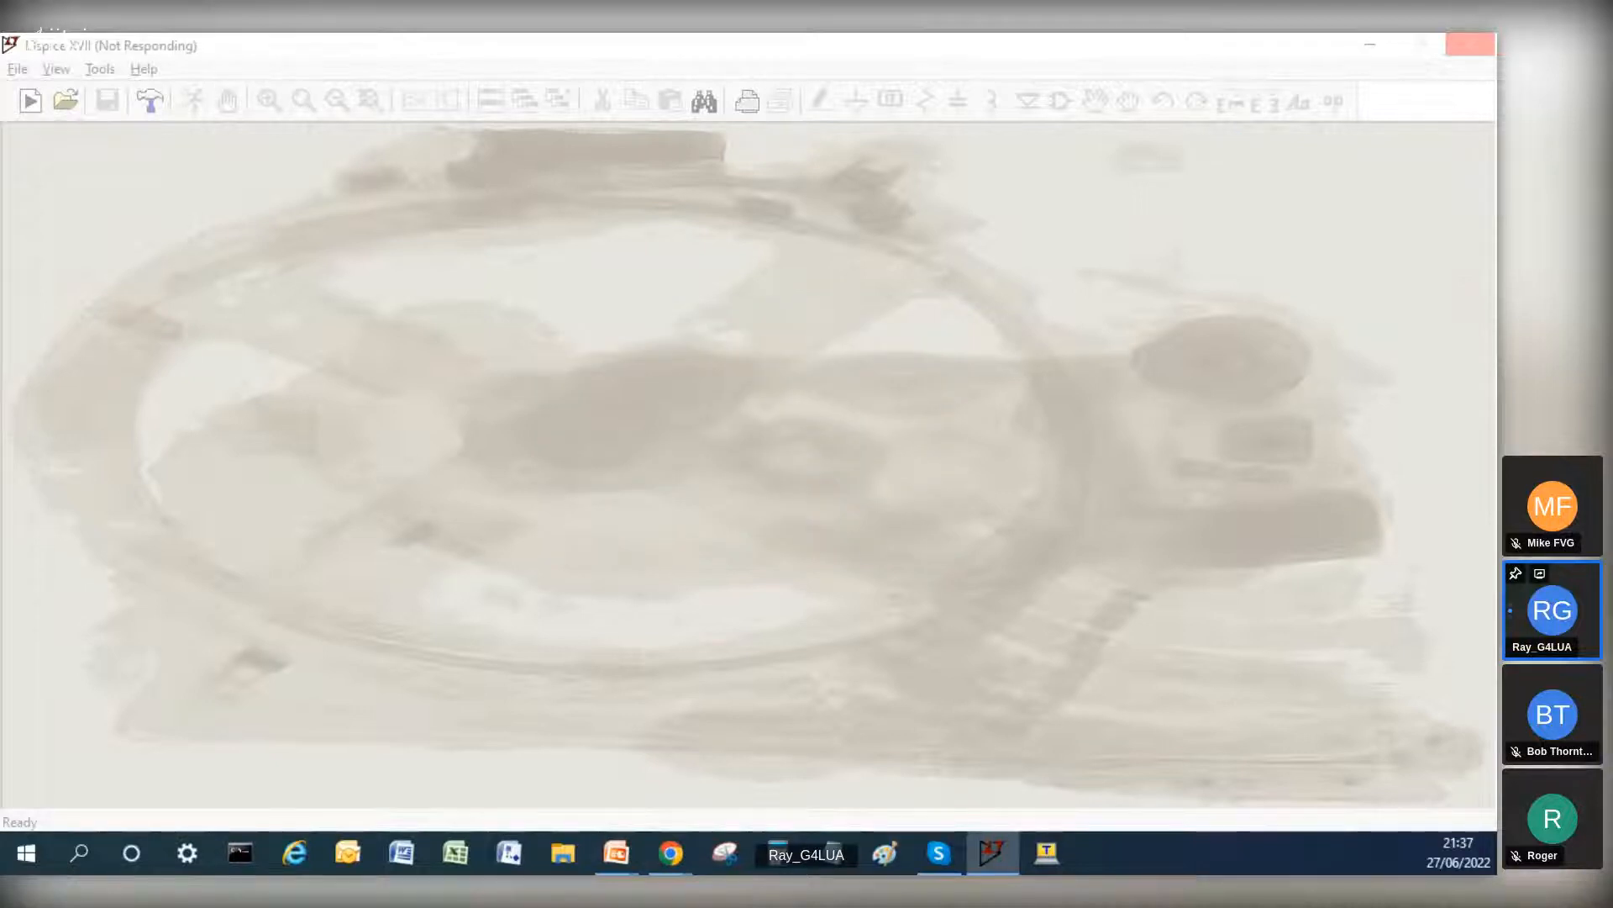
Step: Look through the running processes in Task Manager and close the unresponsive SPICE simulator
key("ctrl+shift+Escape")
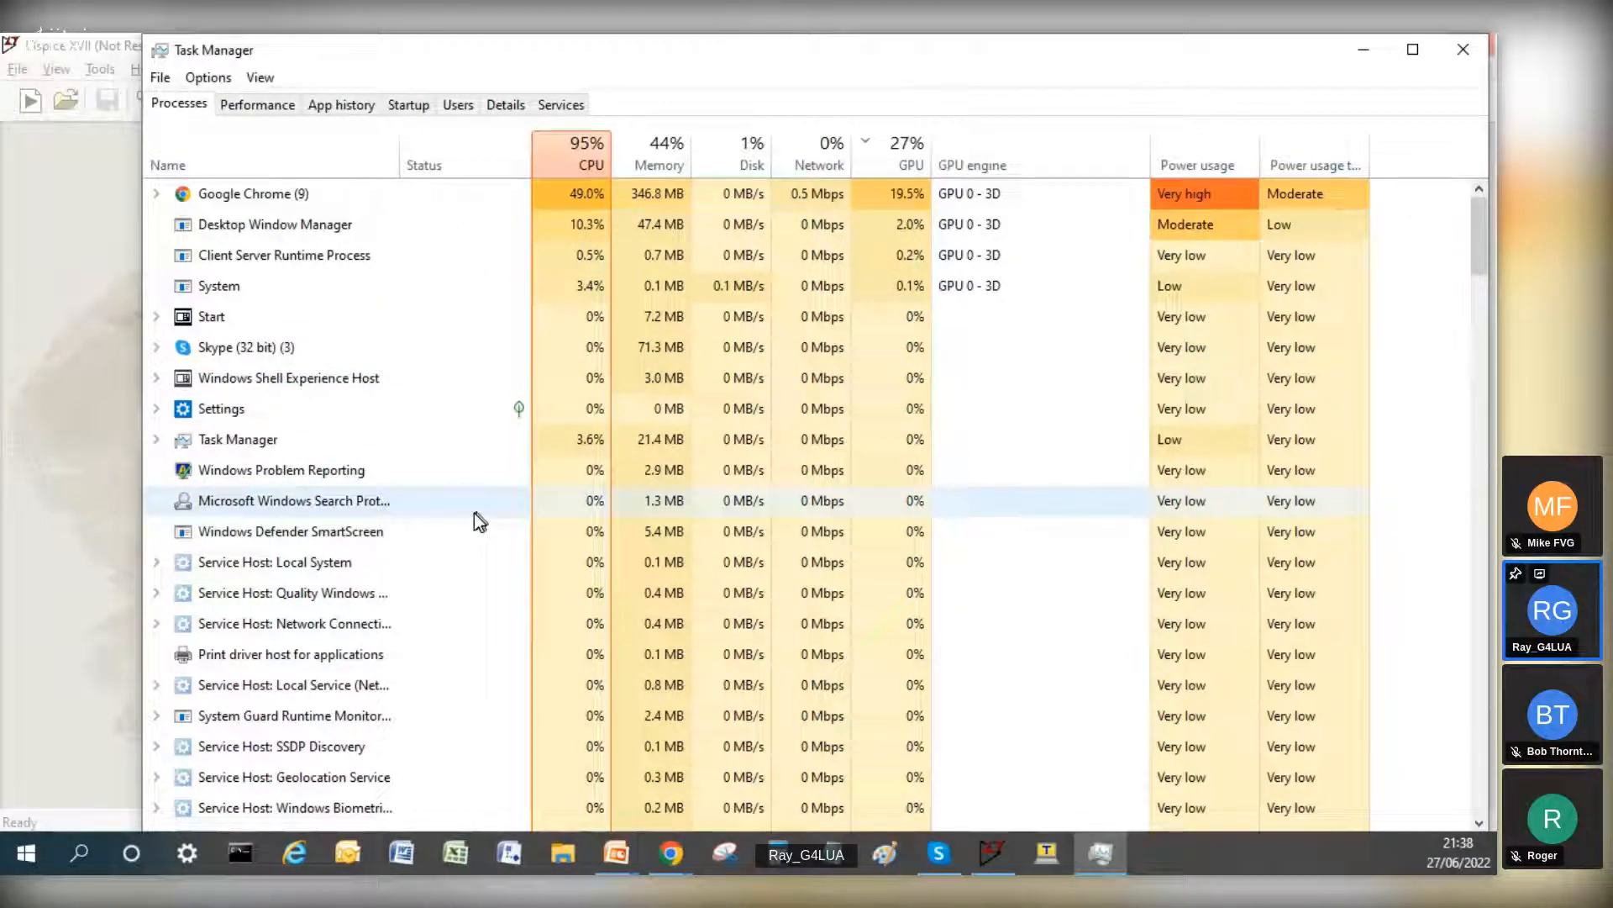
scroll(446, 405, "down", 1)
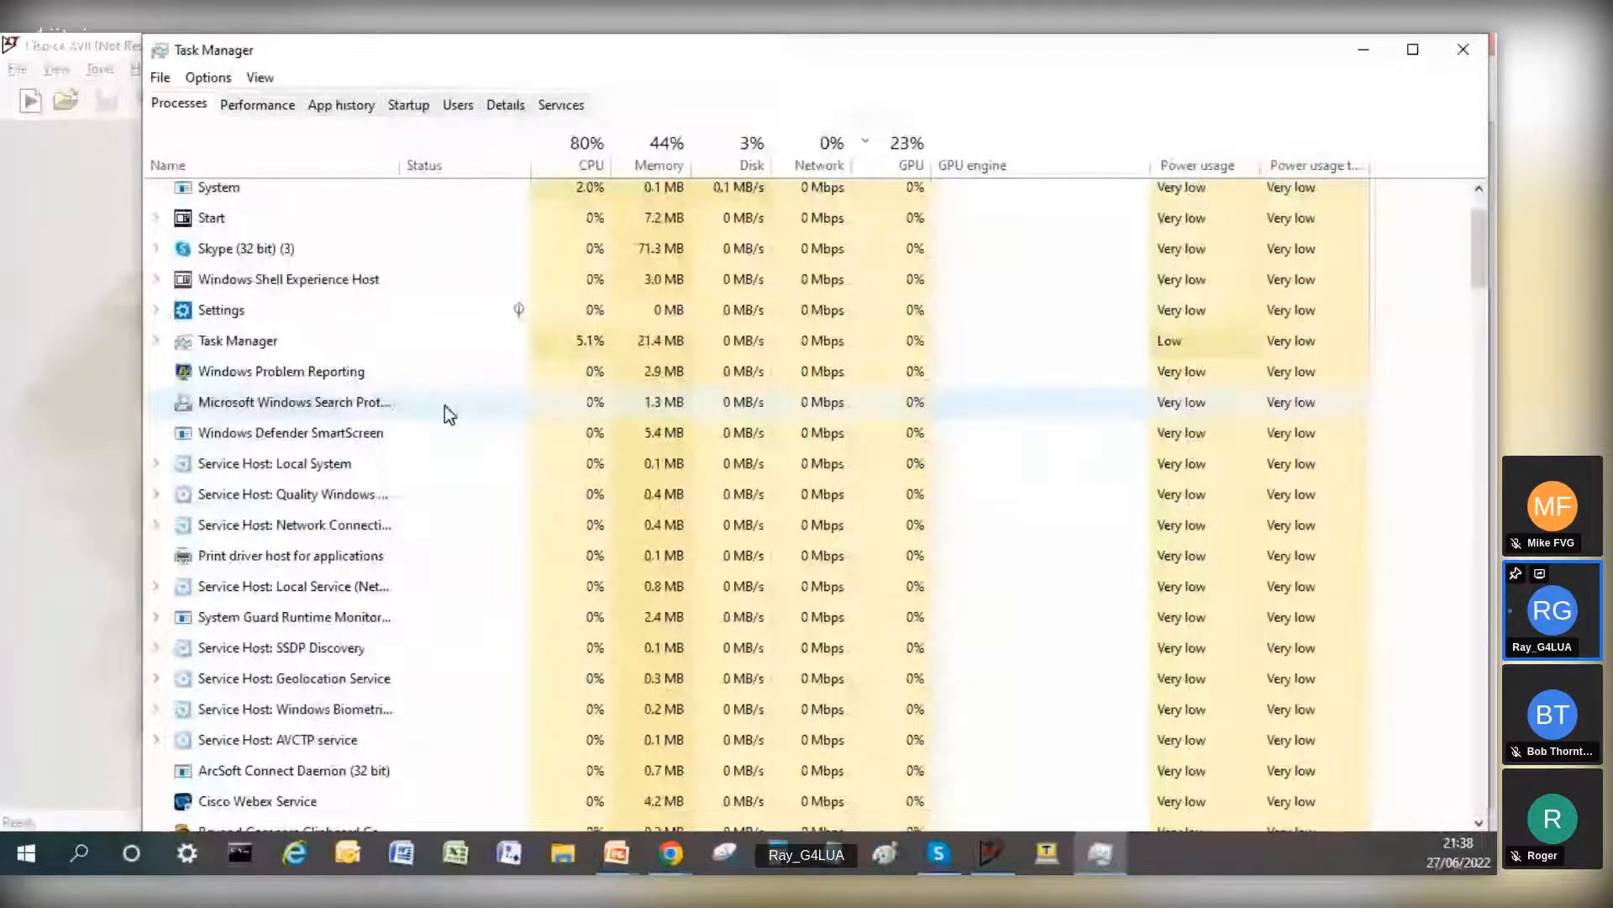
scroll(445, 405, "up", 1)
scroll(445, 405, "down", 1)
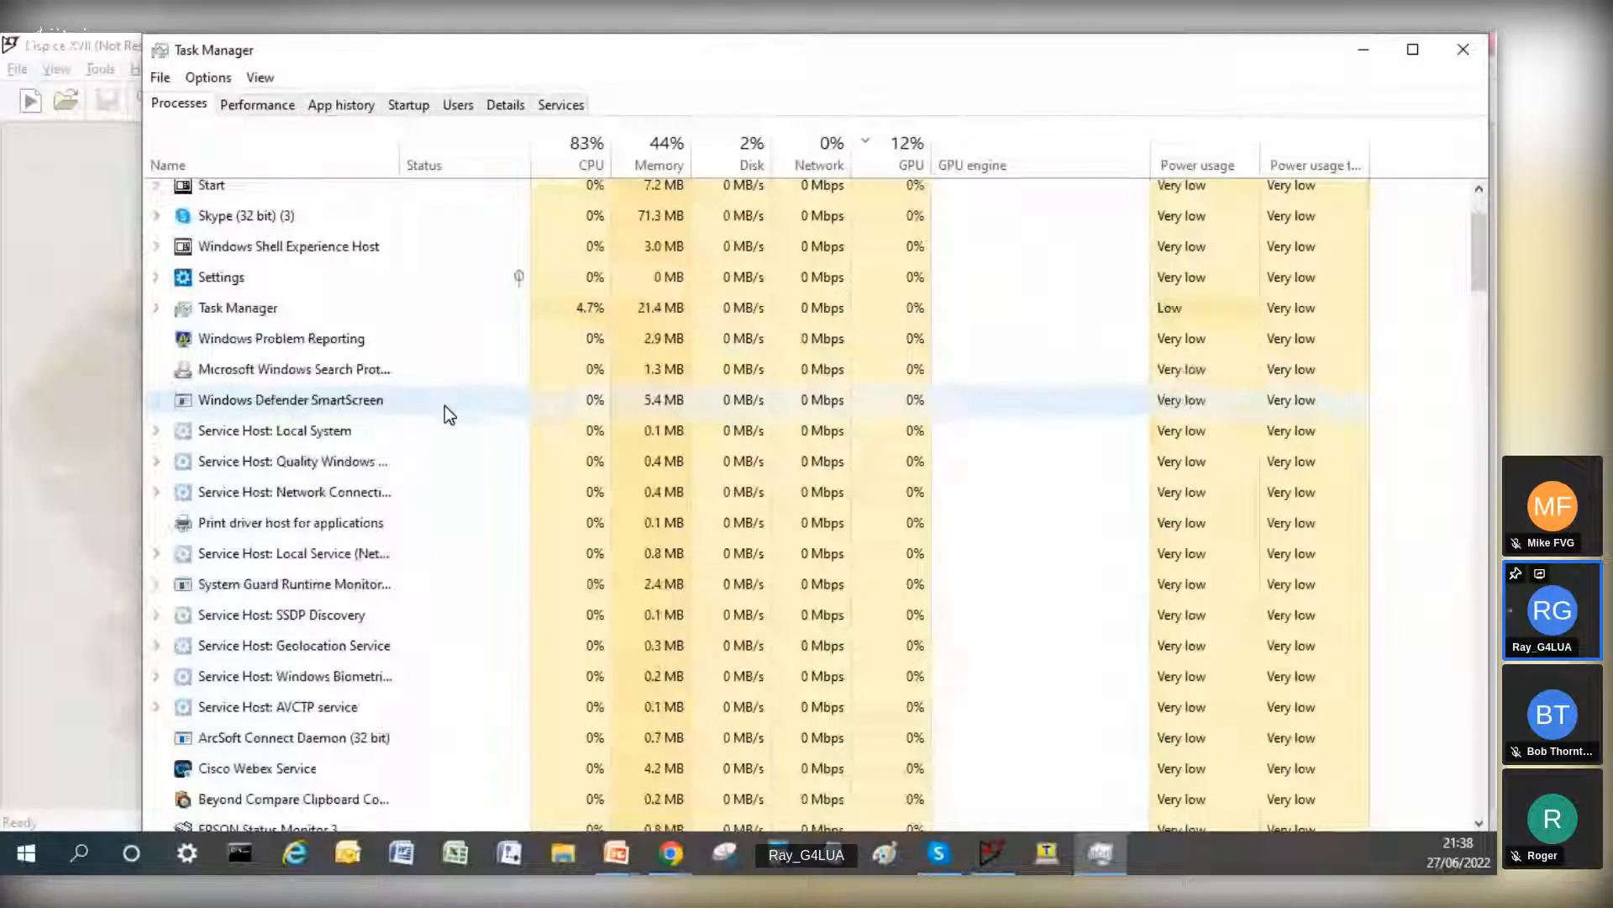
left_click(1449, 48)
left_click(1449, 49)
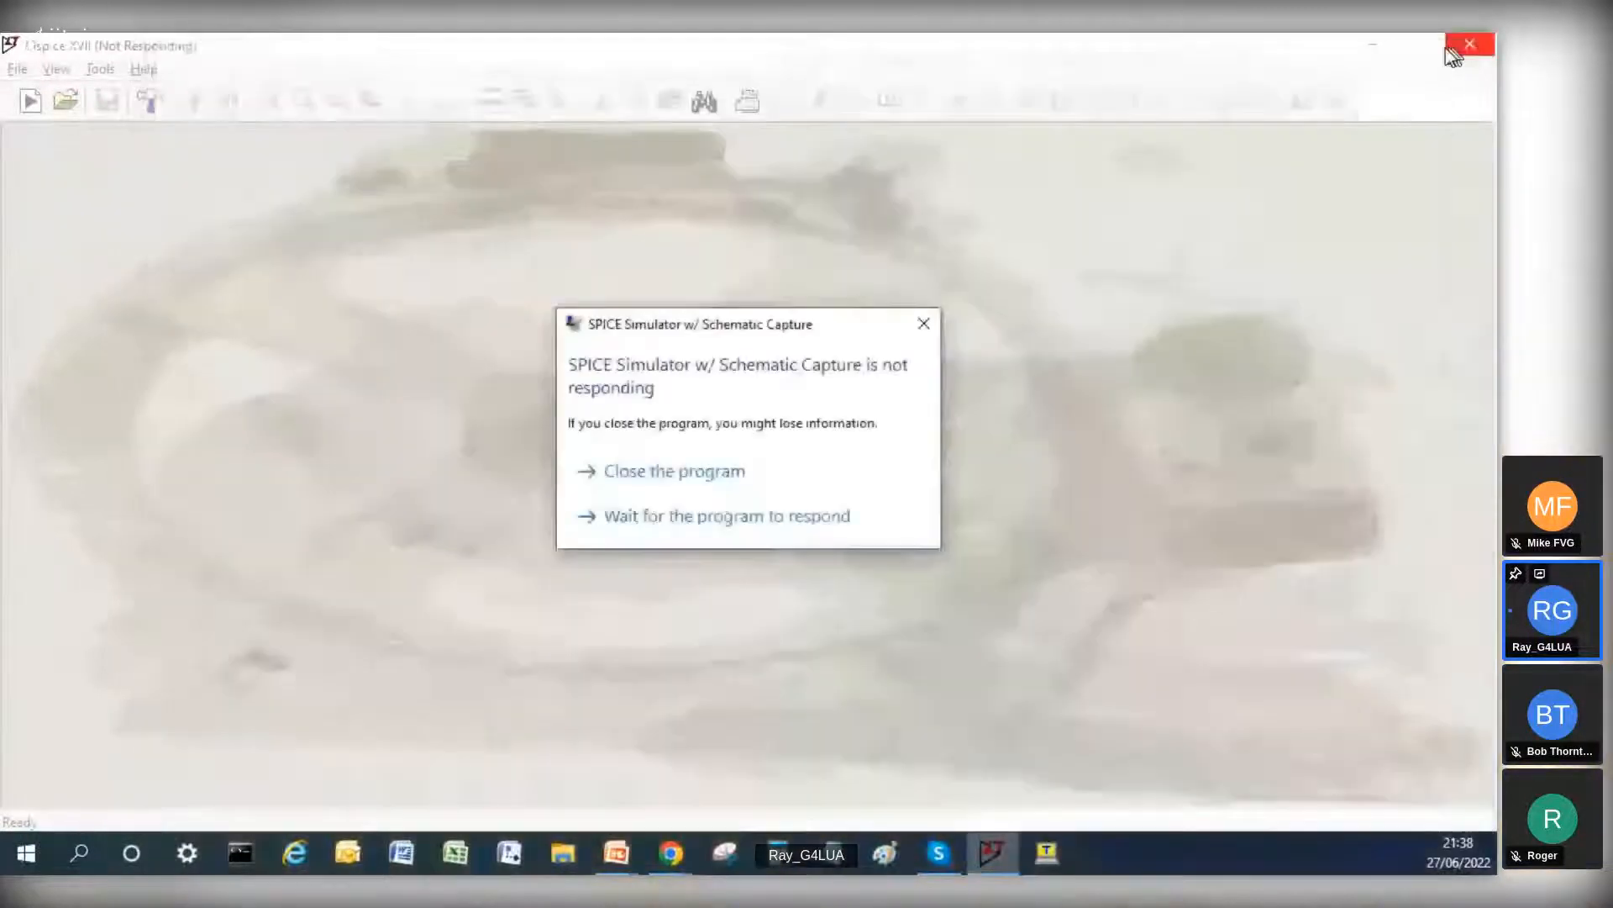
left_click(703, 476)
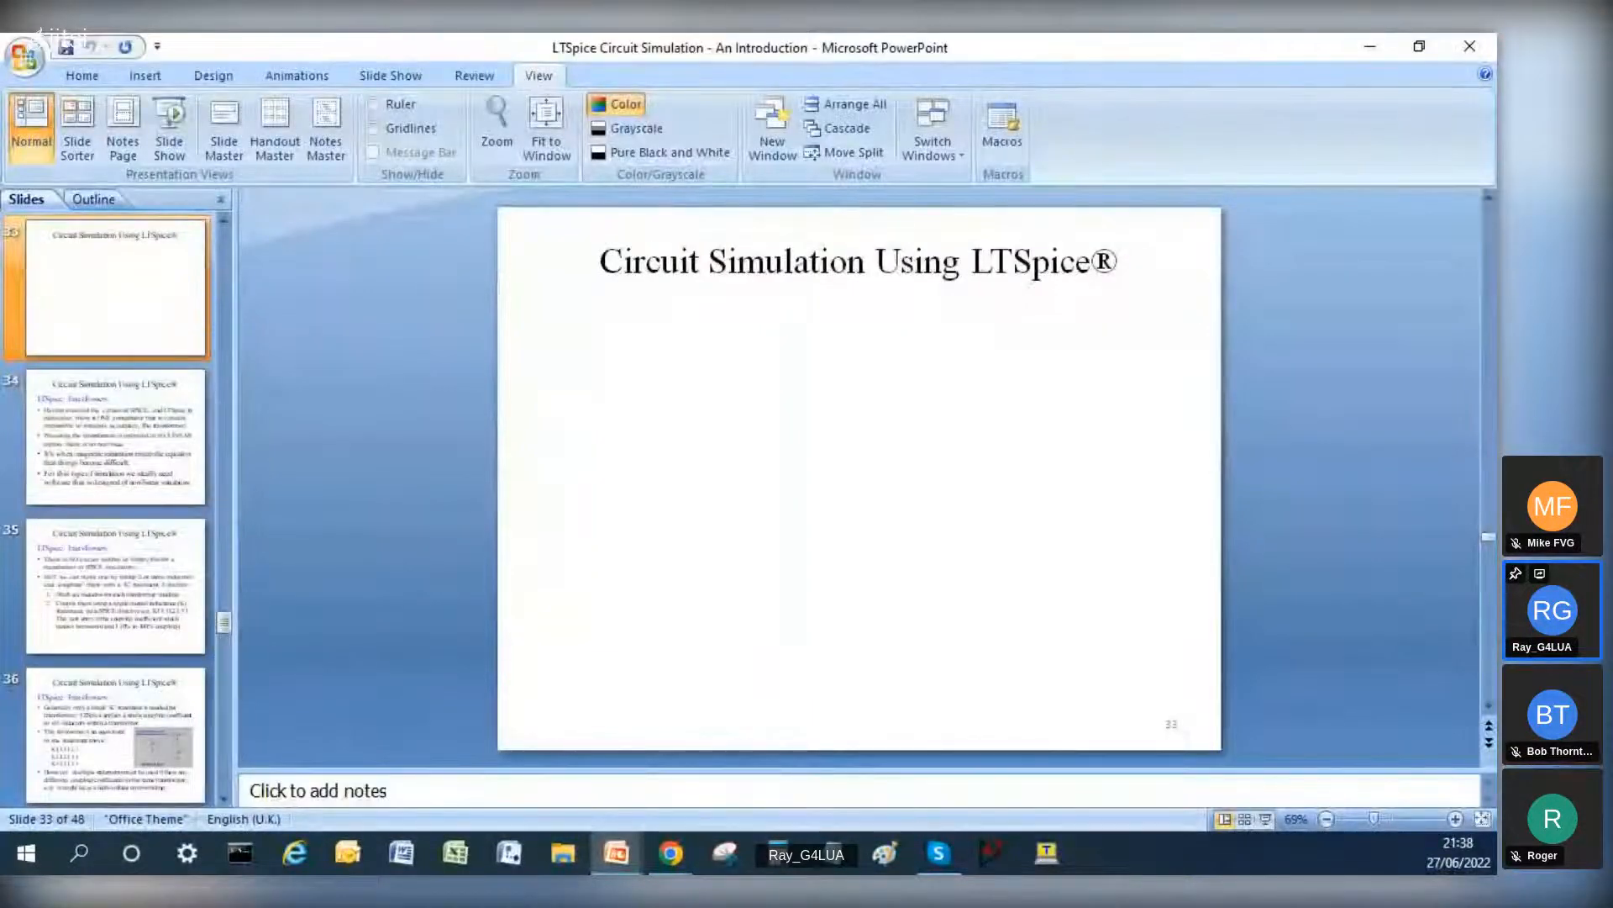
left_click(675, 853)
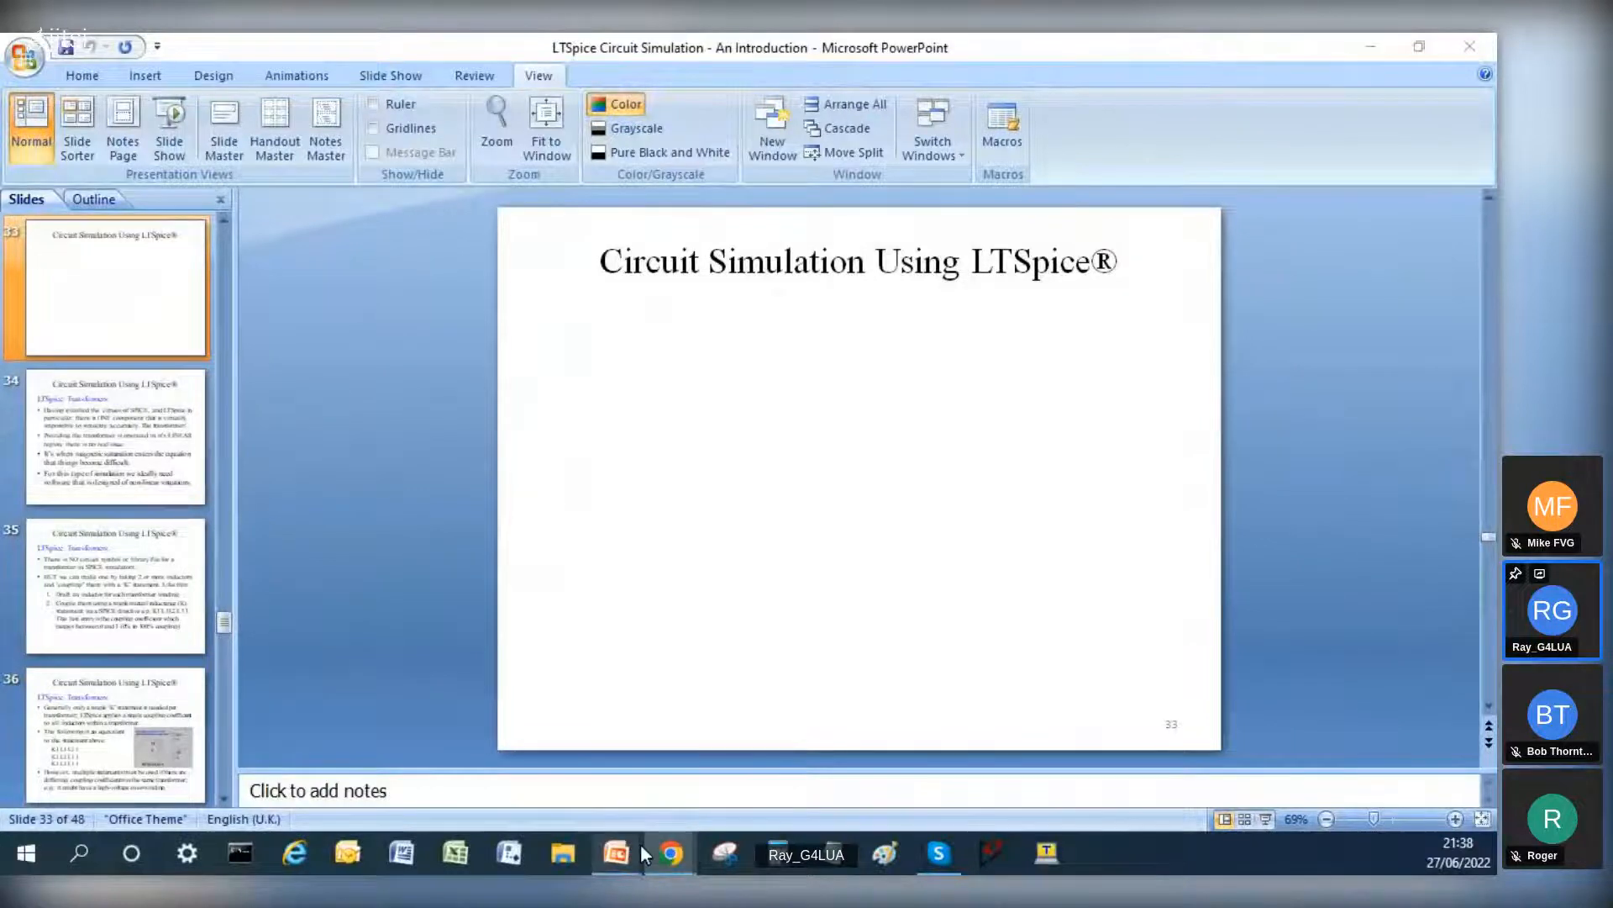